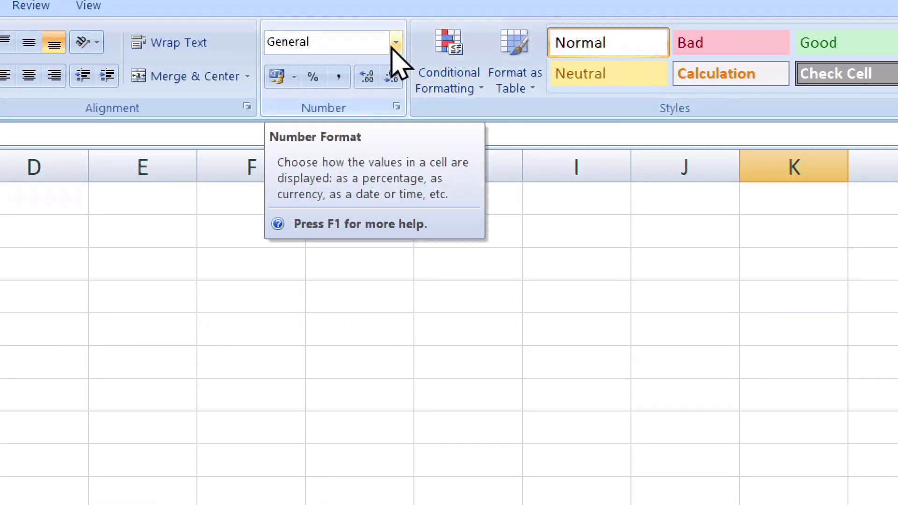
Select the range F2:I6 for data entry.
left_click(397, 46)
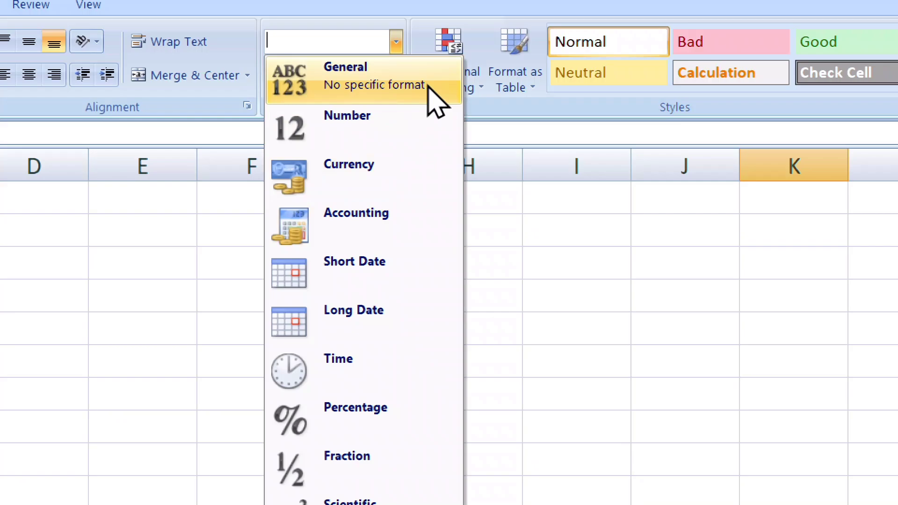
left_click(408, 96)
left_click(206, 225)
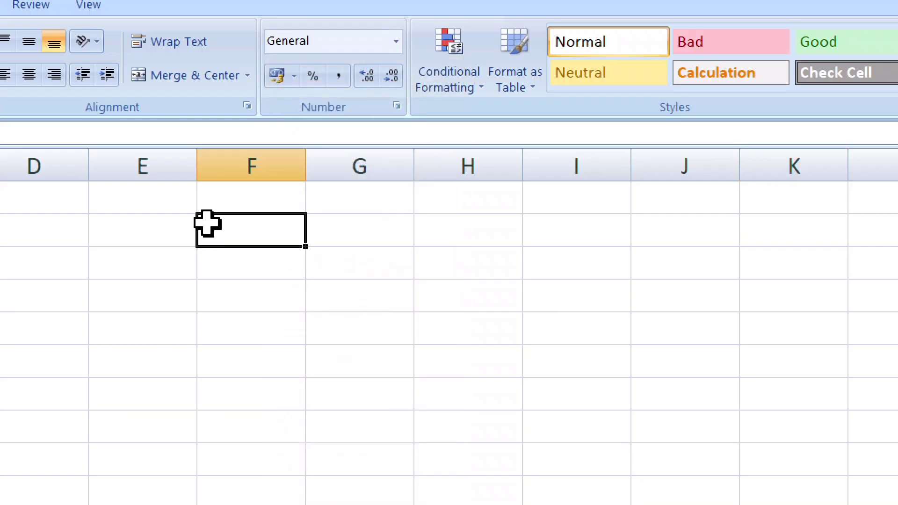
left_click_drag(243, 228, 567, 375)
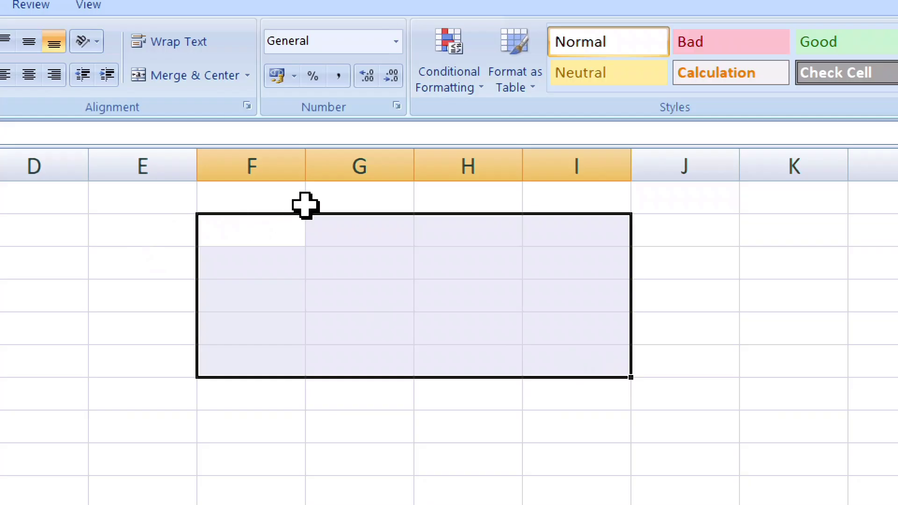
Enter 45, gfgg, fgfg, 454 and 34 down cells F2 to F6.
type("45")
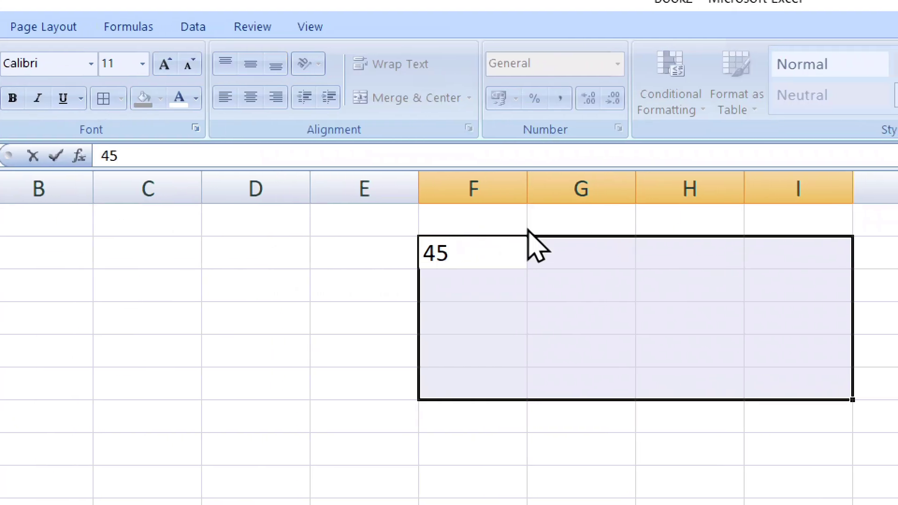
key("Return")
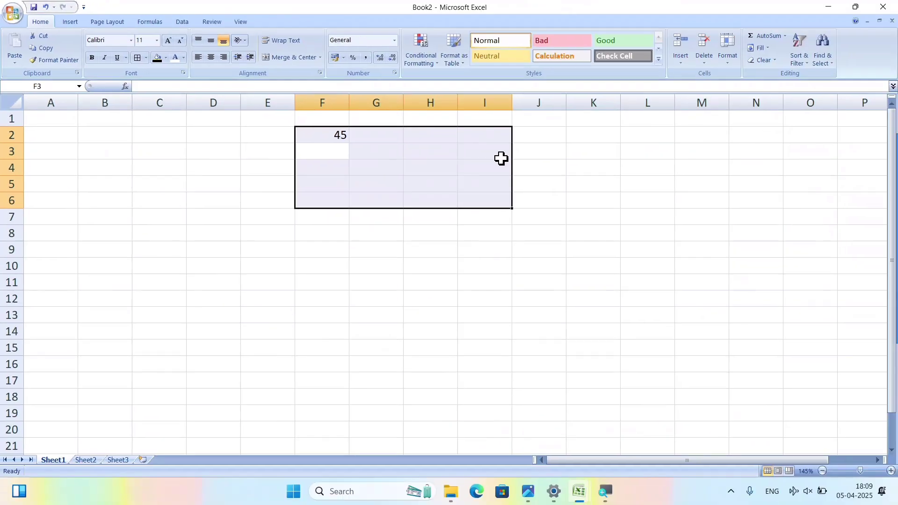
type("gfgg")
key("Return")
type("fgfg")
key("Return")
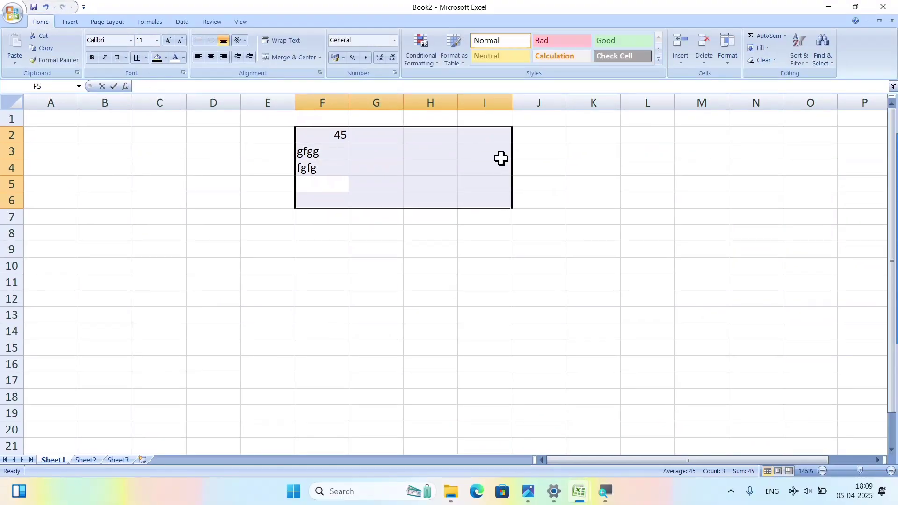
type("454")
key("Return")
type("34")
key("Return")
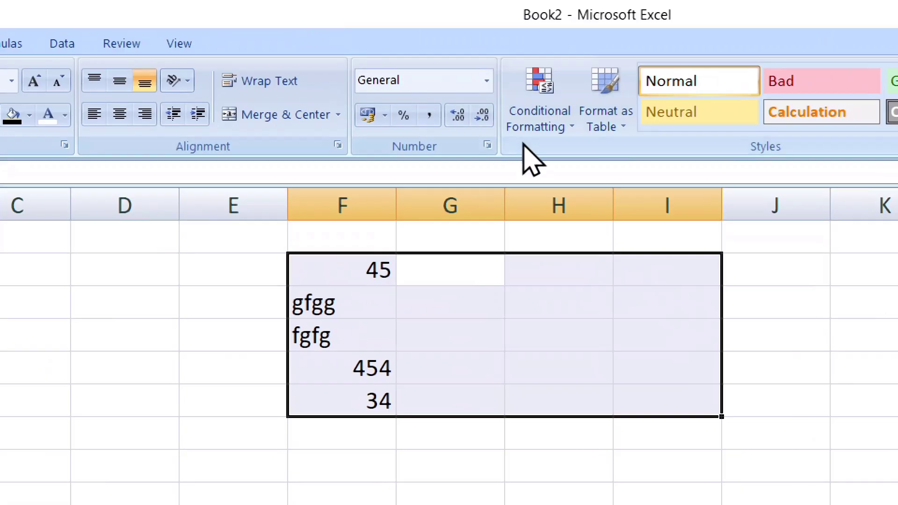
Apply Number format to F2:I6 and enter 25 and 36 in G2 and G3.
left_click(487, 84)
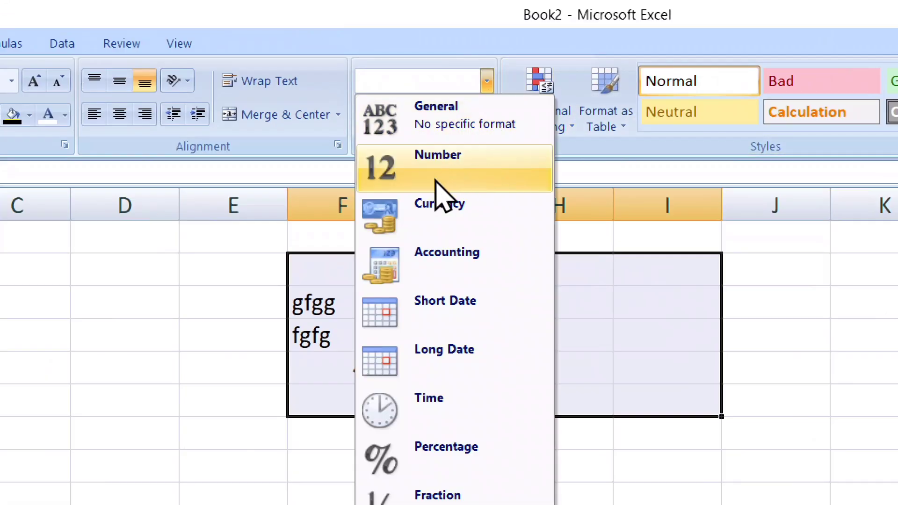
left_click(447, 171)
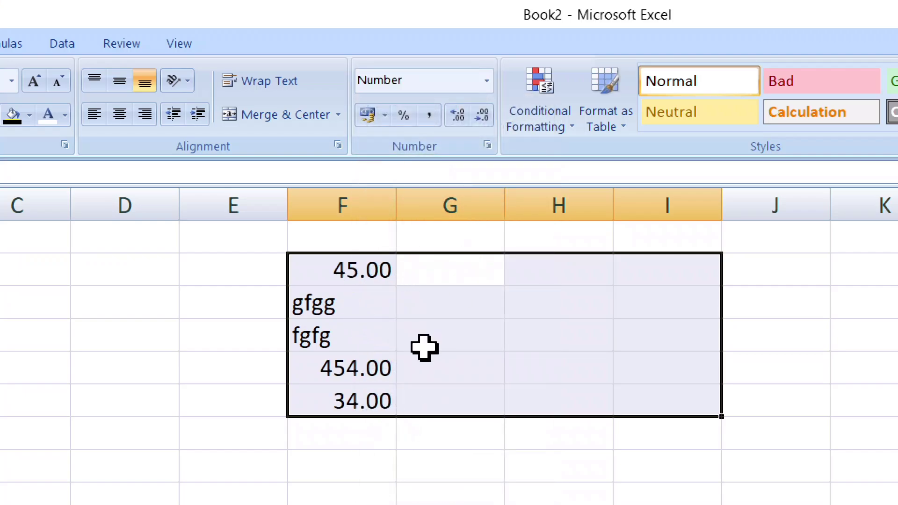
left_click(458, 280)
type("25")
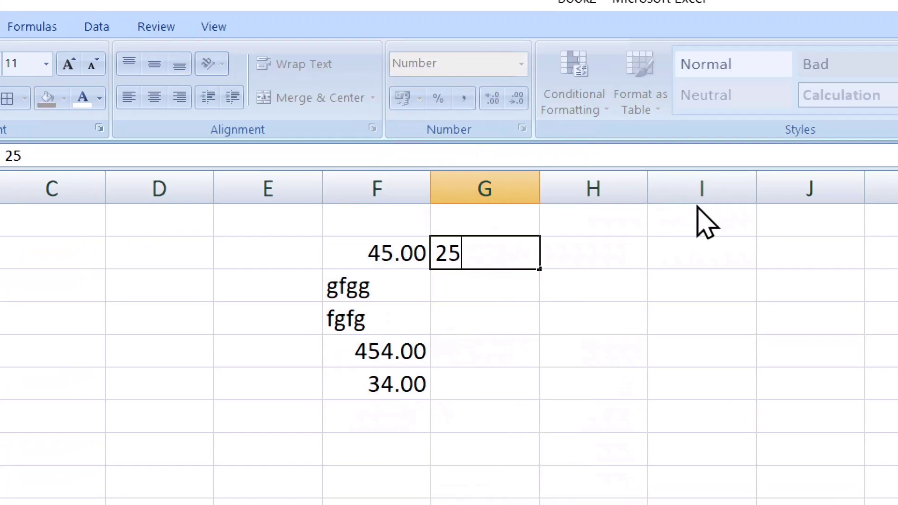
key("Return")
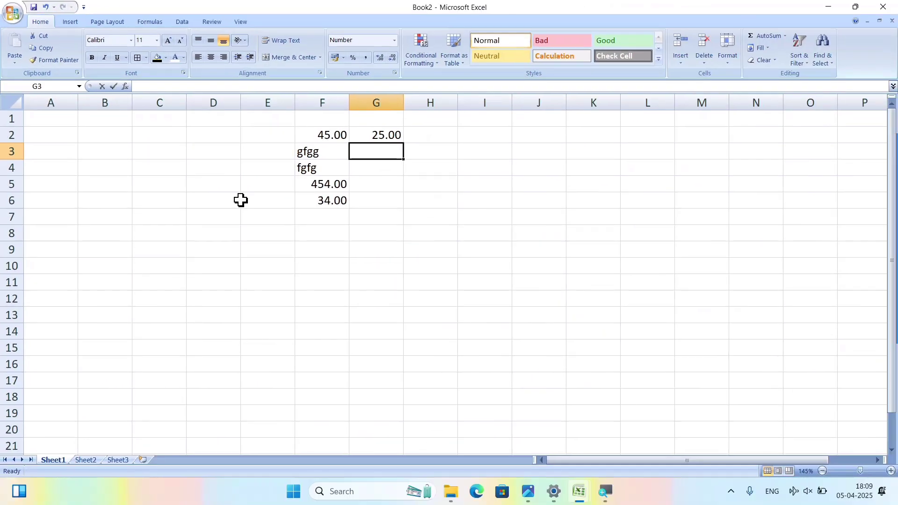
type("36")
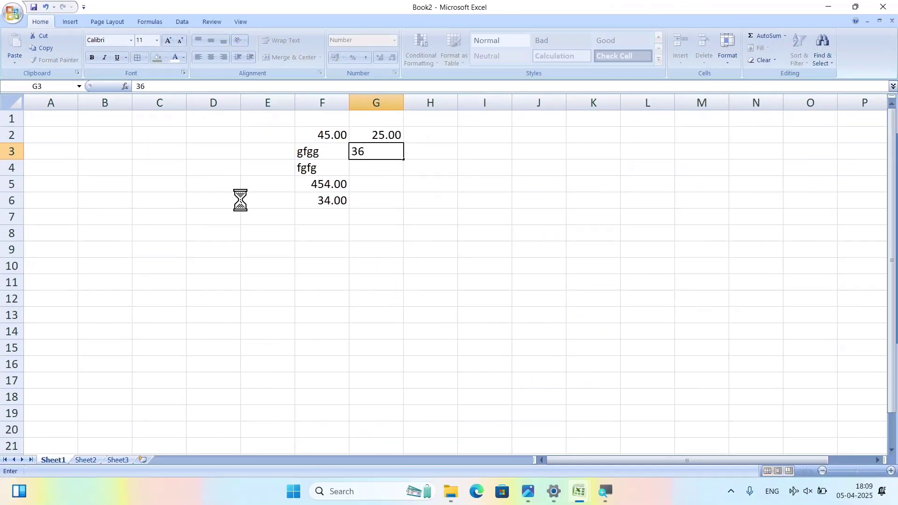
key("Return")
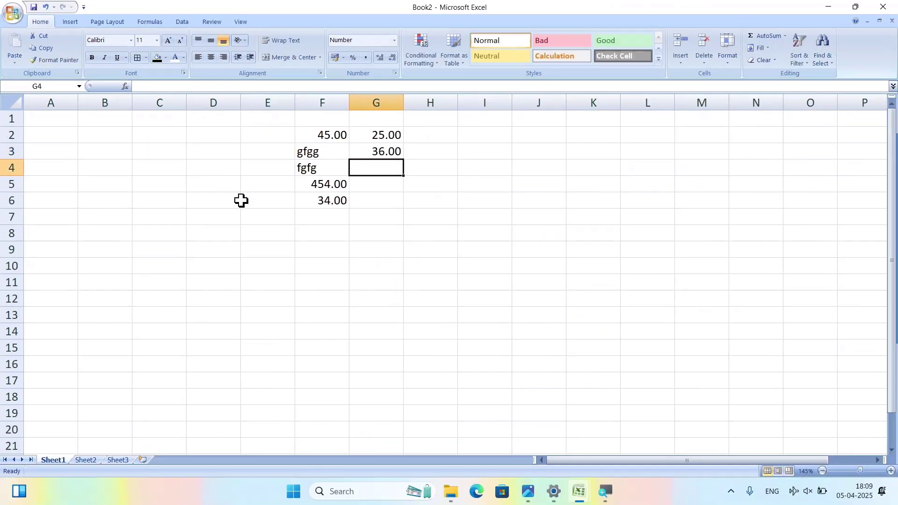
scroll(276, 220, "up", 3)
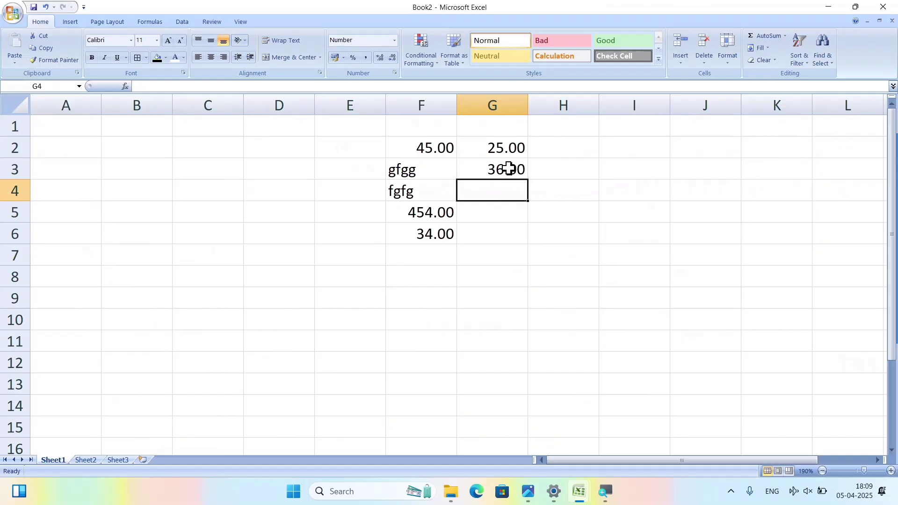
Type 25, 36, 74 and 85 into C2 through C5, then select those four cells.
left_click(394, 41)
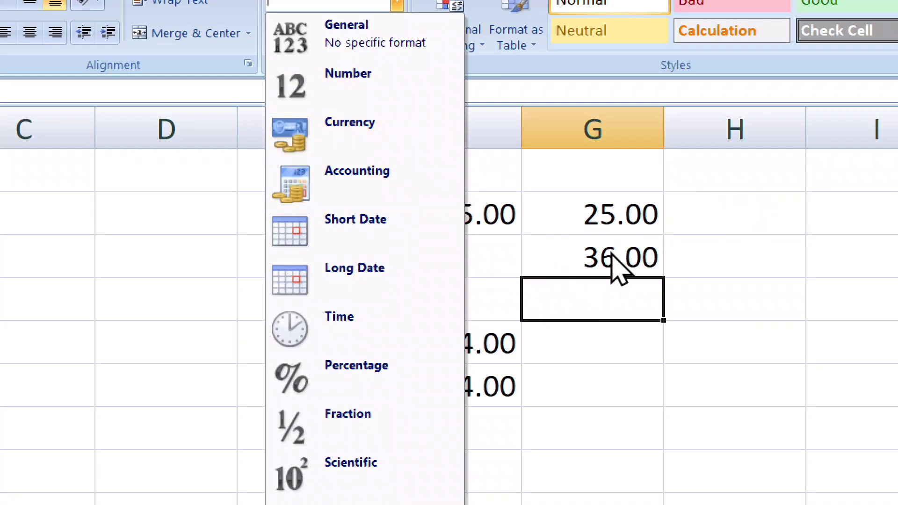
left_click(624, 339)
left_click(25, 220)
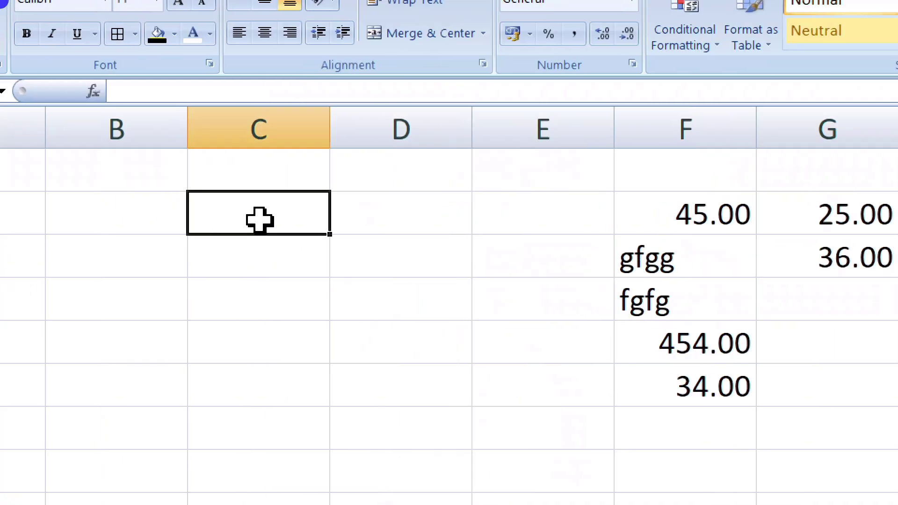
type("25")
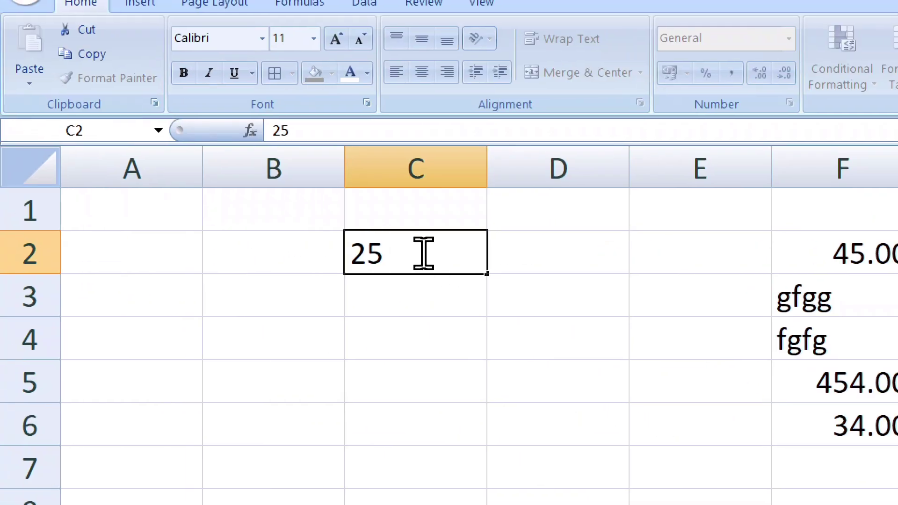
key("Return")
type("36")
key("Return")
type("7")
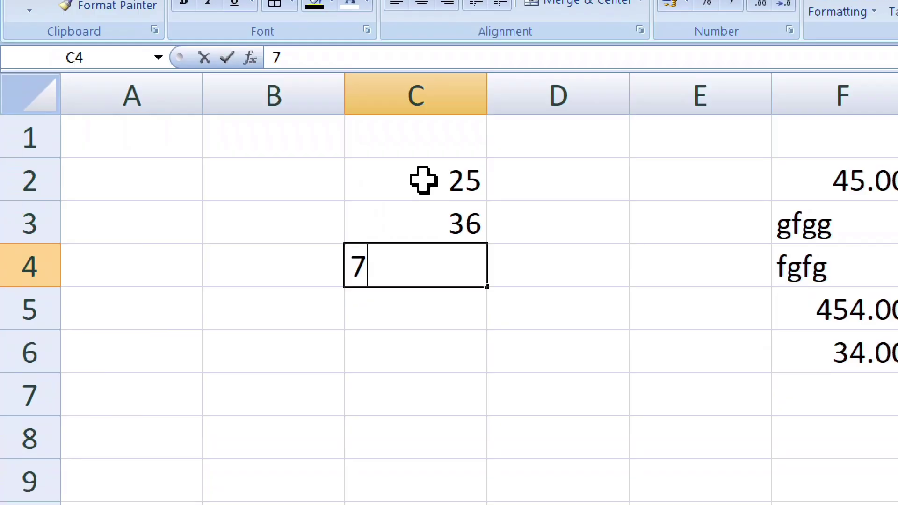
type("4")
key("Return")
type("85")
key("Return")
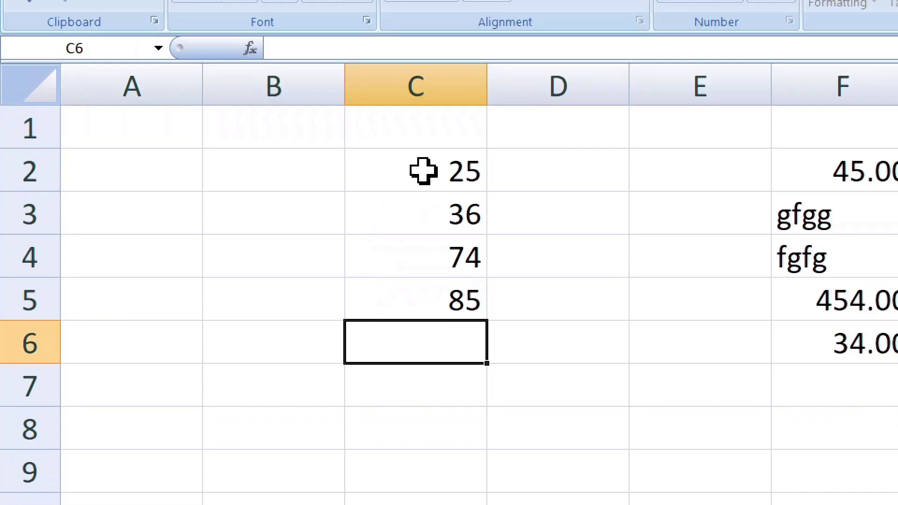
left_click_drag(418, 208, 419, 335)
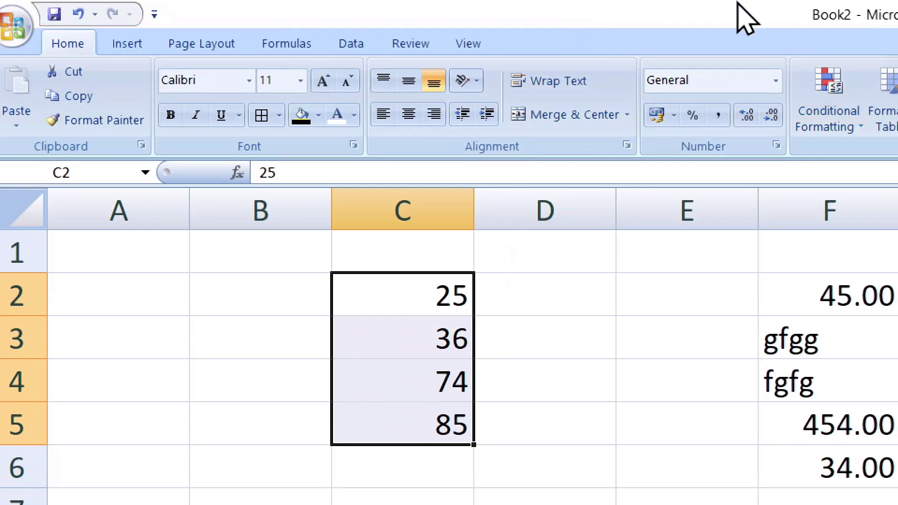
Format C2:C5 as Currency, then as rupee Accounting with two decimals (₹ 25.00).
left_click(776, 81)
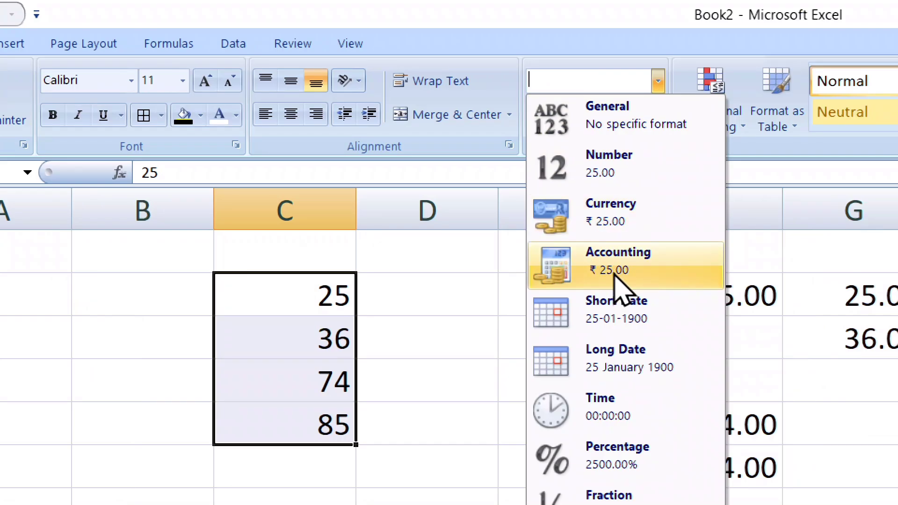
left_click(593, 211)
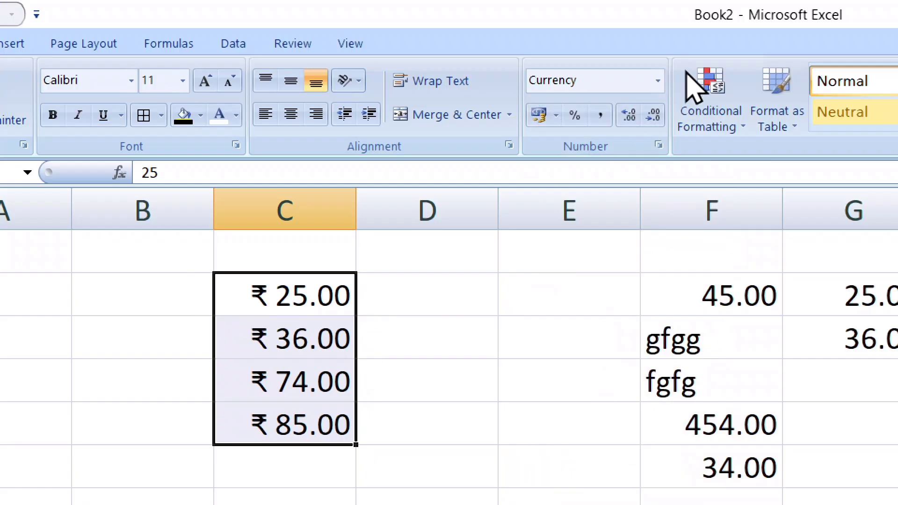
left_click(658, 82)
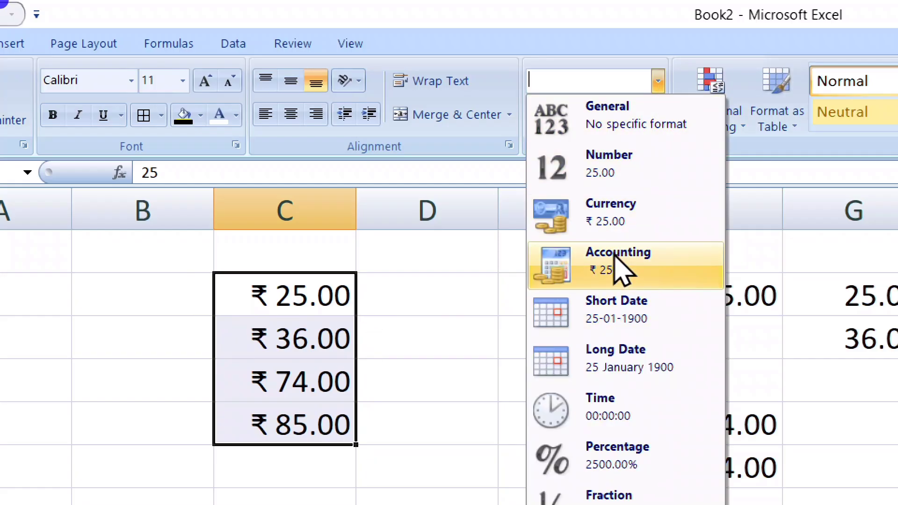
left_click(622, 270)
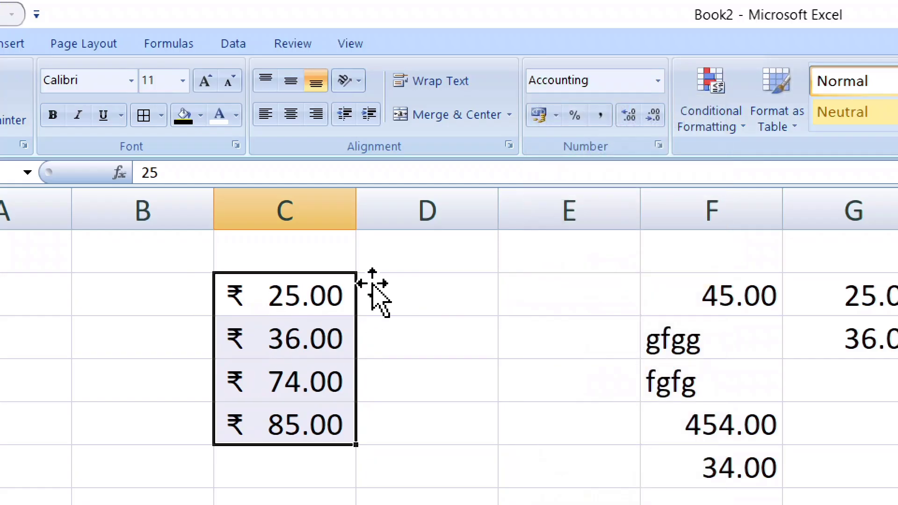
left_click(657, 82)
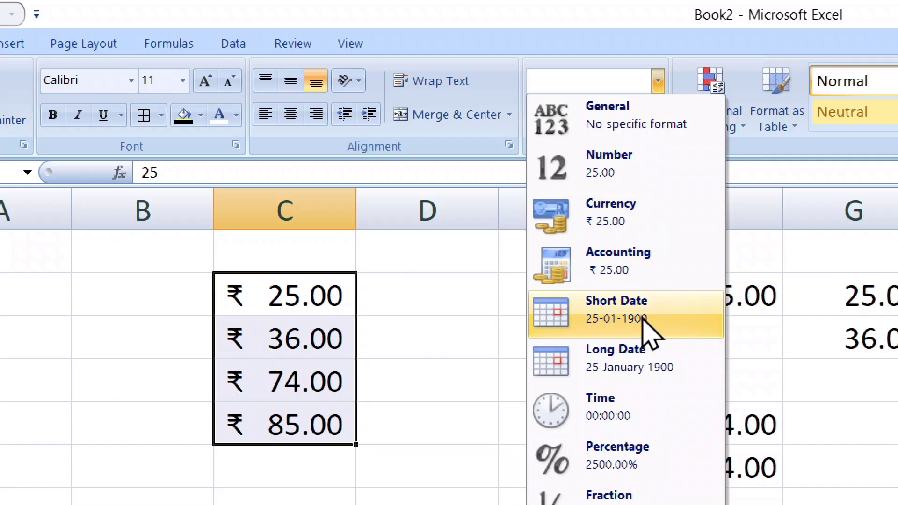
left_click(416, 359)
Enter the date 01-03-2025 in A2, correcting the year from 2024.
left_click(20, 314)
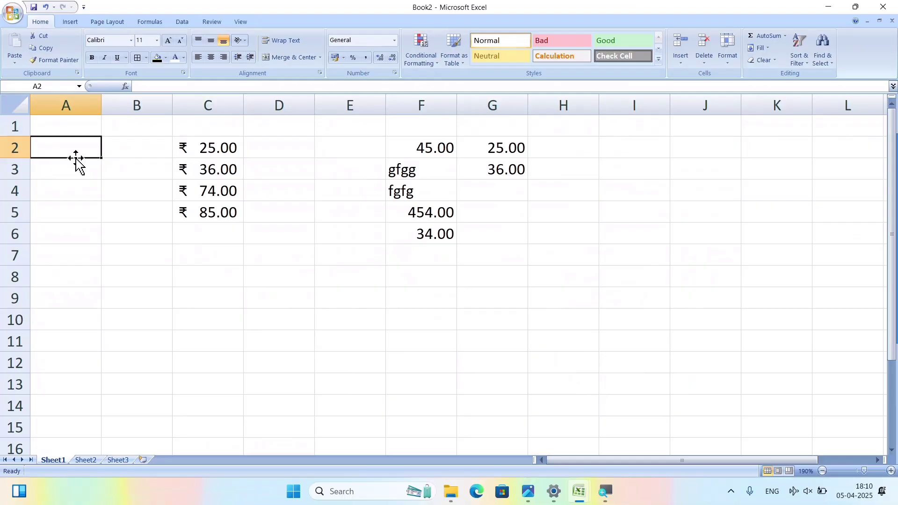
type("01-03-")
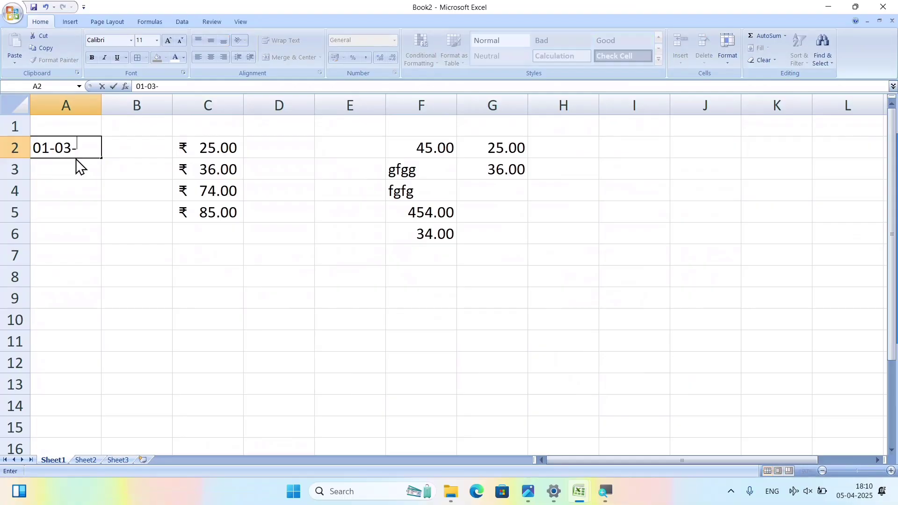
type("2024")
key("BackSpace")
type("5")
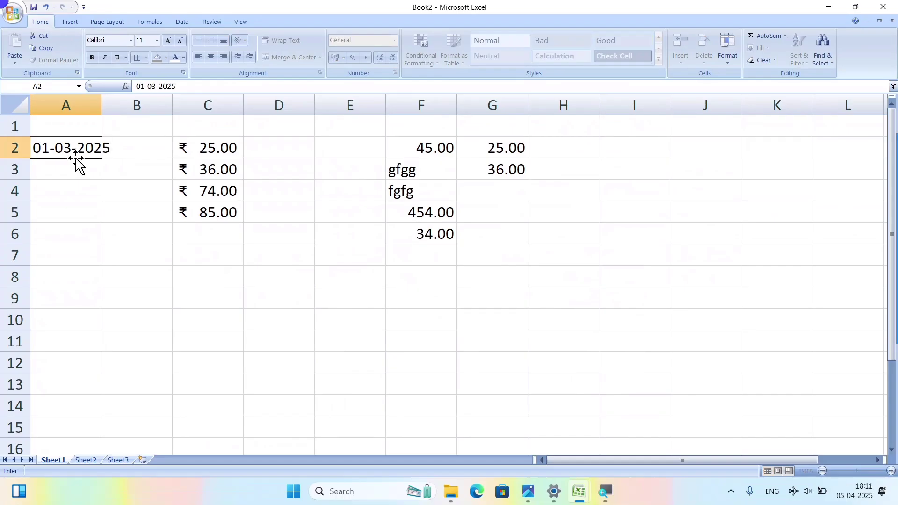
left_click(74, 156)
Enter the date 02-03-2025 in A4 and reselect that cell.
left_click(95, 183)
left_click(71, 151)
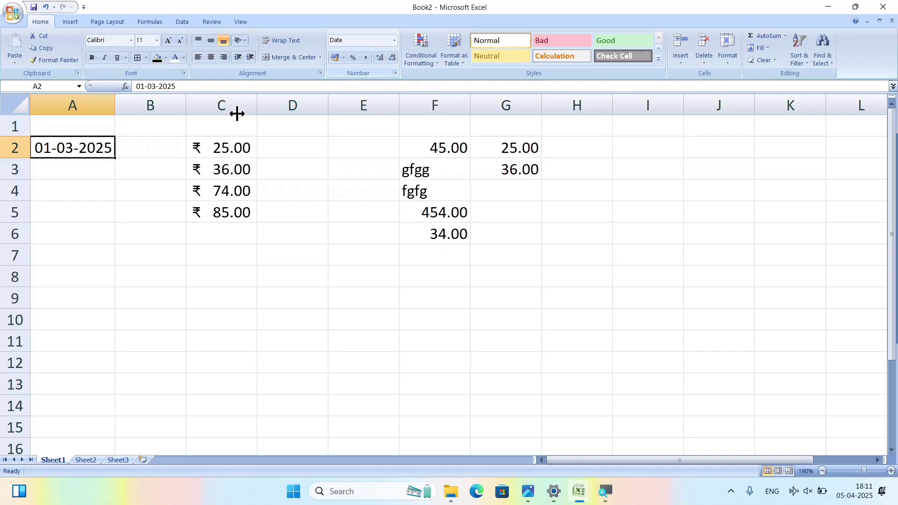
left_click(73, 187)
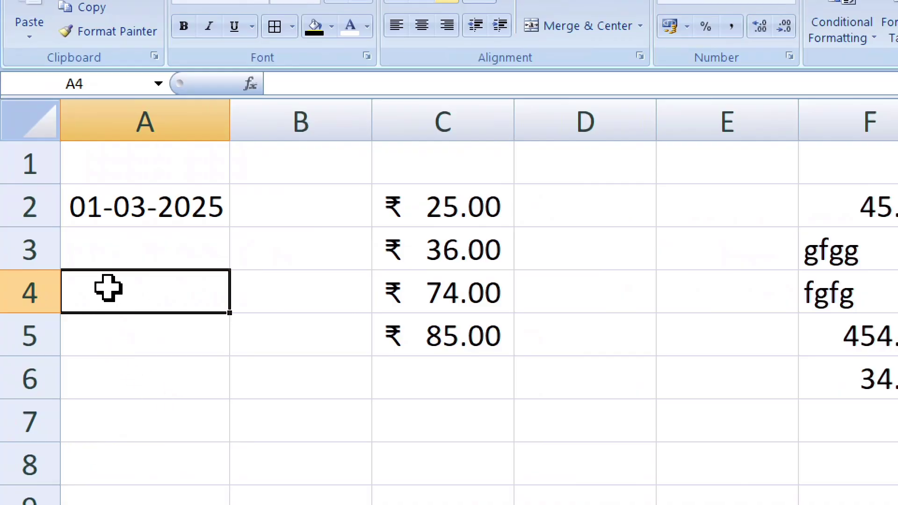
type("02-0")
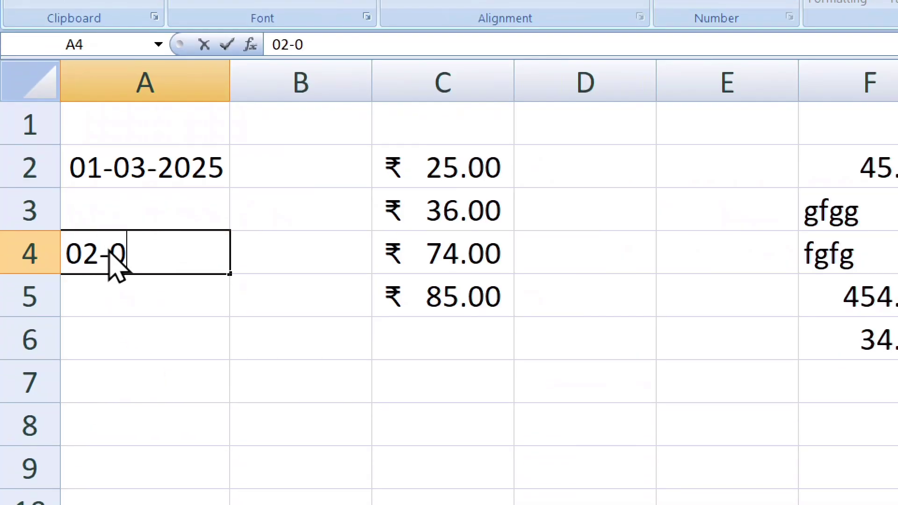
type("3-2025")
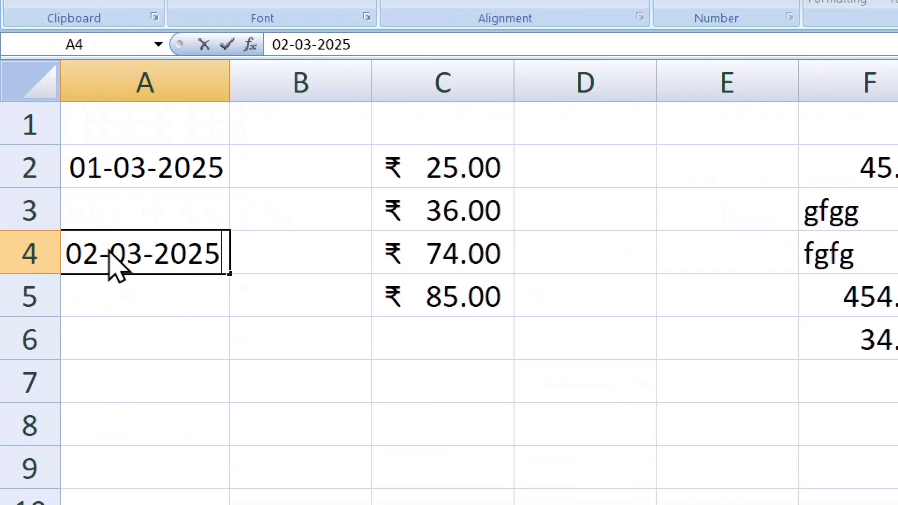
key("Return")
left_click(180, 253)
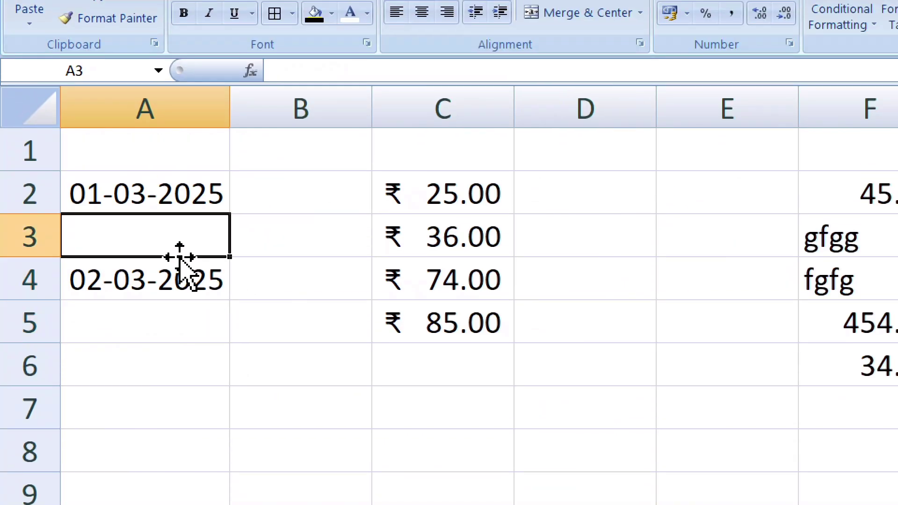
left_click(201, 271)
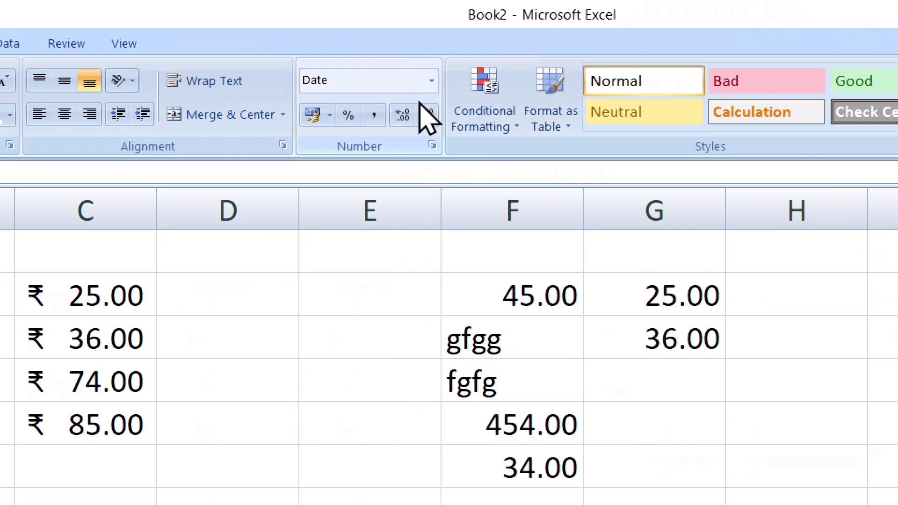
Format the A4 date as Short Date, then as Long Date (02 March 2025).
left_click(431, 81)
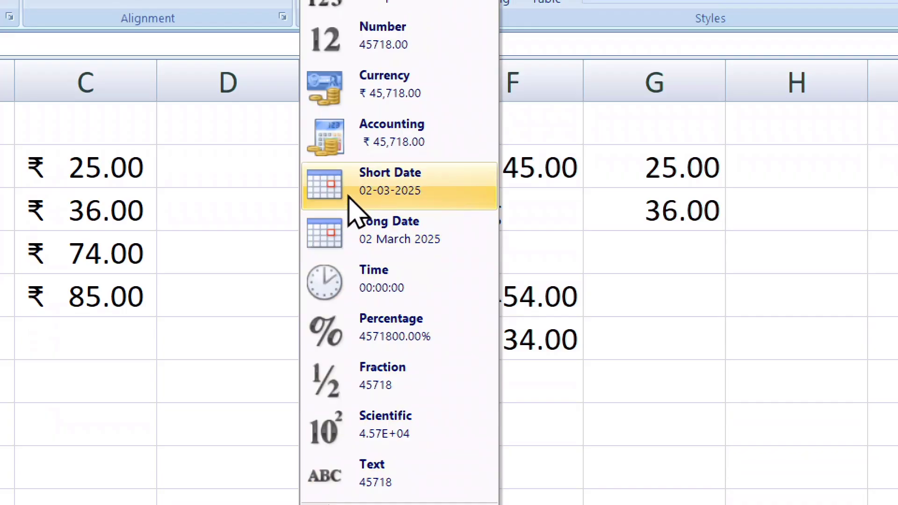
left_click(406, 187)
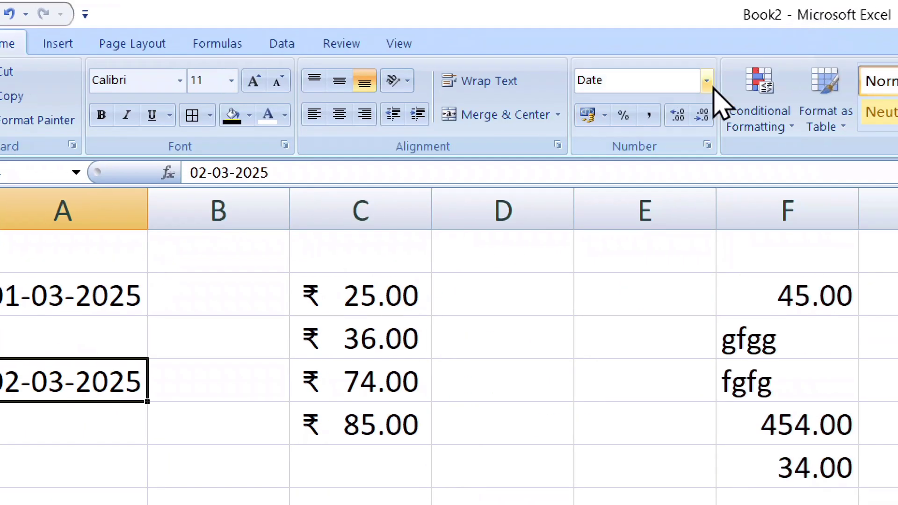
left_click(762, 62)
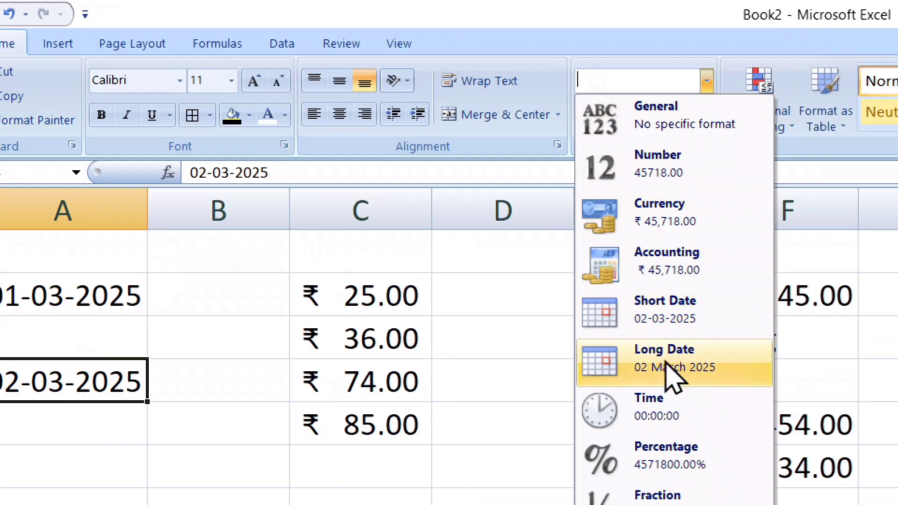
left_click(699, 351)
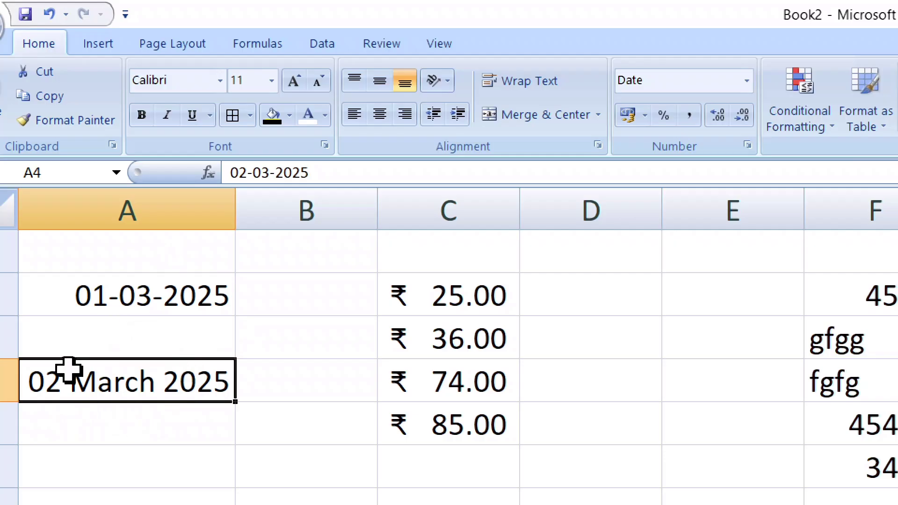
Give the A2 date Long Date format too, reading 01 March 2025.
left_click(213, 296)
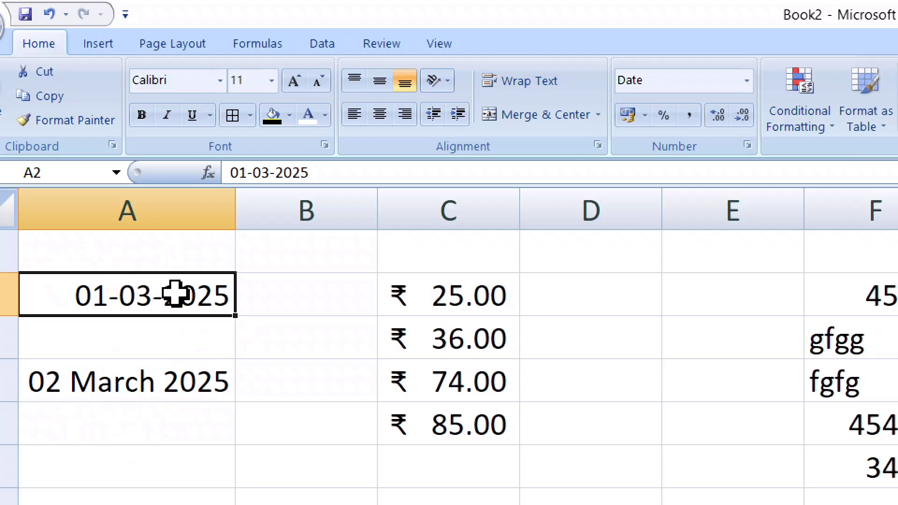
left_click(748, 83)
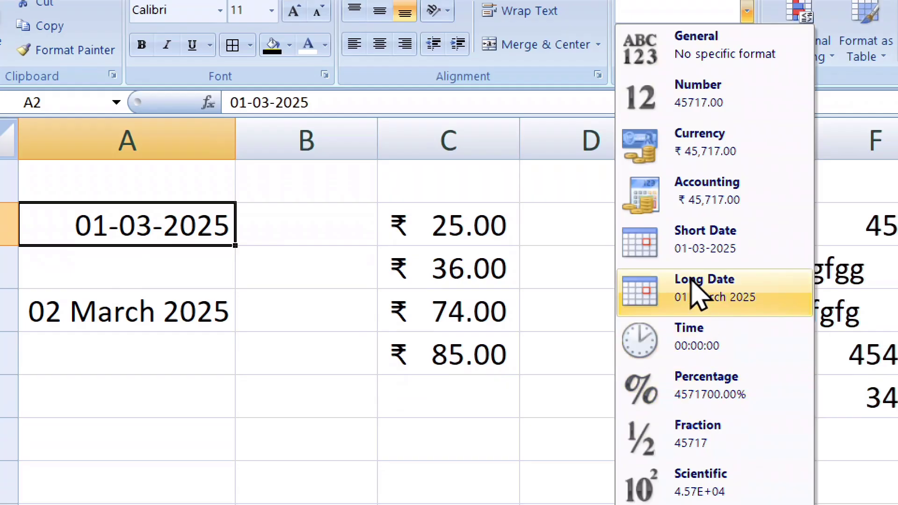
left_click(741, 304)
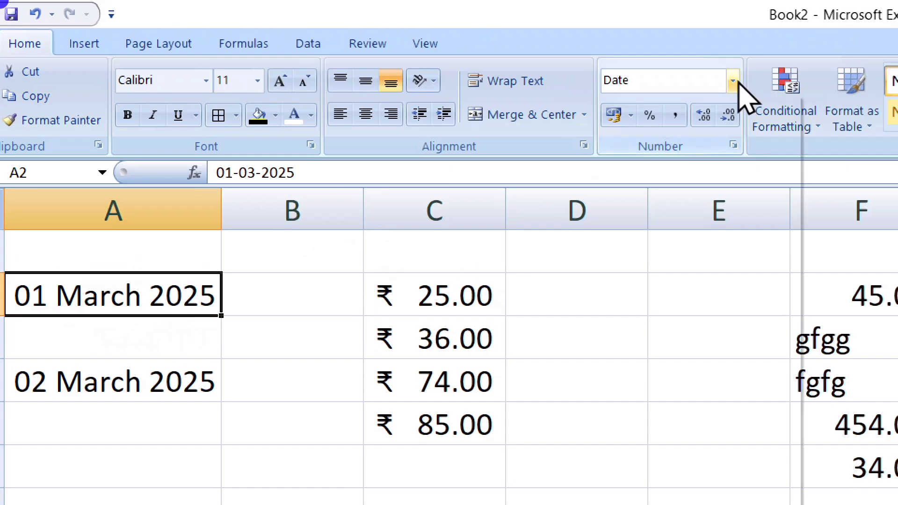
left_click(735, 82)
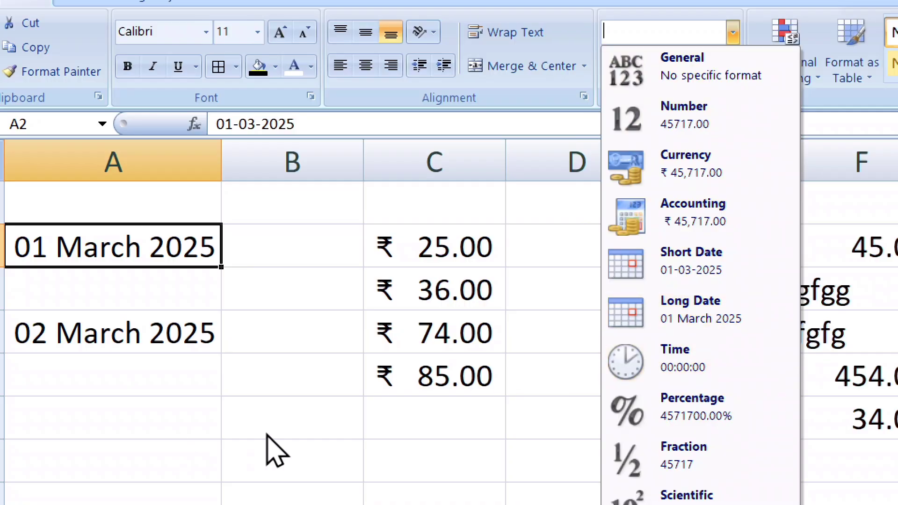
Enter the time 3:10 in cell A6.
left_click(199, 419)
left_click(178, 411)
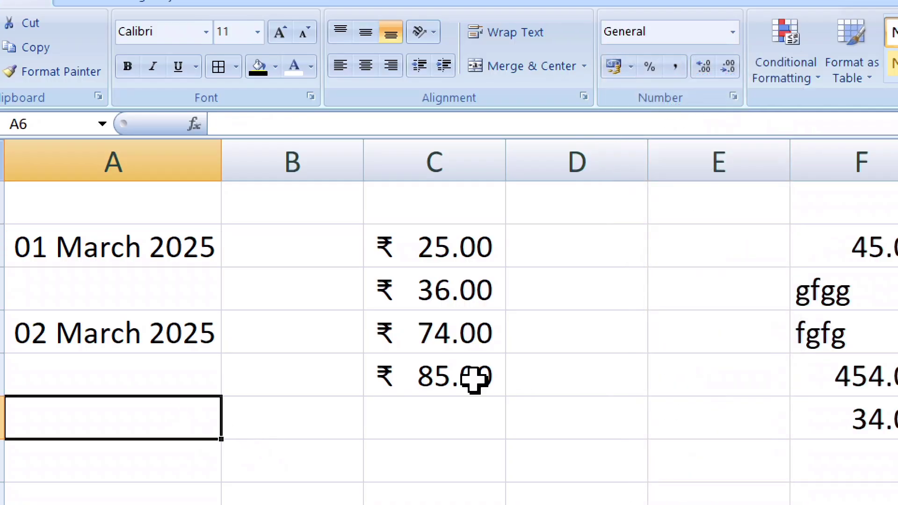
type("3:")
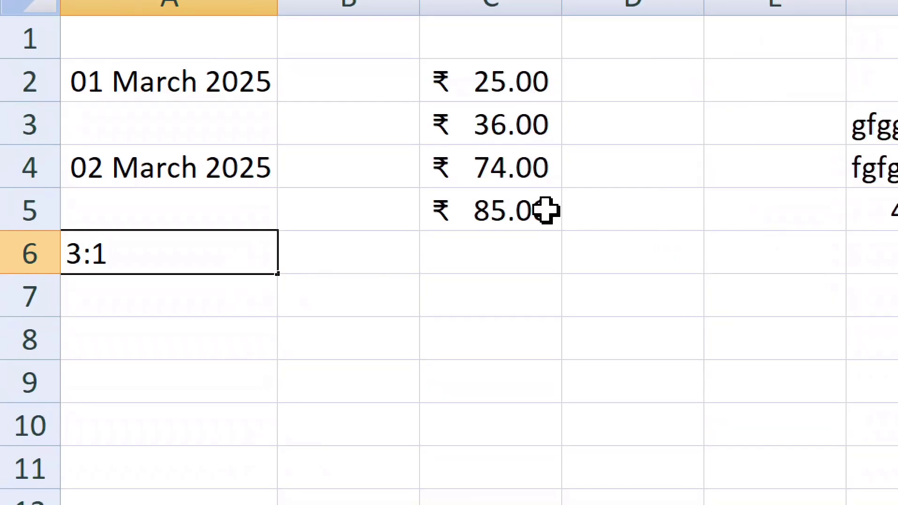
type("10")
key("Return")
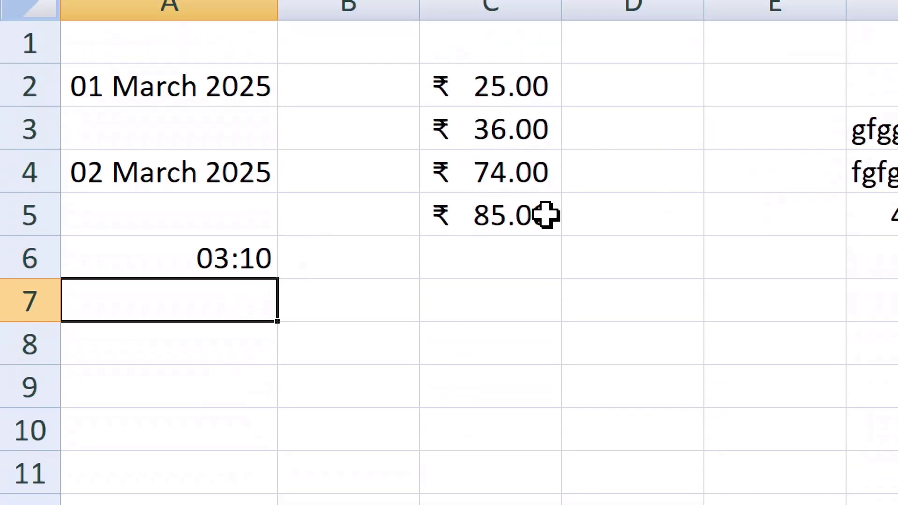
key("Up")
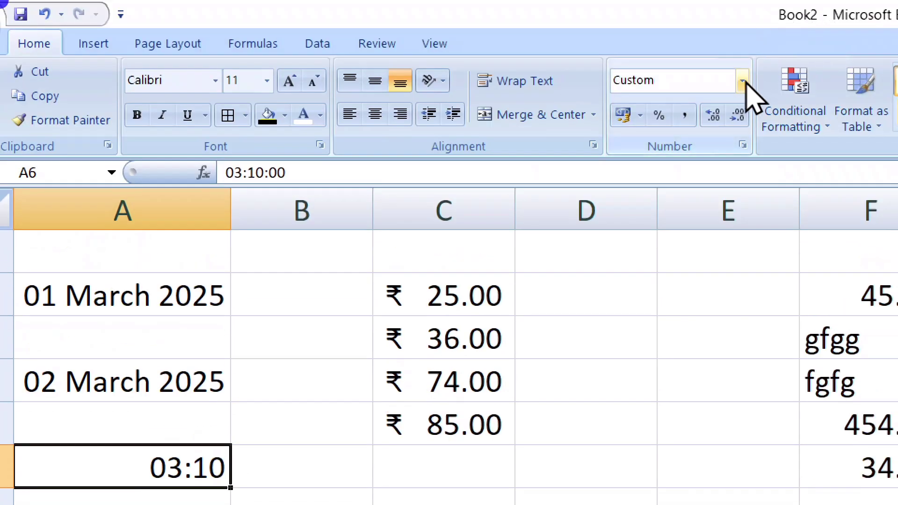
Format A6 as Time (03:10:00), then as Percentage (13.19%).
left_click(743, 82)
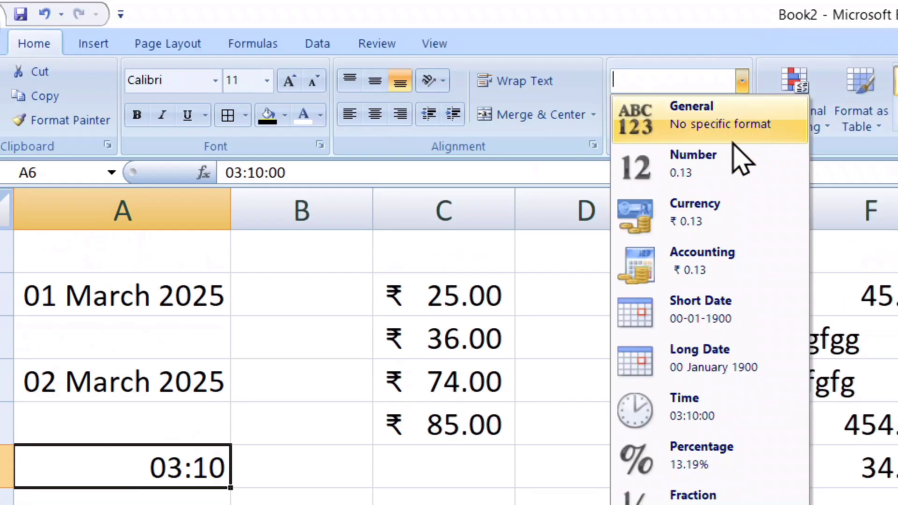
left_click(711, 417)
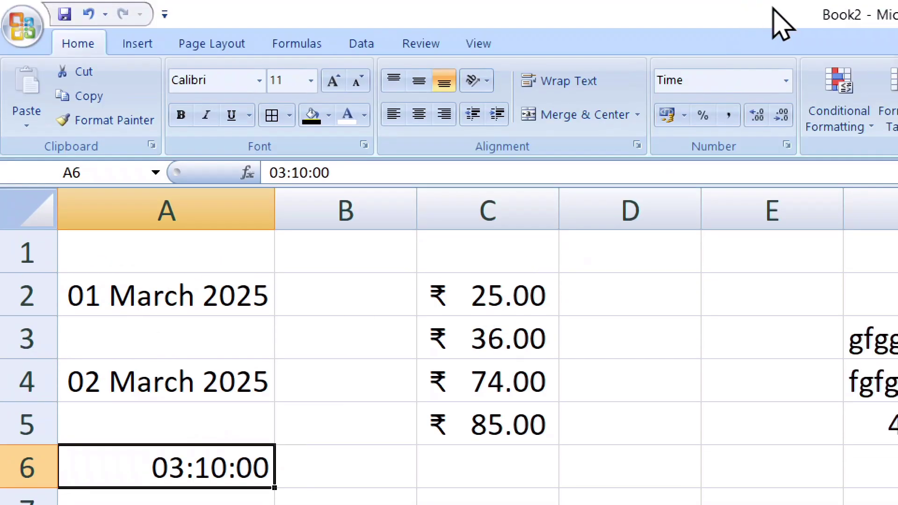
left_click(787, 86)
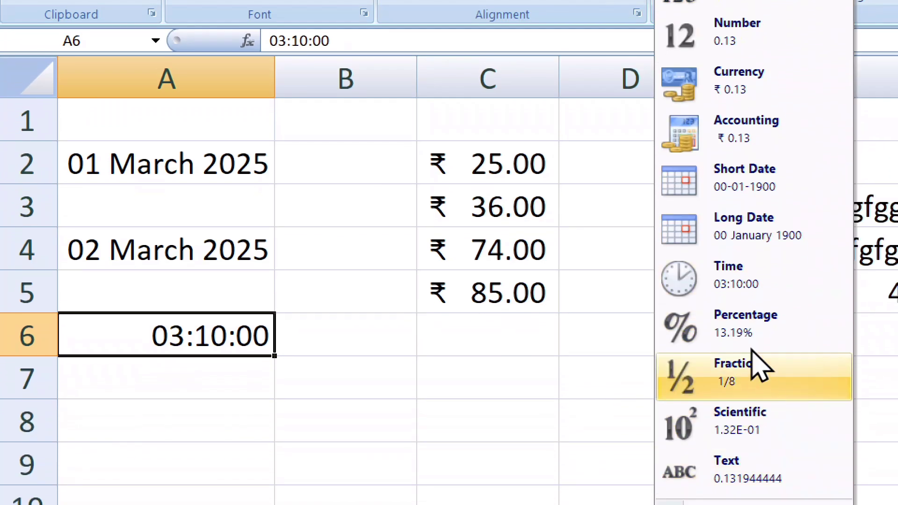
left_click(774, 327)
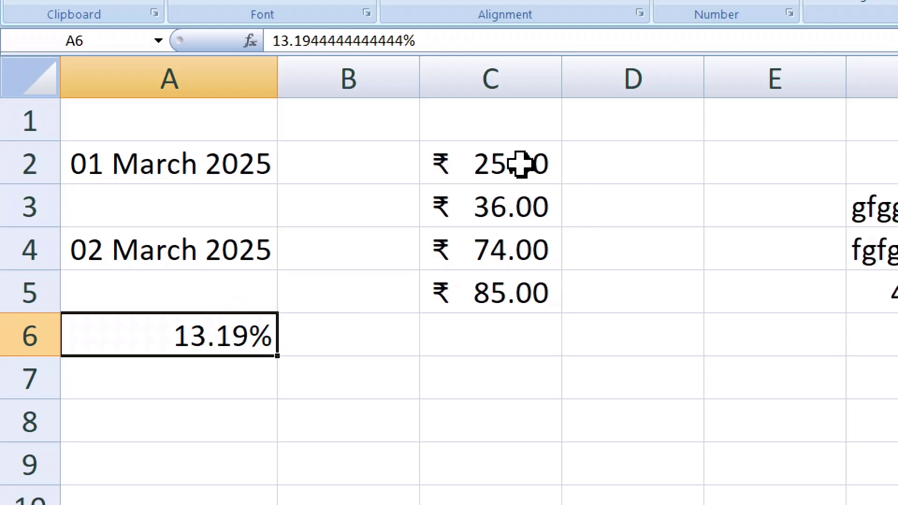
left_click_drag(521, 164, 500, 290)
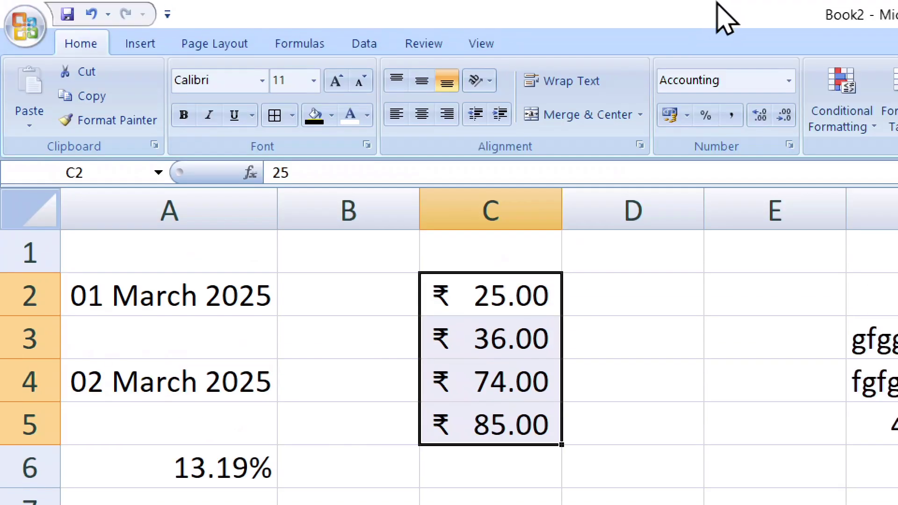
Select the empty cells C6:C11 below the amounts and give them Percentage format.
left_click(788, 82)
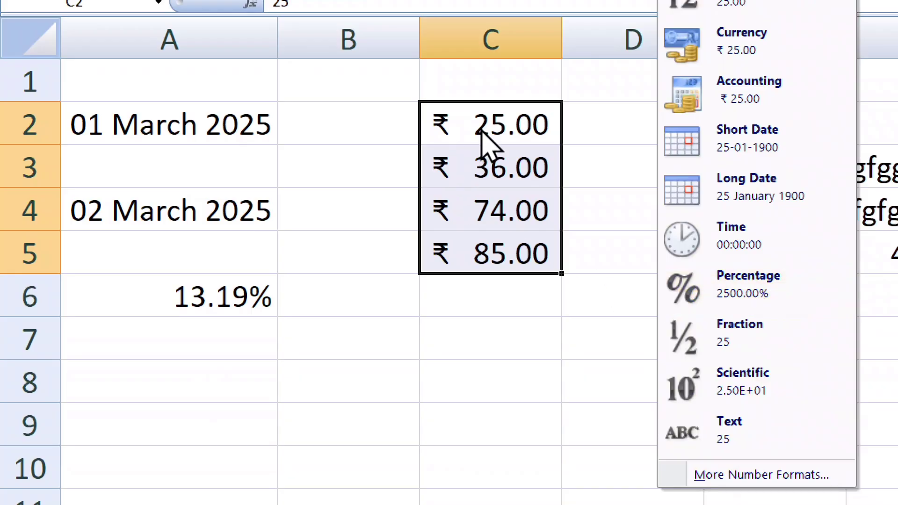
left_click(509, 330)
scroll(507, 324, "down", 1)
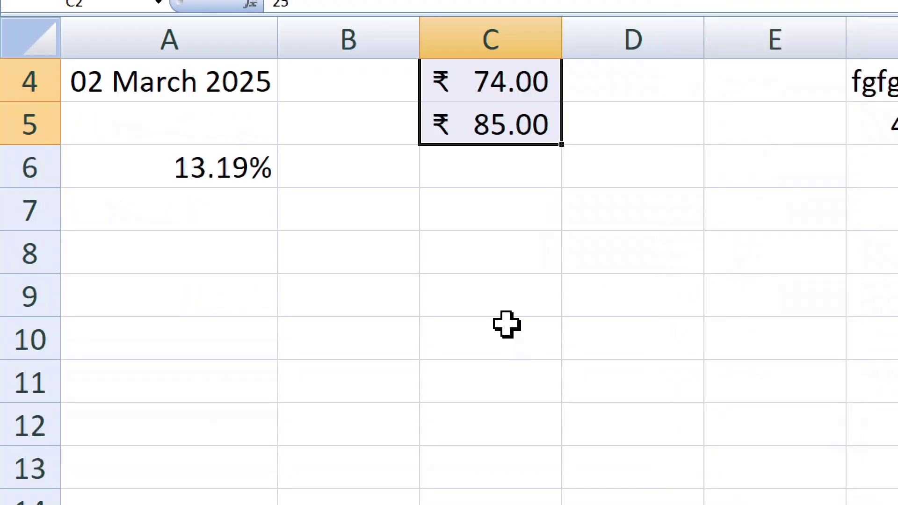
left_click(461, 201)
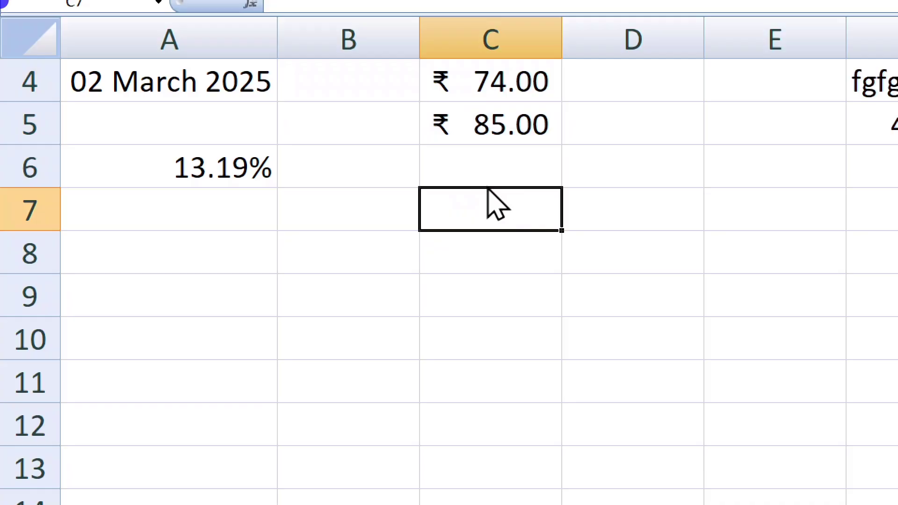
left_click_drag(487, 191, 496, 277)
left_click_drag(457, 184, 497, 401)
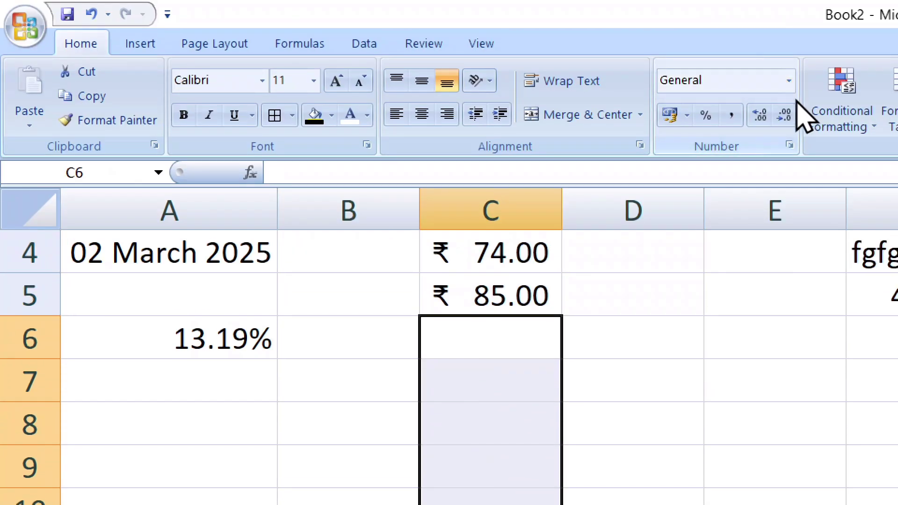
left_click(789, 81)
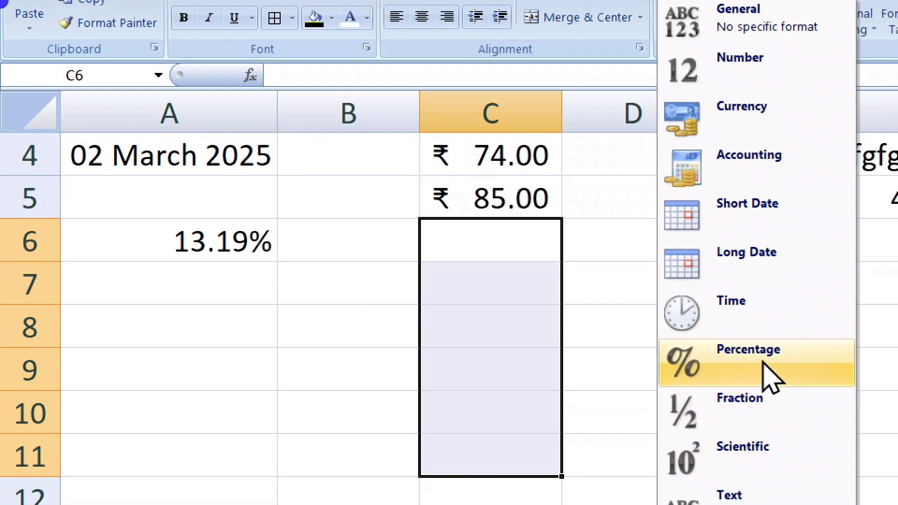
left_click(769, 377)
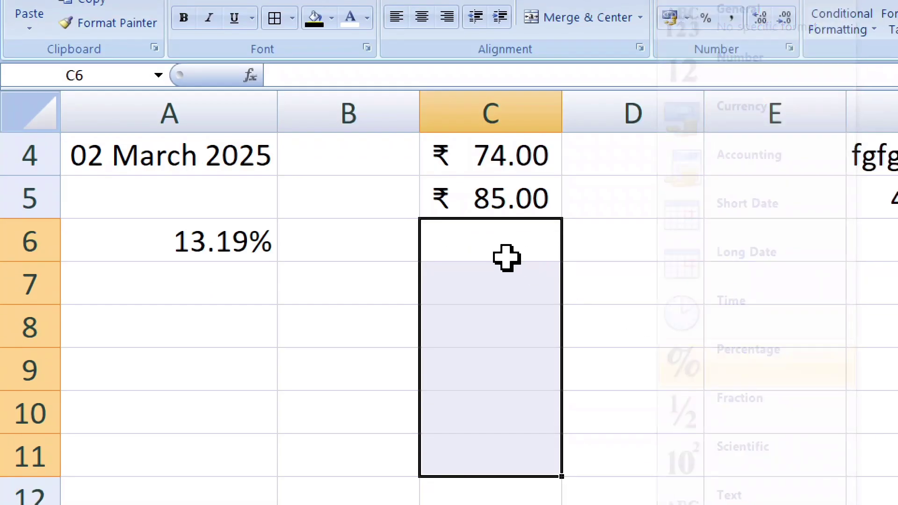
Enter 45, 85, 85, 45, 85 and 65 percent in C6 through C11.
type("45")
key("Return")
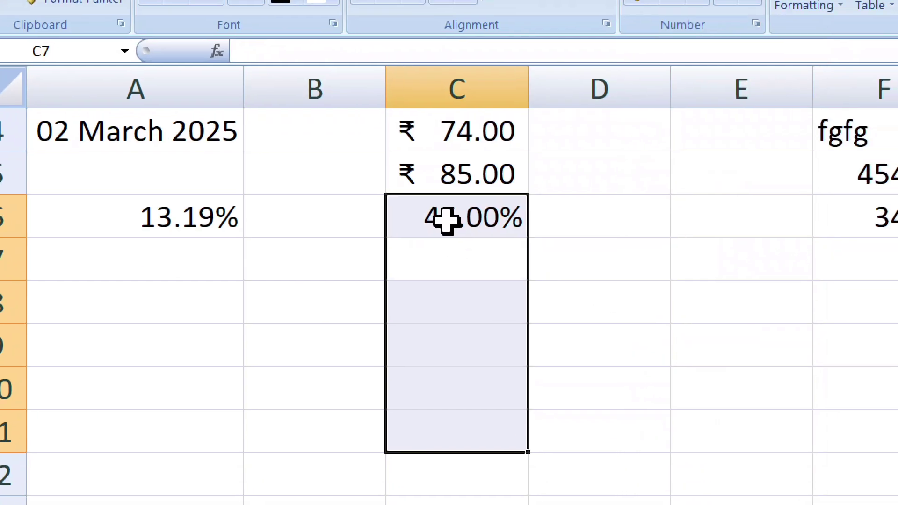
type("85")
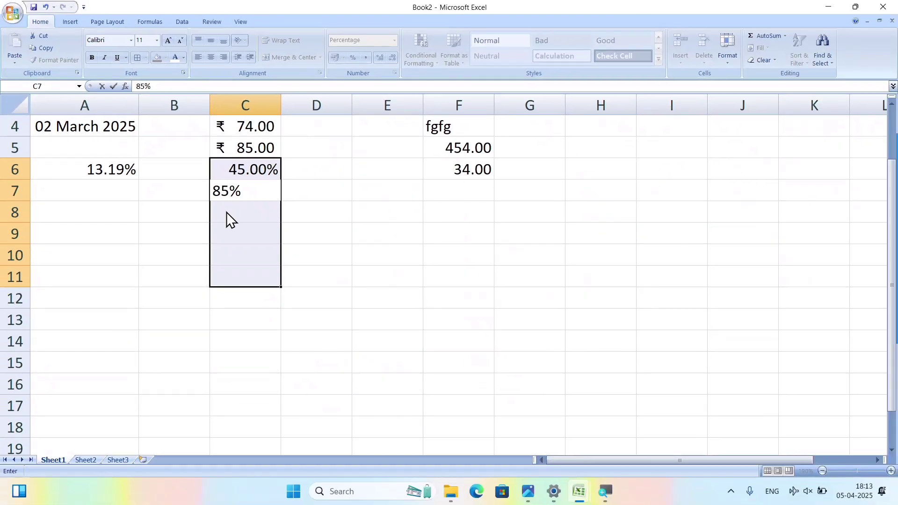
key("Return")
type("8")
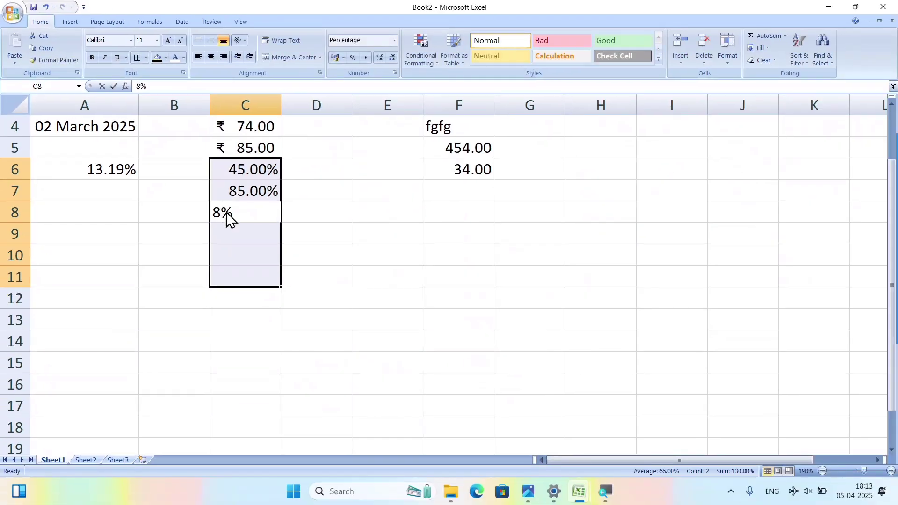
type("5")
key("Return")
type("45")
key("Return")
type("85")
key("Return")
type("6")
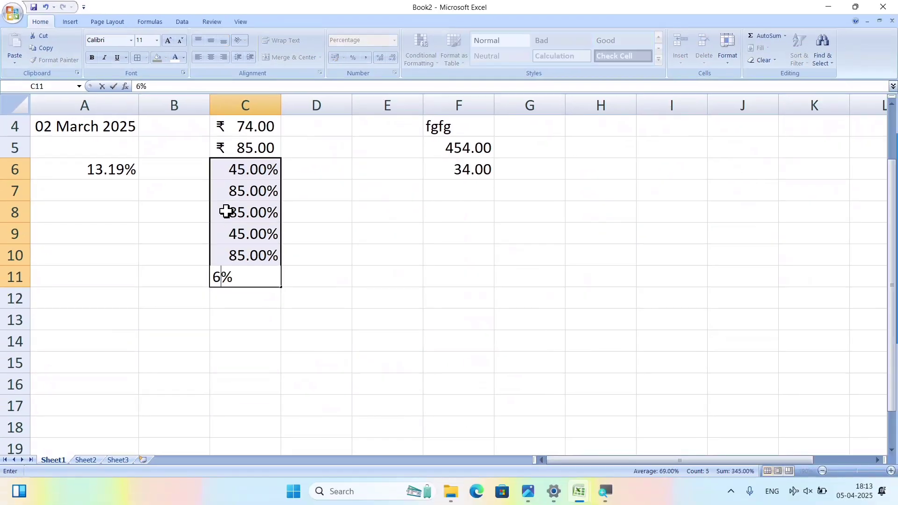
type("5")
key("Return")
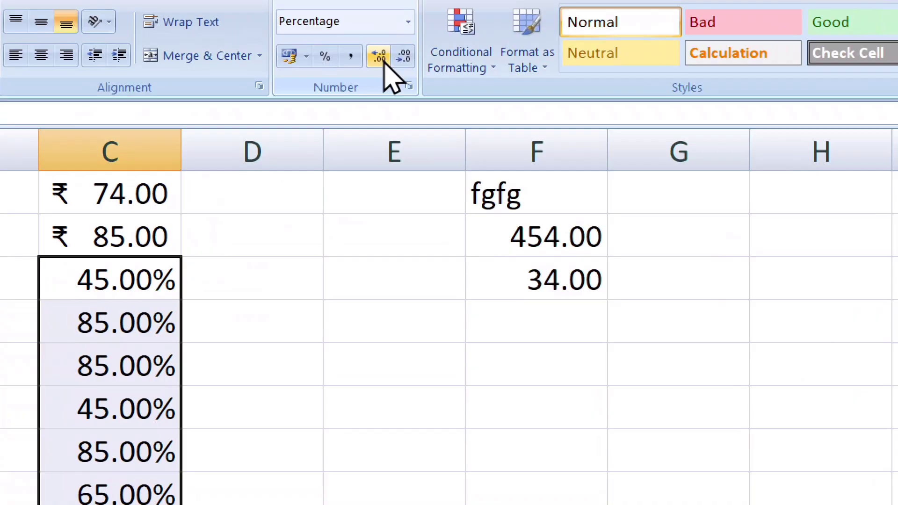
Adjust decimal places on C6:C11 until the percentages show whole numbers like 45% and 85%.
left_click(405, 56)
left_click(405, 57)
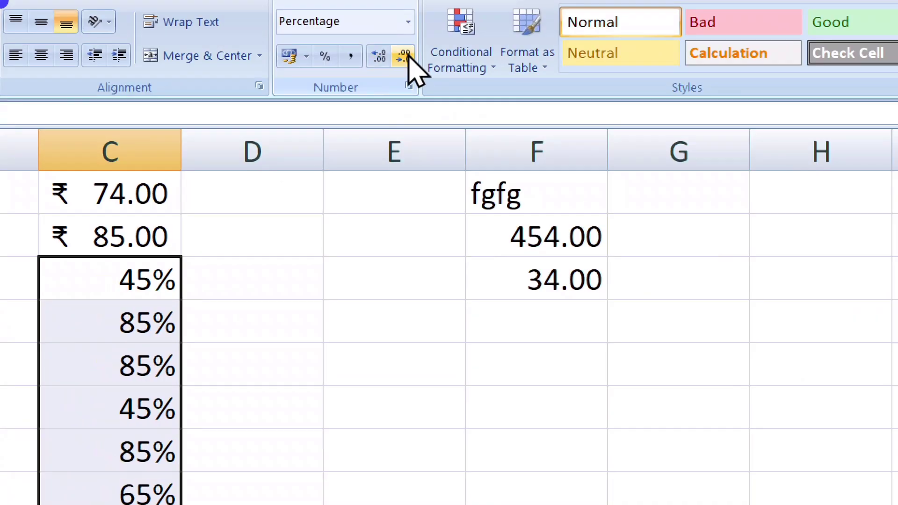
left_click(383, 63)
left_click(382, 63)
left_click(382, 63)
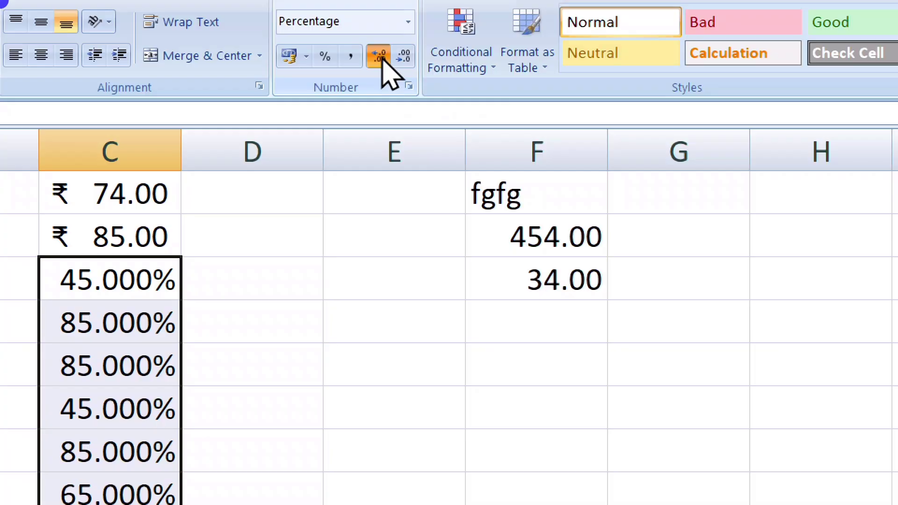
double_click(383, 61)
double_click(382, 59)
double_click(383, 61)
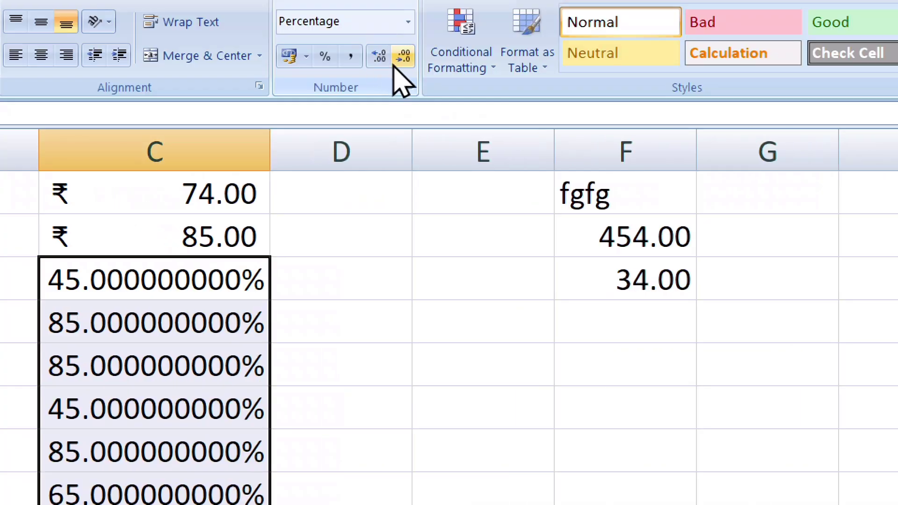
left_click(402, 59)
double_click(402, 58)
triple_click(403, 58)
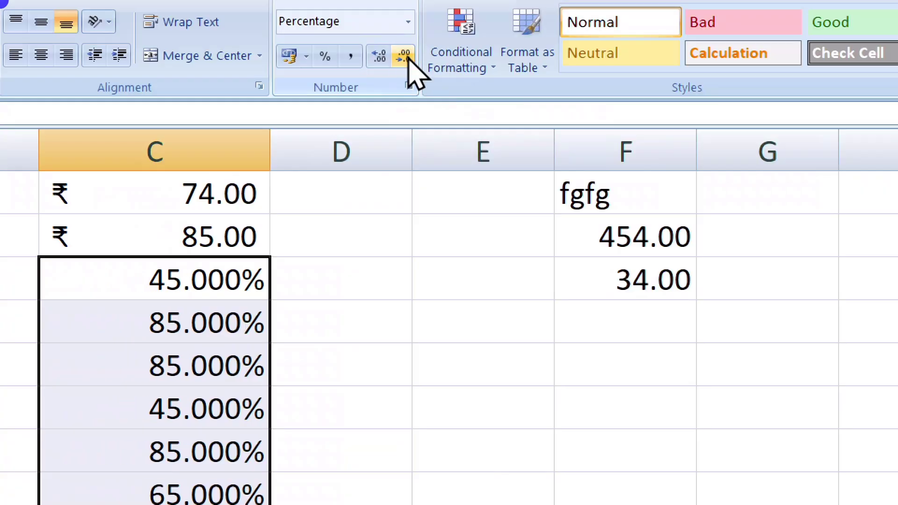
left_click(405, 58)
left_click(404, 58)
left_click(405, 58)
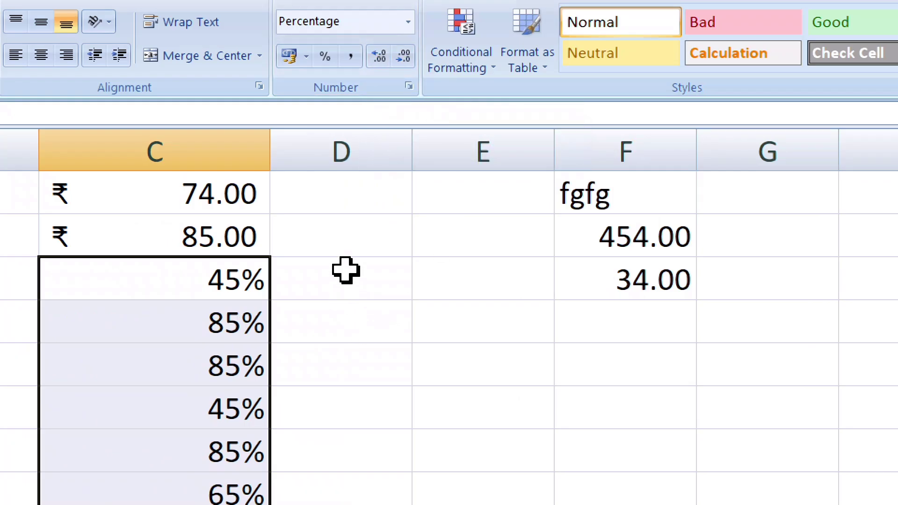
Enter 45.26 in D6 and 85.52 in D7, then select both cells.
left_click(397, 271)
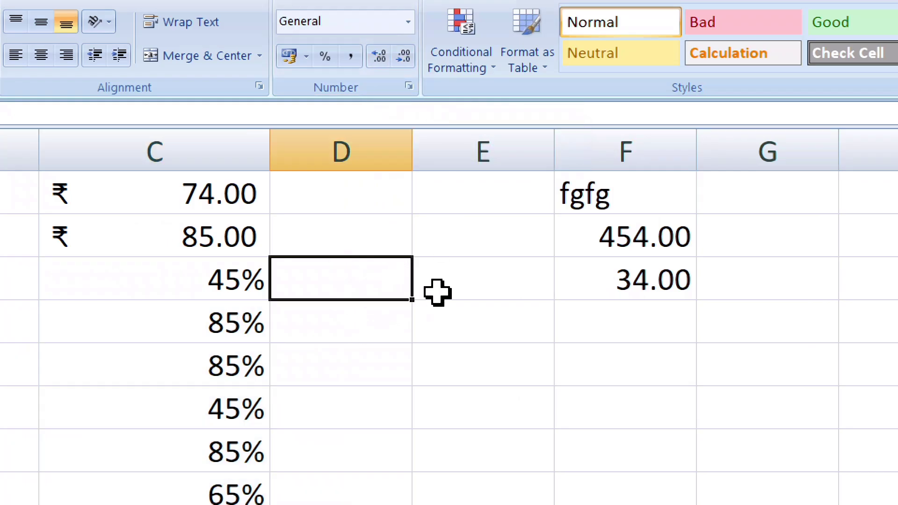
type("45.")
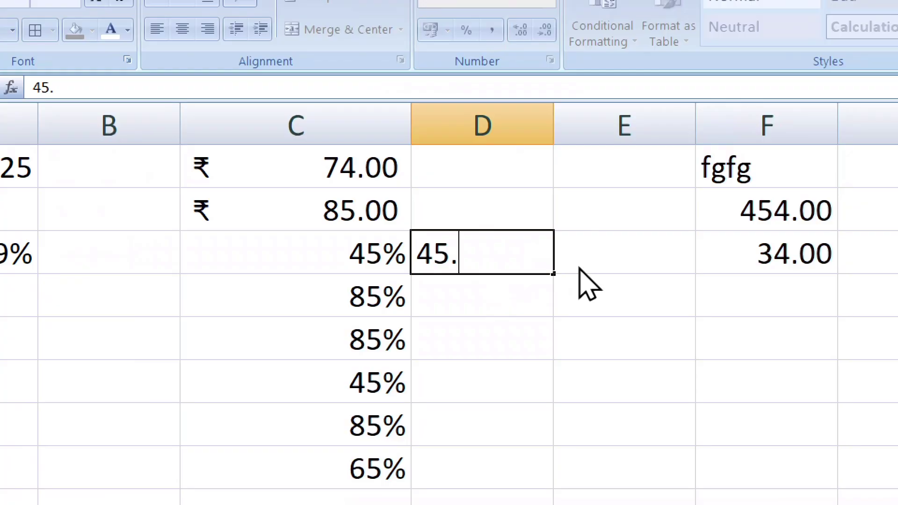
type("26")
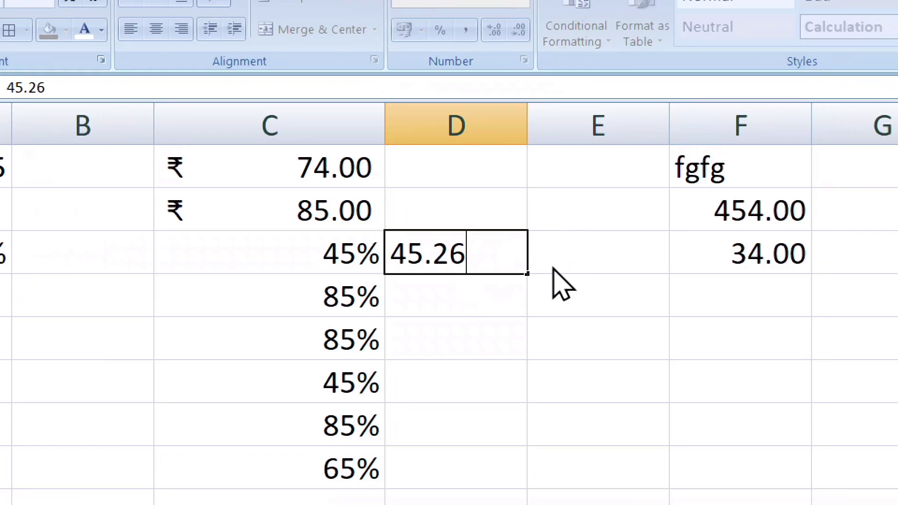
key("Return")
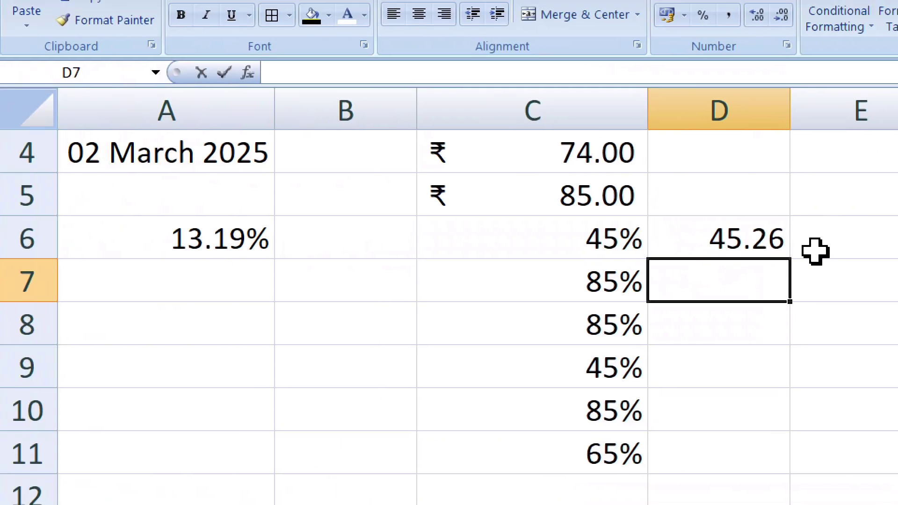
type("85.")
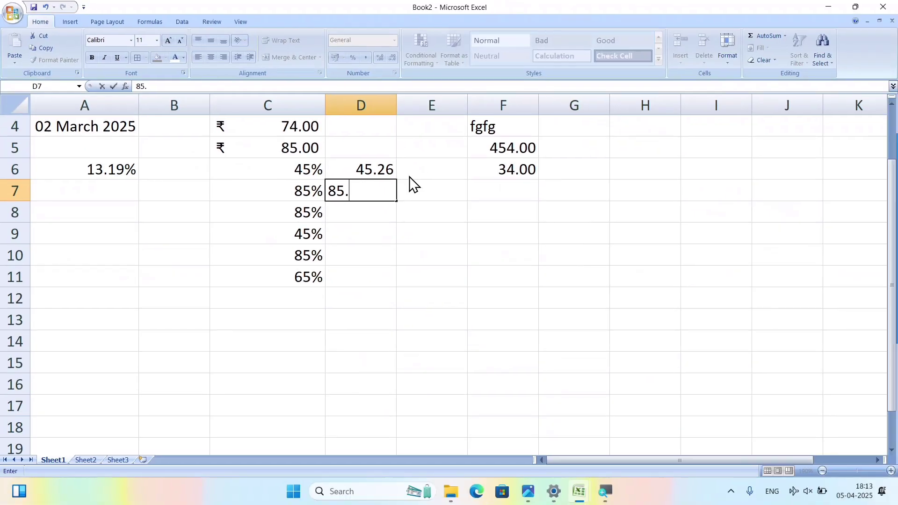
type("52")
key("Return")
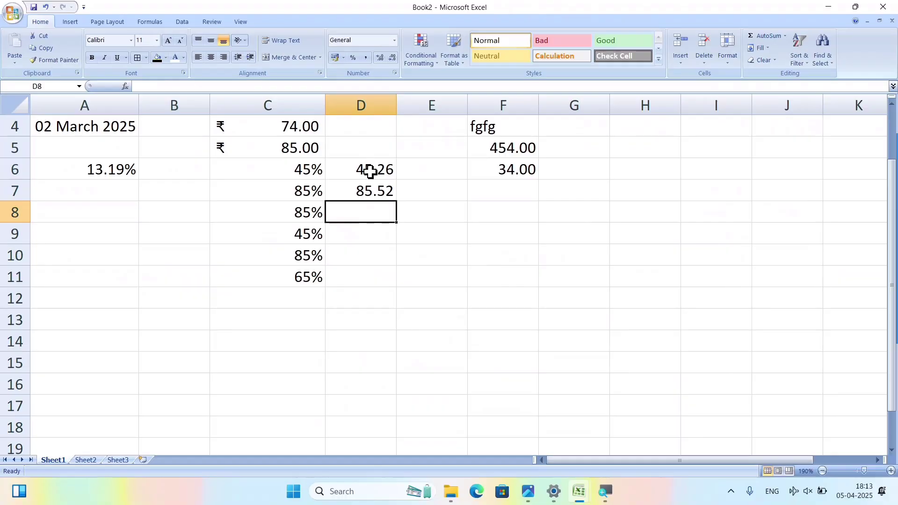
left_click_drag(370, 172, 375, 188)
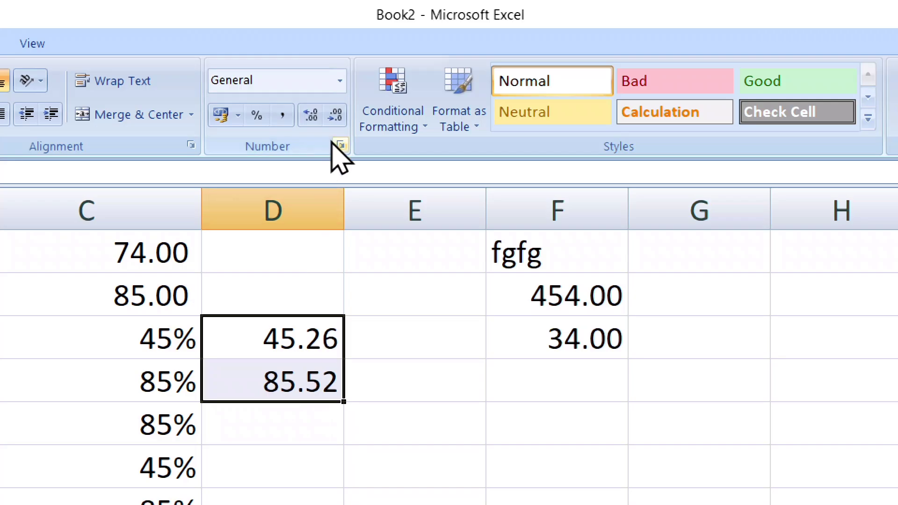
Toggle decimals on D6:D7, ending at one decimal place (45.3 and 85.5).
left_click(335, 115)
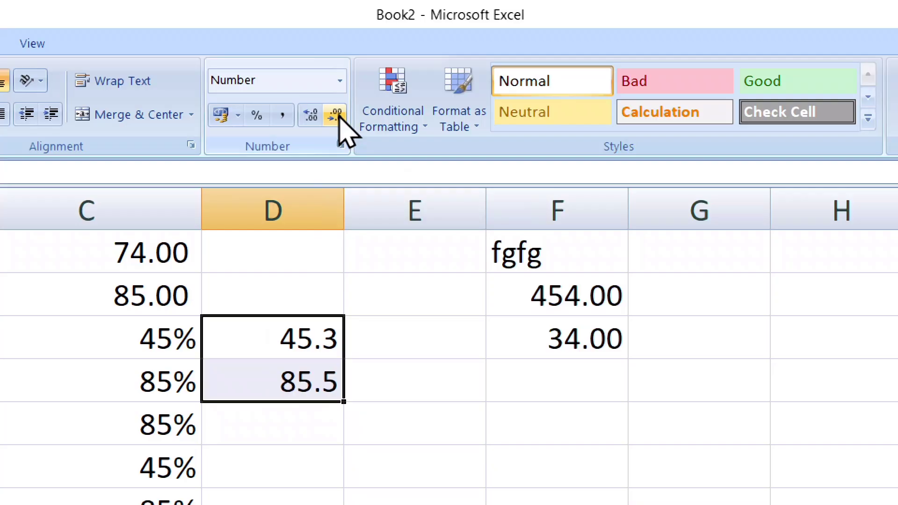
left_click(336, 115)
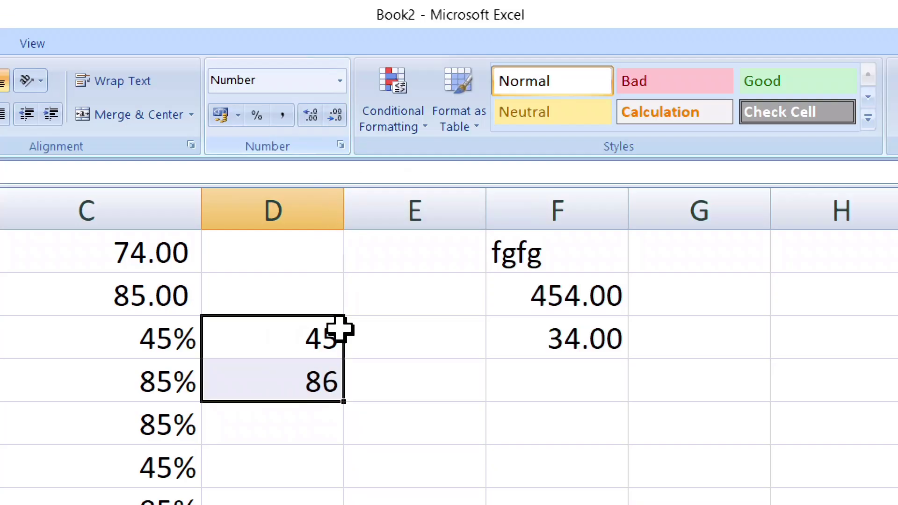
left_click(310, 116)
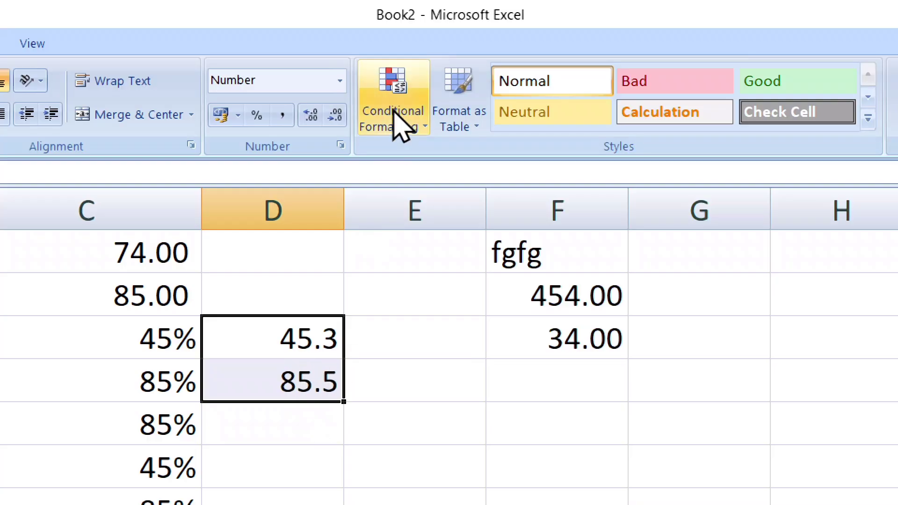
left_click(332, 116)
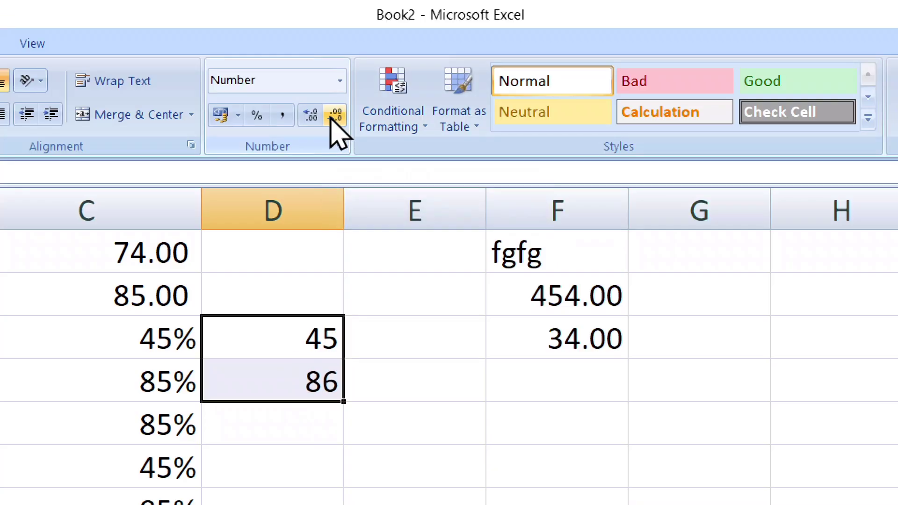
left_click(310, 118)
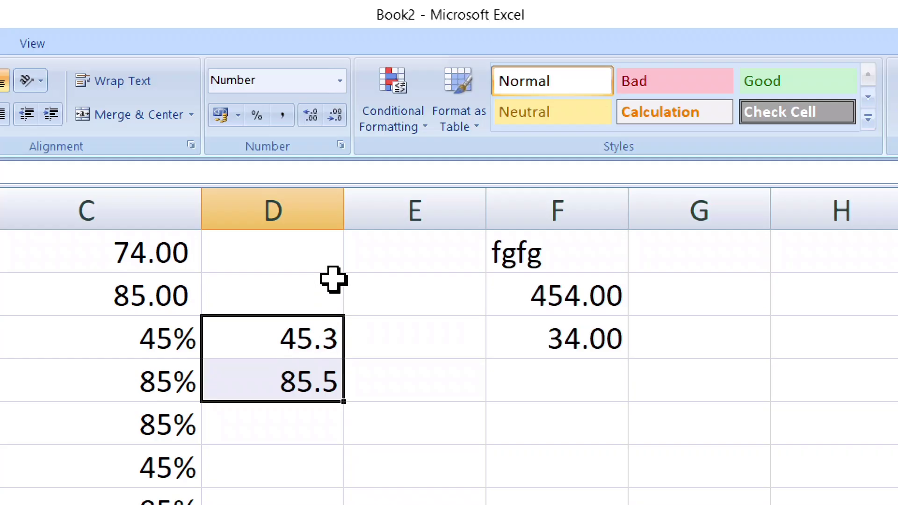
left_click(340, 115)
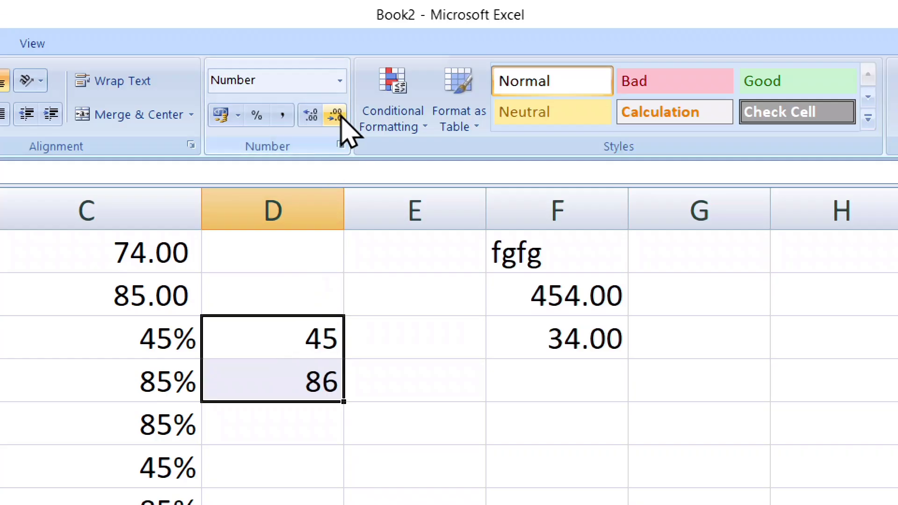
left_click(311, 116)
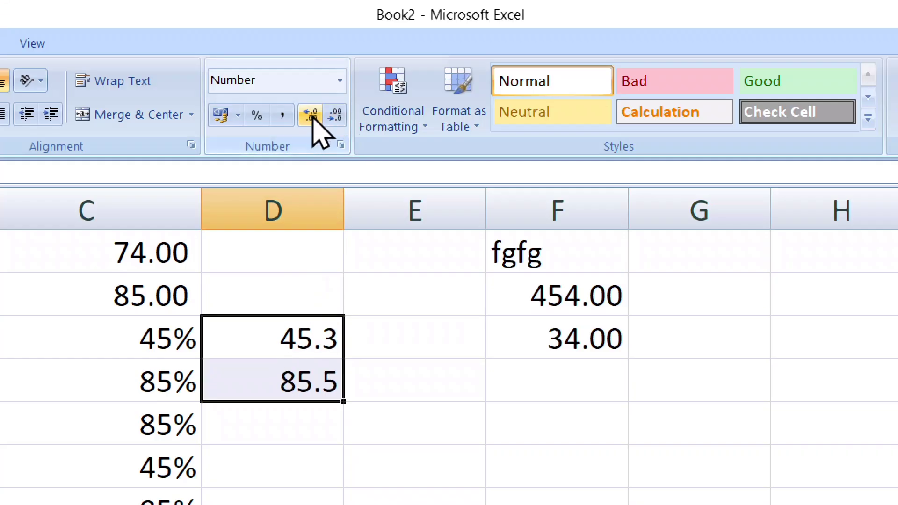
left_click(335, 115)
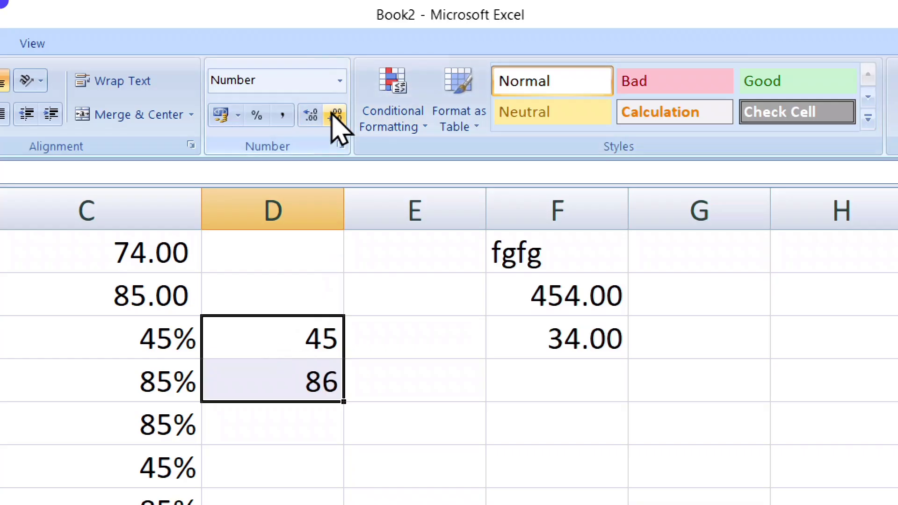
left_click(311, 116)
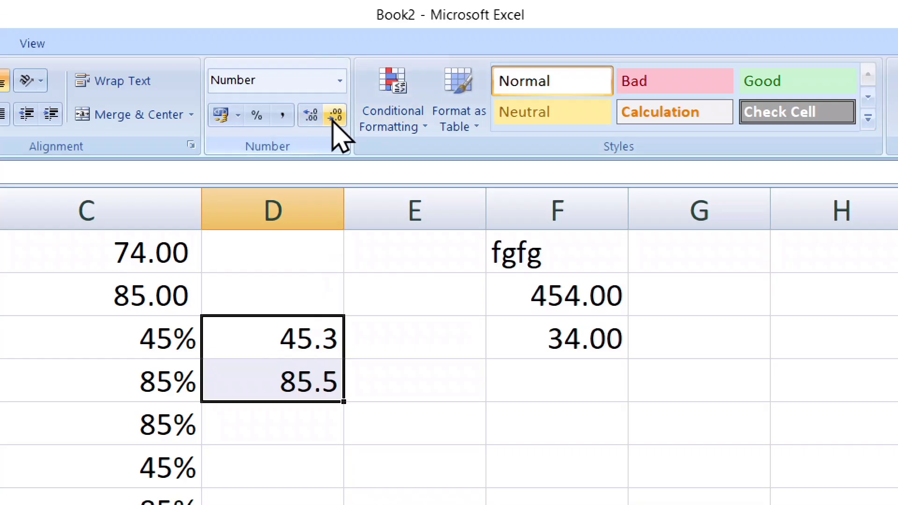
Browse the number format list without changing the format.
left_click(340, 80)
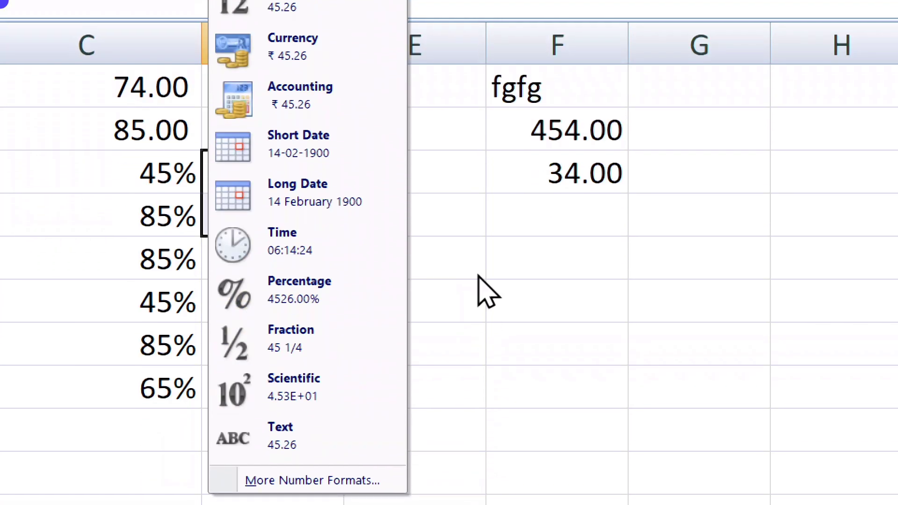
left_click(478, 404)
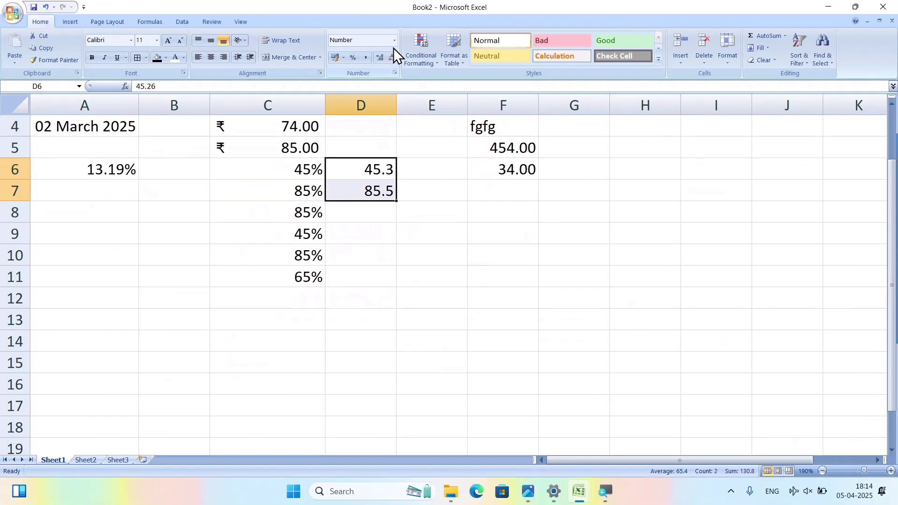
left_click(395, 41)
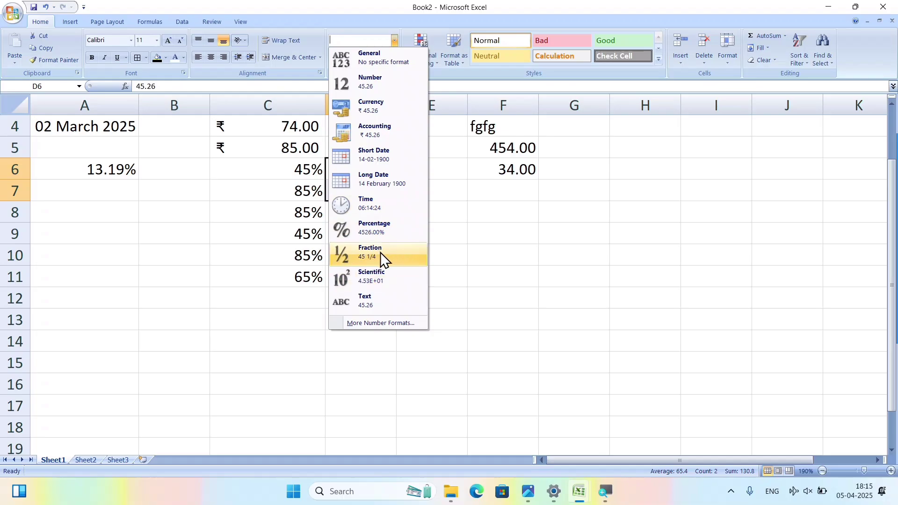
Enter 0.25, 0.33 and 0.12 in cells E10 to E12.
key("Escape")
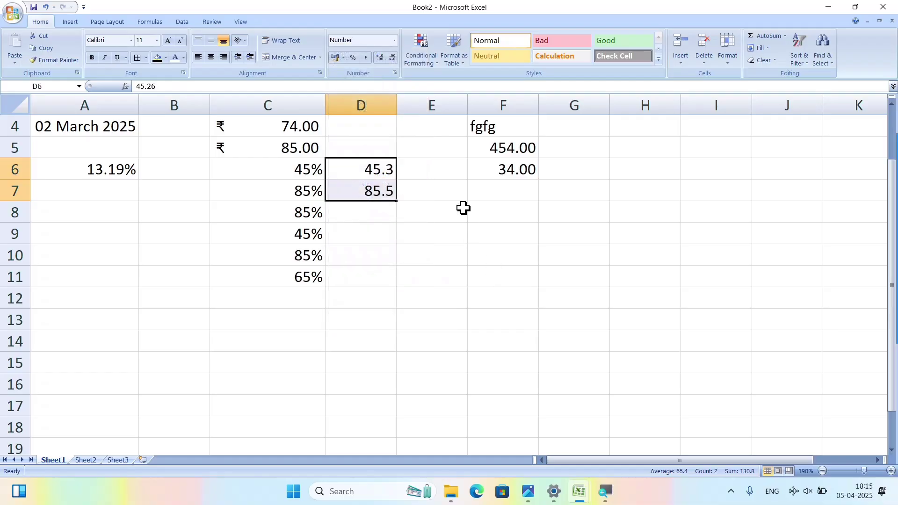
left_click(443, 237)
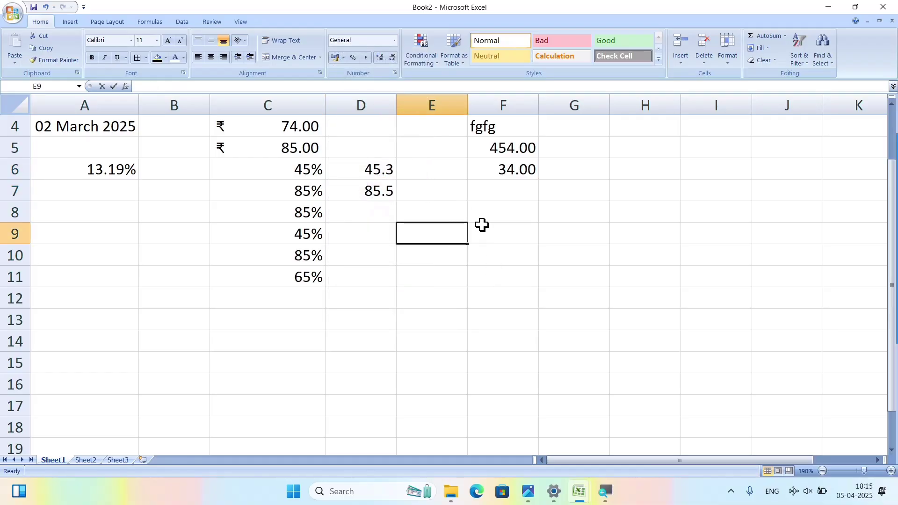
type("0.25")
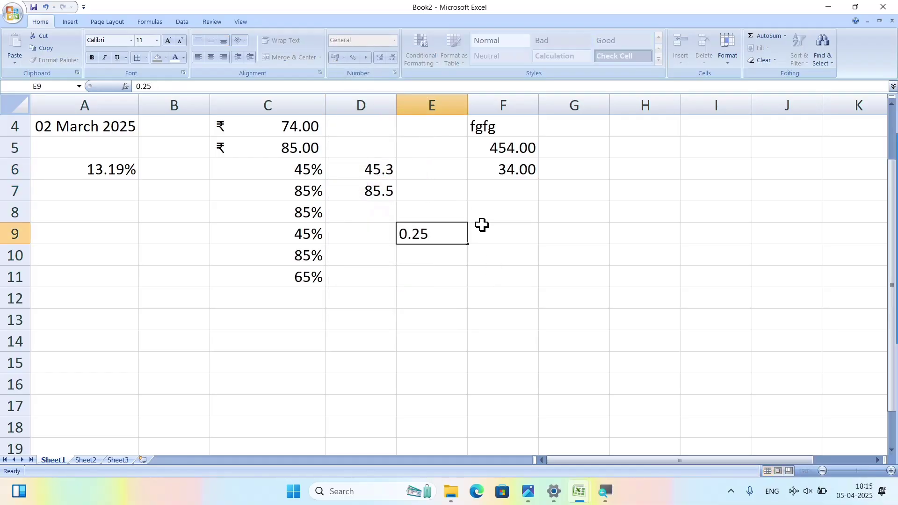
key("Return")
left_click(434, 229)
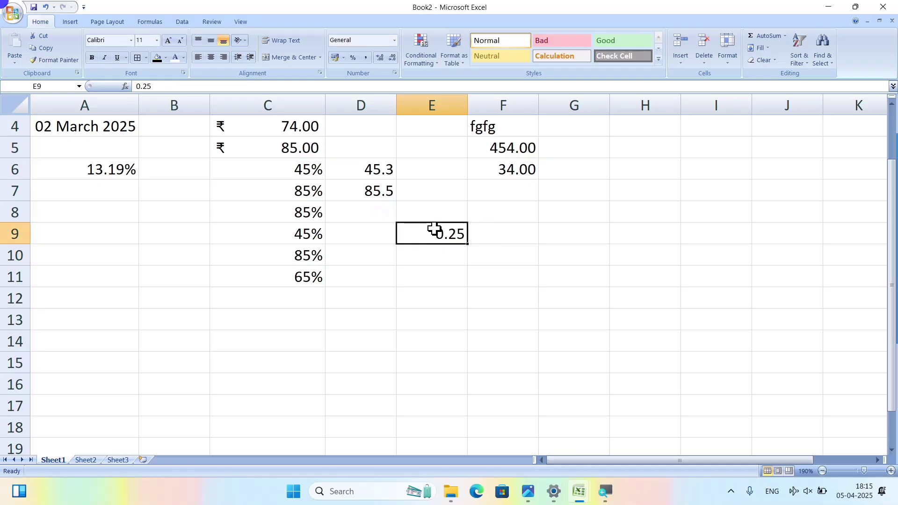
left_click_drag(452, 243, 454, 252)
left_click(459, 277)
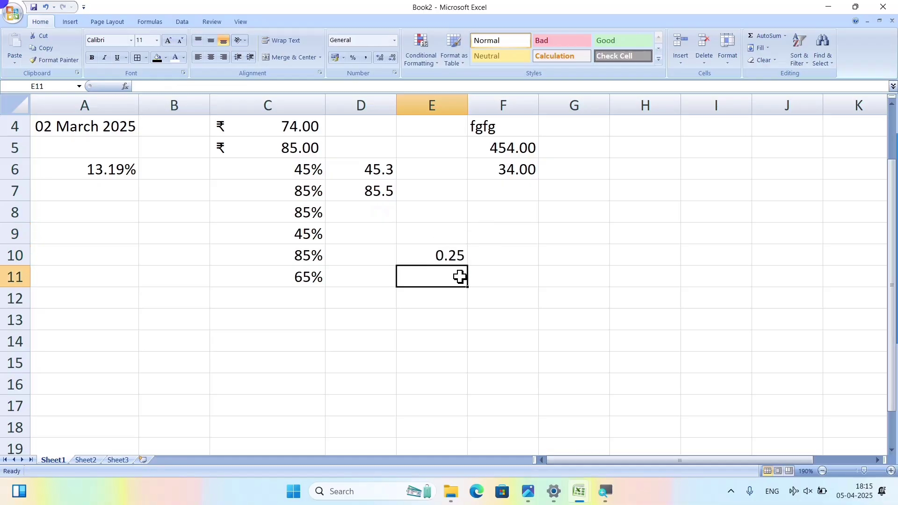
type("0.")
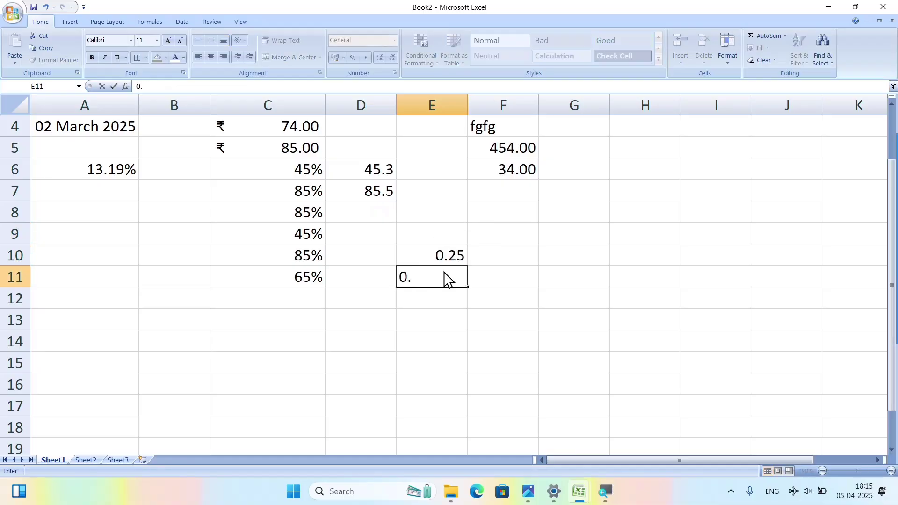
type("33")
key("Return")
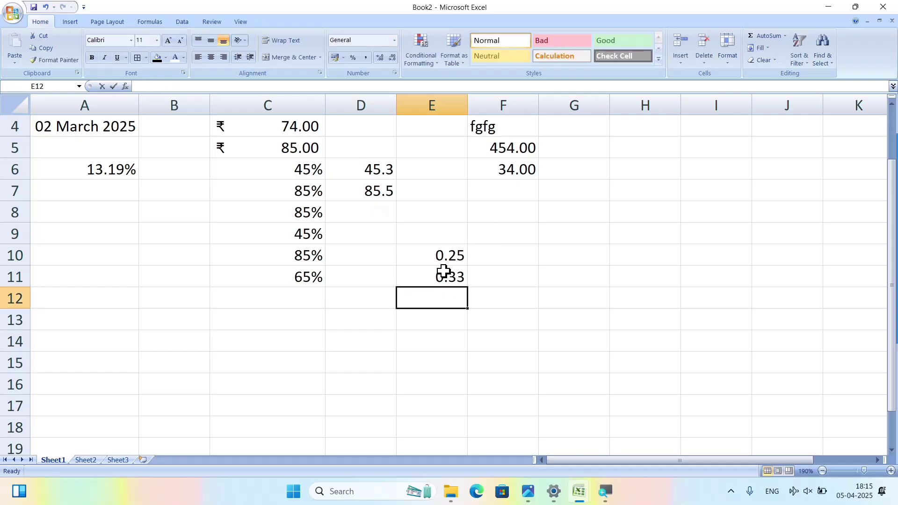
type("0.")
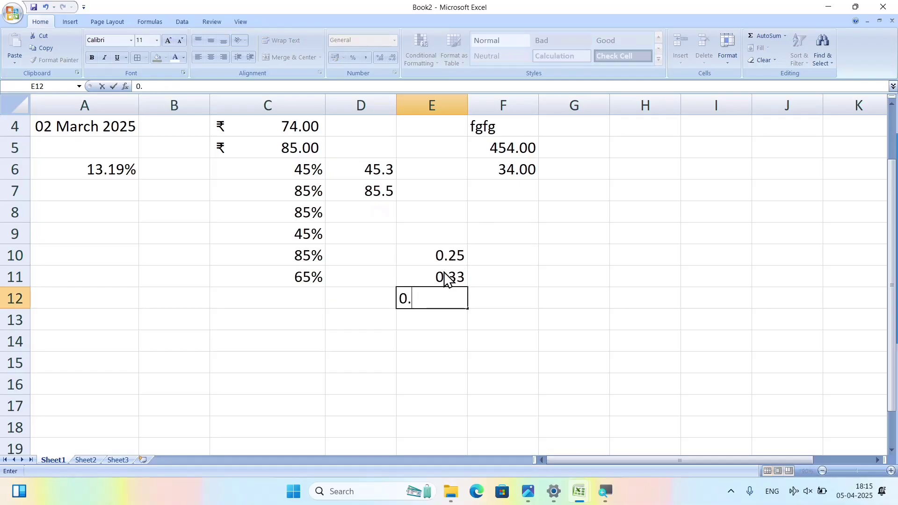
type("12")
key("Return")
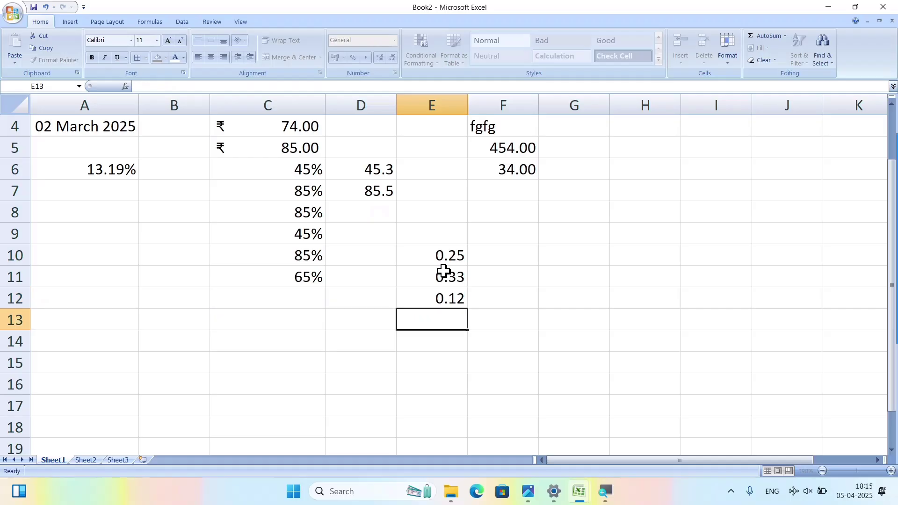
Format E10:E12 as Fraction so they read 1/4, 1/3 and 1/8.
left_click(439, 258)
left_click_drag(440, 258, 452, 289)
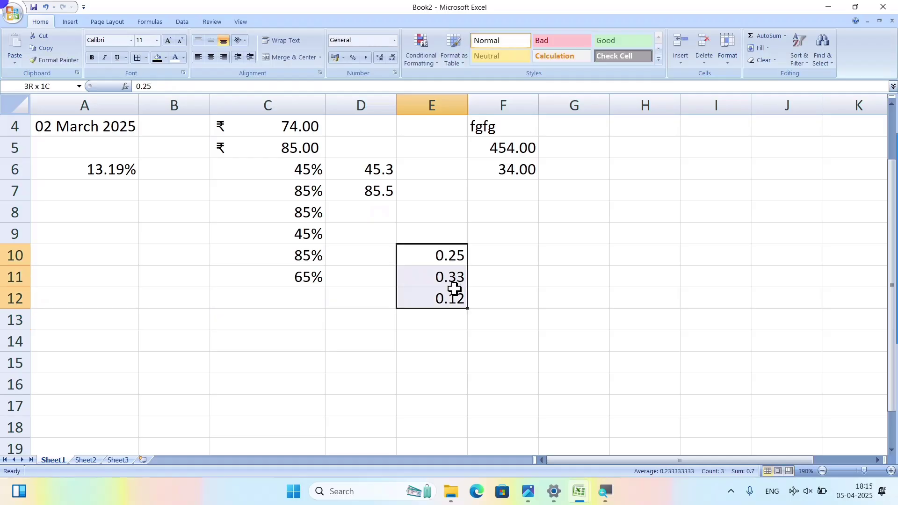
left_click(394, 42)
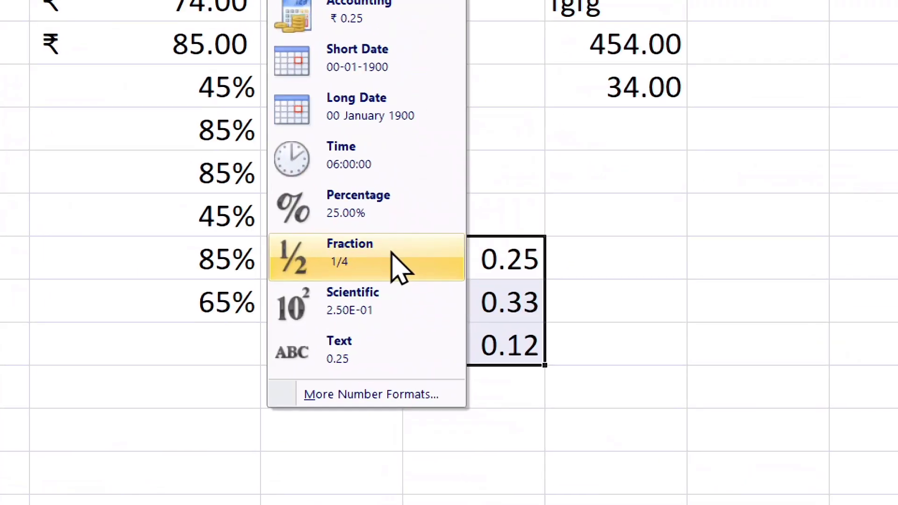
left_click(345, 260)
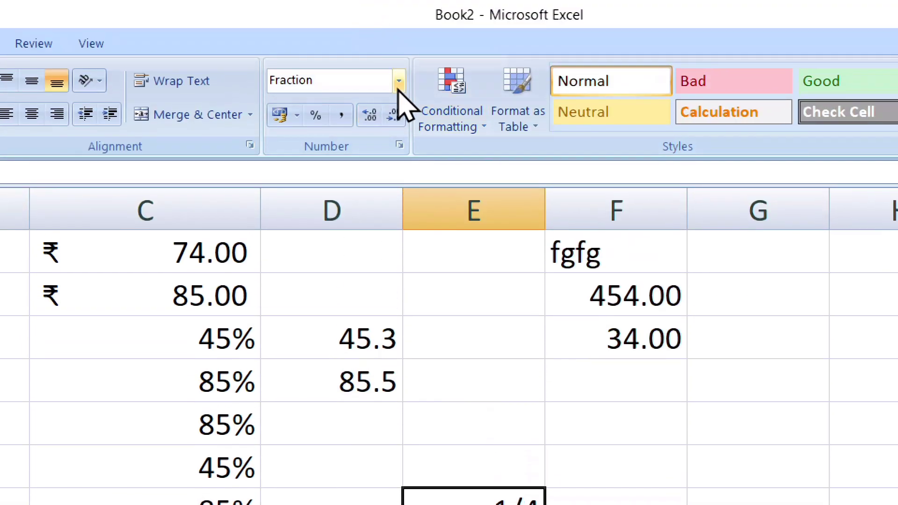
left_click(399, 80)
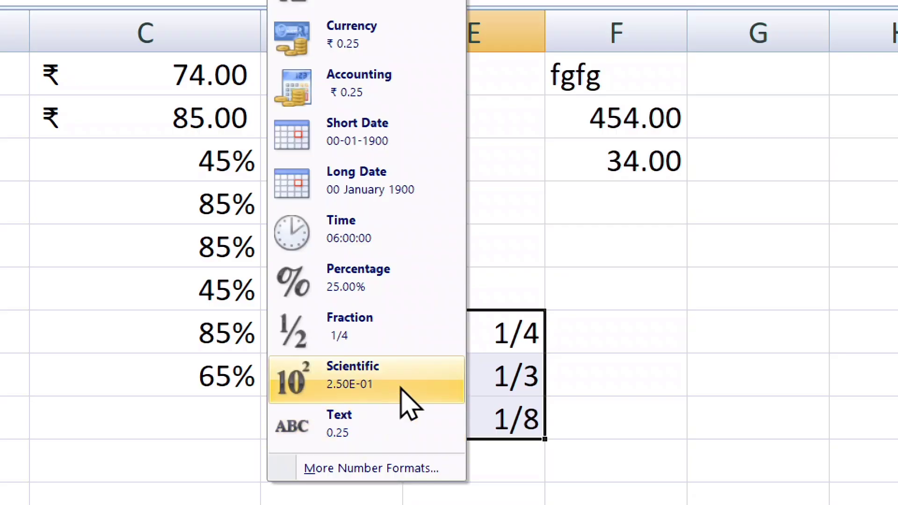
left_click(453, 304)
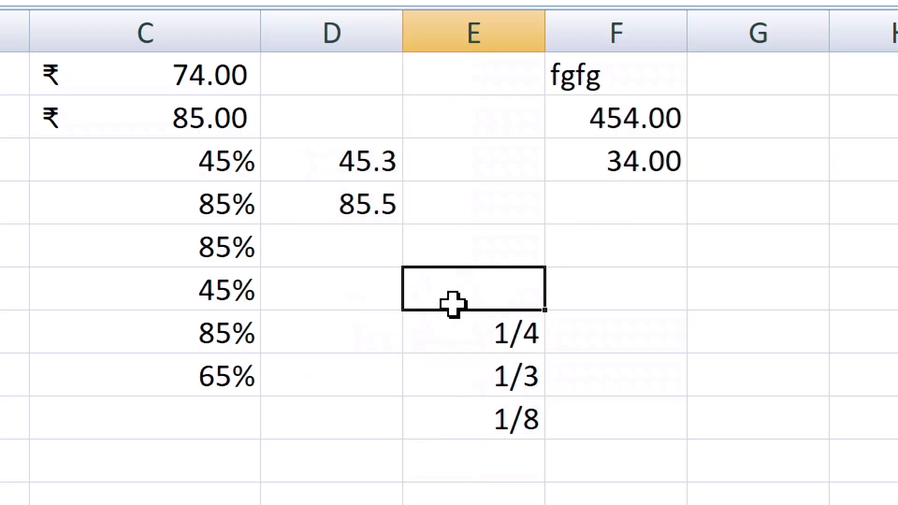
scroll(453, 304, "down", 3)
left_click(146, 234)
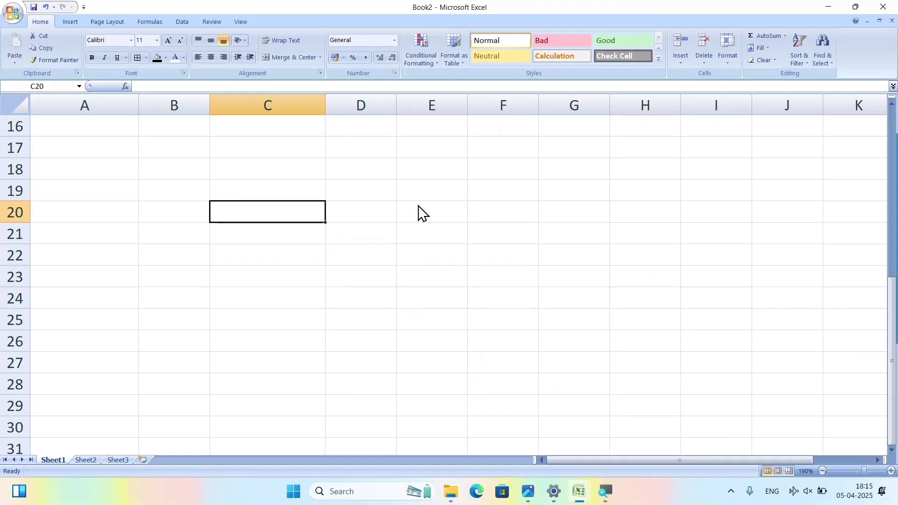
type("45854")
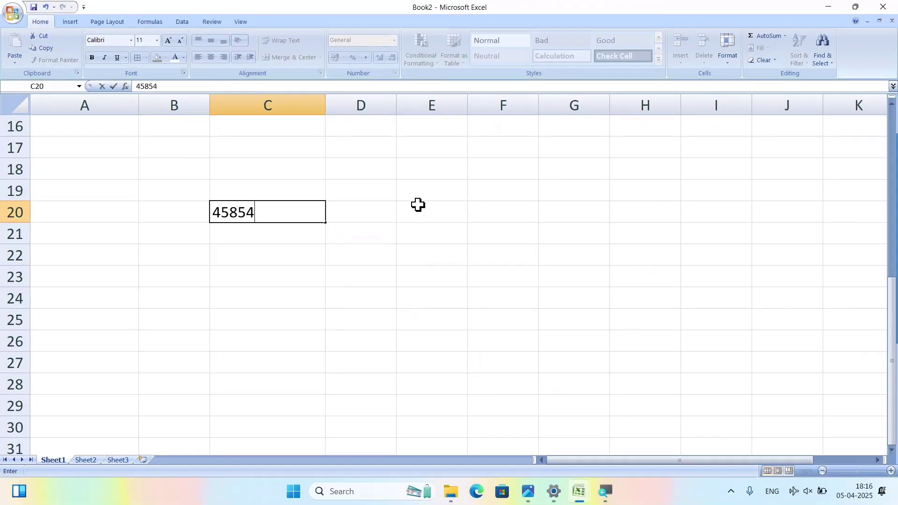
type("585458545885")
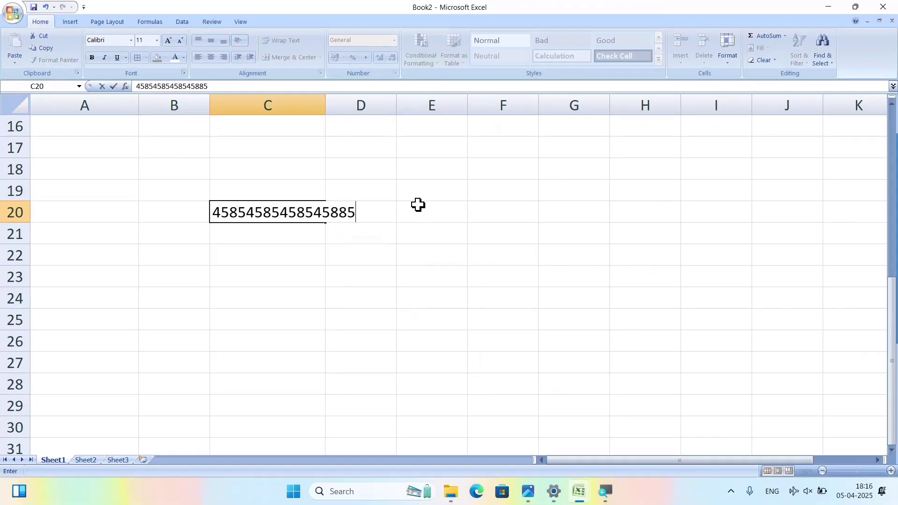
type("45")
key("Return")
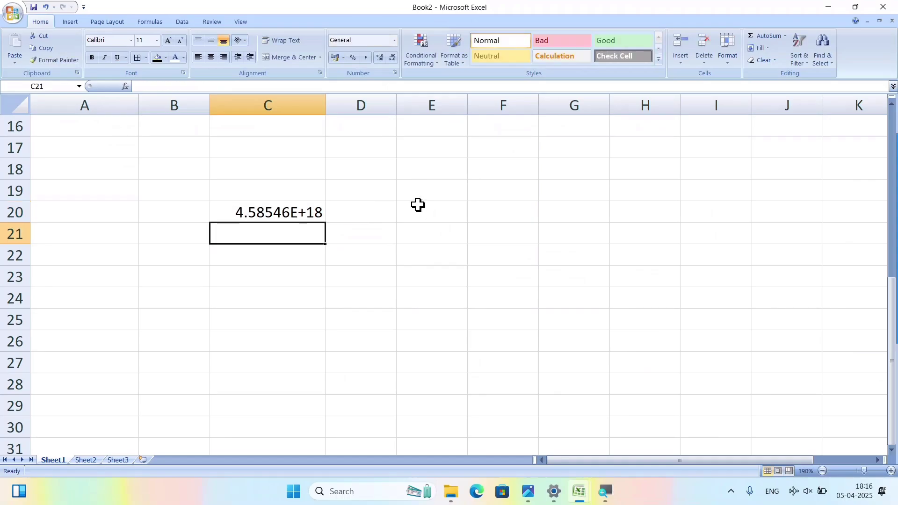
left_click(332, 214)
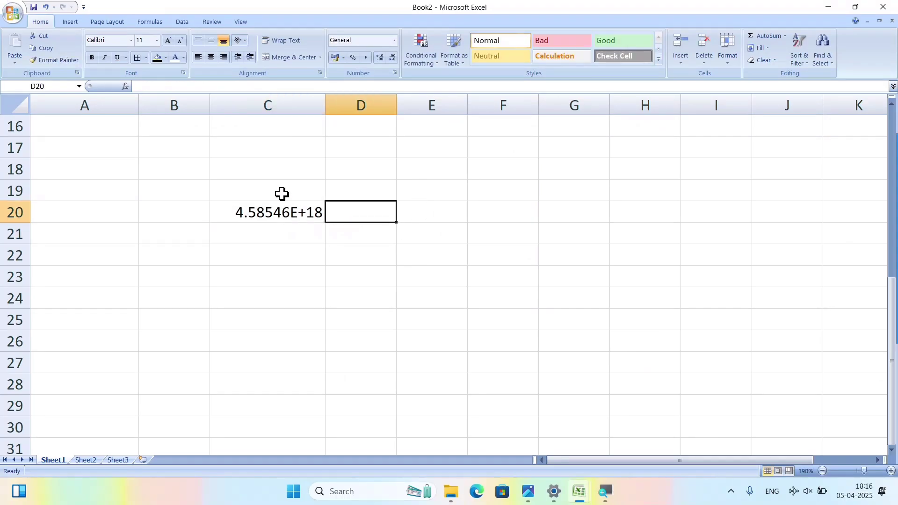
left_click(261, 213)
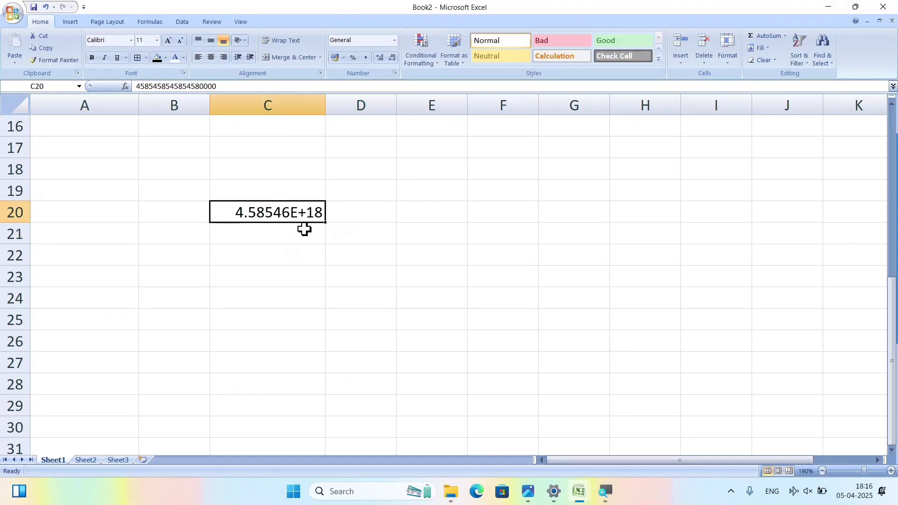
Try Number format on C20, then store it as Text.
left_click(394, 43)
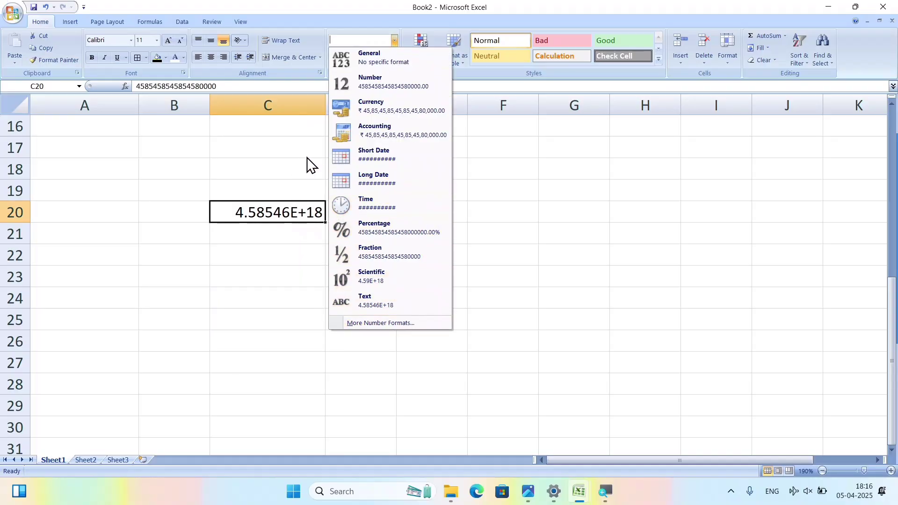
left_click(387, 85)
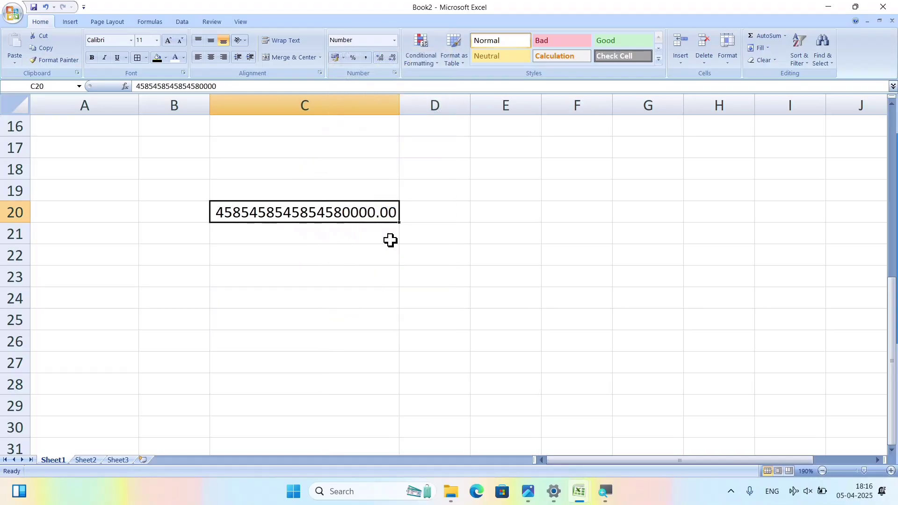
left_click(395, 40)
left_click(383, 301)
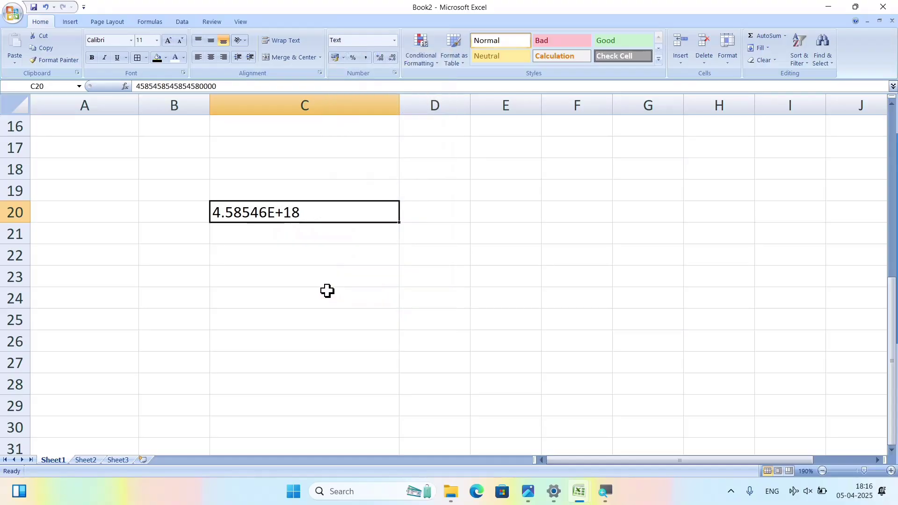
left_click(335, 183)
left_click(300, 217)
Enter 45 and 85 in C18:C19 and set them to Text format.
left_click(324, 170)
type("45")
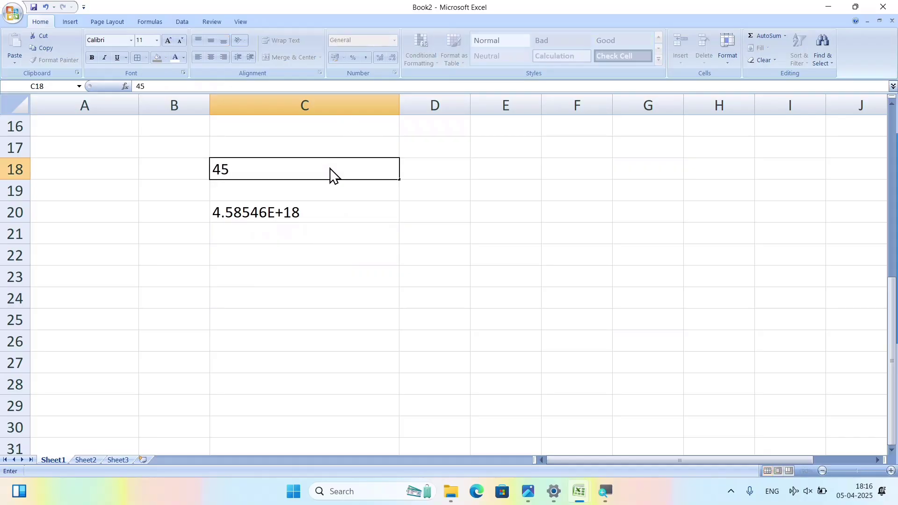
key("Return")
type("85")
left_click(329, 167)
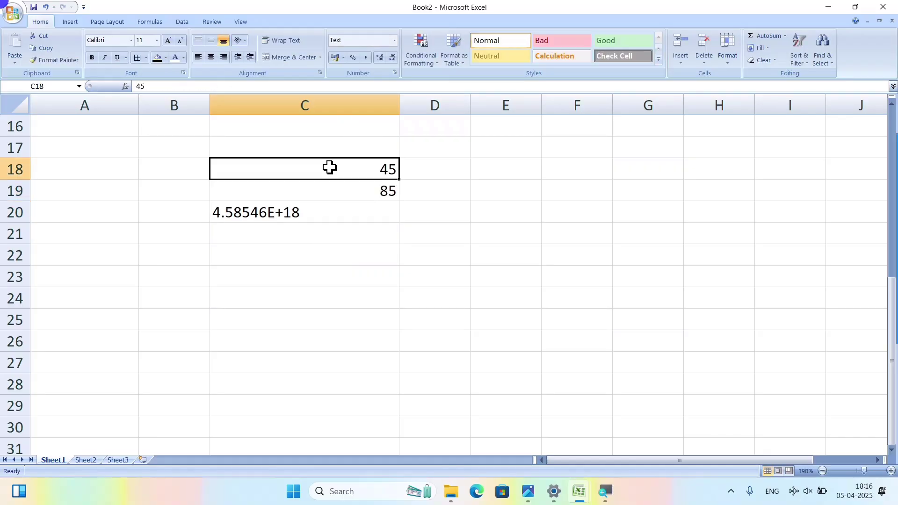
left_click_drag(332, 169, 350, 194)
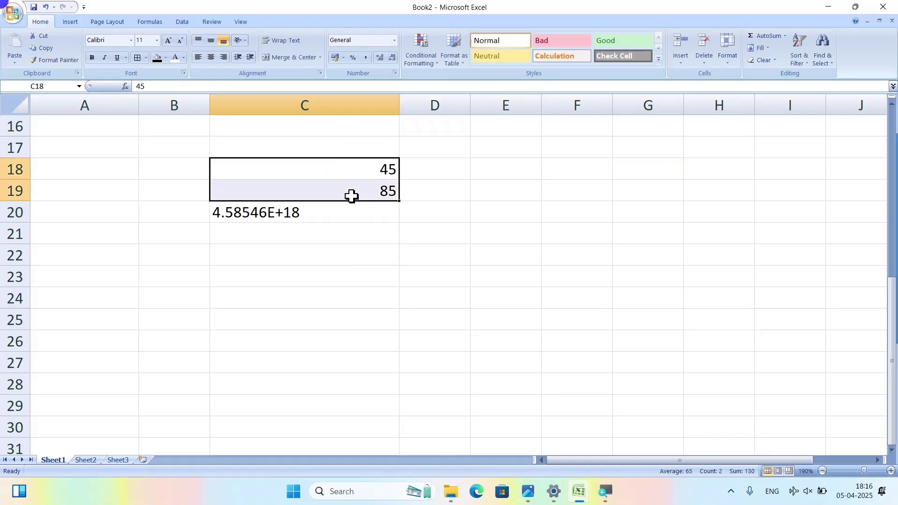
left_click(395, 41)
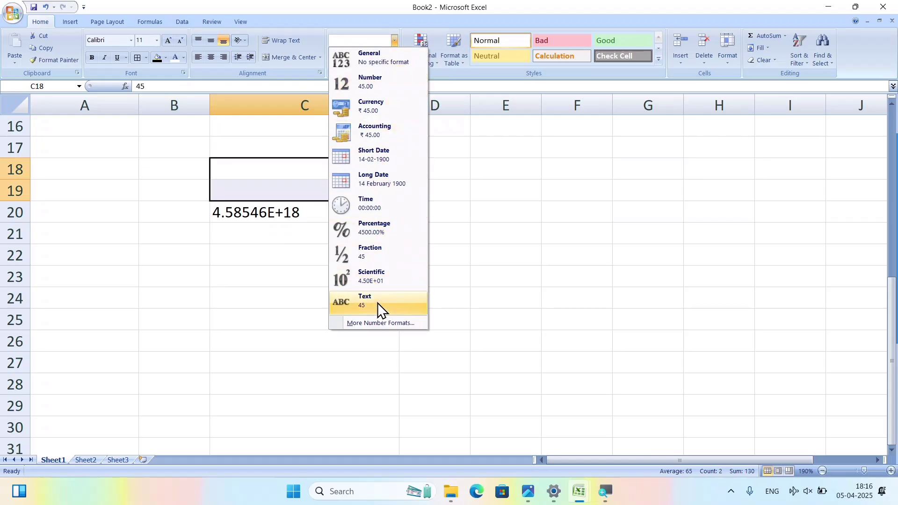
left_click(366, 307)
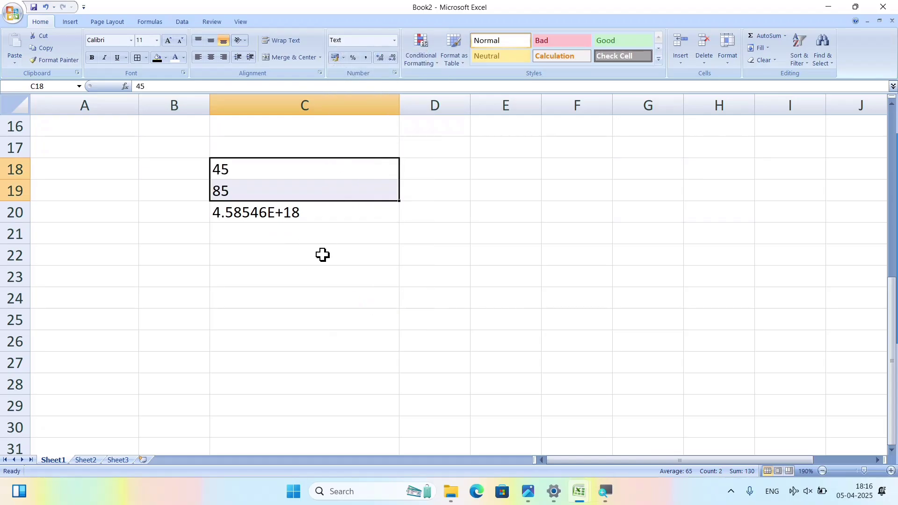
left_click(325, 275)
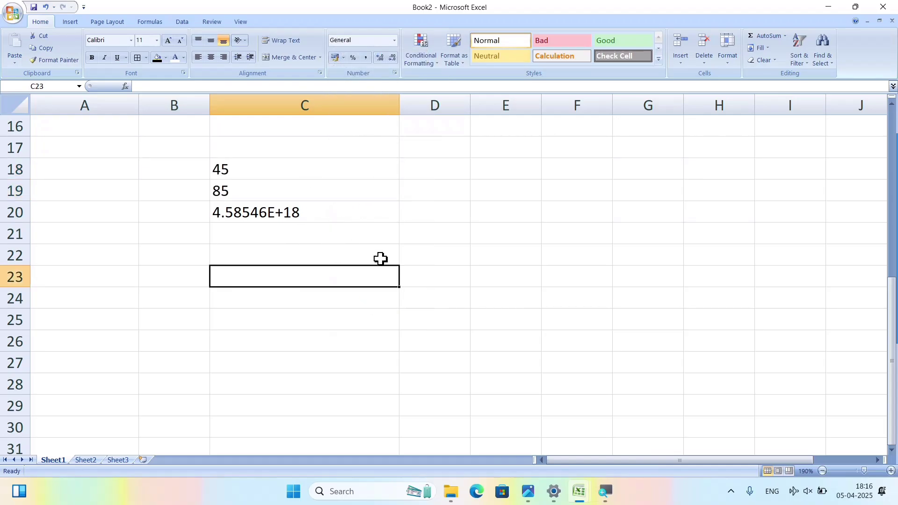
Enter 5 in D19 and the word 'right' in E19.
left_click(468, 193)
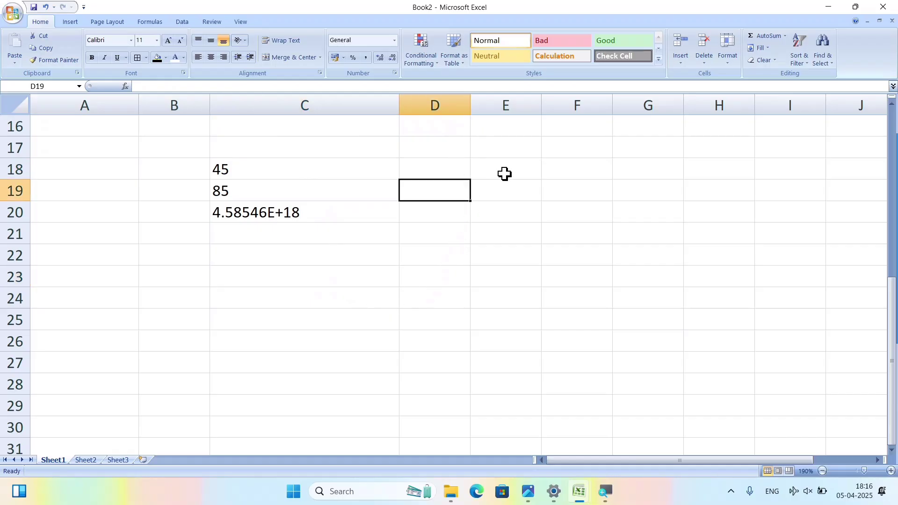
type("5")
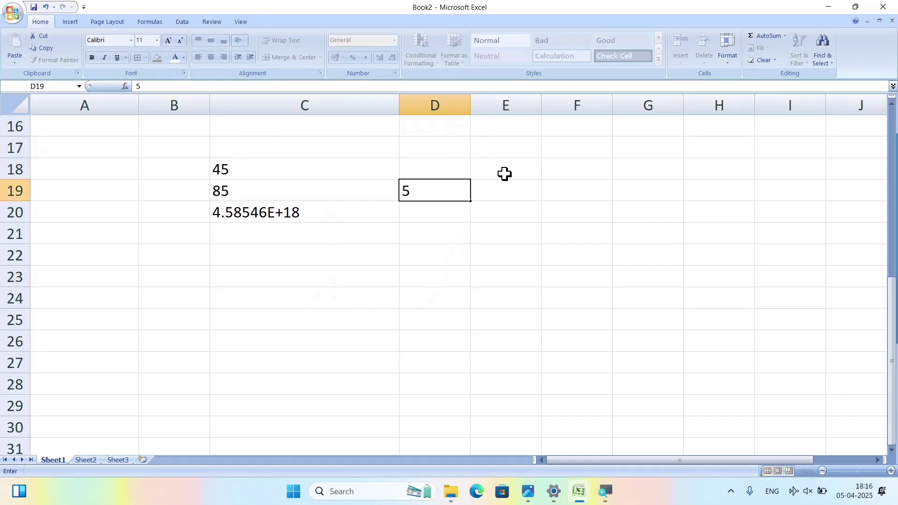
key("Return")
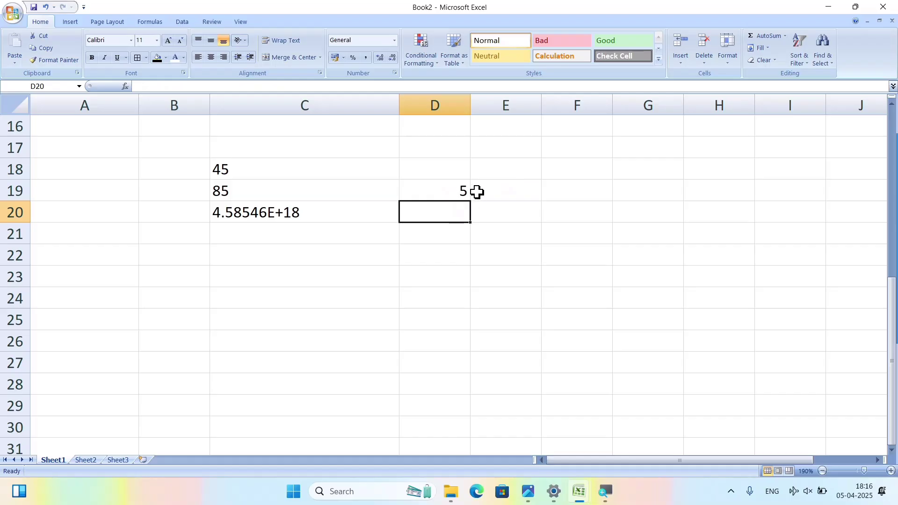
left_click(477, 191)
type("right")
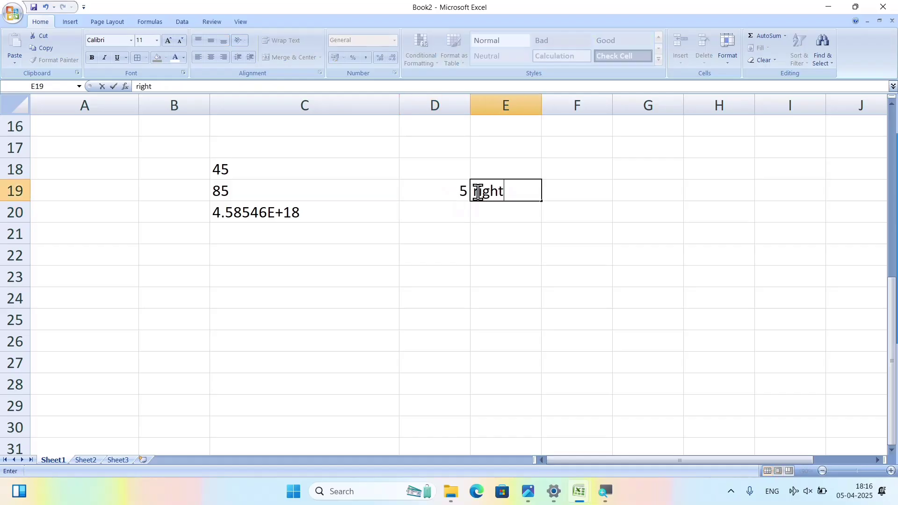
key("Return")
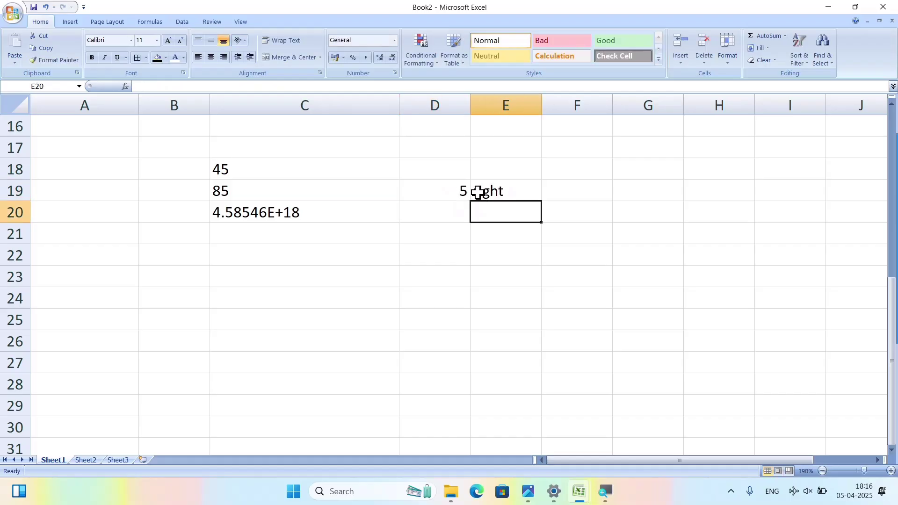
Replace the 'compute' entry in D21 with 'cp'.
left_click(454, 235)
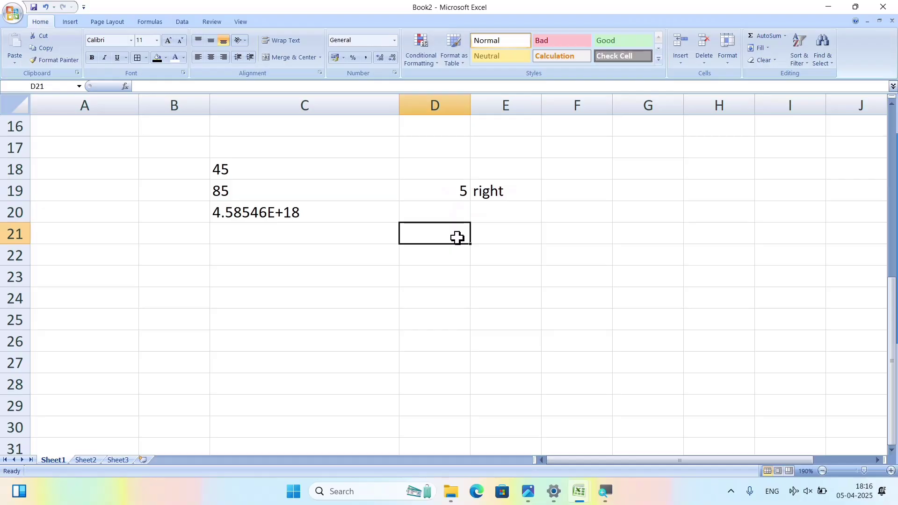
type("c")
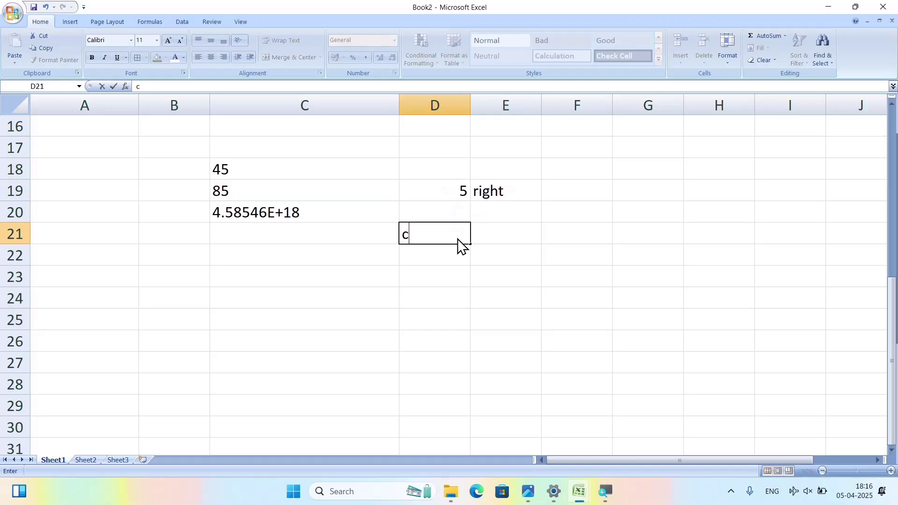
type("ompute")
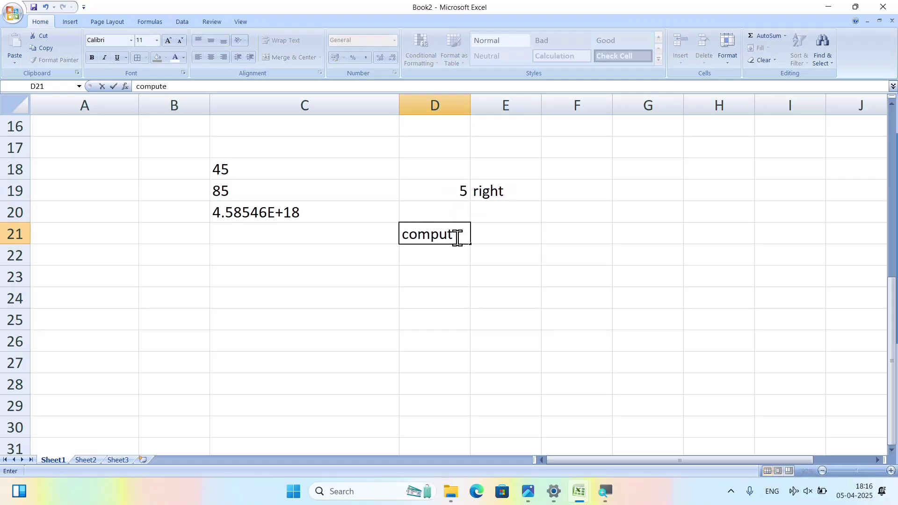
key("BackSpace")
key("BackSpace")
key("BackSpace")
key("BackSpace")
key("BackSpace")
key("BackSpace")
key("BackSpace")
type("cp")
key("Return")
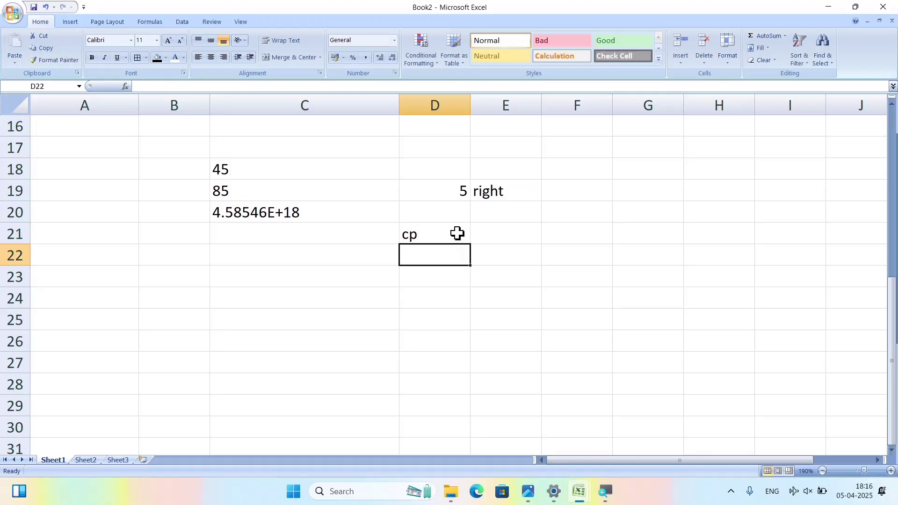
Select D19:E19 and C21:D21 to compare their alignment.
left_click(447, 186)
left_click(451, 233)
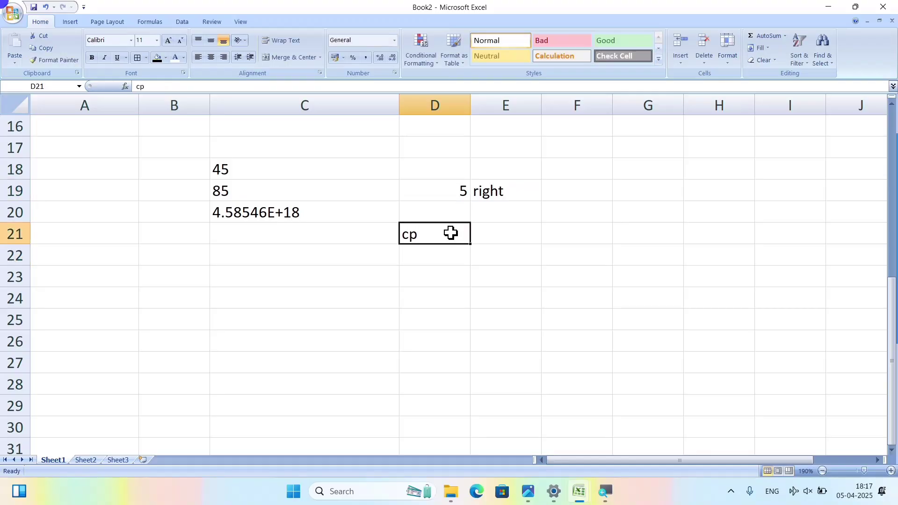
left_click_drag(440, 232, 395, 235)
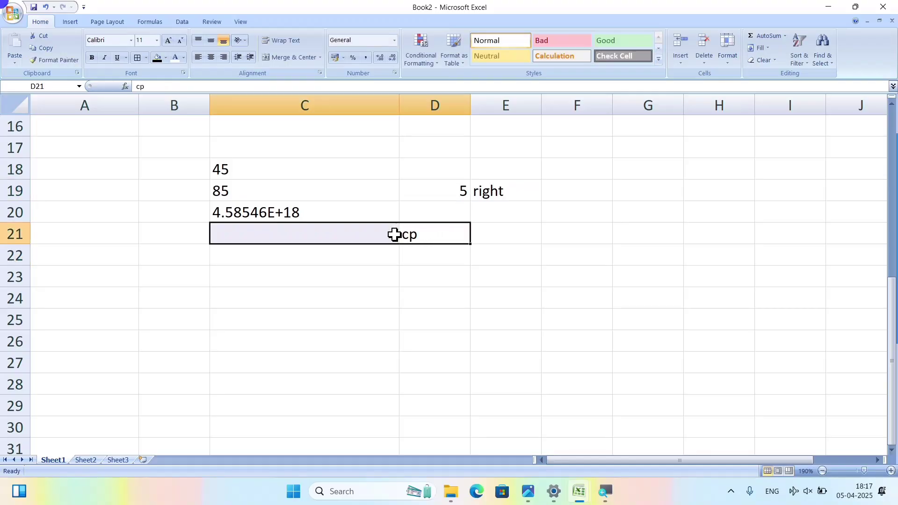
left_click(435, 191)
left_click_drag(435, 191, 493, 192)
left_click_drag(415, 236, 380, 232)
Enter 'text' in C21, then reselect C21:D21 and D19:E19 for comparison.
left_click(380, 231)
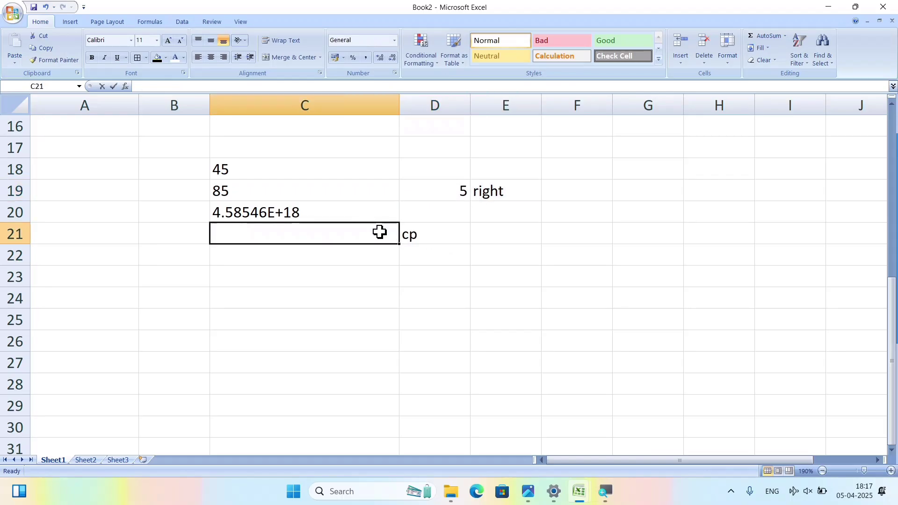
type("text")
key("Return")
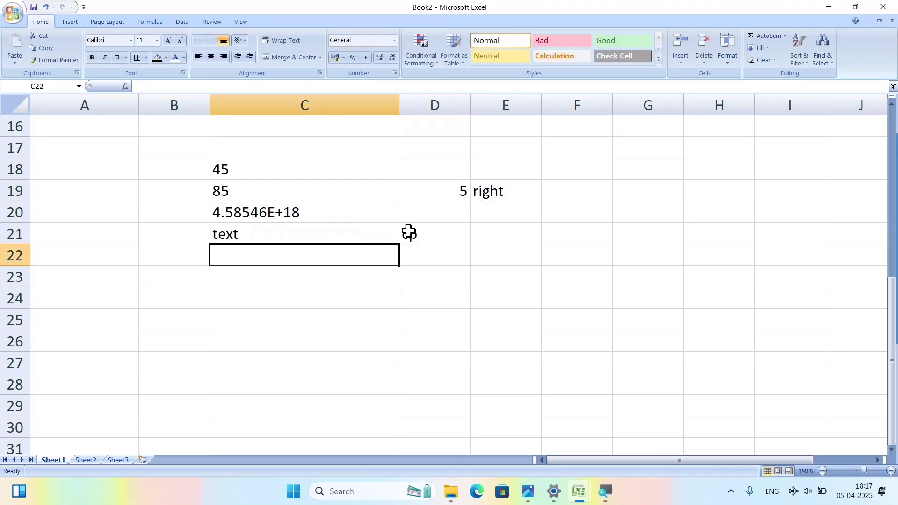
left_click_drag(386, 230, 407, 237)
left_click(453, 190)
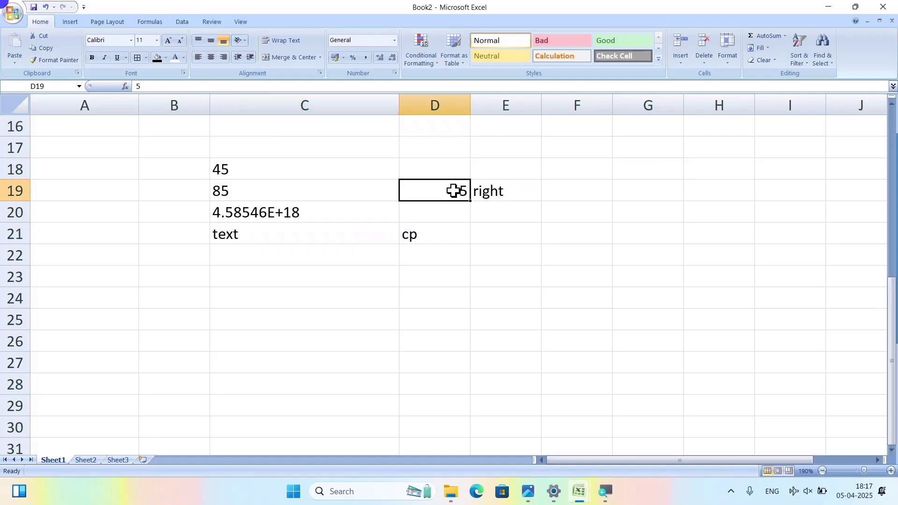
left_click_drag(453, 191, 479, 194)
Enter 'a' in D14 and 1 in D15.
scroll(447, 238, "up", 3, "ctrl")
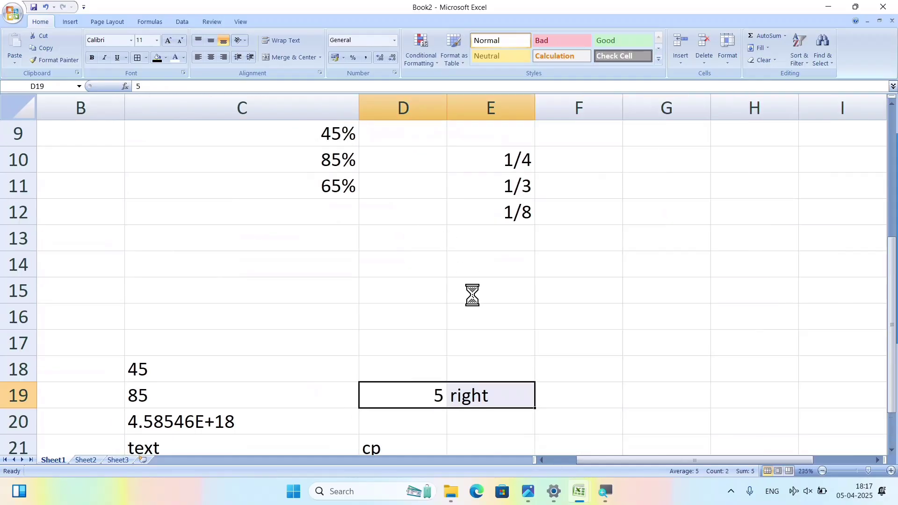
scroll(472, 295, "up", 3, "ctrl")
left_click(418, 278)
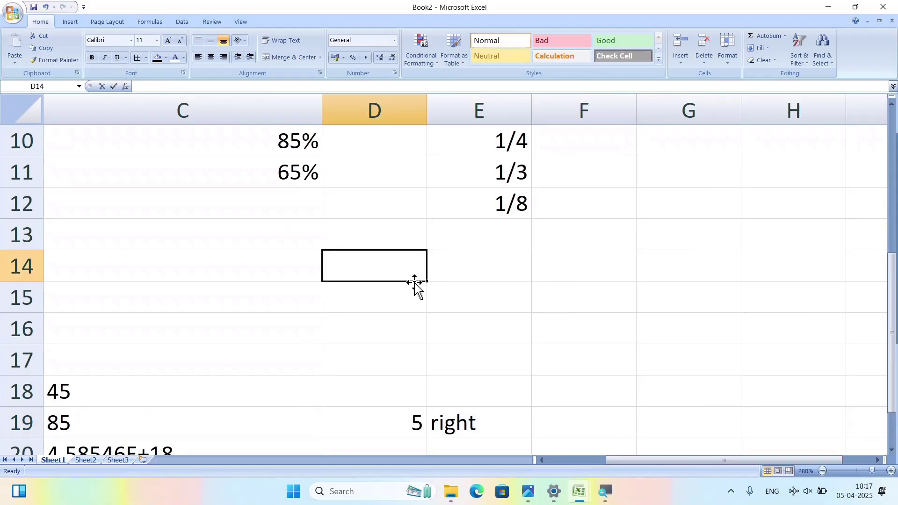
type("a")
key("Return")
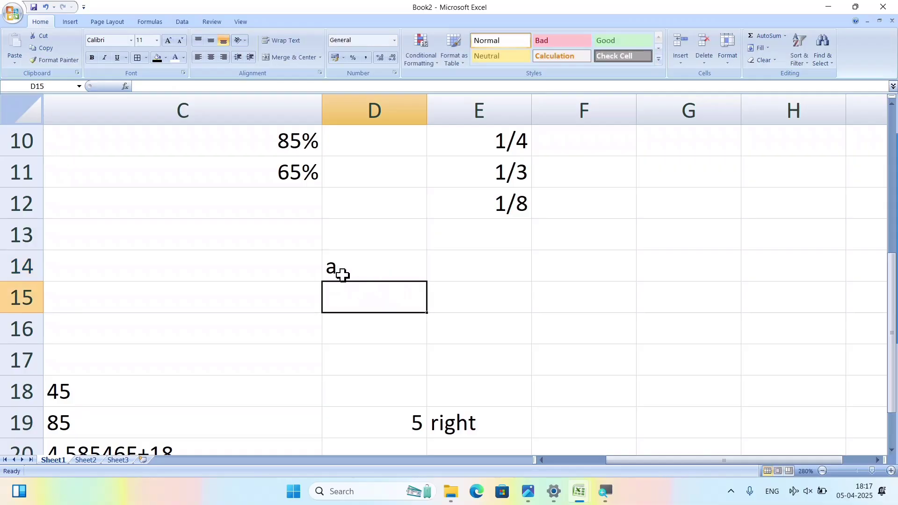
type("1")
key("Return")
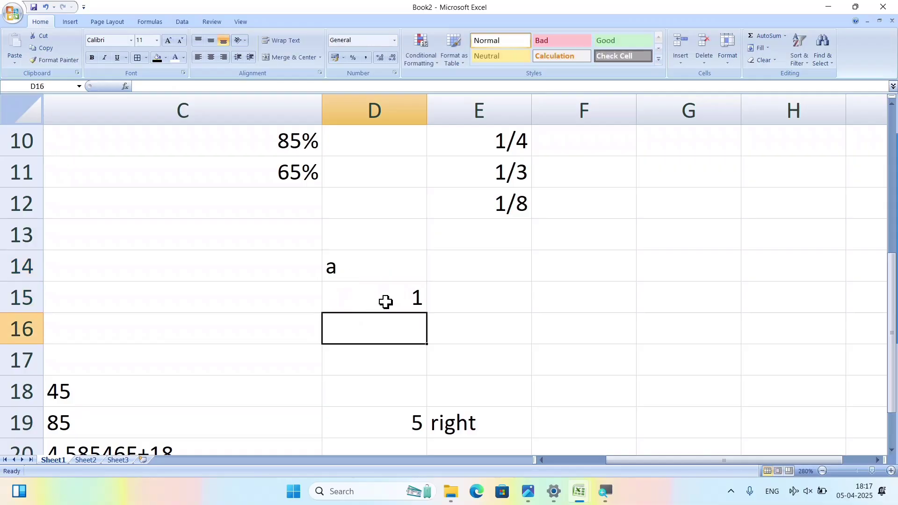
Format D15 as Text and enter 45 so it aligns left.
left_click(386, 299)
left_click(349, 269)
left_click(384, 295)
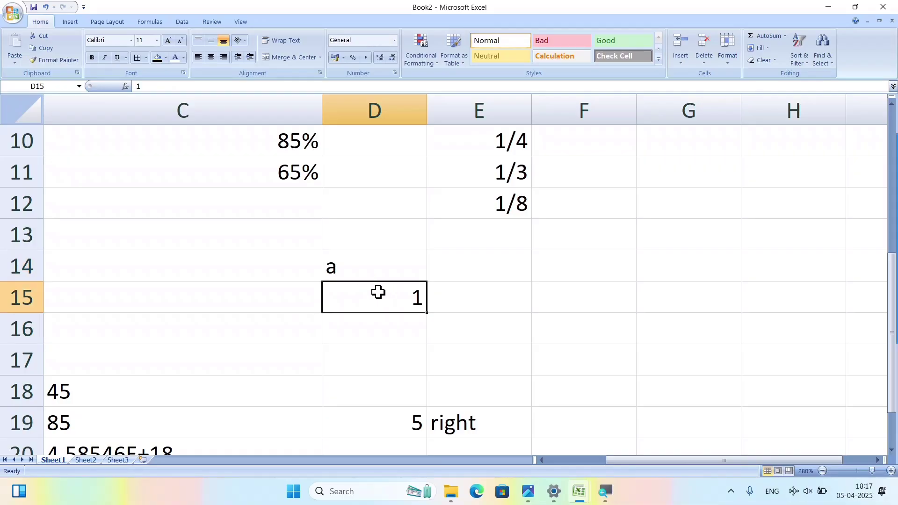
left_click(352, 265)
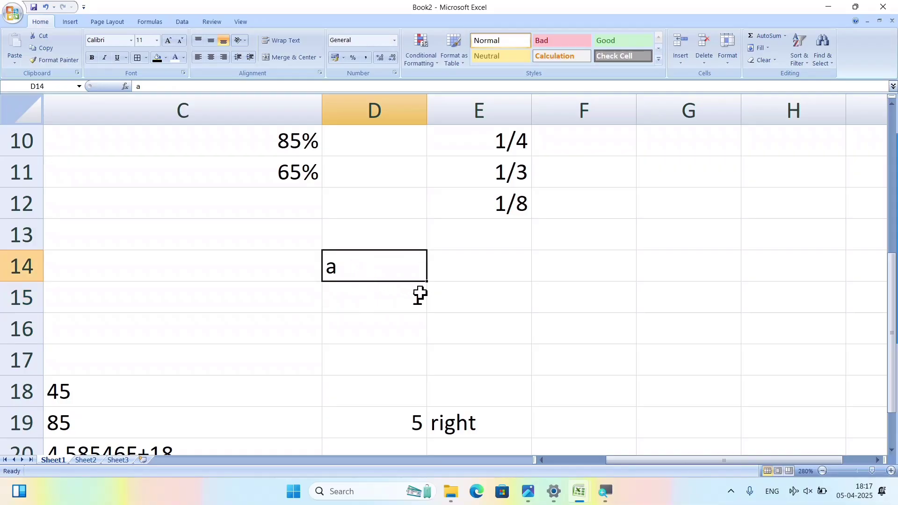
left_click(387, 310)
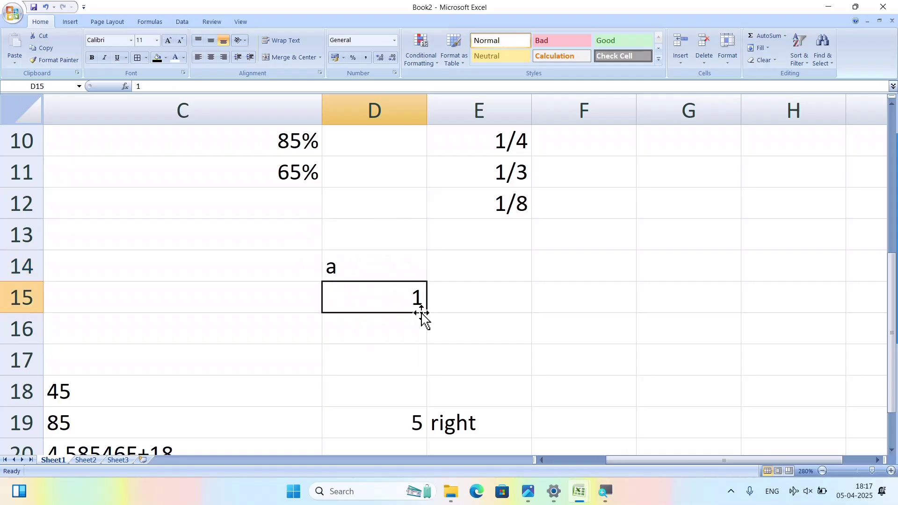
left_click(393, 42)
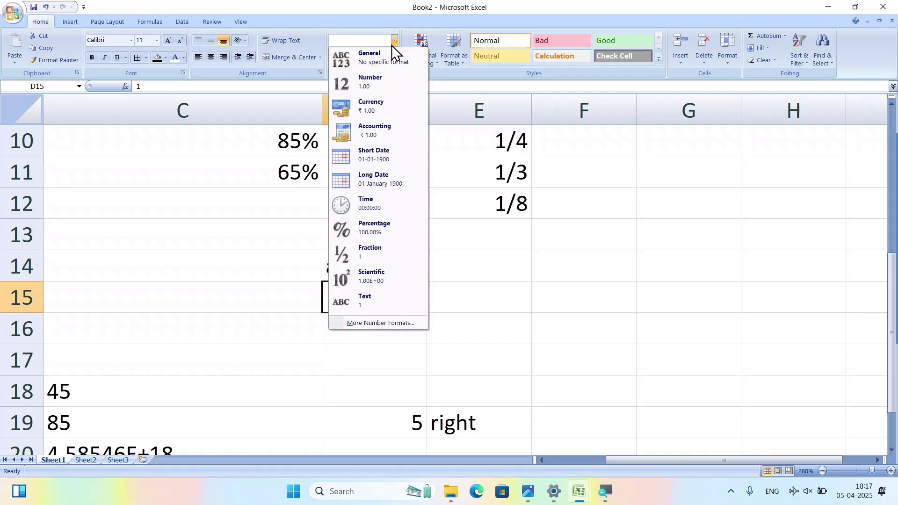
left_click(365, 304)
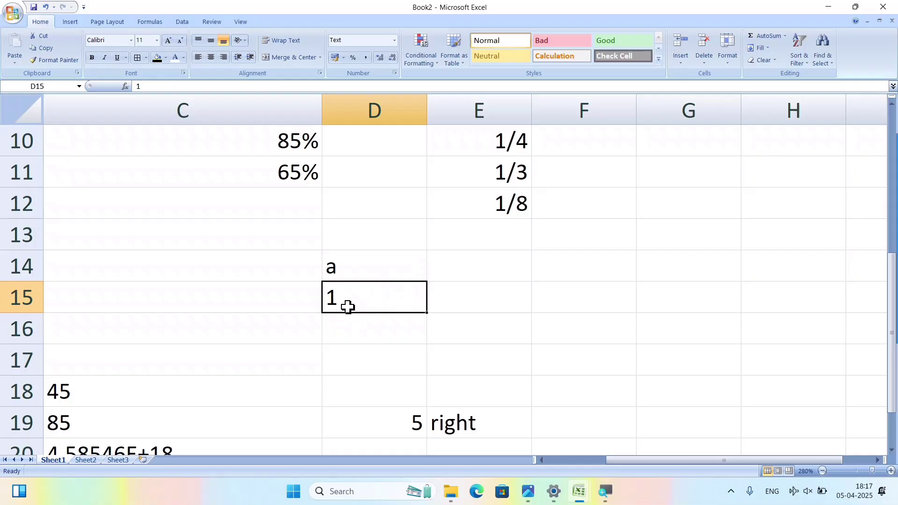
type("45")
key("Return")
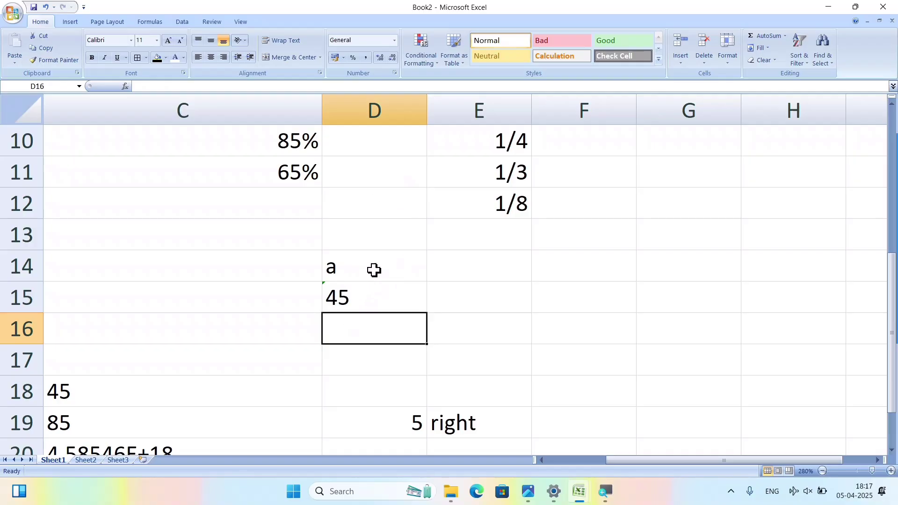
left_click(395, 40)
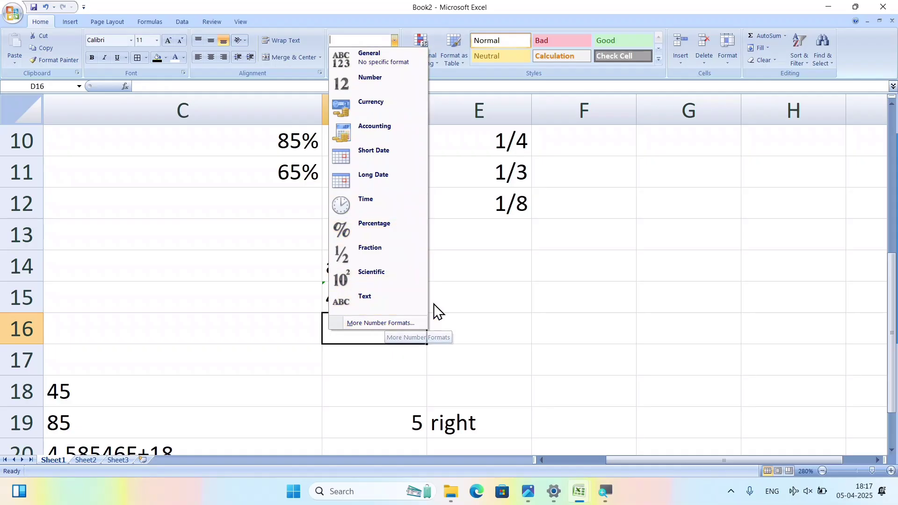
Enter the date 01-03-2025 in C32 and autofit column C to it.
scroll(257, 296, "up", 3)
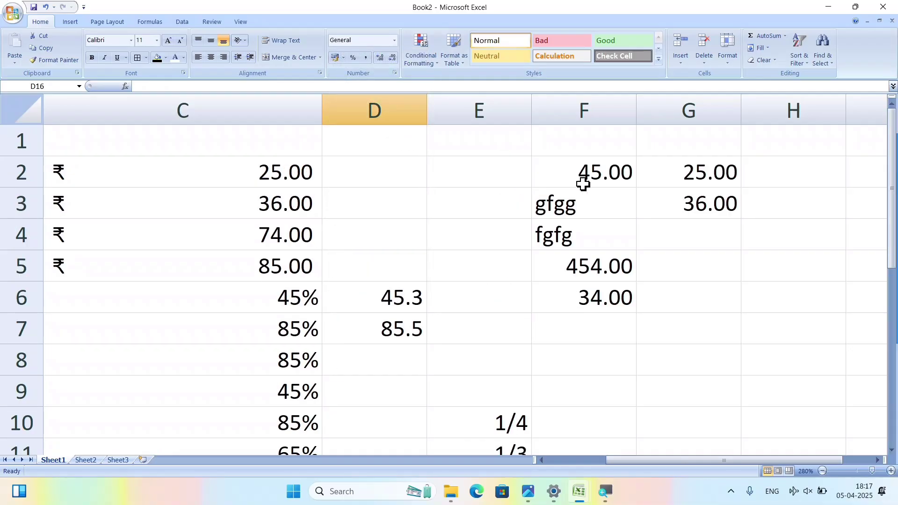
scroll(344, 296, "down", 7)
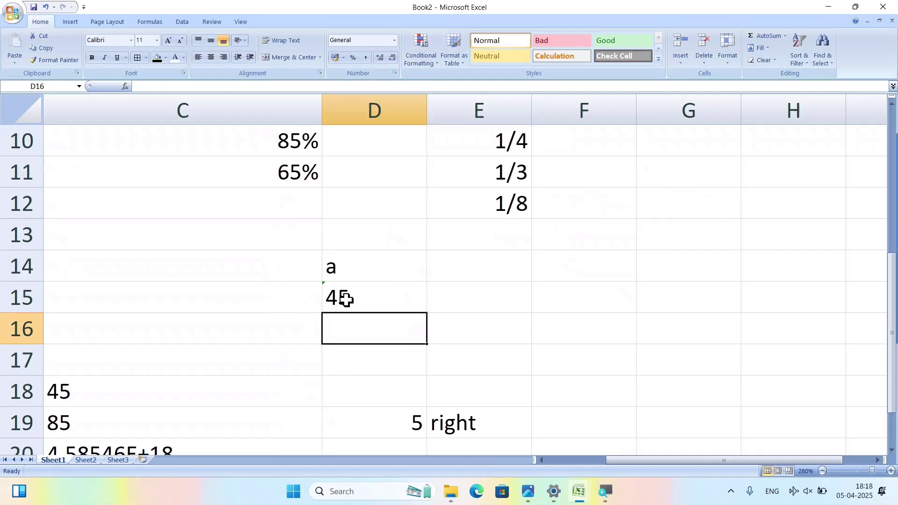
scroll(351, 307, "down", 1)
scroll(349, 306, "up", 3)
scroll(281, 302, "down", 4)
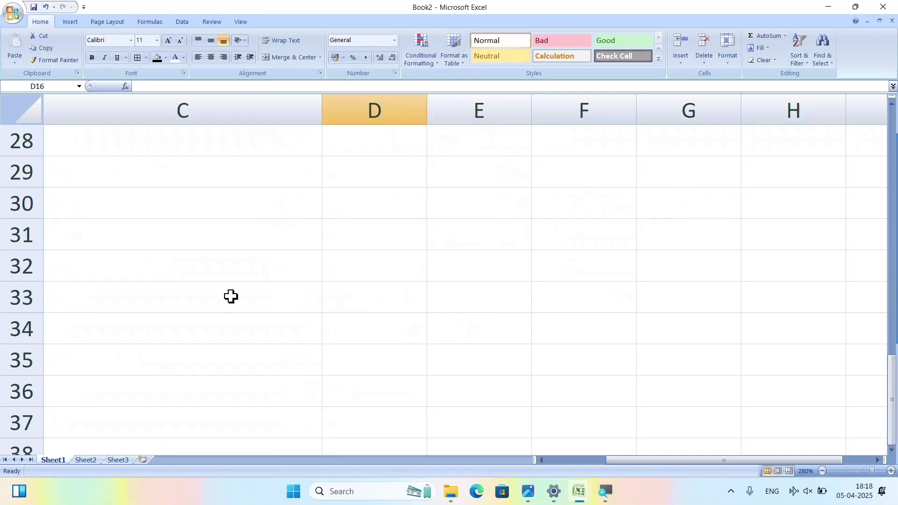
left_click(153, 251)
type("0")
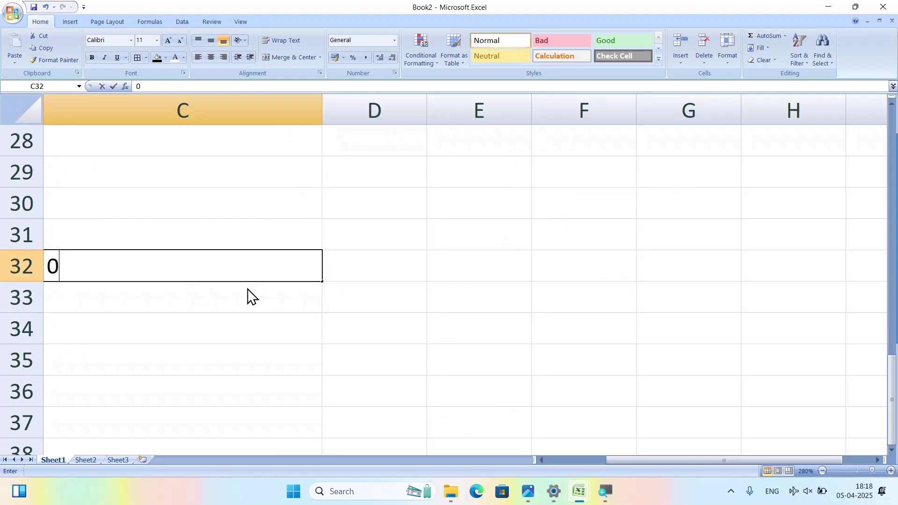
type("1-0")
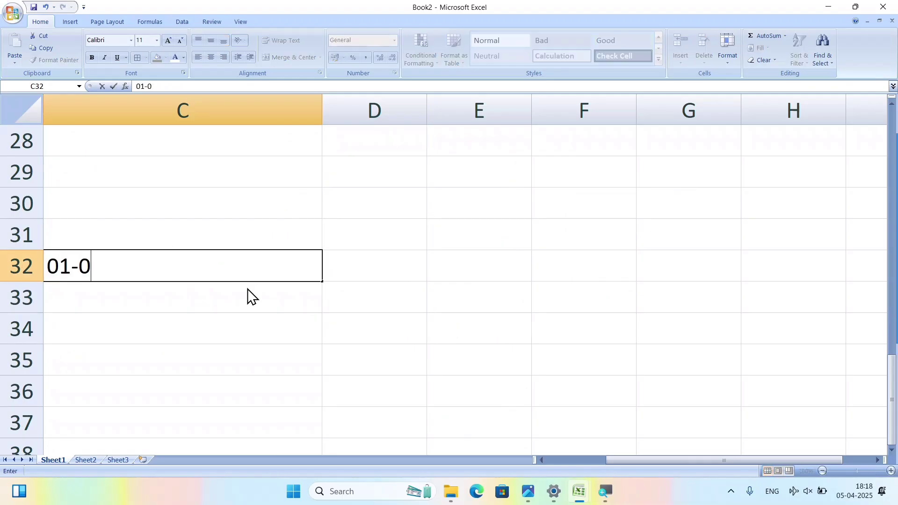
type("3-20")
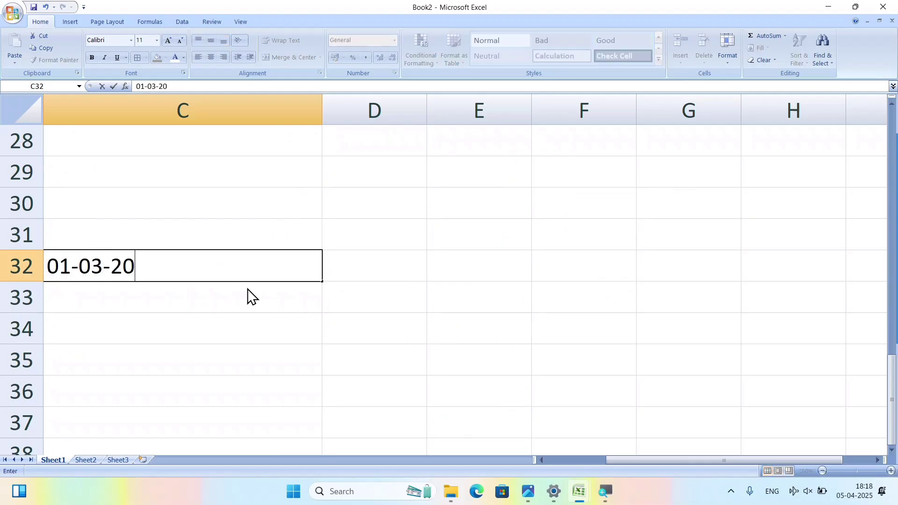
type("25")
key("Return")
left_click(242, 261)
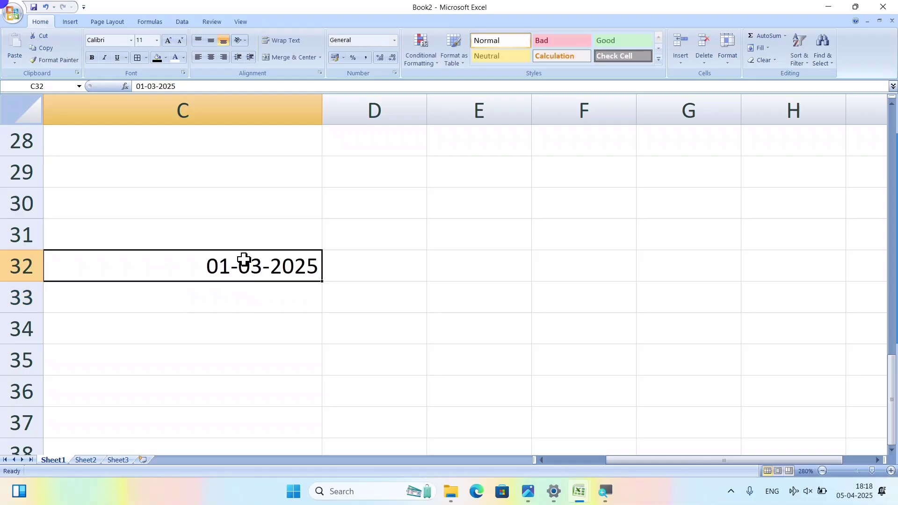
double_click(322, 104)
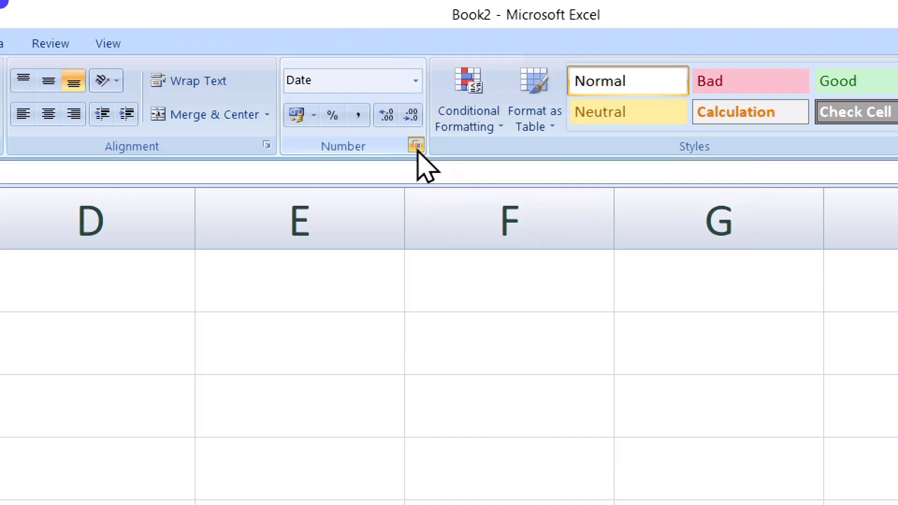
Change C32's custom date format from dd-mm-yyyy to mm-dd-yyyy.
left_click(417, 146)
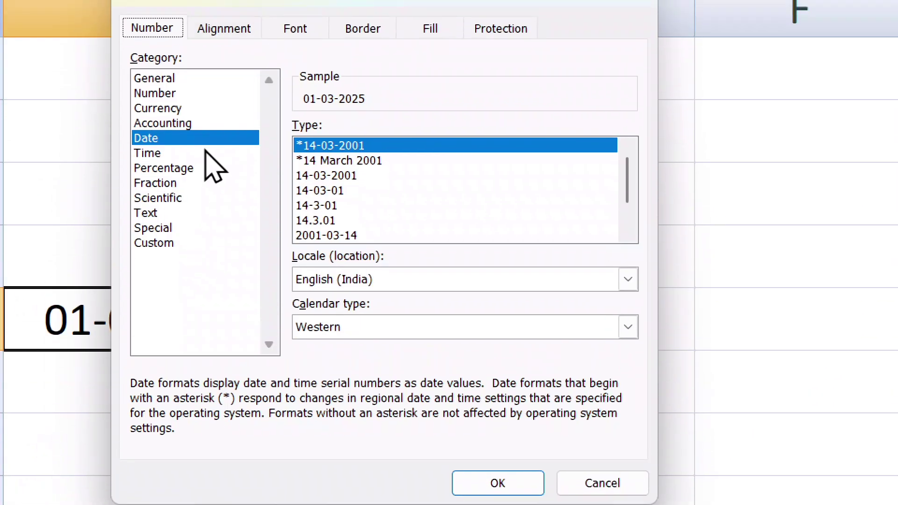
left_click(176, 126)
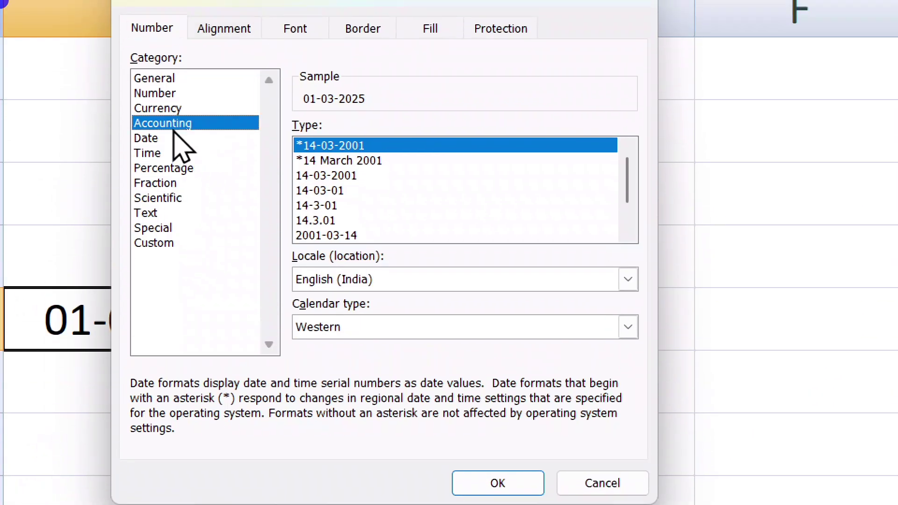
left_click(157, 150)
left_click(153, 143)
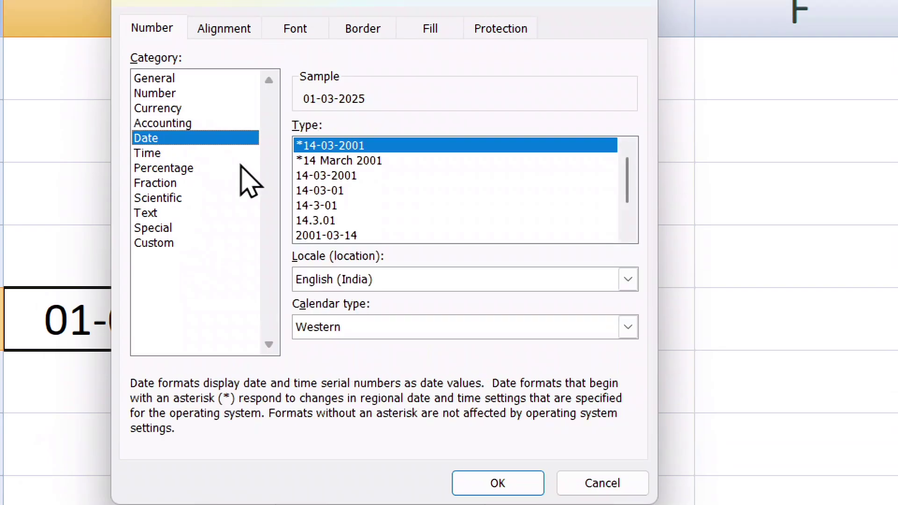
left_click(166, 241)
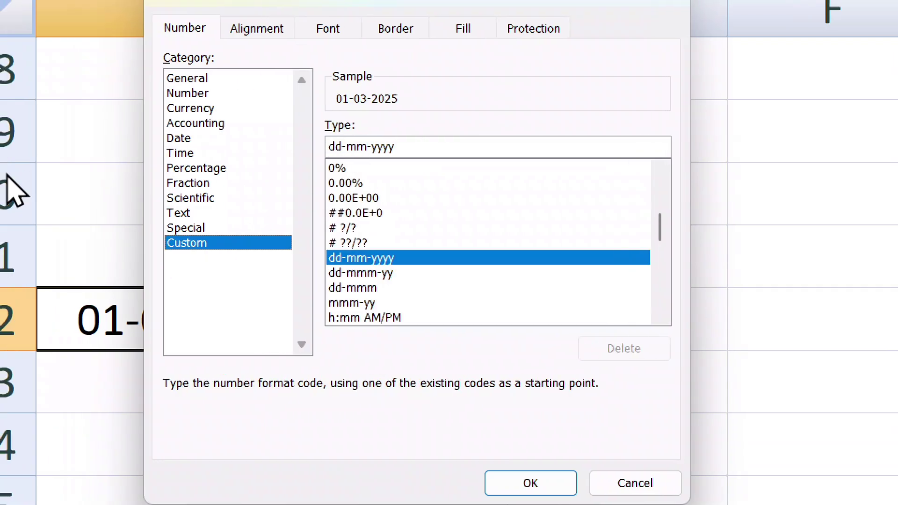
left_click_drag(414, 20, 425, 16)
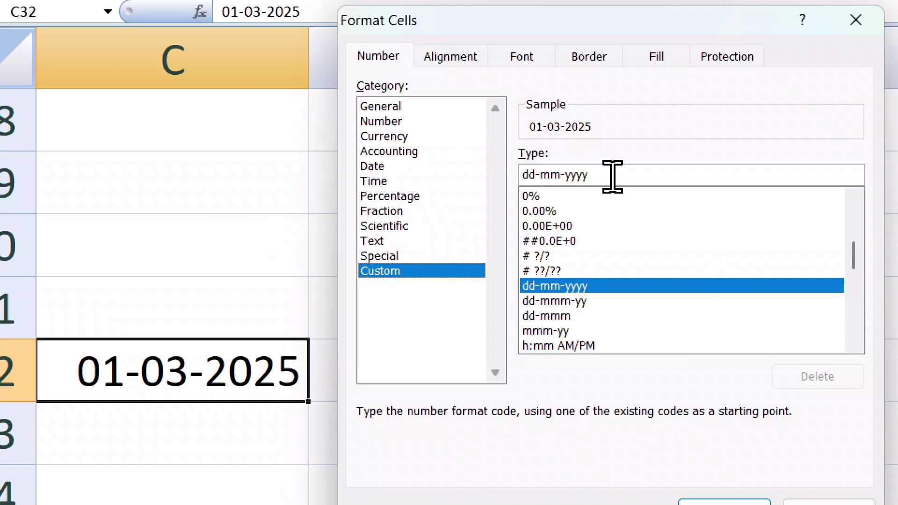
double_click(531, 172)
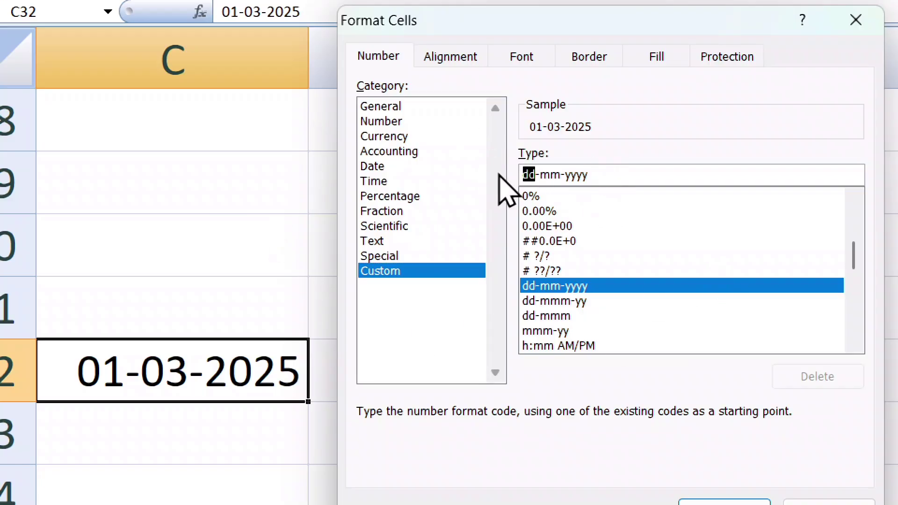
type("mm")
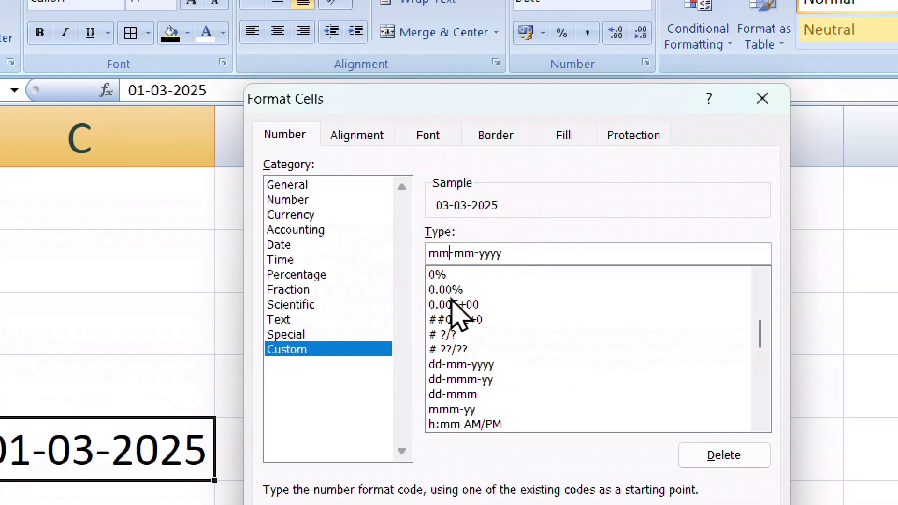
key("Delete")
key("Delete")
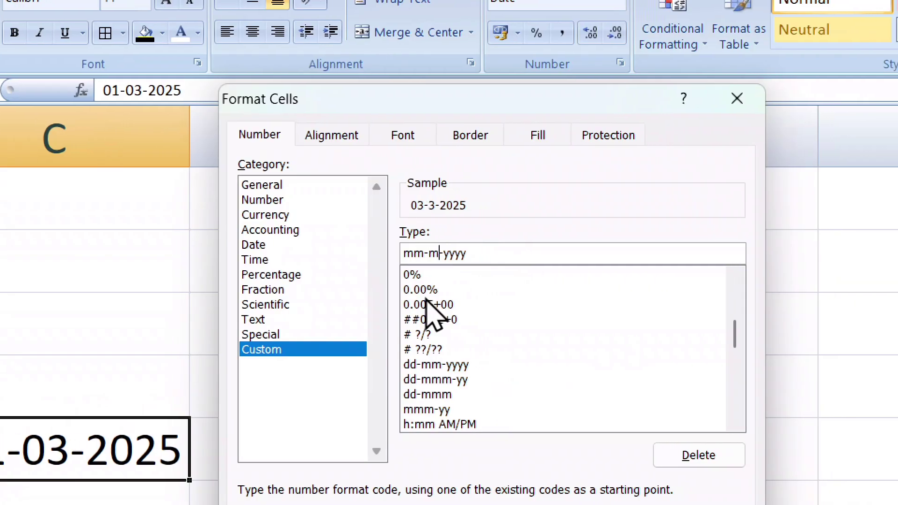
type("dd")
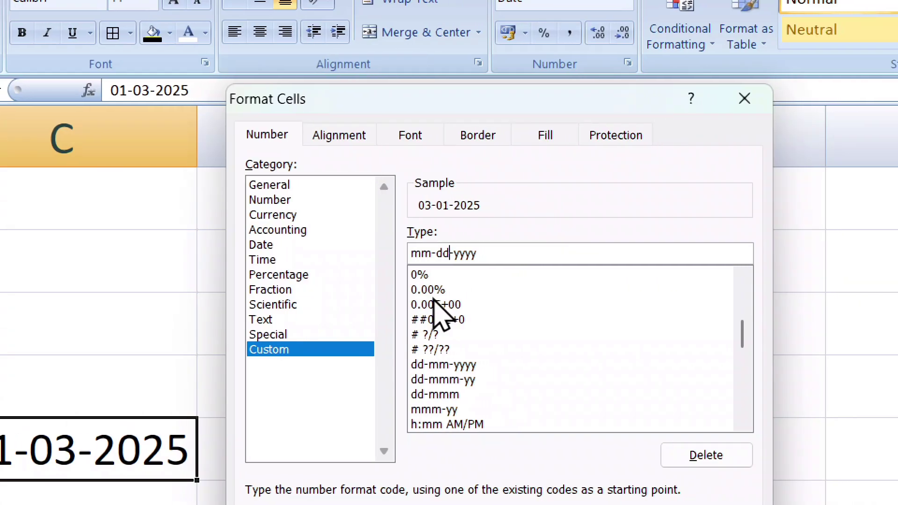
key("Right")
key("Right")
key("Right")
key("Right")
key("Right")
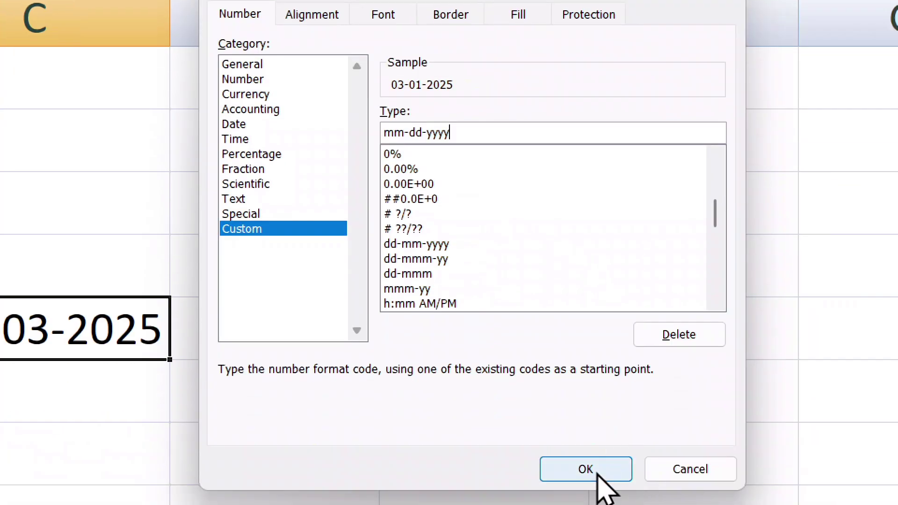
left_click(596, 466)
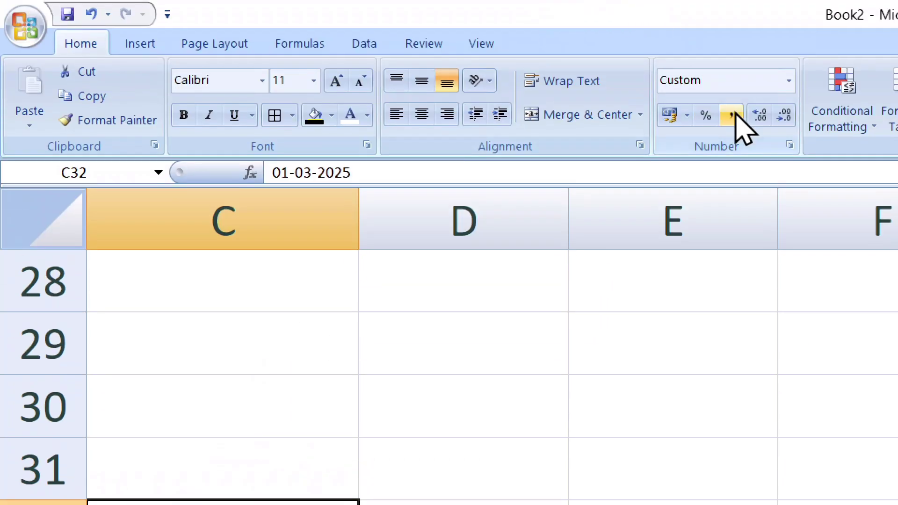
Edit C32's custom format code to dddd-mmmm-yyyy, showing Saturday-March-2025.
left_click(789, 81)
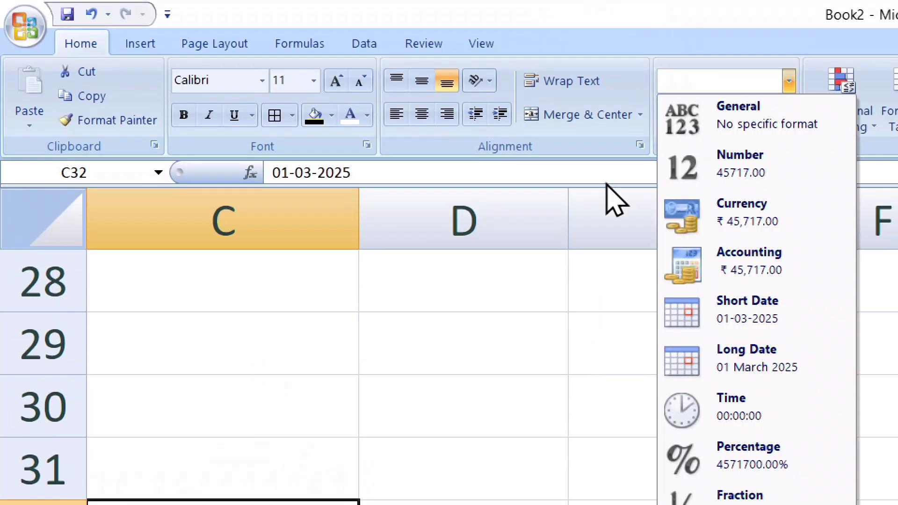
left_click(542, 376)
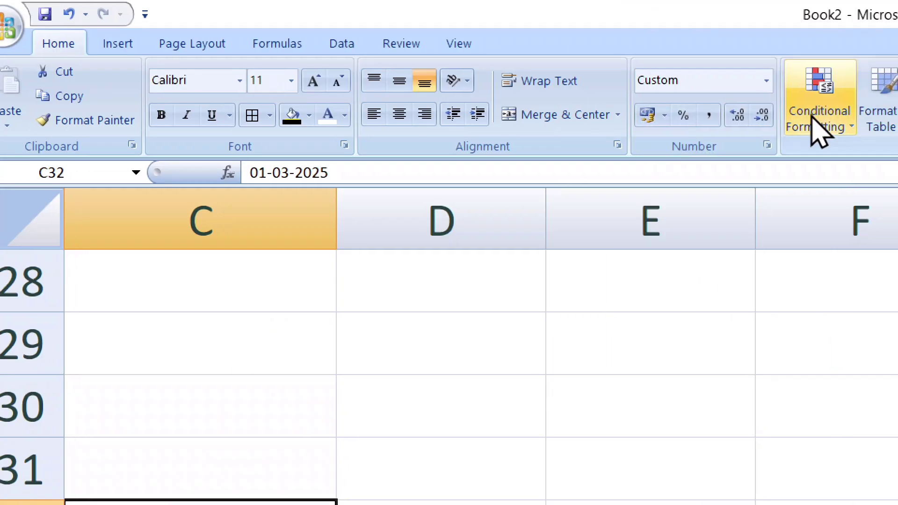
left_click(766, 145)
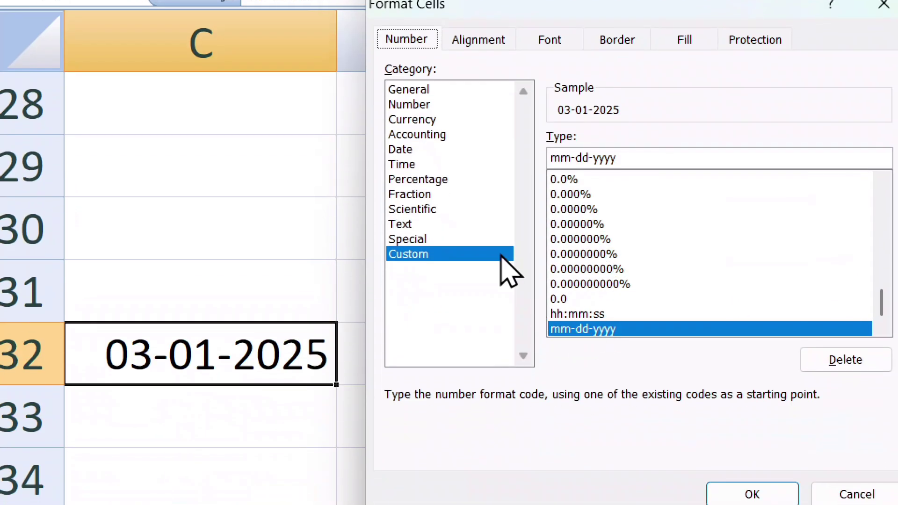
left_click_drag(571, 161, 493, 167)
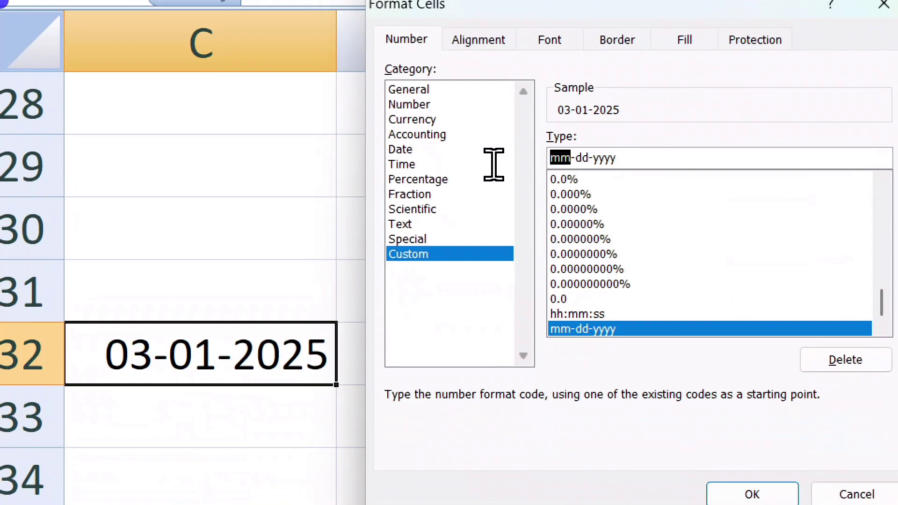
key("shift+End")
left_click(664, 157)
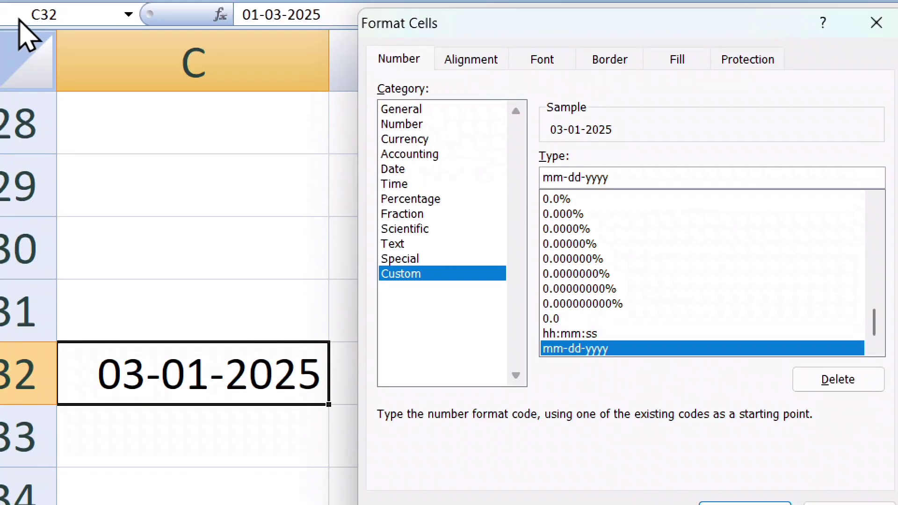
double_click(564, 177)
type("dd")
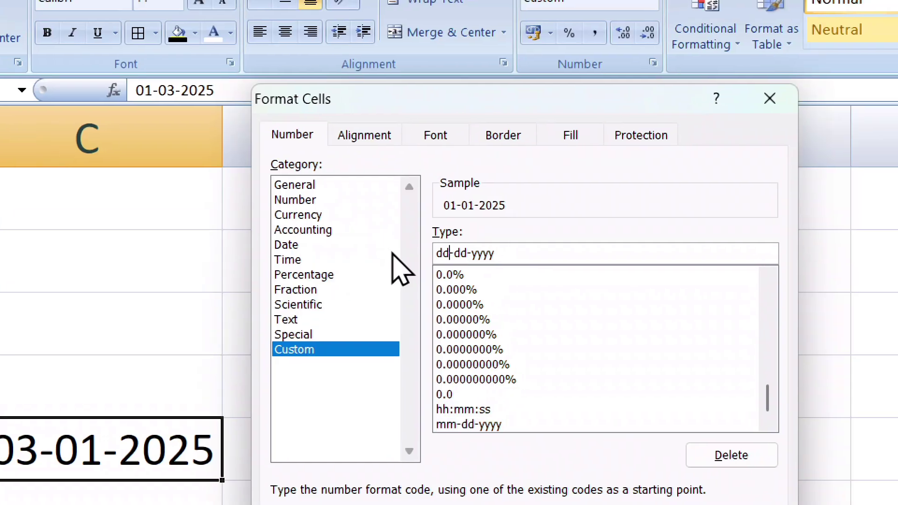
left_click(471, 253)
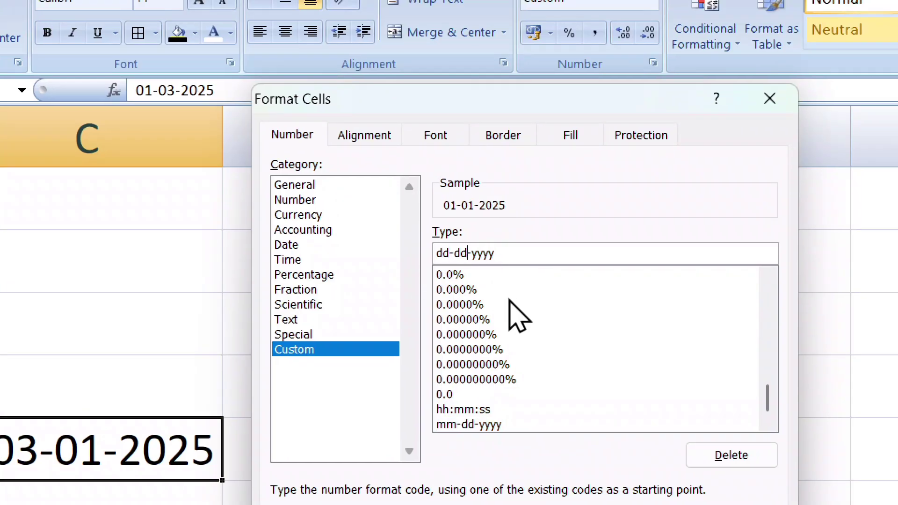
key("BackSpace")
key("BackSpace")
type("m")
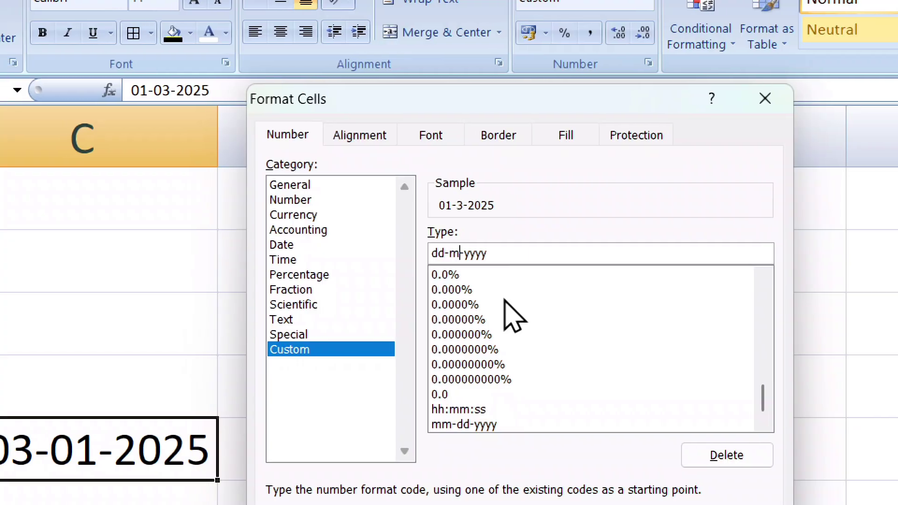
type("m")
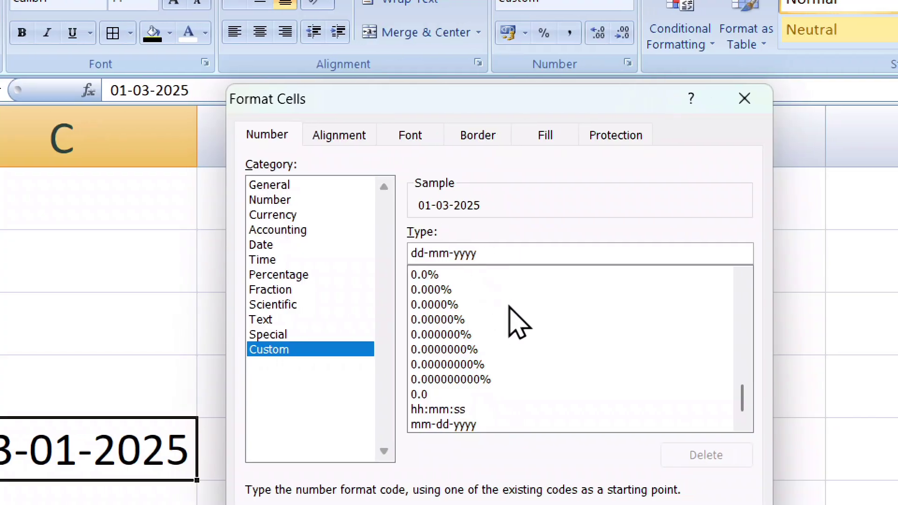
type("m")
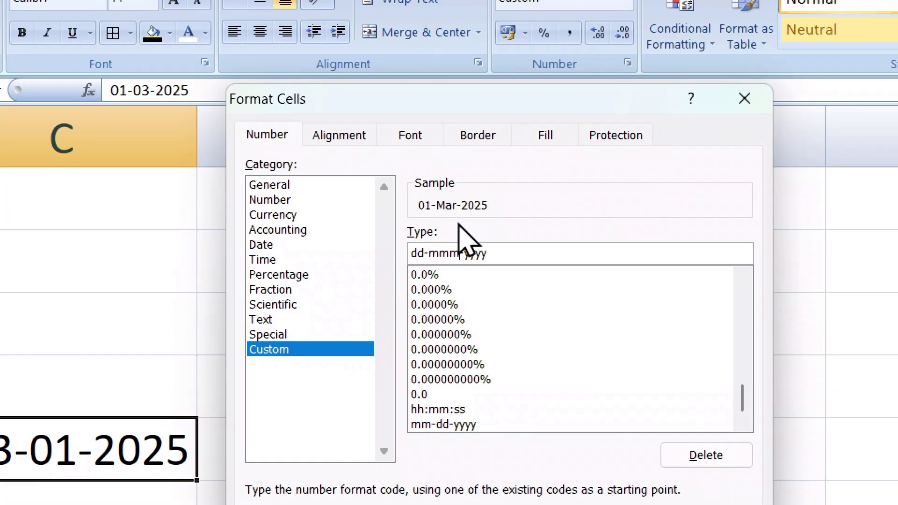
type("m")
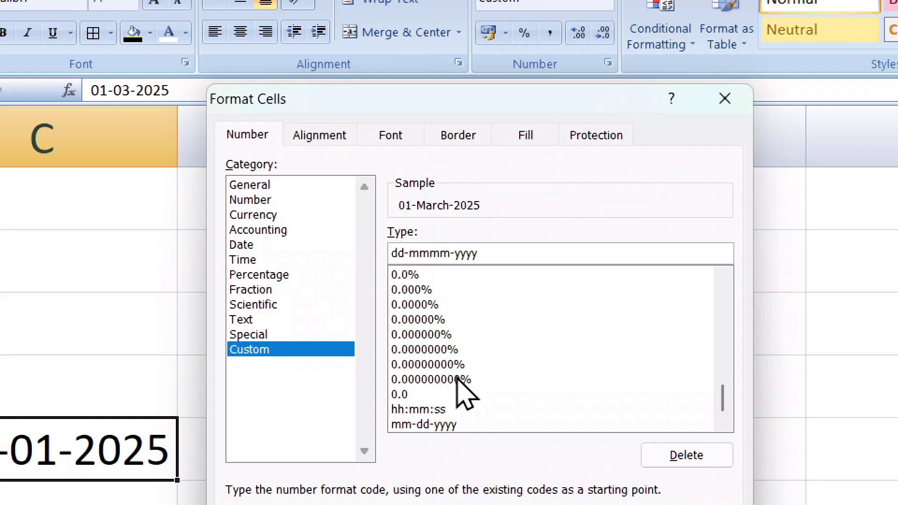
type("d")
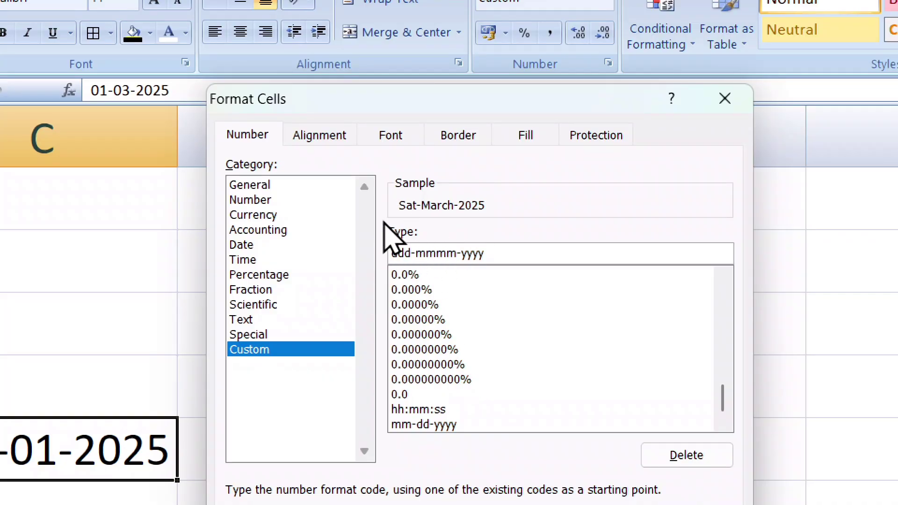
type("d")
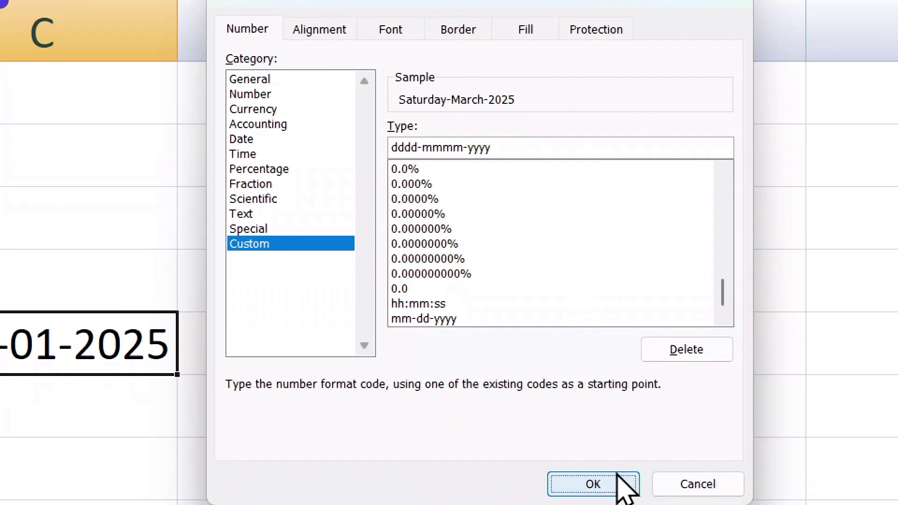
left_click(618, 474)
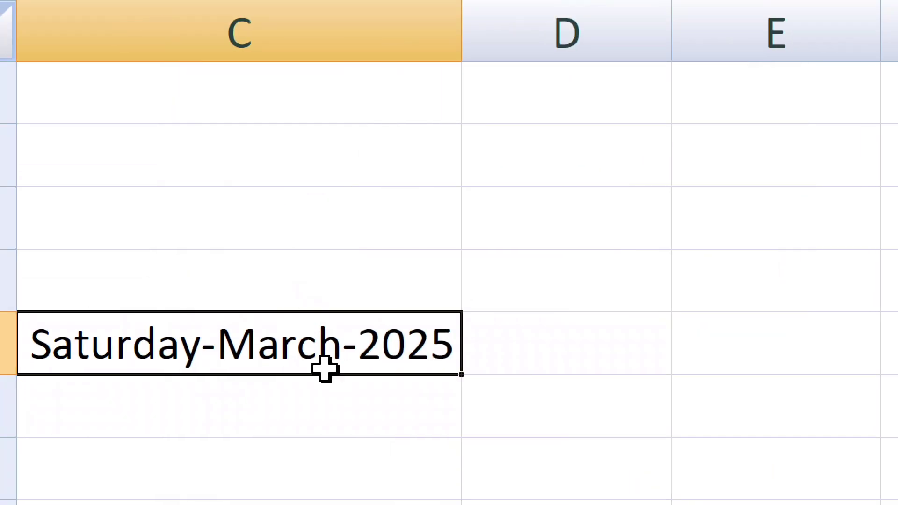
Check the number format list on C29 without changing anything.
left_click(175, 152)
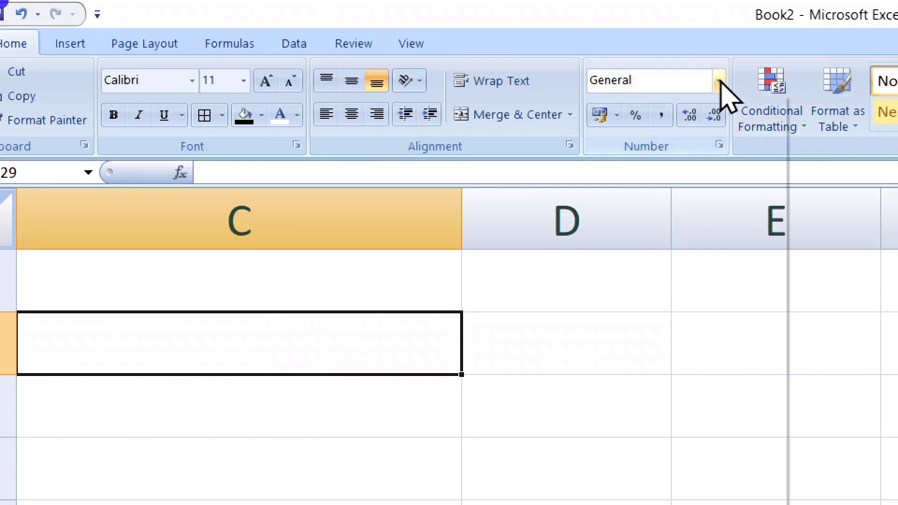
left_click(719, 82)
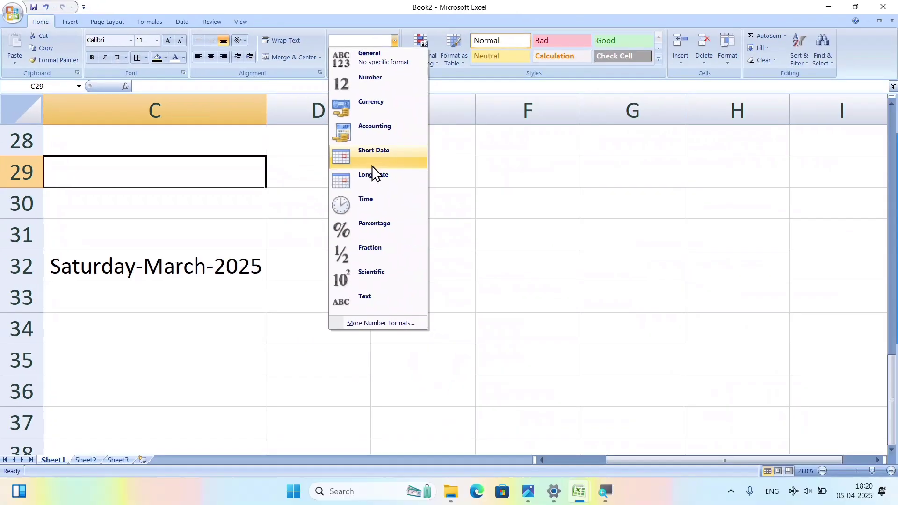
left_click(828, 269)
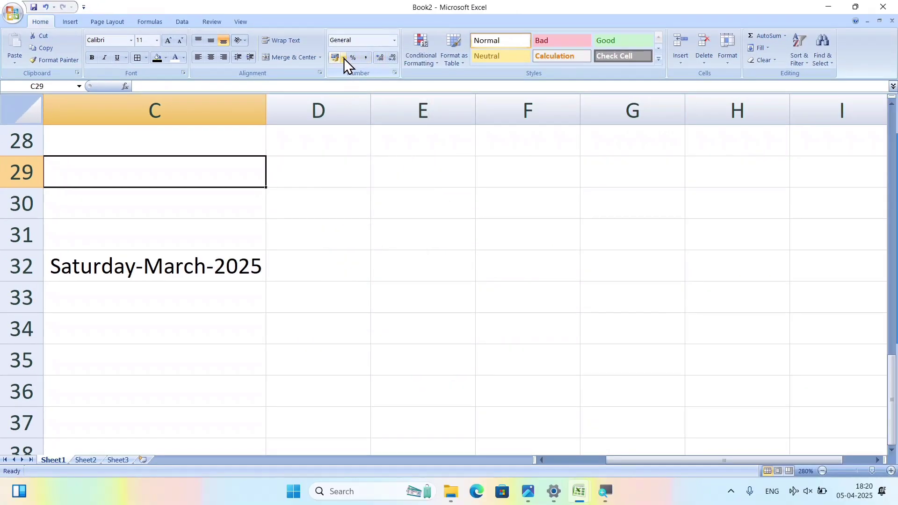
Try Accounting and Comma styles on C2:C9, settling on Percent style.
scroll(329, 139, "up", 3)
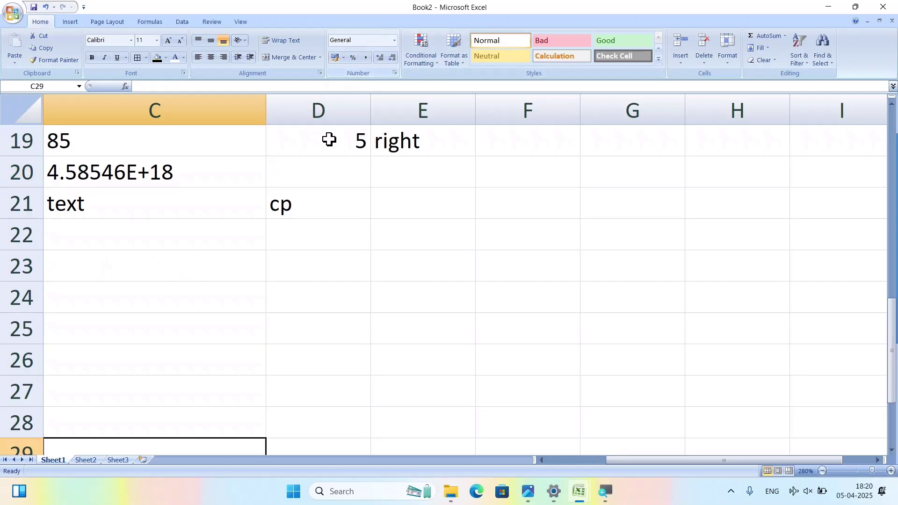
scroll(329, 139, "up", 4)
scroll(355, 210, "down", 1)
scroll(357, 215, "up", 3)
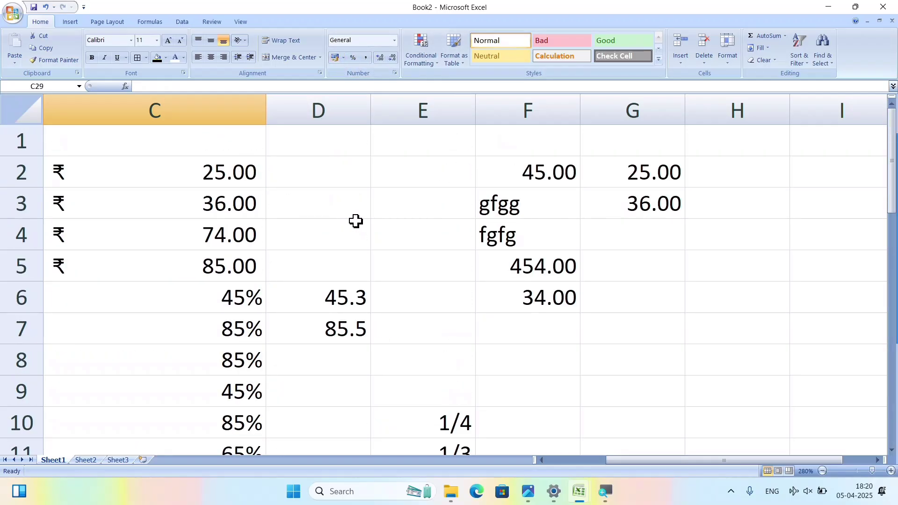
left_click_drag(248, 185, 223, 398)
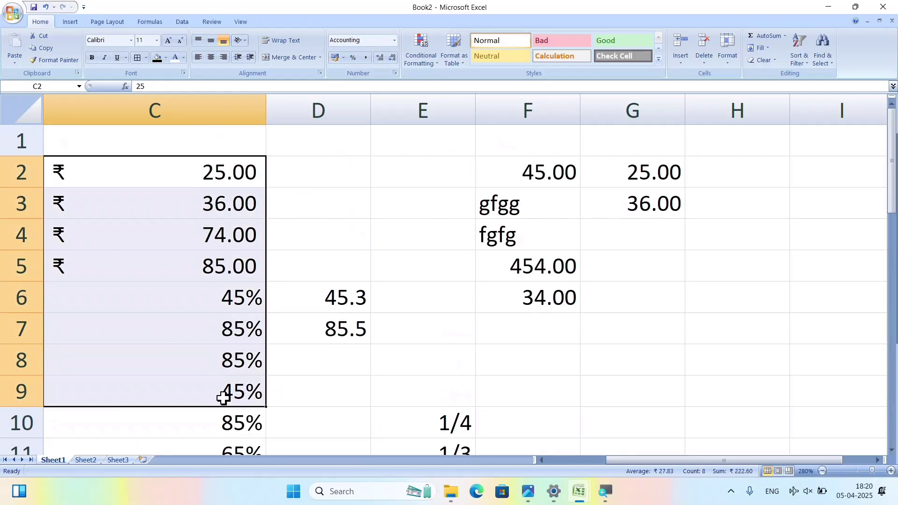
left_click(339, 60)
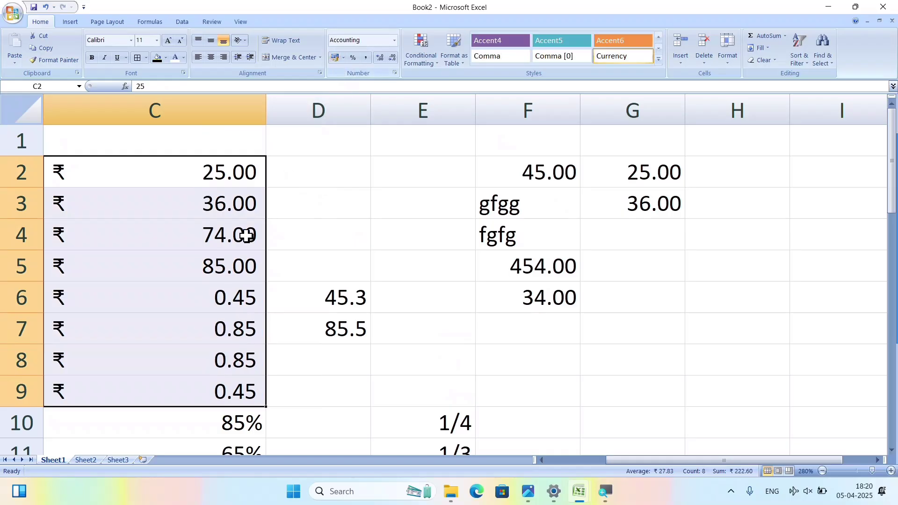
left_click(354, 59)
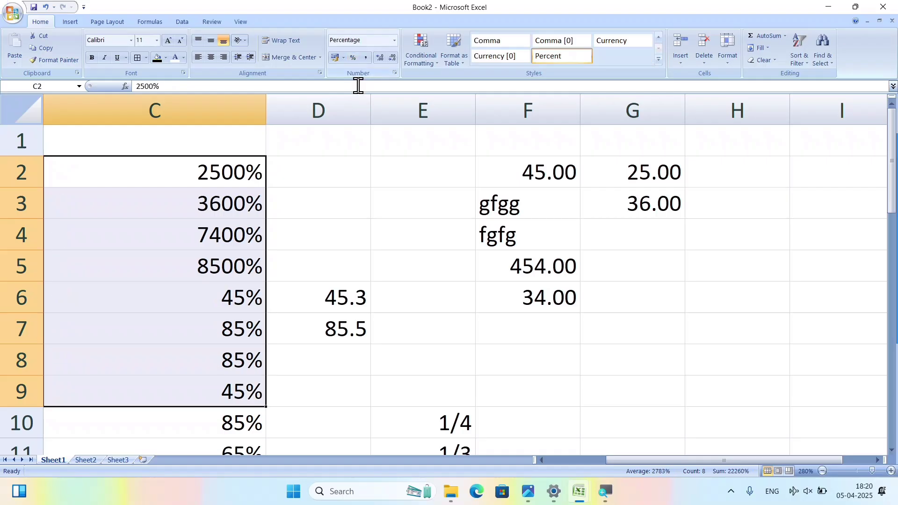
left_click(364, 57)
left_click(353, 56)
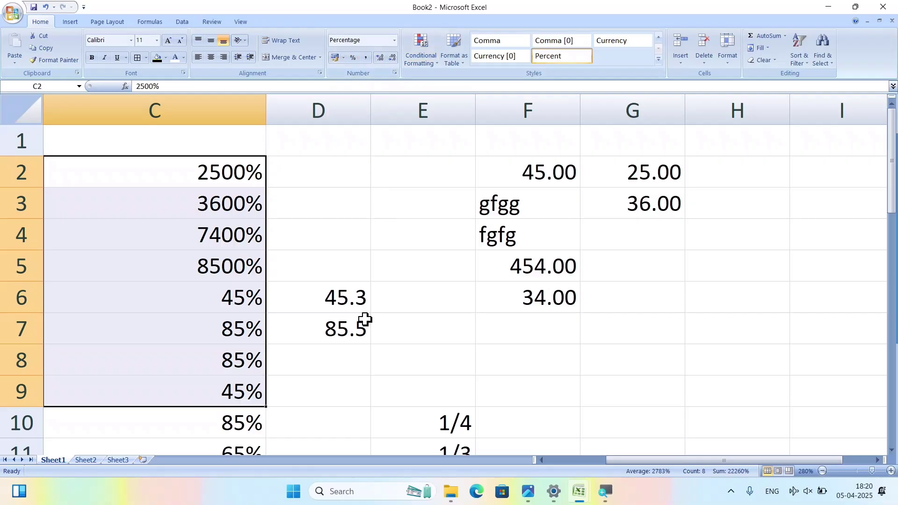
Increase F5:F6 to ten decimal places, showing 454.0000000000 and 34.0000000000.
left_click_drag(567, 262, 559, 288)
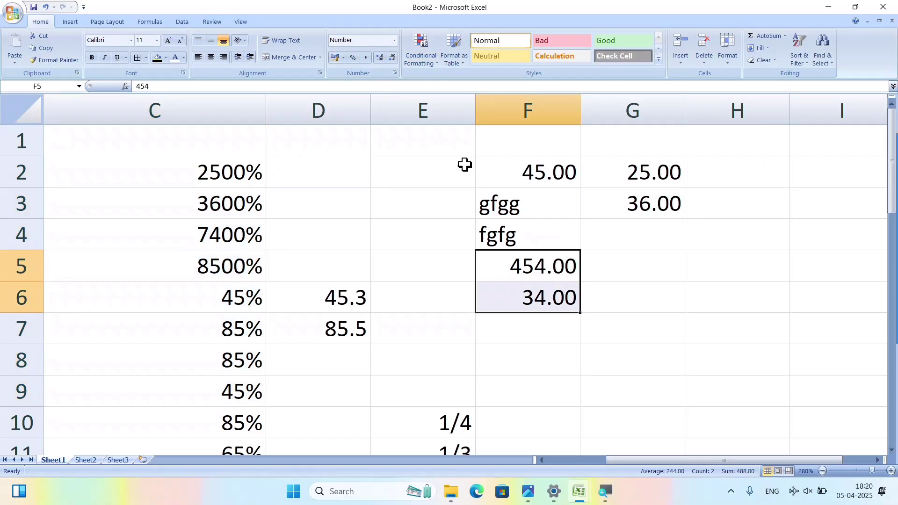
left_click(380, 59)
left_click(392, 60)
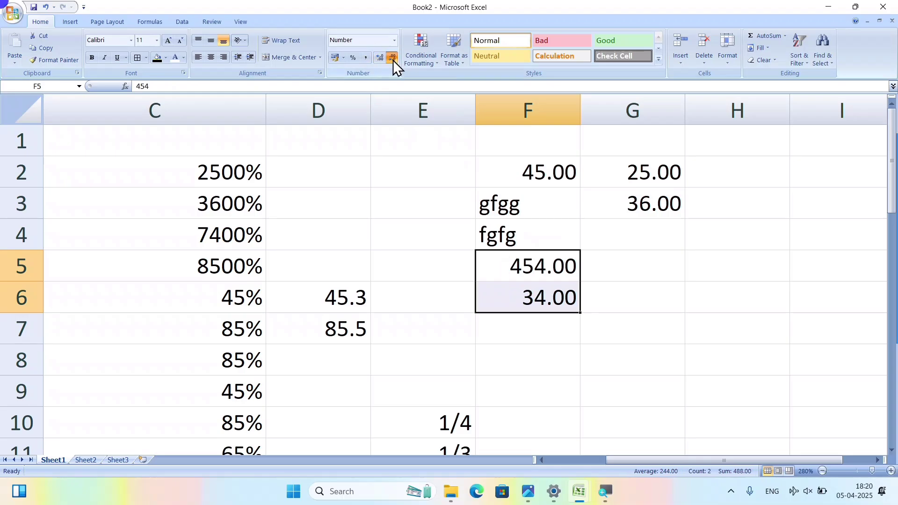
left_click(393, 60)
left_click(393, 59)
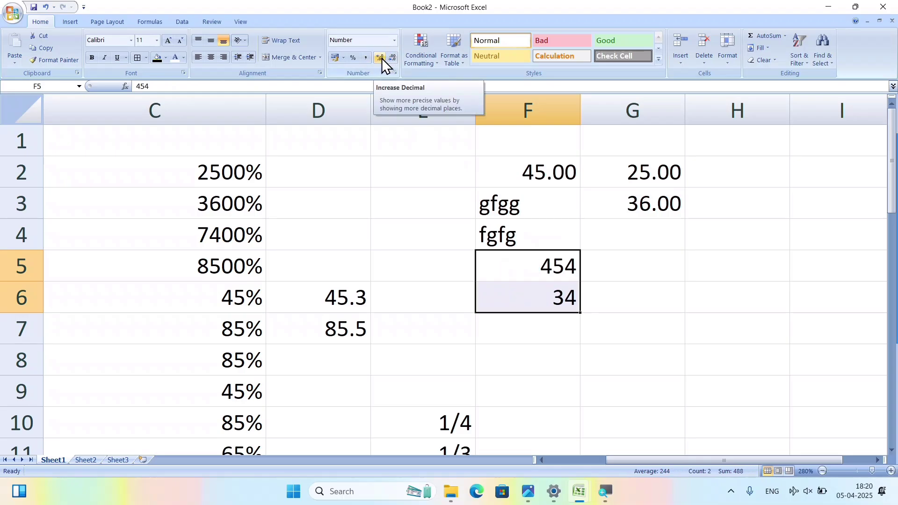
left_click(381, 58)
left_click(382, 58)
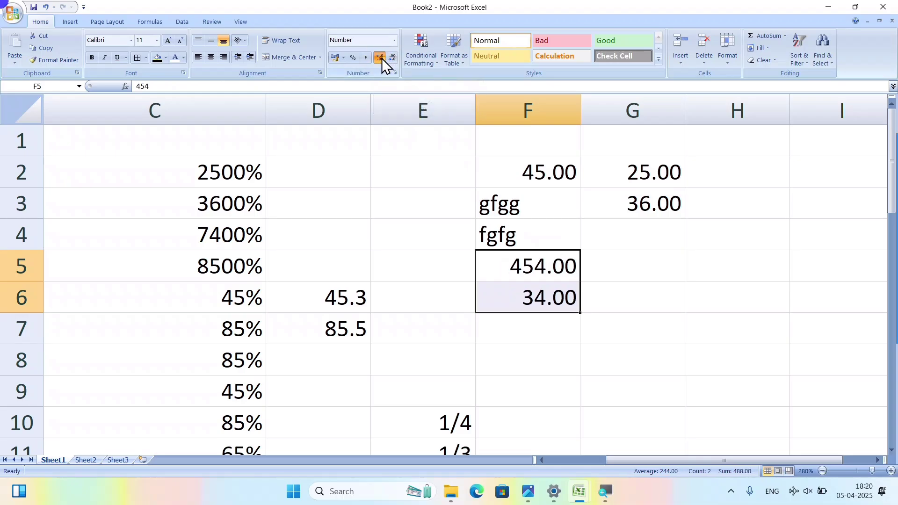
left_click(382, 58)
left_click(382, 58)
left_click(381, 58)
left_click(381, 58)
left_click(381, 58)
left_click(382, 58)
left_click(382, 58)
left_click(382, 58)
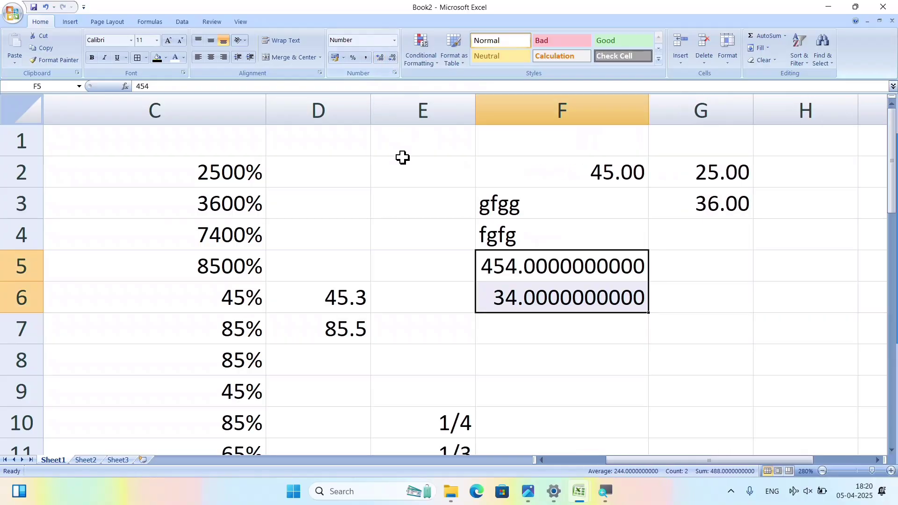
left_click(405, 198)
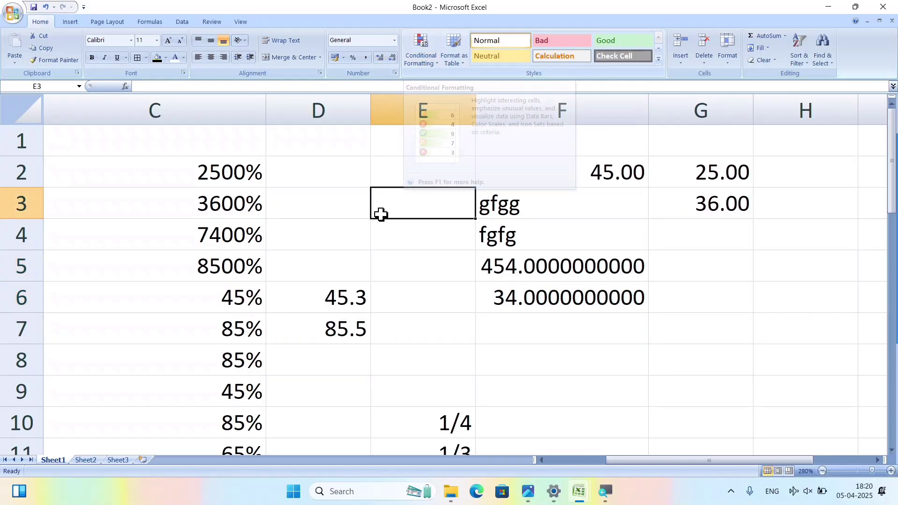
left_click(345, 182)
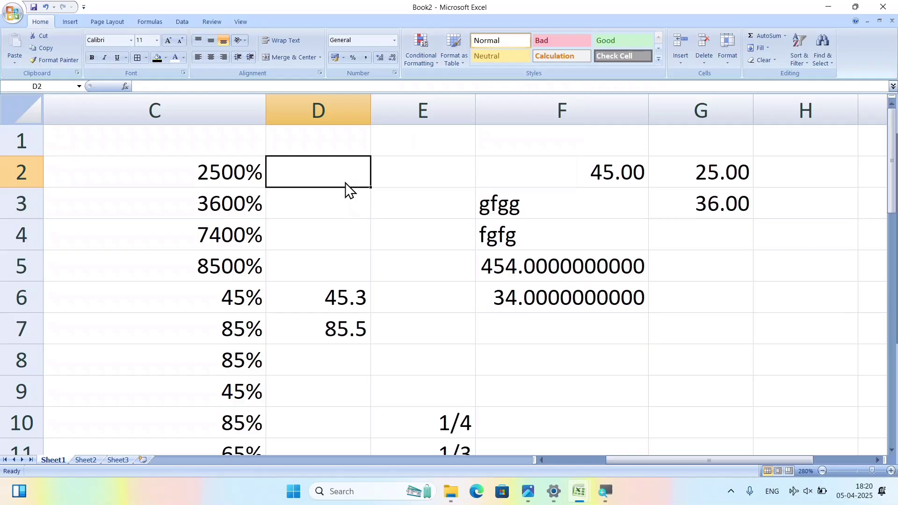
Open the salary slip workbook from Recent Documents.
left_click(12, 13)
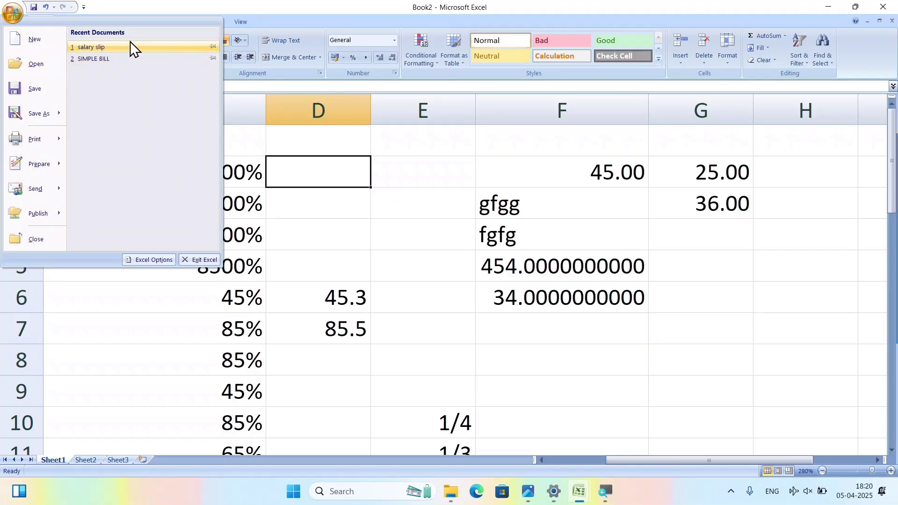
left_click(109, 51)
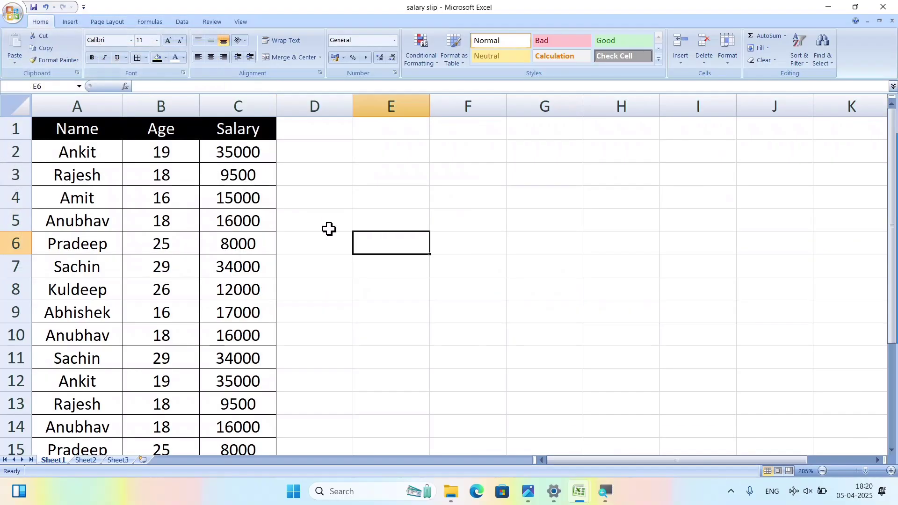
scroll(330, 231, "down", 4)
scroll(331, 232, "up", 4)
Select the Age values B2:B15.
left_click_drag(98, 133, 109, 356)
left_click_drag(168, 136, 164, 340)
left_click_drag(253, 129, 255, 335)
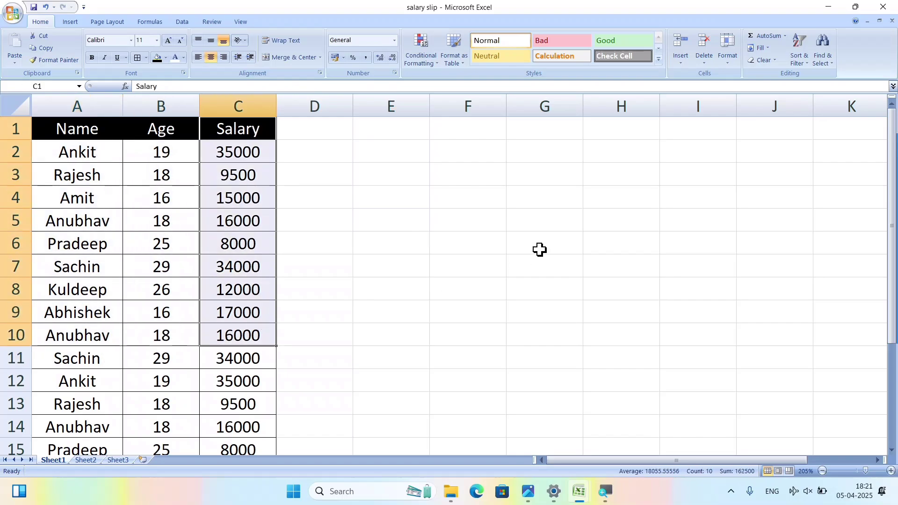
left_click(528, 238)
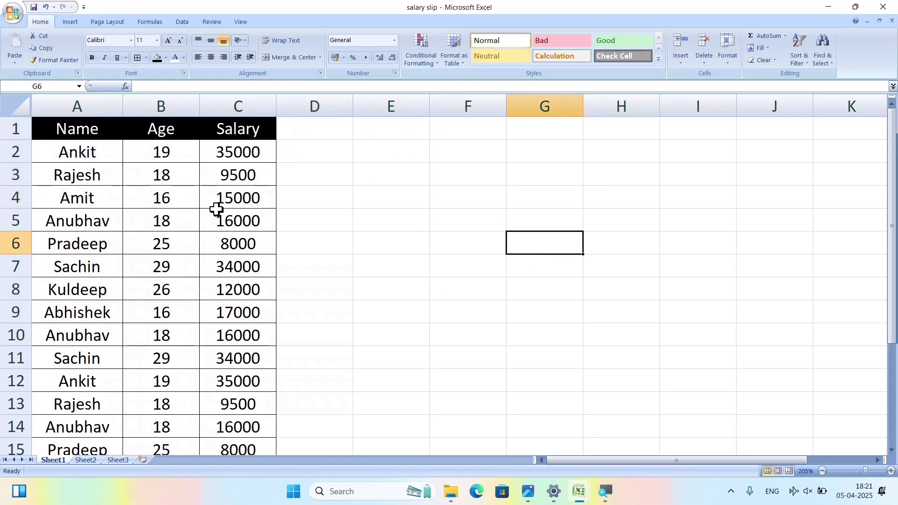
left_click(160, 150)
left_click_drag(160, 150, 149, 487)
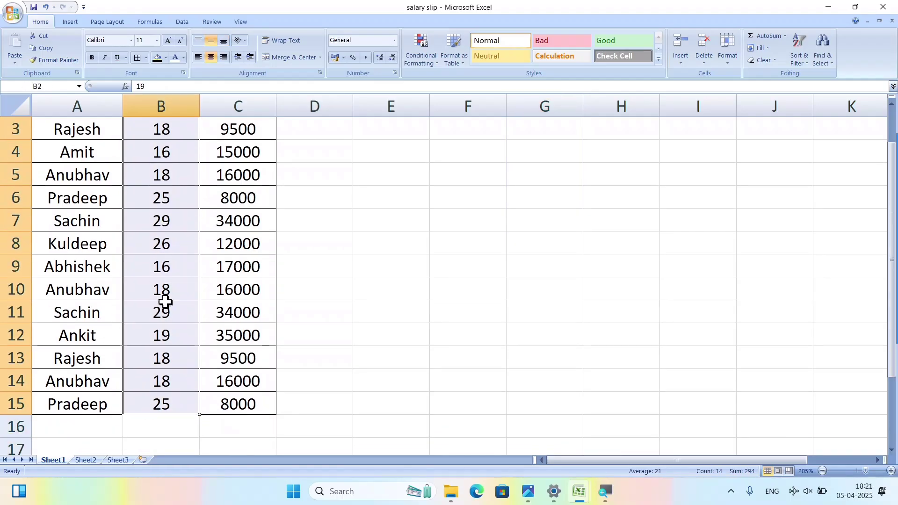
scroll(165, 301, "up", 1)
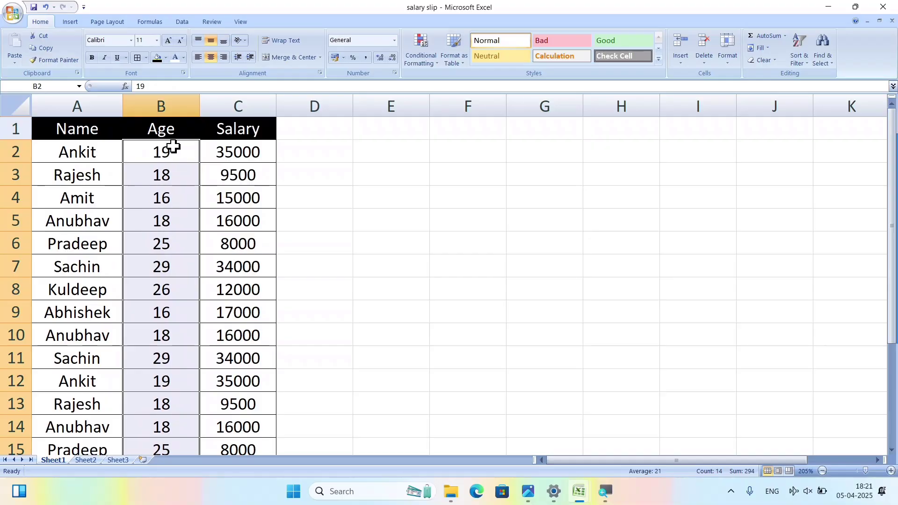
left_click(245, 176)
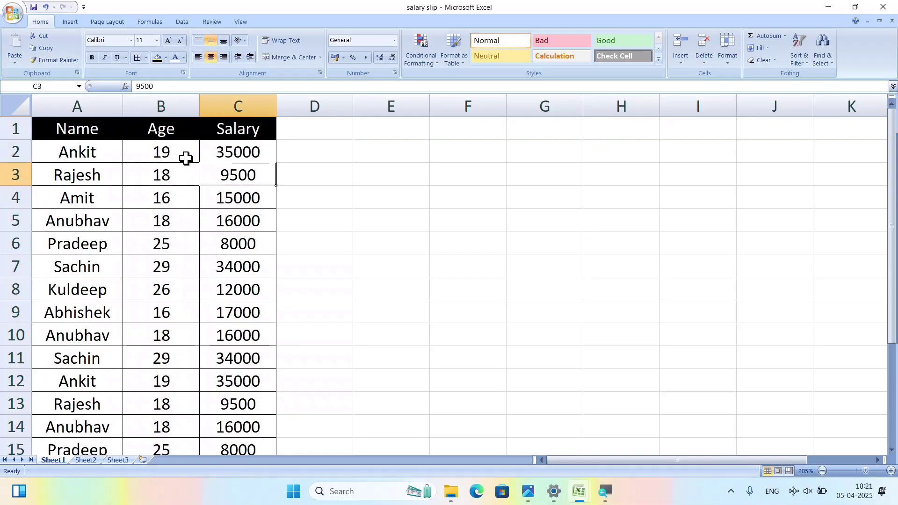
left_click_drag(186, 156, 170, 408)
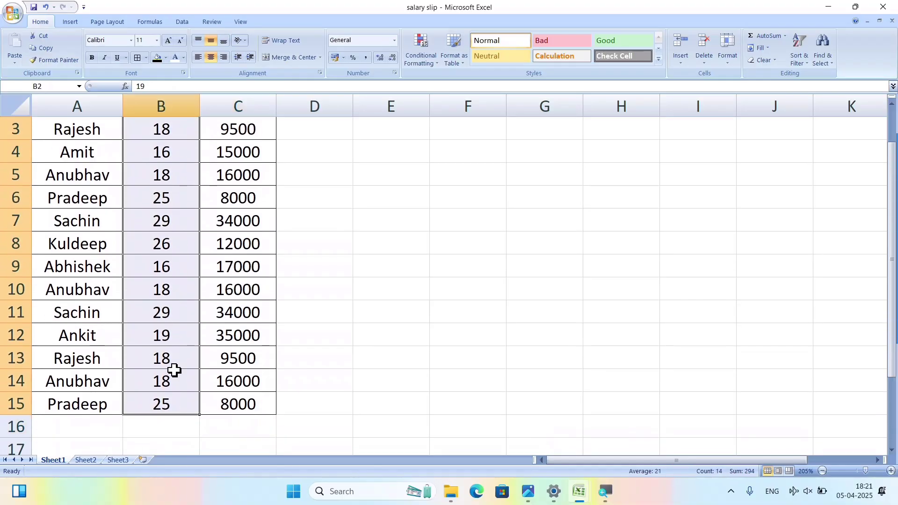
scroll(178, 288, "up", 1)
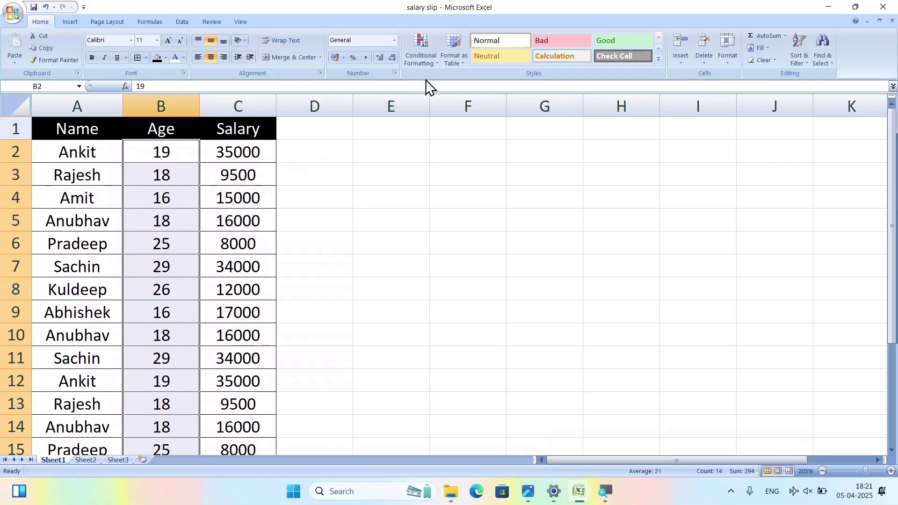
Start a Greater Than highlight rule for the ages with threshold 18.
left_click(428, 55)
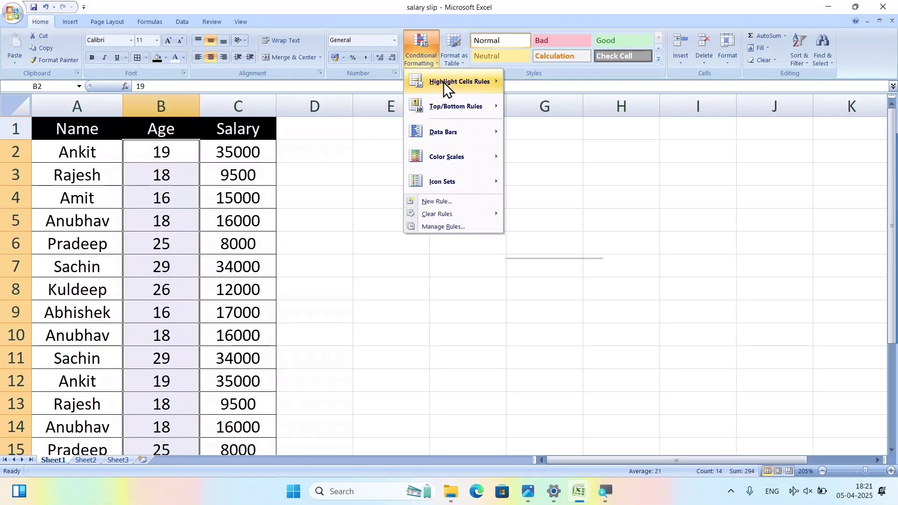
mouse_move(448, 83)
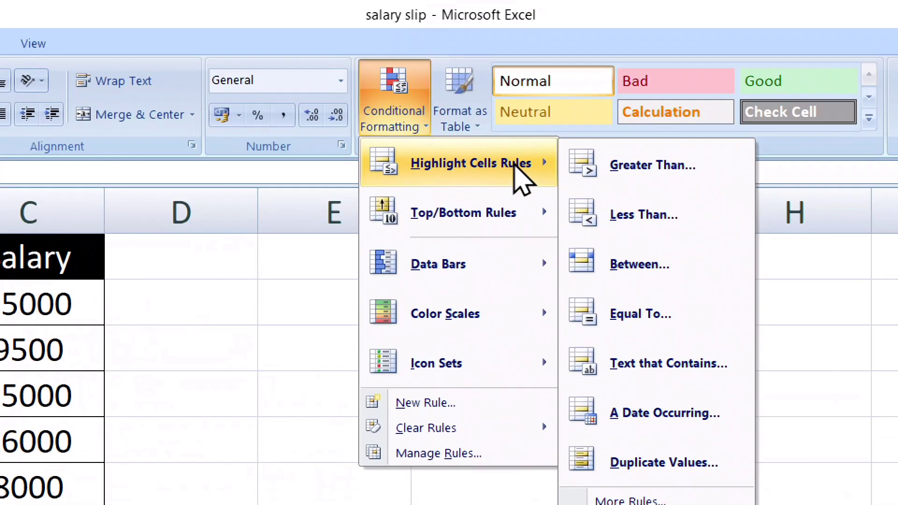
left_click(663, 163)
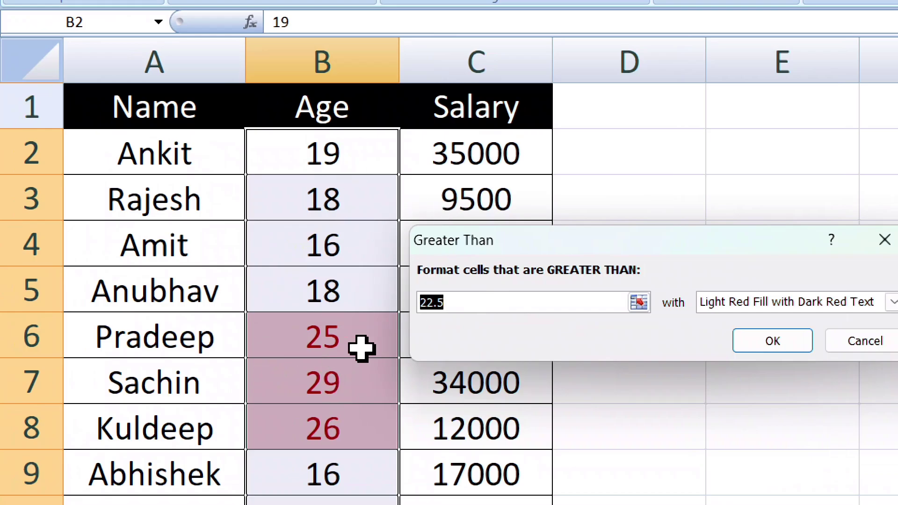
key("BackSpace")
type("18")
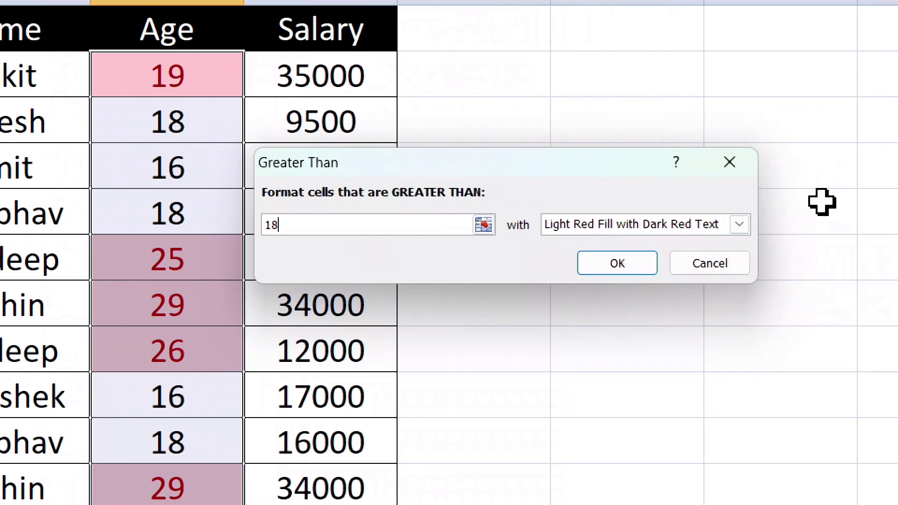
Preview the yellow, green, light red and red border styles, then choose Custom Format.
left_click(599, 227)
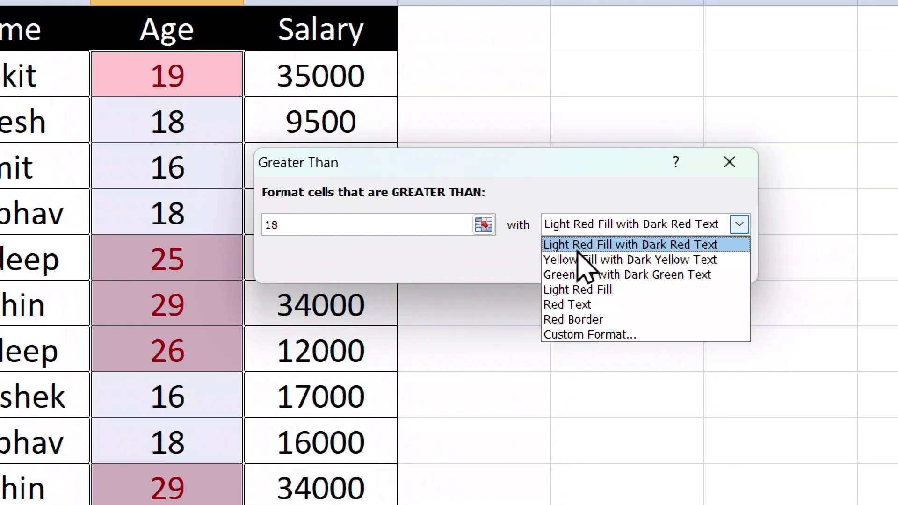
left_click(578, 257)
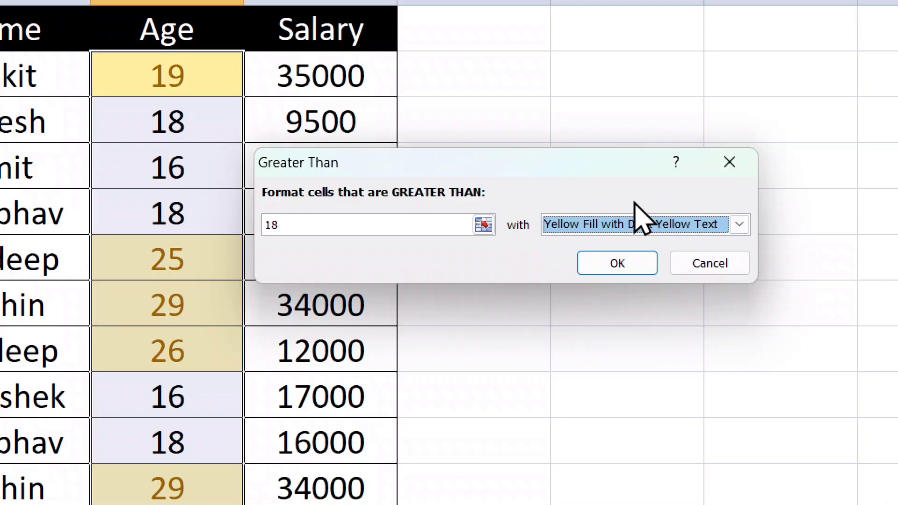
left_click(580, 225)
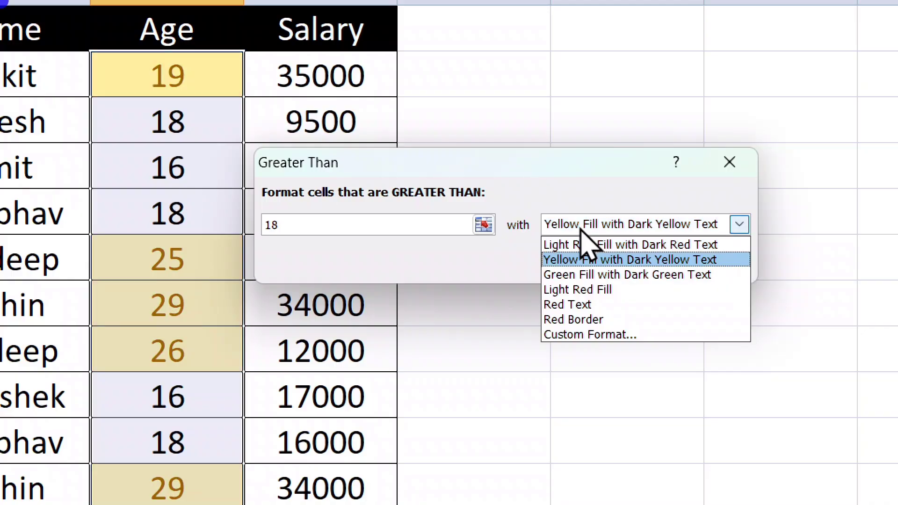
left_click(582, 276)
left_click(582, 226)
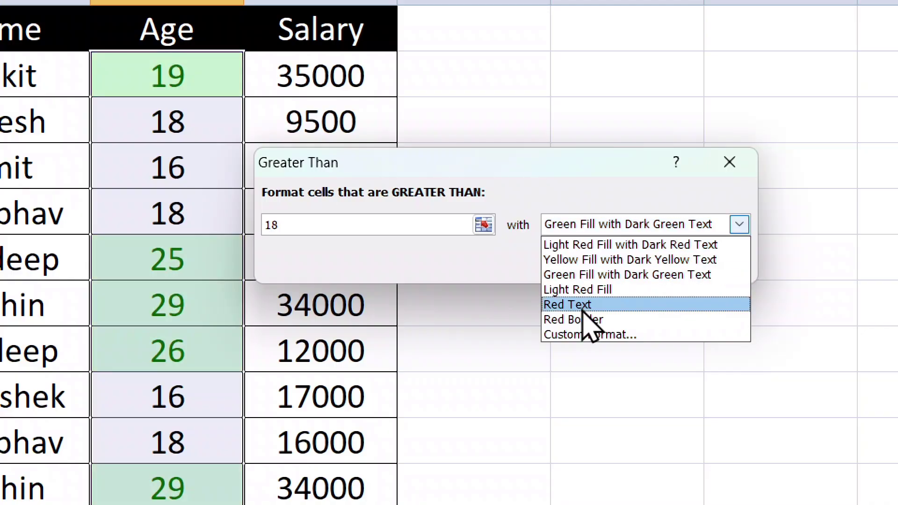
left_click(591, 287)
left_click(578, 218)
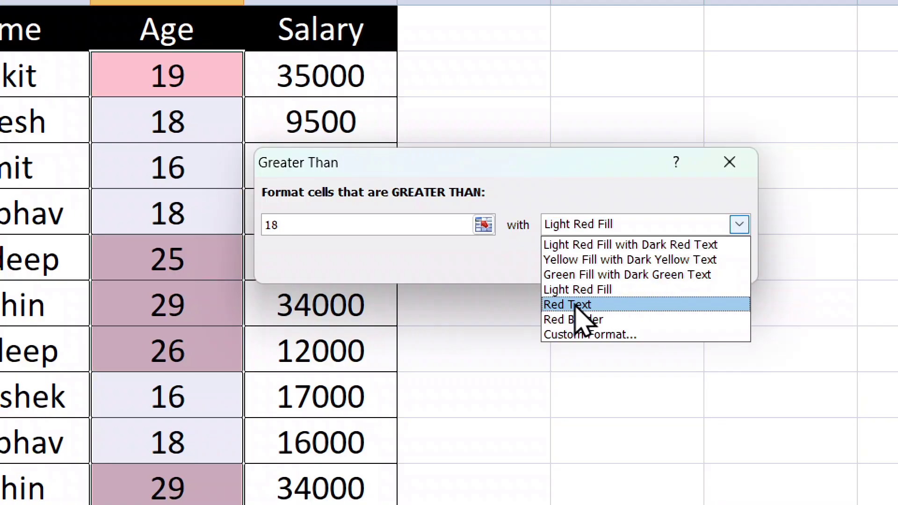
left_click(602, 321)
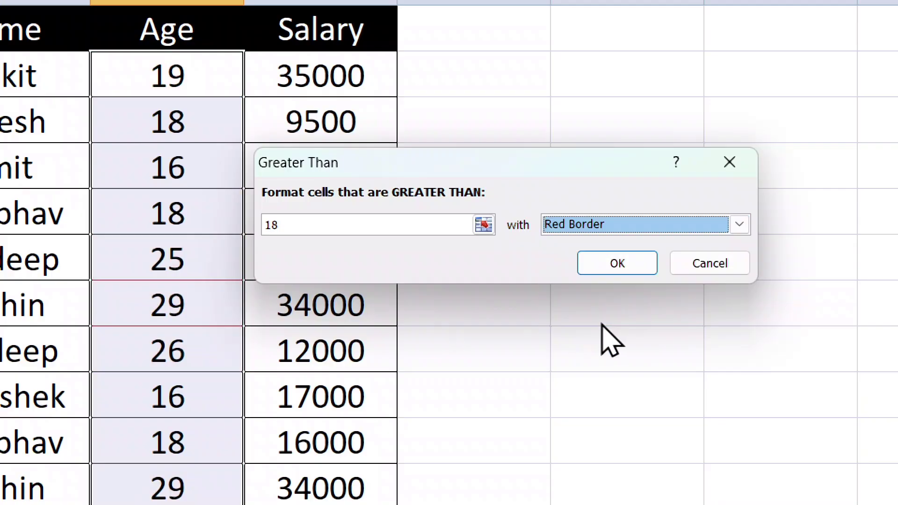
left_click(580, 230)
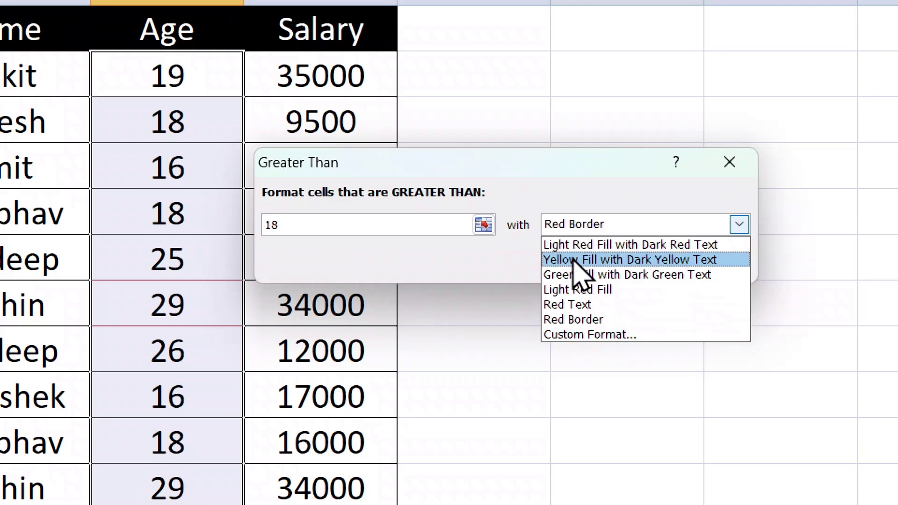
left_click(585, 334)
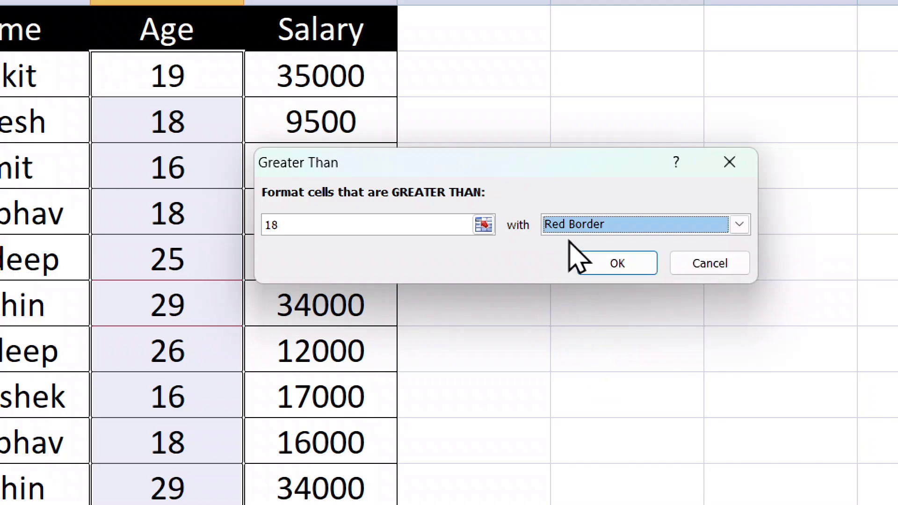
left_click(578, 219)
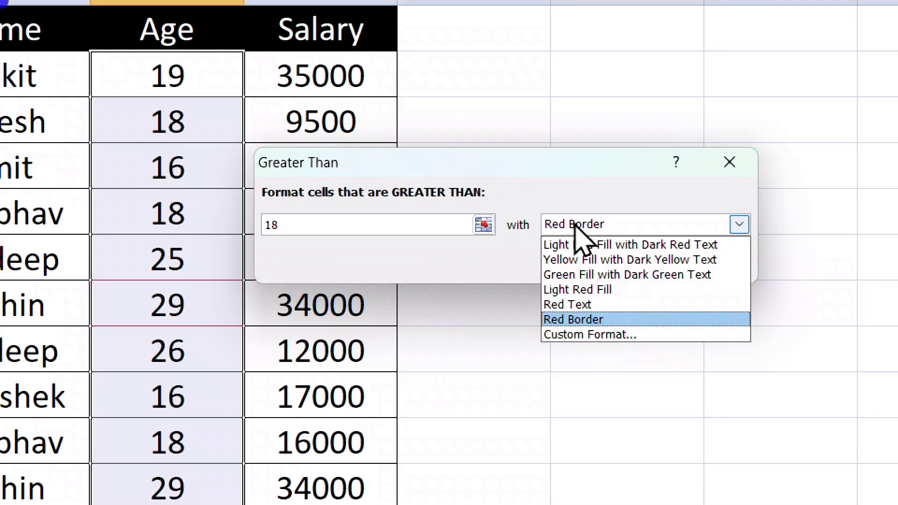
left_click(598, 335)
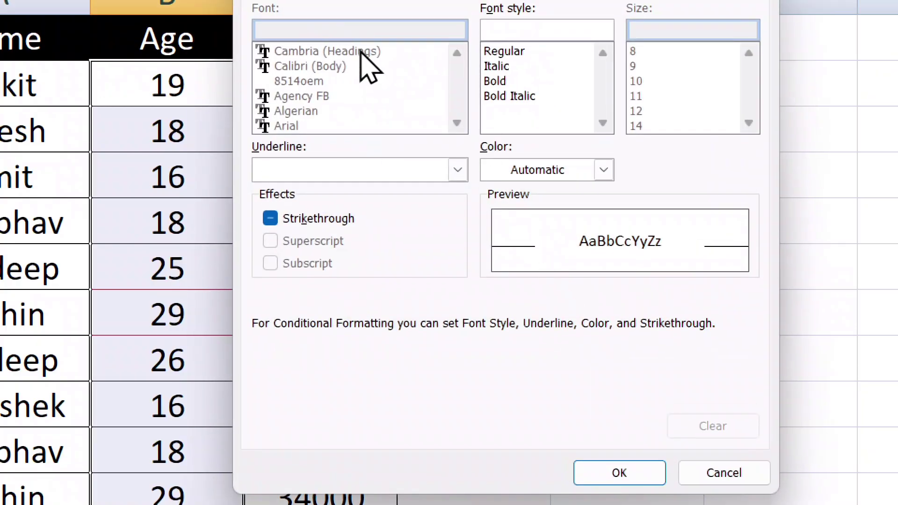
Make the highlight bold white text on a dark navy fill.
left_click(499, 75)
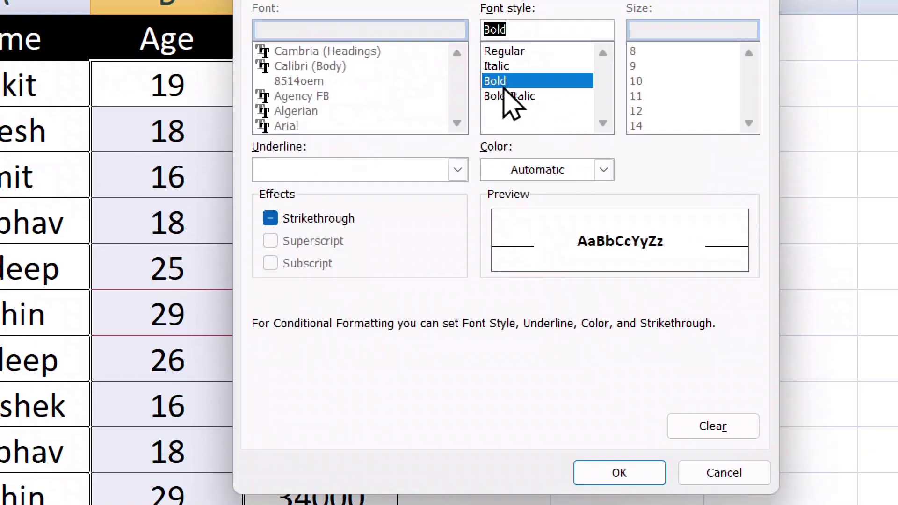
left_click(558, 169)
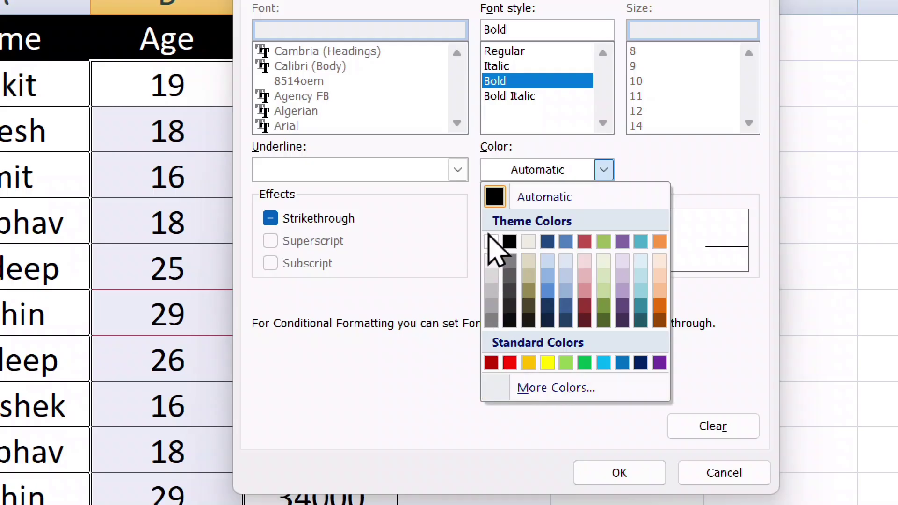
left_click(492, 241)
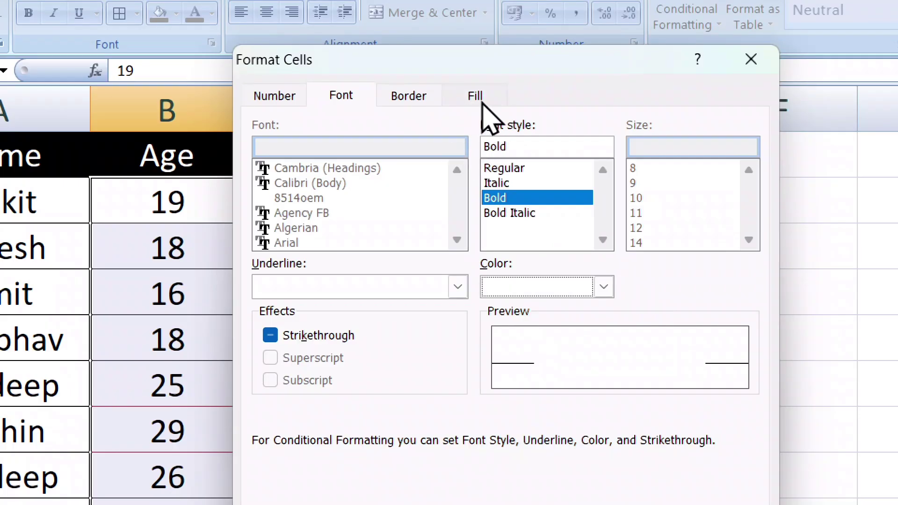
left_click(478, 99)
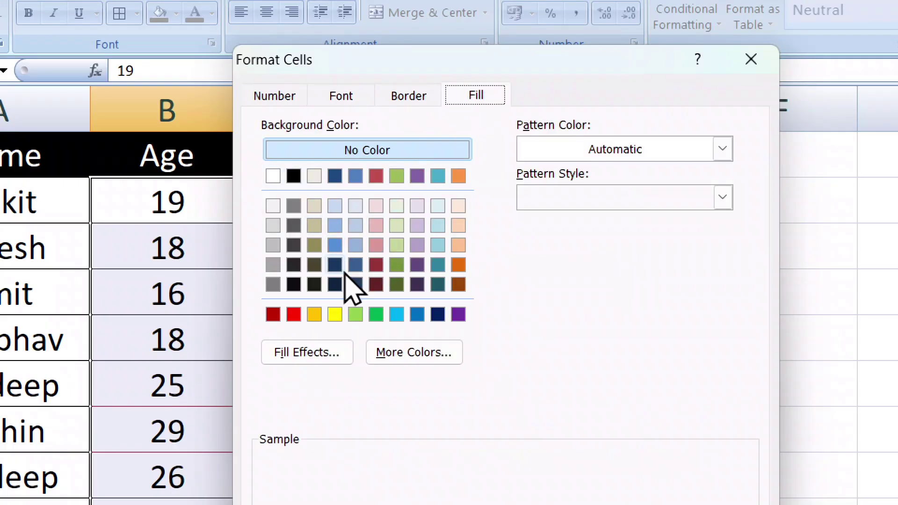
left_click(444, 314)
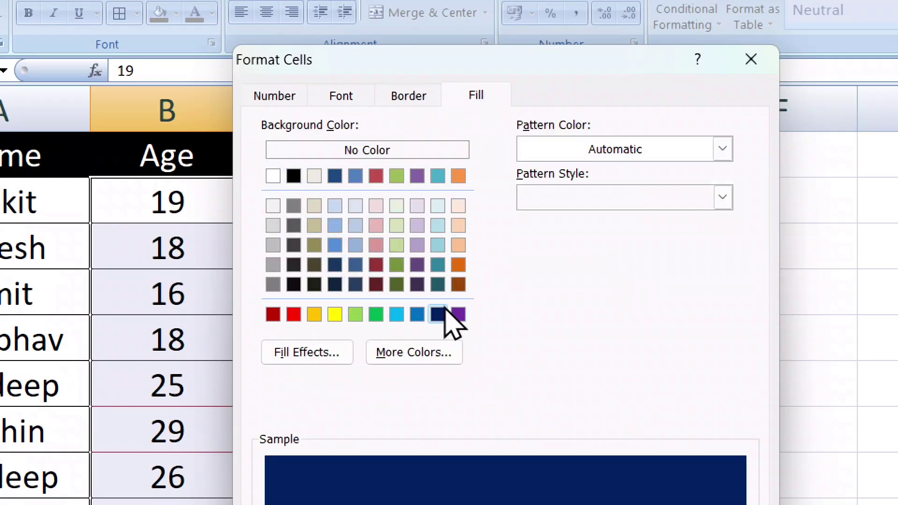
Add an outline border to the highlight and confirm the custom format.
left_click(405, 99)
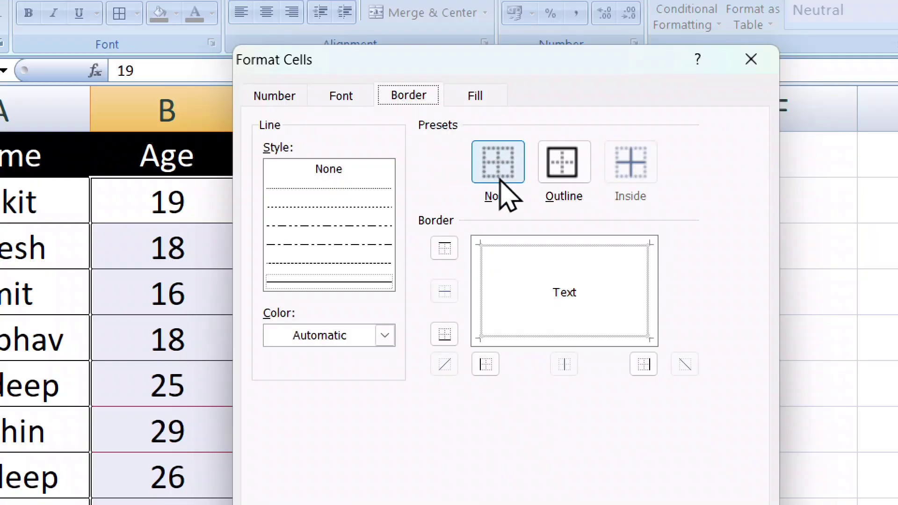
left_click(563, 168)
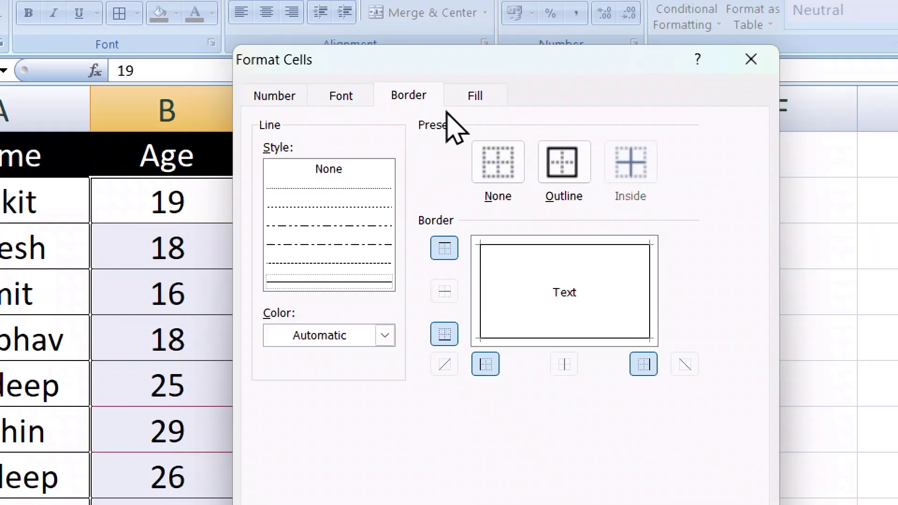
left_click(336, 96)
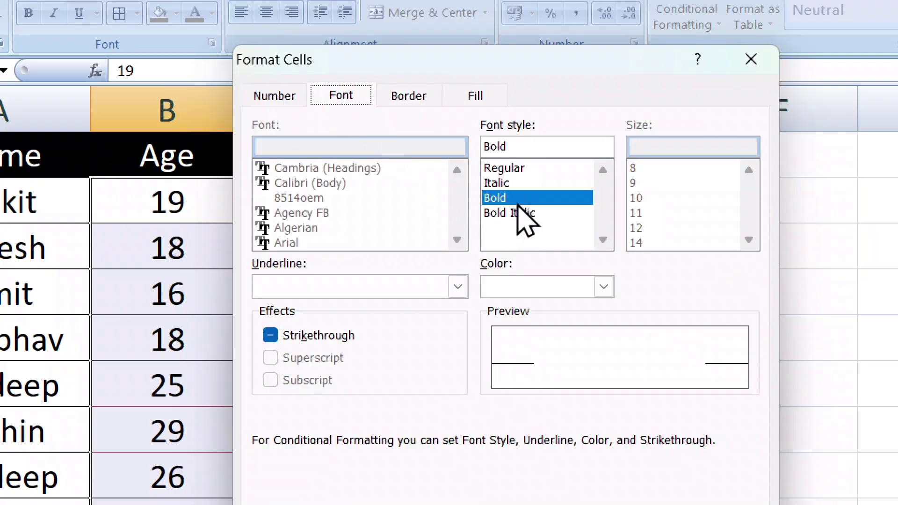
left_click(476, 98)
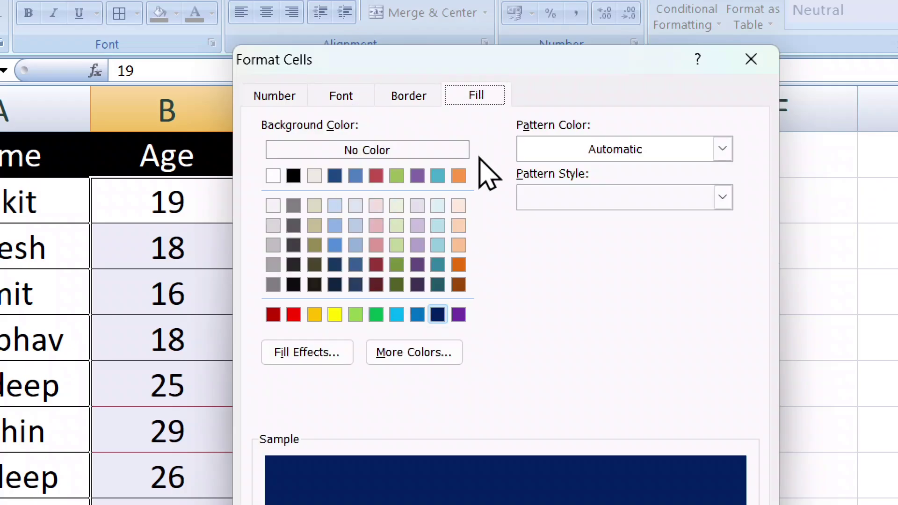
left_click(429, 97)
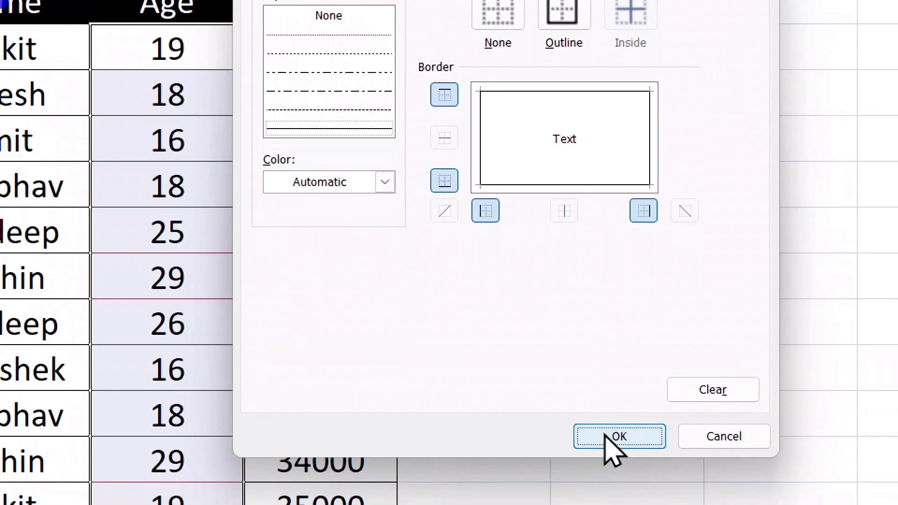
left_click(607, 443)
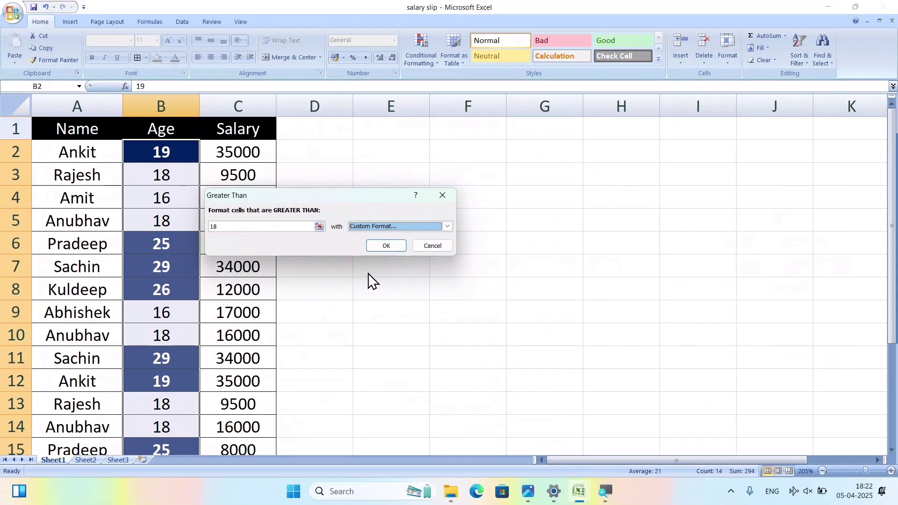
left_click(383, 242)
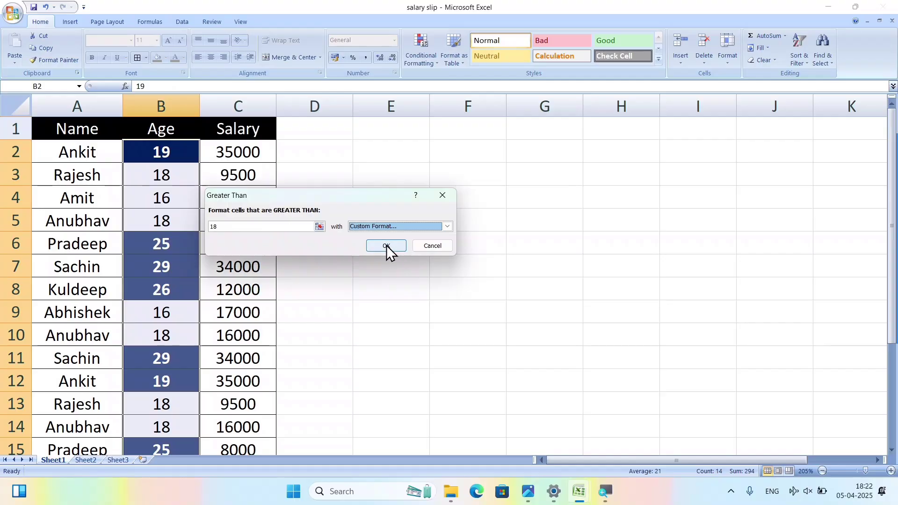
left_click(429, 246)
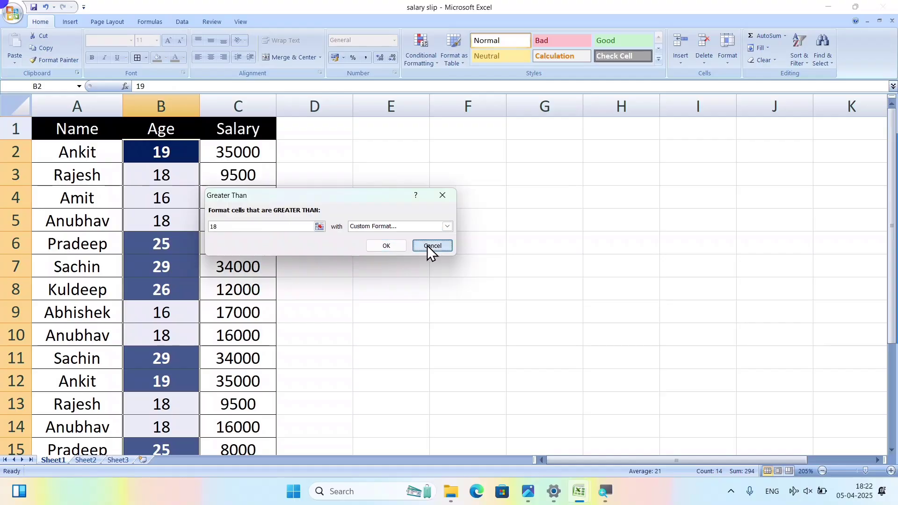
Cancel the Greater Than rule, then try a Less Than 18 rule and cancel it.
left_click(424, 55)
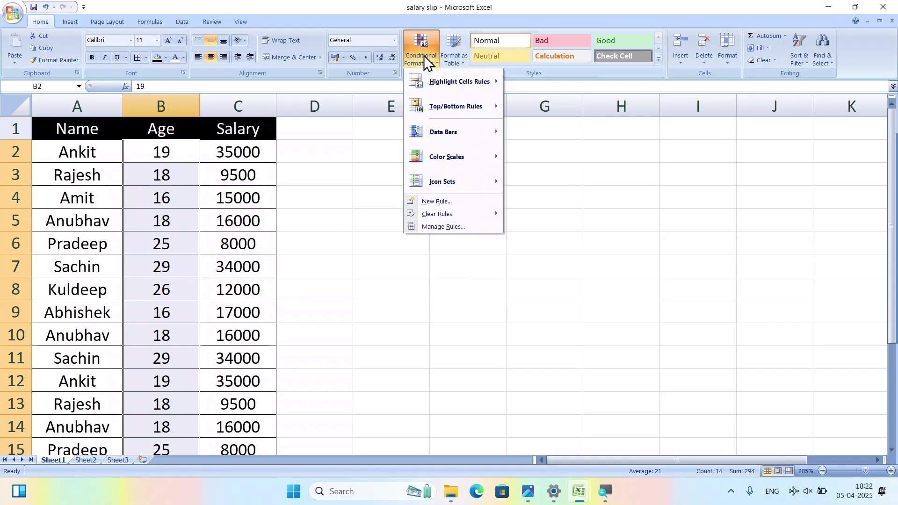
mouse_move(480, 85)
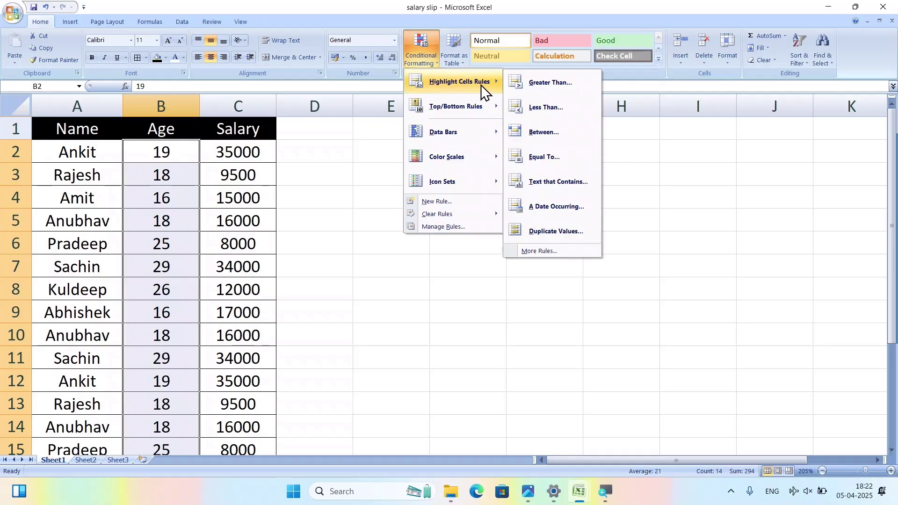
left_click(541, 111)
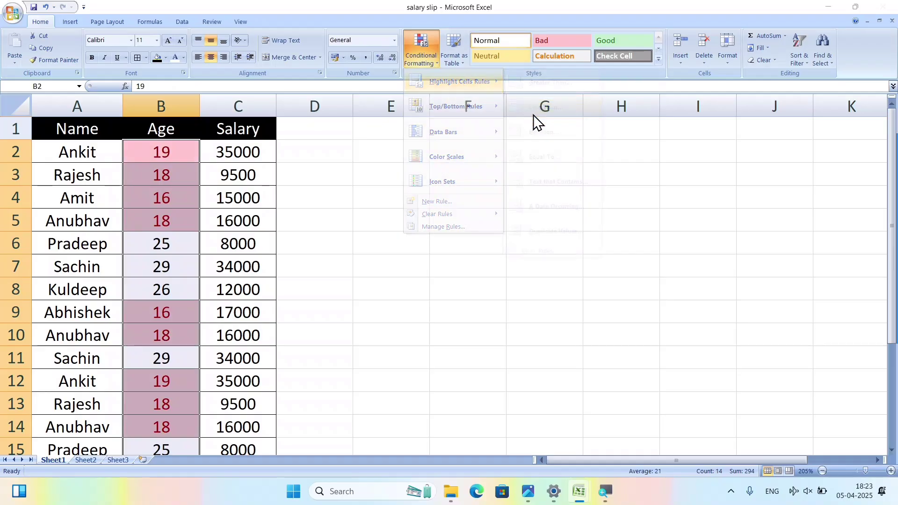
type("18")
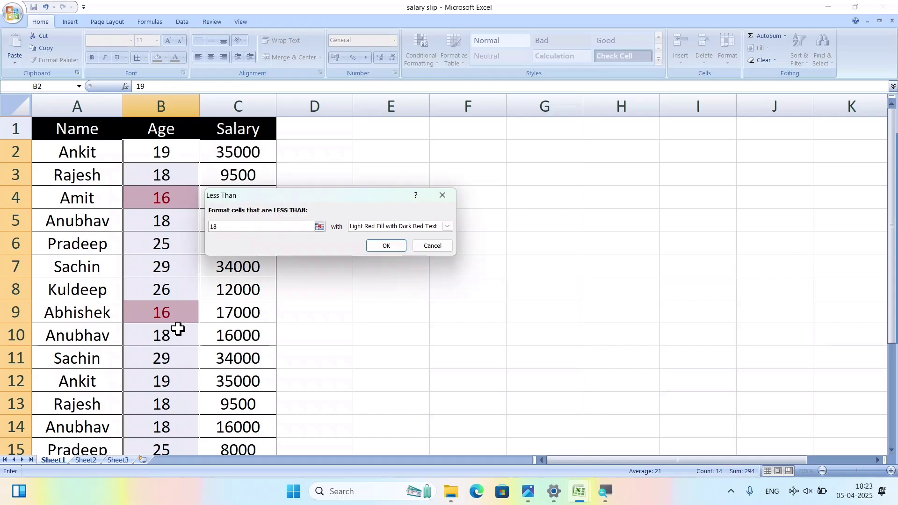
left_click(422, 249)
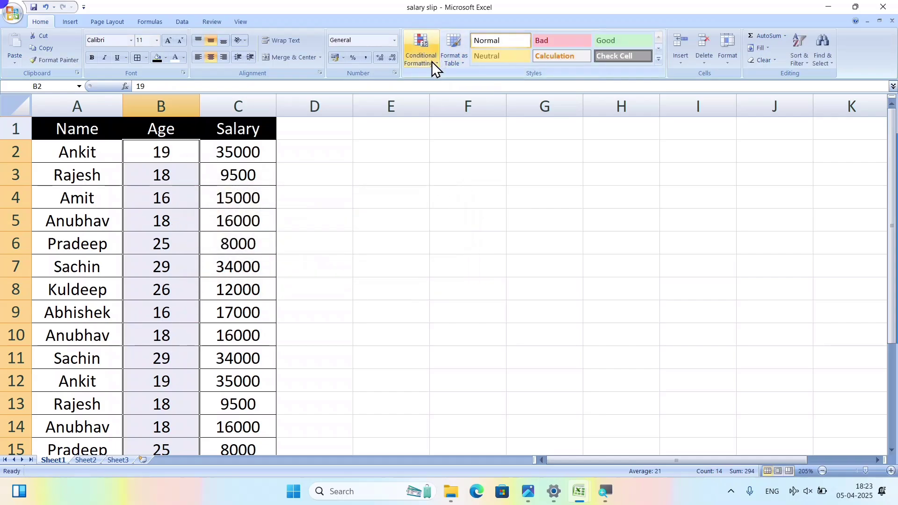
left_click(431, 61)
mouse_move(489, 99)
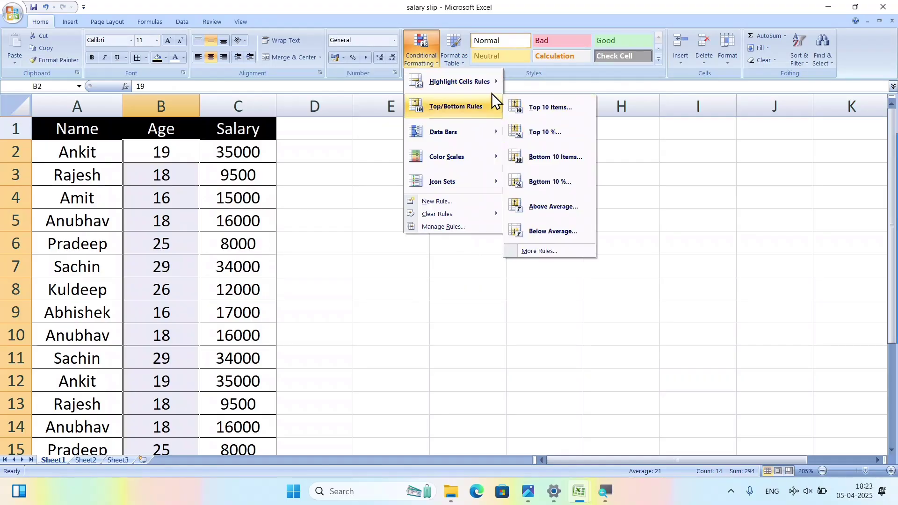
mouse_move(487, 80)
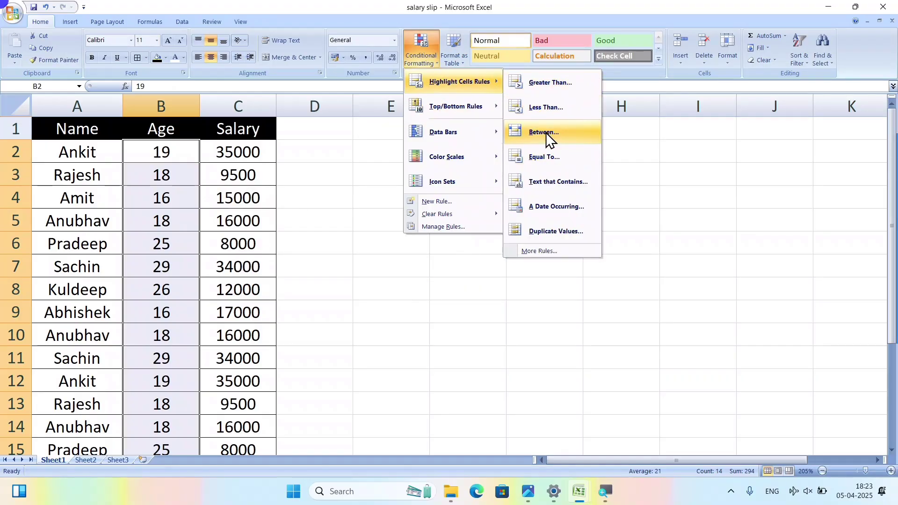
left_click(545, 133)
type("18")
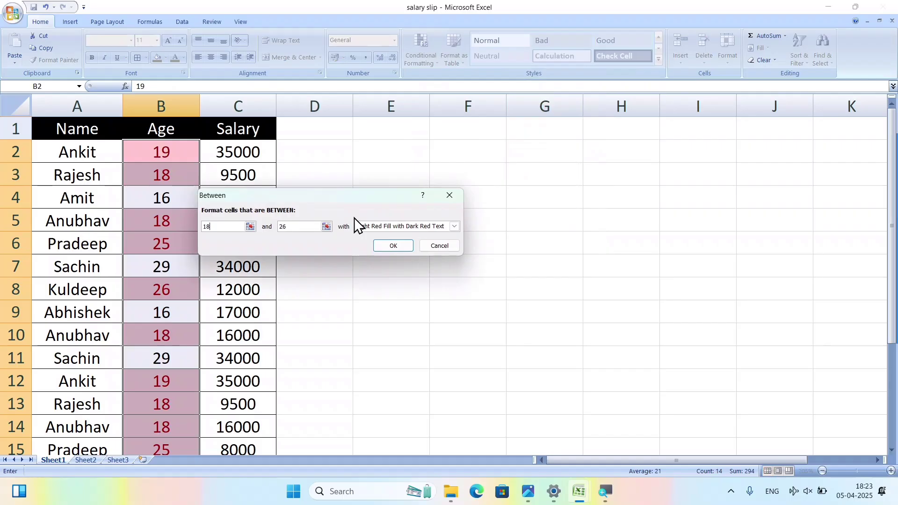
key("Tab")
type("20")
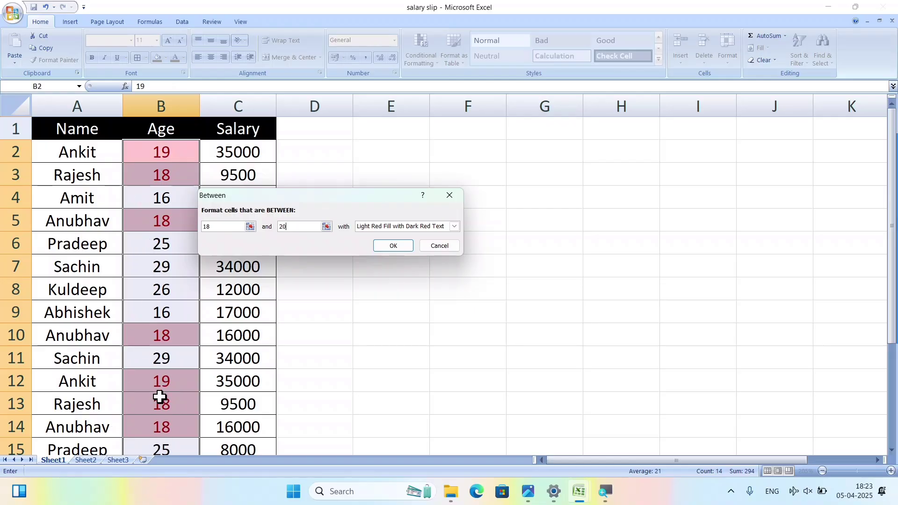
left_click(375, 228)
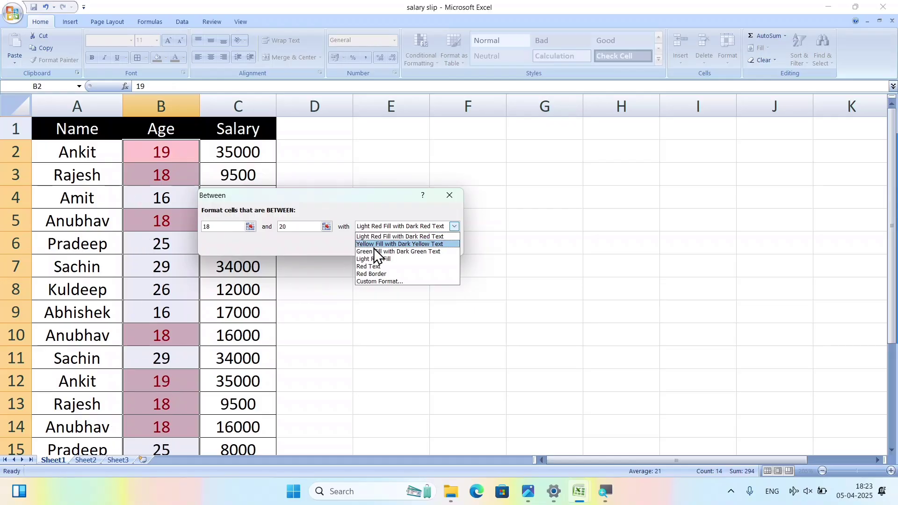
left_click(375, 243)
left_click(375, 228)
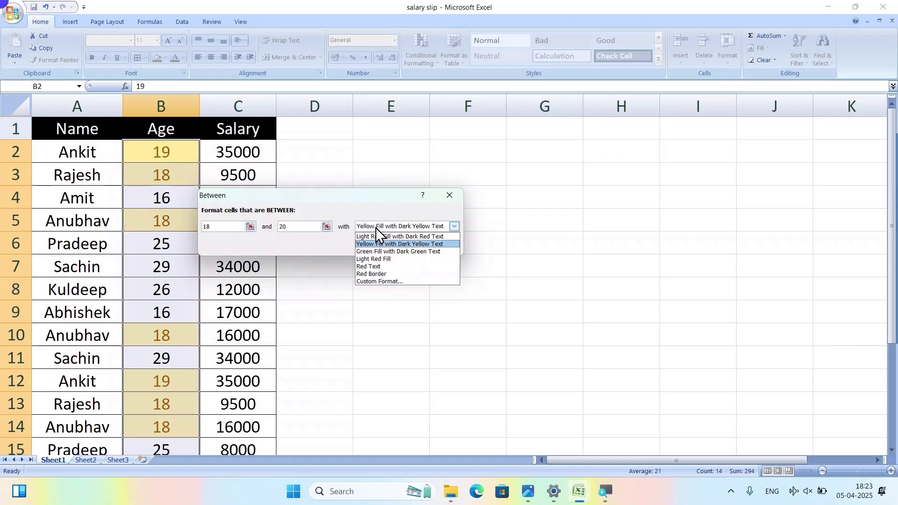
left_click(377, 251)
Cancel the Between rule, try an Equal To rule and cancel it, then reopen Highlight Cells Rules.
left_click(427, 239)
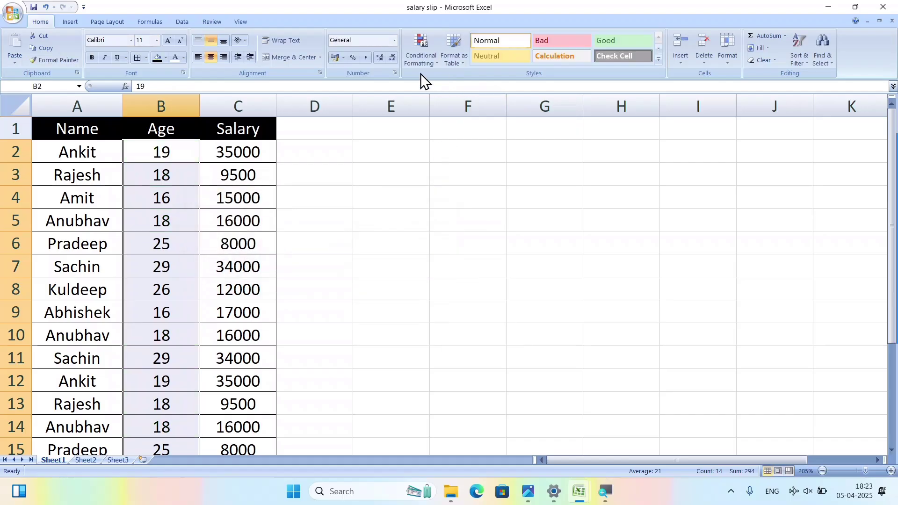
left_click(419, 61)
mouse_move(470, 81)
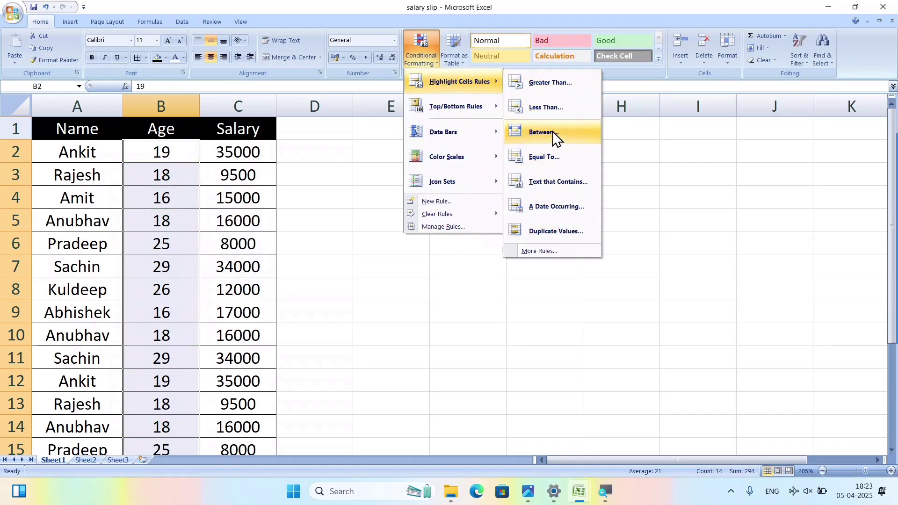
left_click(543, 155)
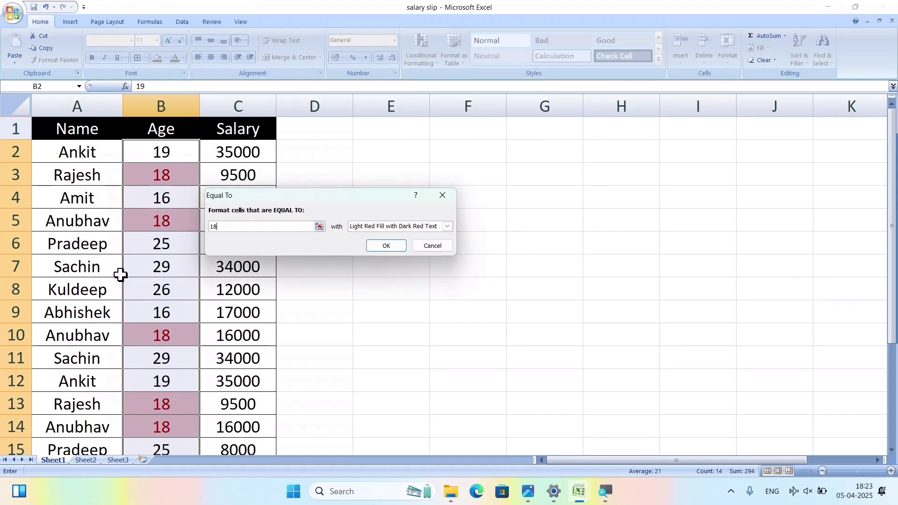
left_click(432, 246)
left_click(421, 52)
mouse_move(478, 80)
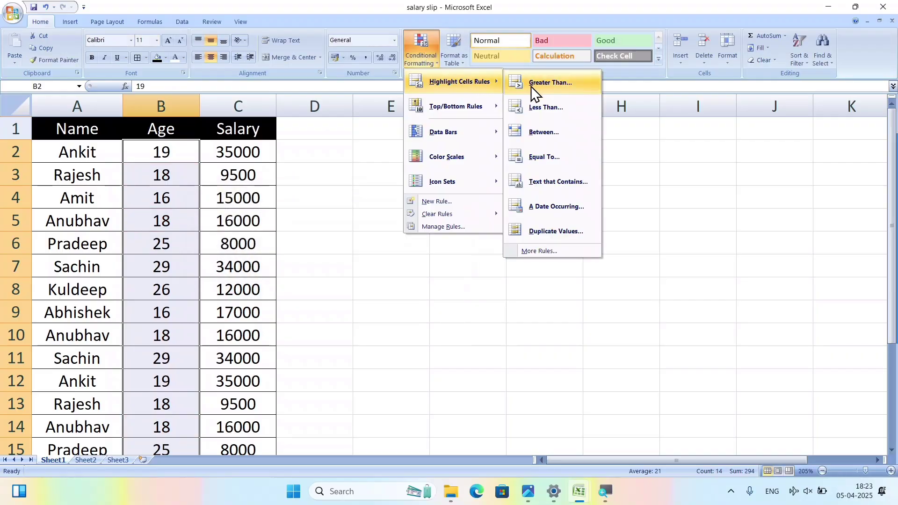
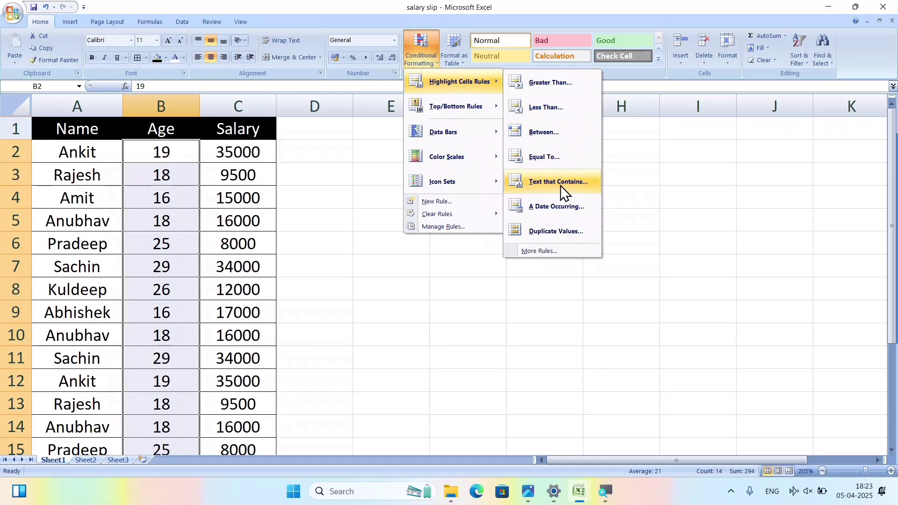
Select the table's data rows from row 2 and start a Text That Contains highlight rule.
left_click(341, 292)
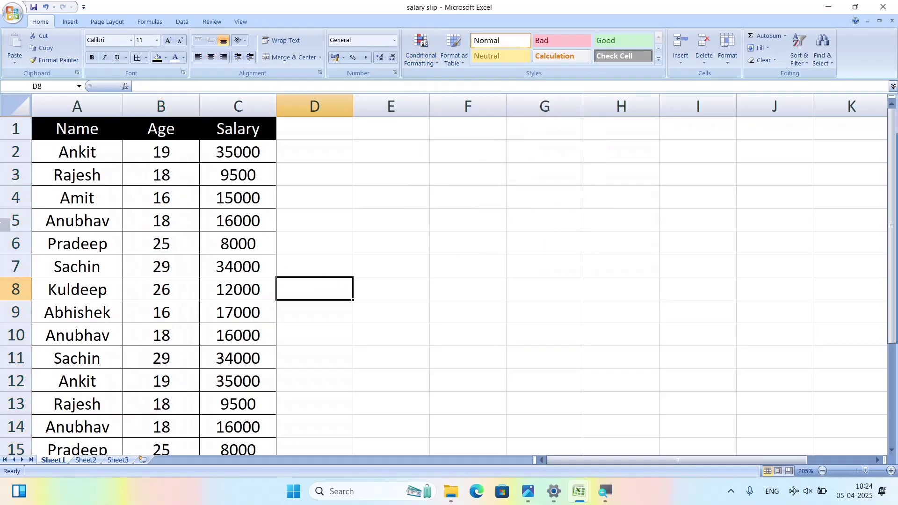
left_click_drag(60, 151, 237, 393)
scroll(143, 389, "up", 1)
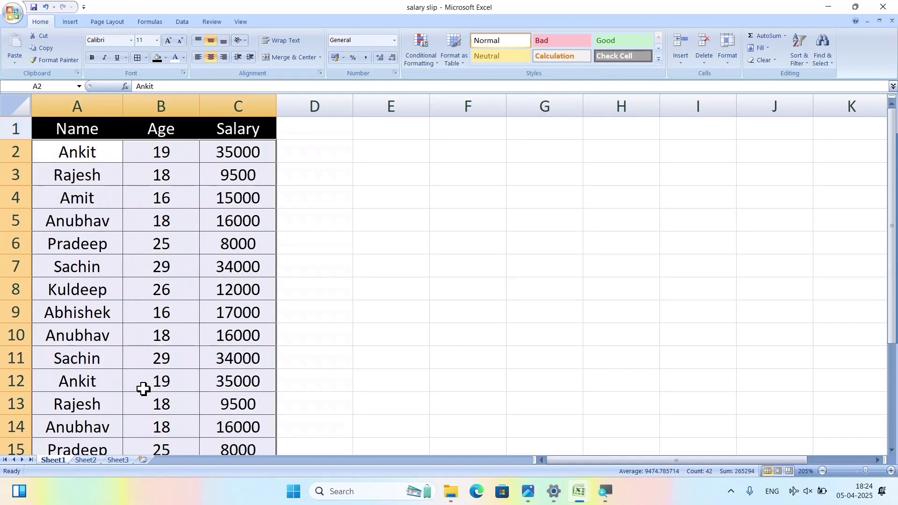
left_click(425, 53)
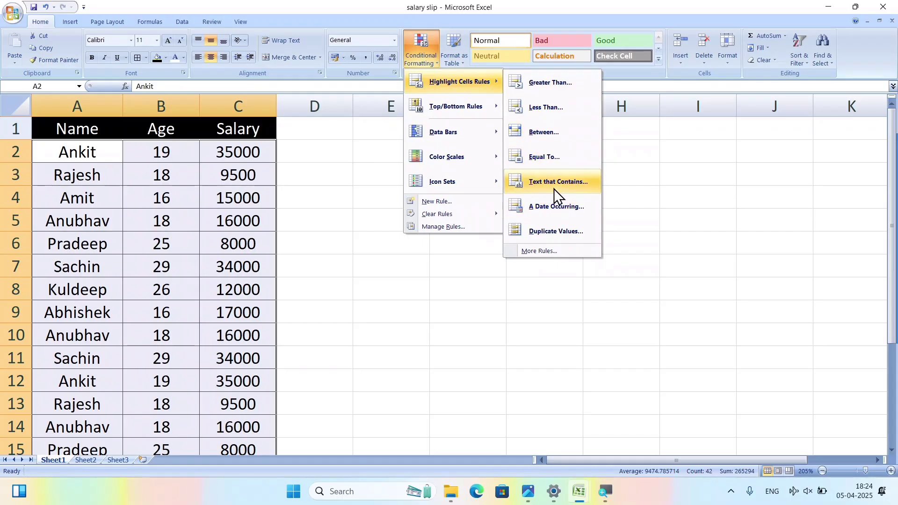
left_click(549, 186)
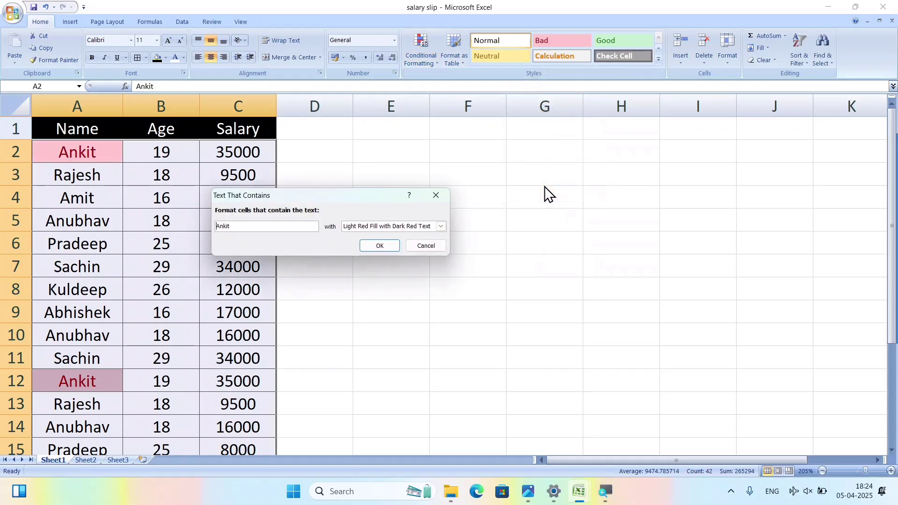
Preview highlighting cells containing 'anu', then cancel the rule.
key("Delete")
key("Delete")
key("Delete")
key("Delete")
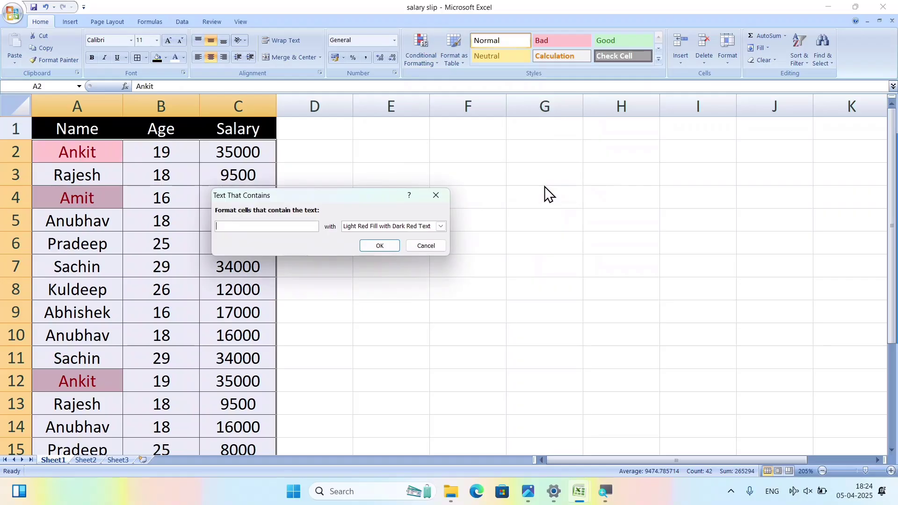
type("anubhav")
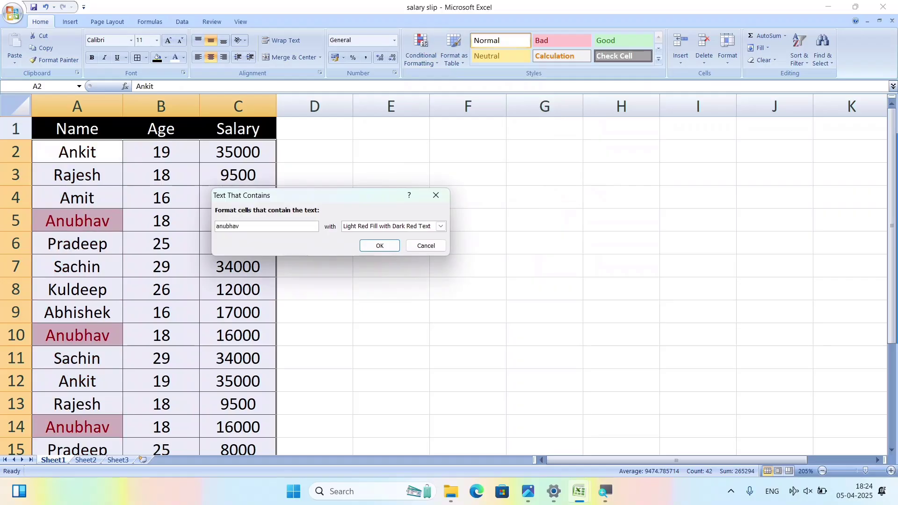
scroll(73, 328, "down", 3)
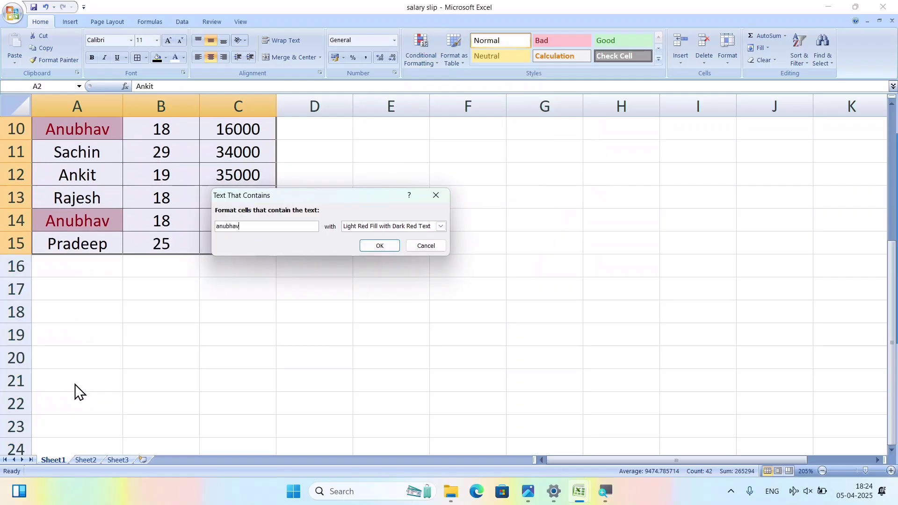
scroll(75, 384, "up", 3)
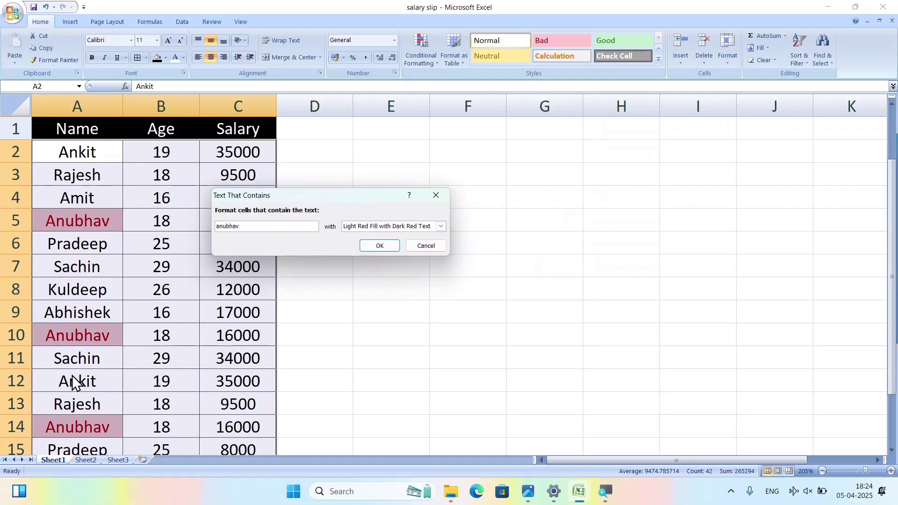
left_click(426, 246)
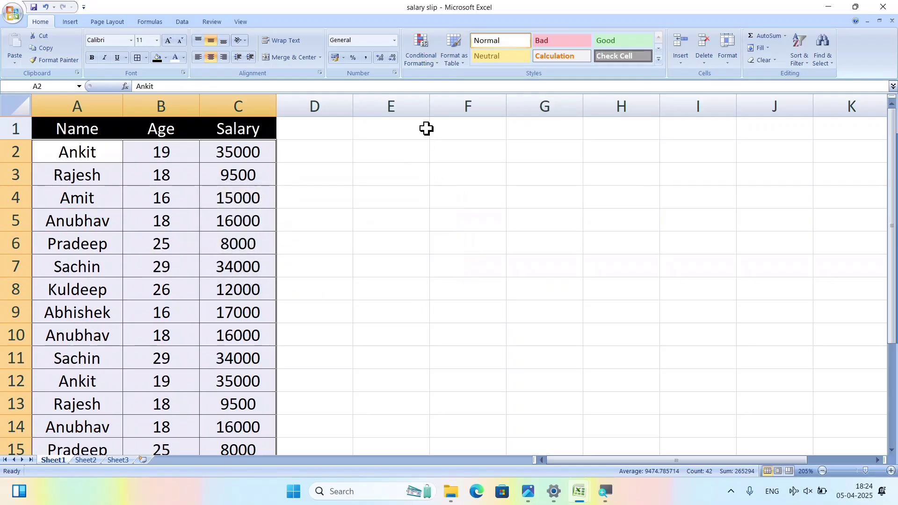
Reopen the Conditional Formatting menu, then dismiss it and select a blank cell.
left_click(432, 65)
mouse_move(473, 81)
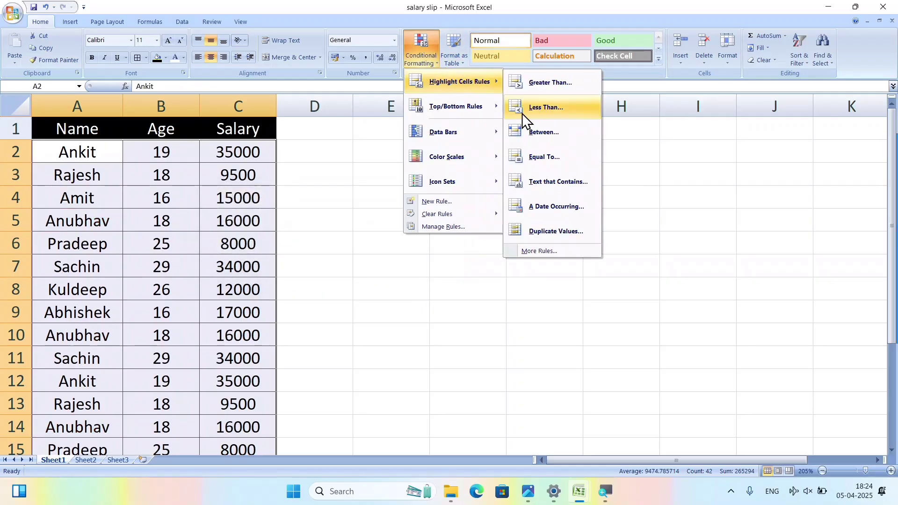
left_click(460, 298)
left_click(457, 271)
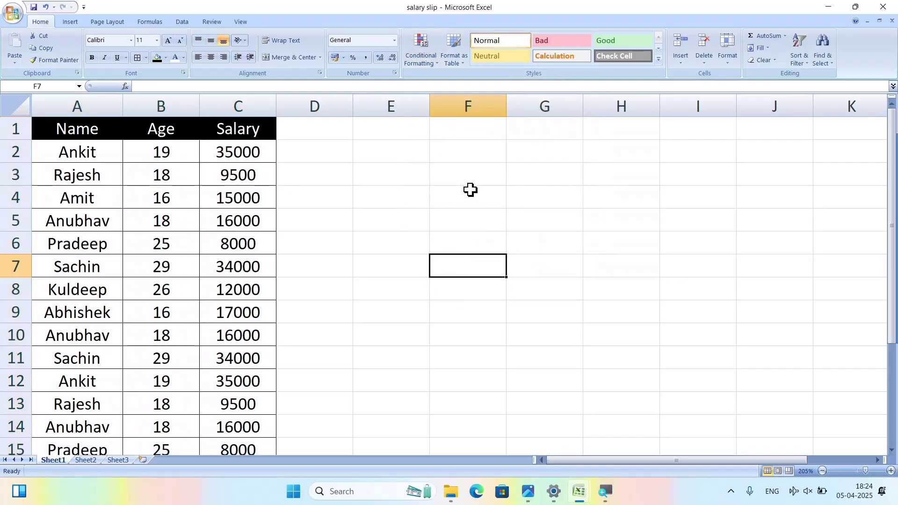
Enter 25-03-2025 in E2 and fill the date series down to row 15.
left_click(406, 150)
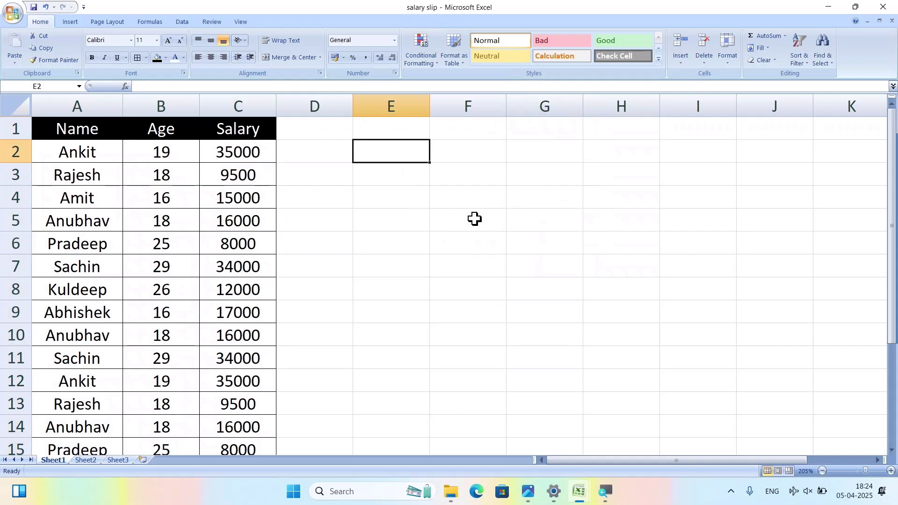
type("01-")
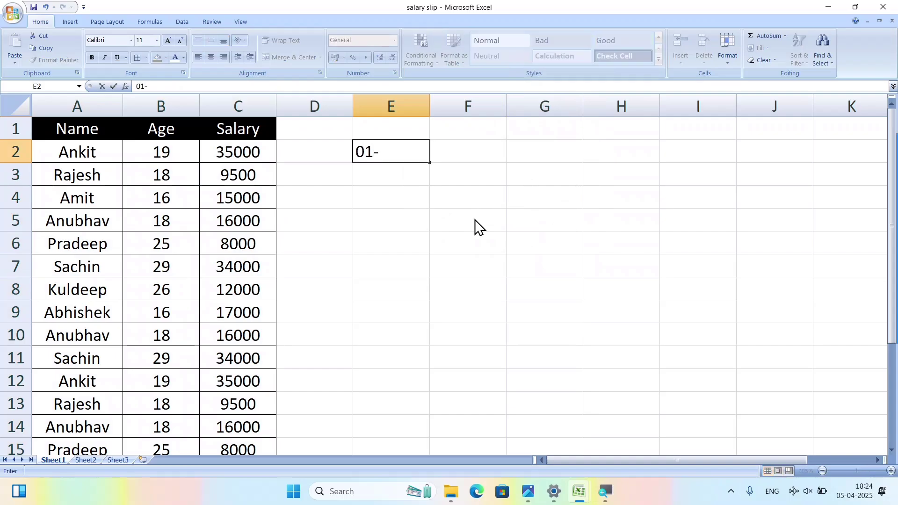
key("BackSpace")
type("25-03-")
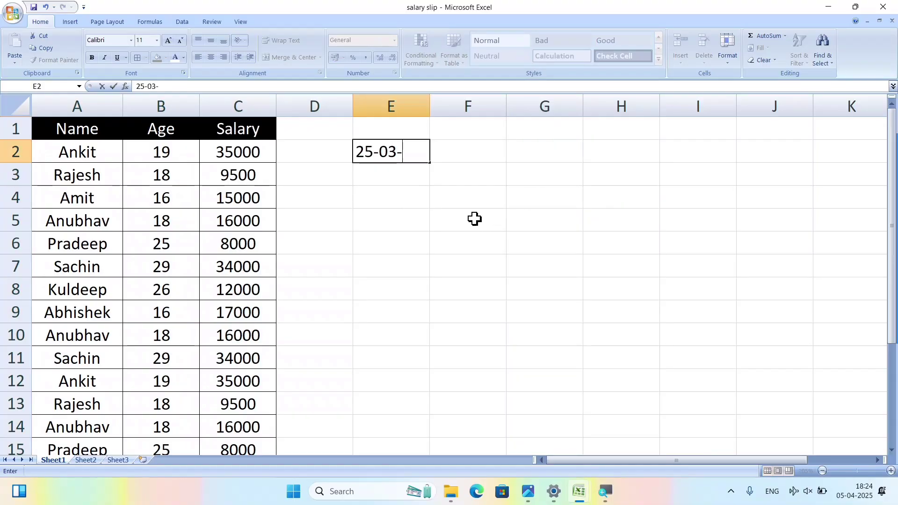
type("2025")
key("Return")
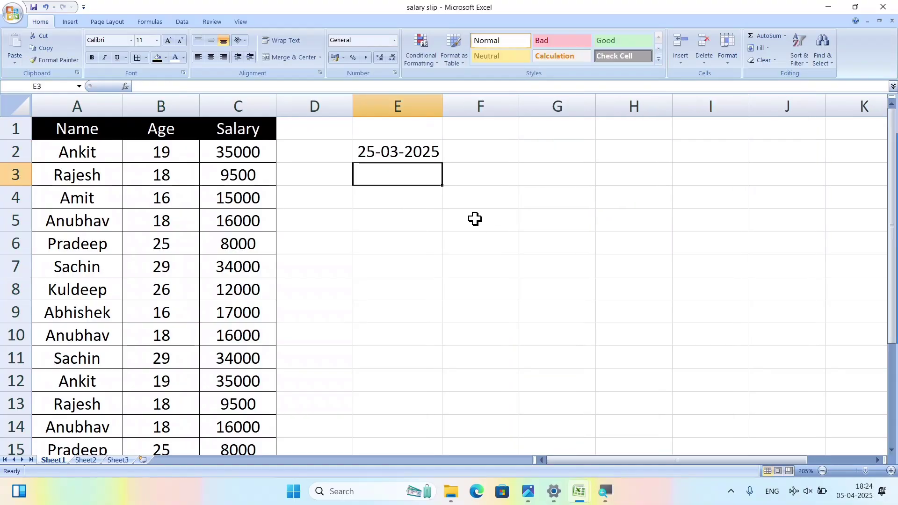
left_click(434, 158)
left_click_drag(444, 162, 469, 413)
Start an A Date Occurring rule, move its dialog aside, and switch the period from Today to Tomorrow.
scroll(428, 333, "up", 1)
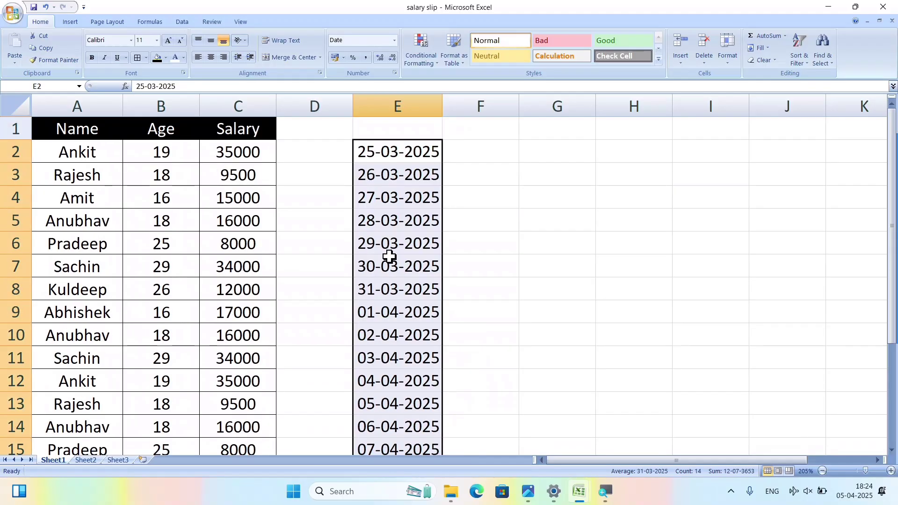
left_click(425, 60)
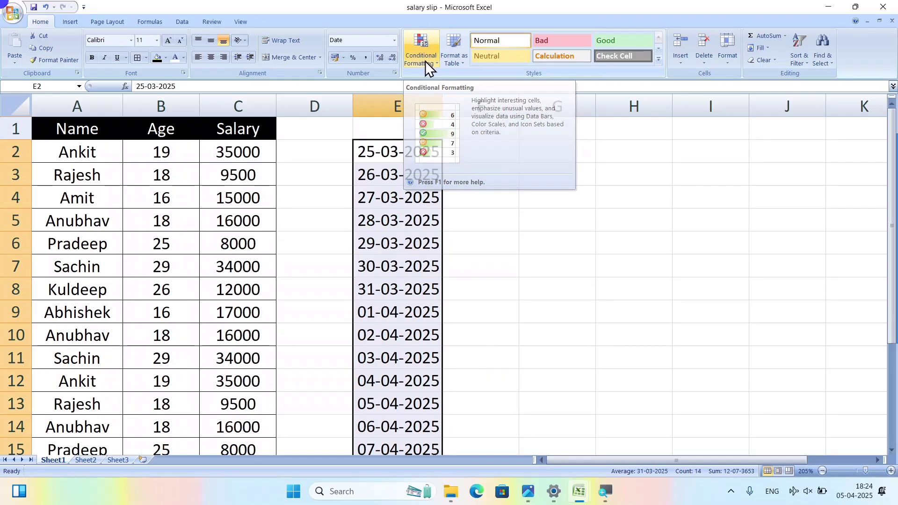
mouse_move(452, 82)
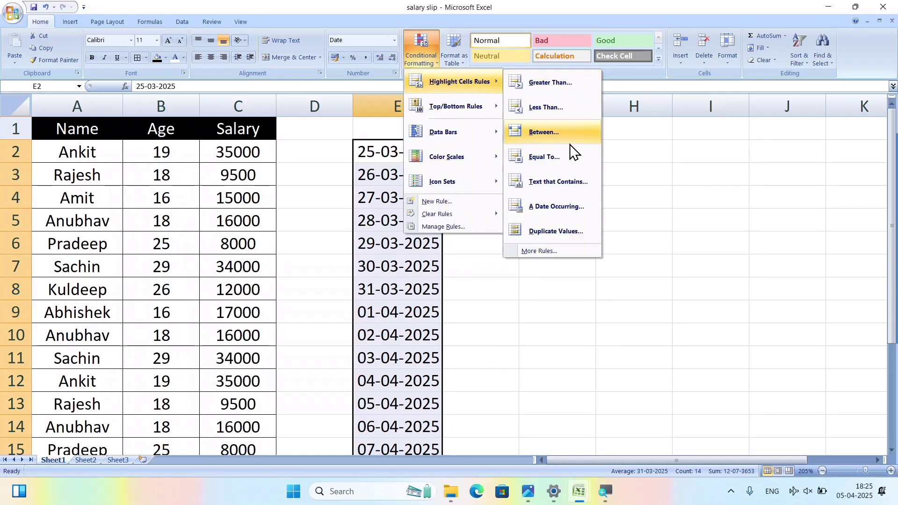
left_click(550, 207)
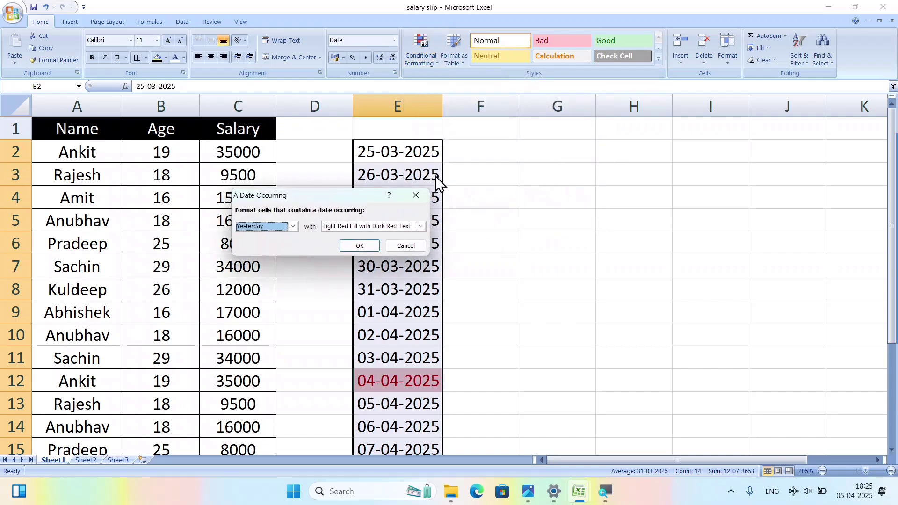
left_click_drag(344, 193, 585, 135)
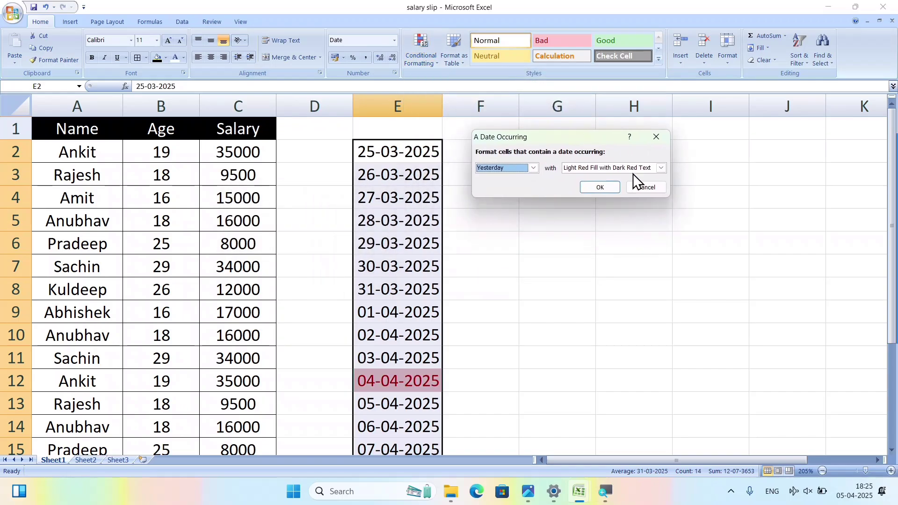
left_click(534, 168)
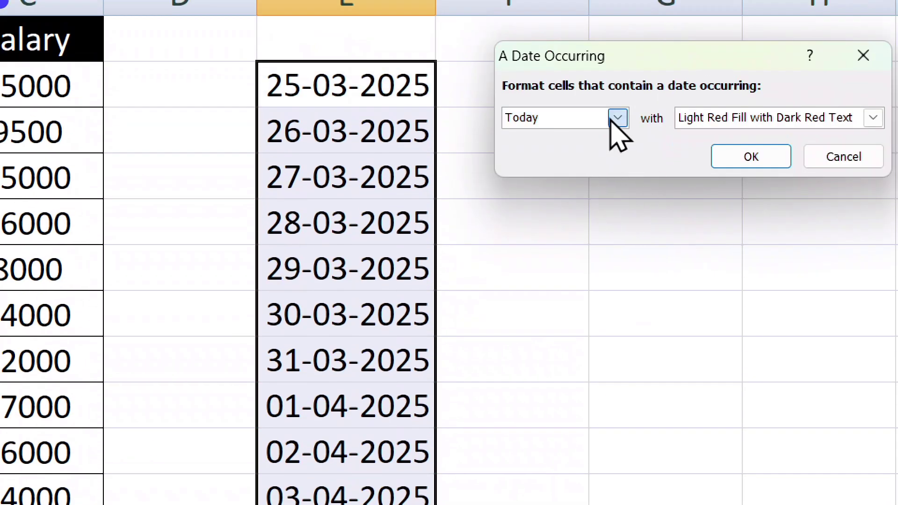
left_click(617, 118)
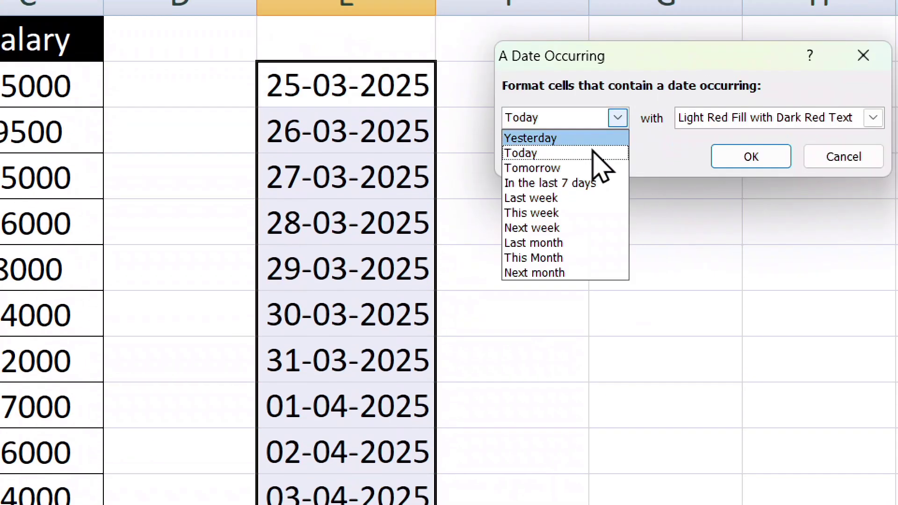
left_click(580, 168)
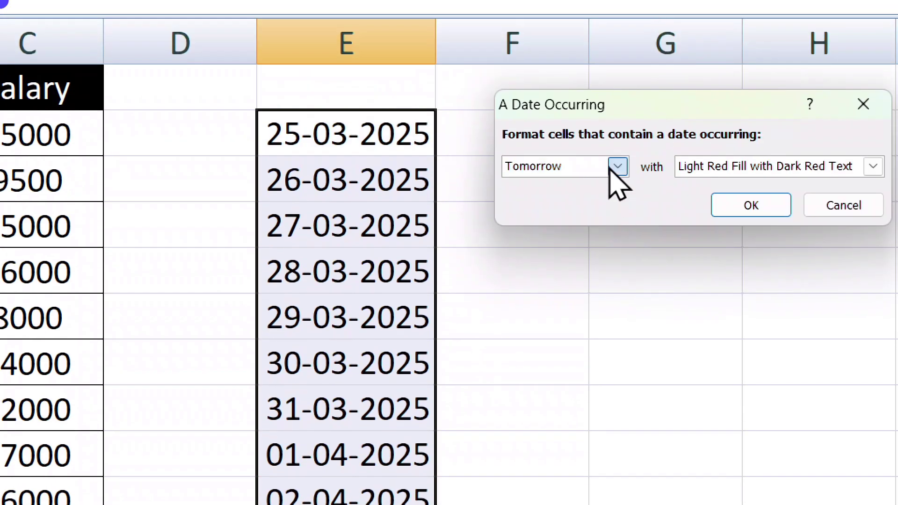
Preview the Last 7 Days, Last Week, Last Month and This Month date periods.
left_click(618, 167)
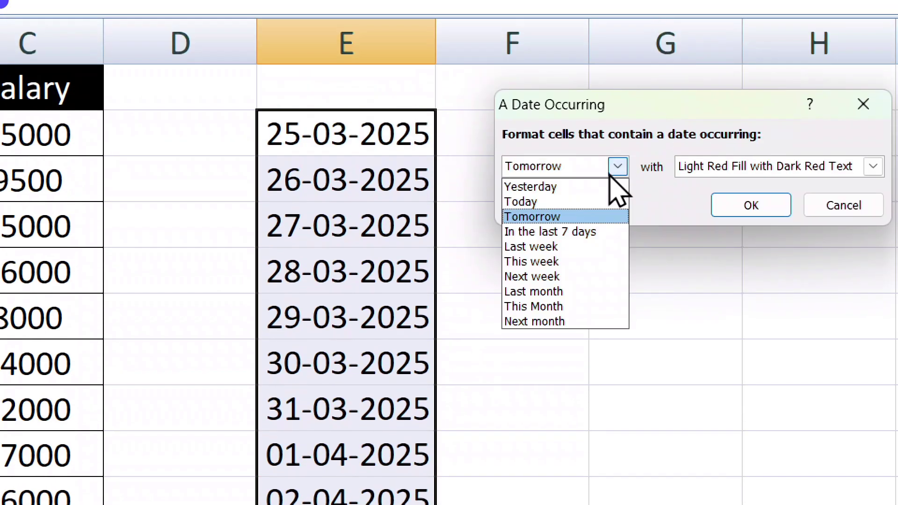
left_click(569, 232)
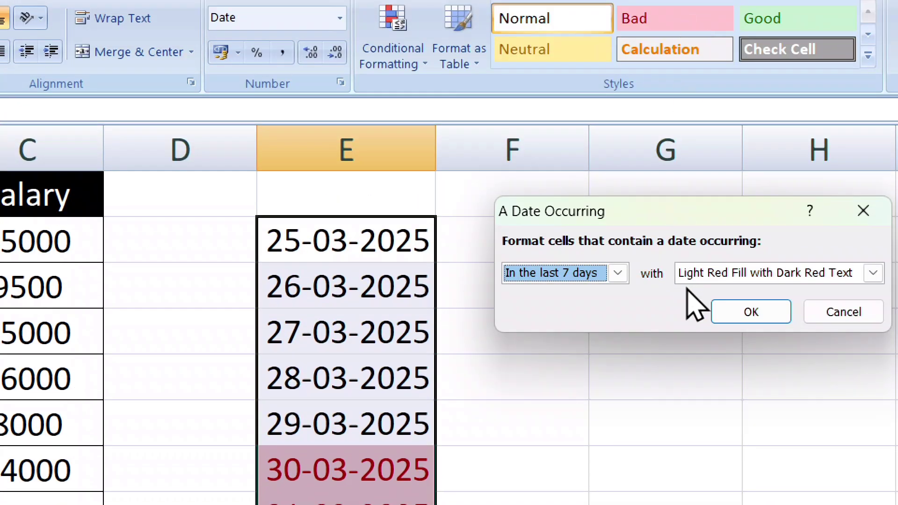
left_click(624, 281)
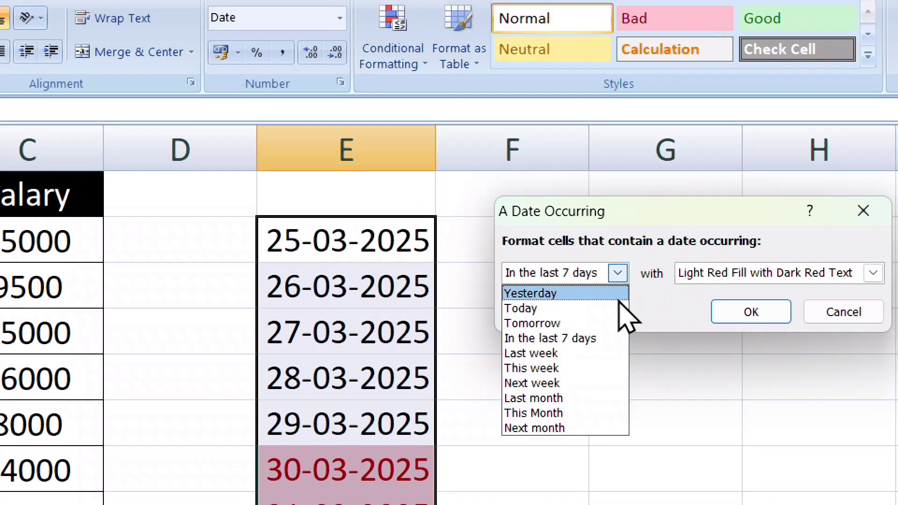
left_click(578, 354)
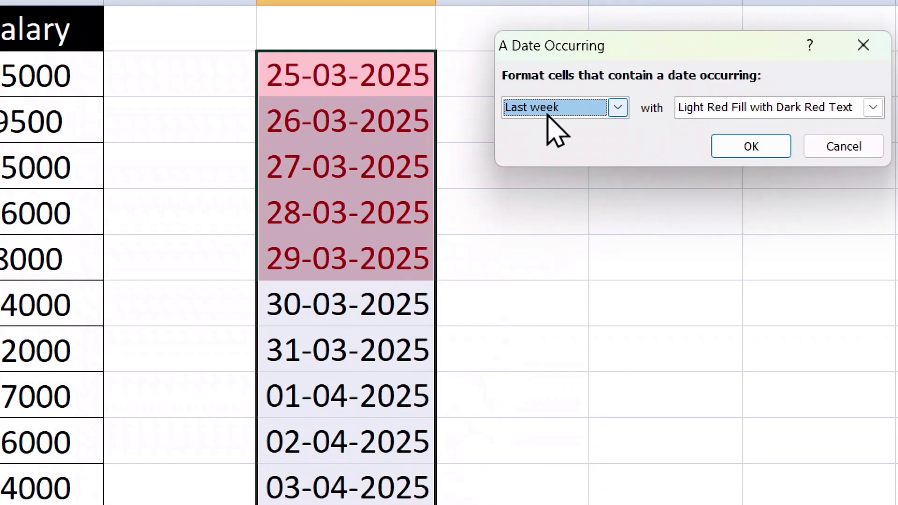
left_click(576, 107)
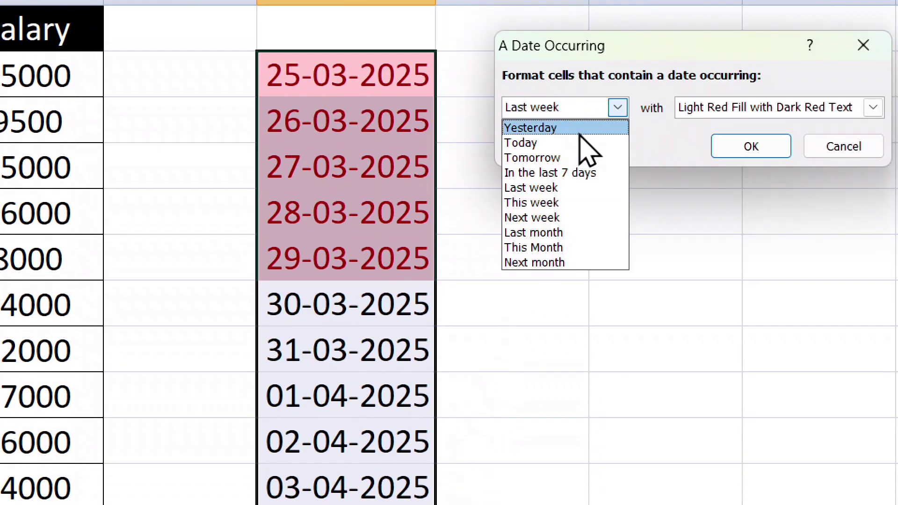
left_click(531, 234)
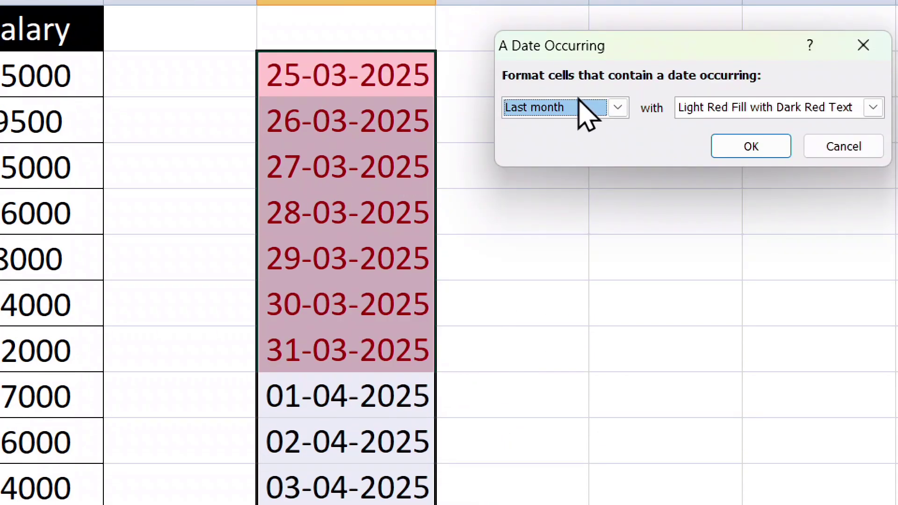
left_click(610, 109)
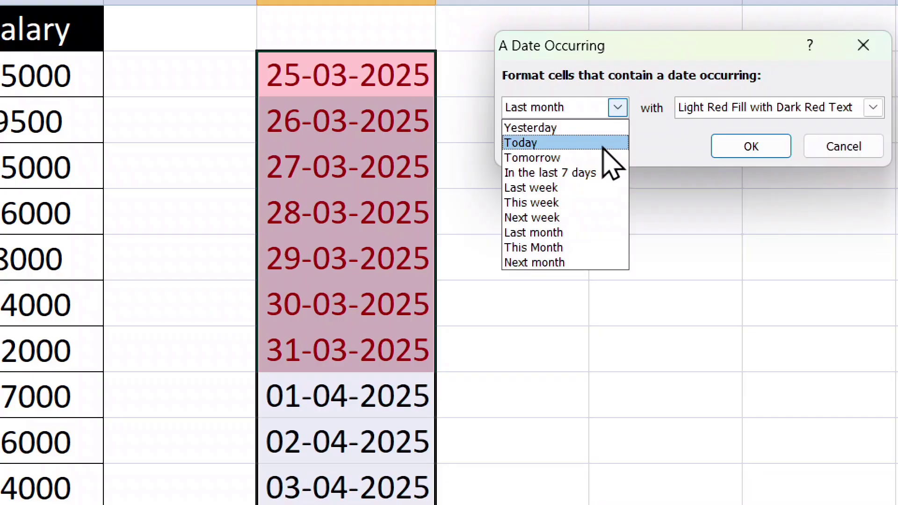
left_click(538, 247)
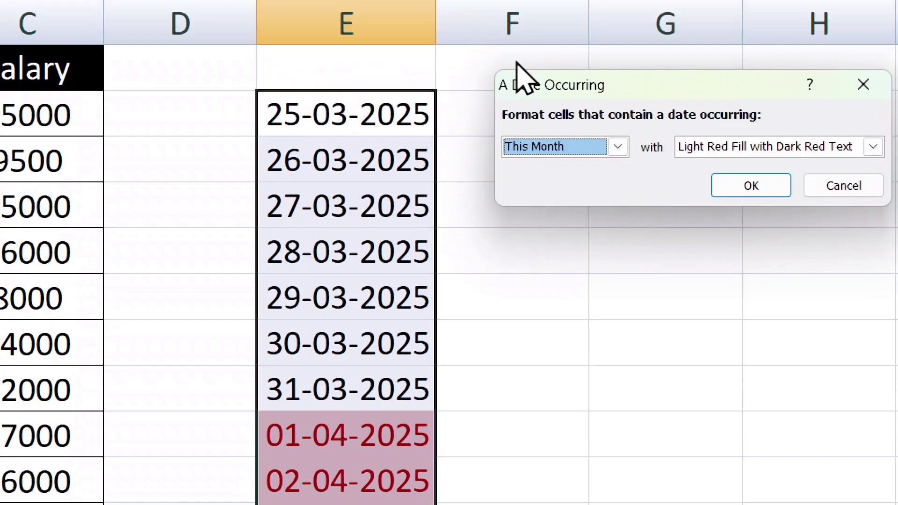
Keep This Month, cancel the rule, then open and dismiss the Conditional Formatting menu.
left_click(591, 147)
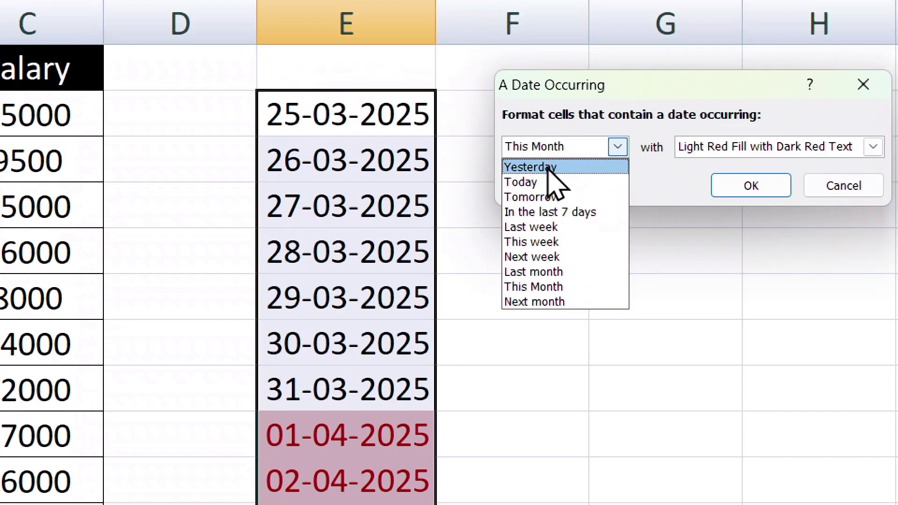
left_click(812, 189)
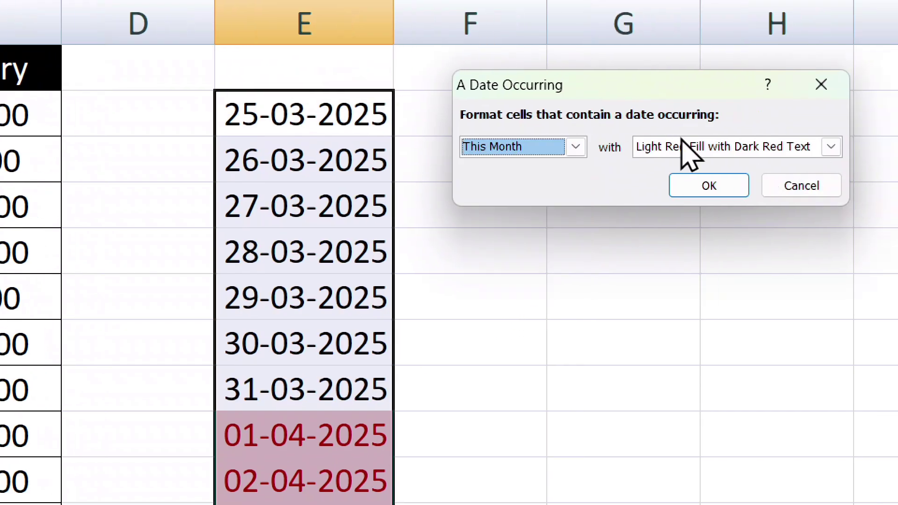
left_click(795, 187)
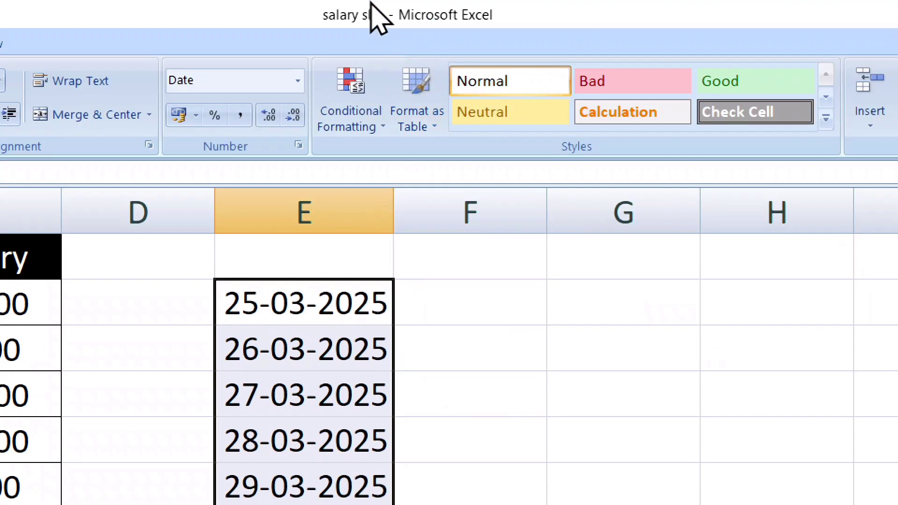
left_click(360, 131)
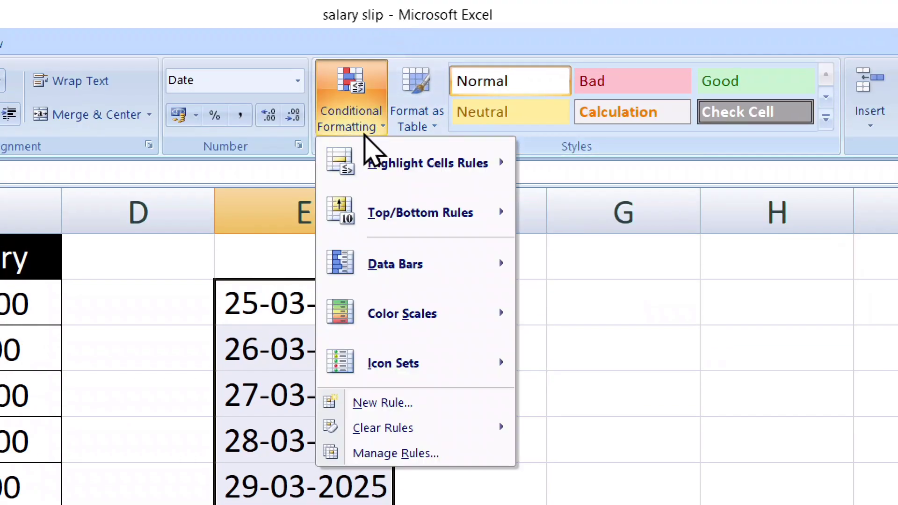
mouse_move(445, 170)
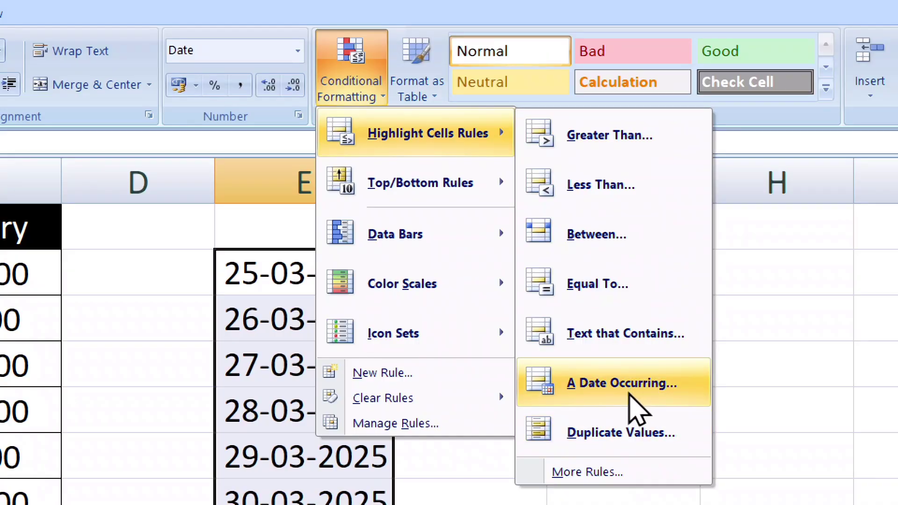
left_click(821, 333)
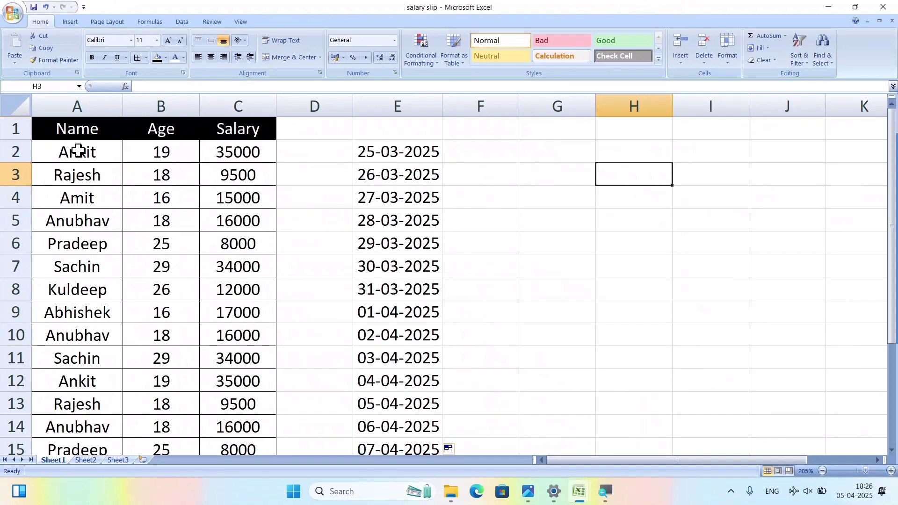
left_click_drag(76, 149, 261, 443)
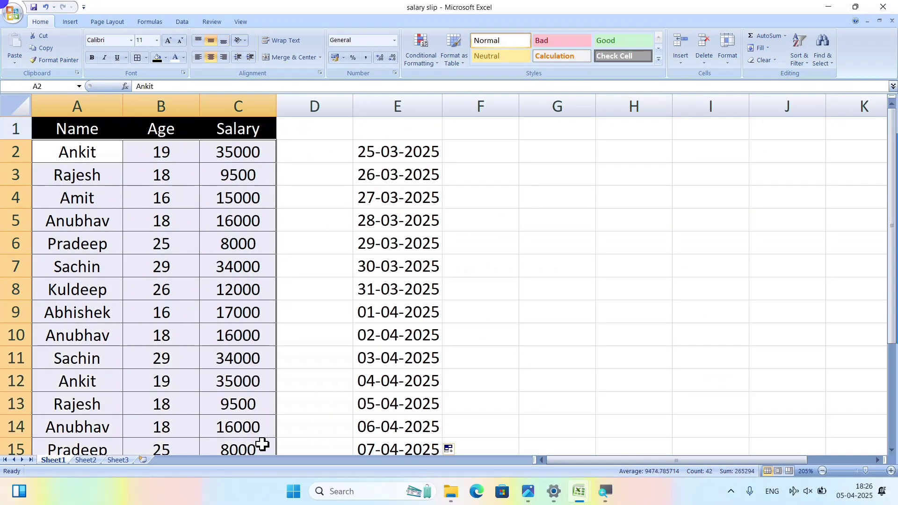
left_click(427, 63)
mouse_move(462, 81)
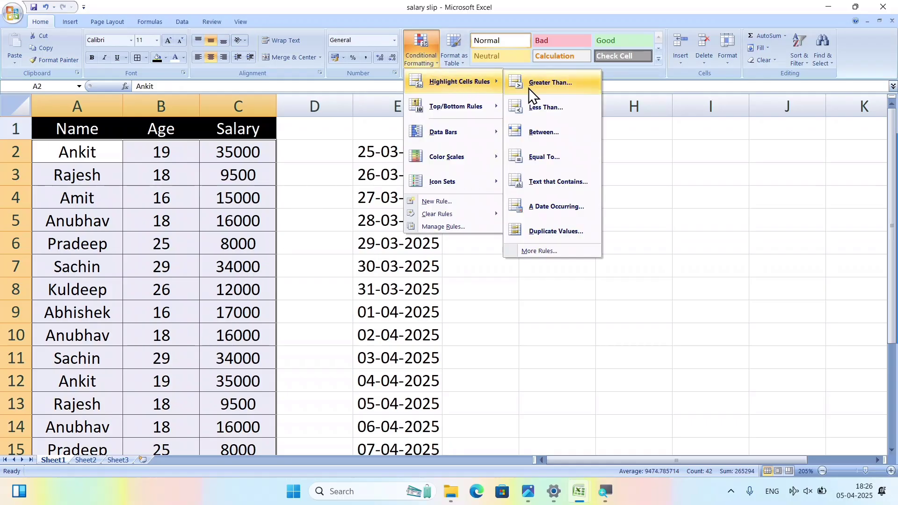
left_click(551, 231)
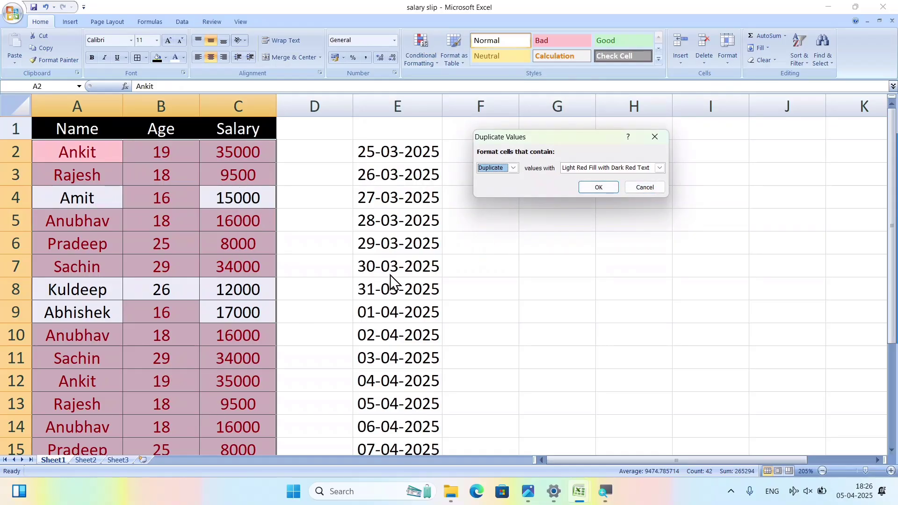
left_click(645, 187)
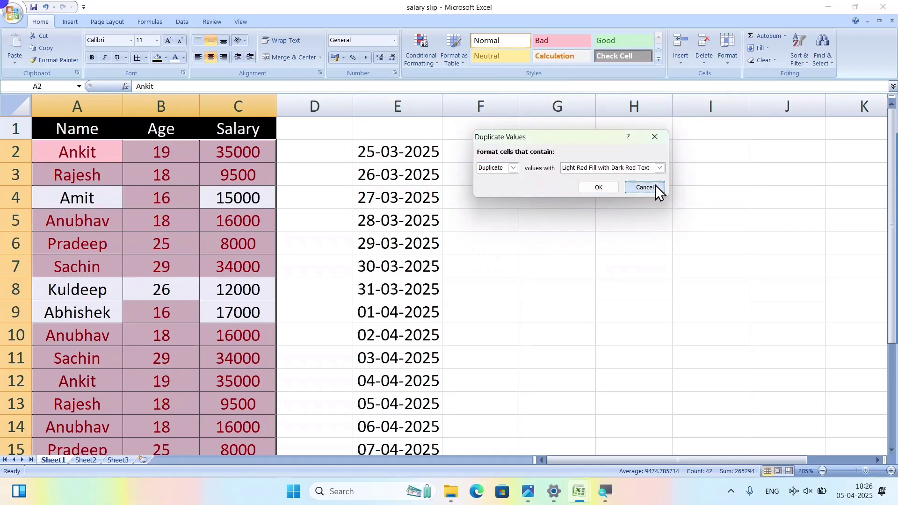
left_click_drag(48, 150, 76, 447)
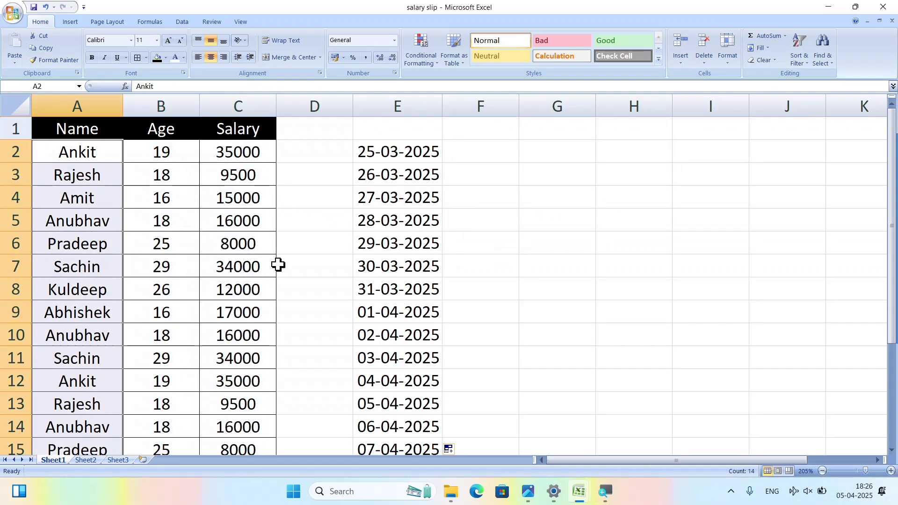
left_click(428, 62)
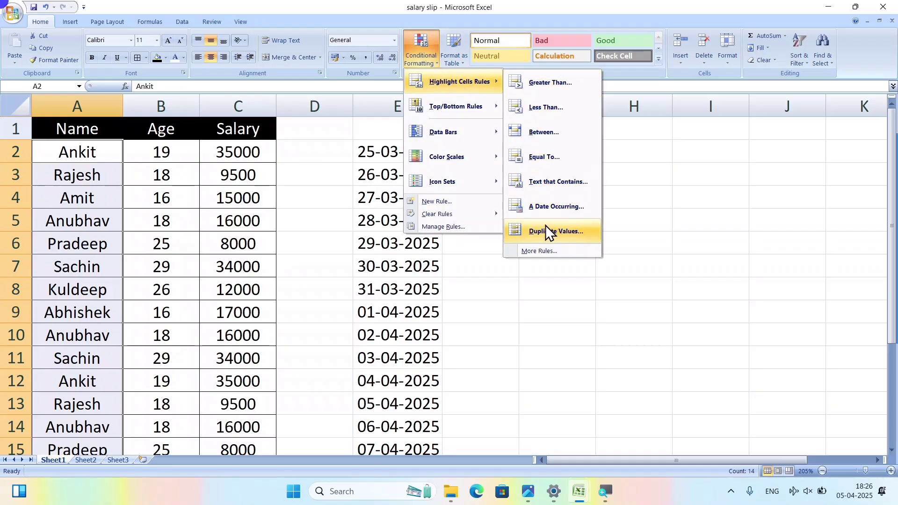
left_click(545, 228)
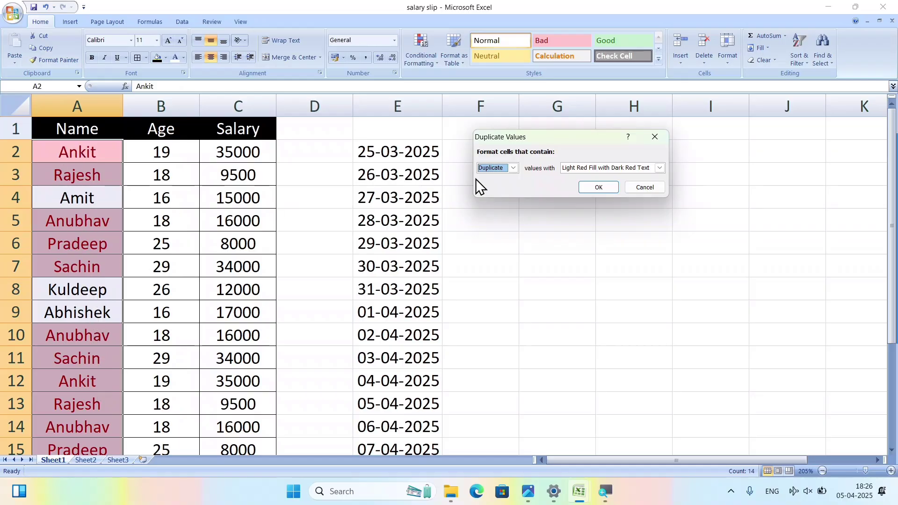
left_click(513, 168)
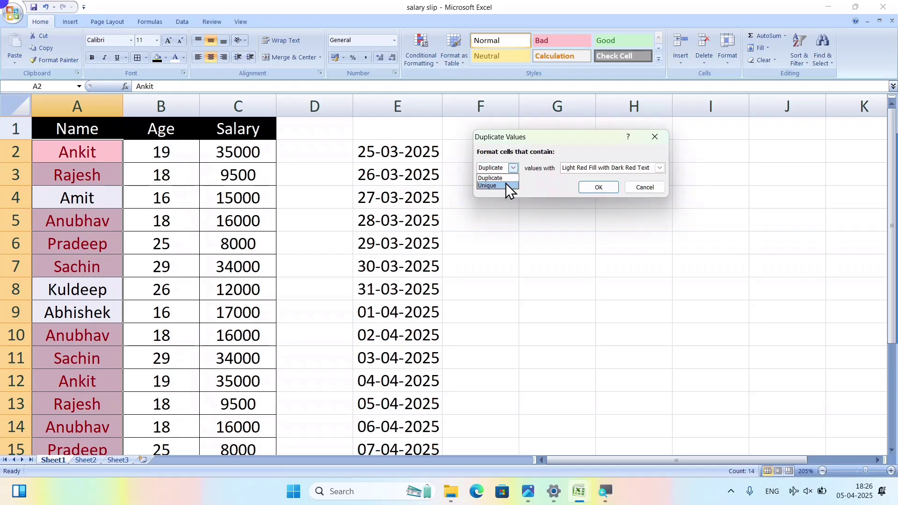
left_click(506, 185)
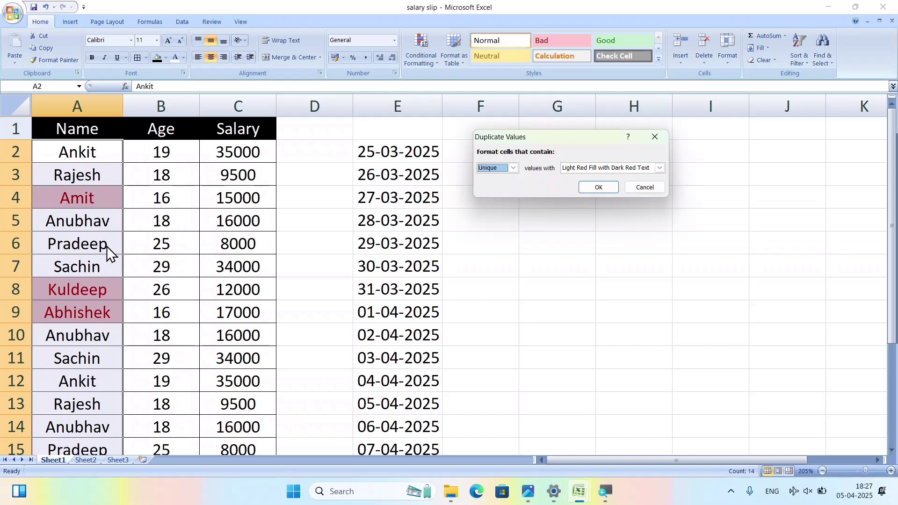
left_click(511, 169)
left_click(506, 176)
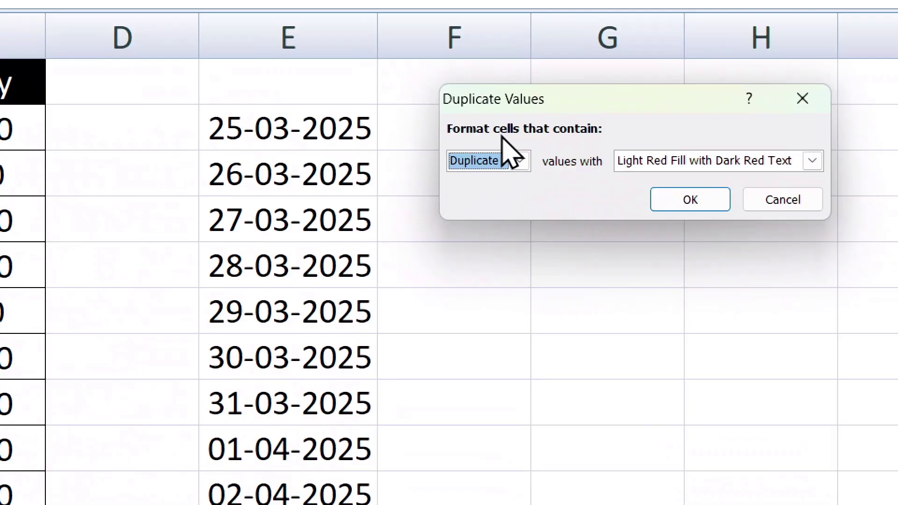
left_click(520, 164)
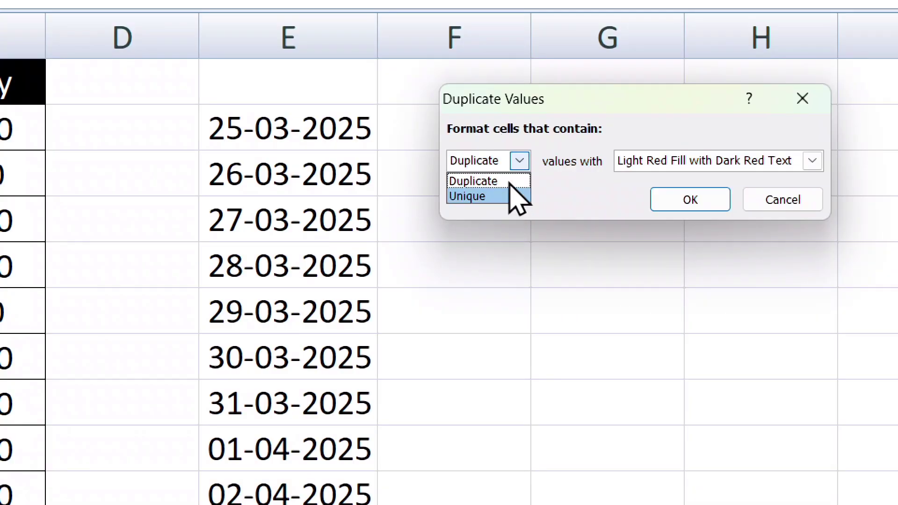
left_click(771, 200)
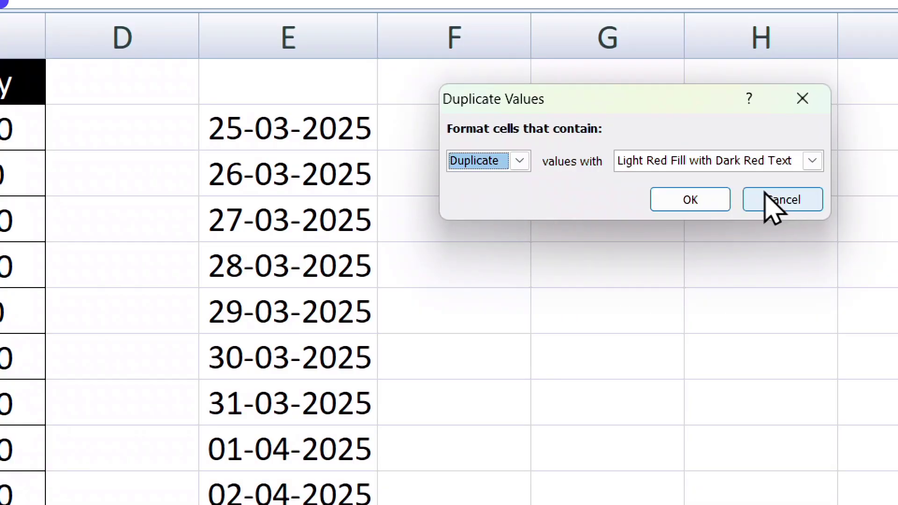
left_click(772, 200)
scroll(38, 195, "down", 4)
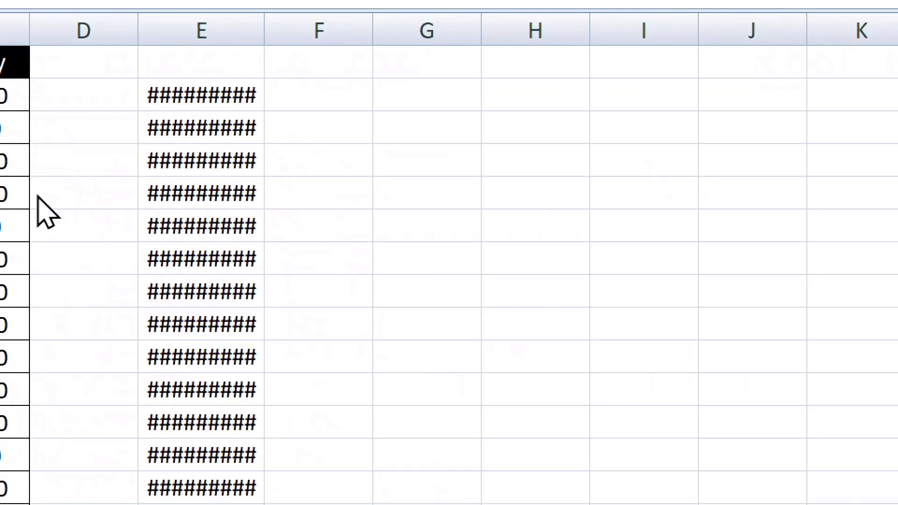
scroll(37, 196, "up", 2)
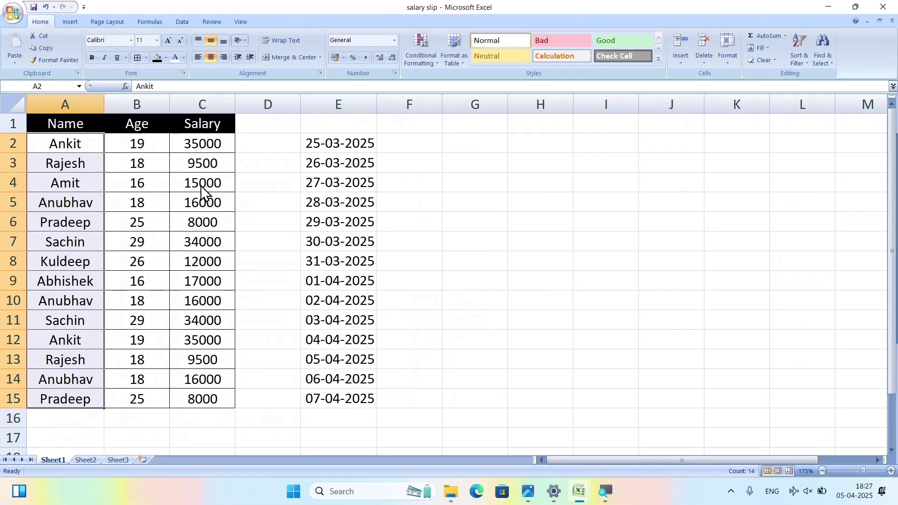
left_click(419, 55)
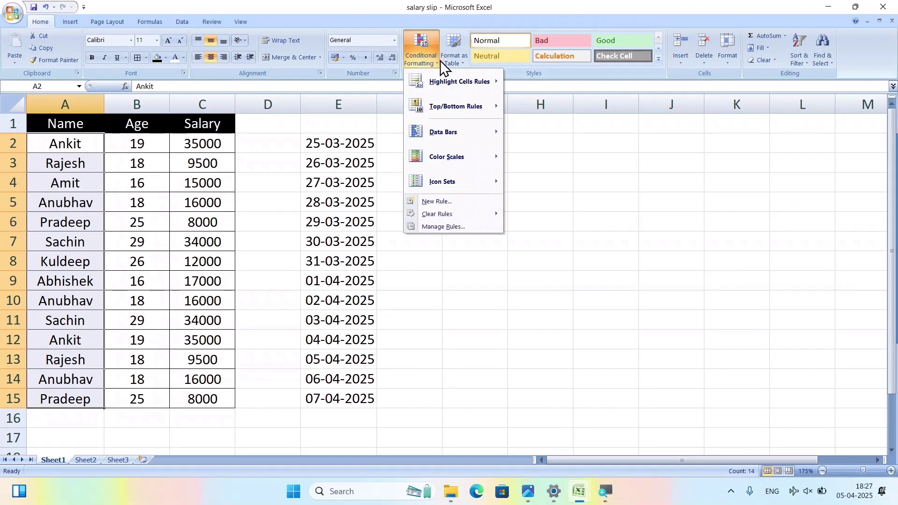
mouse_move(460, 103)
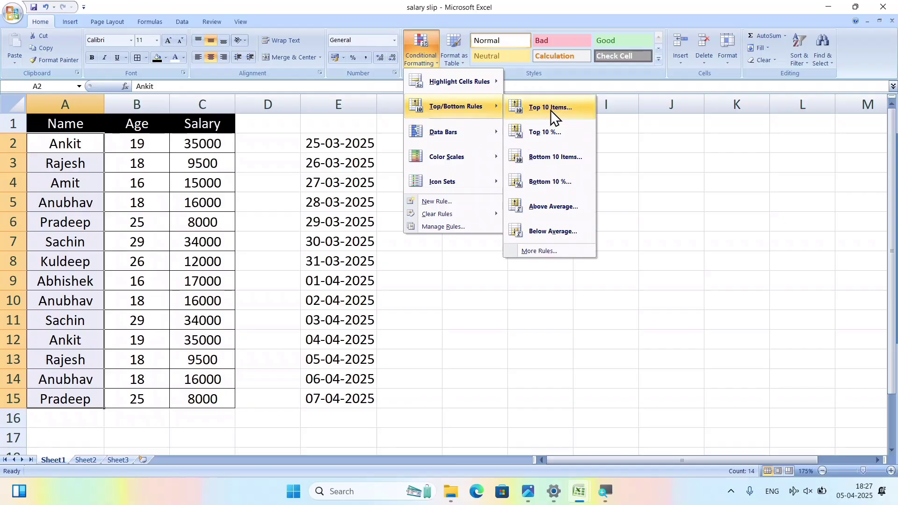
left_click(263, 197)
left_click_drag(164, 144, 163, 402)
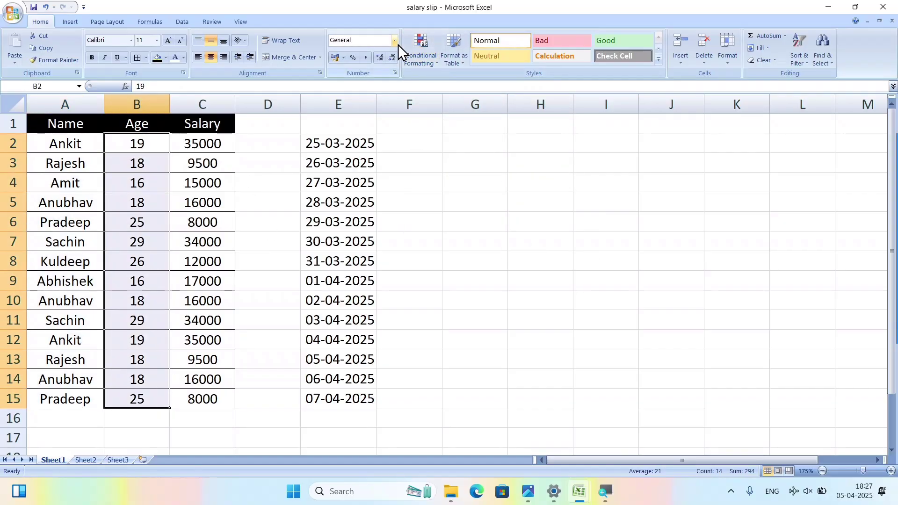
left_click(421, 53)
mouse_move(466, 106)
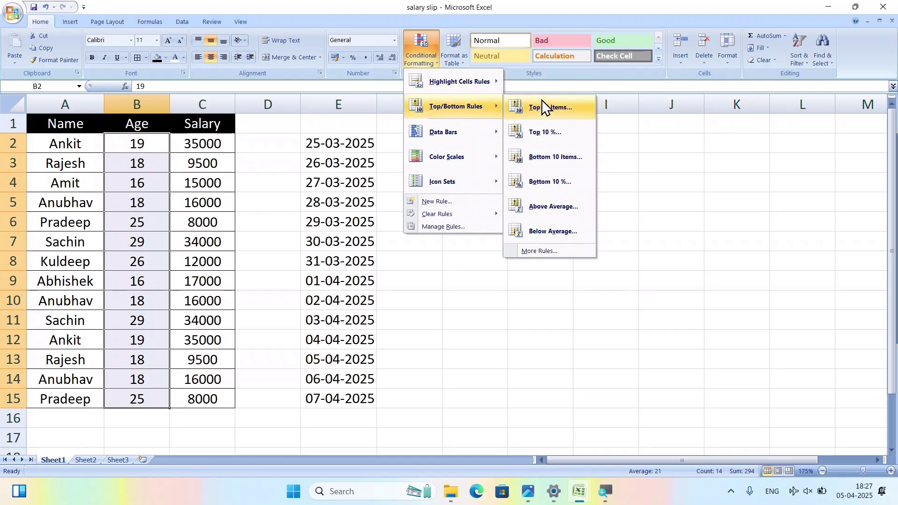
left_click(550, 107)
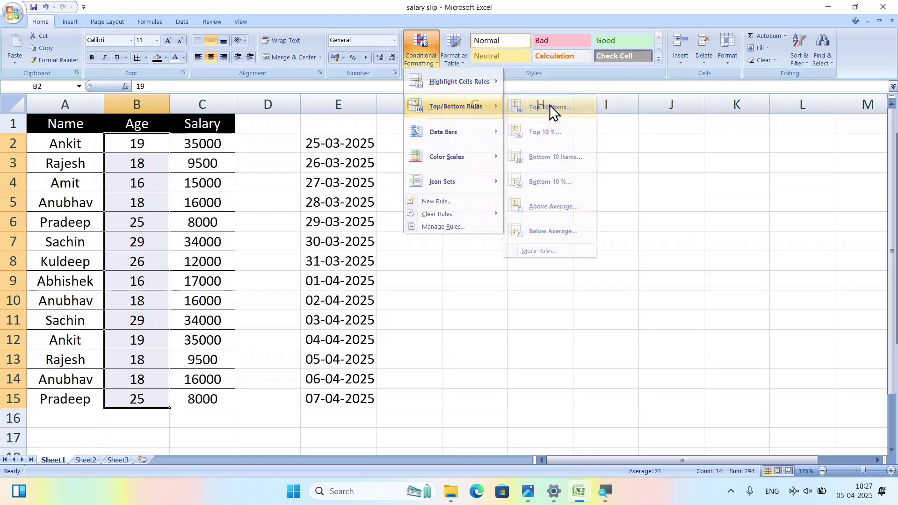
left_click(627, 188)
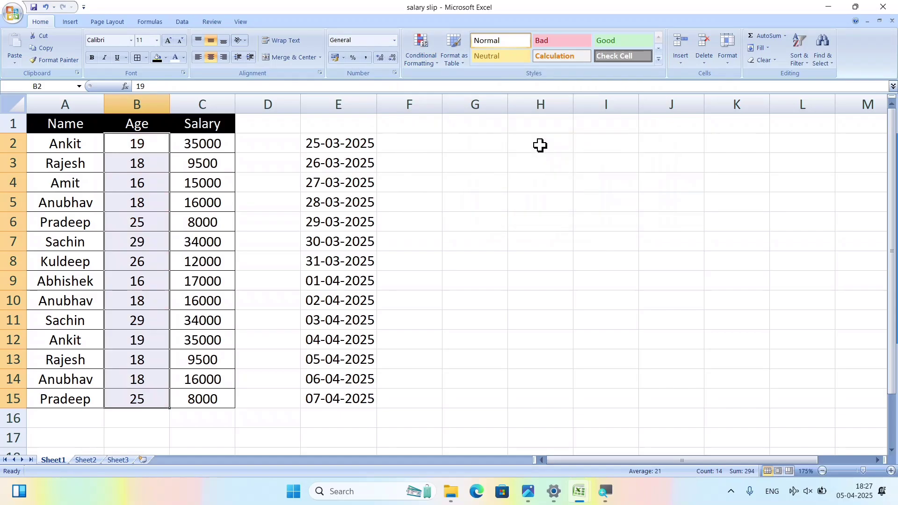
Preview the Top/Bottom Rules and then the blue Data Bars styles on ages B2:B15.
left_click(418, 58)
mouse_move(486, 106)
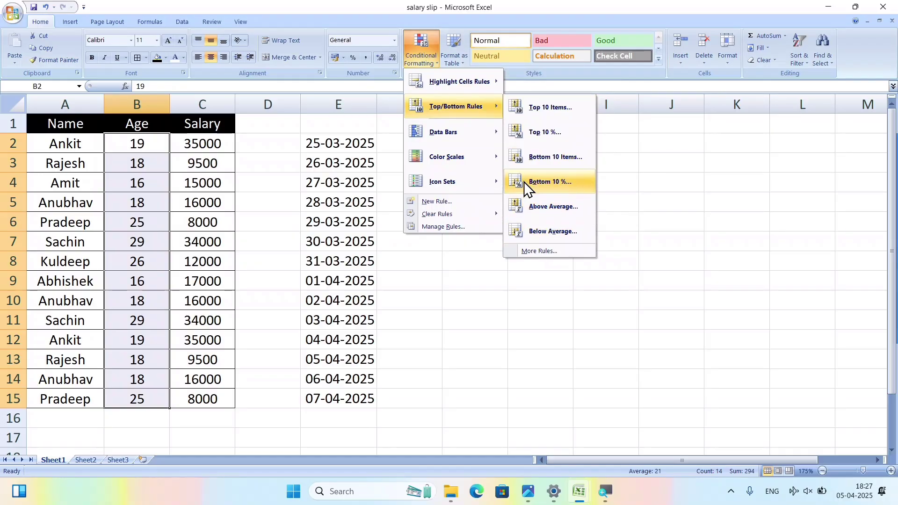
mouse_move(434, 131)
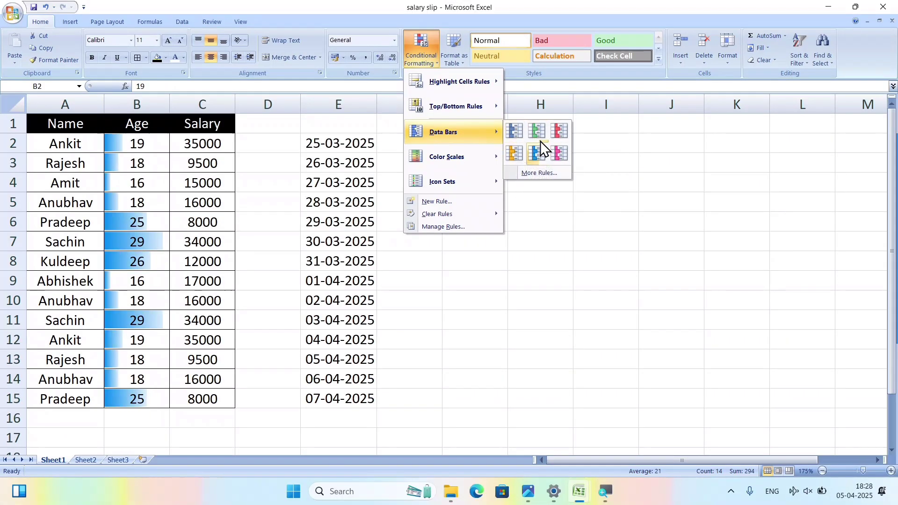
Preview the Red - Yellow - Green colour scale on the Age values B2:B15.
mouse_move(473, 156)
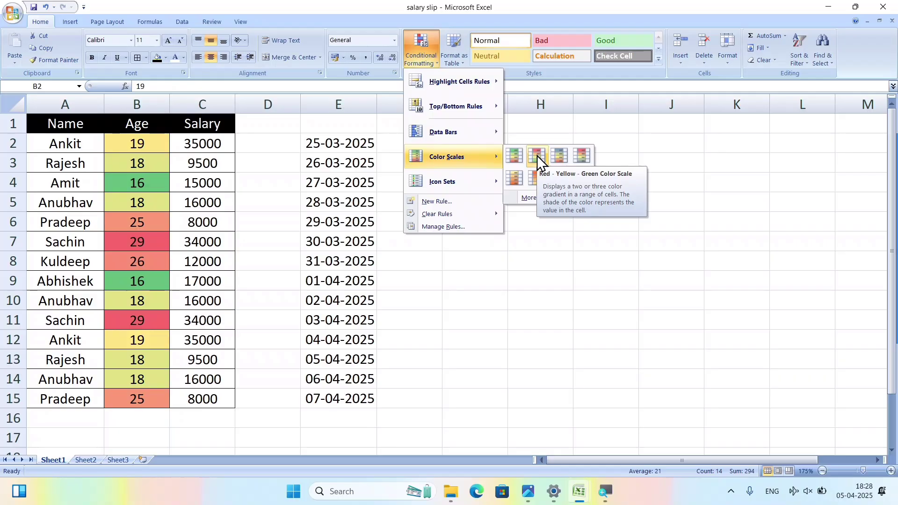
Apply the Red - Yellow - Green colour scale to the ages and deselect the range.
left_click(537, 155)
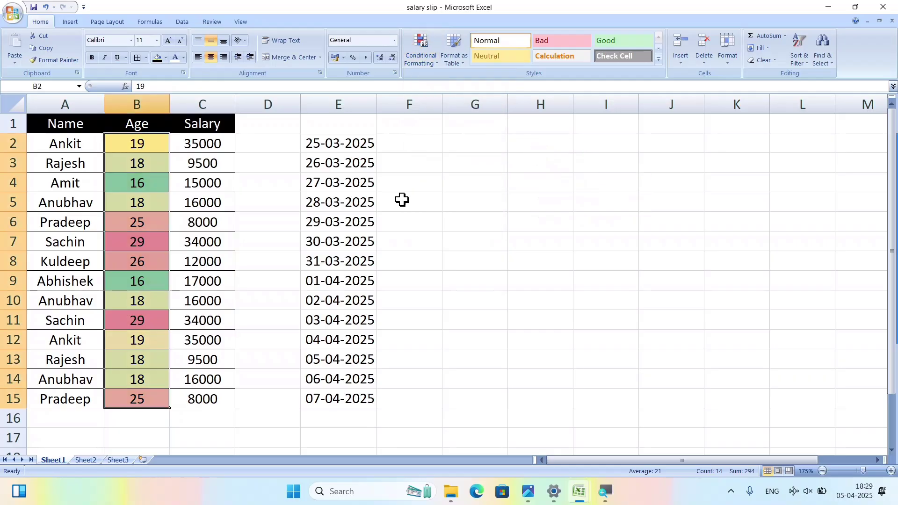
left_click(176, 182)
left_click(148, 177)
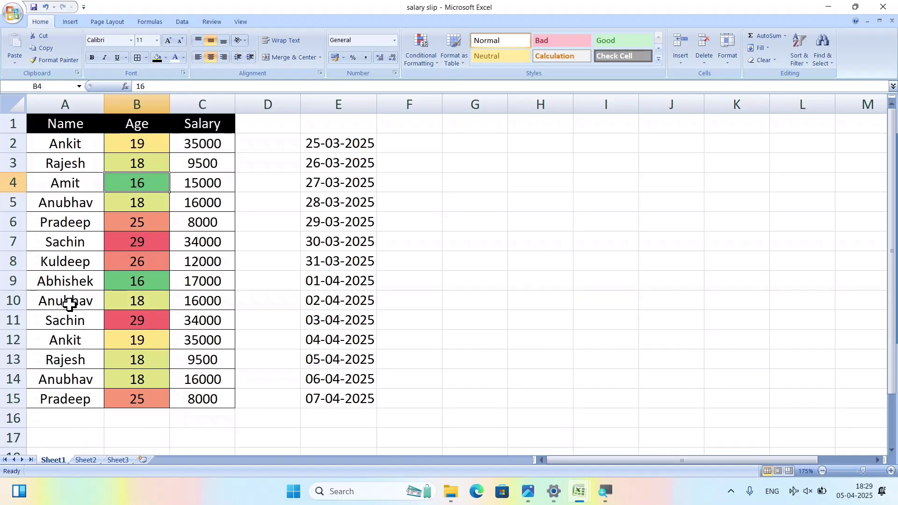
Change B13's age to 41, back to 18, then to 15, and reselect B2:B15.
left_click(158, 360)
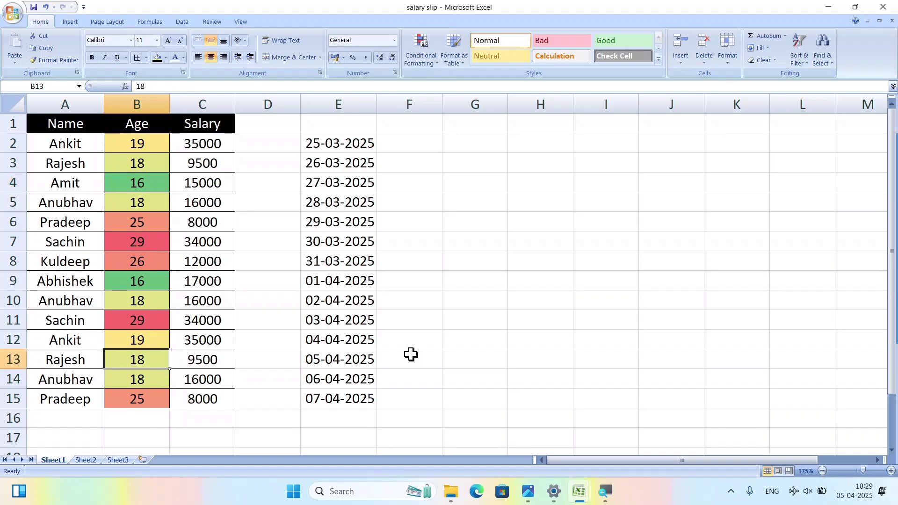
type("41")
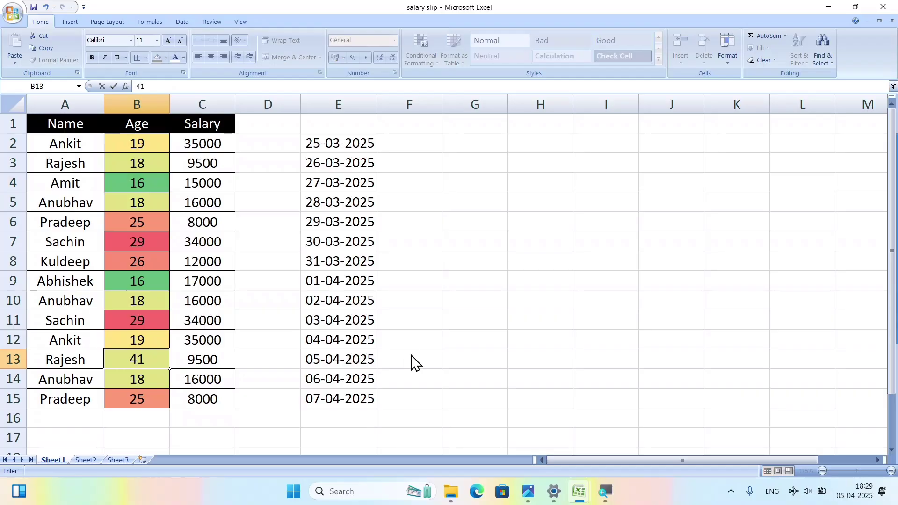
key("Return")
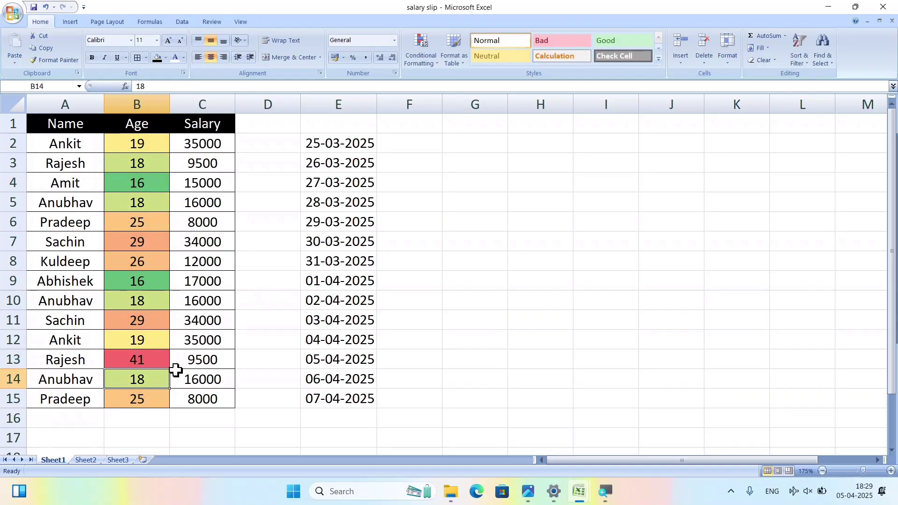
left_click(165, 361)
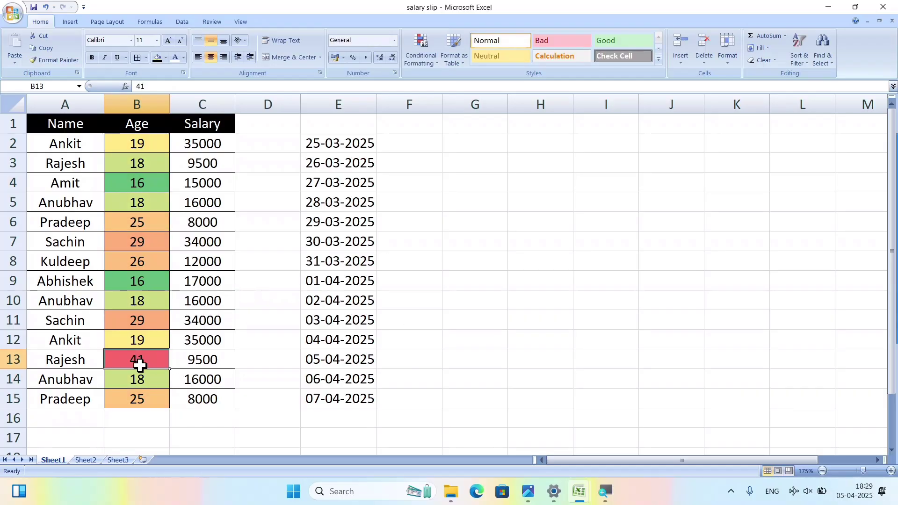
type("18")
key("Return")
left_click(146, 364)
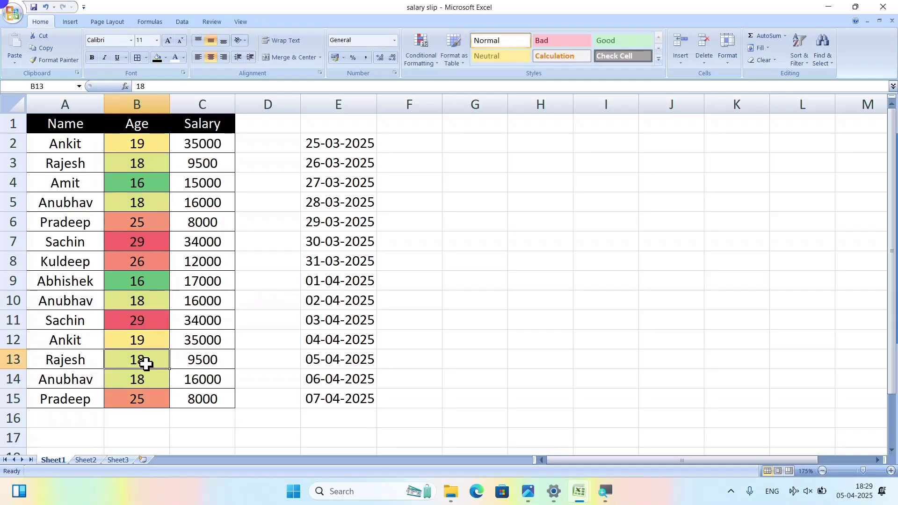
type("1")
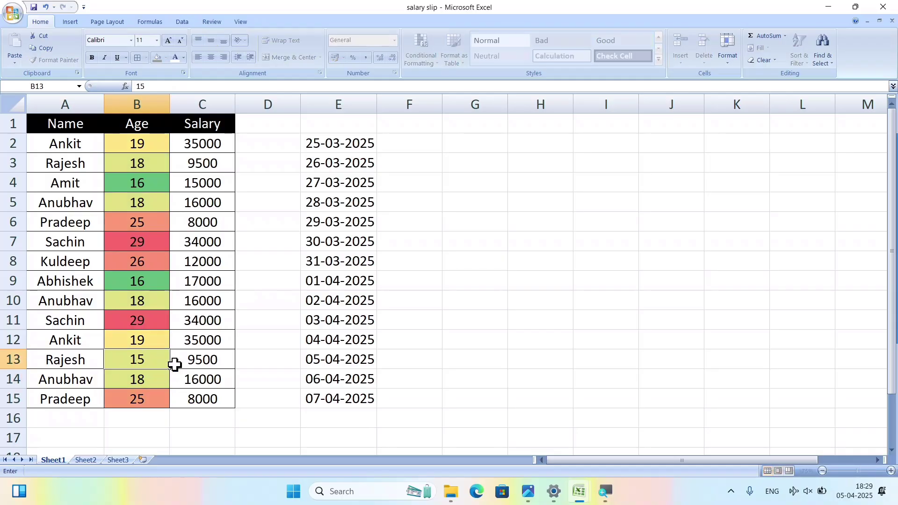
key("Return")
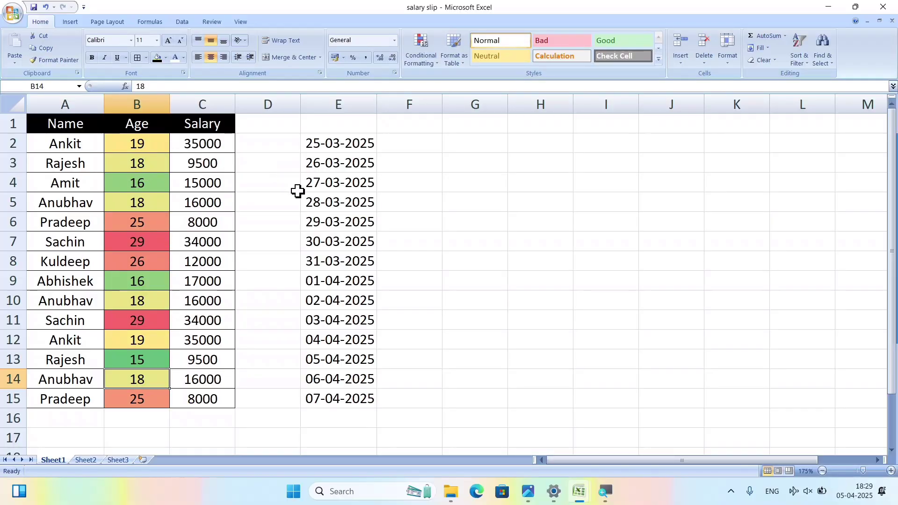
left_click_drag(156, 146, 152, 403)
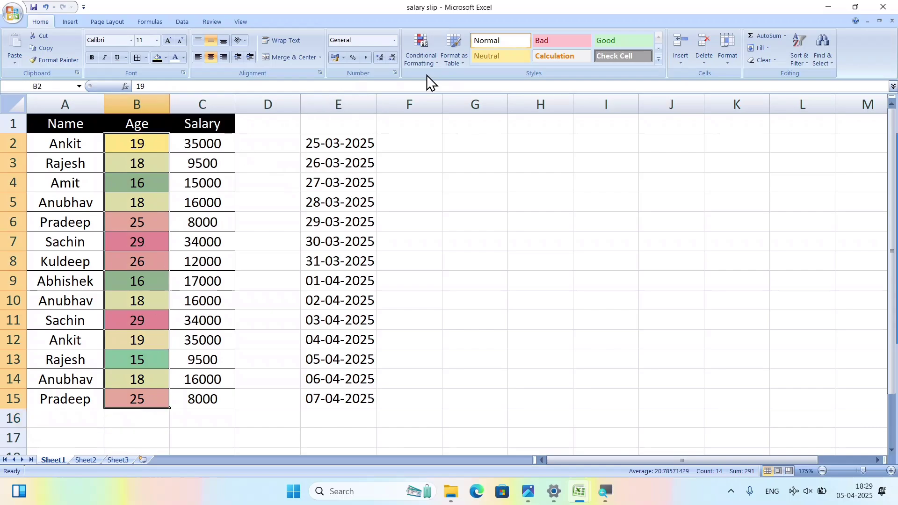
Clear the conditional formatting rules from the selected Age cells B2:B15.
left_click(425, 57)
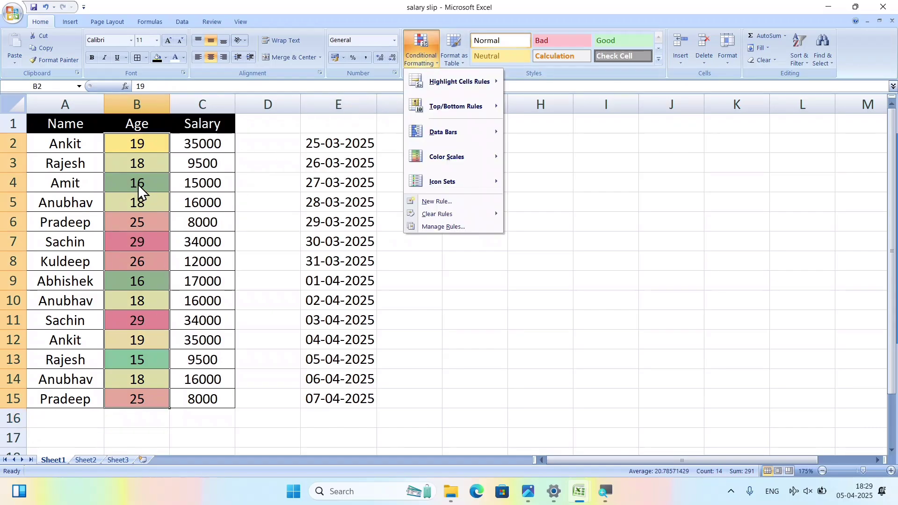
mouse_move(420, 193)
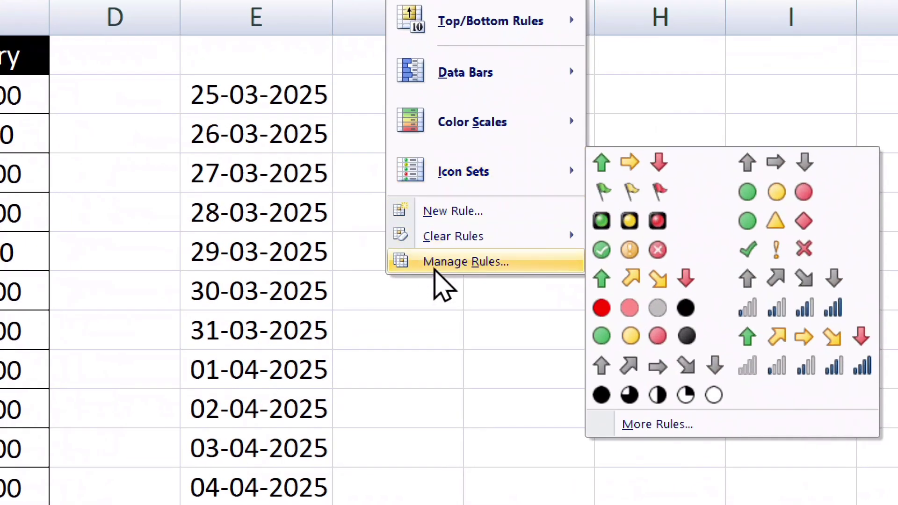
mouse_move(594, 237)
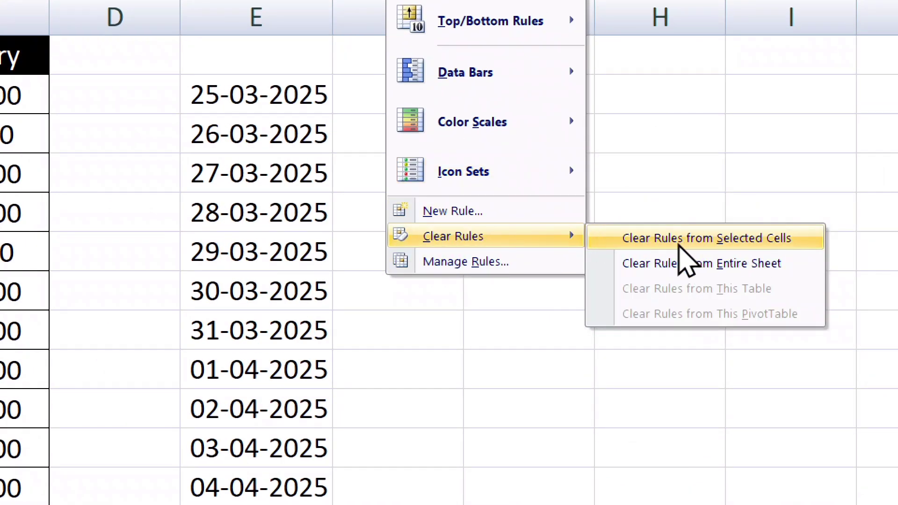
left_click(728, 243)
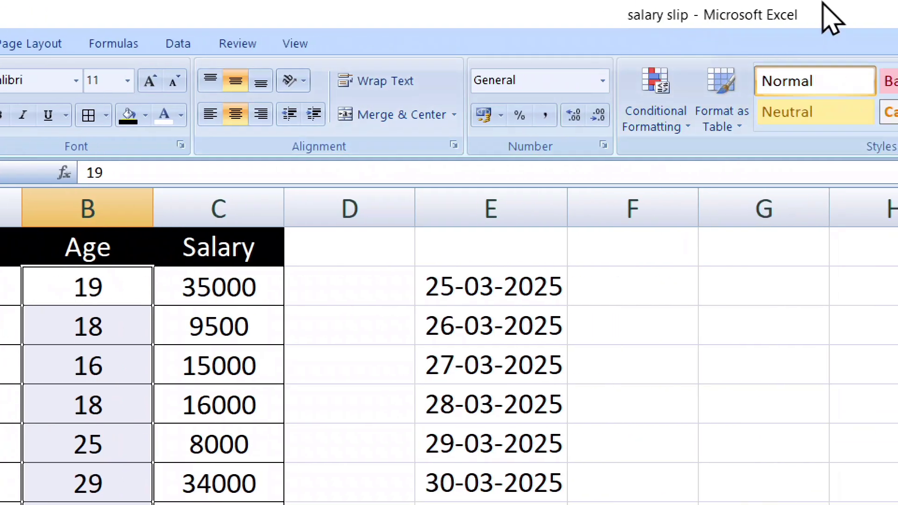
left_click(665, 131)
mouse_move(724, 280)
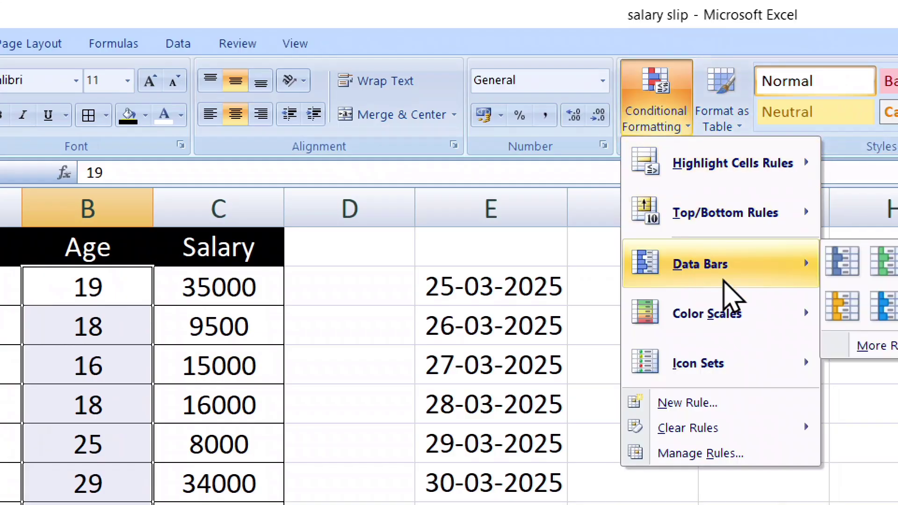
mouse_move(791, 318)
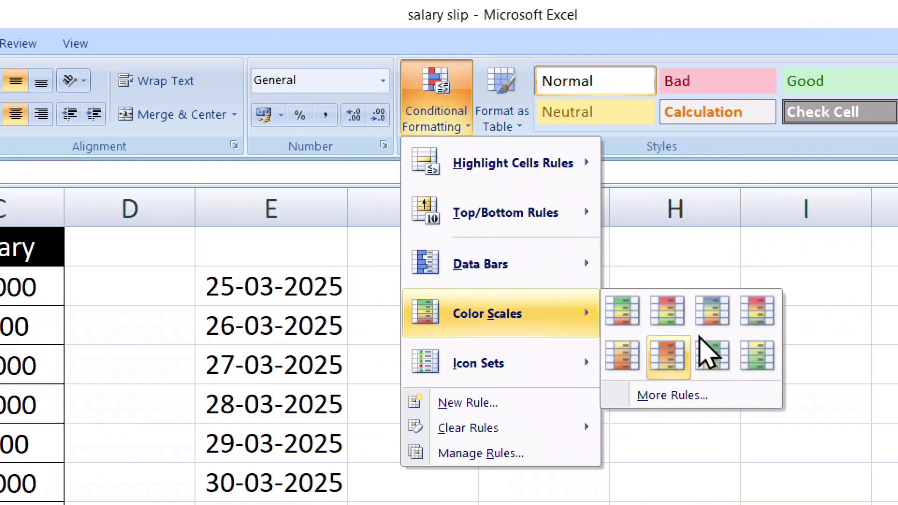
mouse_move(505, 370)
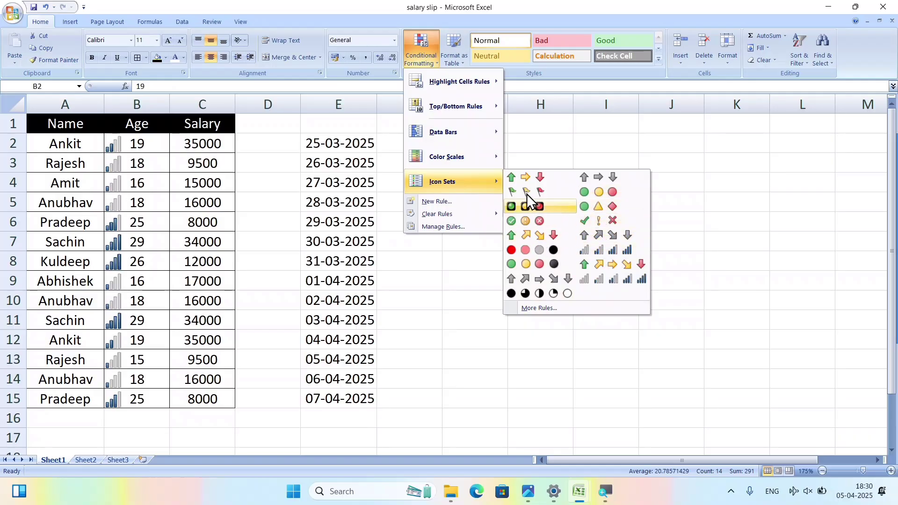
Select C2:C15, apply the Green - Yellow - Red colour scale, then select ages B2:B15.
left_click(295, 213)
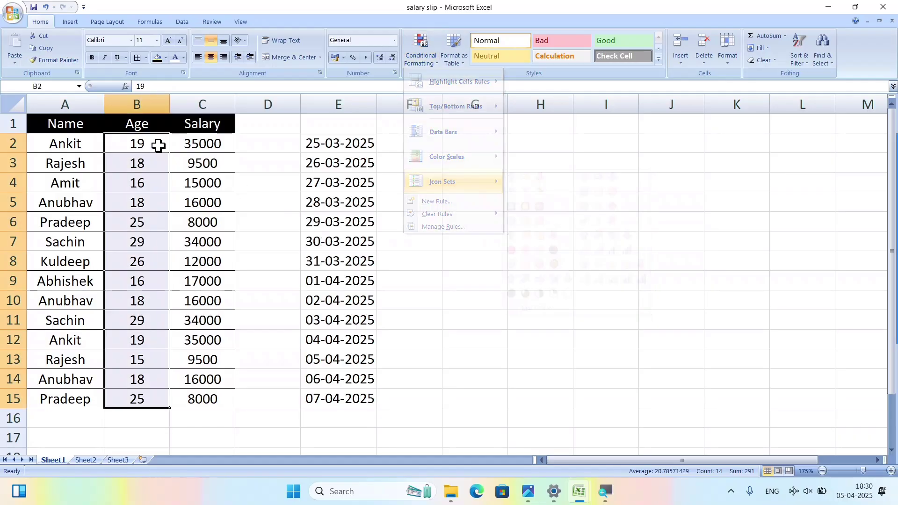
left_click(290, 151)
left_click_drag(222, 147, 194, 391)
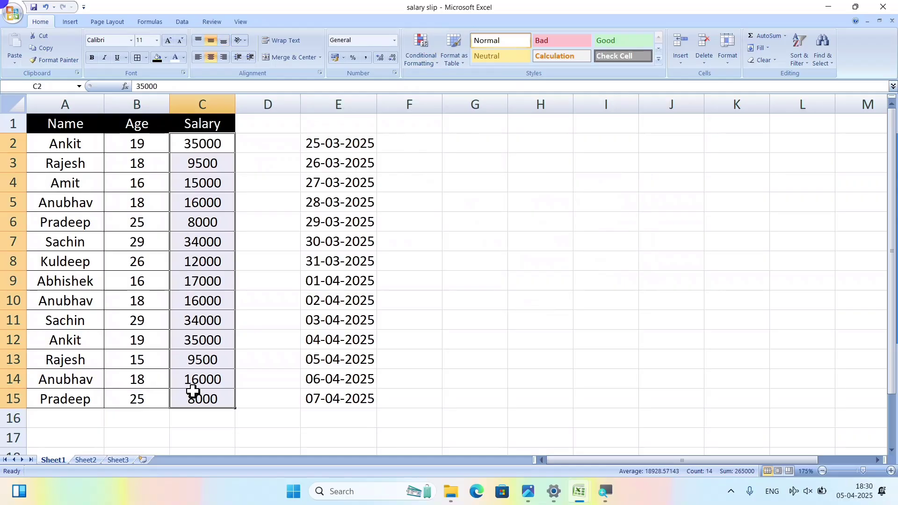
left_click(439, 61)
left_click(426, 62)
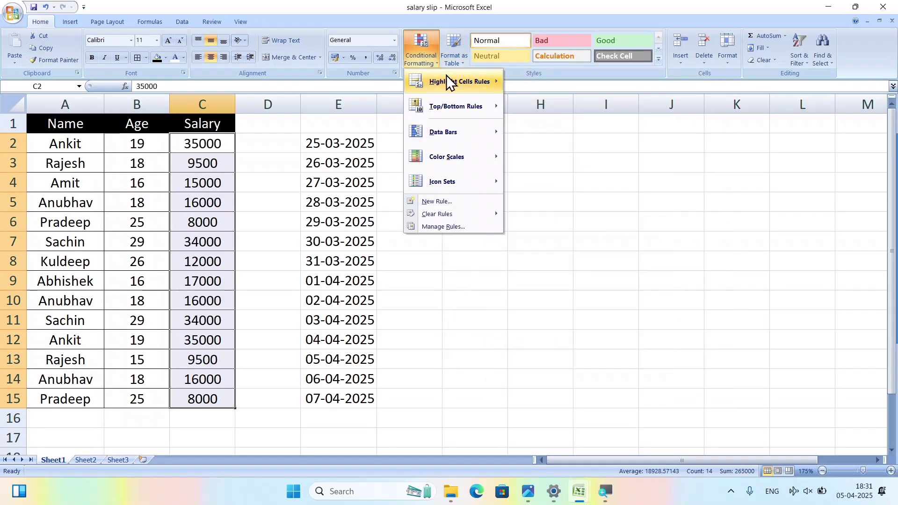
mouse_move(446, 84)
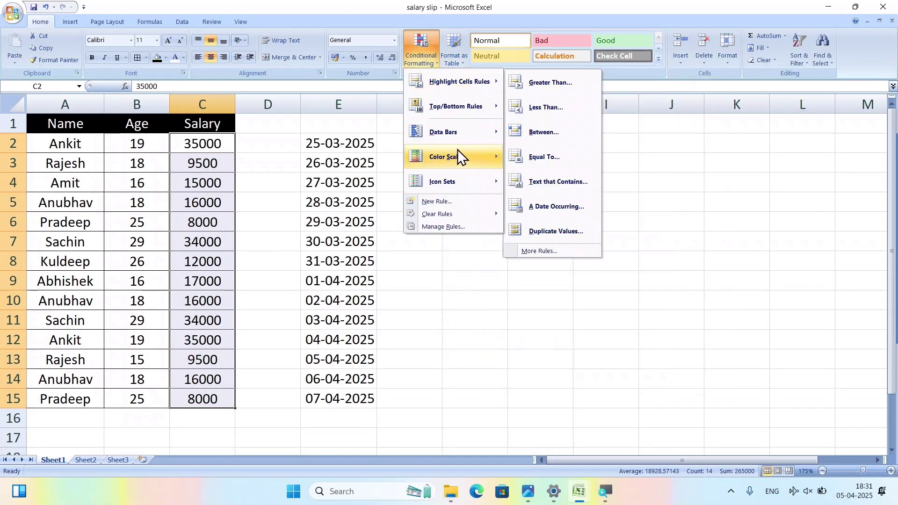
mouse_move(457, 156)
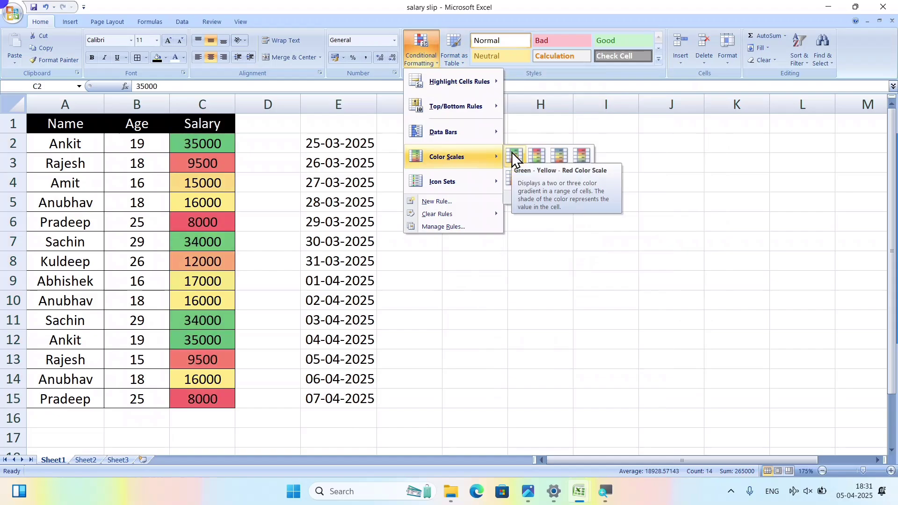
left_click(511, 153)
left_click_drag(143, 145, 143, 400)
Apply the 3 Arrows (Colored) icon set to B2:B15 and clear the selection.
left_click(424, 60)
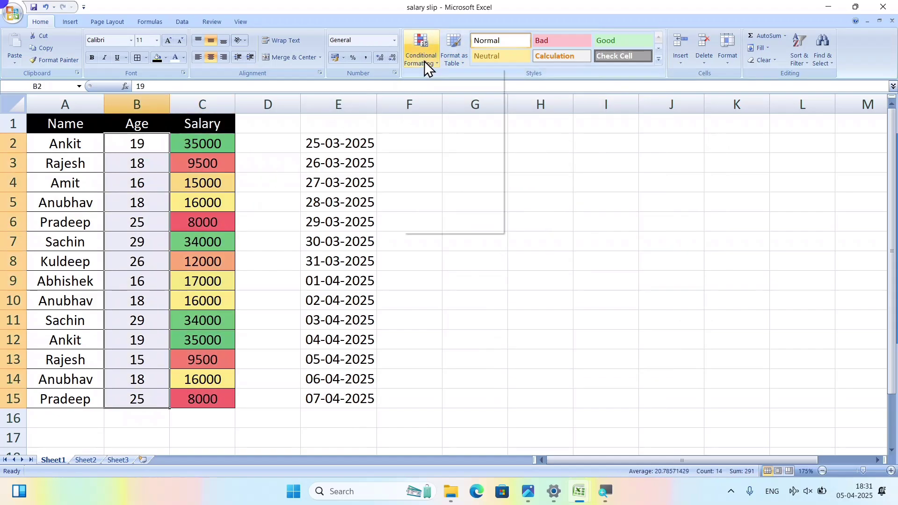
mouse_move(497, 182)
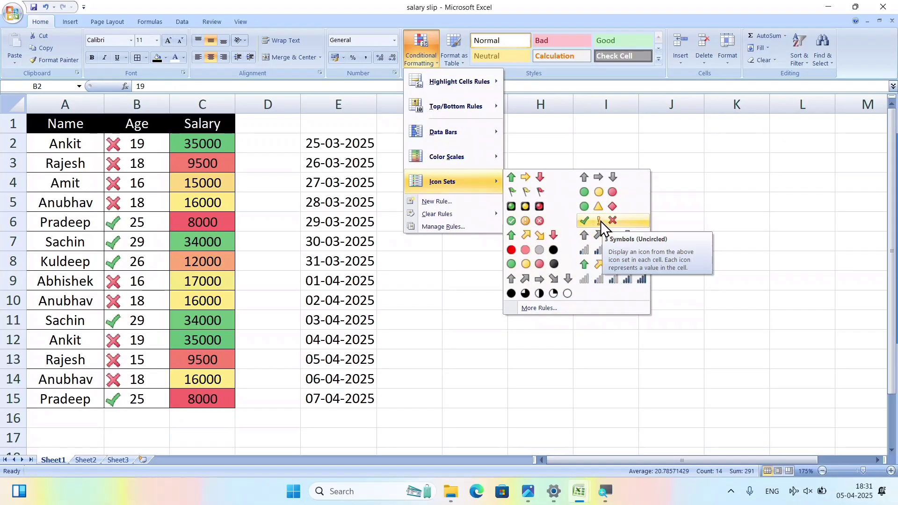
left_click(524, 178)
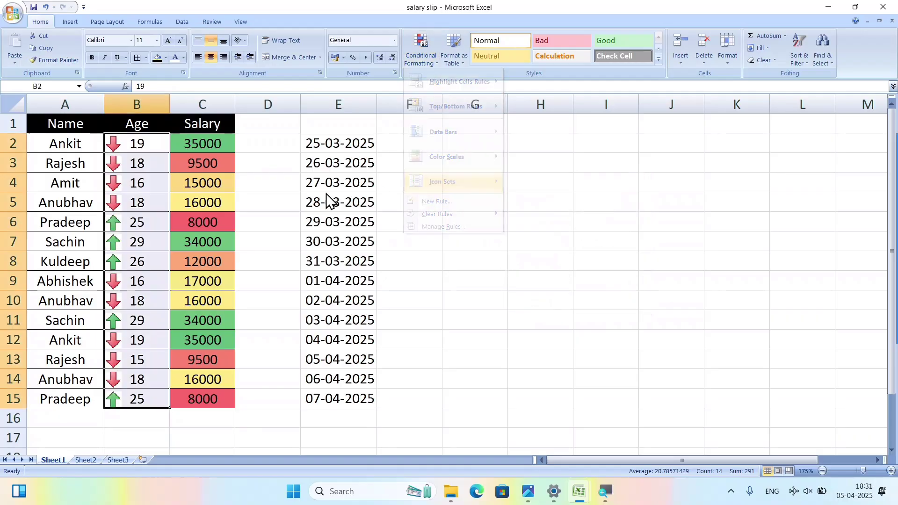
left_click(264, 191)
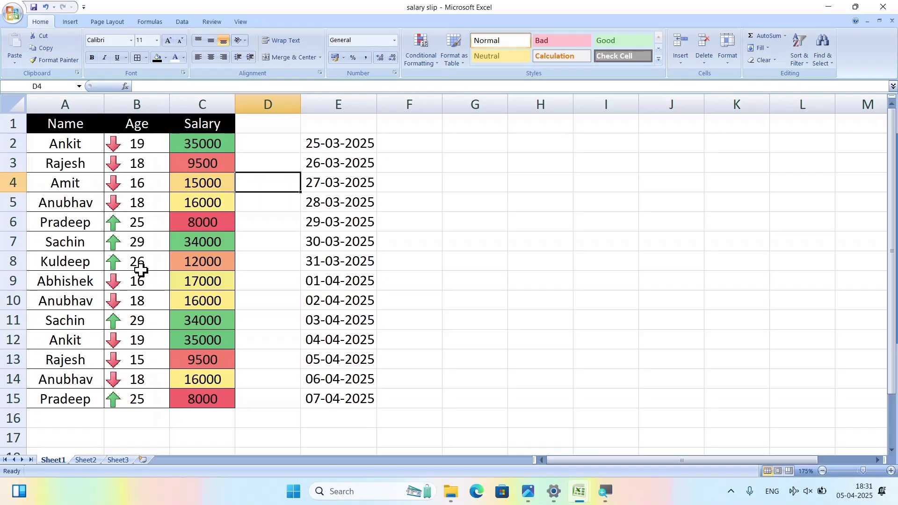
Set the age in B13 to 38 and reselect the Age values B2:B15.
left_click(125, 345)
left_click(141, 363)
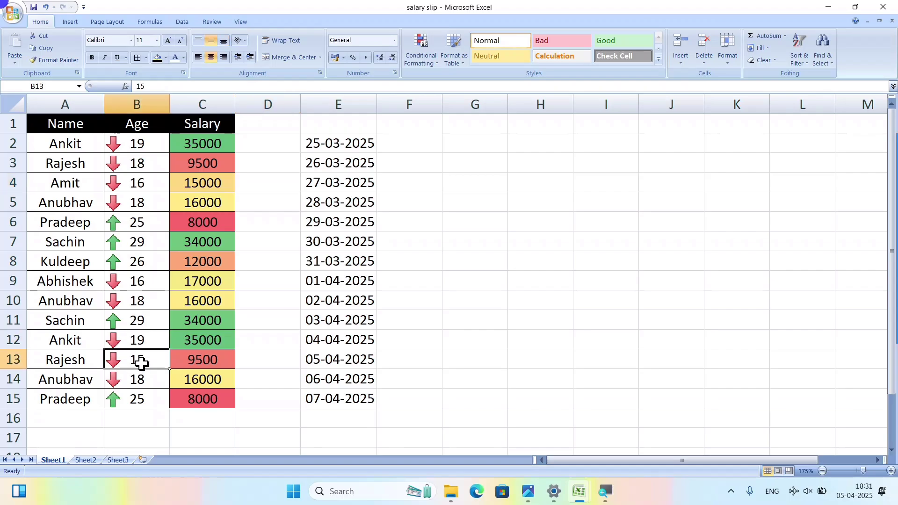
type("38")
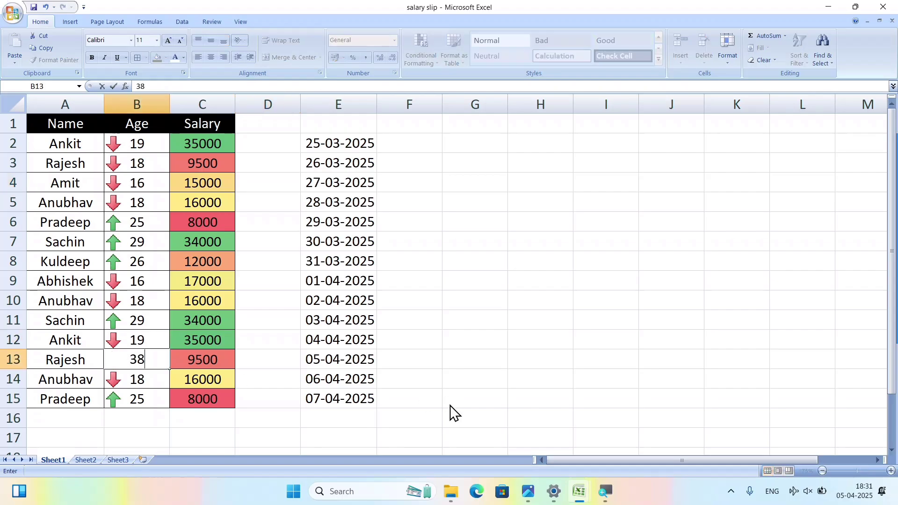
key("Return")
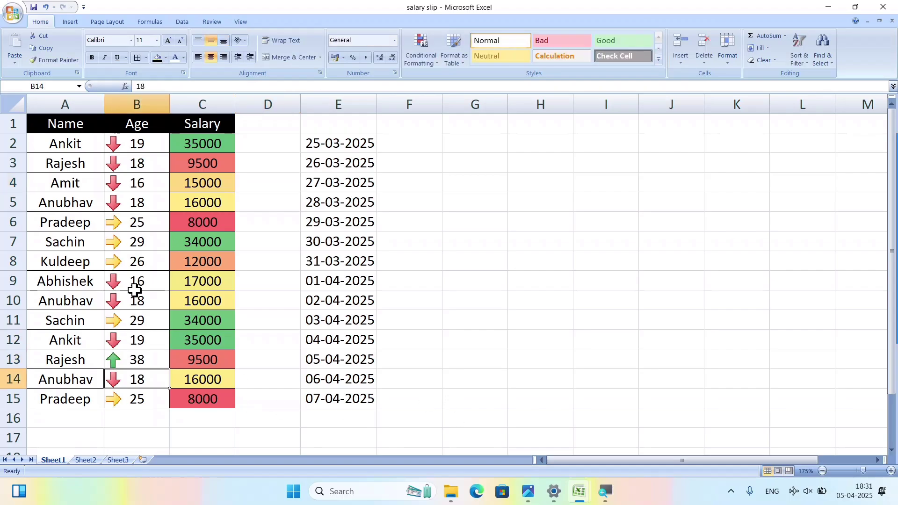
left_click(135, 136)
left_click_drag(135, 135, 152, 399)
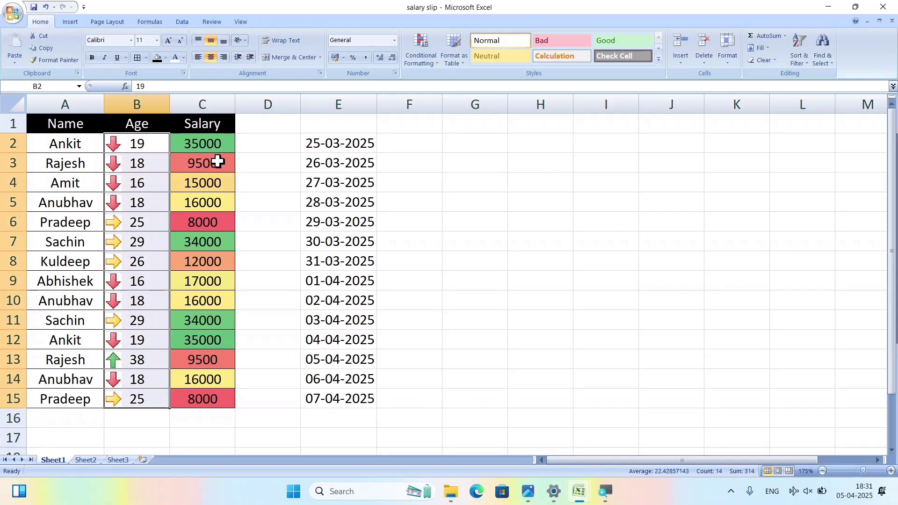
left_click(416, 62)
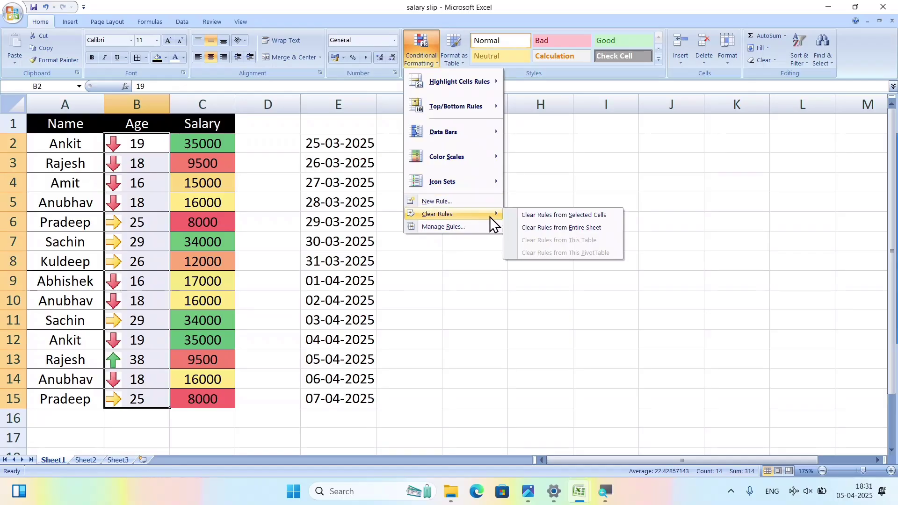
left_click(352, 323)
left_click(173, 255)
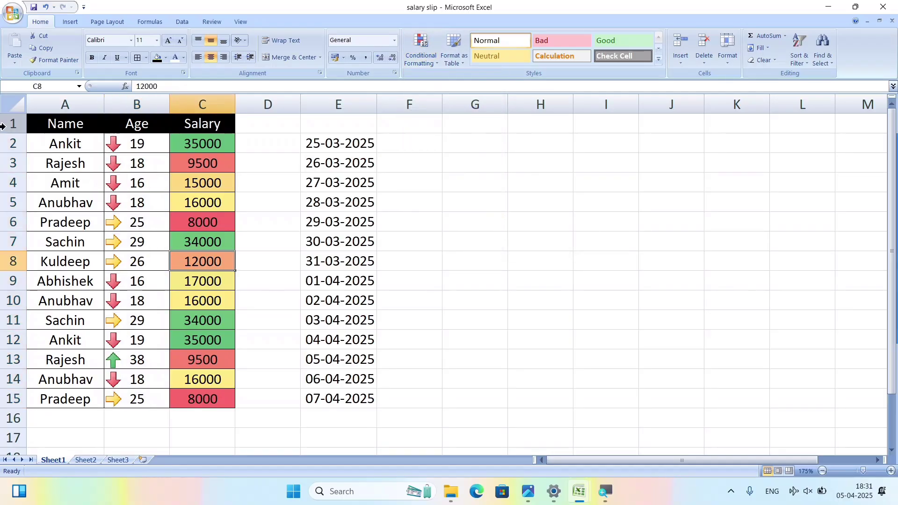
left_click_drag(96, 144, 275, 417)
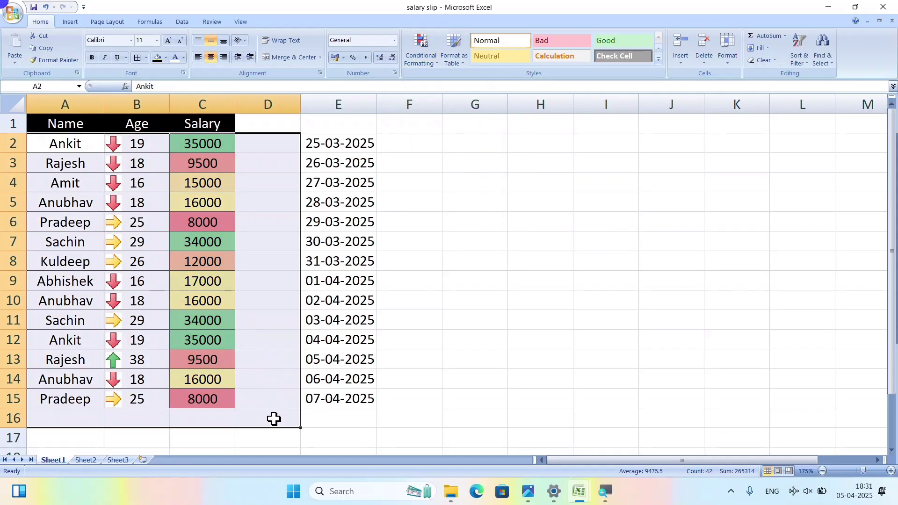
left_click(420, 66)
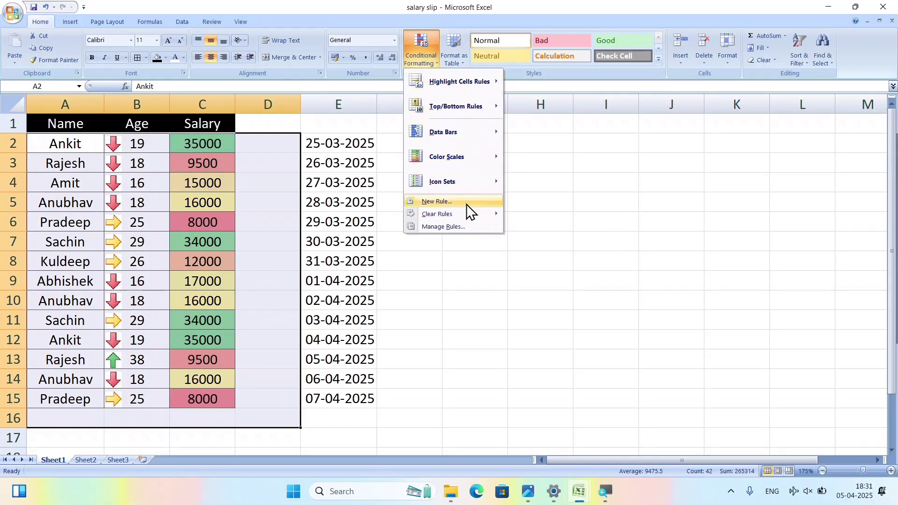
mouse_move(468, 214)
mouse_move(462, 214)
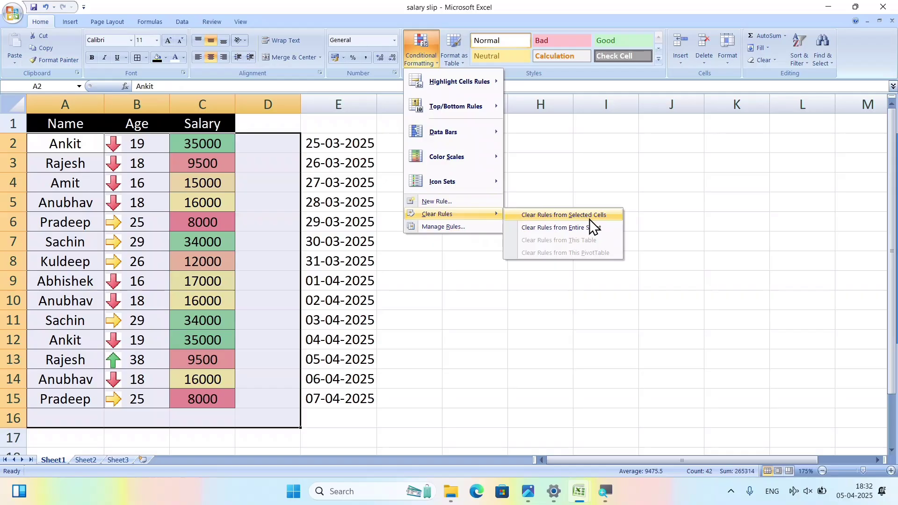
left_click(335, 306)
left_click_drag(220, 143, 233, 415)
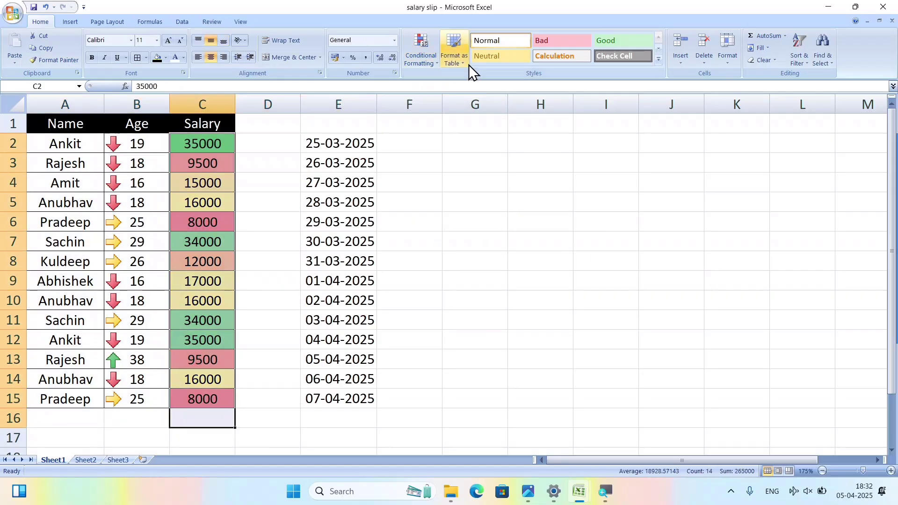
left_click(434, 63)
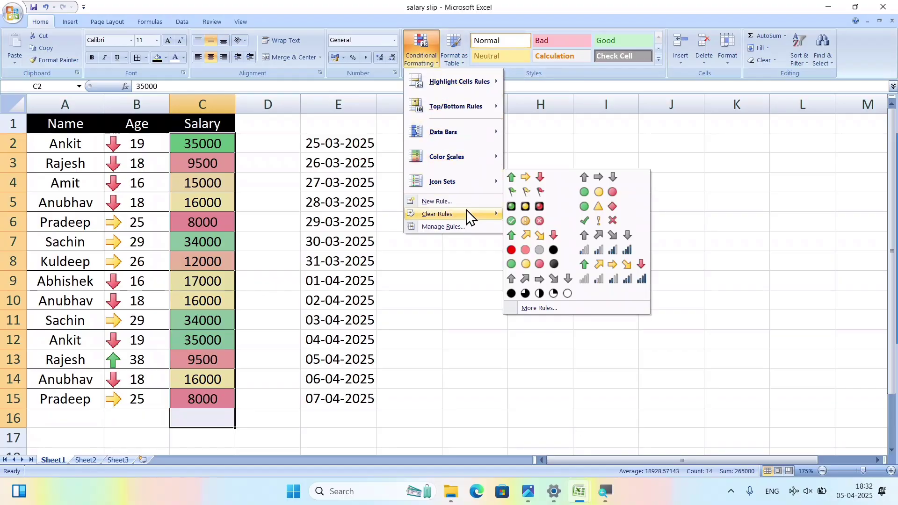
mouse_move(473, 211)
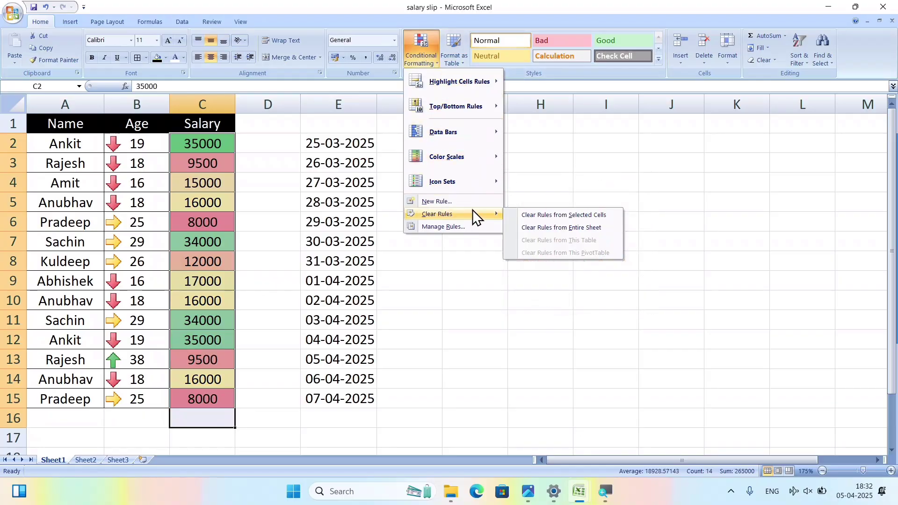
left_click(572, 214)
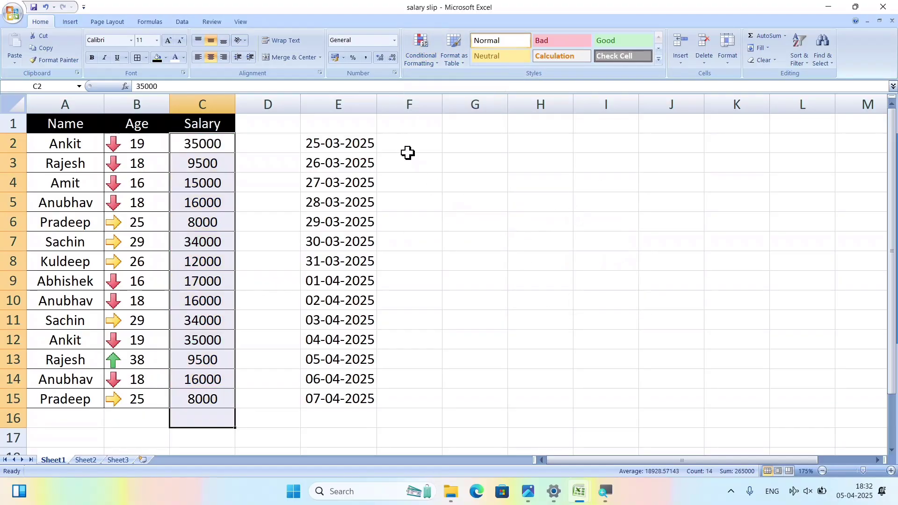
Clear Rules from Entire Sheet, removing the Age arrows and Salary colour fills.
key("ctrl+z")
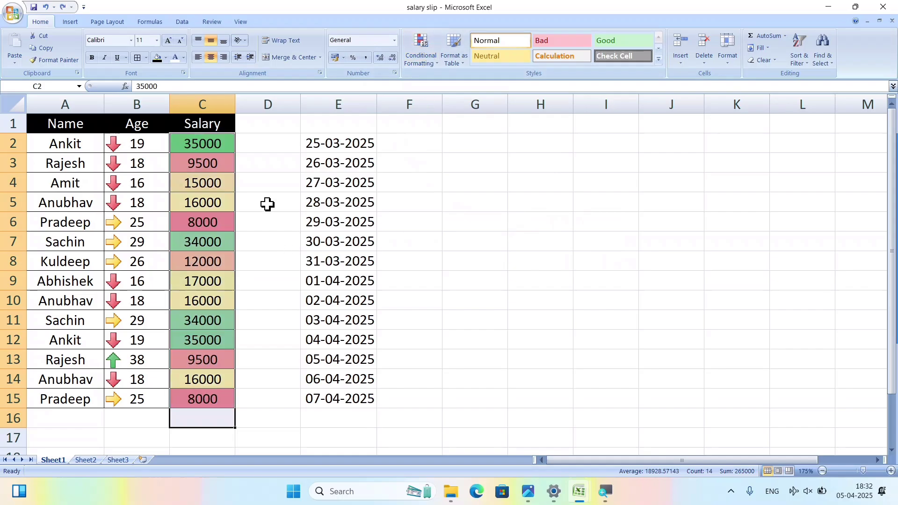
left_click(481, 224)
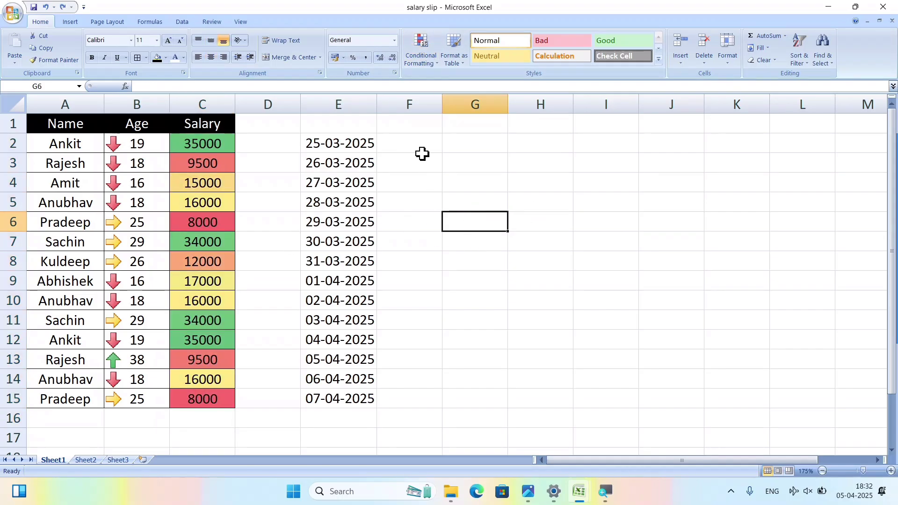
left_click(425, 67)
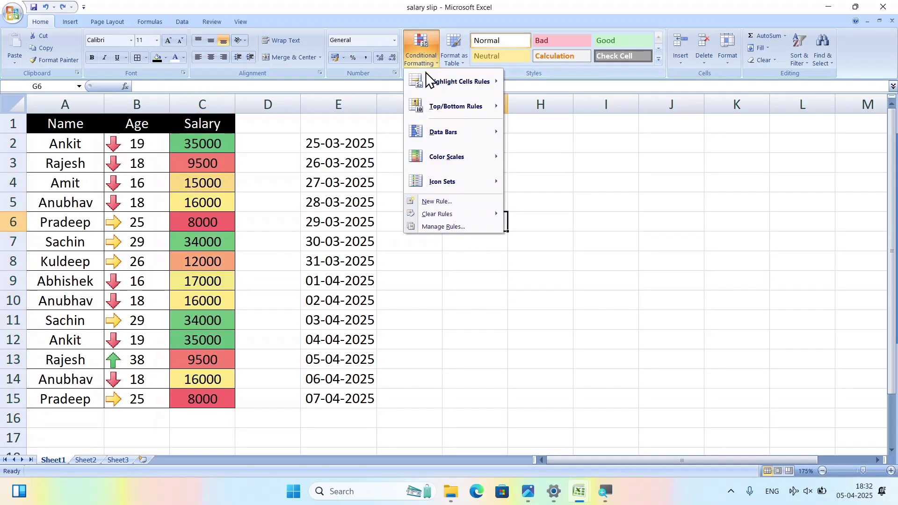
mouse_move(475, 213)
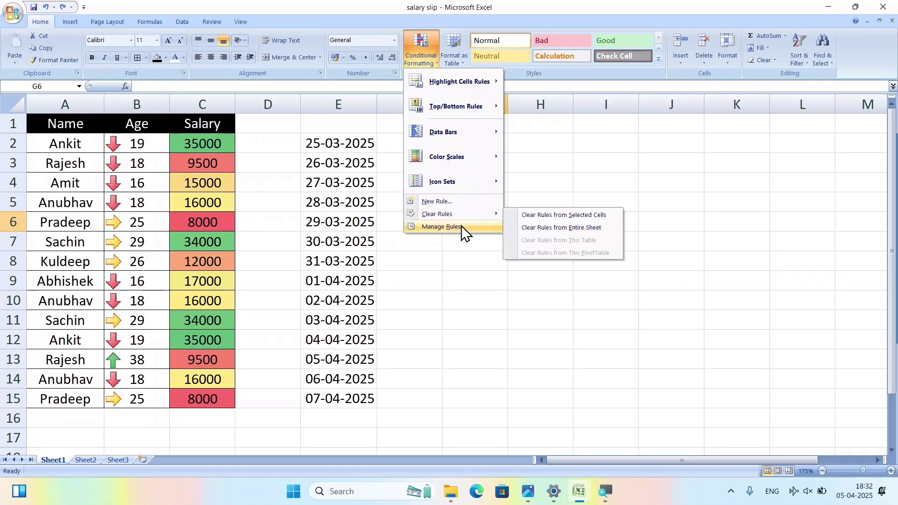
left_click(553, 227)
left_click(495, 265)
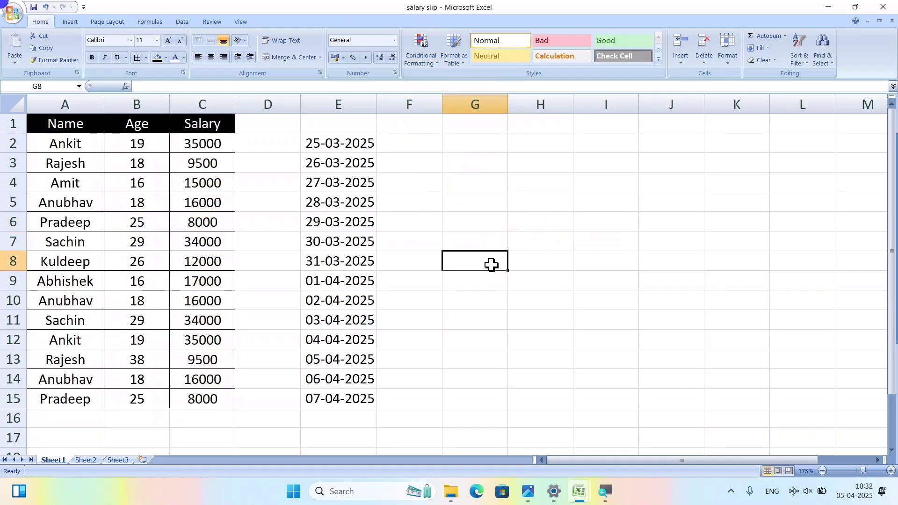
Select the Name, Age and Salary data in A1:C15.
left_click(436, 65)
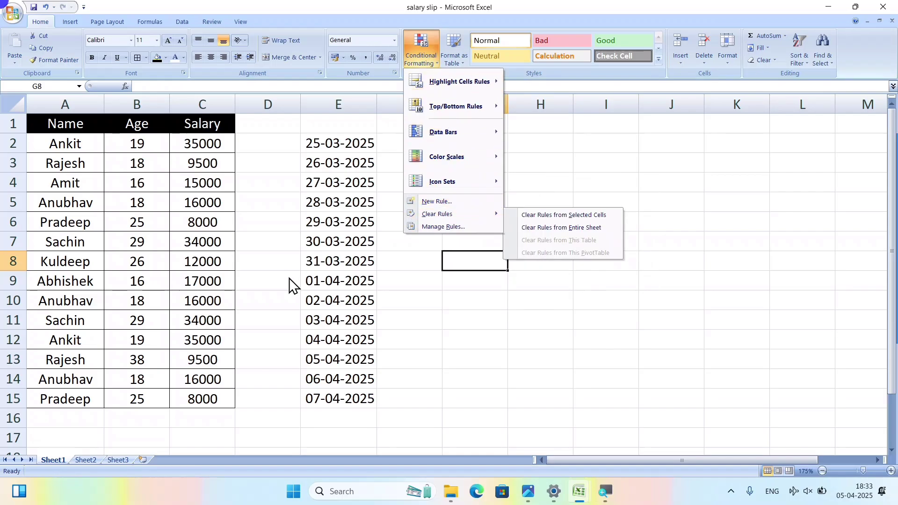
left_click(292, 246)
left_click(432, 229)
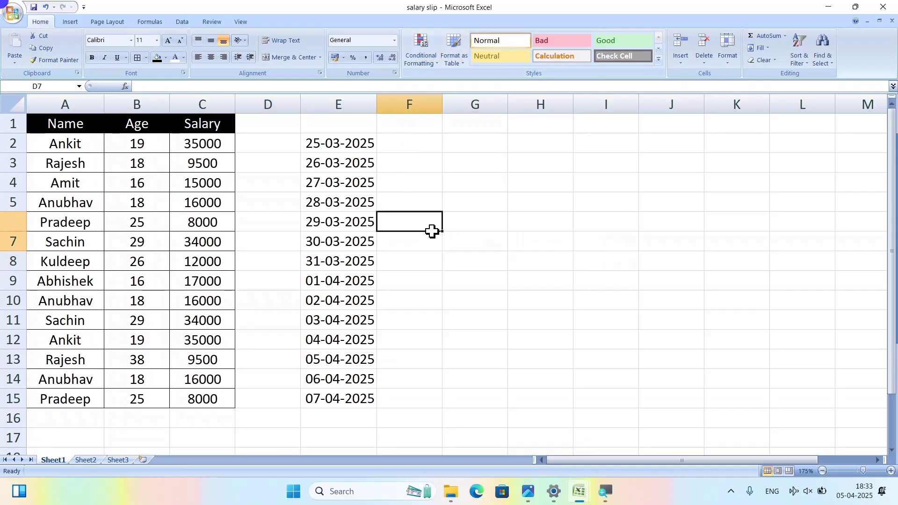
left_click_drag(66, 125, 224, 395)
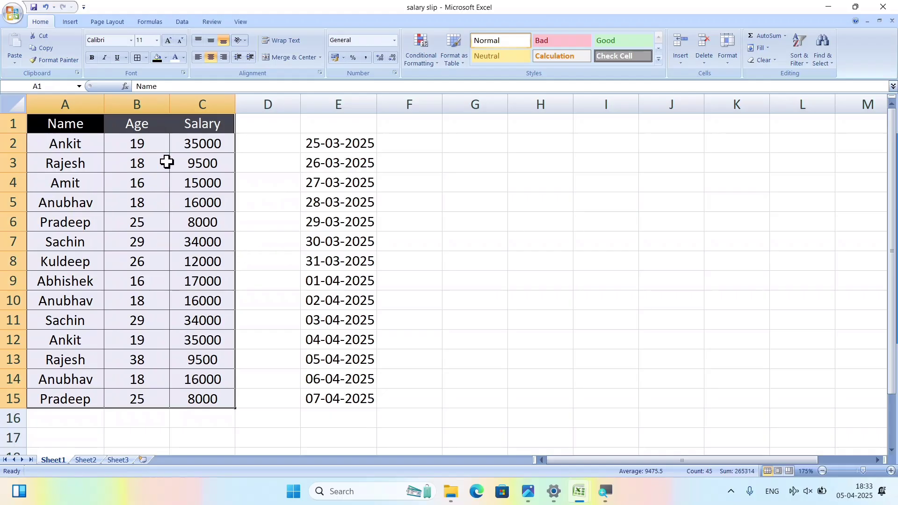
Format A1:C15 as Table1 in the orange Medium table style, keeping the header row.
left_click(464, 60)
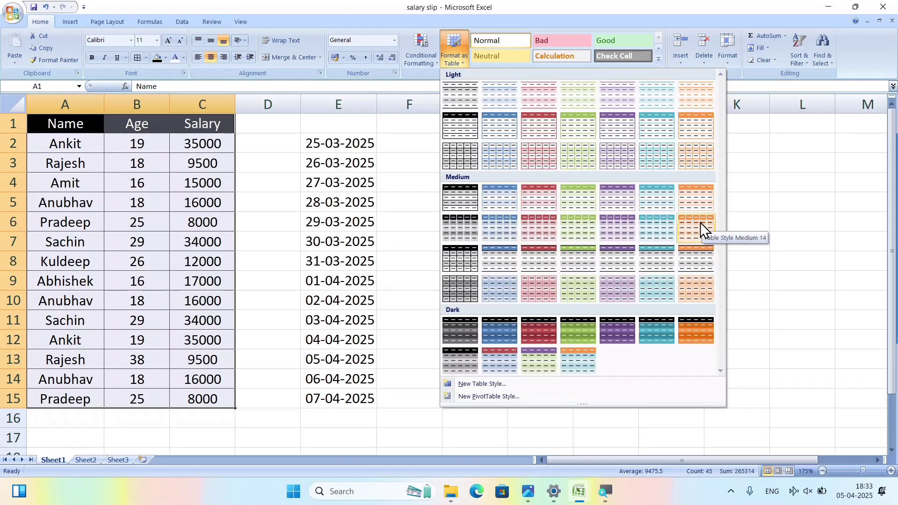
left_click(690, 228)
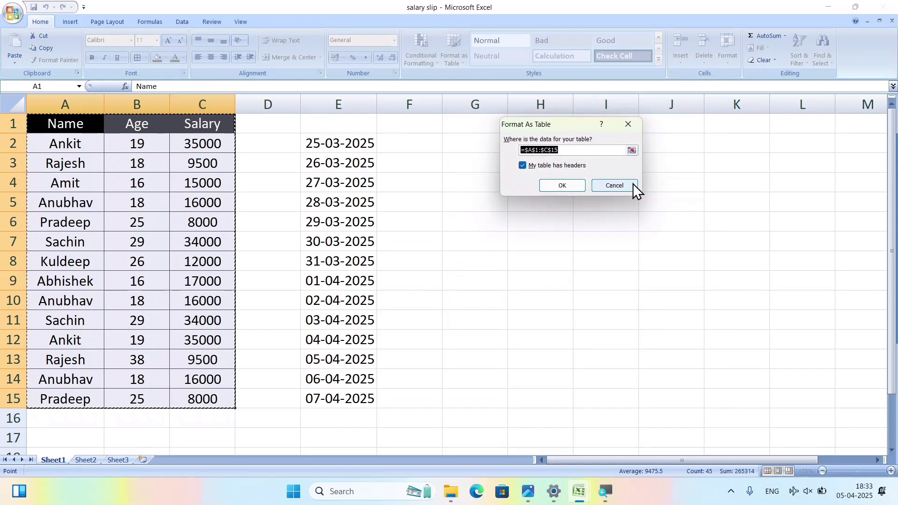
left_click(543, 166)
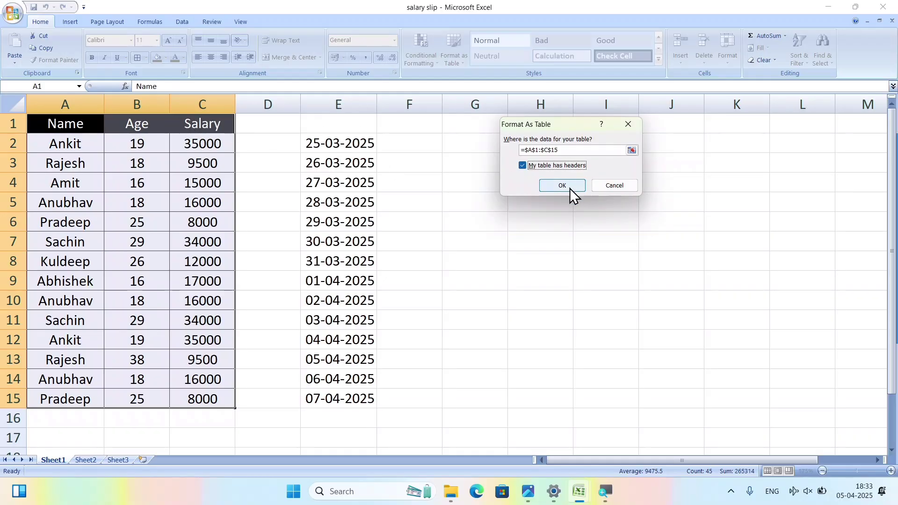
left_click(570, 188)
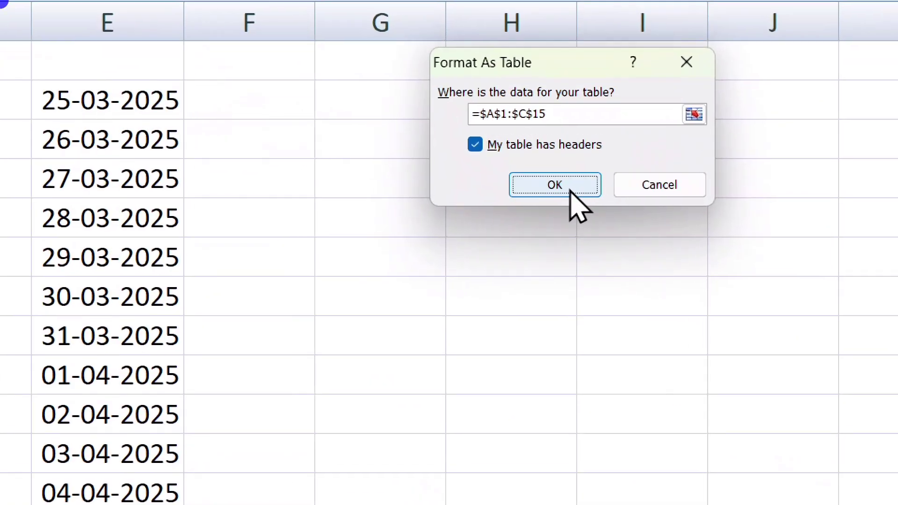
left_click(570, 189)
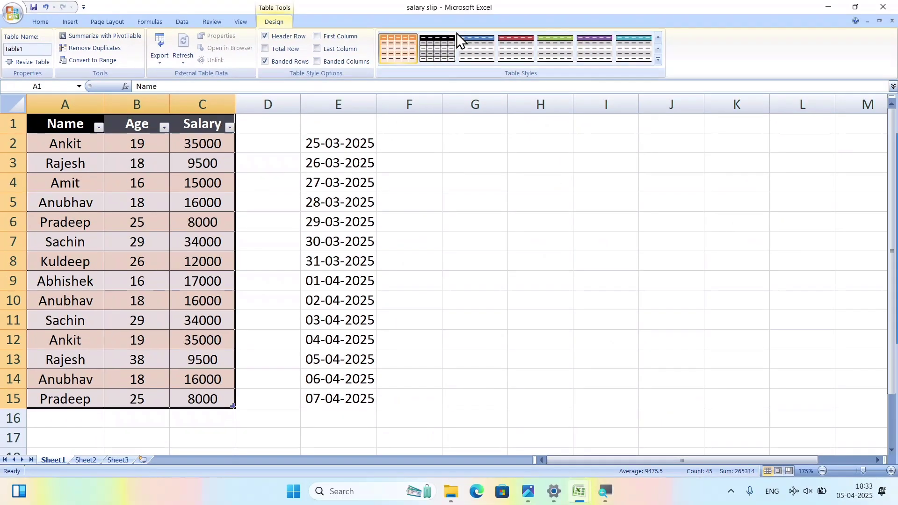
left_click(471, 42)
left_click(409, 43)
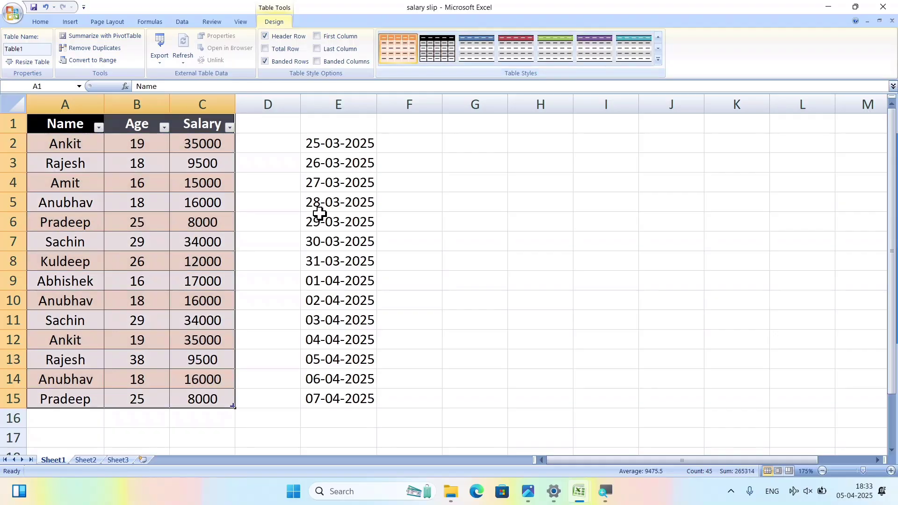
left_click(287, 283)
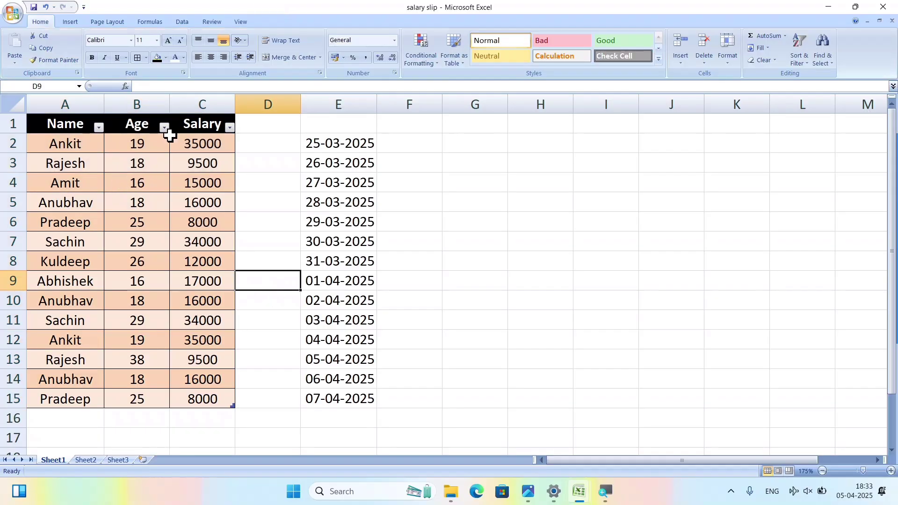
Filter the Age column to show only rows where Age is 18.
left_click(140, 180)
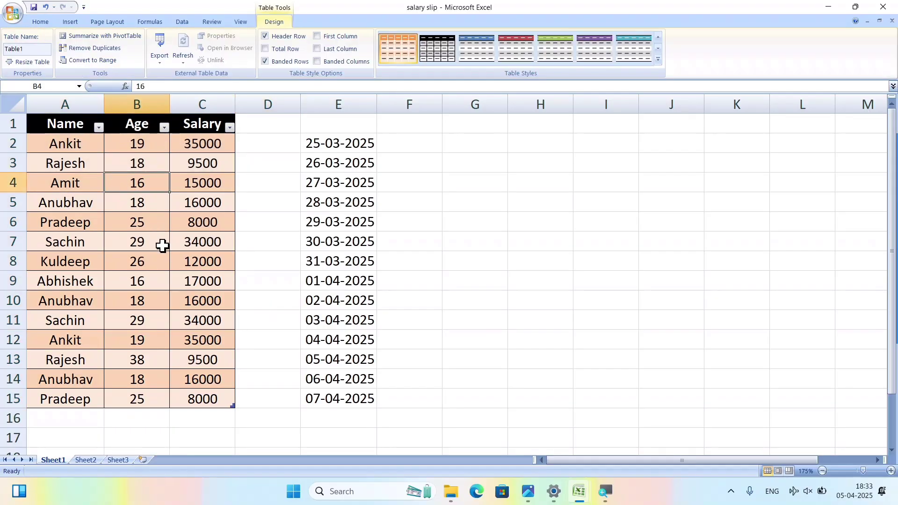
left_click(146, 123)
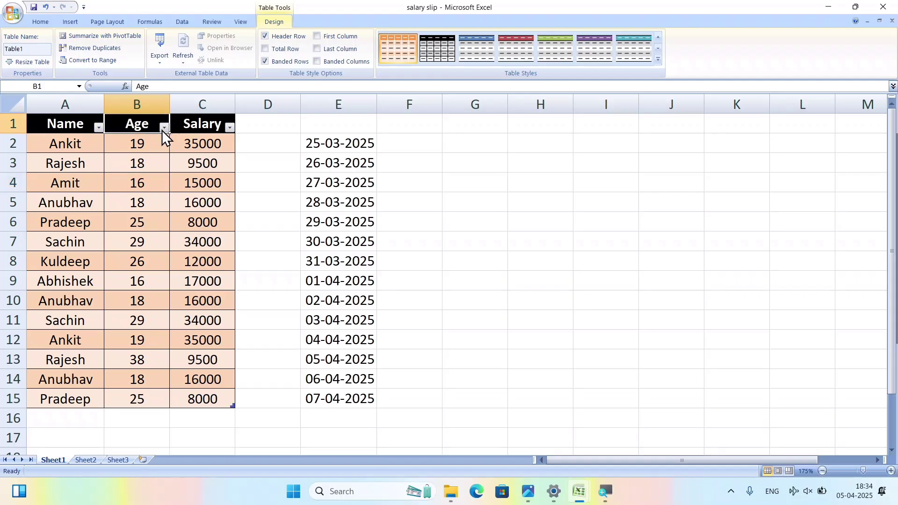
left_click(163, 128)
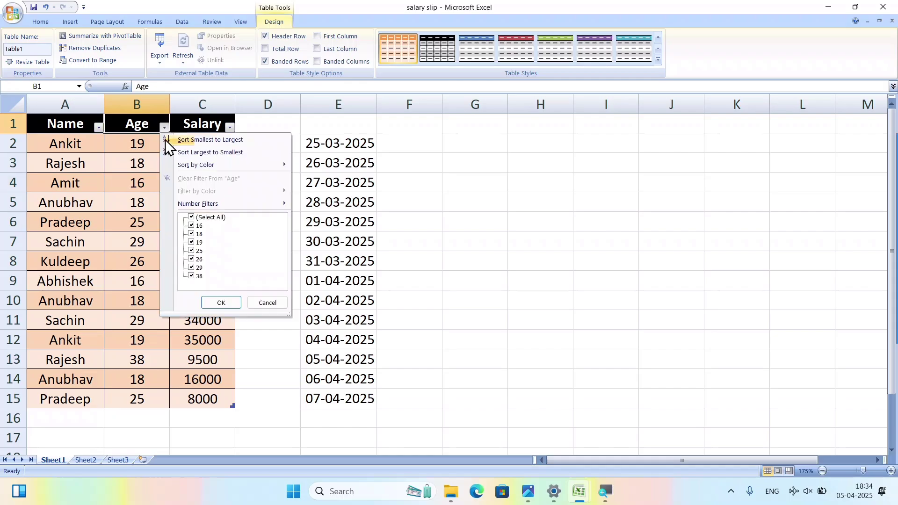
left_click(191, 218)
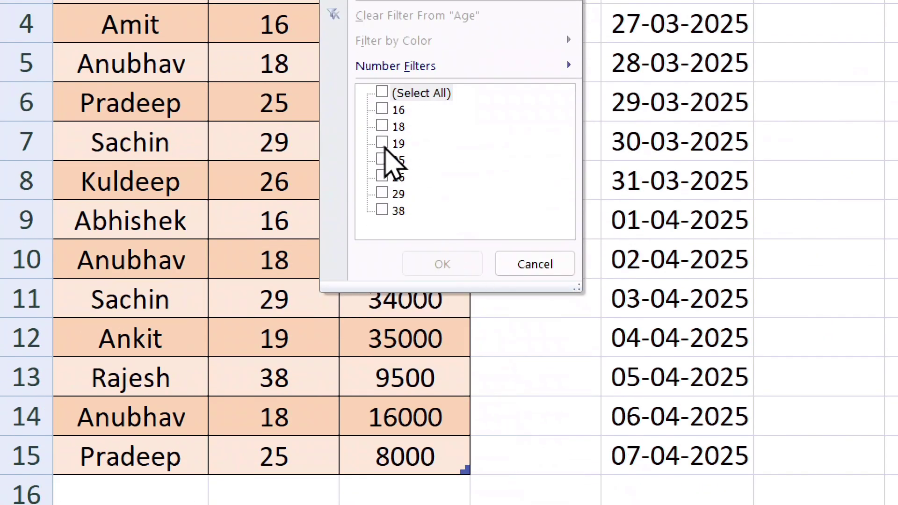
left_click(383, 127)
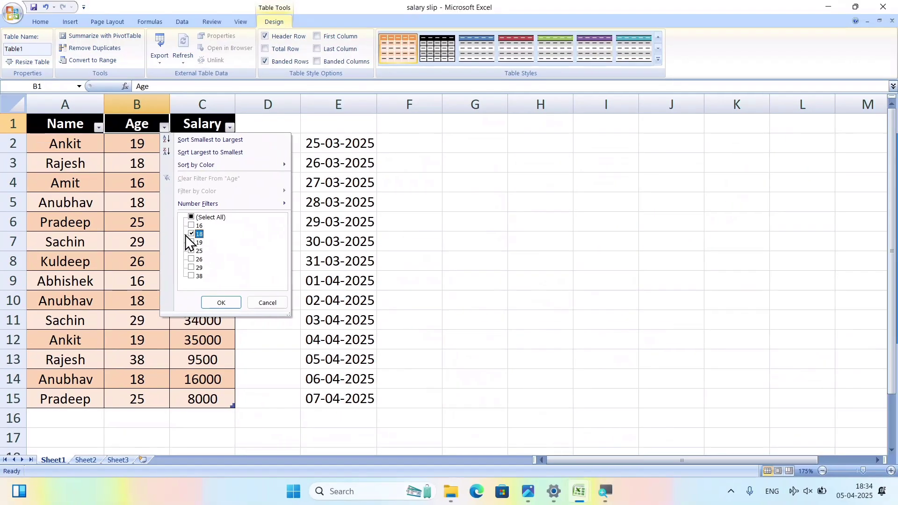
left_click(214, 304)
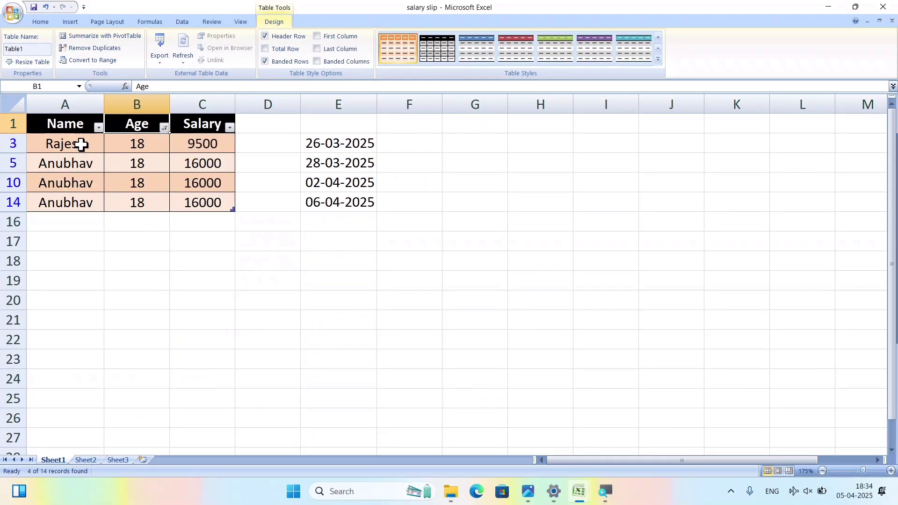
Restore all 14 Age rows, dismiss the filter list, and select cell A16.
left_click_drag(28, 124, 193, 208)
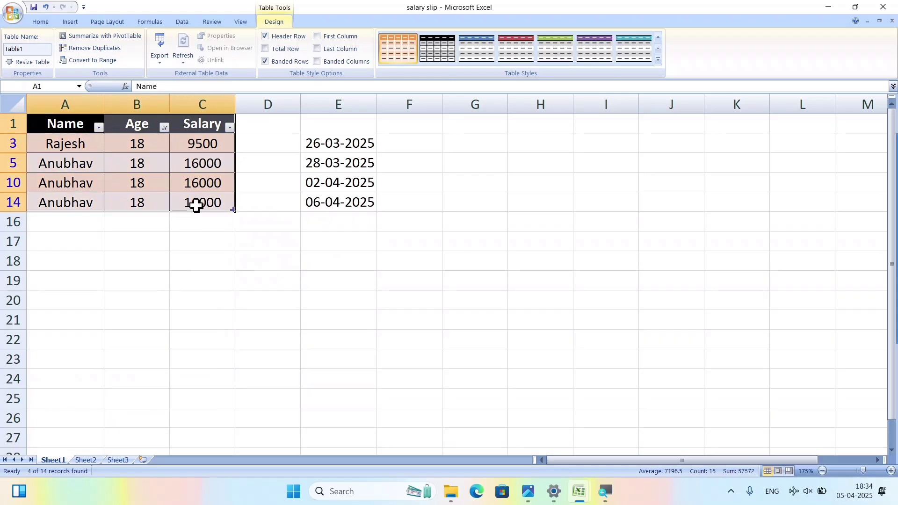
left_click(164, 127)
left_click(190, 217)
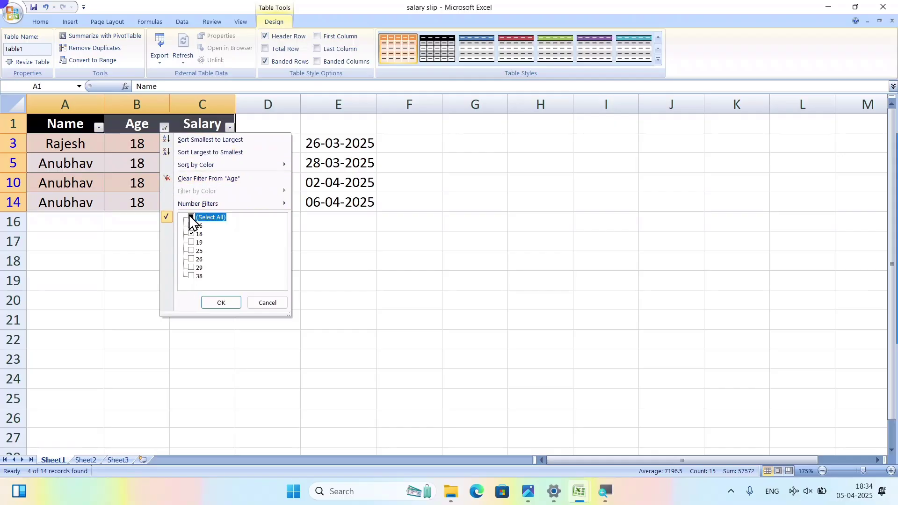
left_click(213, 301)
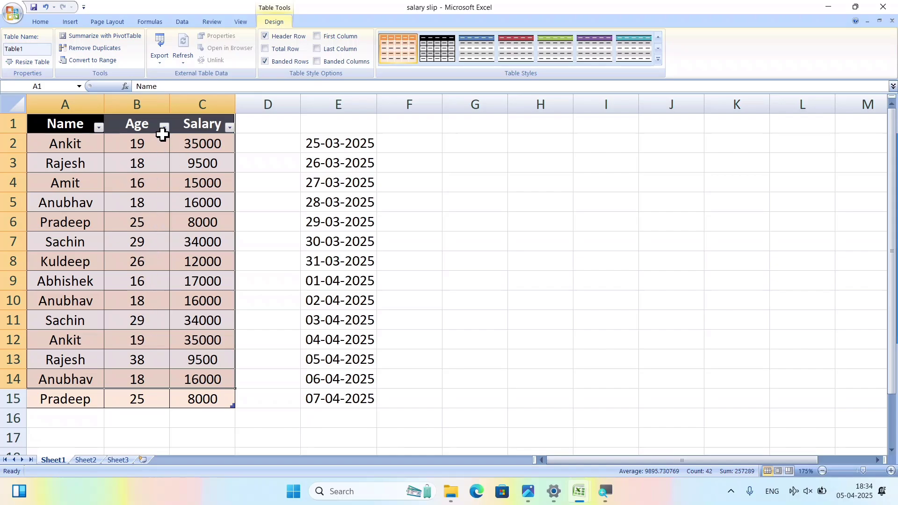
left_click(164, 127)
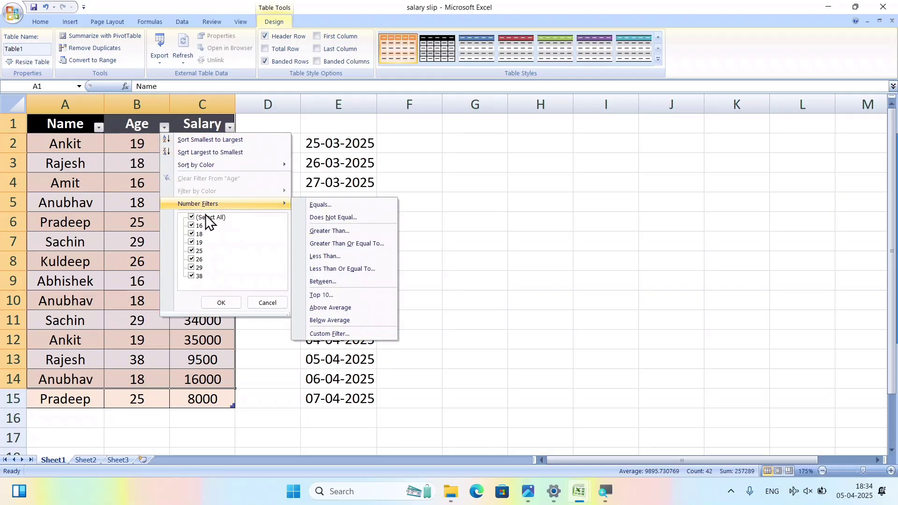
left_click(262, 302)
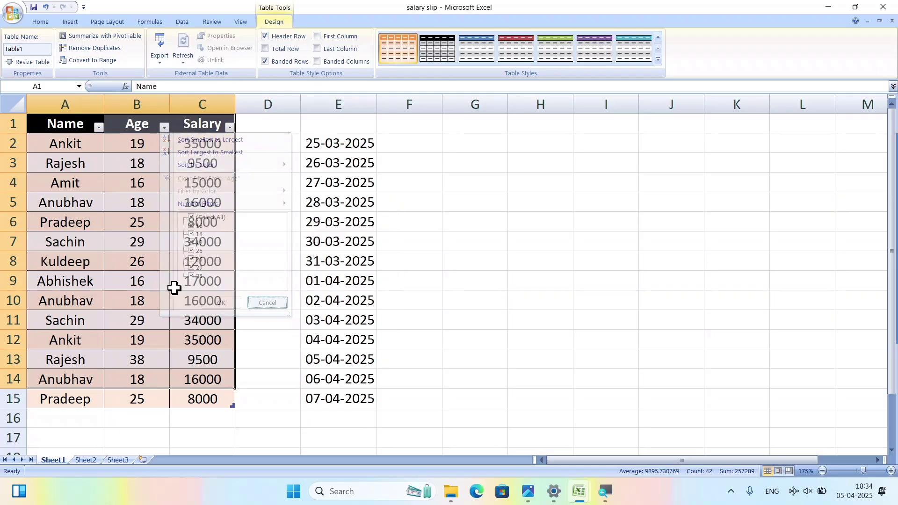
left_click(86, 418)
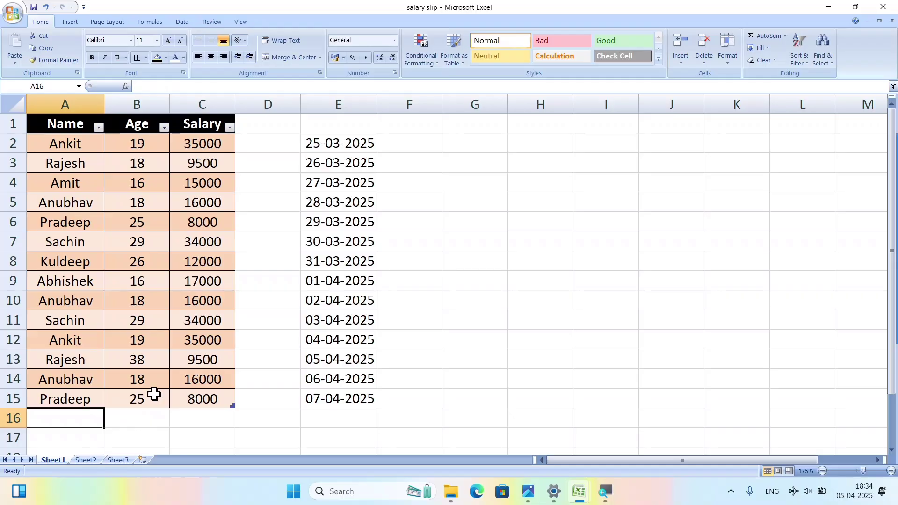
Add row 16 with a new name, age 25 and salary 7500.
type("saksham")
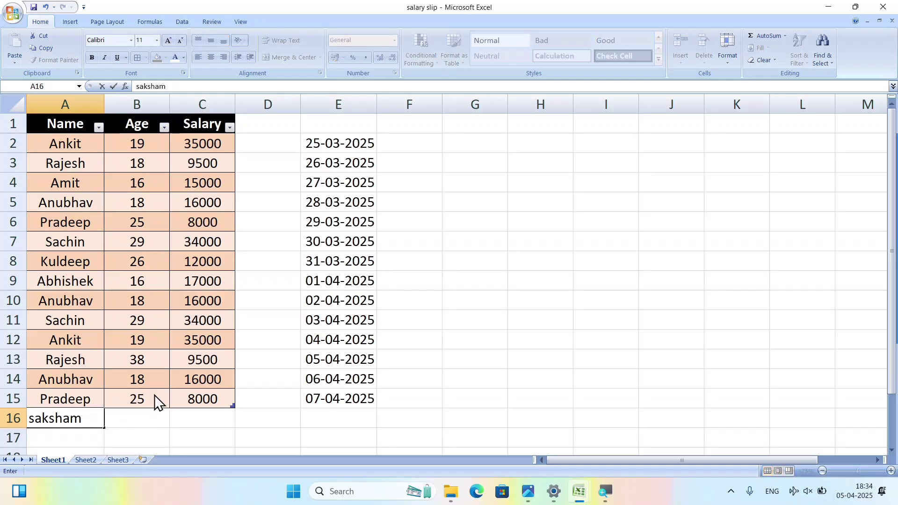
key("Tab")
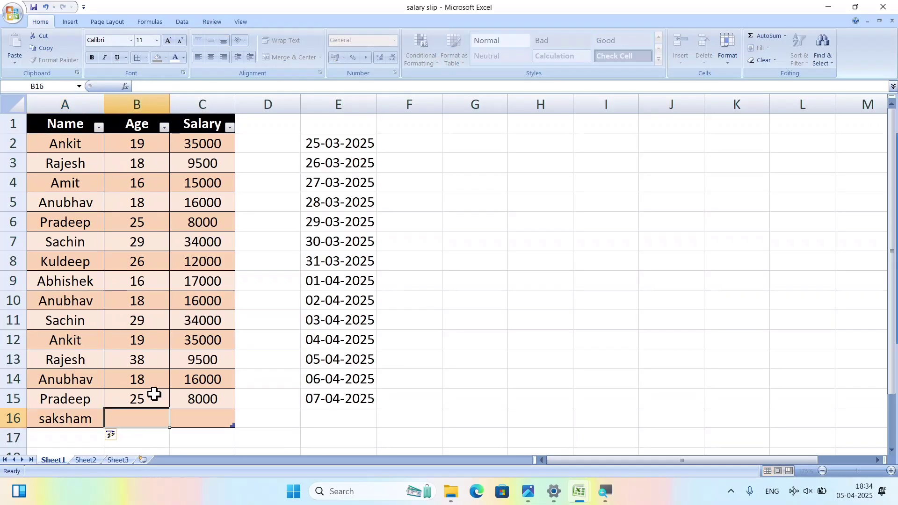
type("25")
key("Tab")
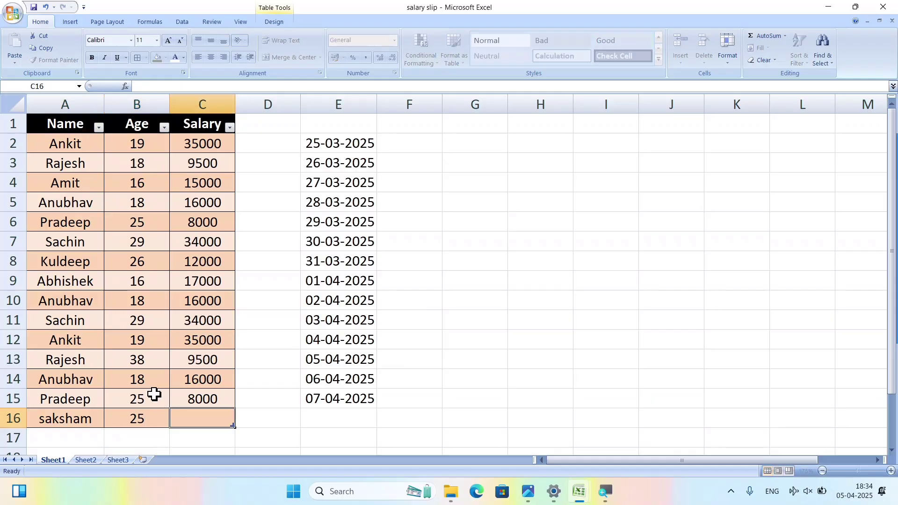
type("7500")
key("Return")
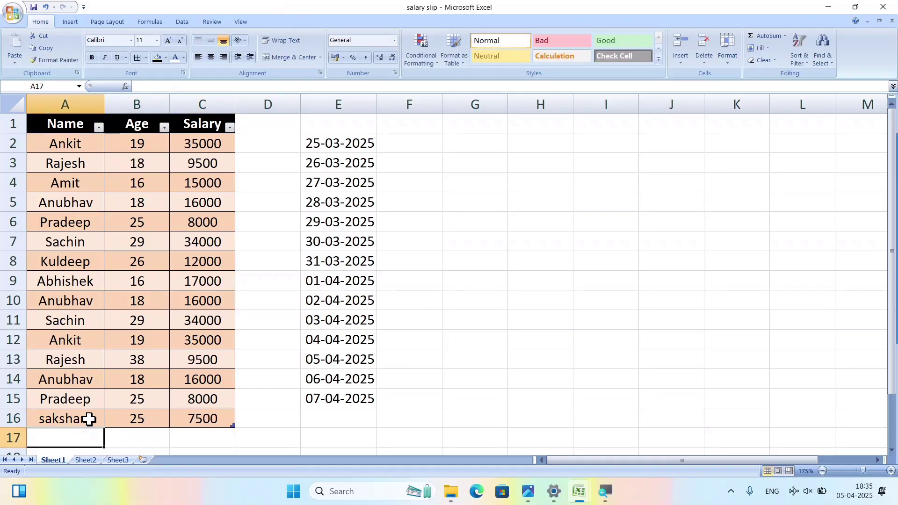
Add row 17 with name 'fgfdg' and age 45, leaving salary blank.
type("fgfdg")
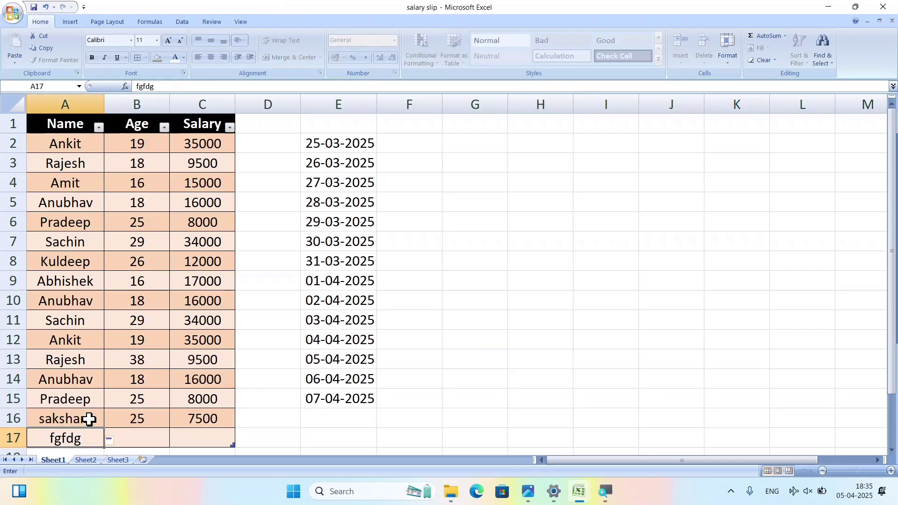
key("Tab")
type("45")
key("Return")
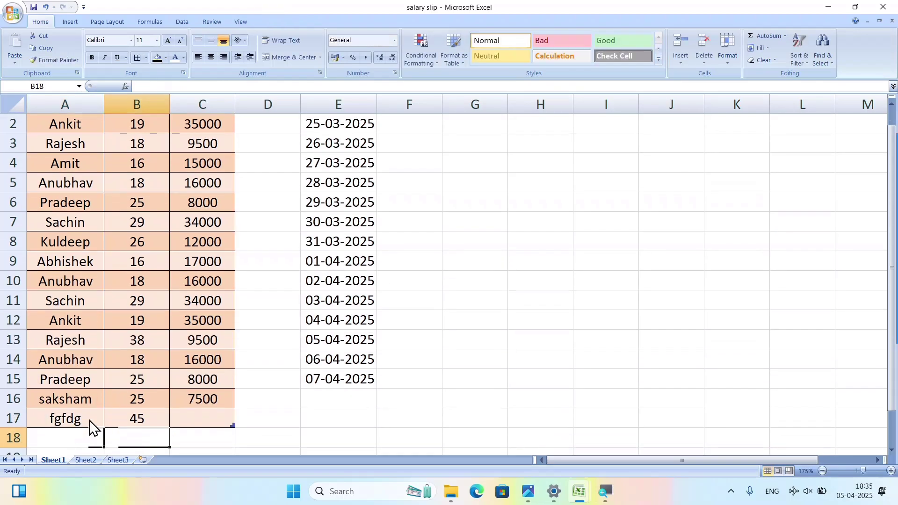
key("Up")
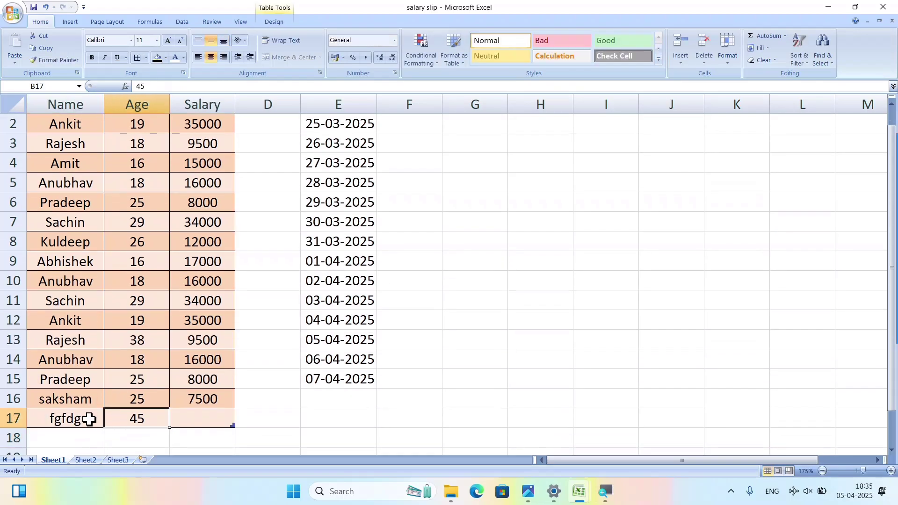
Type stray text into G3, erase it, and select H3.
scroll(89, 420, "up", 1)
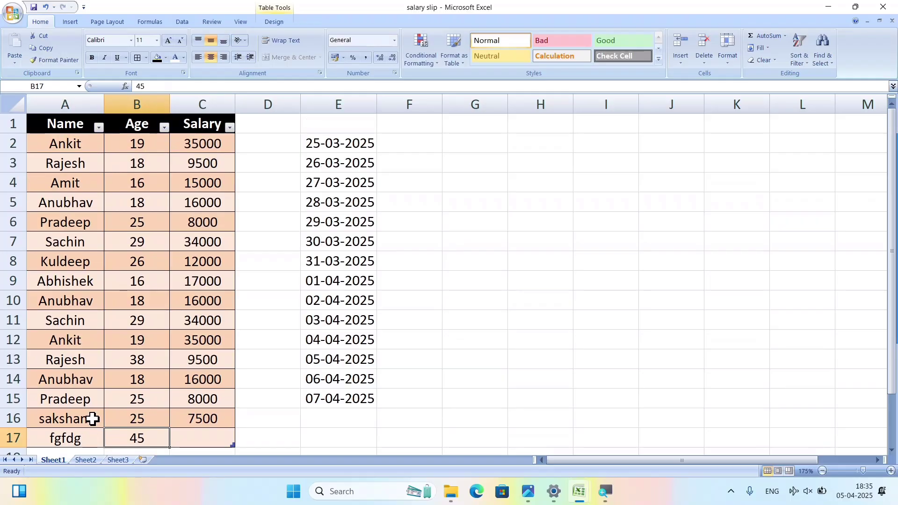
double_click(490, 155)
type("djf")
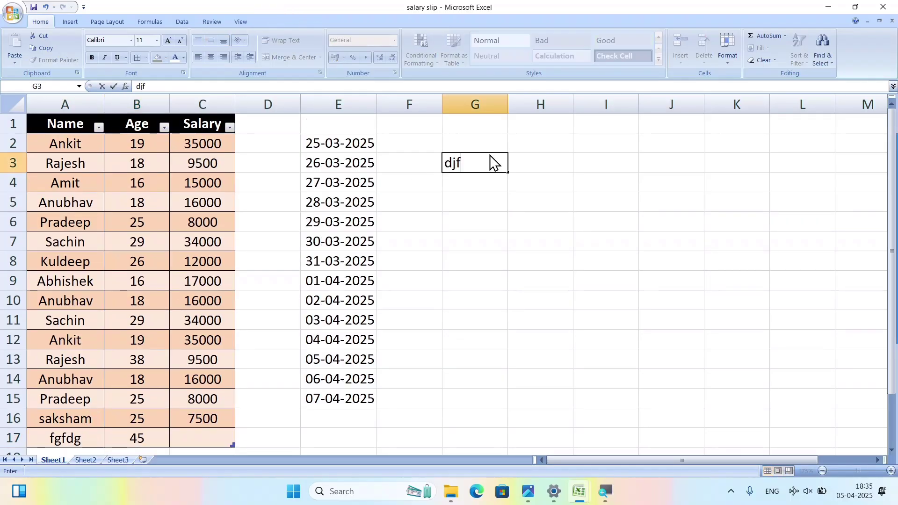
key("BackSpace")
key("BackSpace")
key("BackSpace")
scroll(167, 336, "down", 1)
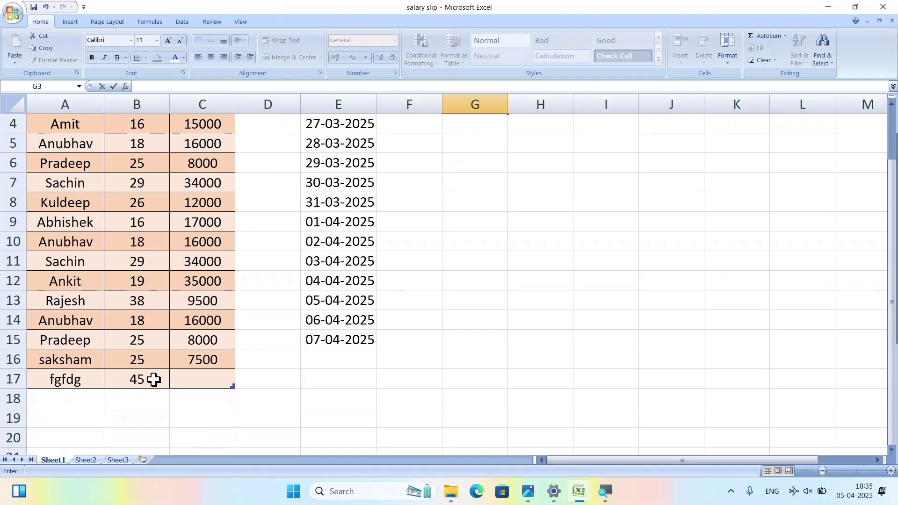
scroll(154, 374, "up", 1)
left_click(533, 165)
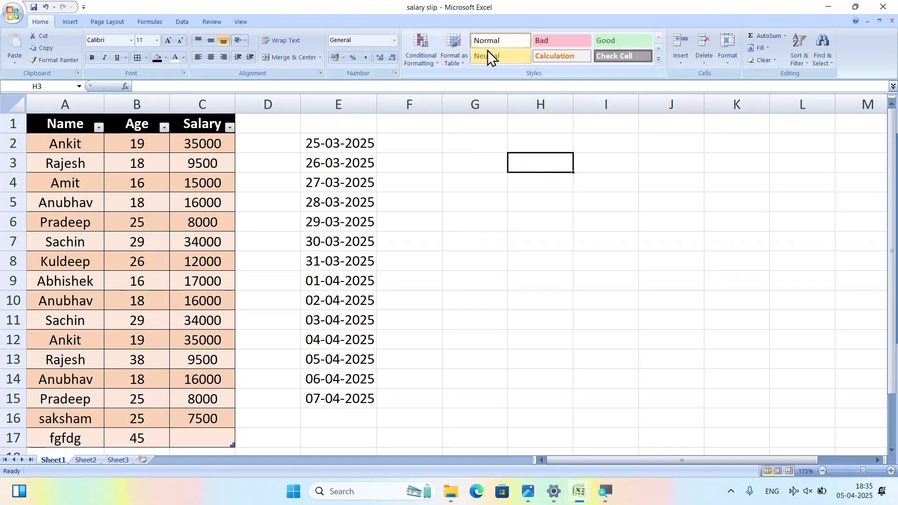
Apply the green Good cell style to the age 18 in cell B5.
left_click(516, 349)
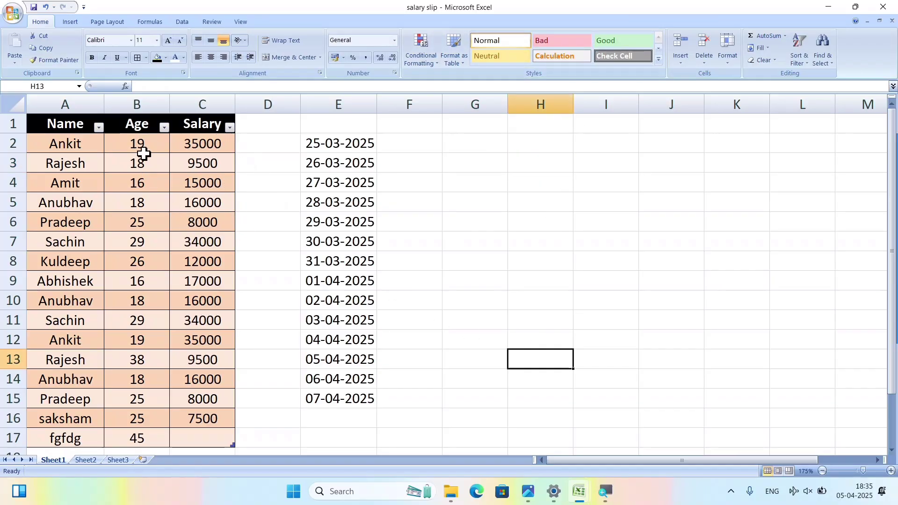
left_click(130, 183)
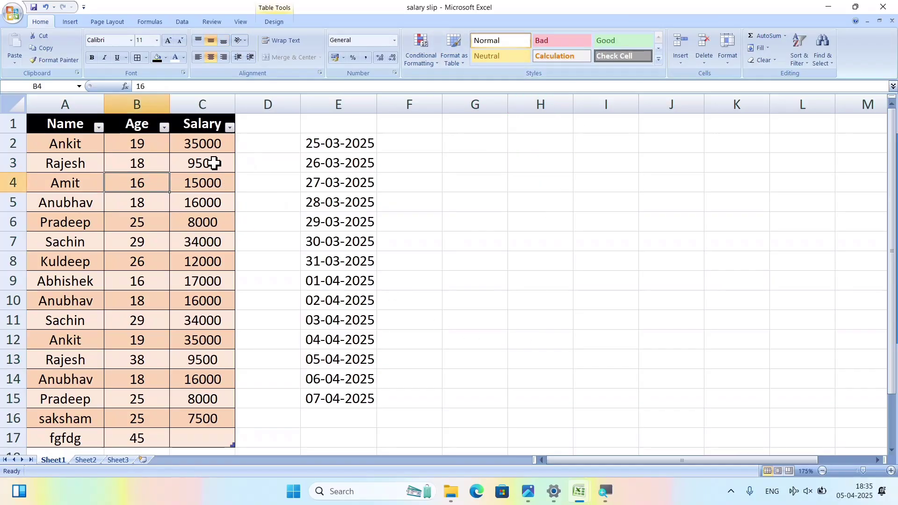
left_click(143, 205)
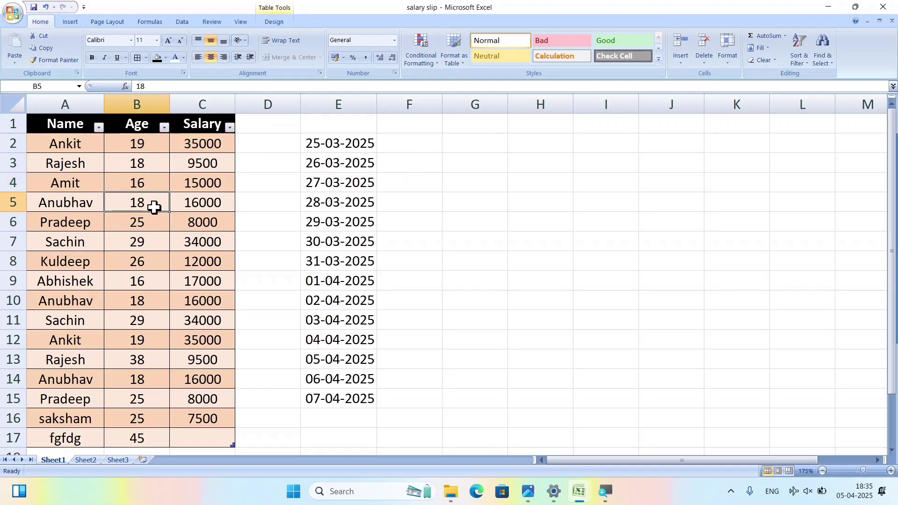
left_click(618, 41)
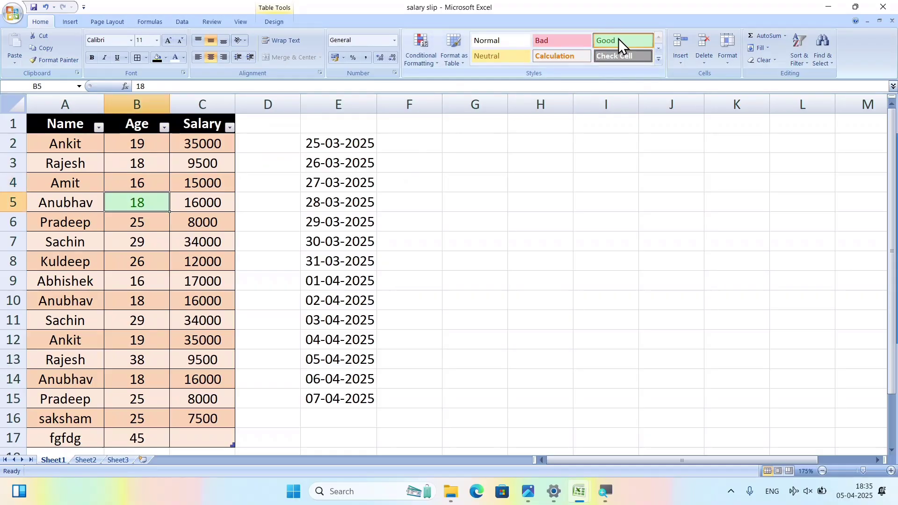
Browse the full Cell Styles gallery without applying another style.
left_click(655, 52)
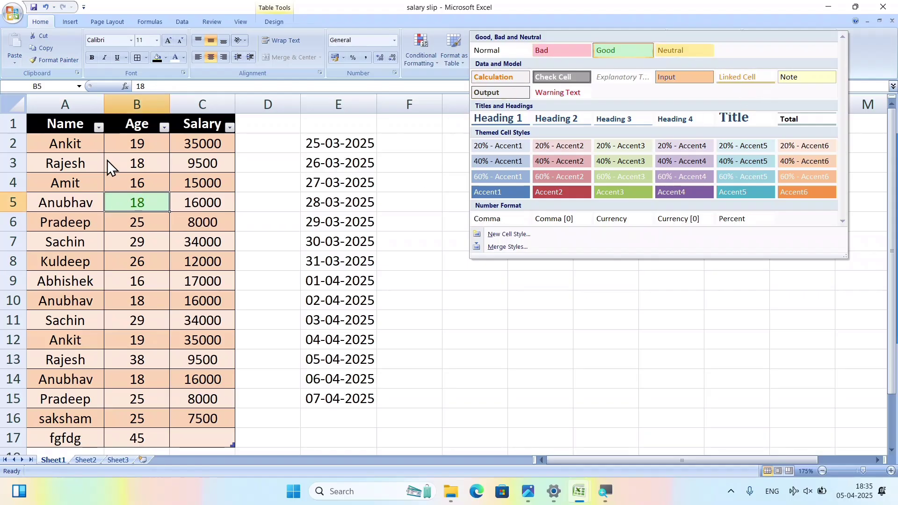
left_click(66, 202)
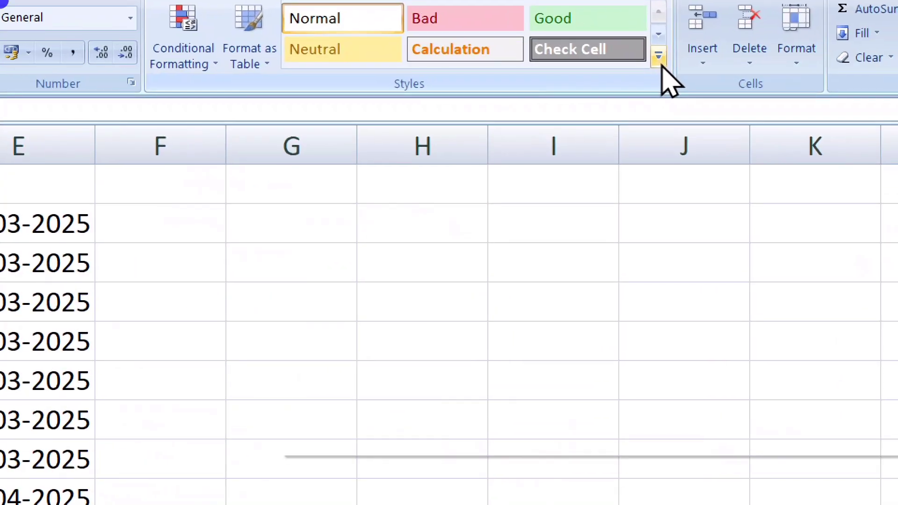
left_click(660, 64)
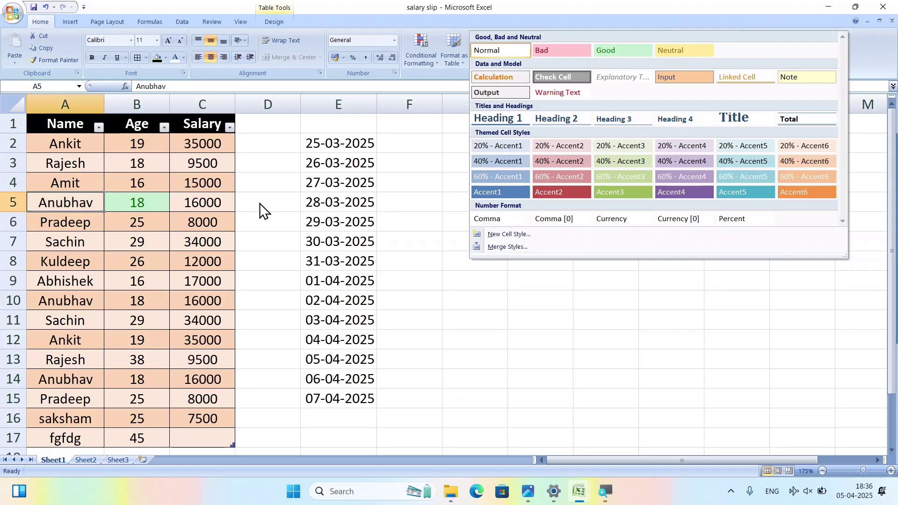
left_click(318, 219)
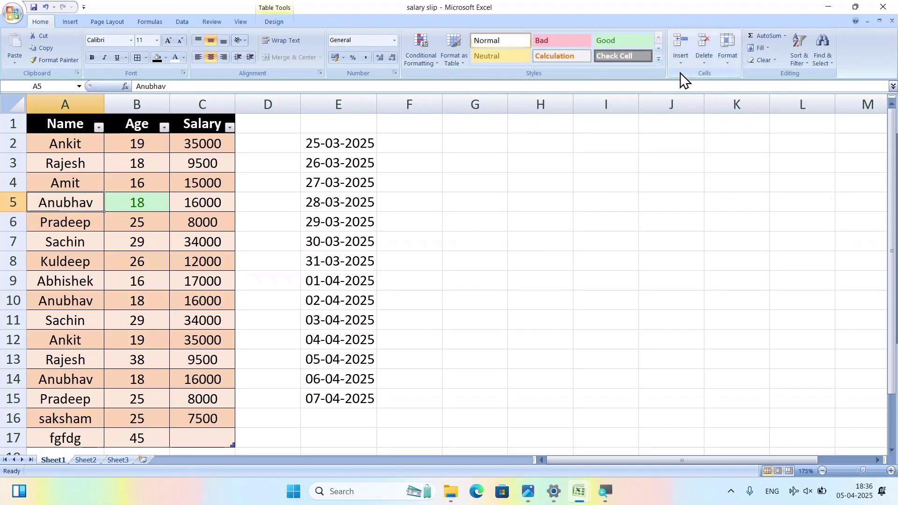
Insert a blank sheet column at column A, before the table.
left_click(680, 63)
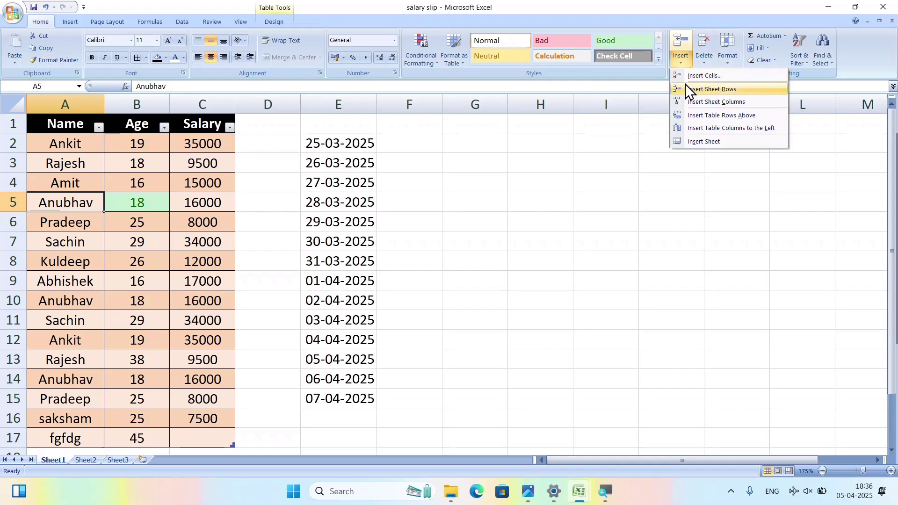
left_click(450, 193)
left_click(451, 317)
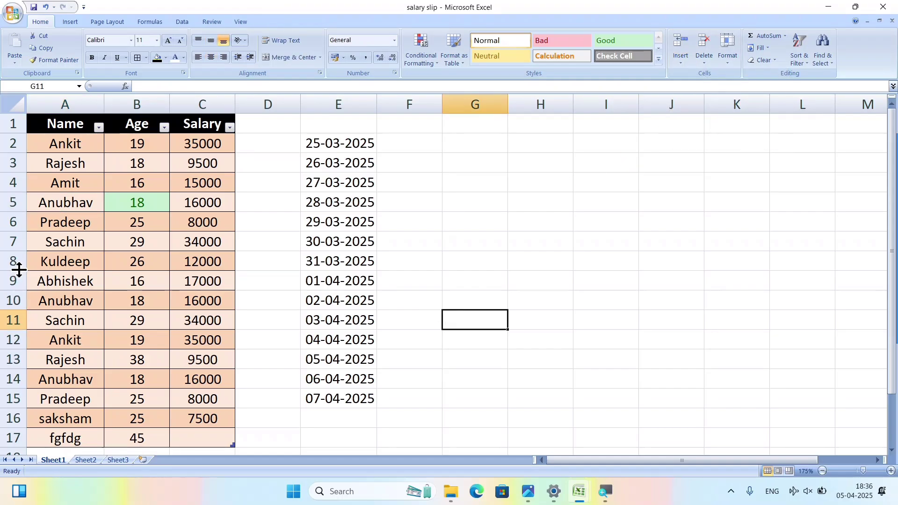
left_click(64, 107)
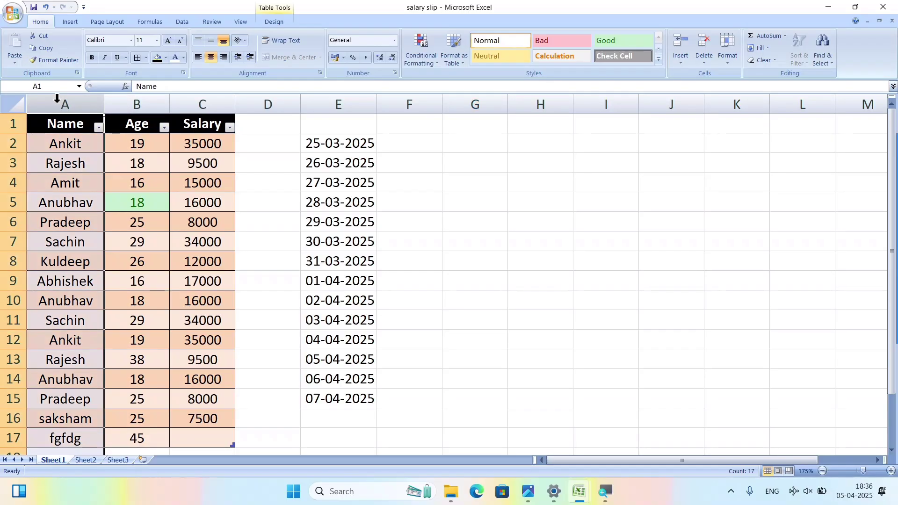
left_click(682, 63)
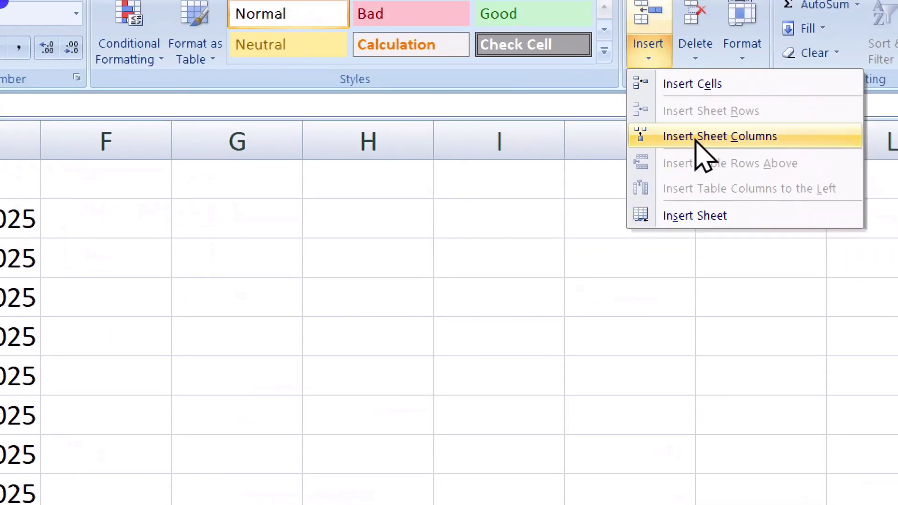
left_click(695, 108)
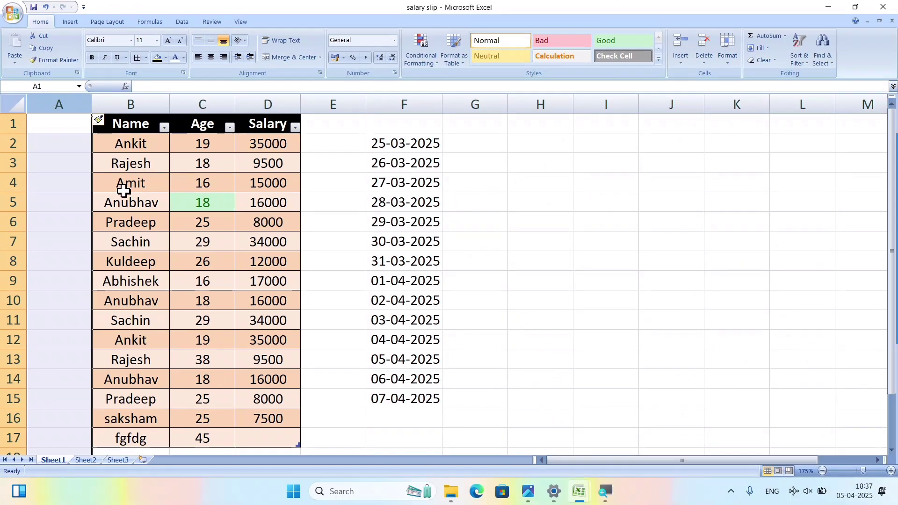
Insert a blank row above Pradeep's row 6 and an empty column before Age.
left_click(11, 222)
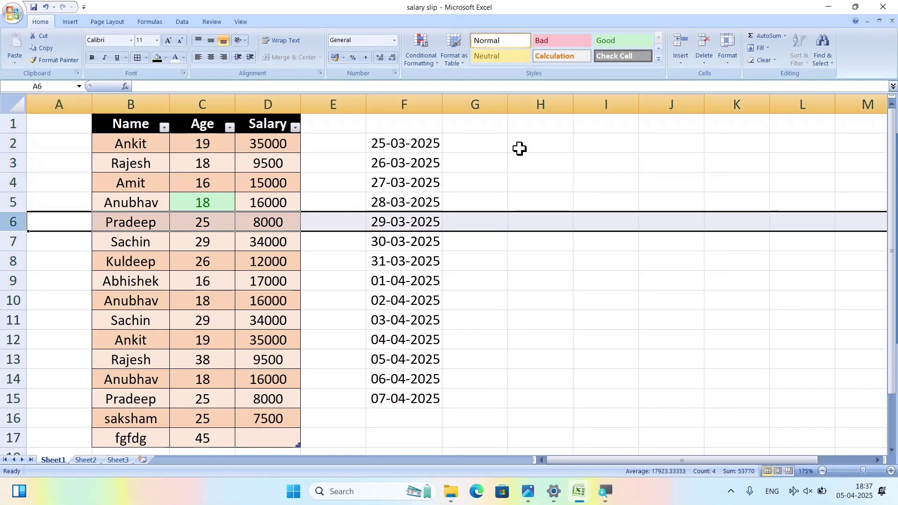
left_click(684, 60)
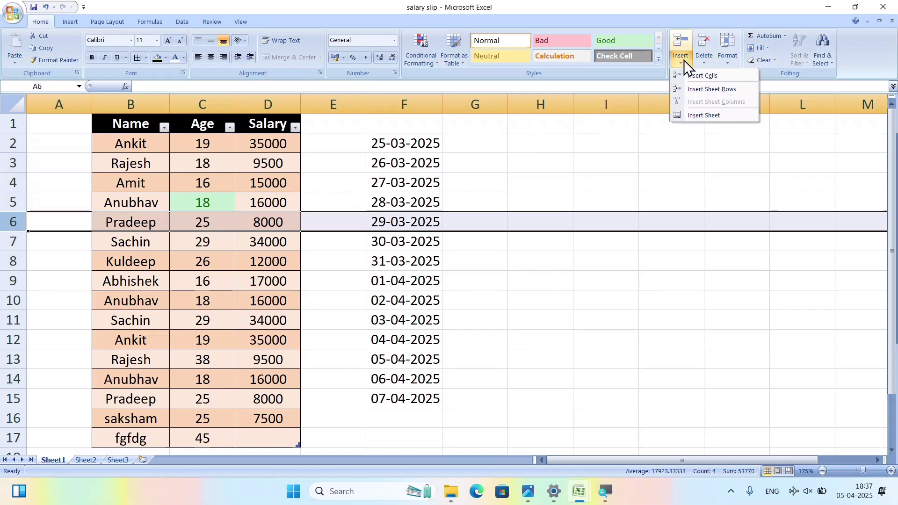
left_click(702, 89)
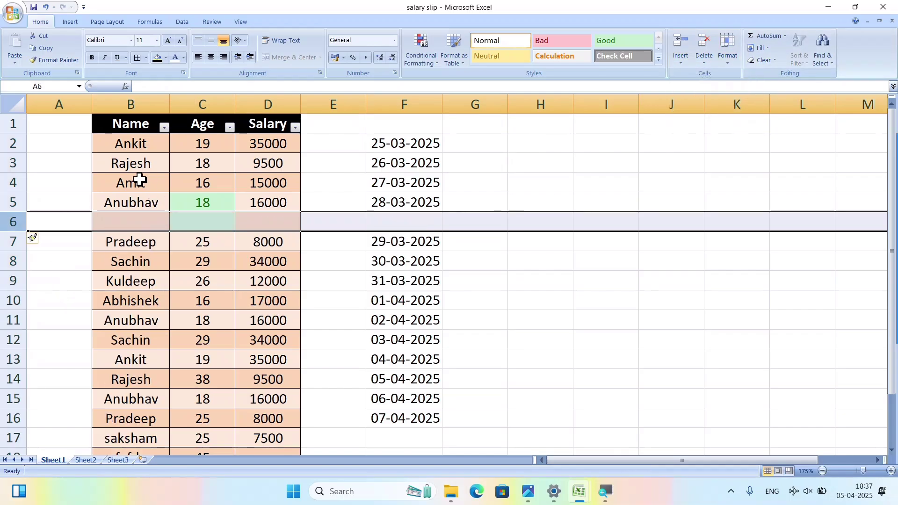
left_click(201, 110)
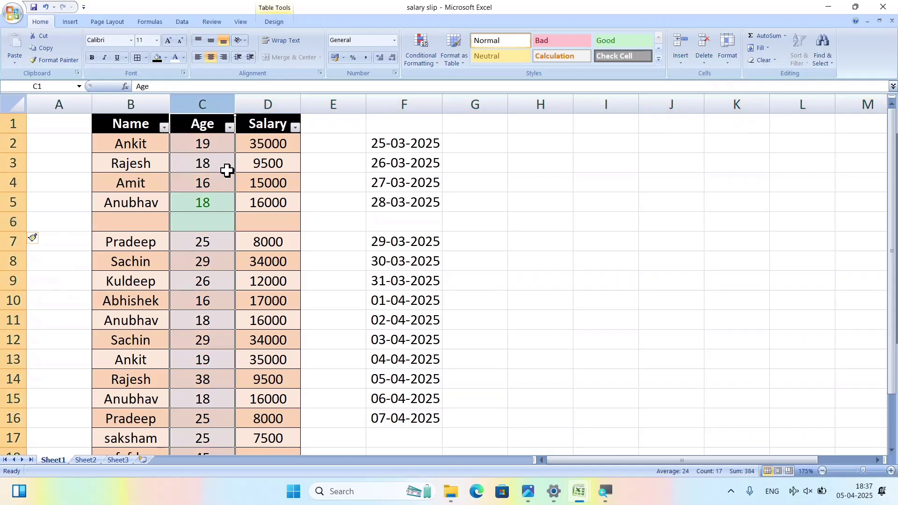
left_click(689, 64)
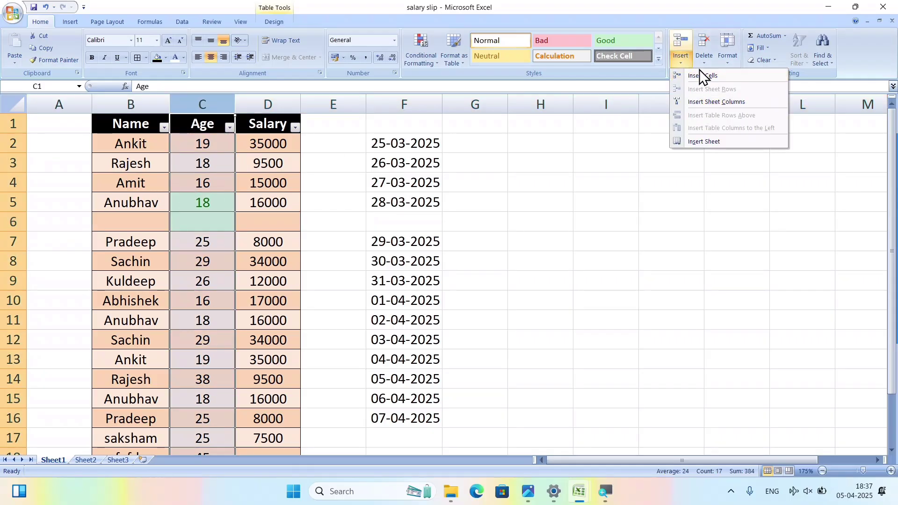
left_click(700, 100)
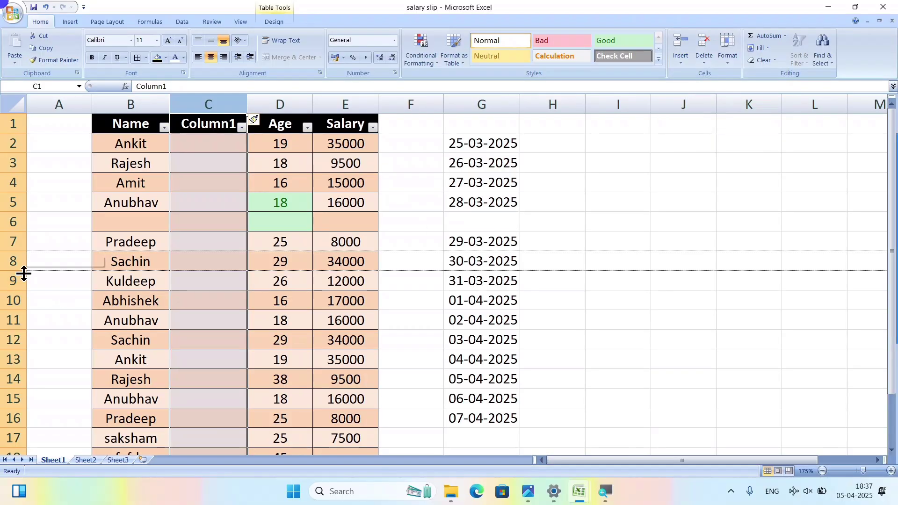
Insert a blank row above Sachin's row 8, then select the 02-04-2025 date in G12.
left_click(14, 262)
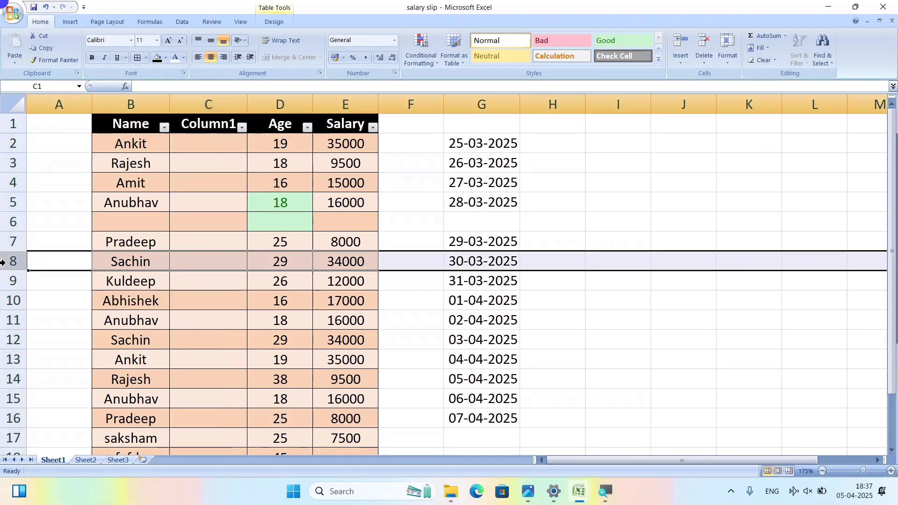
left_click(690, 62)
left_click(706, 90)
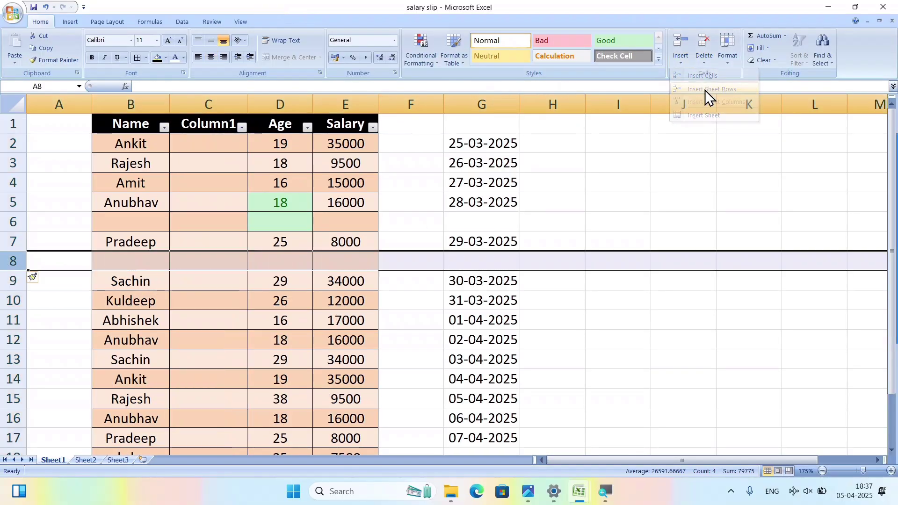
left_click(609, 317)
left_click(486, 338)
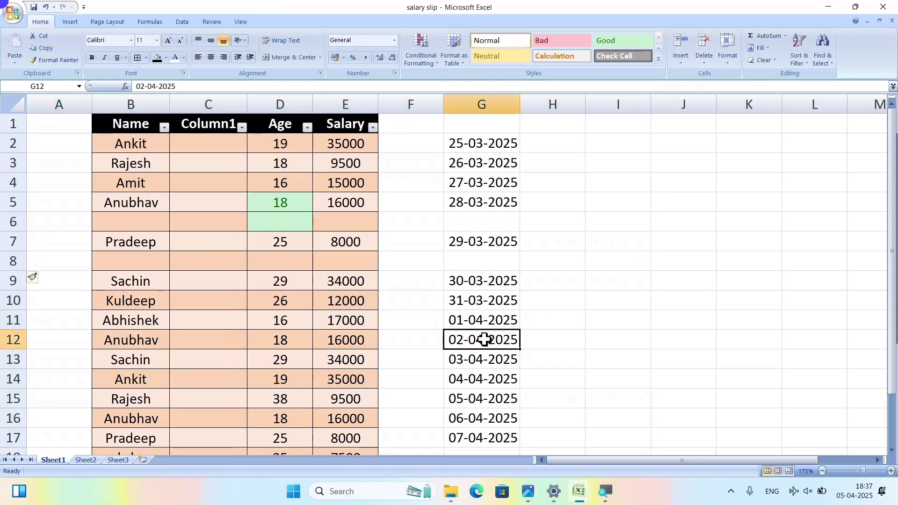
left_click(679, 59)
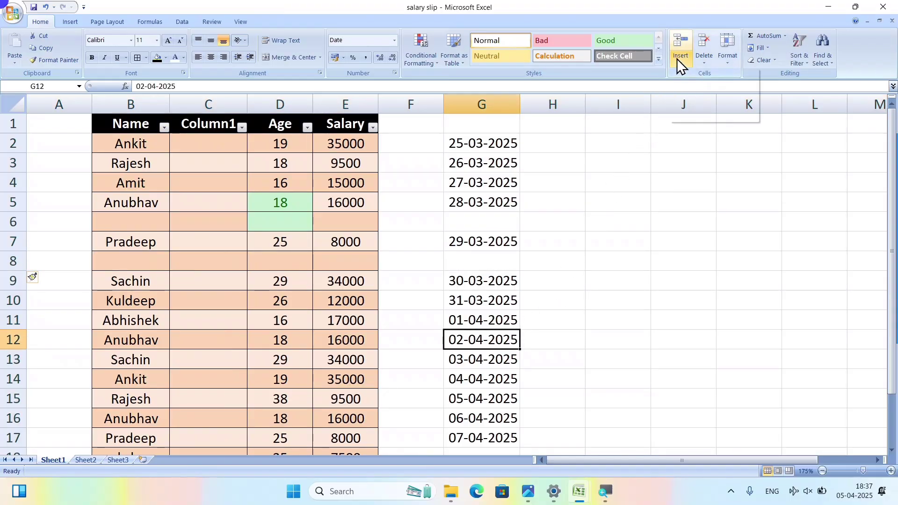
Insert a cell at G12 shifting 02-04-2025 right, and autofit column H.
left_click(693, 80)
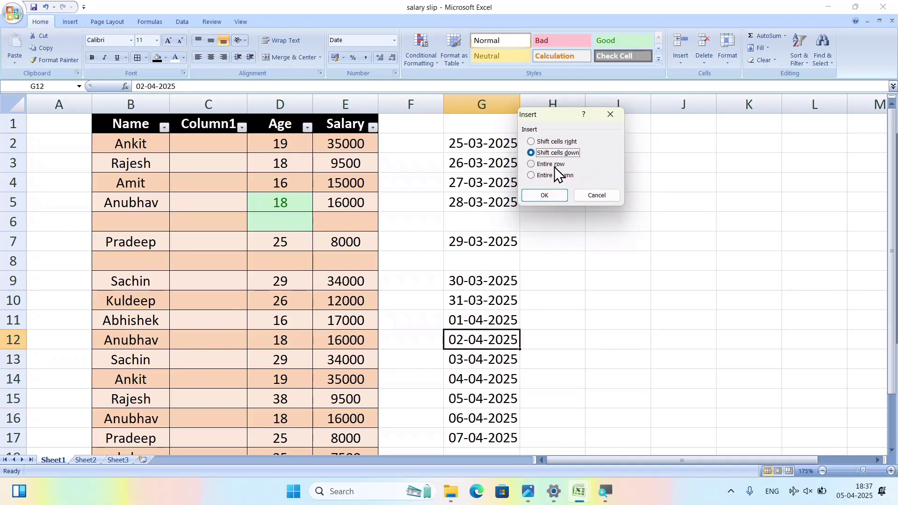
left_click(549, 142)
left_click(544, 196)
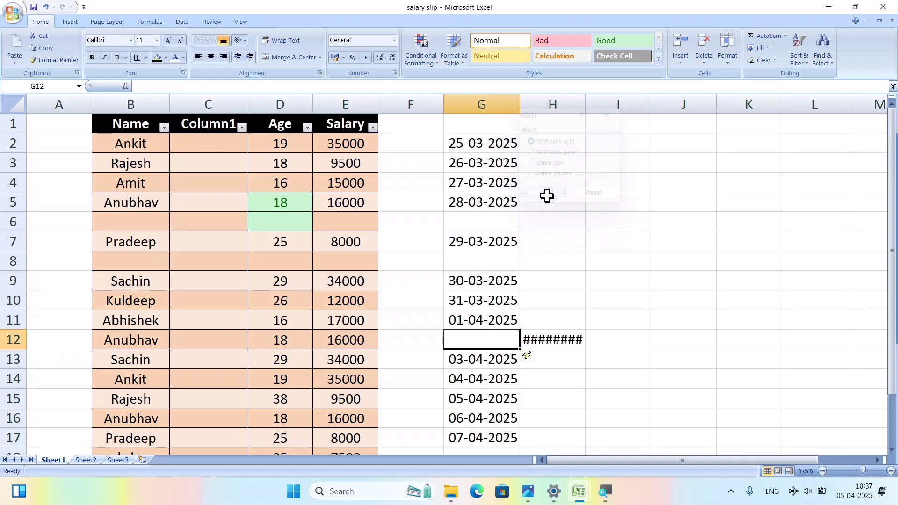
double_click(585, 104)
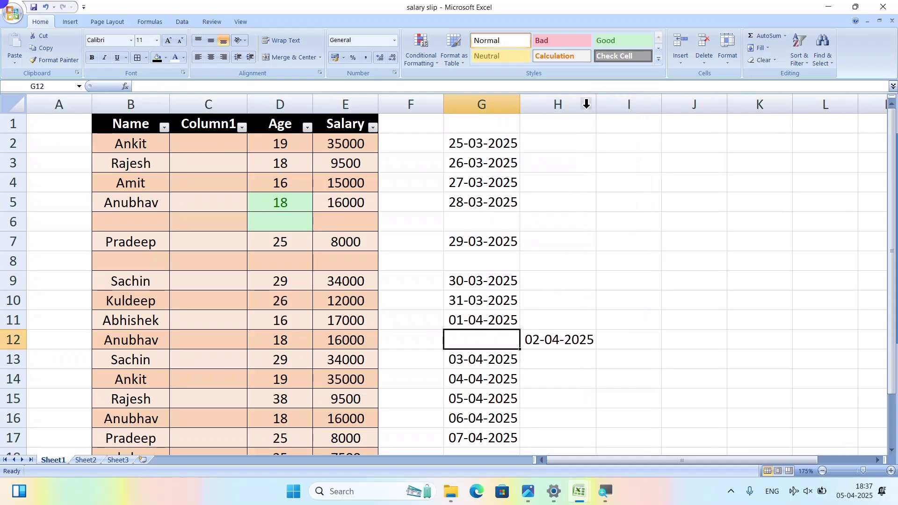
Insert a cell at G15, shifting the dates below it down.
left_click(498, 395)
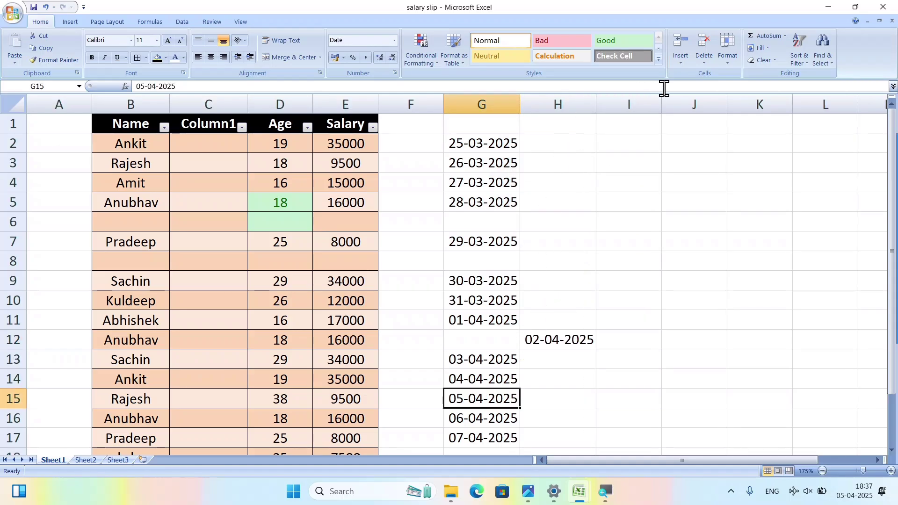
left_click(682, 64)
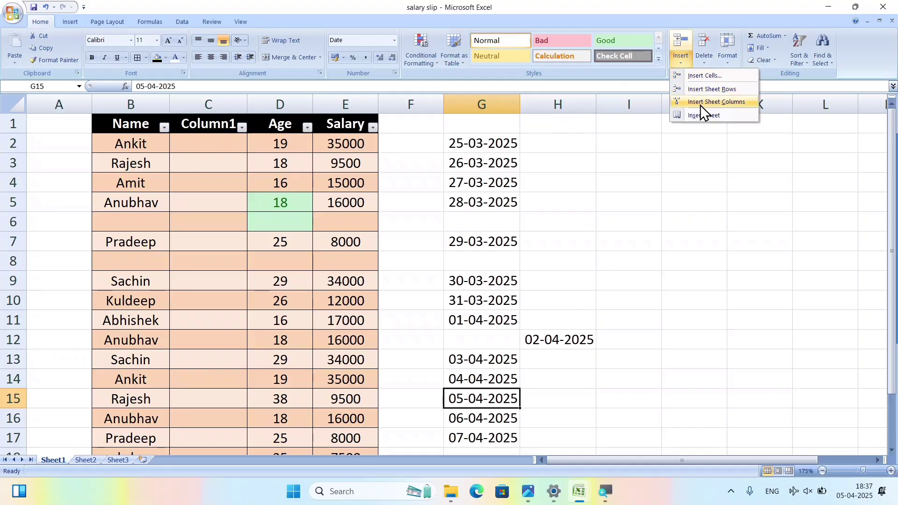
left_click(697, 79)
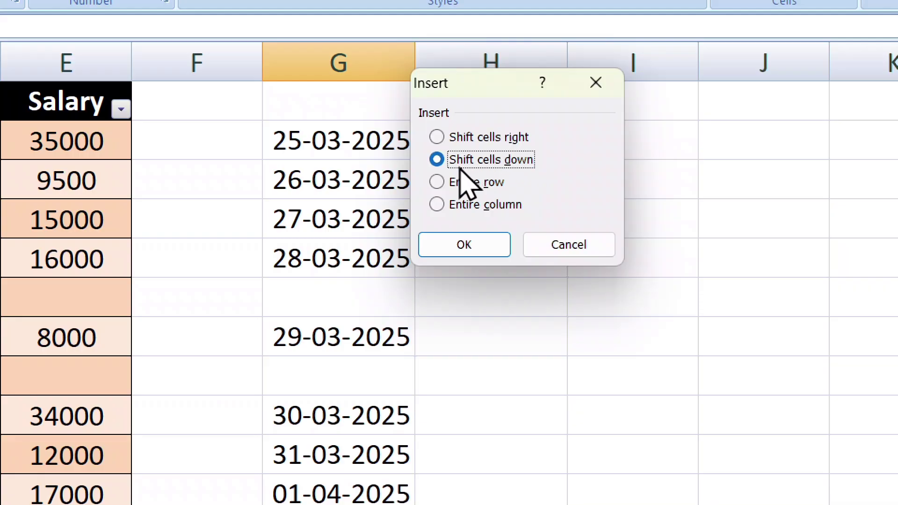
left_click(465, 240)
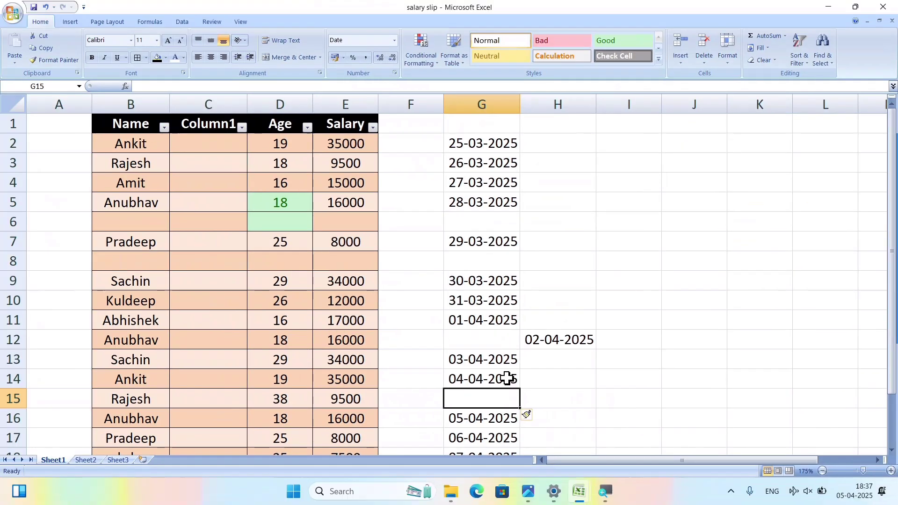
left_click(680, 65)
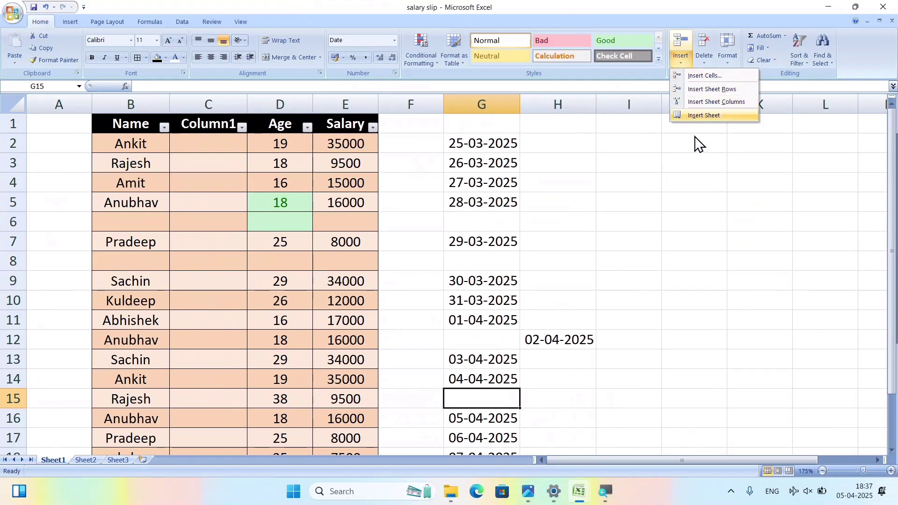
Add the blank worksheet Sheet4, then switch back to Sheet1's salary table.
left_click(533, 297)
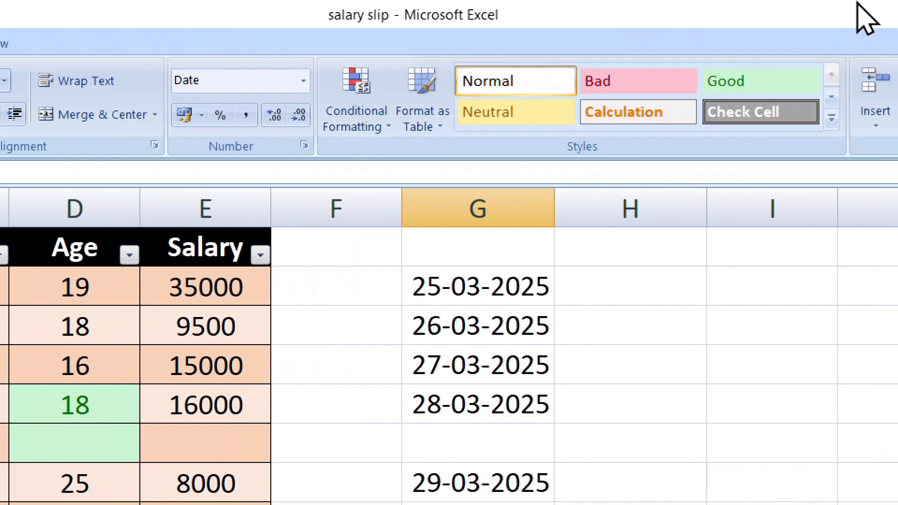
left_click(778, 132)
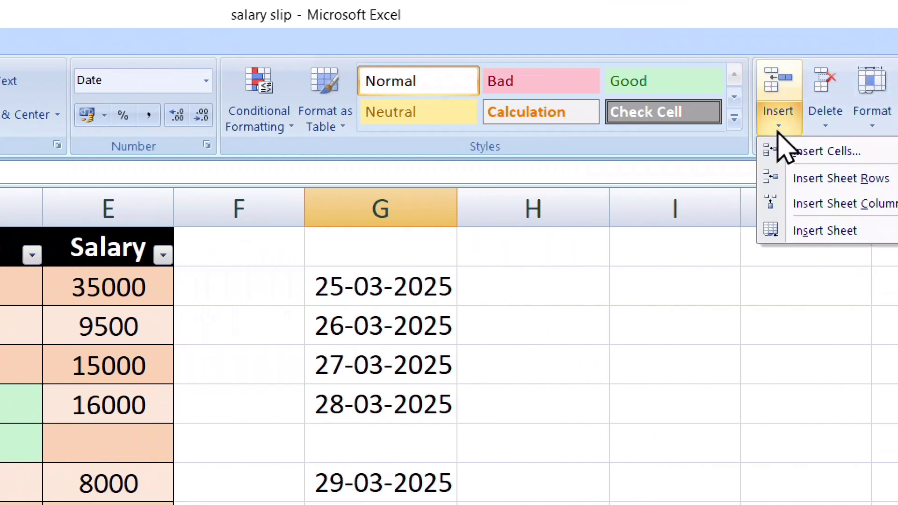
left_click(799, 237)
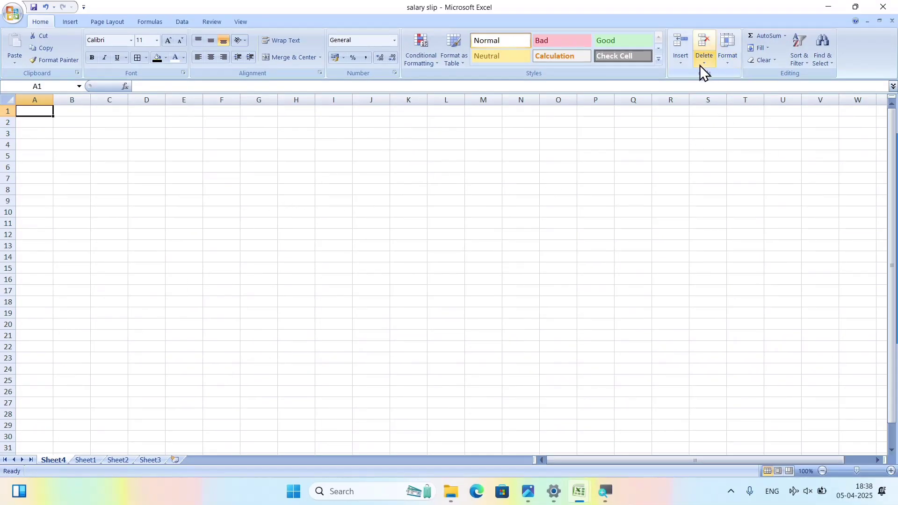
left_click(679, 60)
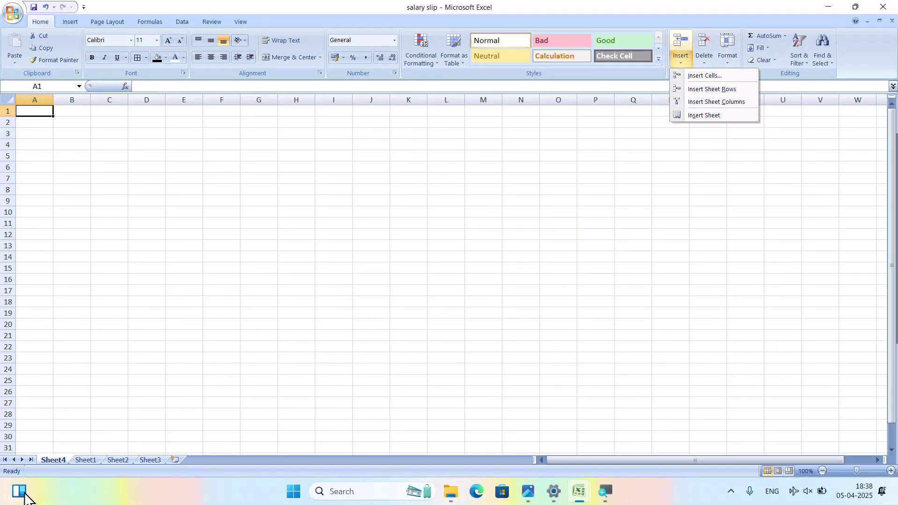
left_click(87, 461)
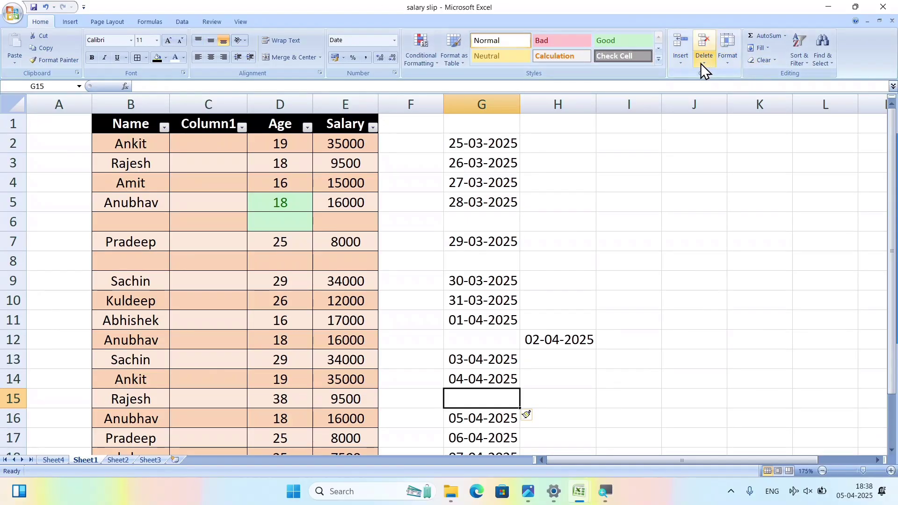
Delete the empty Column1 from the table.
left_click(678, 64)
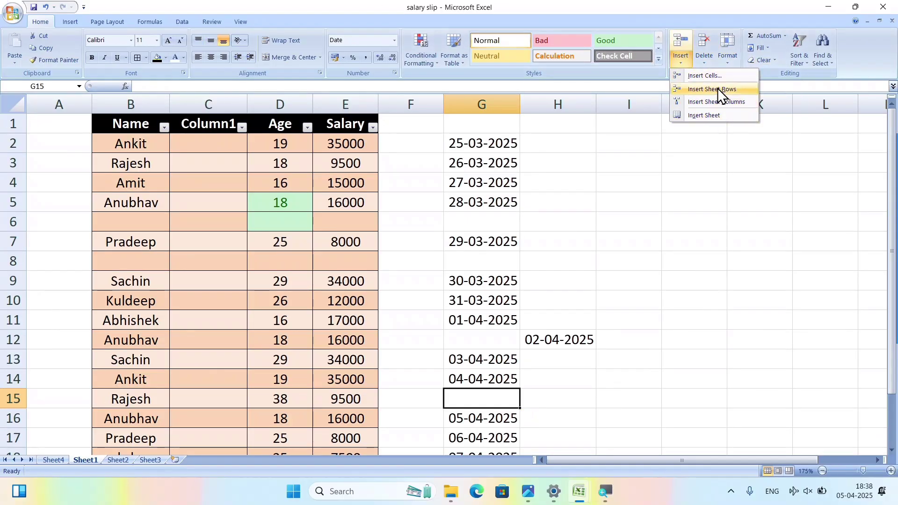
left_click(665, 191)
left_click_drag(443, 144, 613, 377)
left_click(684, 220)
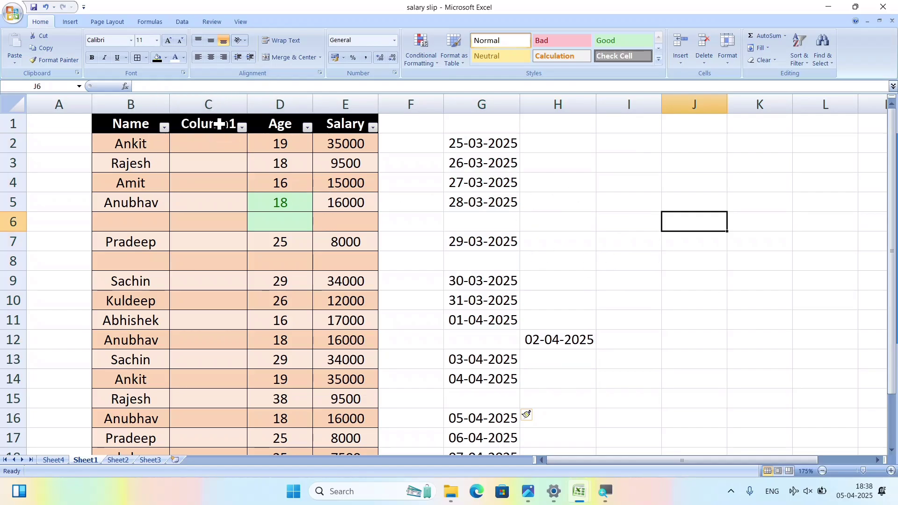
left_click(210, 102)
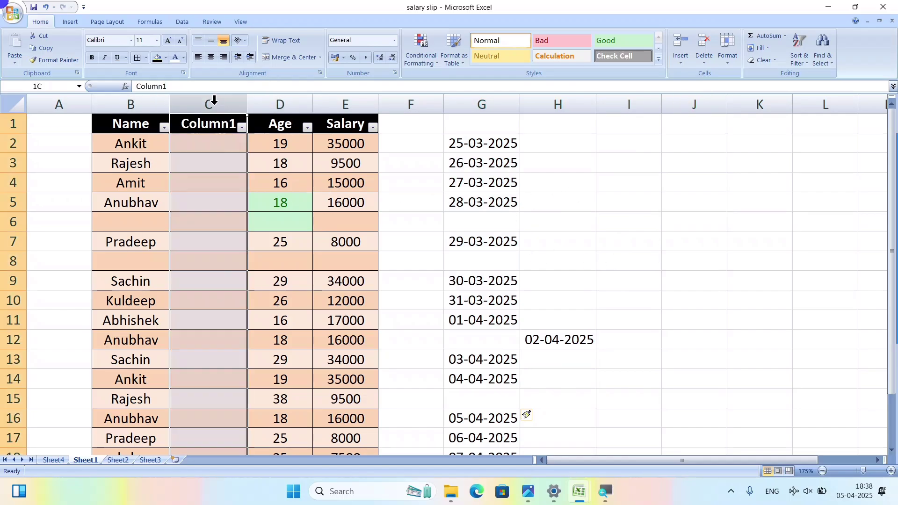
left_click(709, 53)
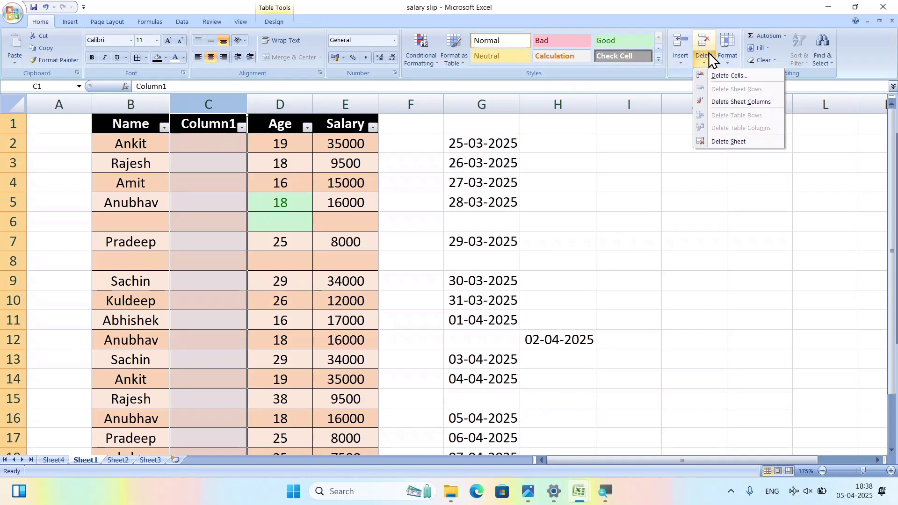
left_click(746, 102)
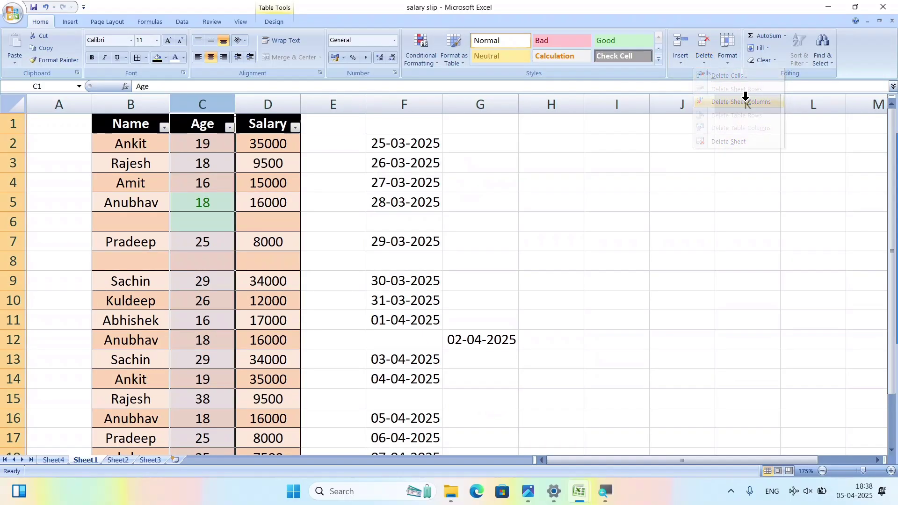
Delete the blank sheet rows 8 and 6.
left_click(8, 260)
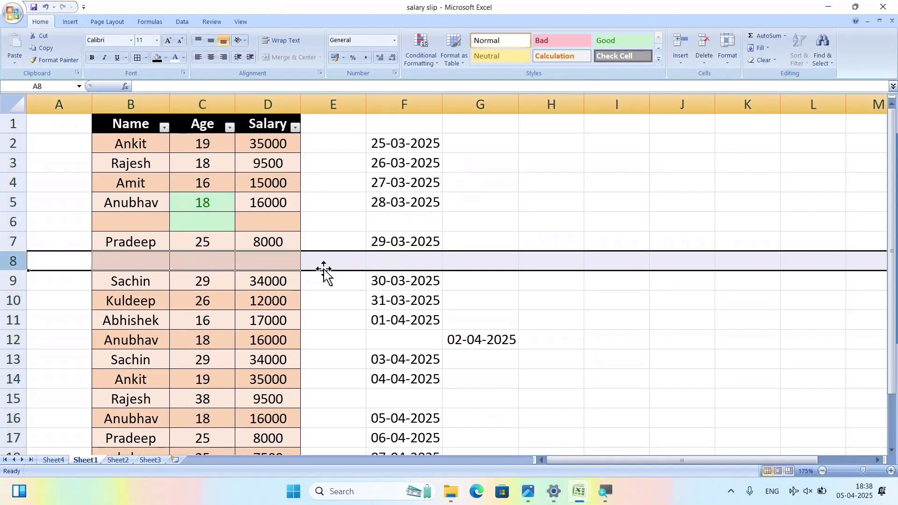
left_click(701, 61)
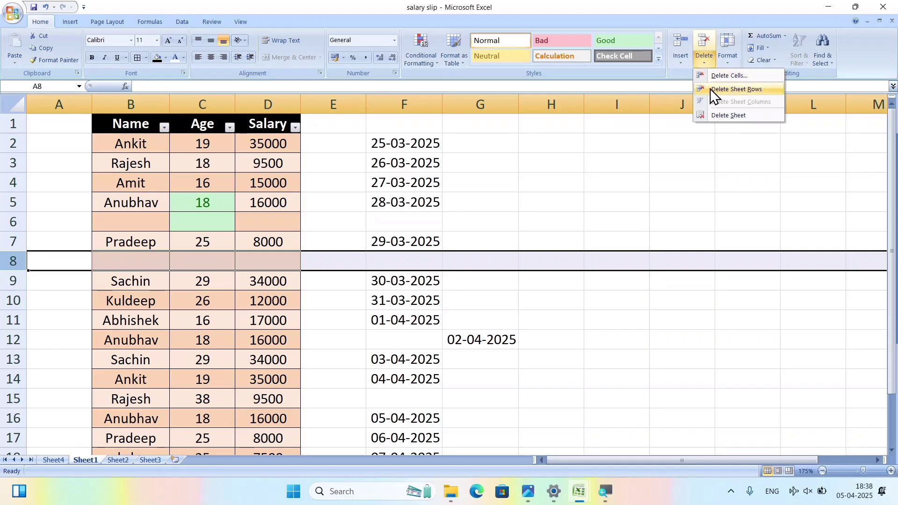
left_click(737, 89)
left_click(13, 221)
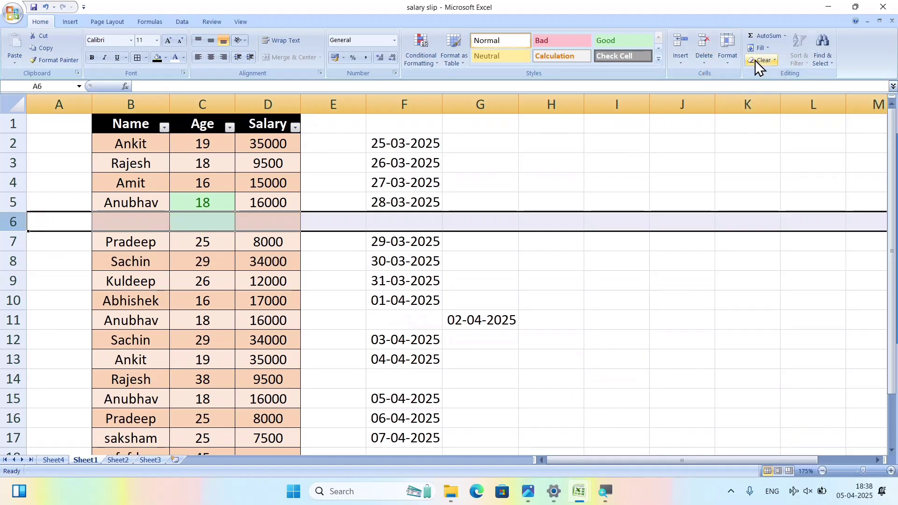
left_click(704, 60)
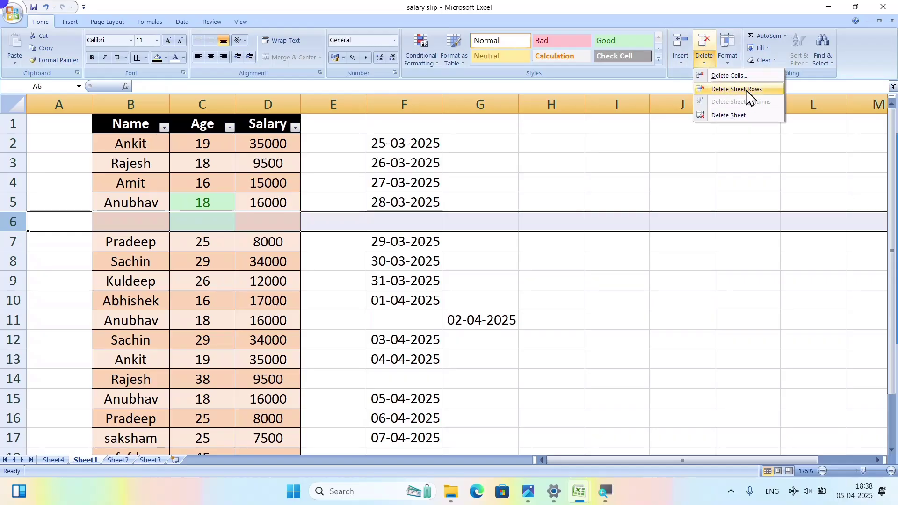
left_click(745, 90)
Delete the empty column A so the table starts in column A again.
scroll(201, 309, "down", 1)
scroll(201, 306, "down", 1)
scroll(203, 280, "up", 2)
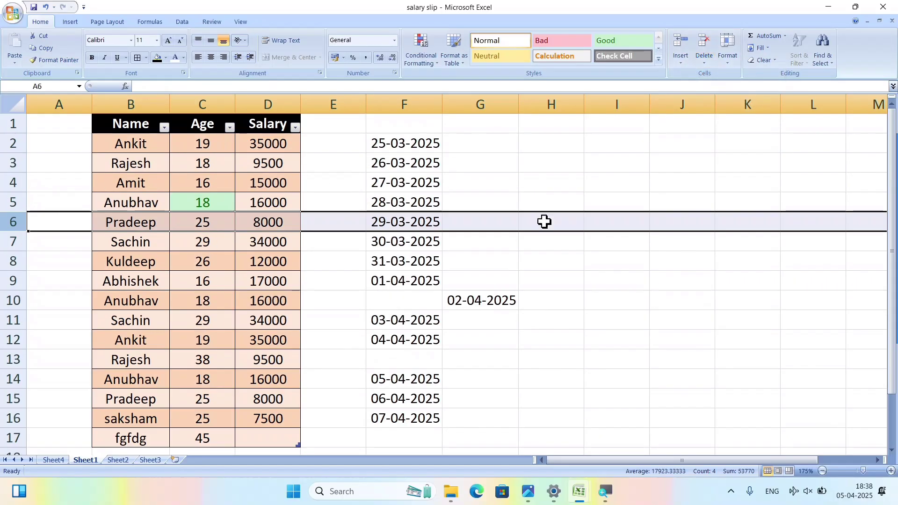
left_click(70, 97)
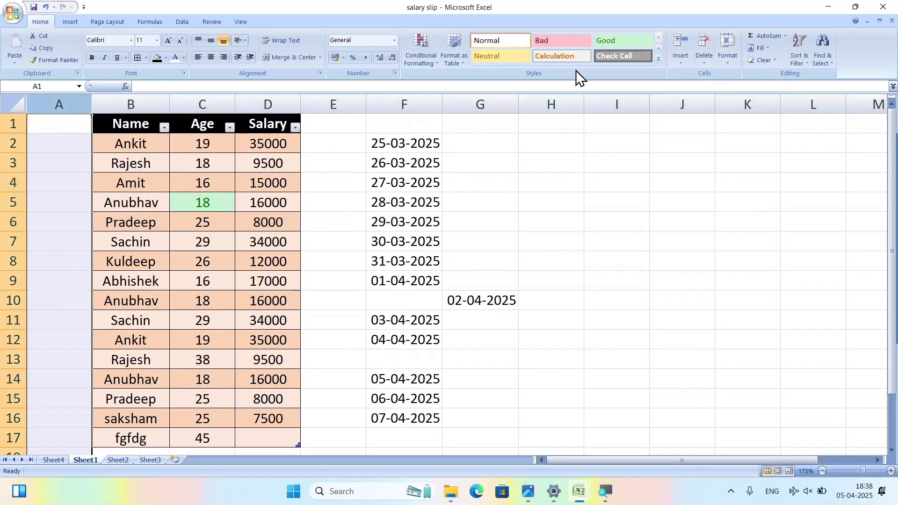
left_click(712, 59)
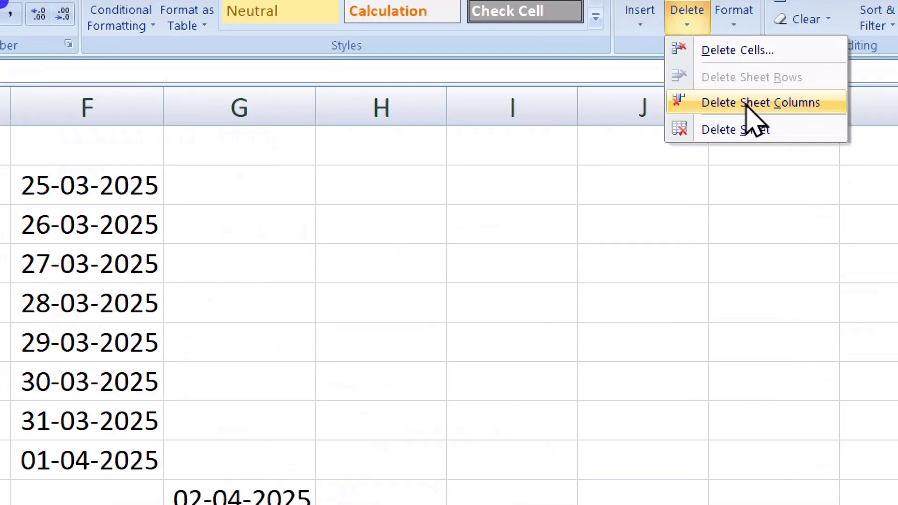
left_click(748, 108)
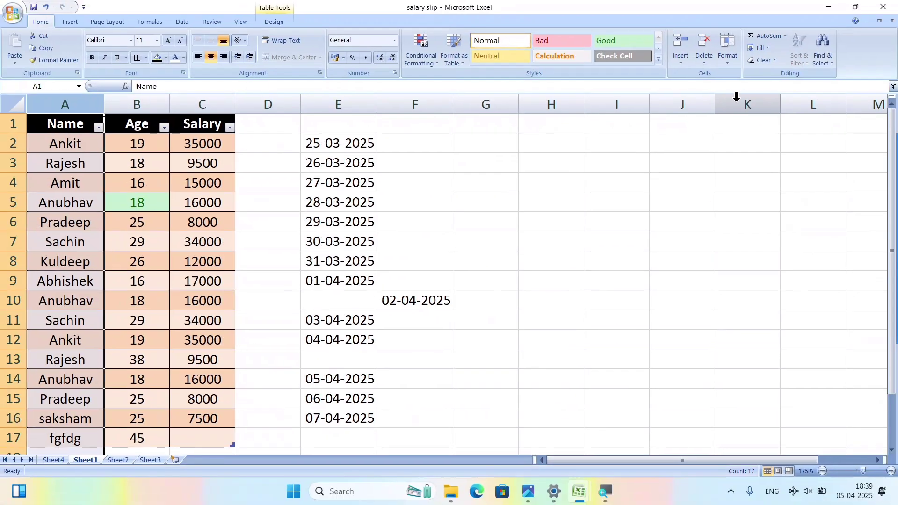
left_click(437, 216)
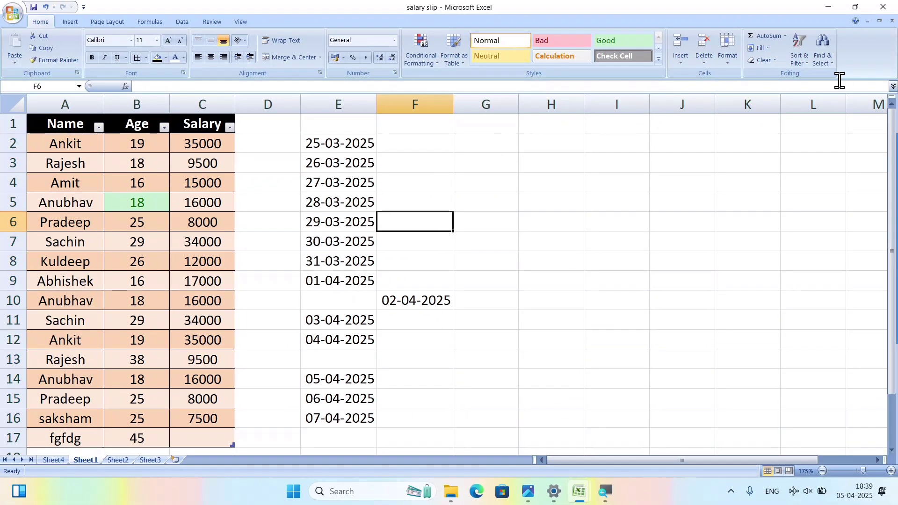
Delete the Sheet4 worksheet from the workbook.
left_click(706, 58)
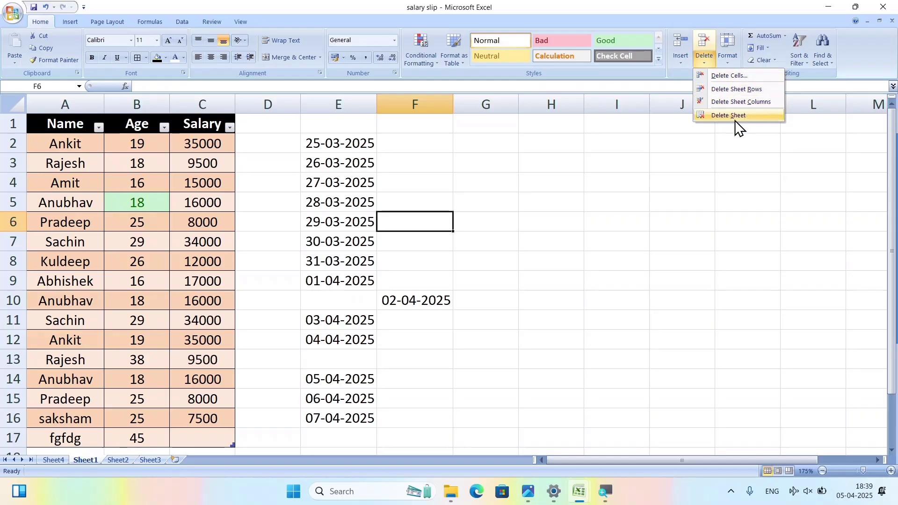
left_click(601, 270)
scroll(597, 270, "down", 1)
left_click(58, 460)
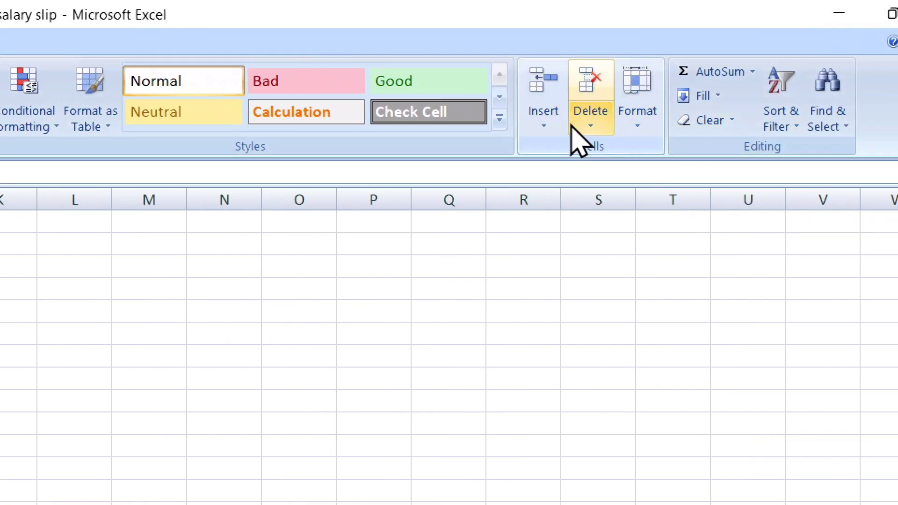
left_click(590, 133)
left_click(632, 239)
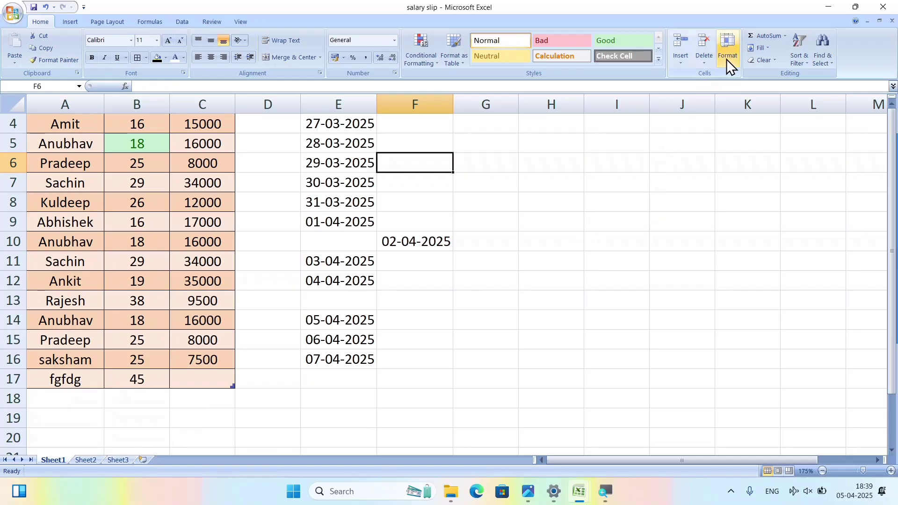
Select the Age column, close the Format menu unused, and switch to Sheet2.
left_click(565, 265)
scroll(537, 290, "up", 1)
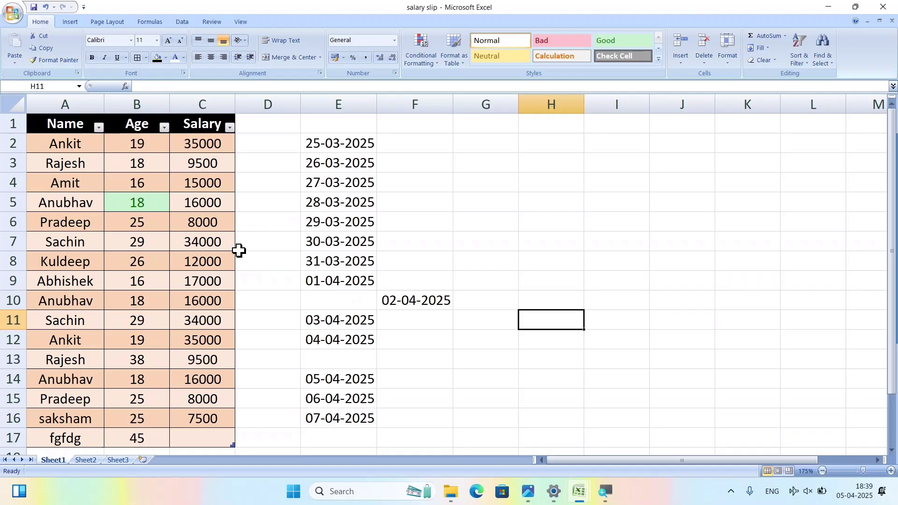
scroll(239, 250, "up", 3, "ctrl")
scroll(235, 251, "up", 1)
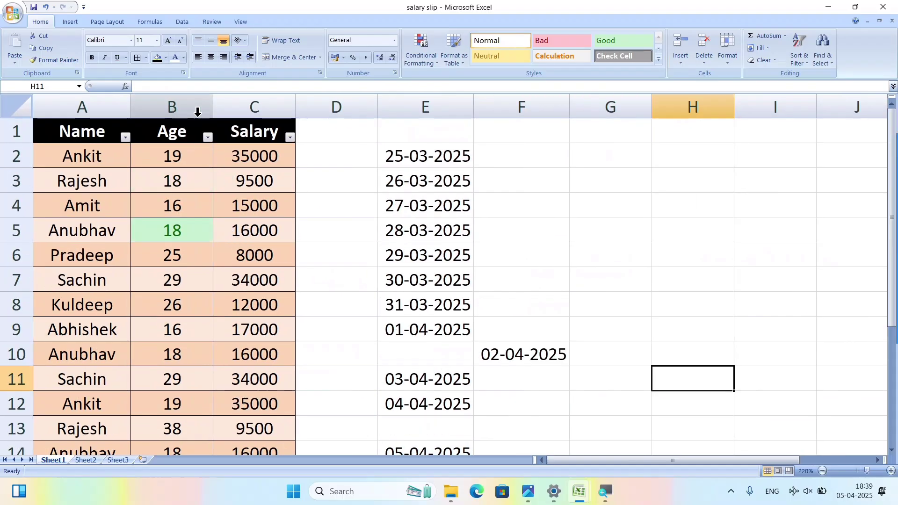
left_click(190, 149)
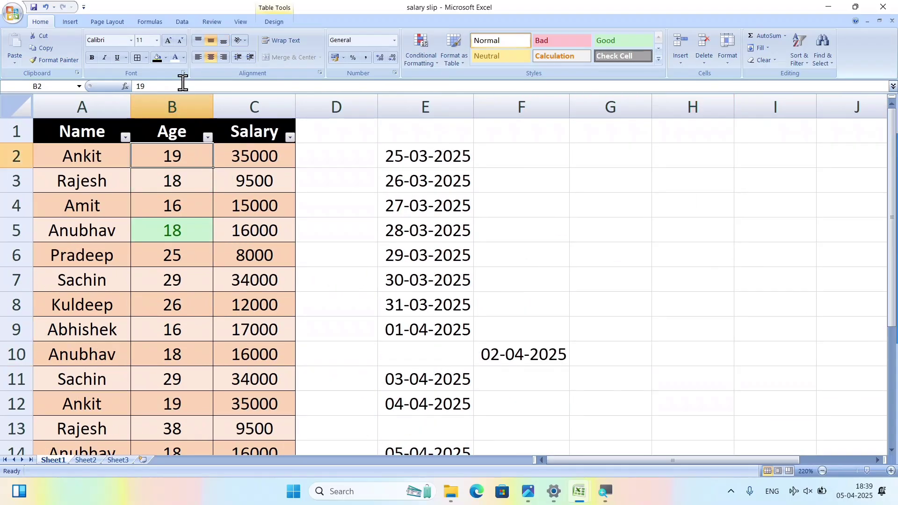
left_click(178, 100)
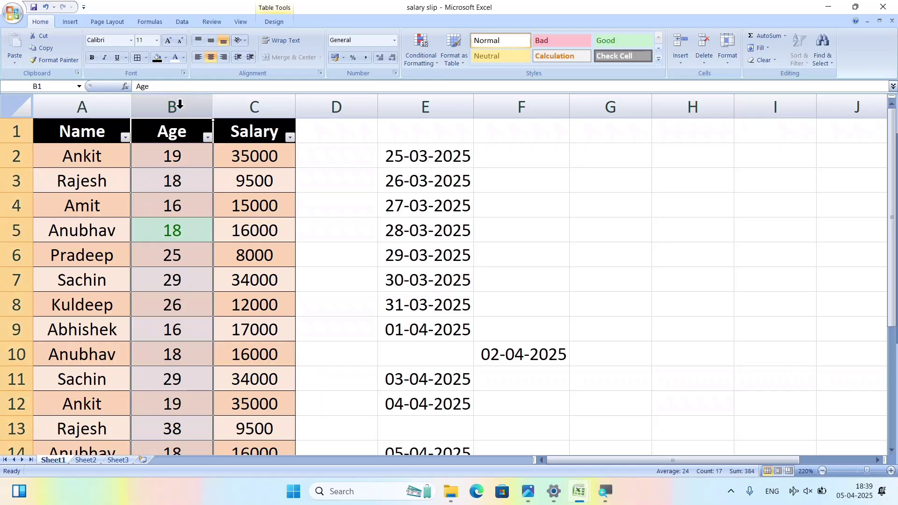
left_click(730, 64)
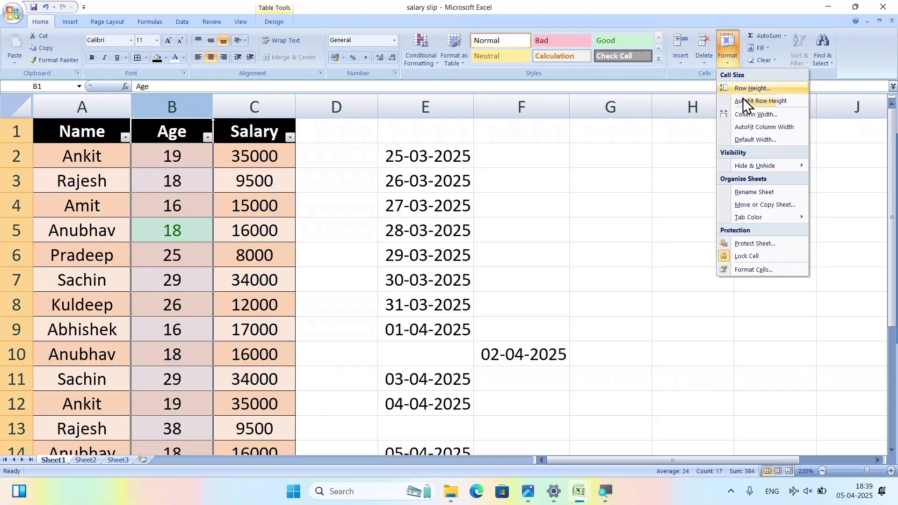
key("Escape")
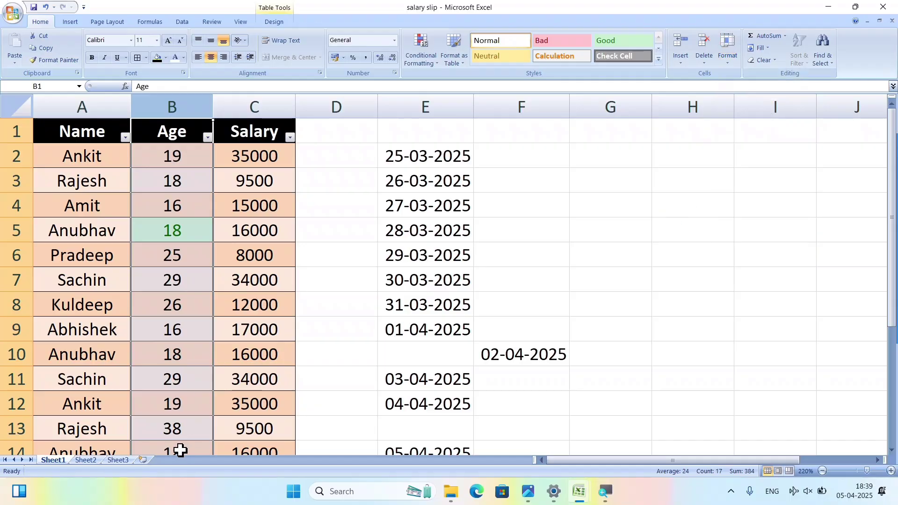
left_click(86, 460)
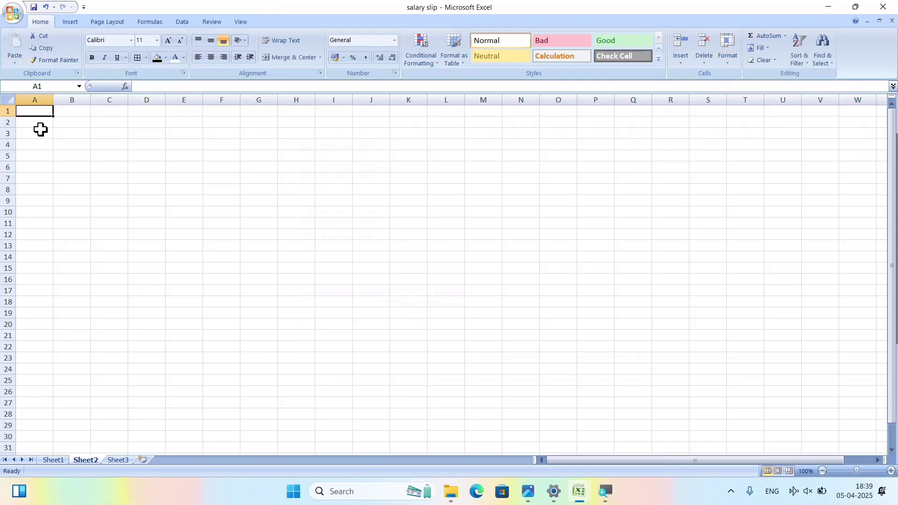
Enter 'computer point lmp' in A1 of Sheet2 and check its full text.
scroll(41, 130, "up", 11, "ctrl")
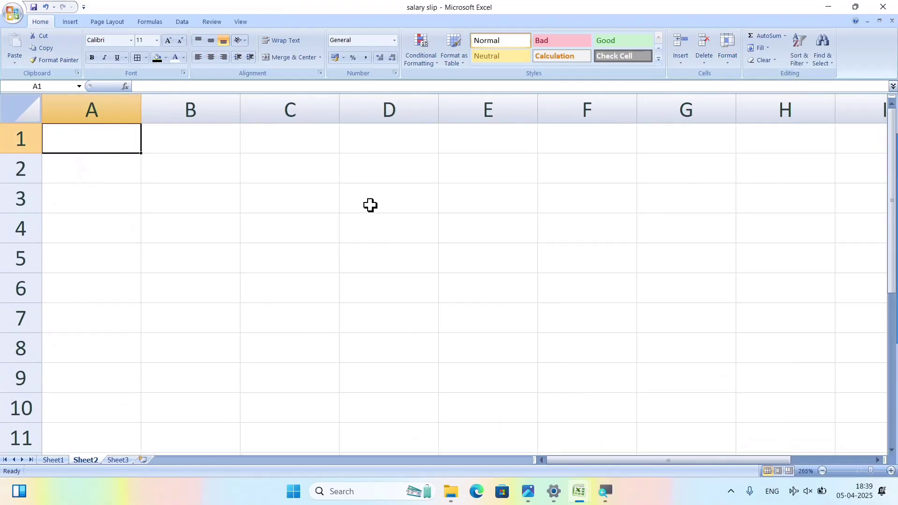
type("computer")
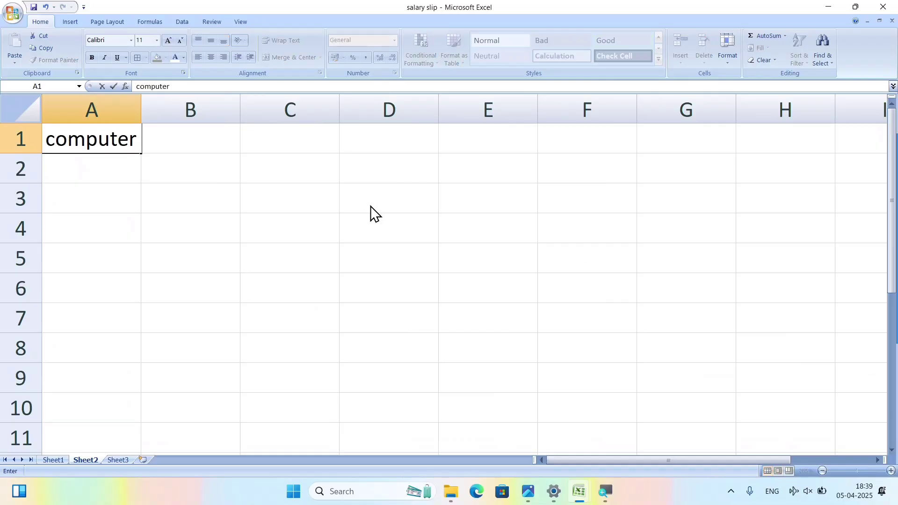
type(" point Imp")
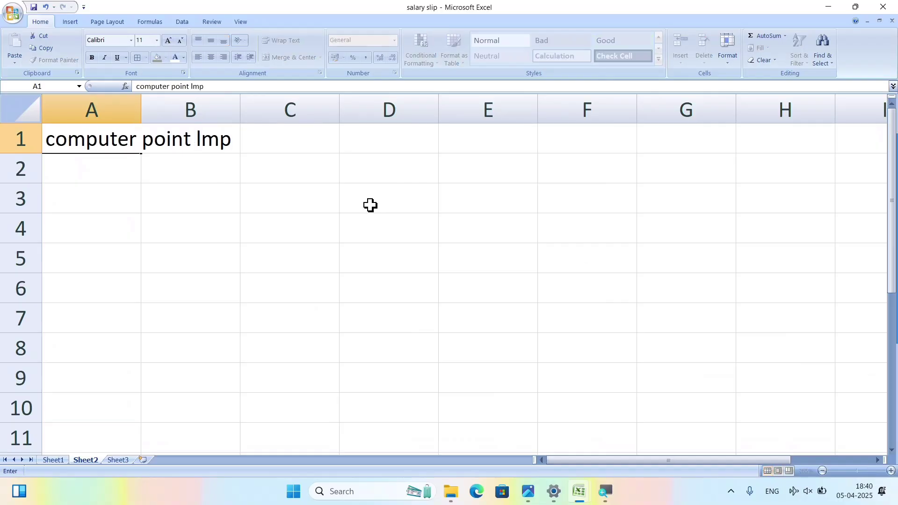
key("Tab")
key("Tab")
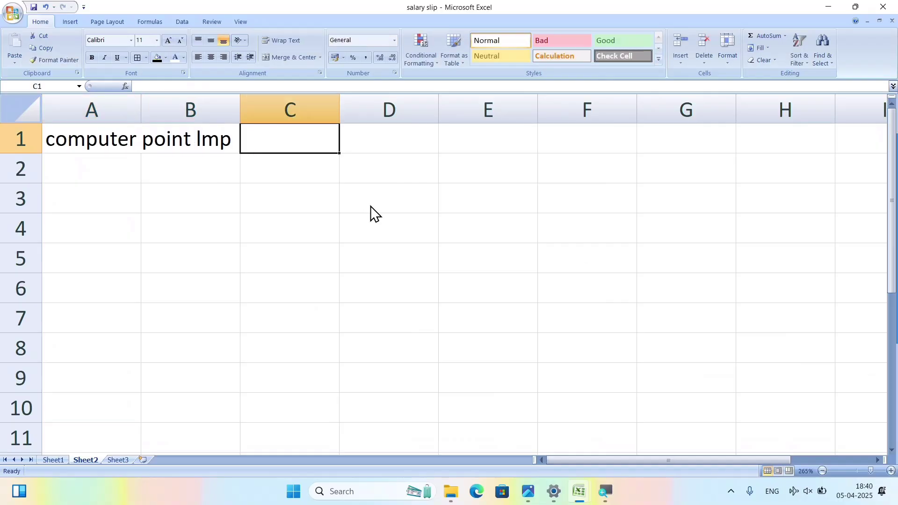
key("Left")
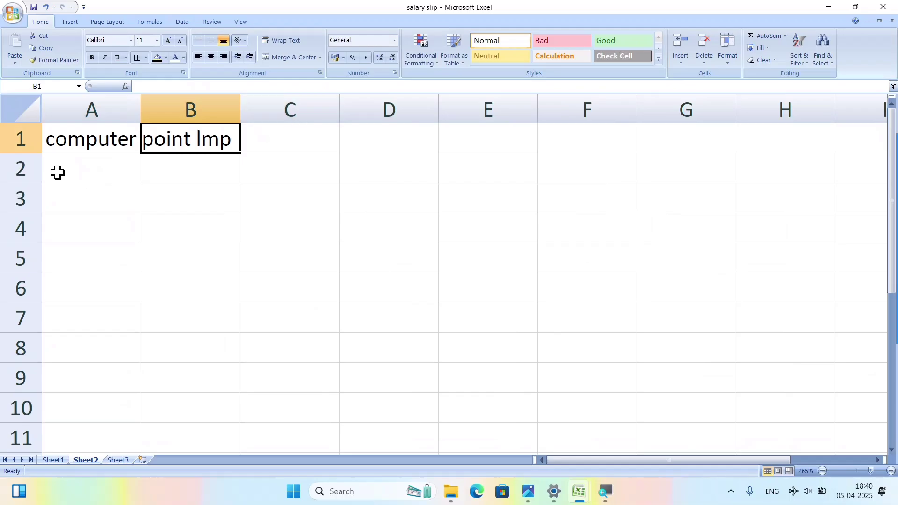
left_click(216, 199)
left_click(121, 130)
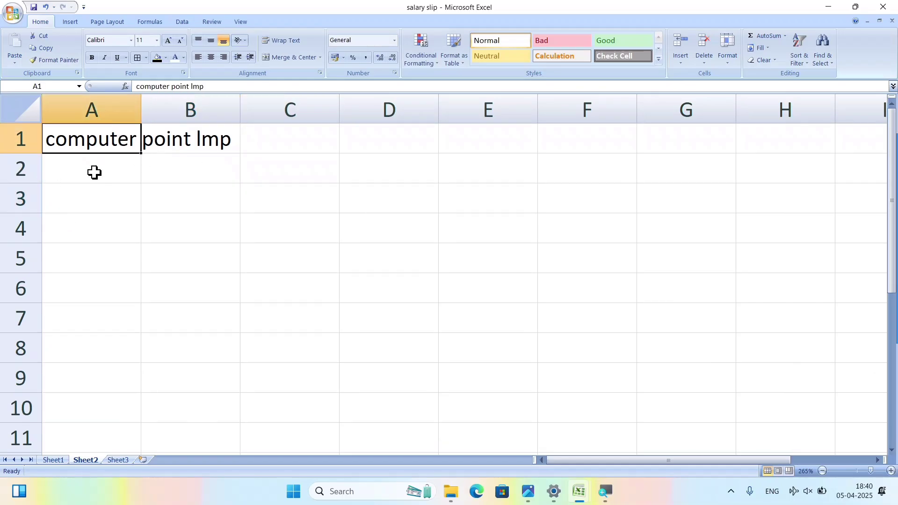
left_click(211, 135)
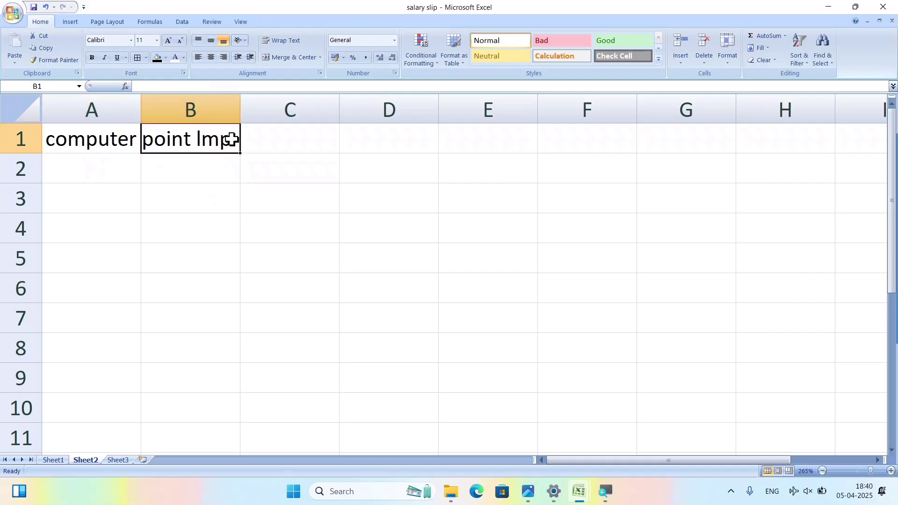
Fill B1:E1 with 'youtube channel', 'like', 'share', 'subscribe', then select A1:E1.
type("you")
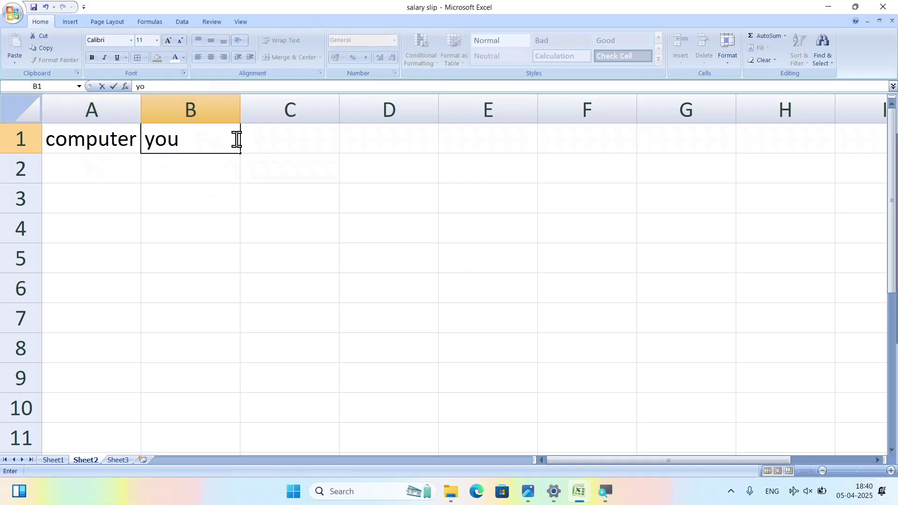
type("tube channel")
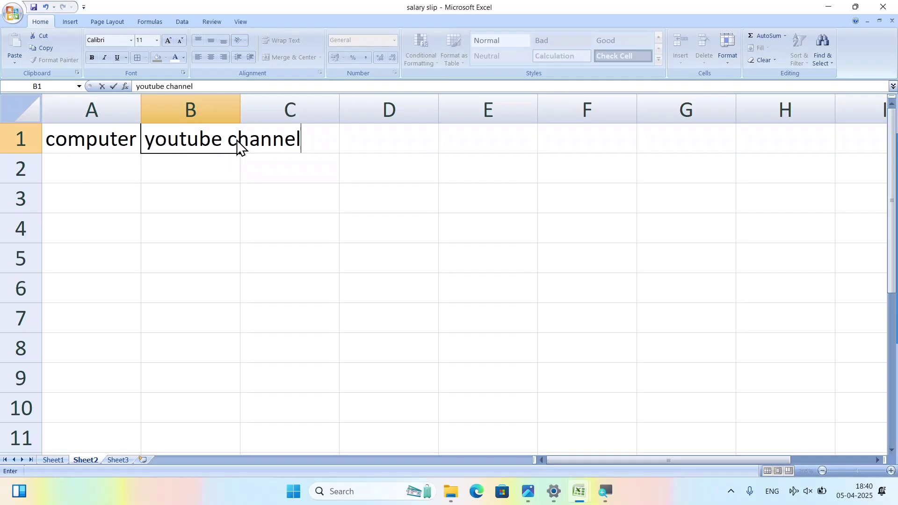
key("Tab")
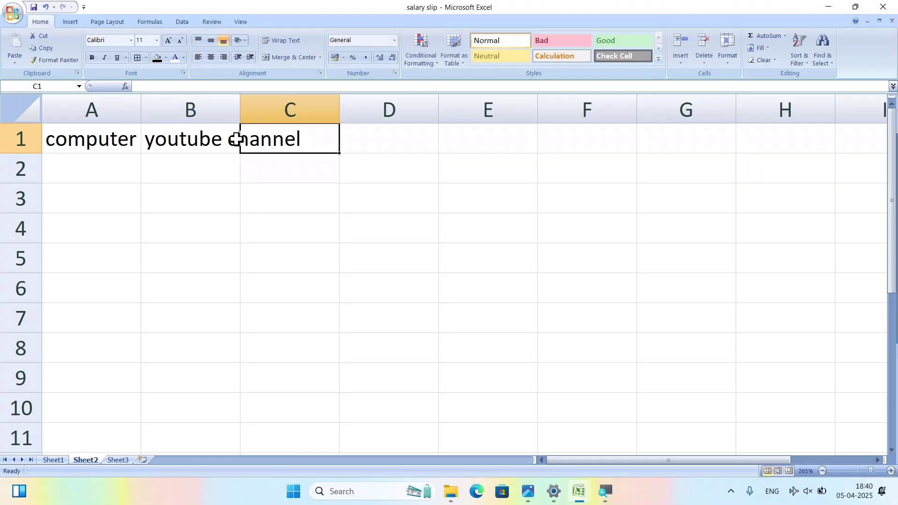
type("like")
key("Tab")
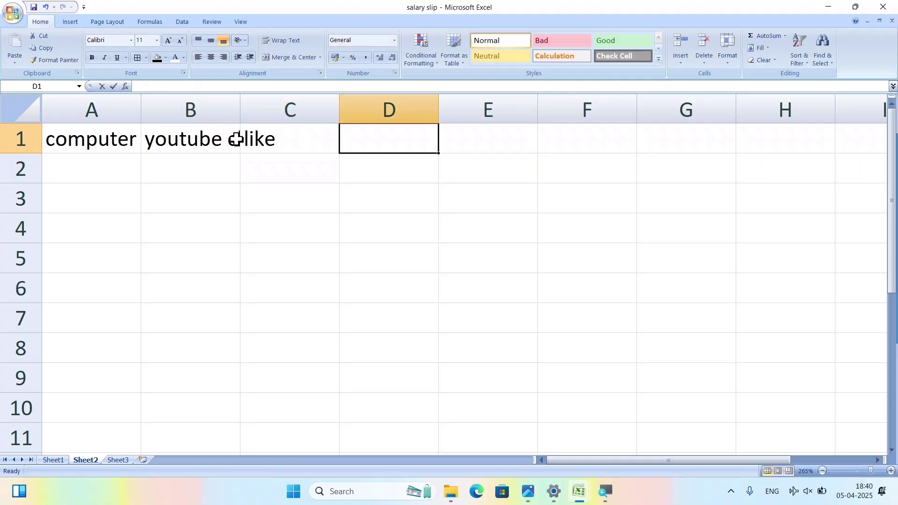
type("share")
key("Tab")
type("subs")
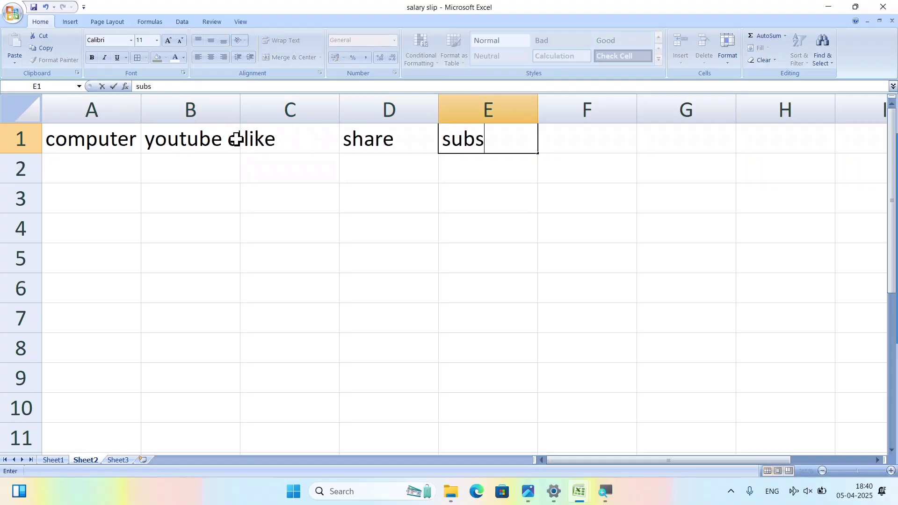
type("cribe")
key("Return")
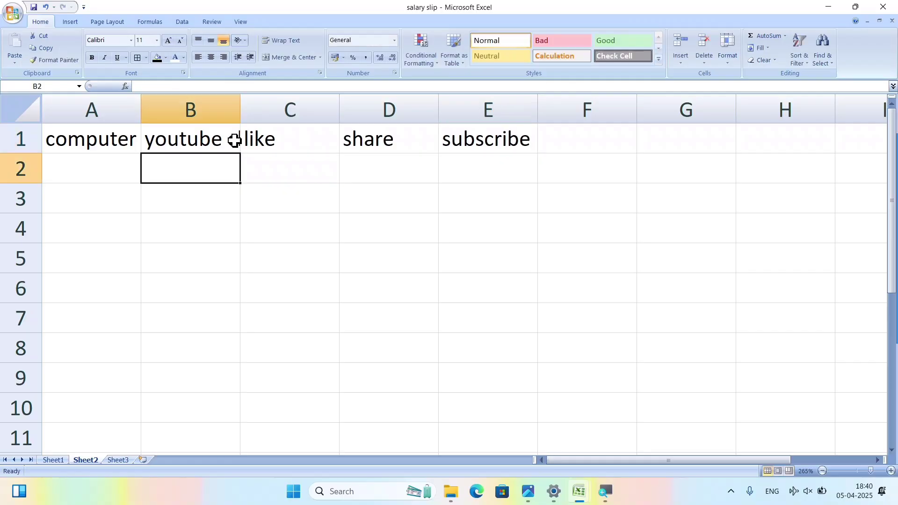
left_click(82, 139)
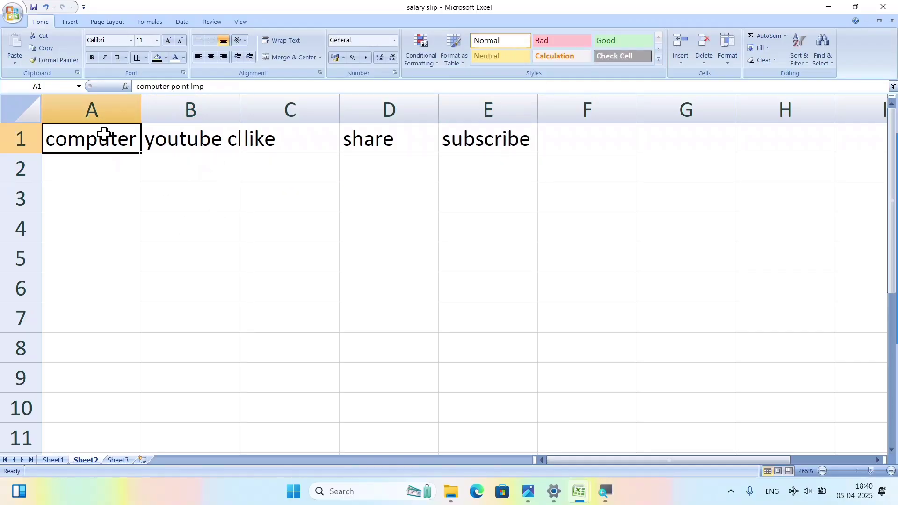
left_click_drag(104, 135, 495, 138)
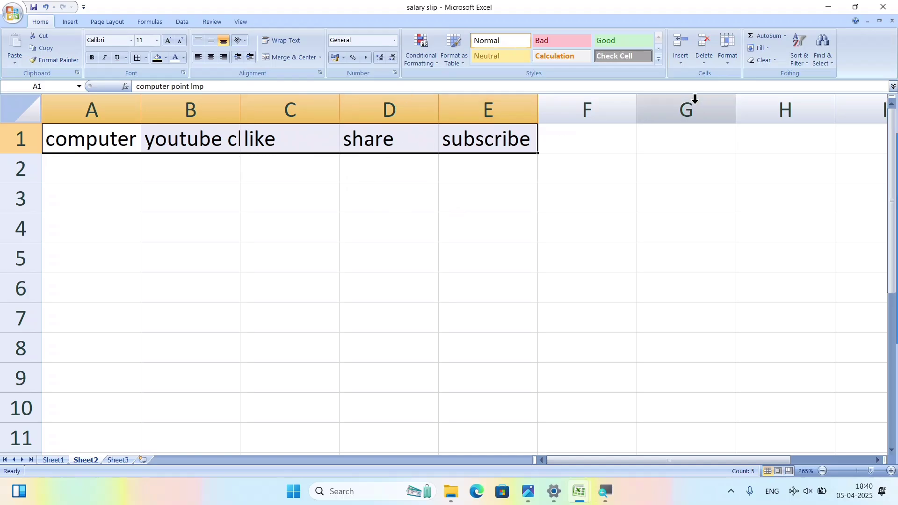
left_click(725, 54)
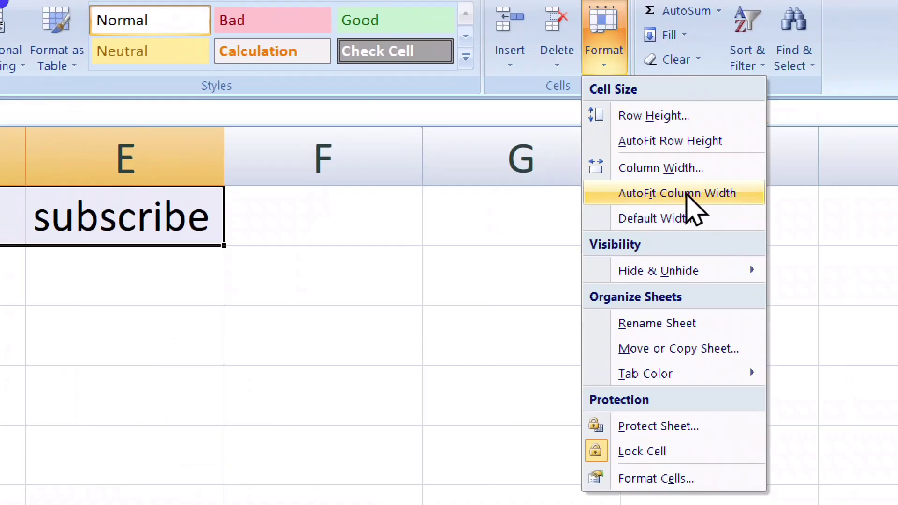
left_click(688, 193)
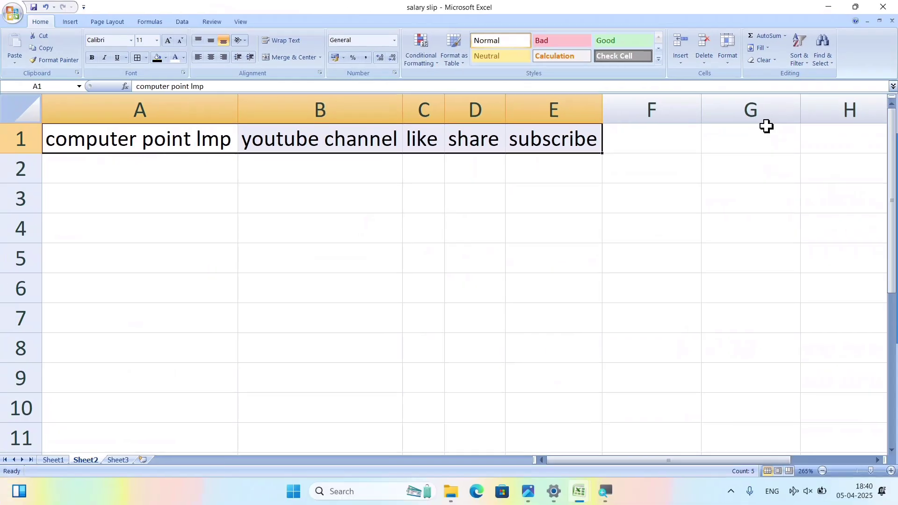
left_click(264, 231)
left_click(161, 128)
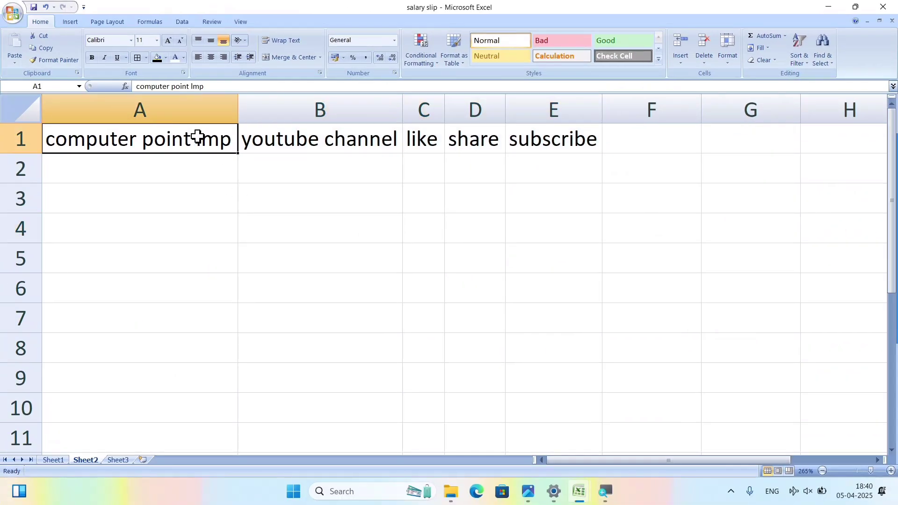
left_click_drag(197, 136, 192, 335)
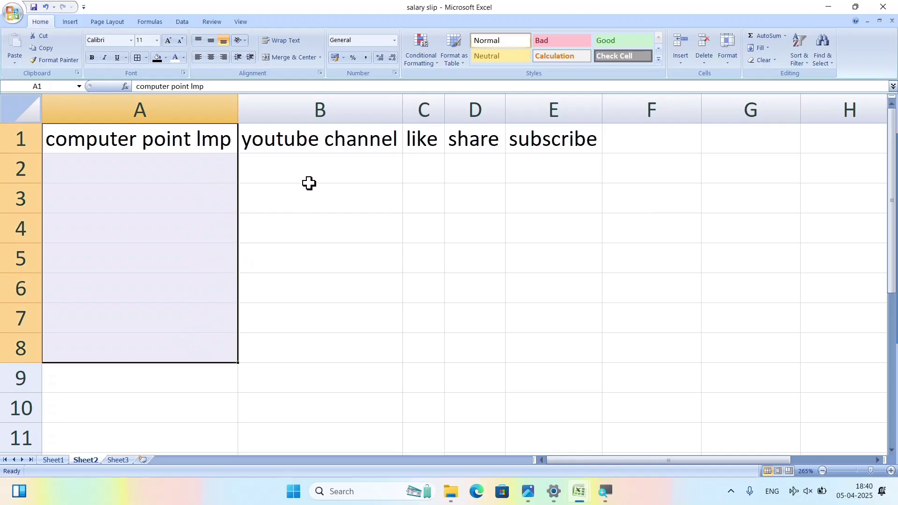
left_click_drag(311, 144, 314, 346)
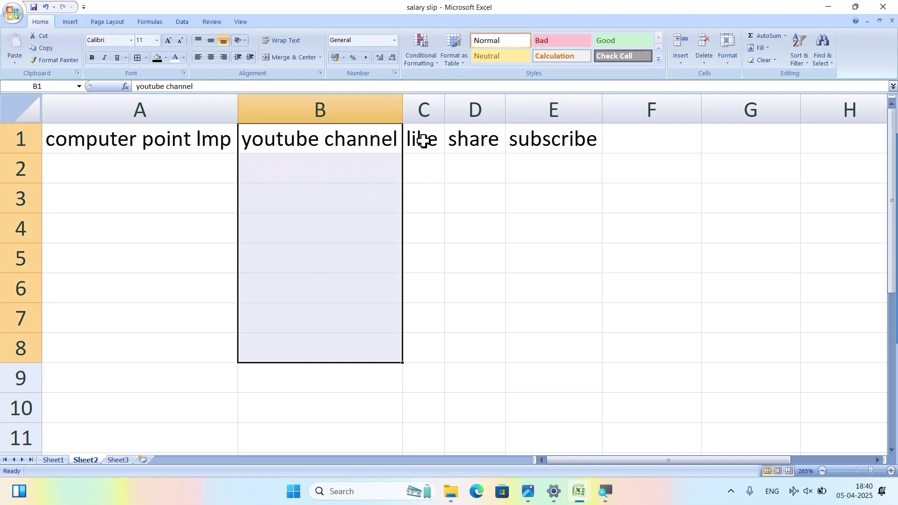
left_click_drag(423, 140, 434, 344)
left_click_drag(470, 139, 485, 310)
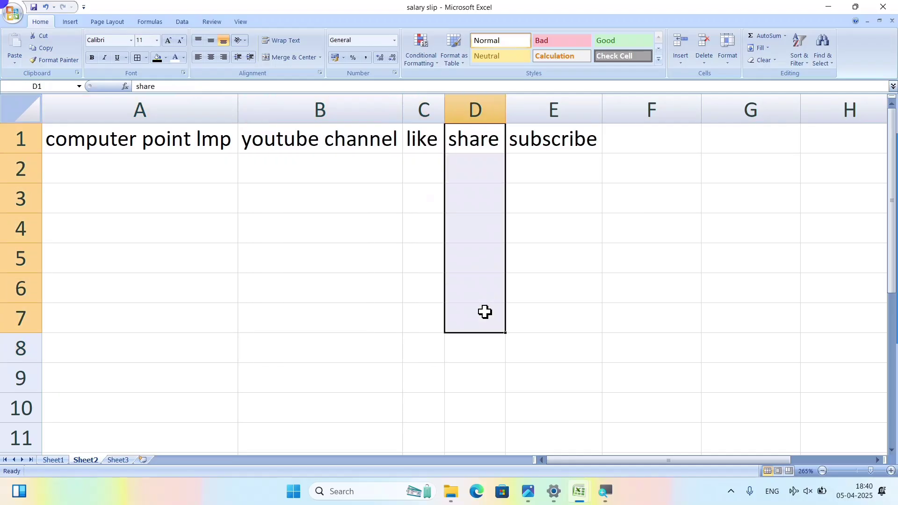
left_click_drag(553, 136, 522, 270)
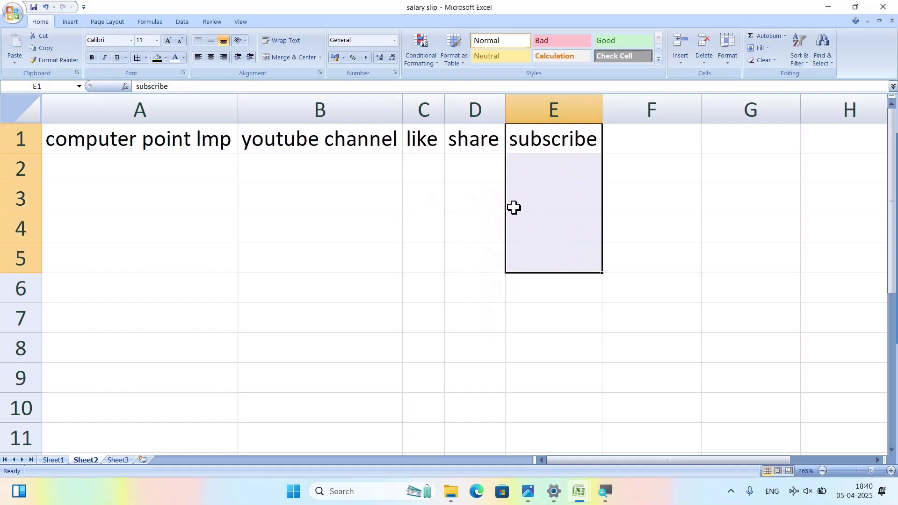
left_click_drag(180, 138, 160, 328)
left_click(400, 220)
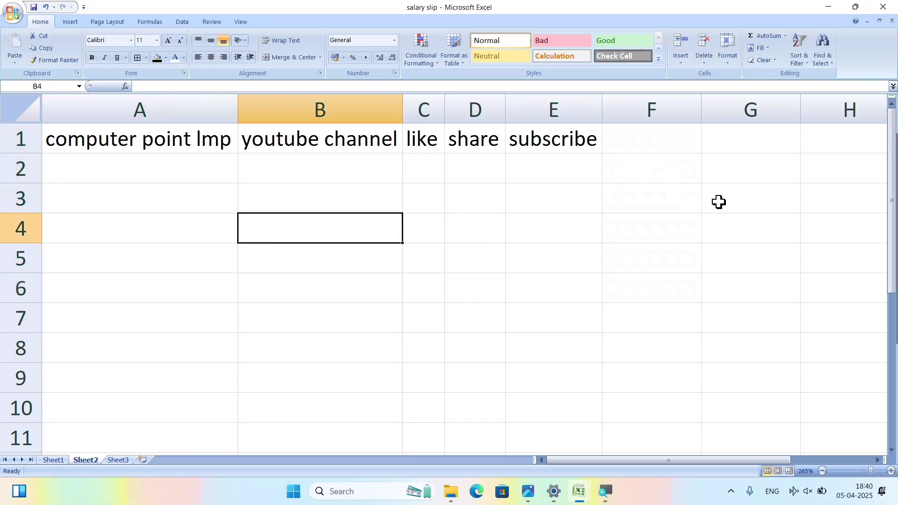
On Sheet3, enter 2 and 4 in A1:A2 and extend the series through A1:F10.
left_click(123, 461)
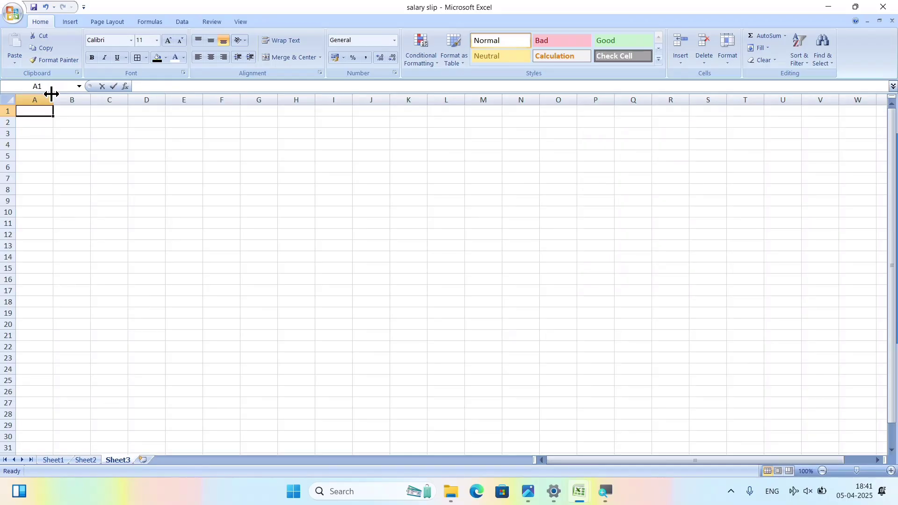
type("1")
key("BackSpace")
type("2")
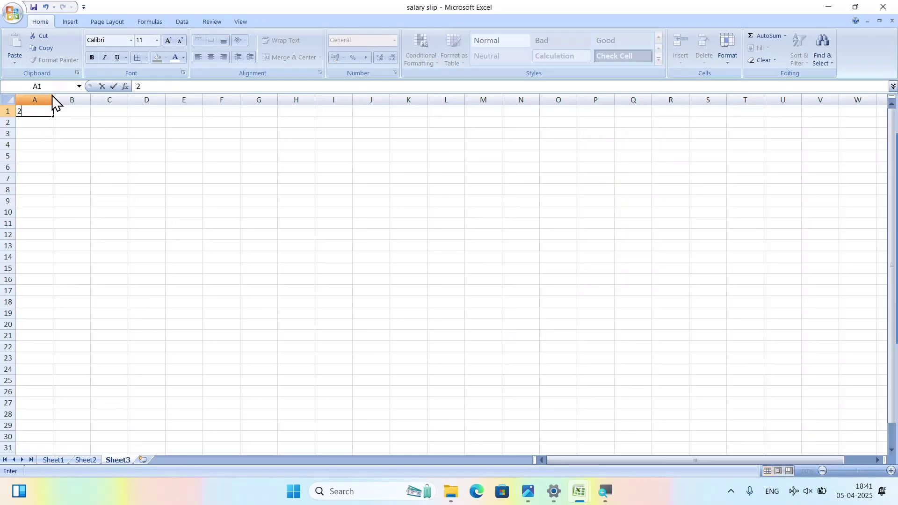
key("Tab")
key("Tab")
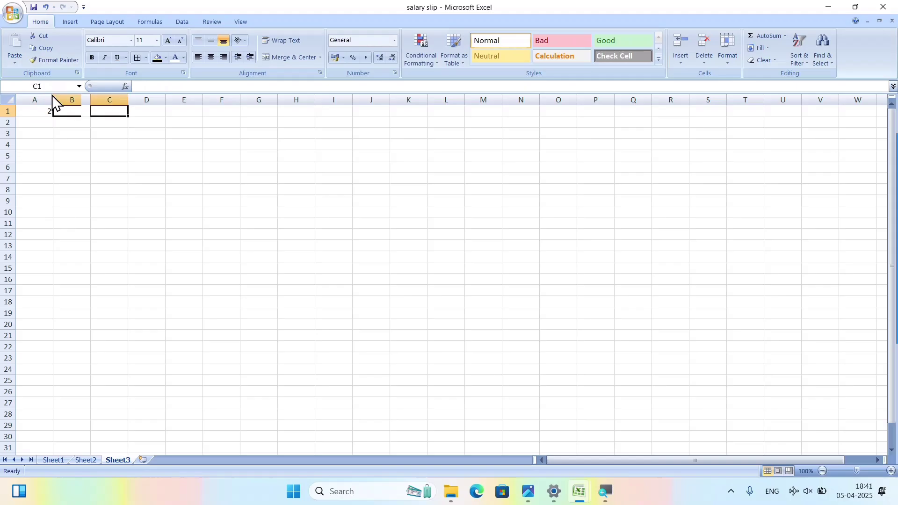
key("Return")
type("4")
key("Return")
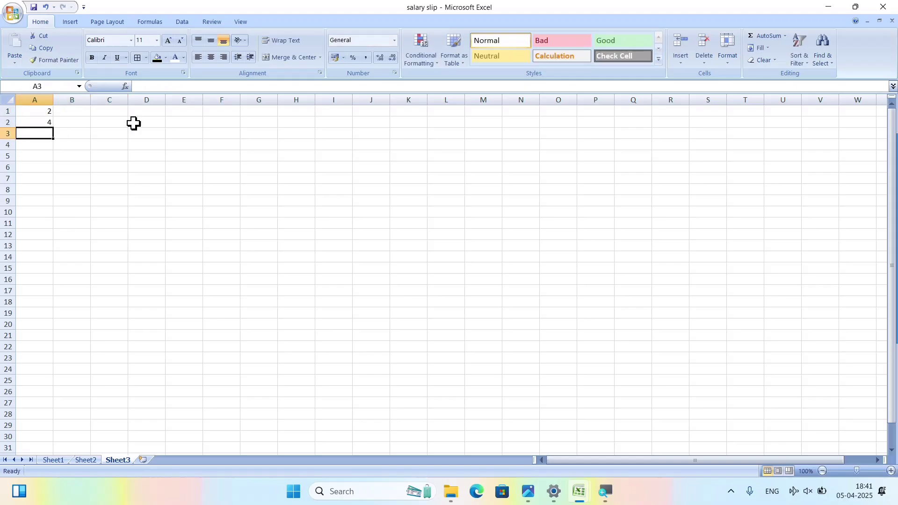
scroll(133, 123, "up", 9)
left_click(92, 136)
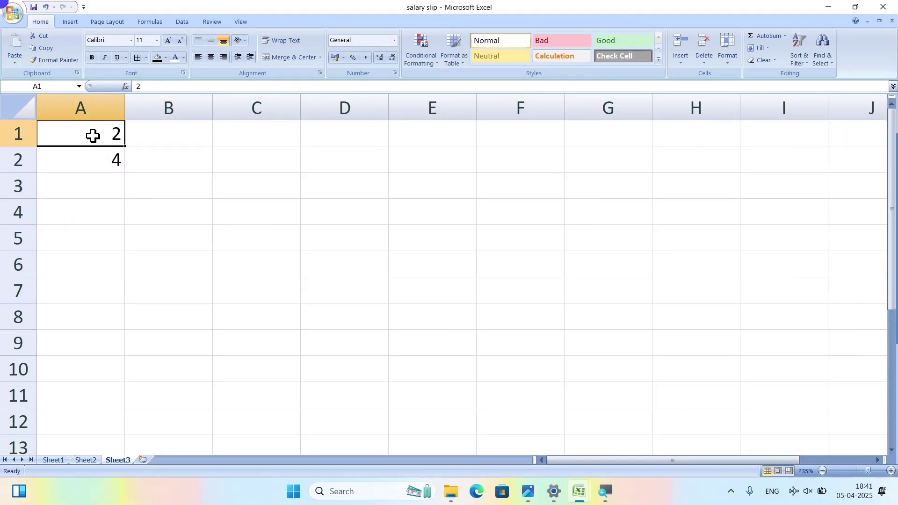
left_click_drag(92, 136, 559, 375)
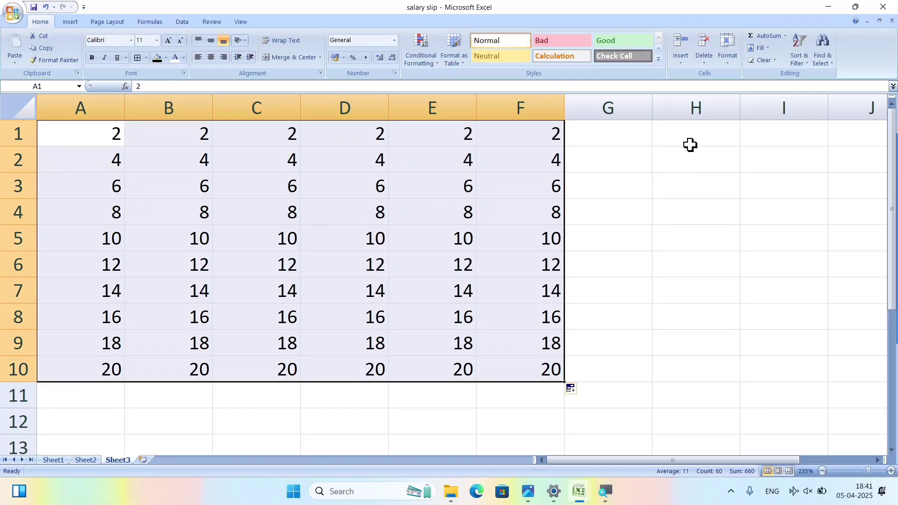
AutoFit the width of columns A–F, then select cell ranges down several columns.
left_click(737, 65)
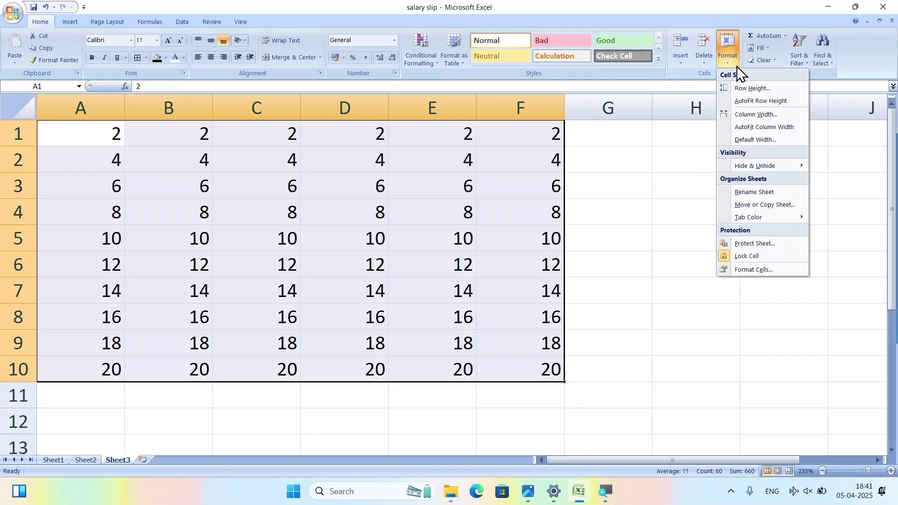
left_click(755, 127)
left_click(486, 215)
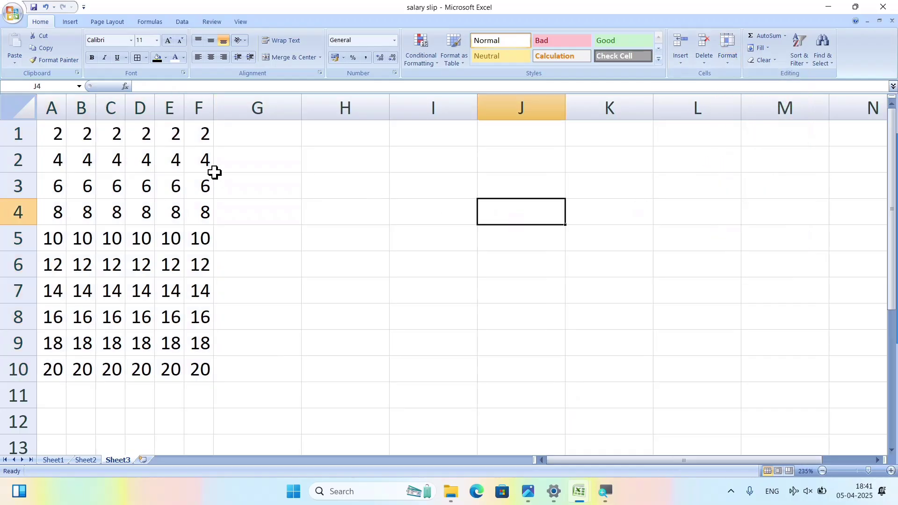
left_click(196, 136)
left_click_drag(196, 154, 194, 381)
left_click_drag(167, 131, 160, 315)
left_click_drag(110, 135, 109, 311)
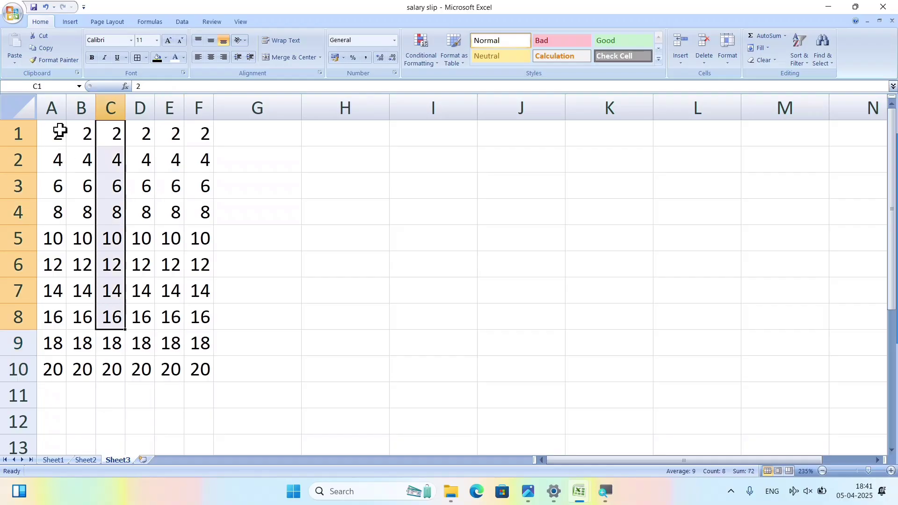
left_click_drag(59, 134, 57, 369)
left_click(170, 290)
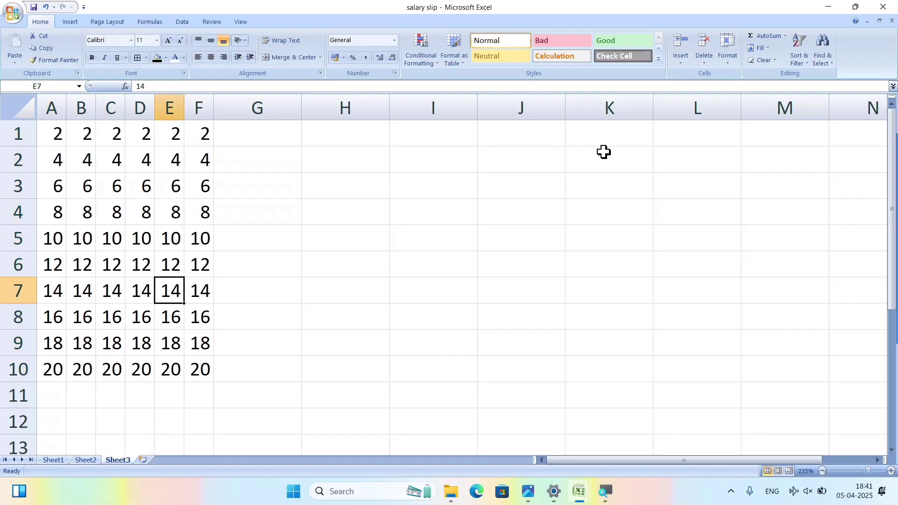
Open and dismiss the Format options without changes, then select row 1.
left_click(728, 60)
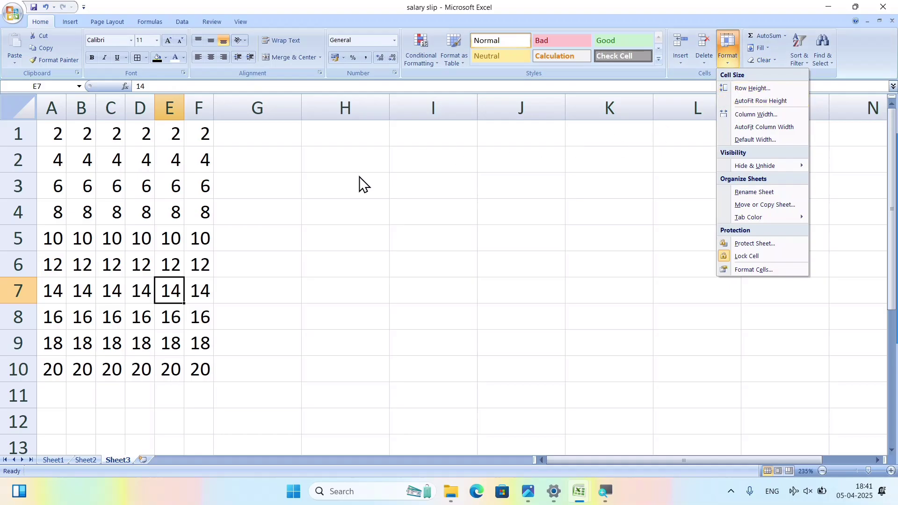
key("Escape")
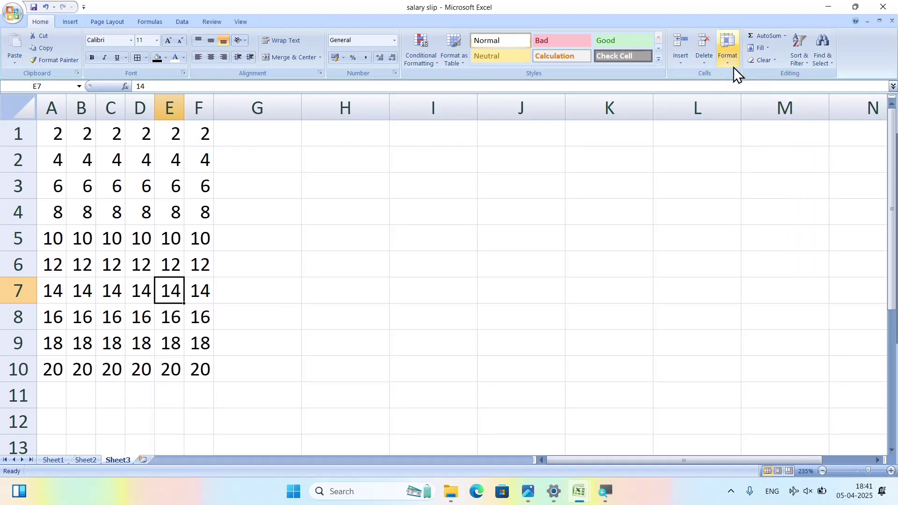
left_click(729, 63)
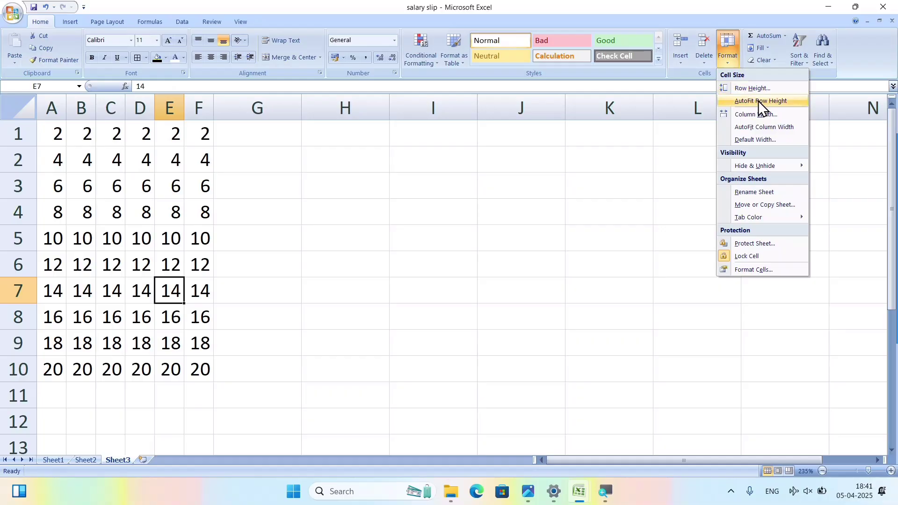
left_click(88, 169)
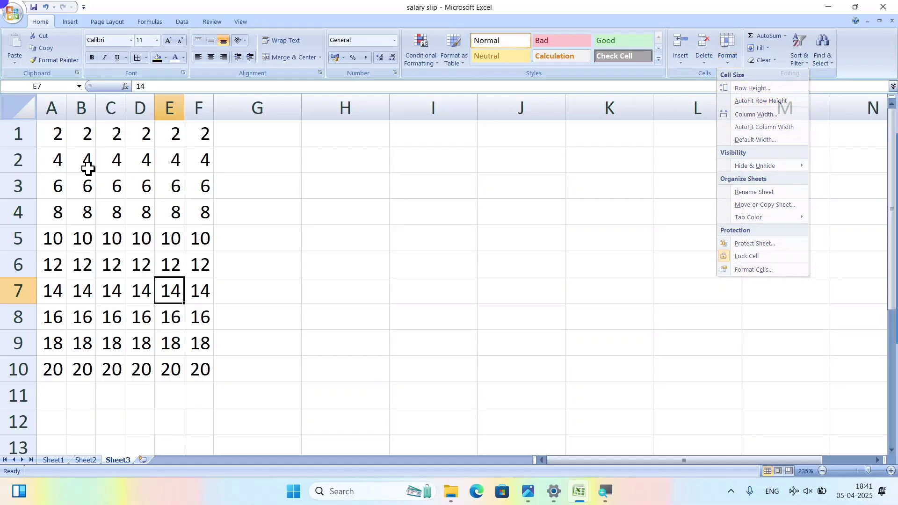
left_click(33, 132)
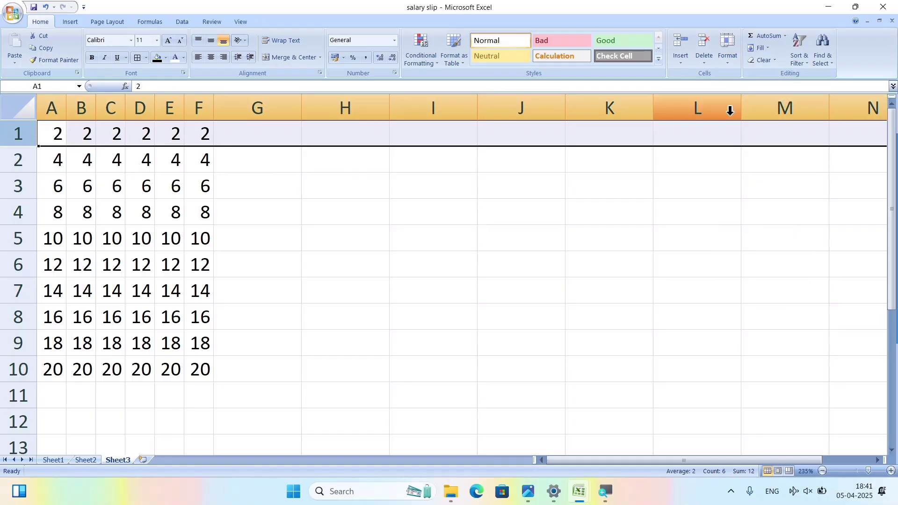
Set row 1's height to 36 and the column width to 37.
left_click(727, 61)
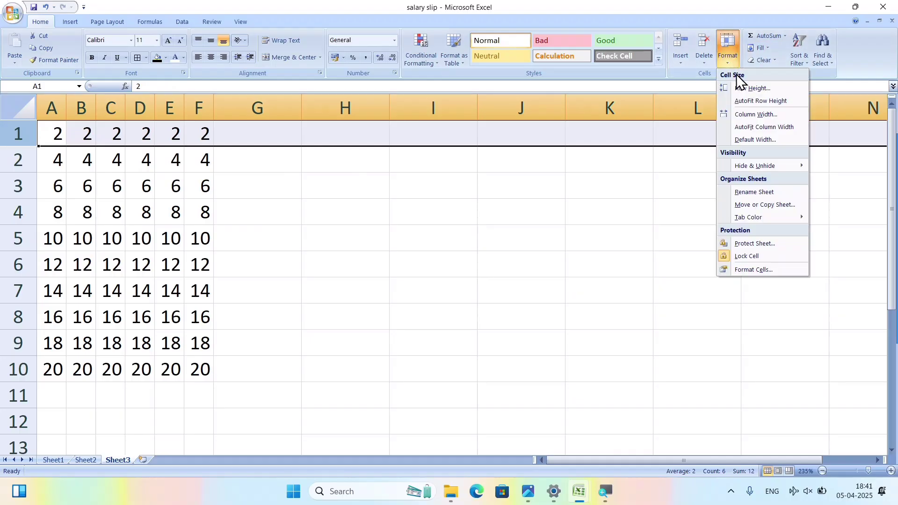
left_click(748, 88)
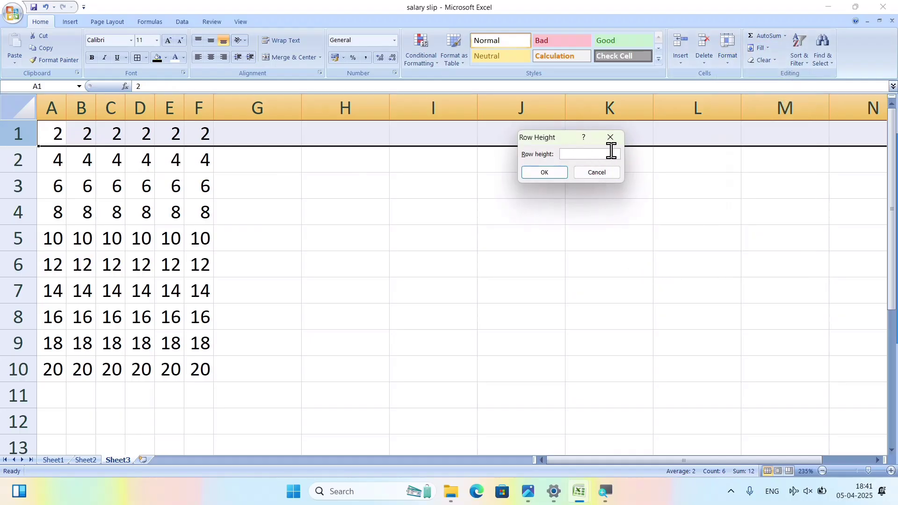
key("Return")
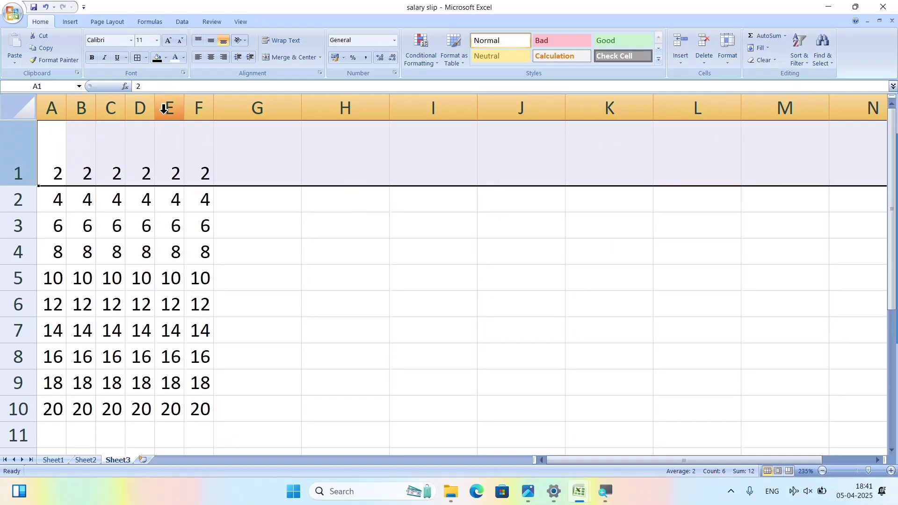
left_click(726, 66)
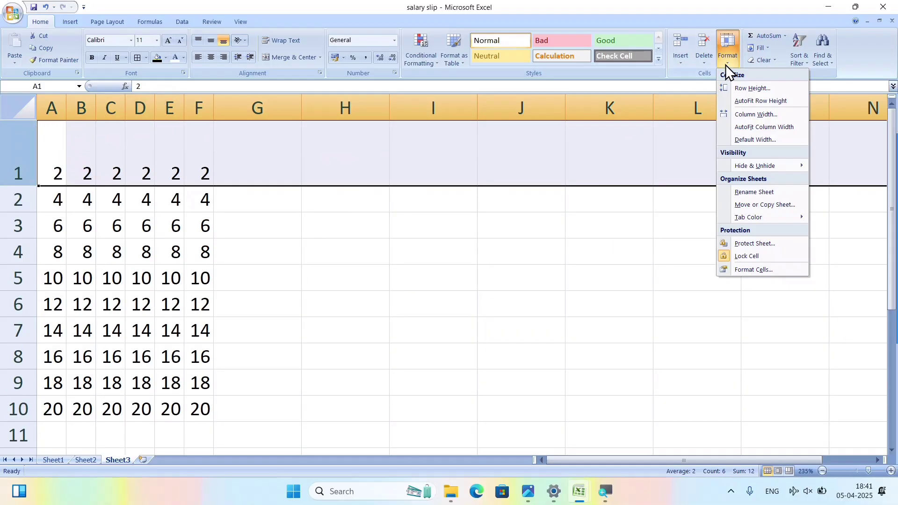
left_click(753, 116)
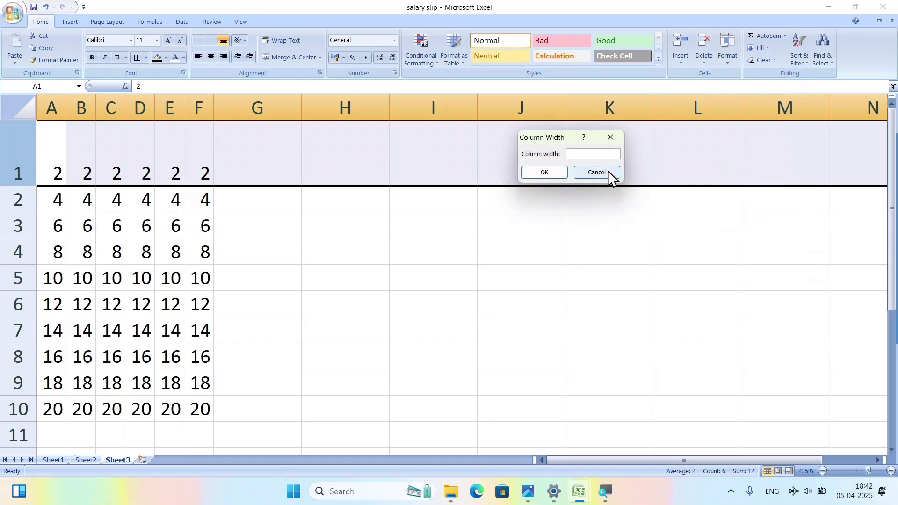
type("37")
key("Return")
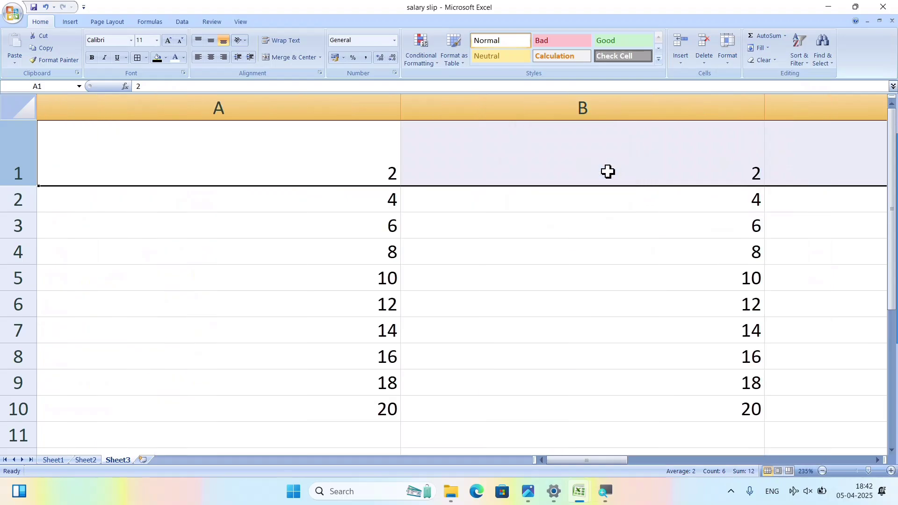
Select cells down and across the widened columns A to C.
left_click(616, 328)
left_click_drag(304, 168, 318, 330)
left_click_drag(683, 148, 692, 330)
left_click_drag(816, 154, 821, 301)
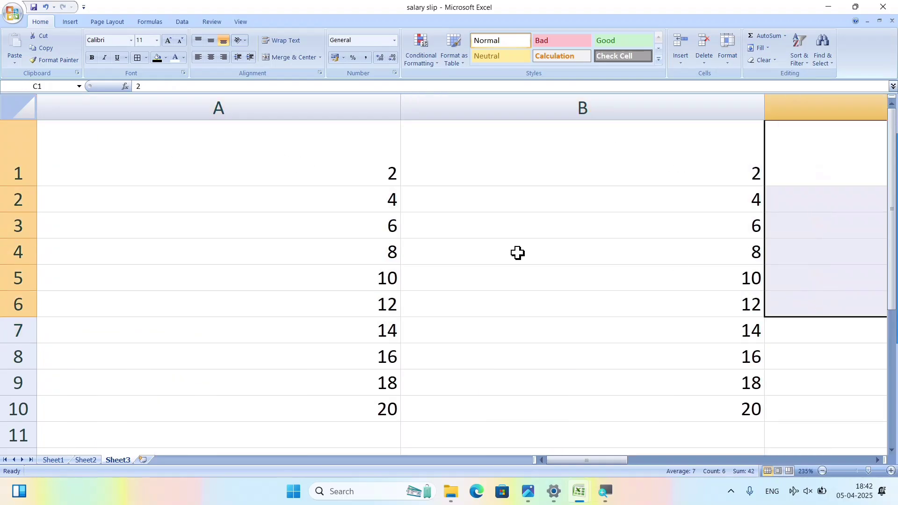
left_click(97, 151)
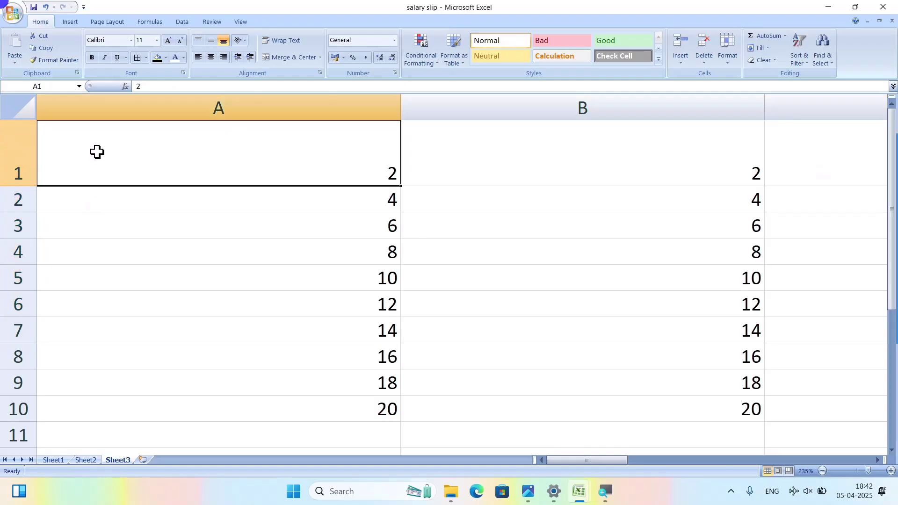
left_click(533, 145)
left_click(787, 136)
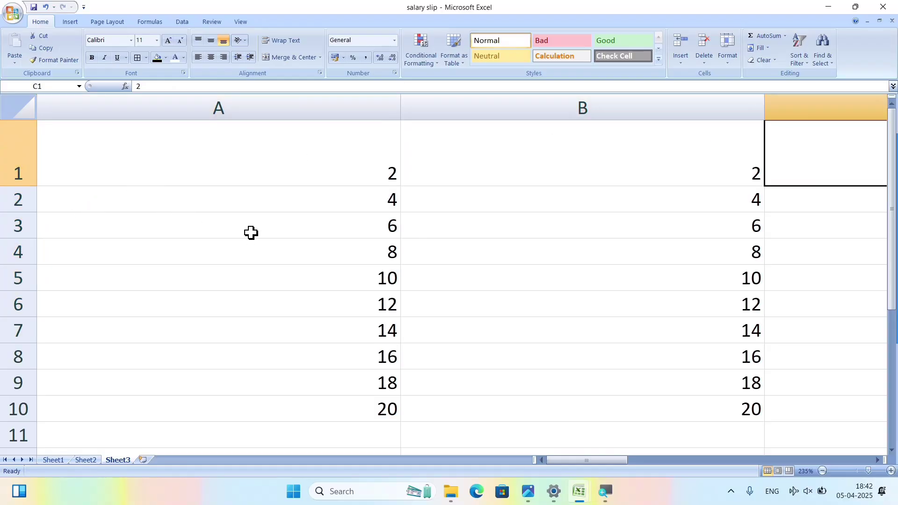
View the sheet's Default Width setting and cancel it unchanged.
left_click(729, 65)
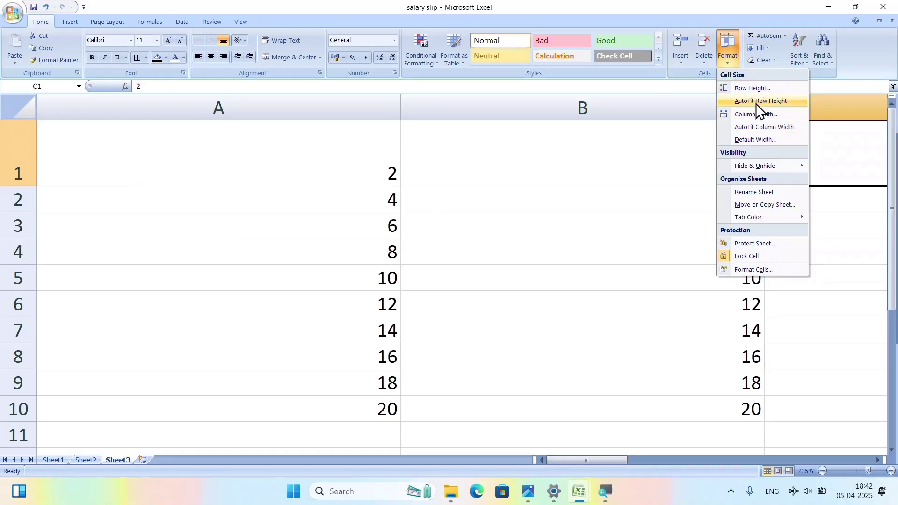
left_click(769, 140)
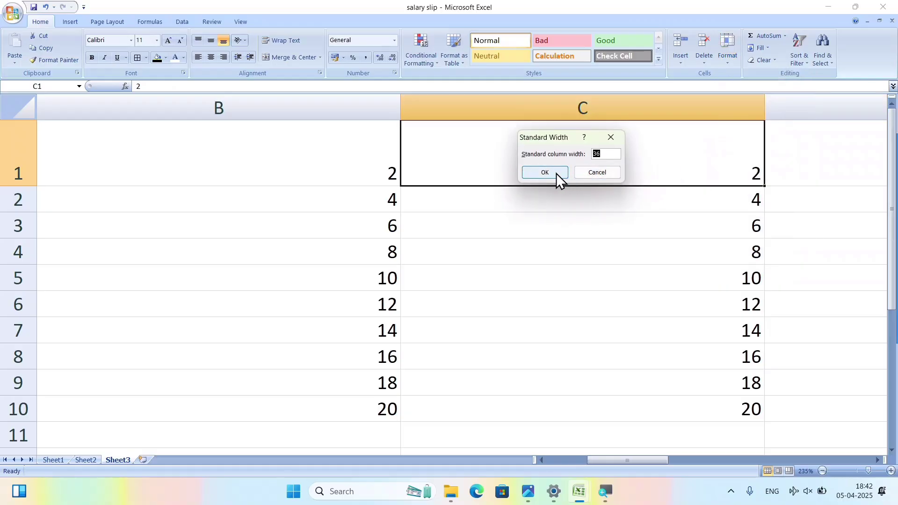
left_click(599, 172)
scroll(210, 212, "down", 5)
scroll(217, 214, "up", 5)
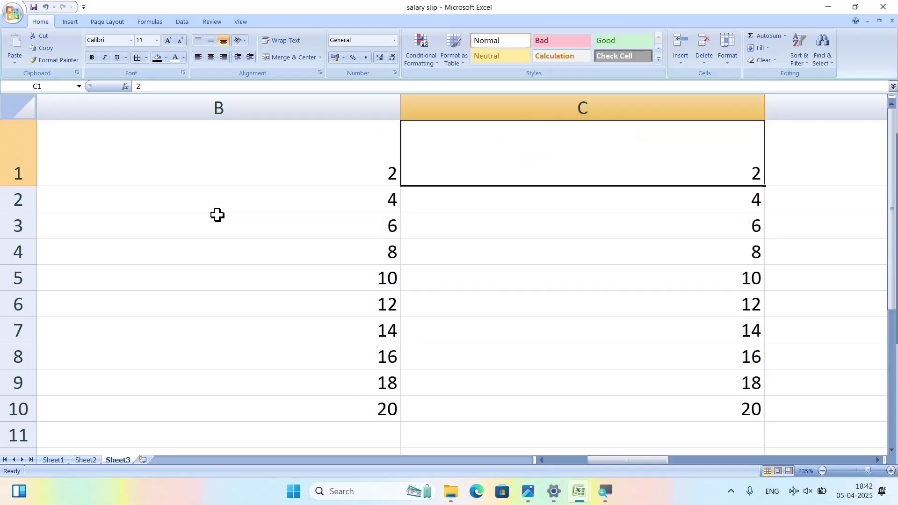
scroll(296, 214, "down", 5, "ctrl")
scroll(298, 215, "down", 2, "ctrl")
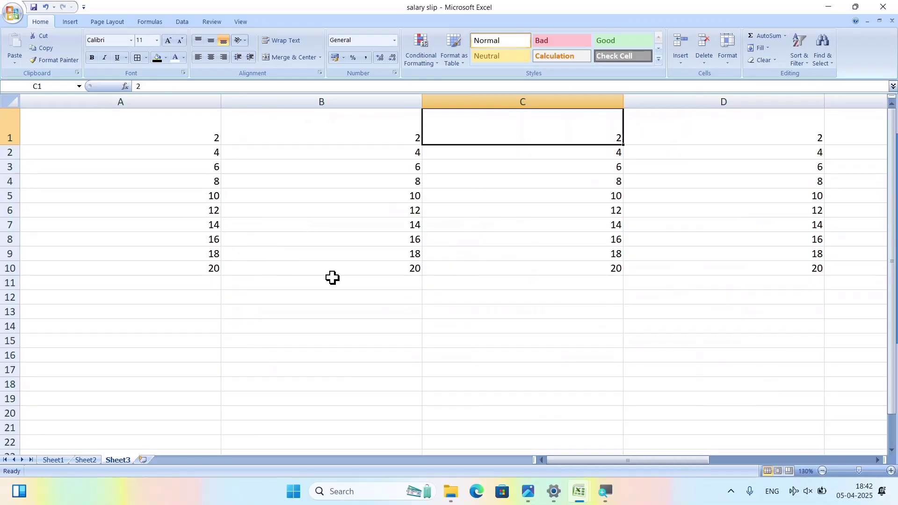
On Sheet2, view column B's row height and column width, cancelling both, then return to Sheet3.
left_click(95, 459)
left_click(311, 110)
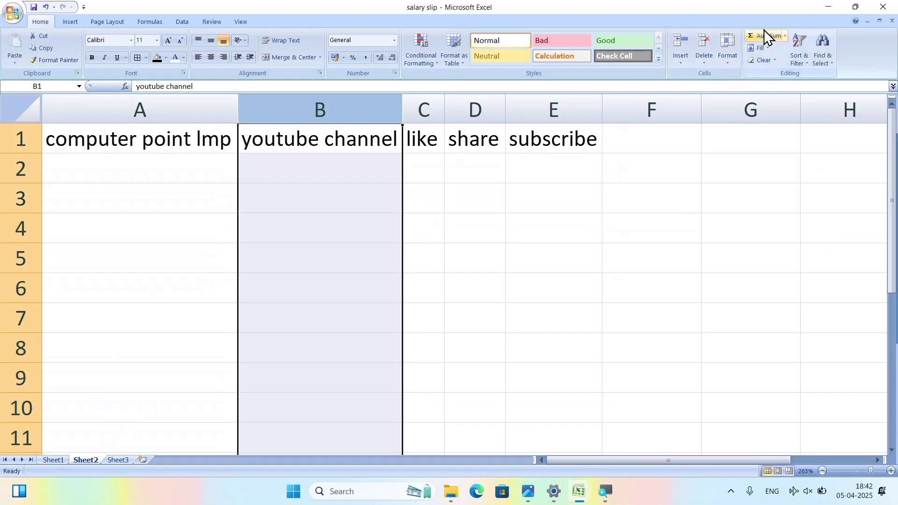
left_click(731, 58)
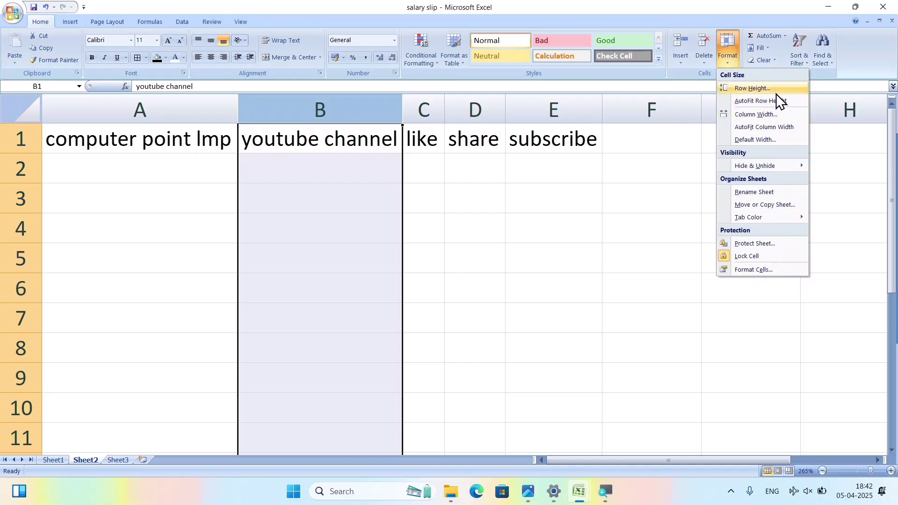
left_click(760, 88)
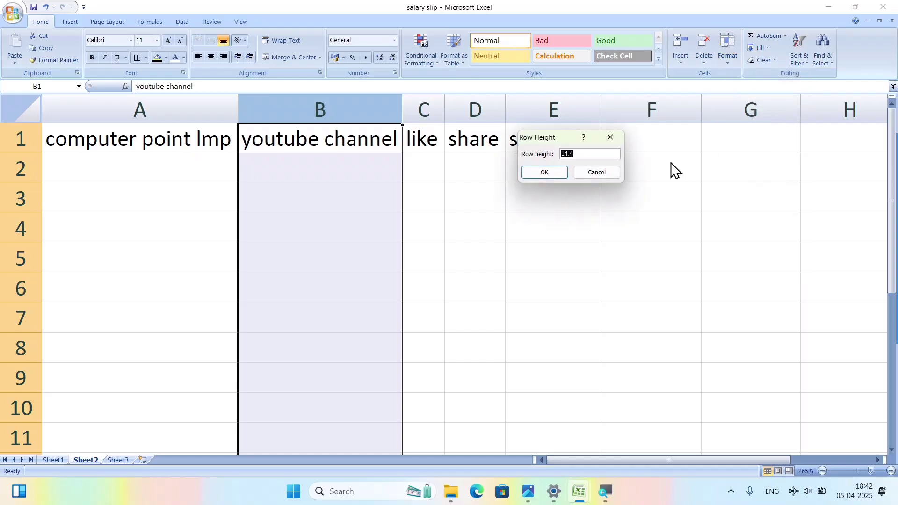
left_click(590, 171)
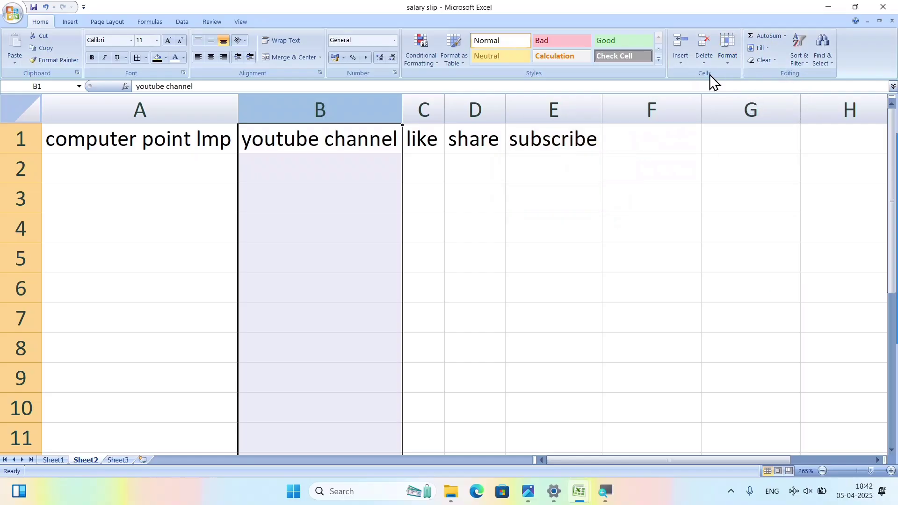
left_click(732, 58)
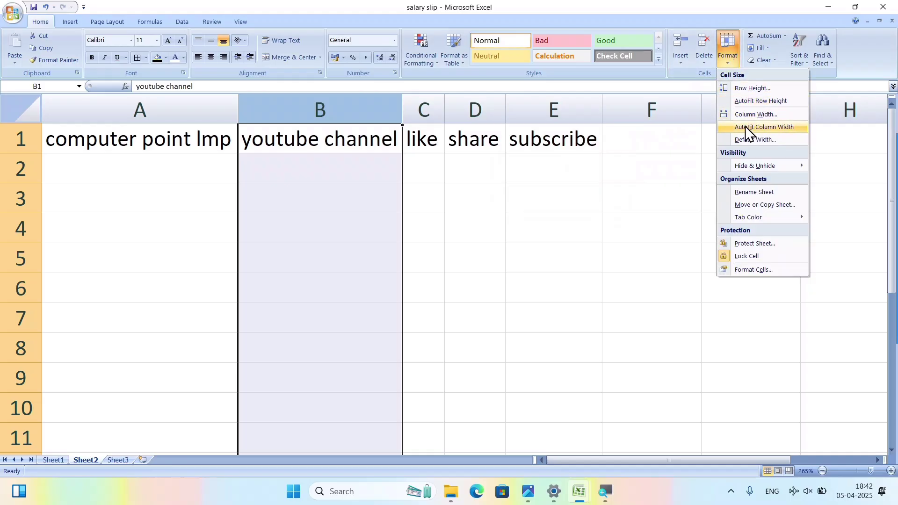
left_click(751, 114)
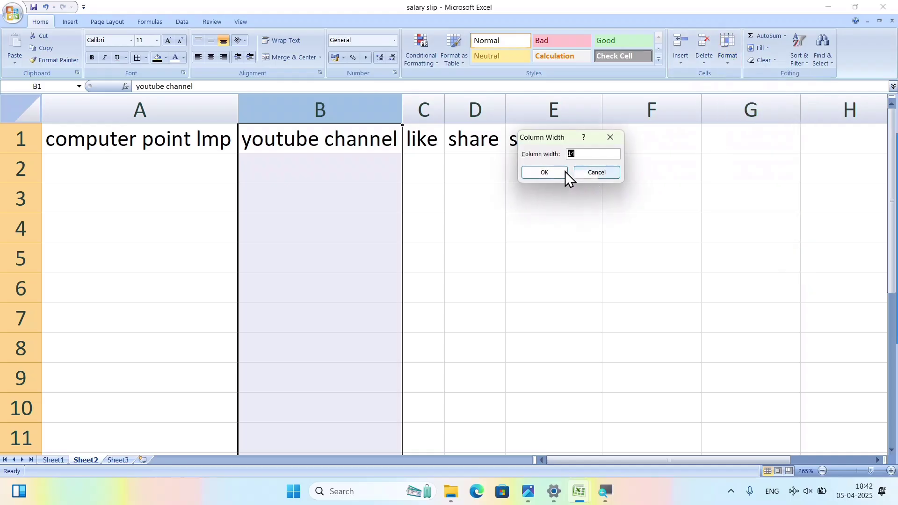
left_click(597, 171)
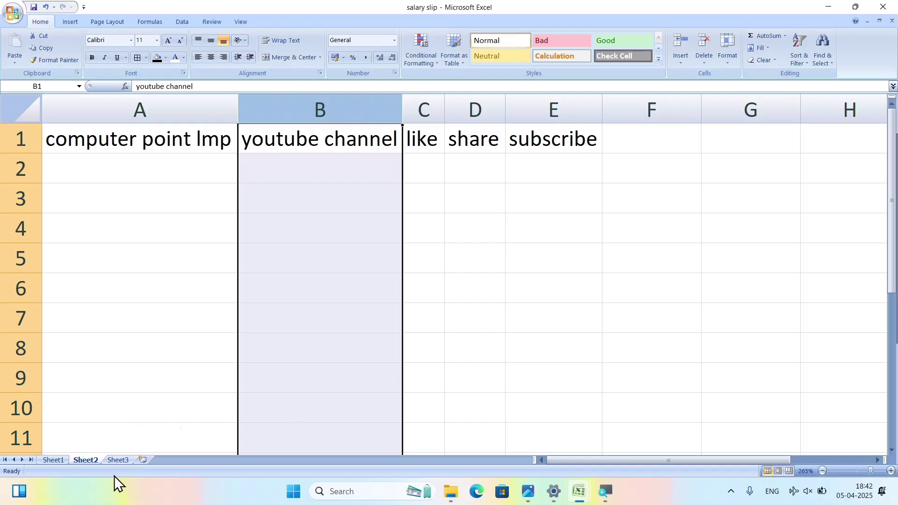
left_click(119, 462)
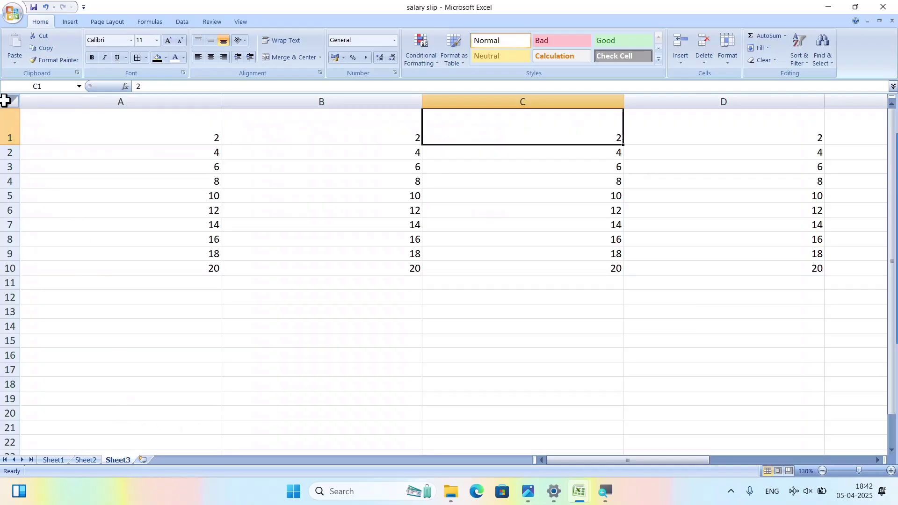
Select the whole sheet and set the default column width to 14.4.
left_click(7, 101)
left_click(150, 179)
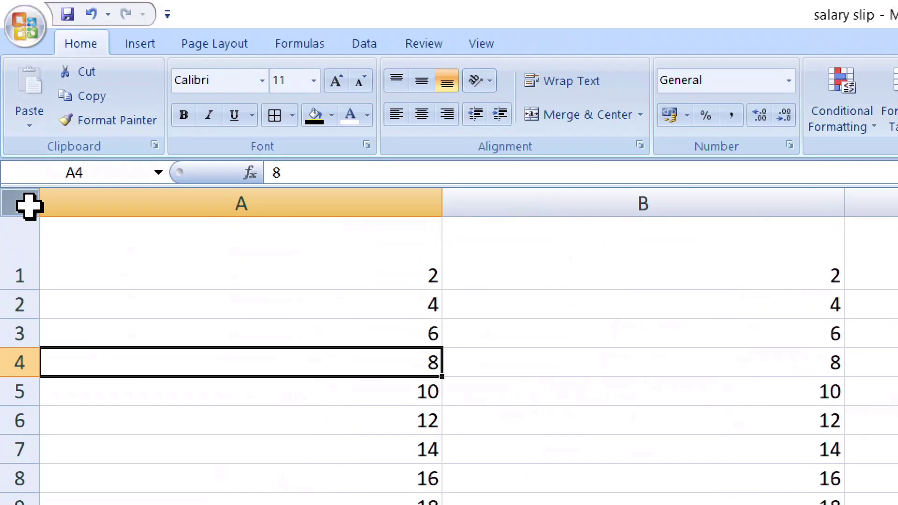
left_click(14, 202)
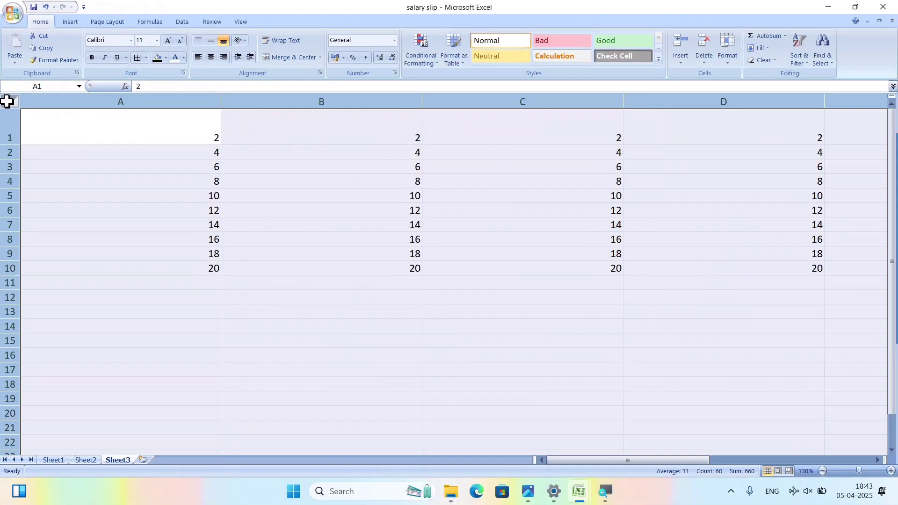
left_click(728, 66)
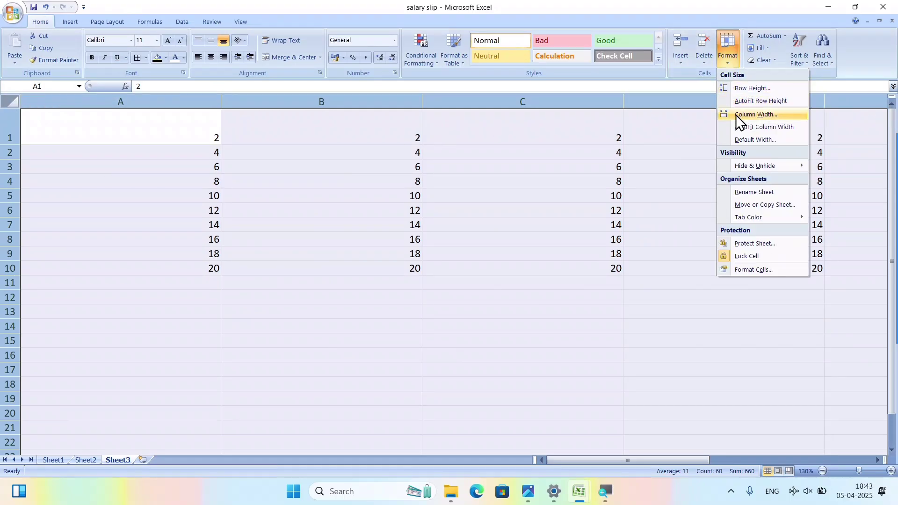
left_click(746, 141)
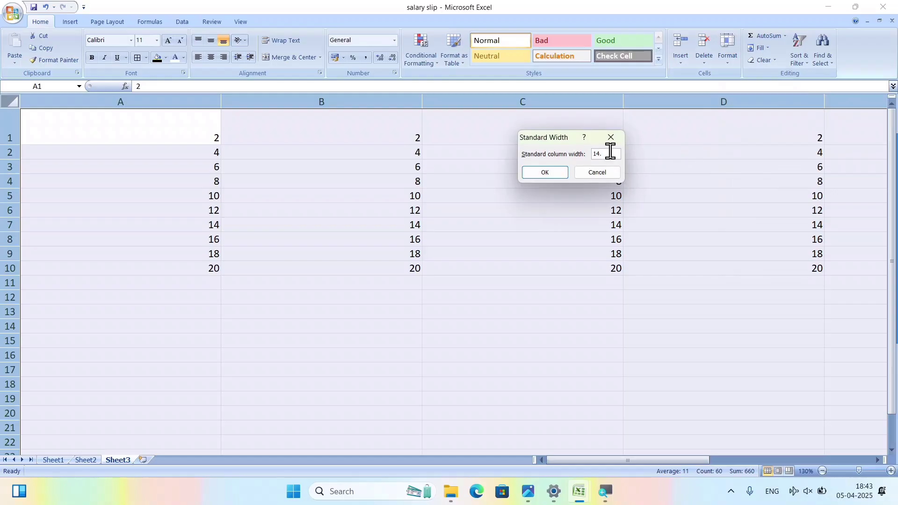
type("14.4")
left_click(537, 172)
left_click(468, 282)
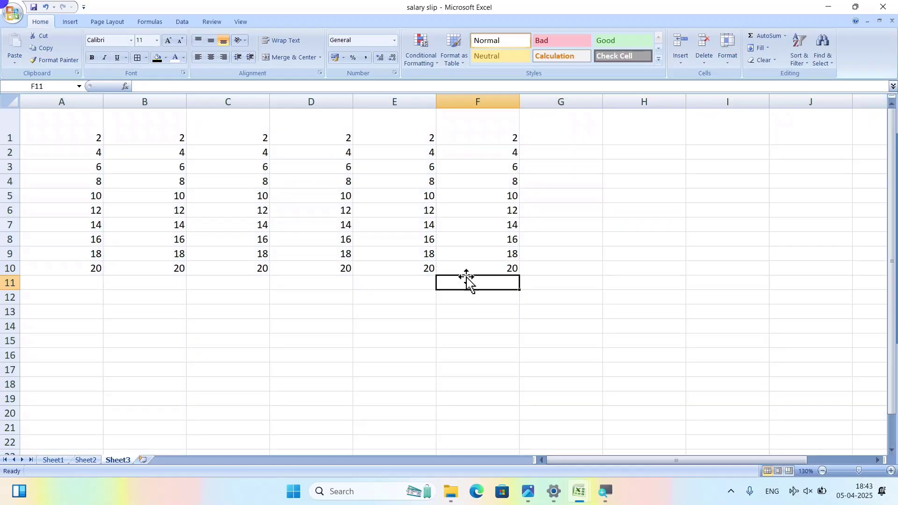
Select the whole sheet again and reduce the default column width to 9.7.
scroll(468, 282, "down", 16)
scroll(522, 282, "up", 9)
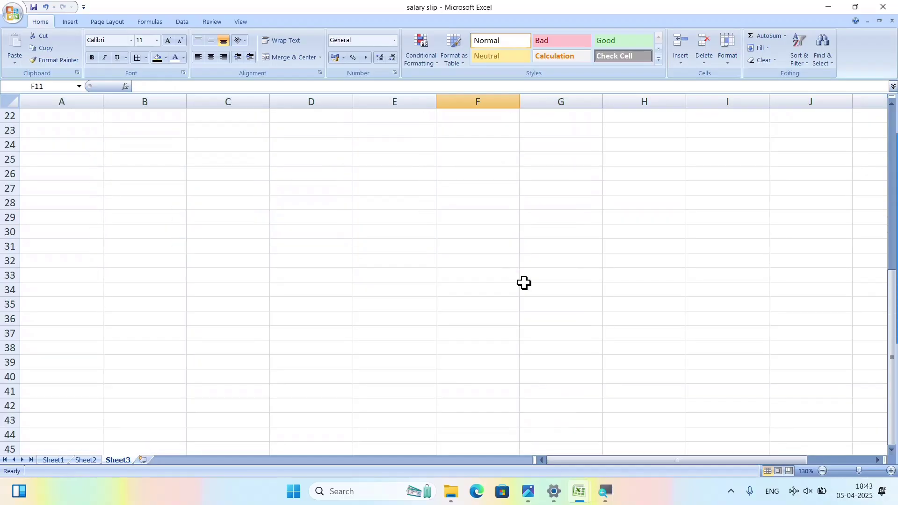
scroll(523, 282, "up", 7)
left_click(650, 452)
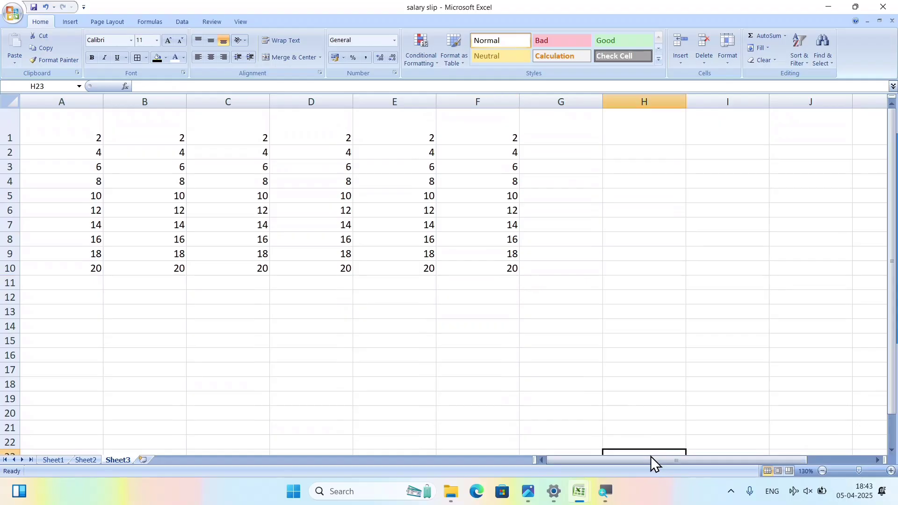
left_click_drag(655, 460, 428, 463)
left_click(250, 311)
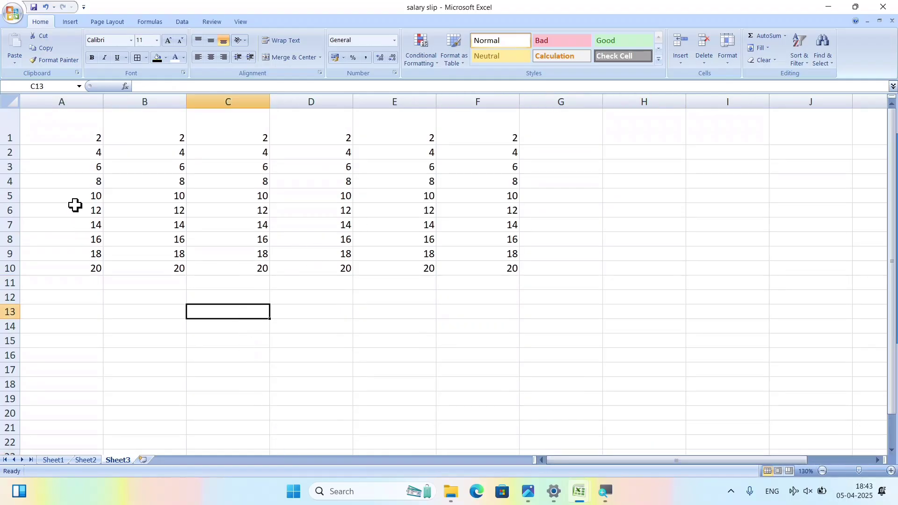
left_click(9, 101)
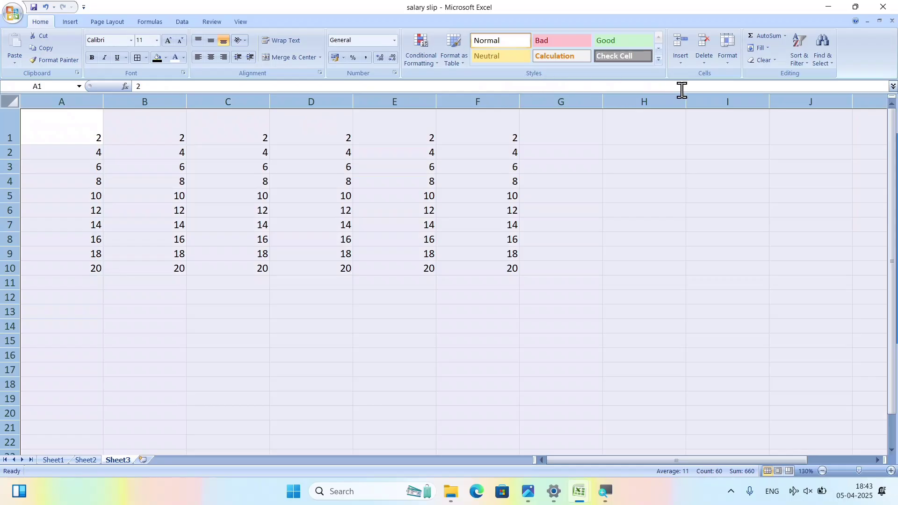
left_click(728, 57)
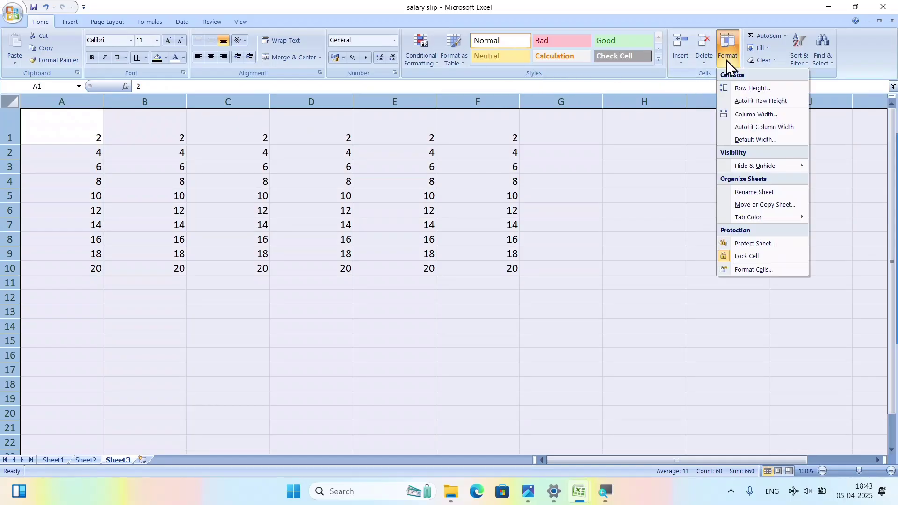
left_click(756, 139)
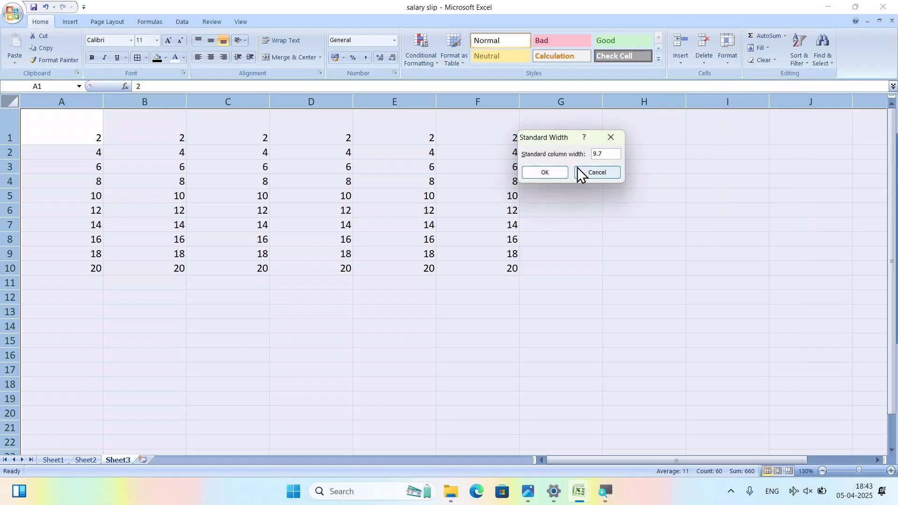
left_click(545, 172)
left_click(354, 236)
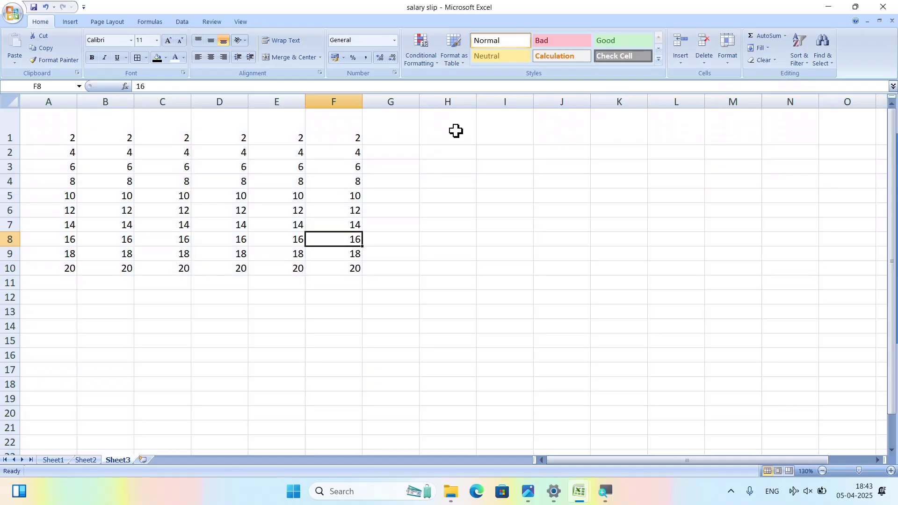
Select A1 to about I18, open the Format options and dismiss them, then select C1.
left_click_drag(41, 137, 498, 386)
scroll(467, 322, "up", 6, "ctrl")
left_click(733, 293)
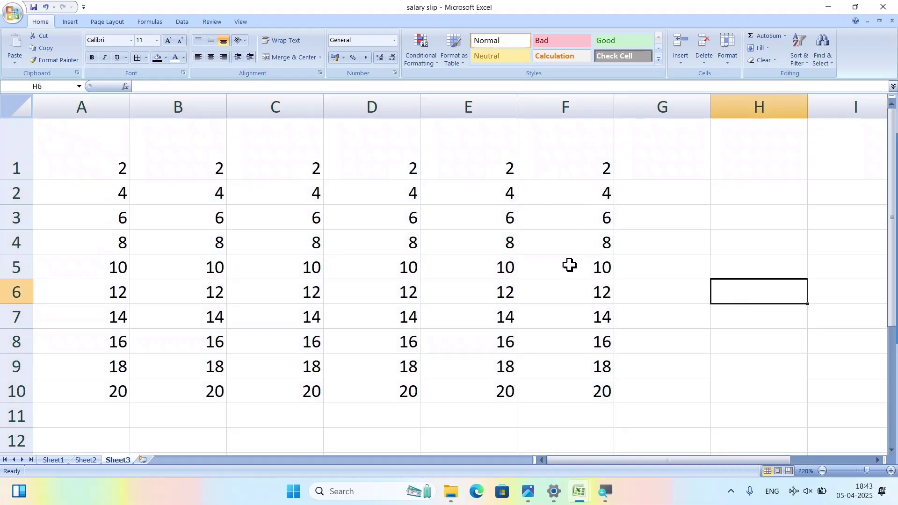
scroll(642, 241, "down", 10)
scroll(642, 249, "up", 10)
scroll(642, 247, "down", 3, "ctrl")
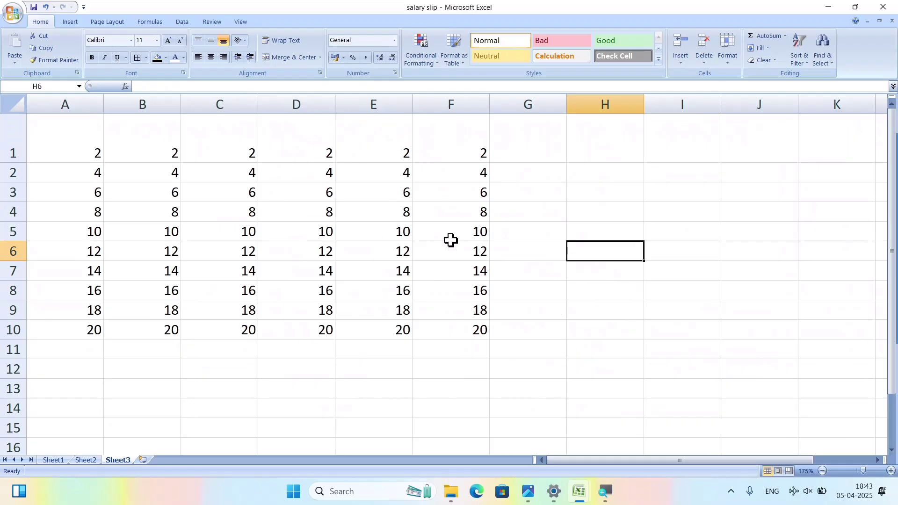
left_click(732, 66)
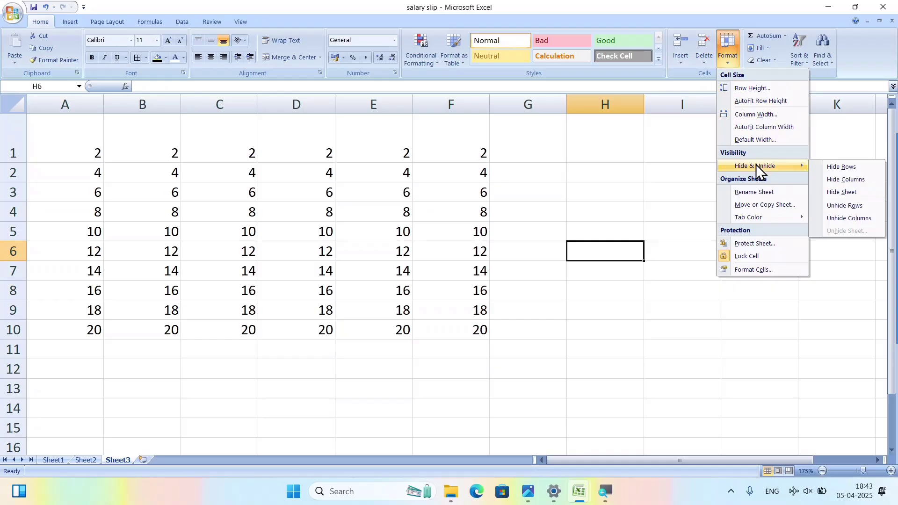
left_click(578, 253)
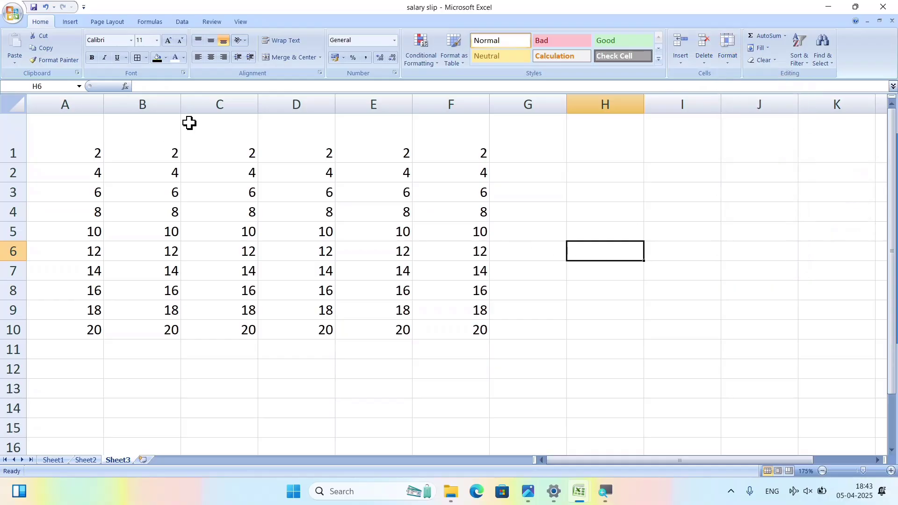
left_click(209, 147)
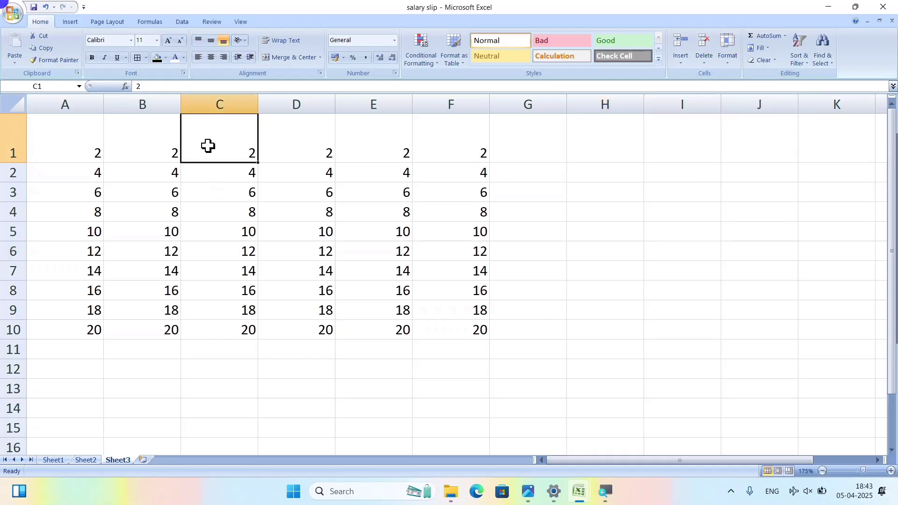
On Sheet1, select the Age column and bring up the Hide & Unhide options.
left_click(52, 460)
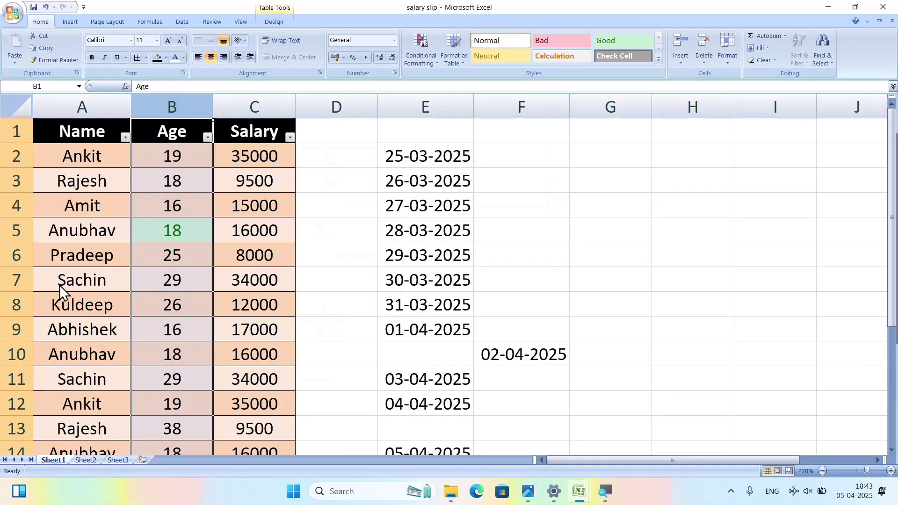
left_click(251, 208)
left_click(161, 134)
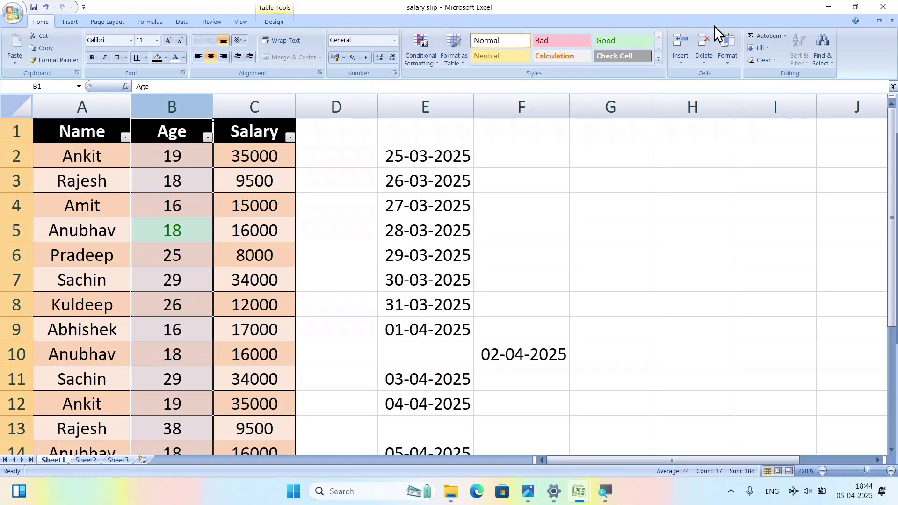
left_click(732, 55)
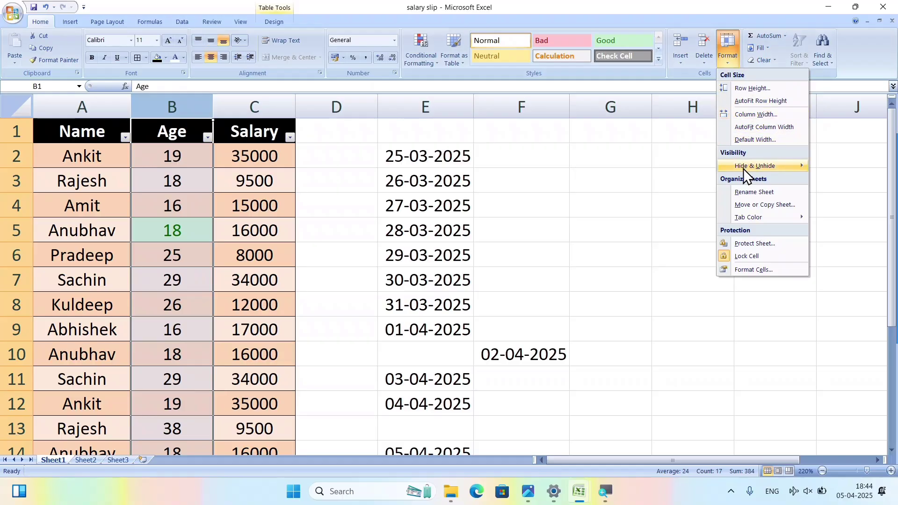
mouse_move(743, 167)
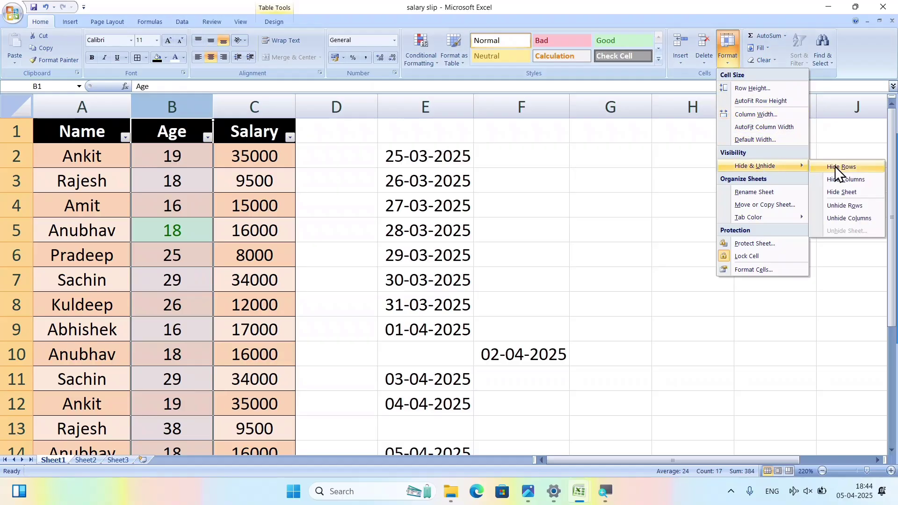
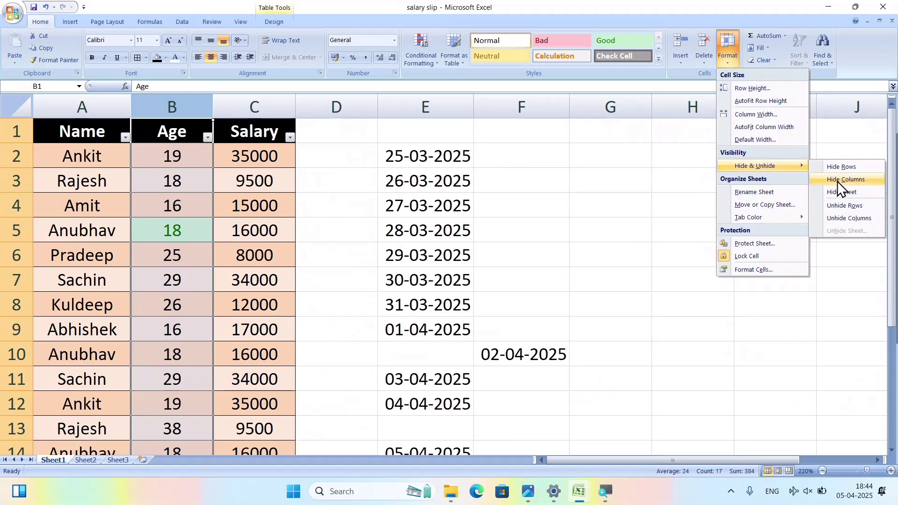
Hide the Age column on Sheet1, then unhide it.
left_click(861, 178)
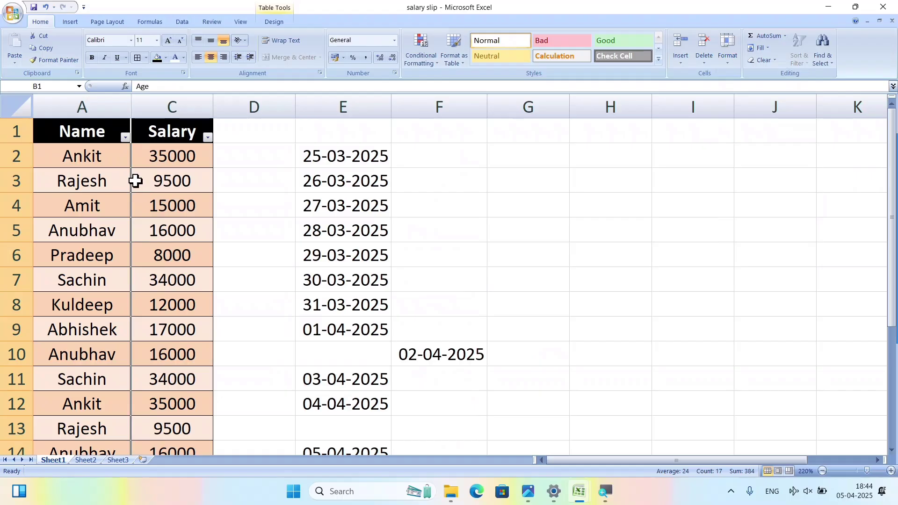
left_click(725, 66)
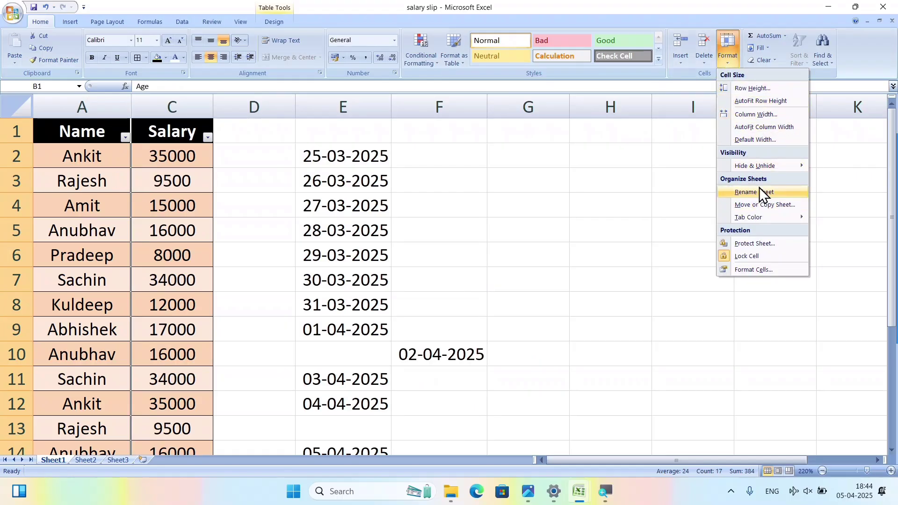
mouse_move(763, 167)
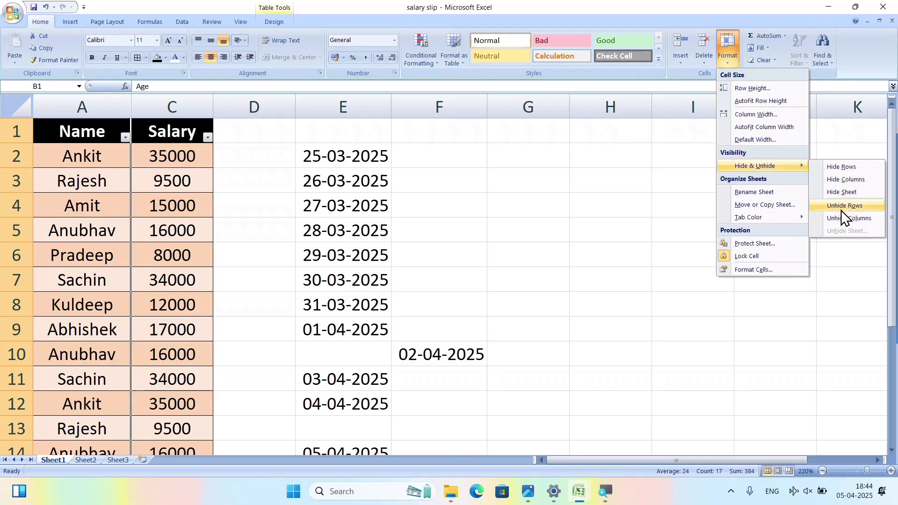
left_click(842, 220)
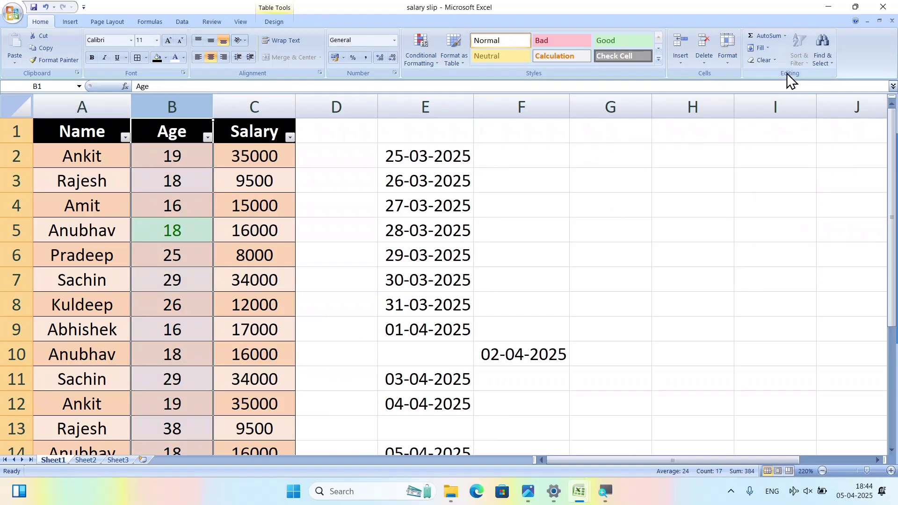
Hide header row 1, then unhide the Name/Age/Salary header row.
left_click(17, 132)
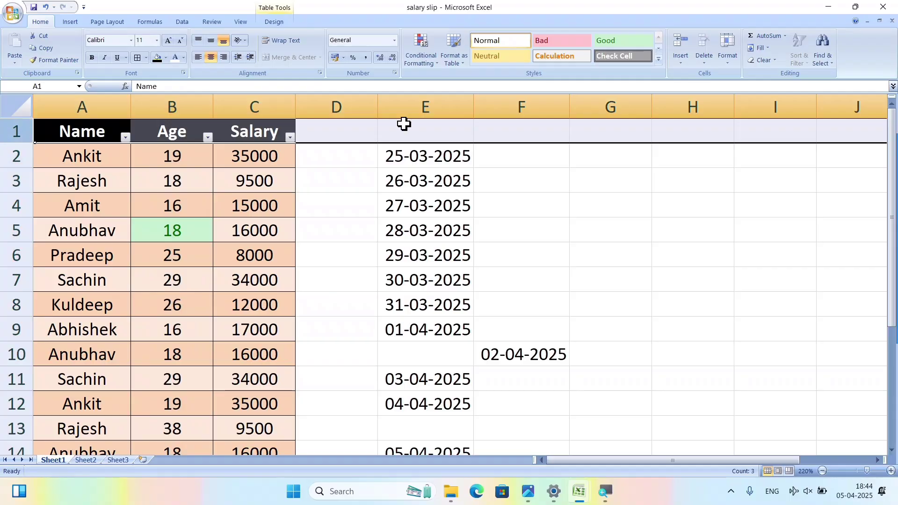
left_click(729, 64)
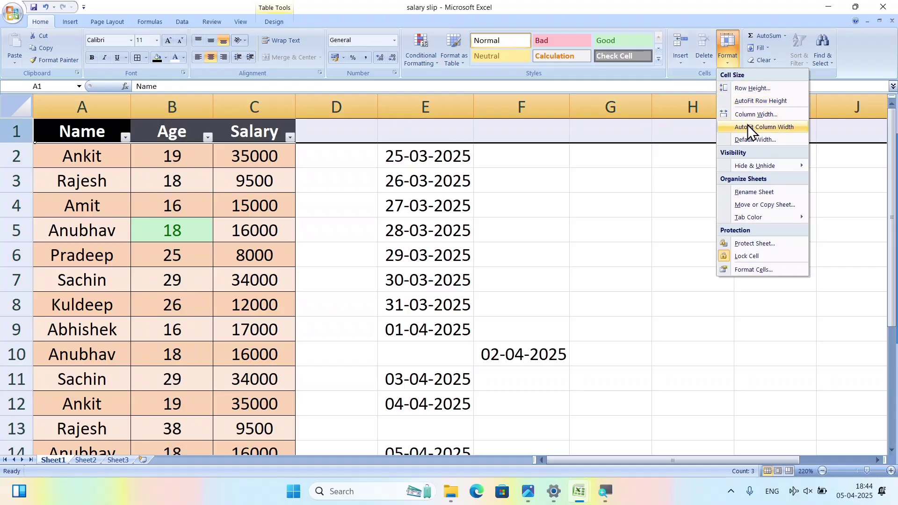
mouse_move(764, 170)
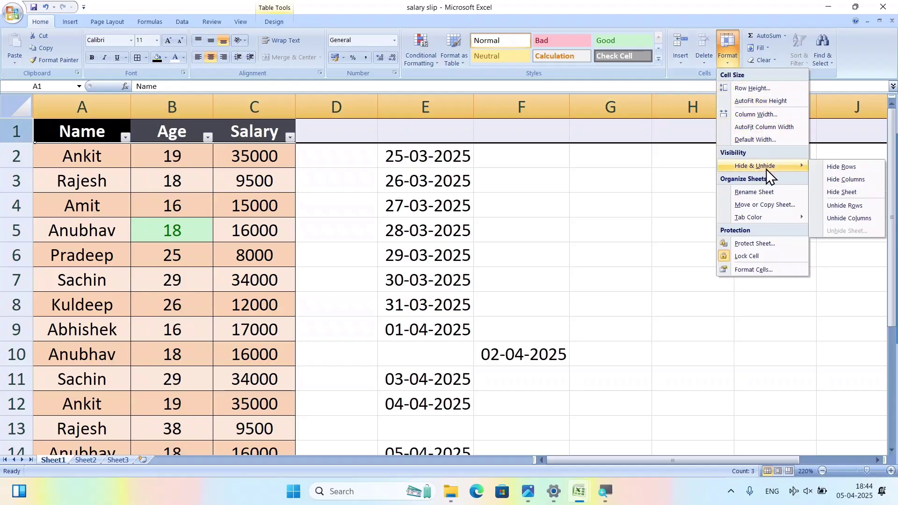
left_click(856, 169)
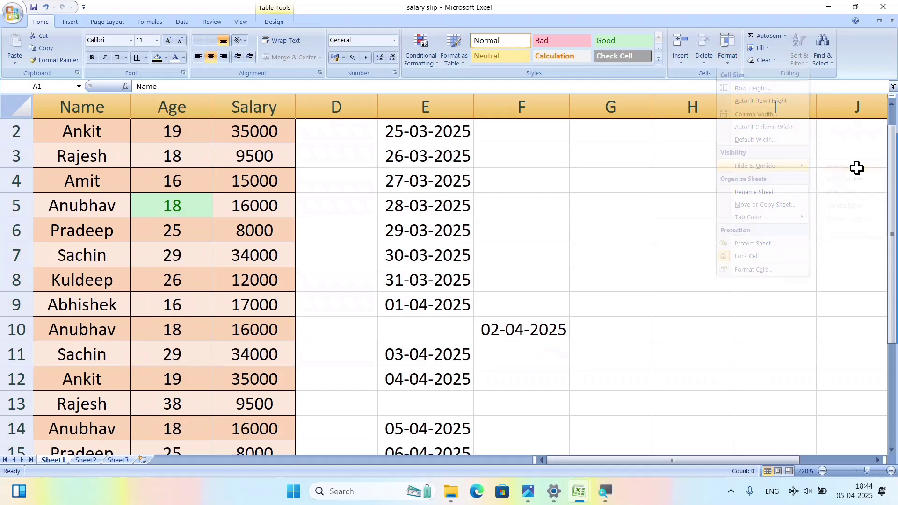
scroll(195, 154, "down", 1)
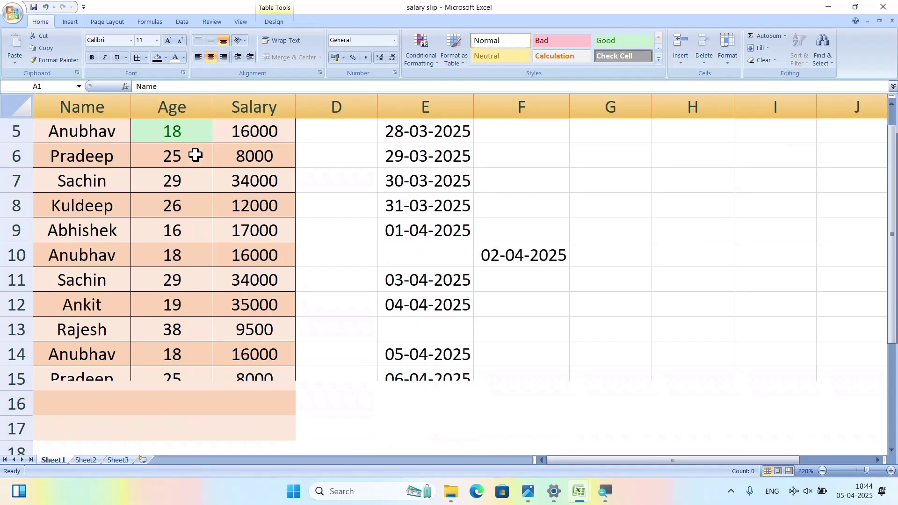
scroll(195, 154, "down", 2)
scroll(195, 154, "up", 3)
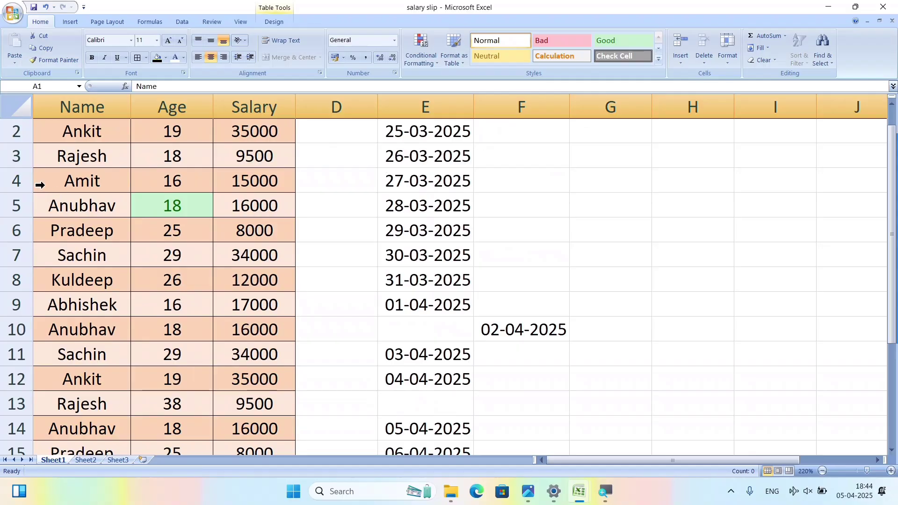
left_click(728, 51)
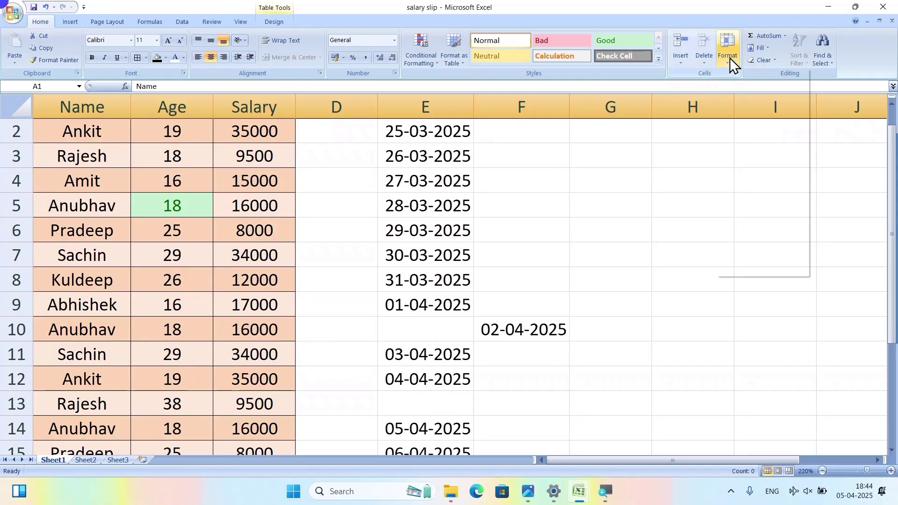
mouse_move(772, 168)
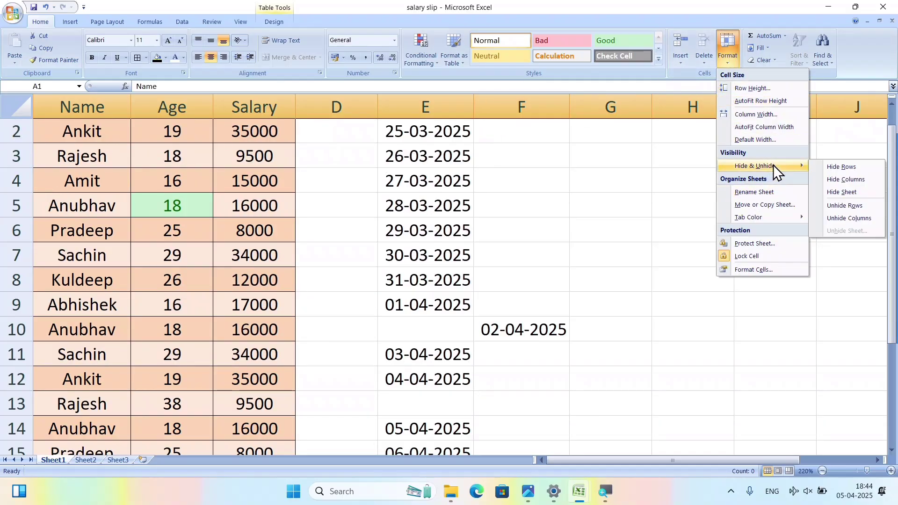
left_click(846, 207)
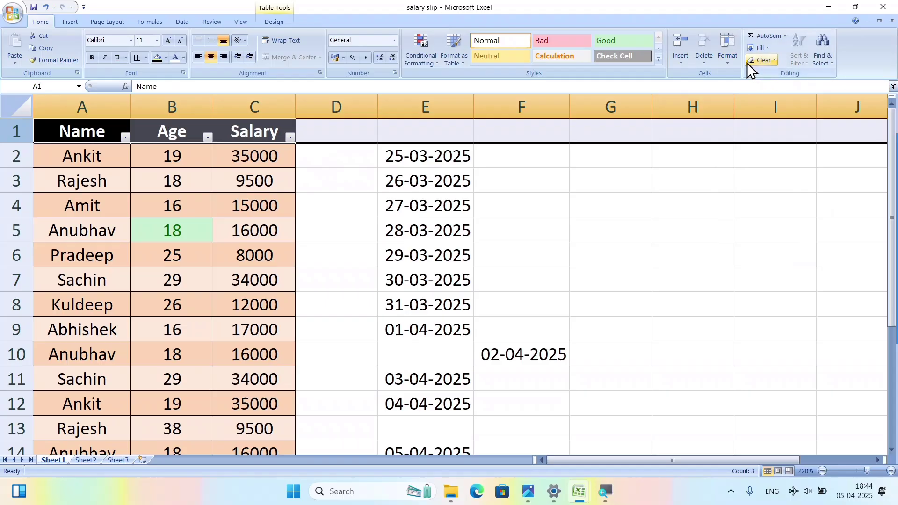
Hide Sheet1 from the workbook, then unhide it again.
left_click(727, 62)
mouse_move(771, 167)
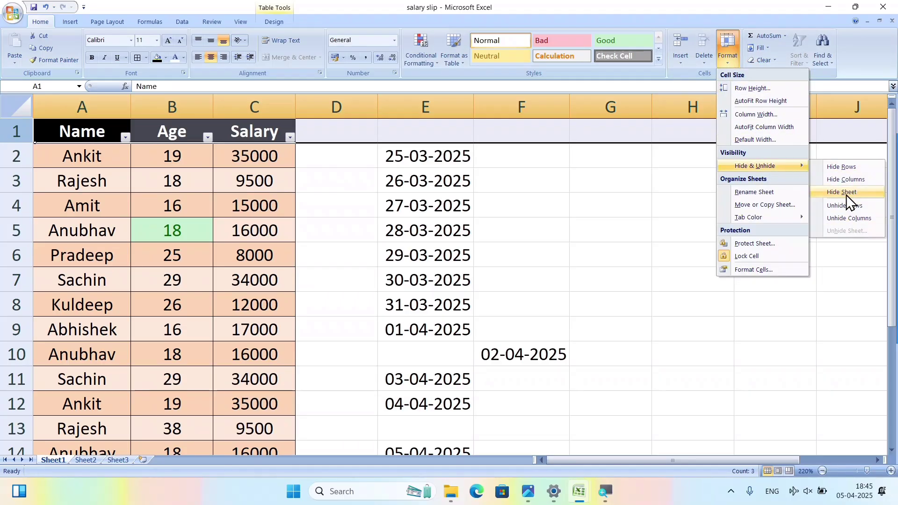
left_click(846, 194)
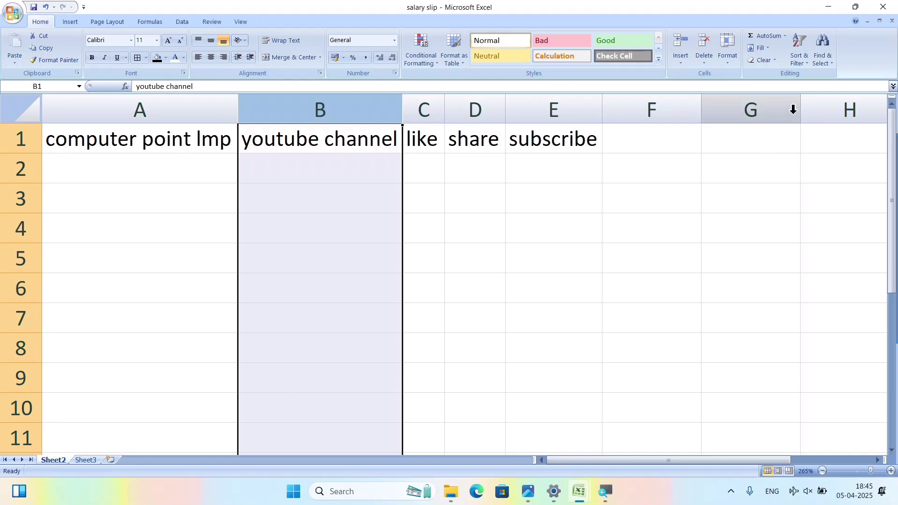
left_click(726, 65)
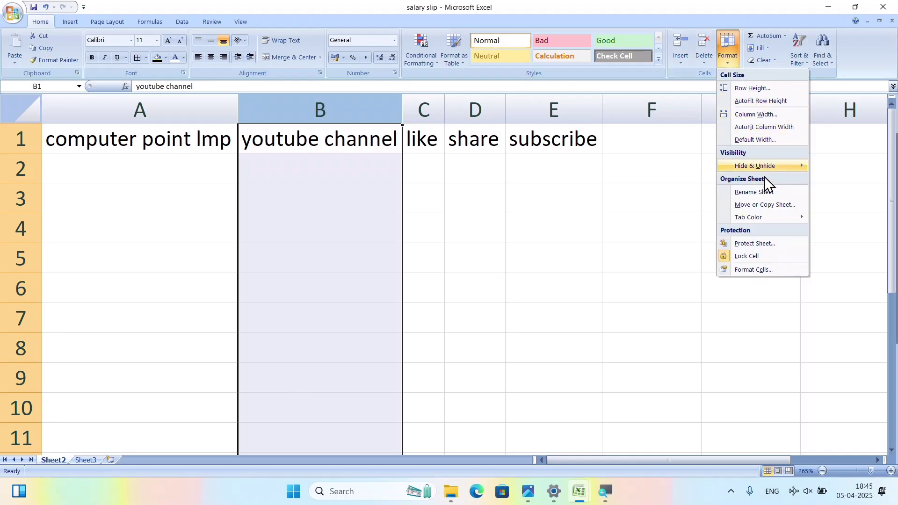
mouse_move(767, 169)
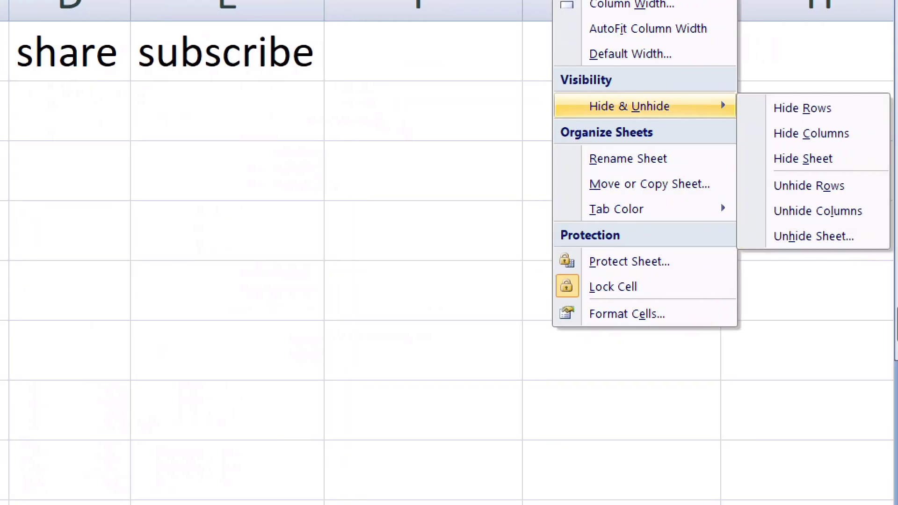
left_click(778, 238)
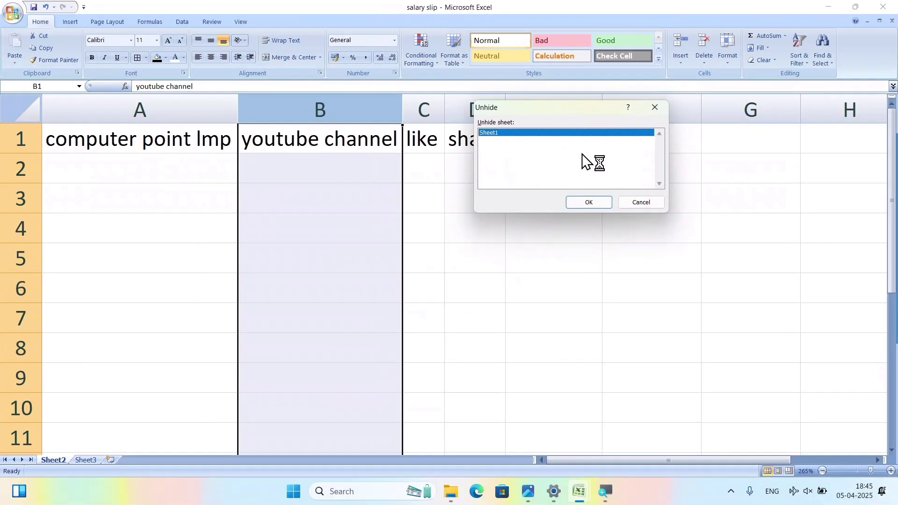
left_click(578, 202)
Rename Sheet1 to 'salary slip'.
left_click(345, 222)
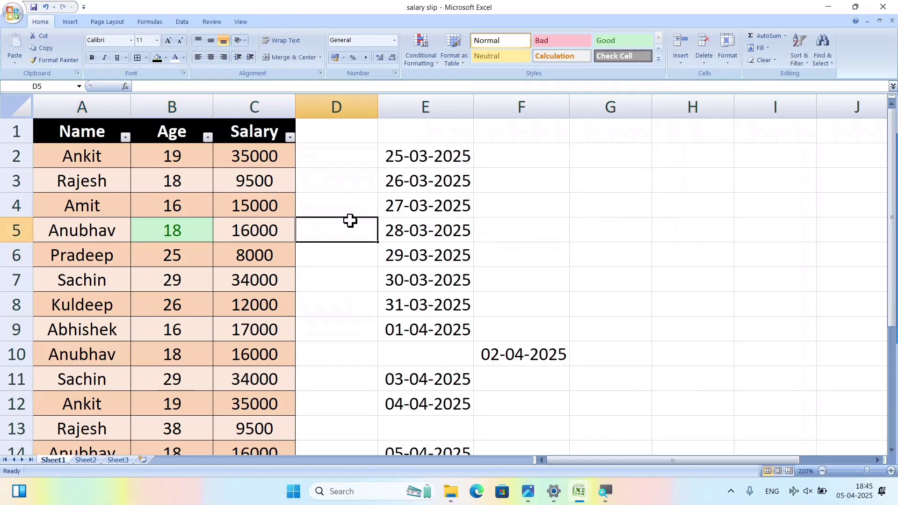
left_click(728, 60)
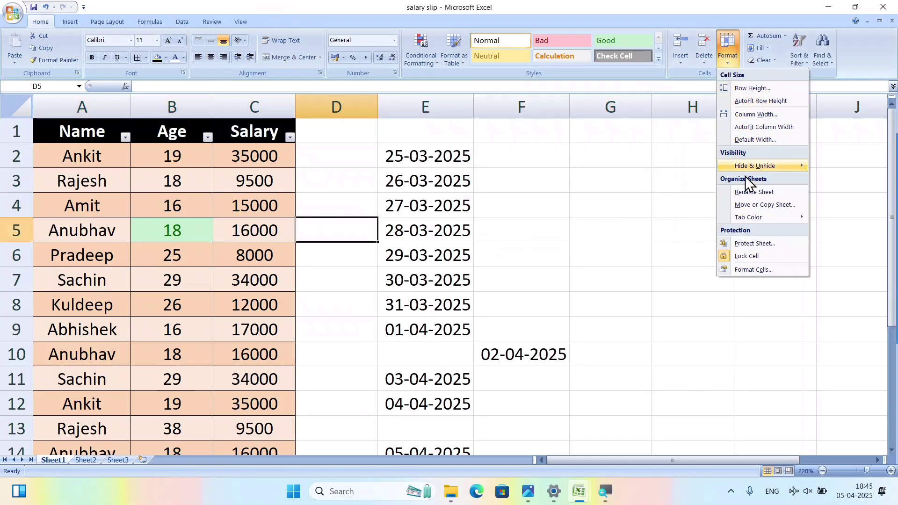
mouse_move(747, 216)
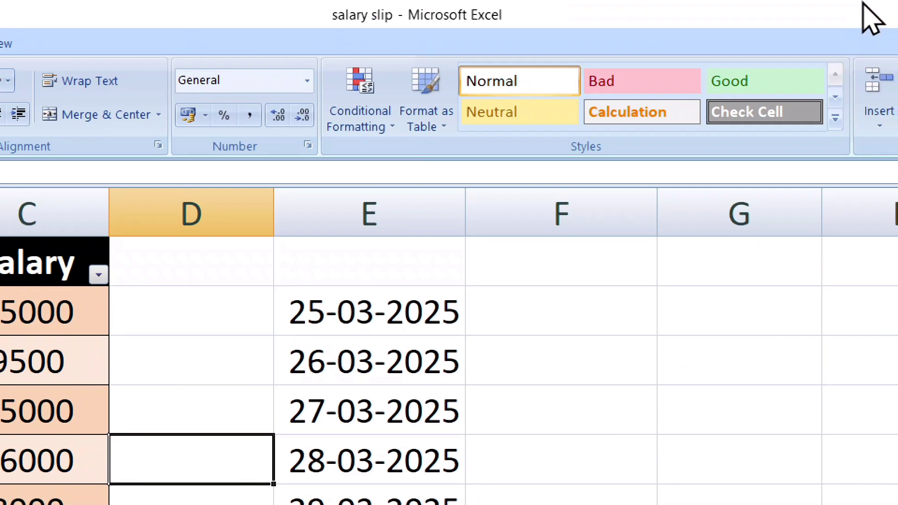
key("alt+h")
key("o")
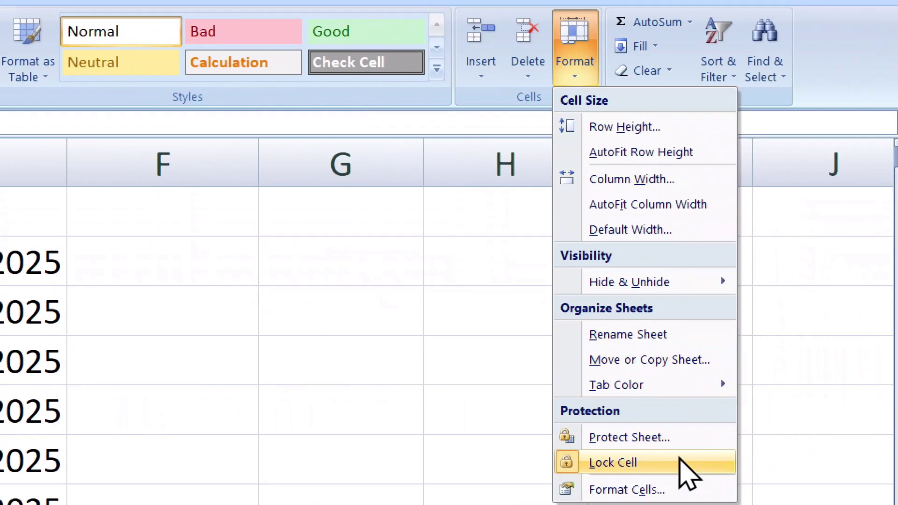
left_click(646, 335)
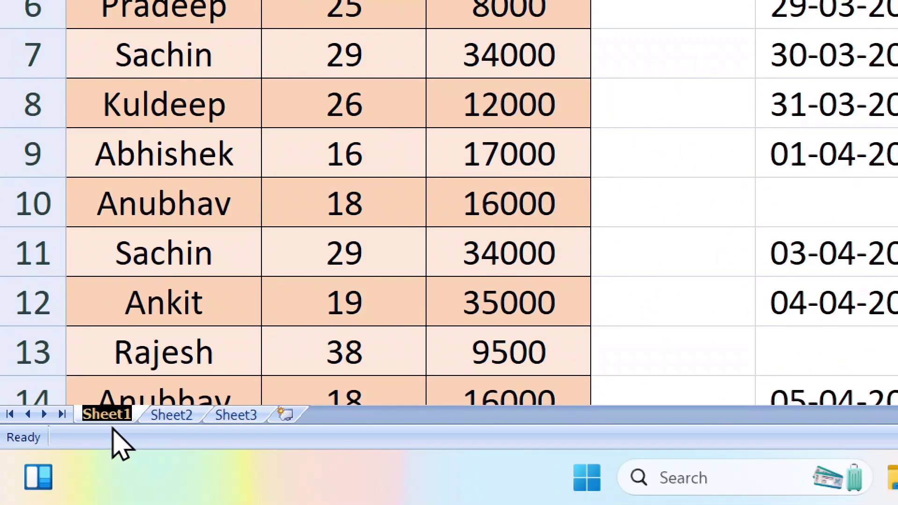
type("s")
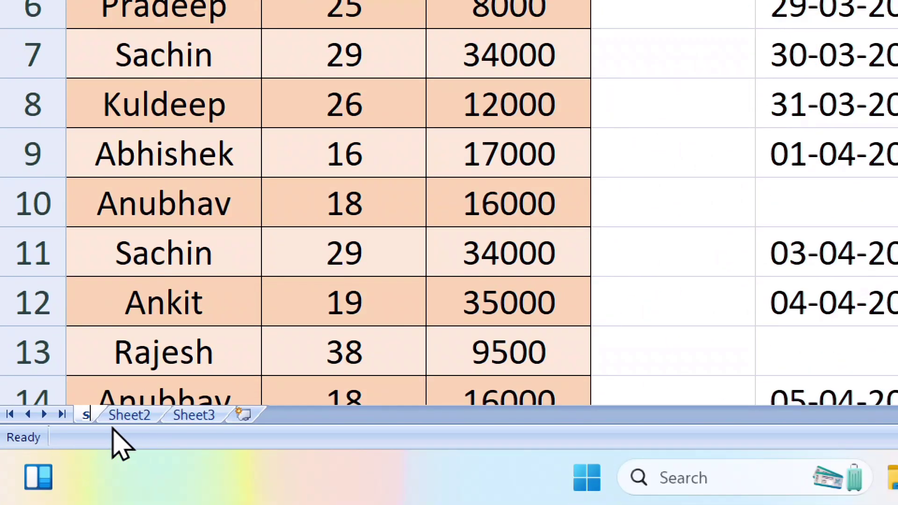
type("alary slip")
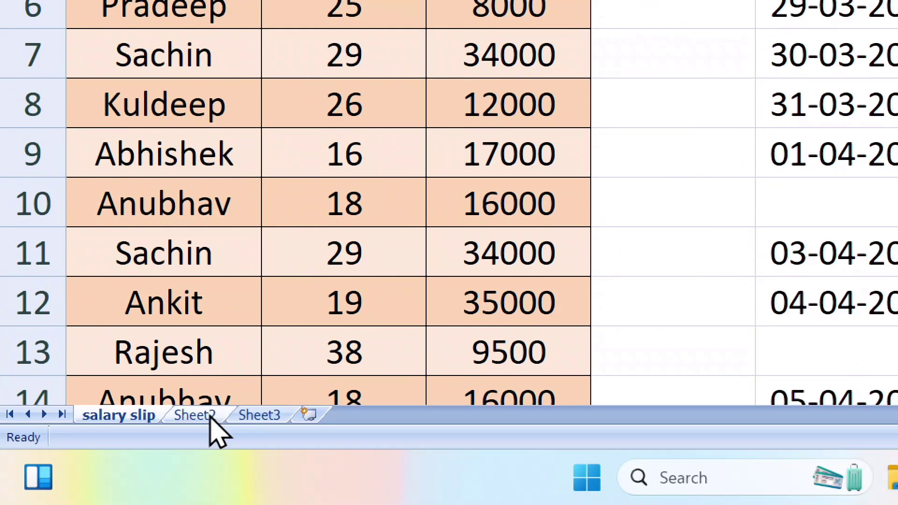
Rename Sheet2 to 'sheet work 2' from its tab's right-click menu.
left_click(208, 416)
right_click(207, 418)
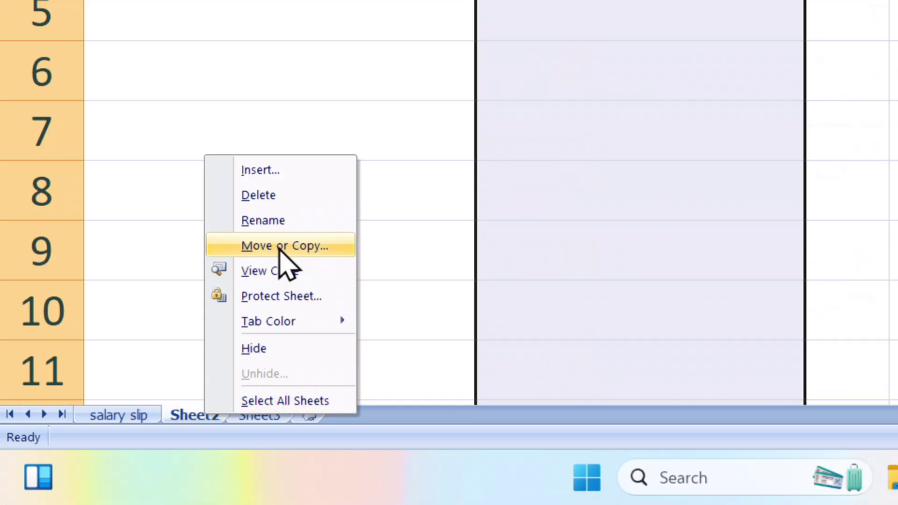
left_click(280, 220)
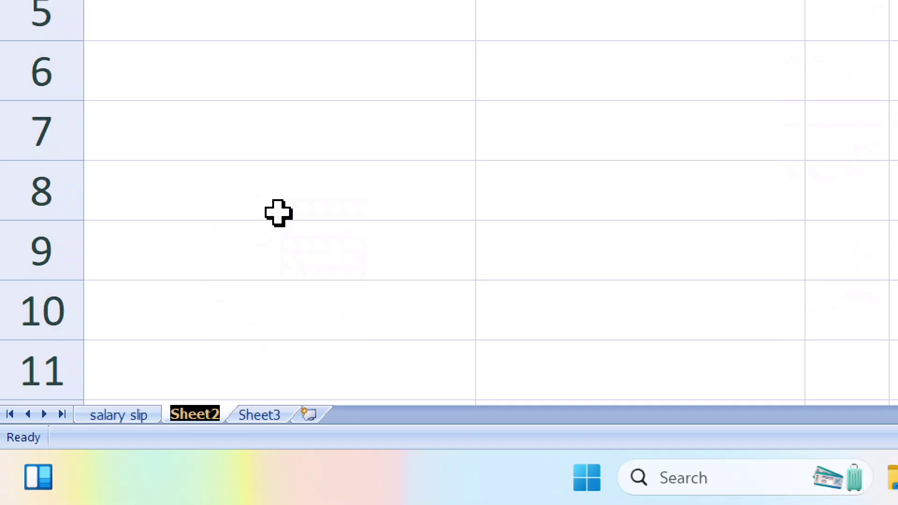
type("sheet")
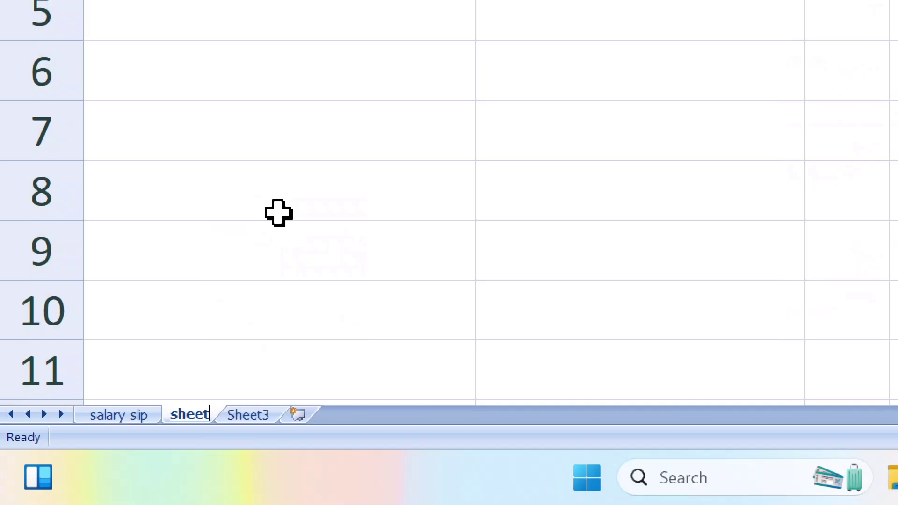
key("Return")
type("work 23")
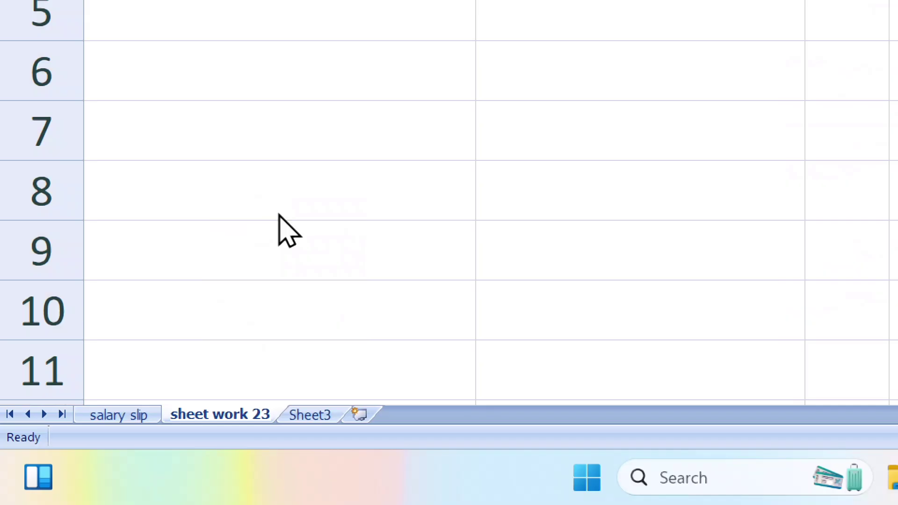
key("Return")
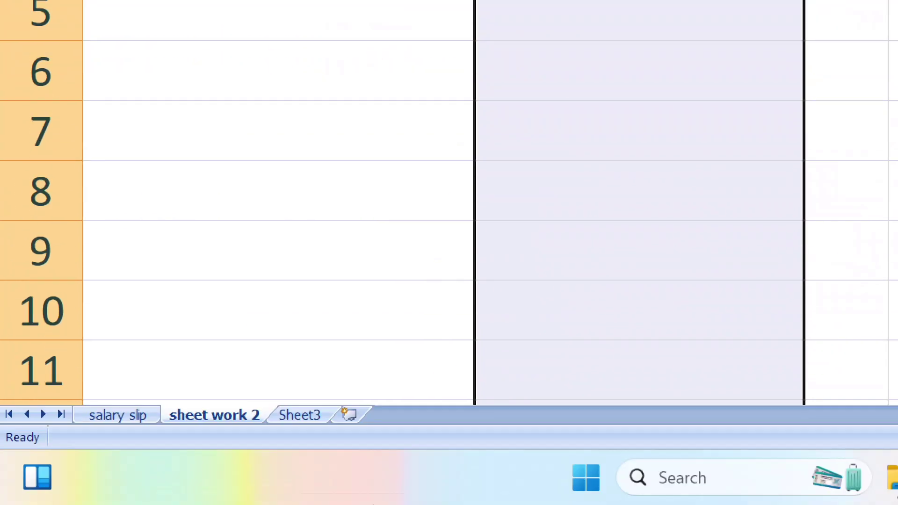
left_click(303, 416)
Make a copy of Sheet3 with Move or Copy, creating Sheet3 (2).
right_click(302, 416)
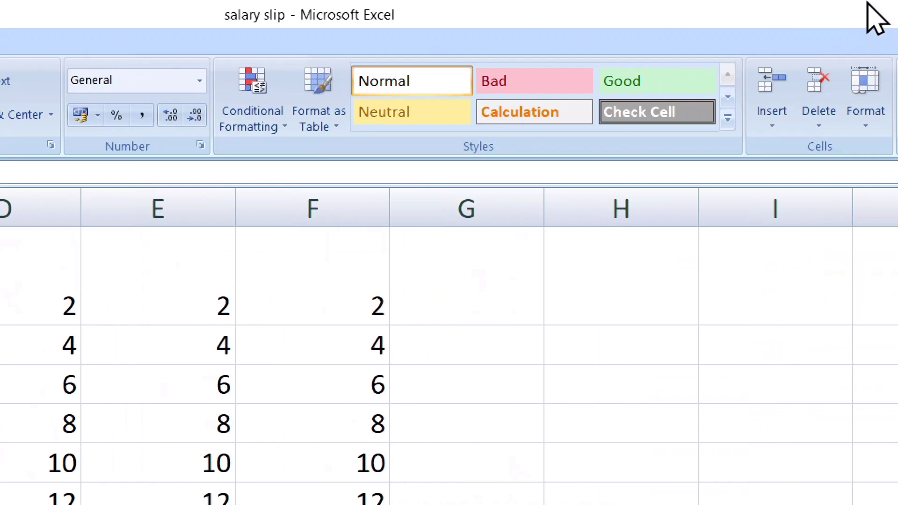
left_click(754, 103)
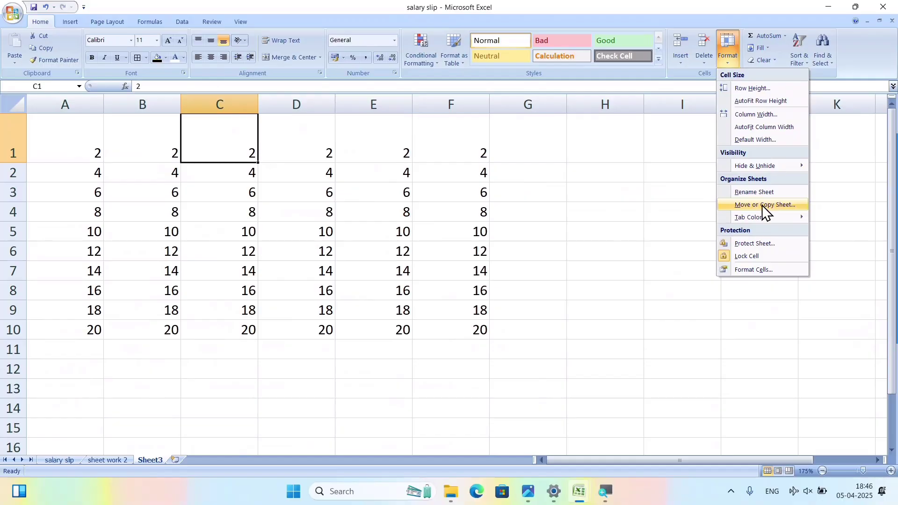
left_click(767, 205)
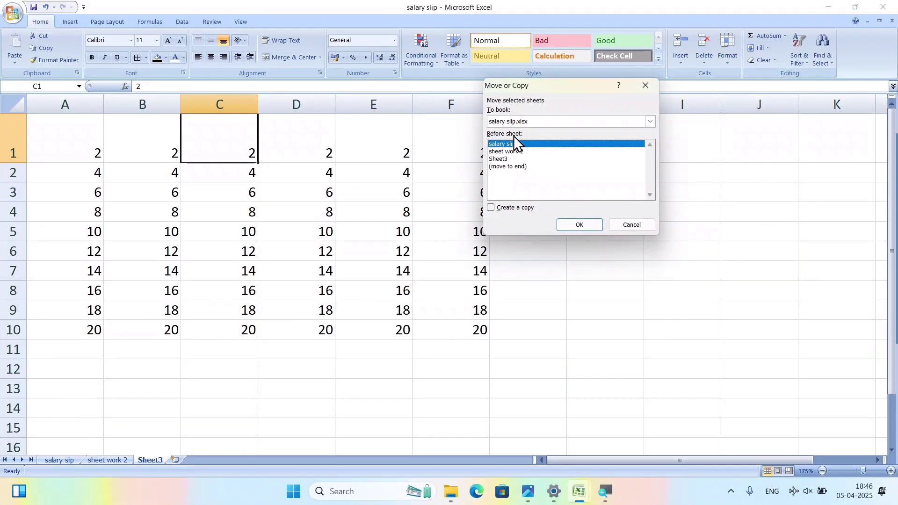
left_click(494, 208)
left_click(571, 226)
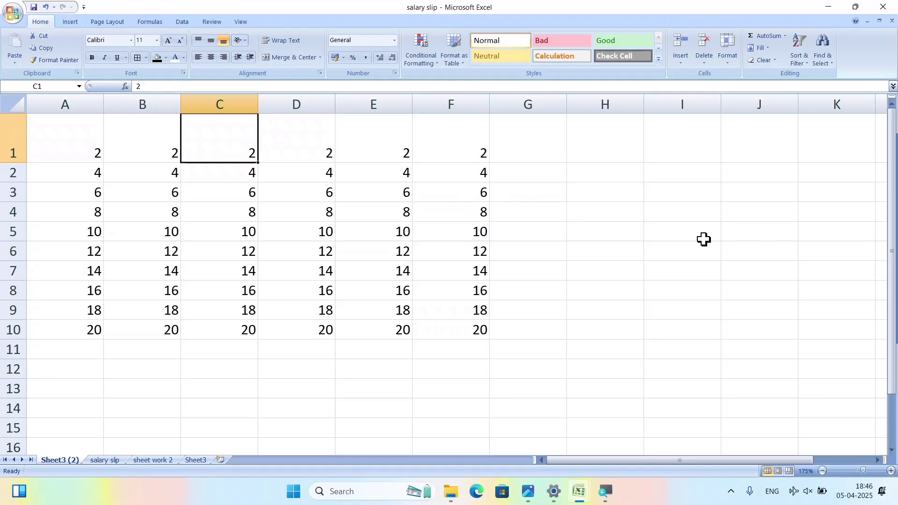
Browse the sheets and select the number block A1:F11 on Sheet3.
left_click(104, 461)
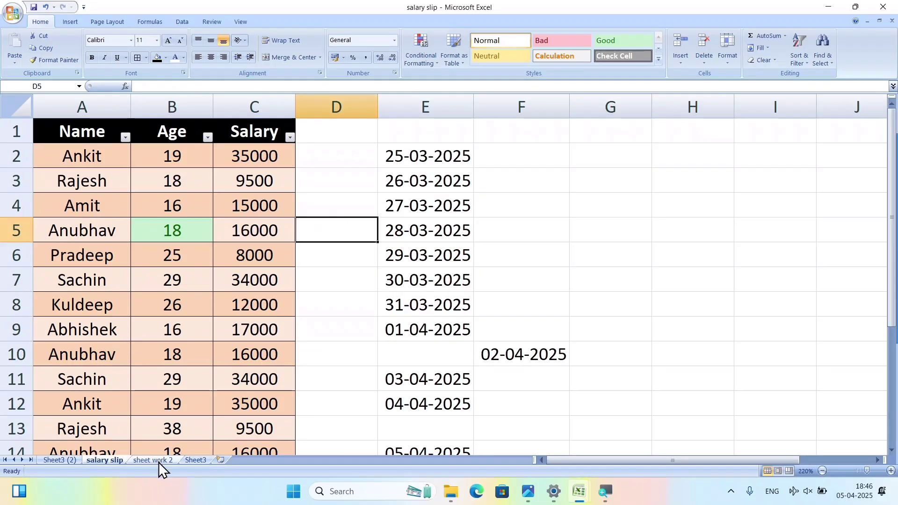
left_click(159, 461)
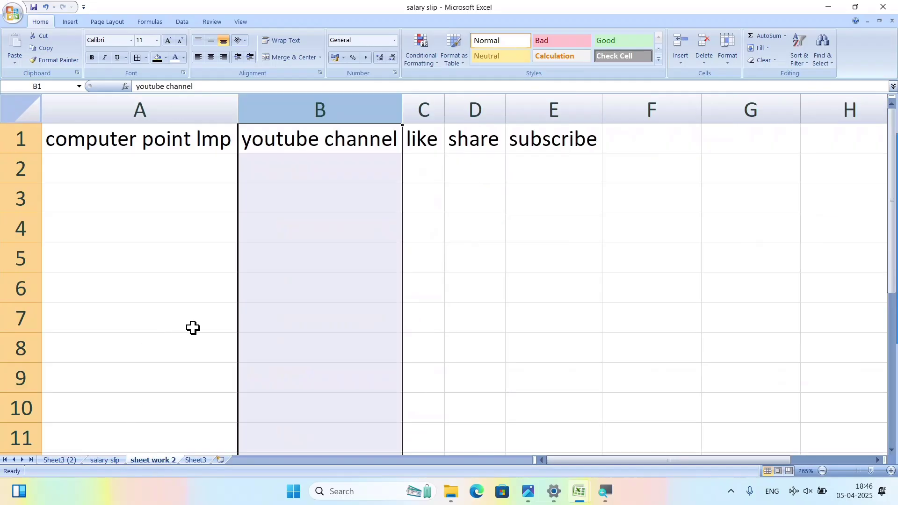
left_click(206, 461)
left_click_drag(70, 141, 459, 351)
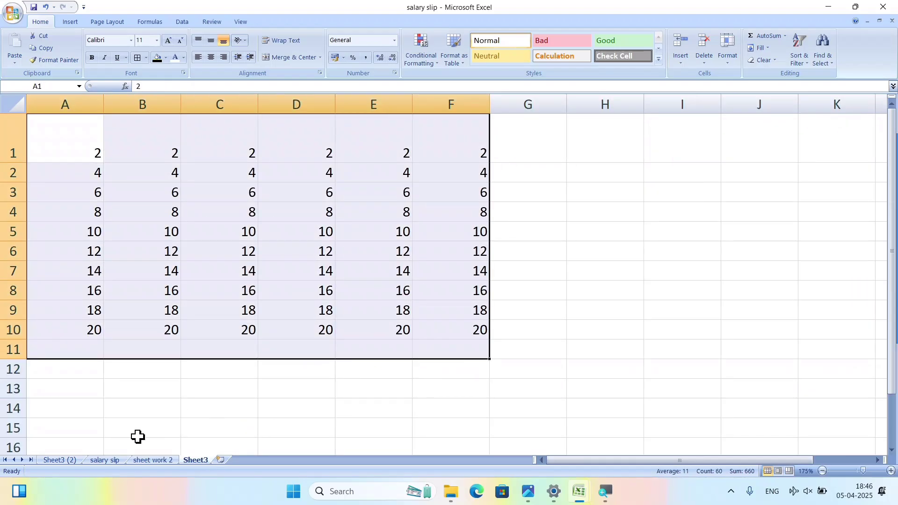
left_click(52, 462)
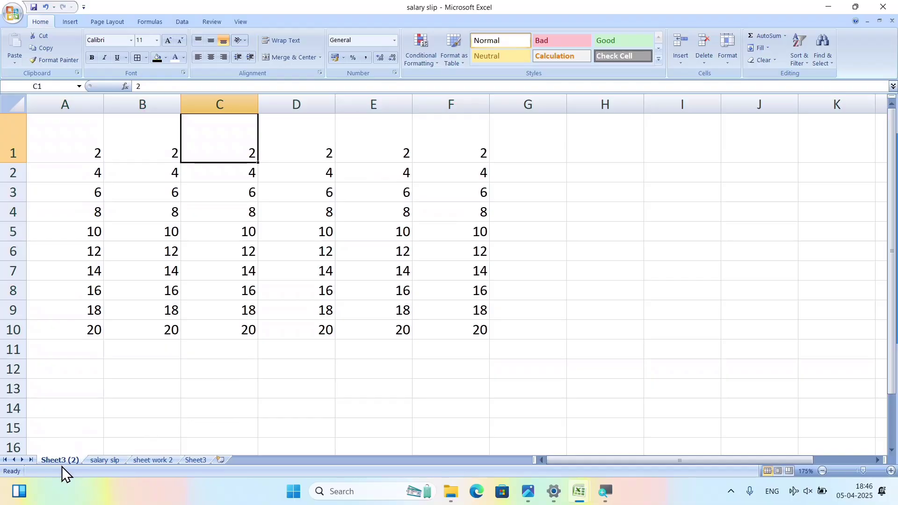
Make a copy of the salary slip sheet, creating salary slip (2).
left_click(103, 460)
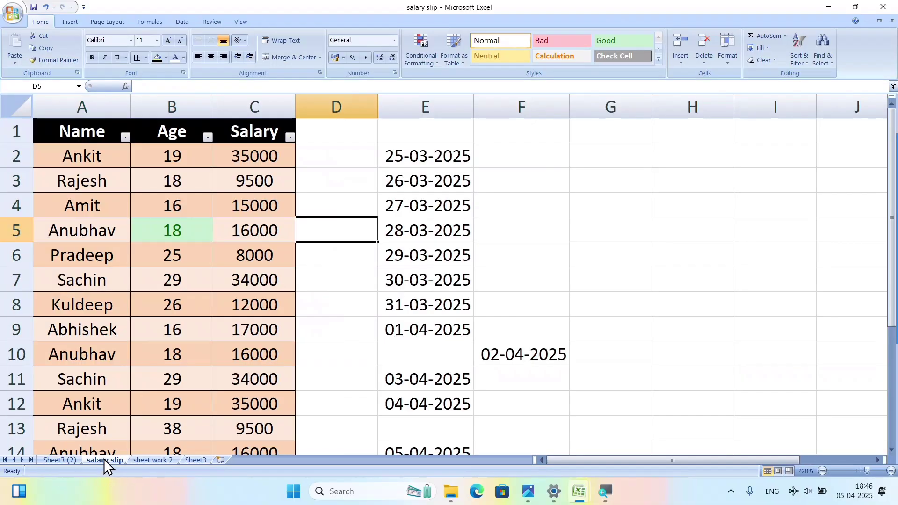
left_click(728, 60)
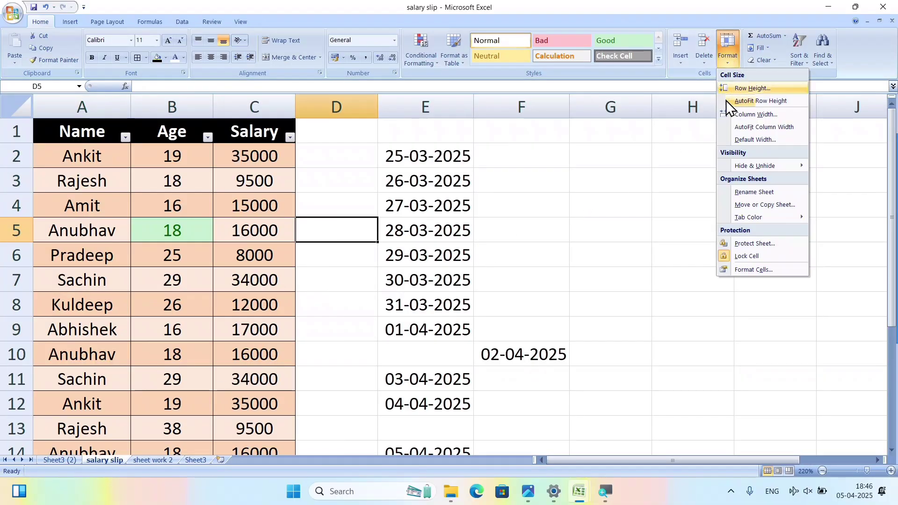
left_click(756, 204)
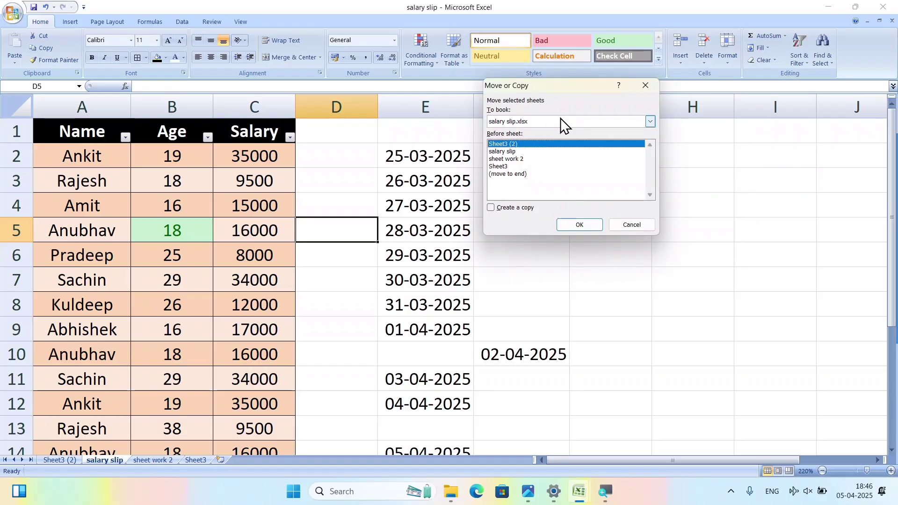
left_click(496, 206)
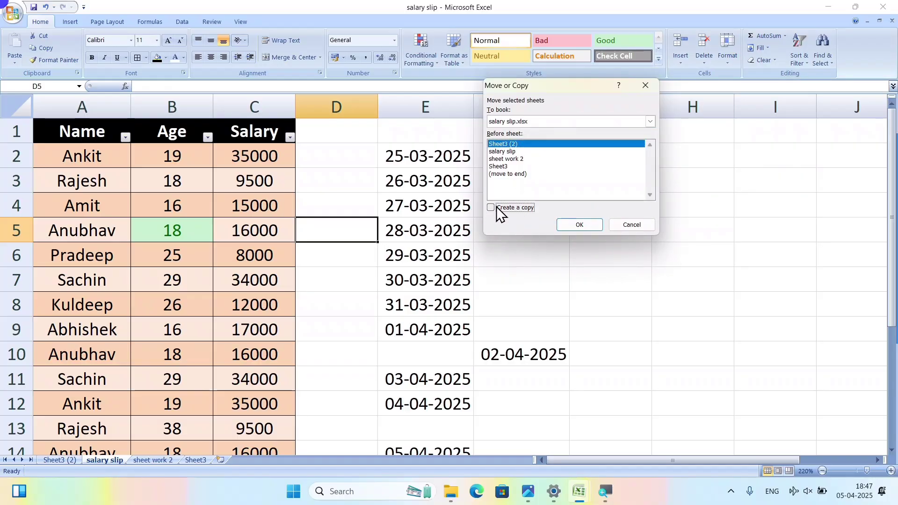
left_click(576, 224)
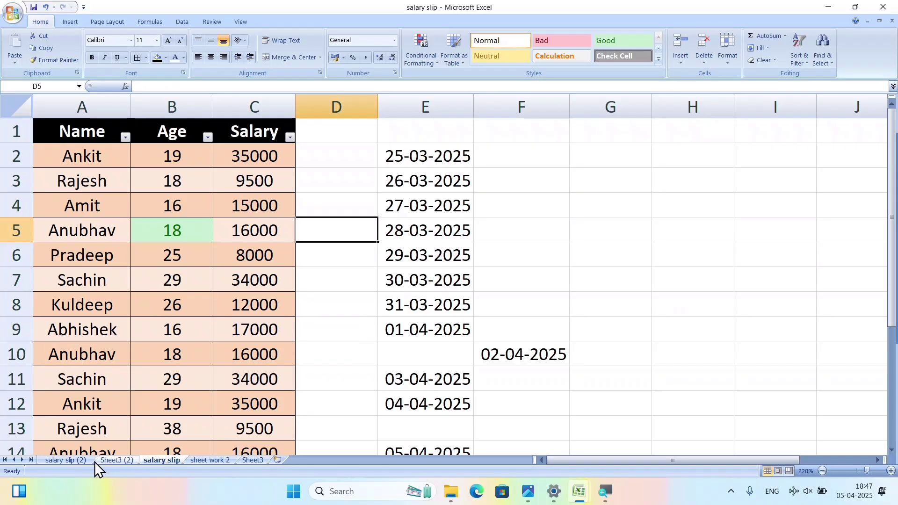
left_click(157, 459)
Colour the salary slip sheet's tab red.
left_click(722, 64)
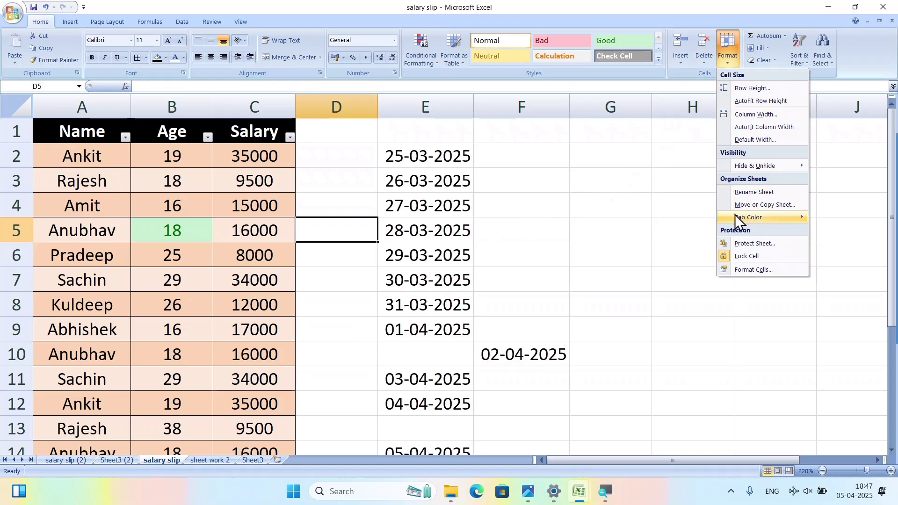
mouse_move(766, 218)
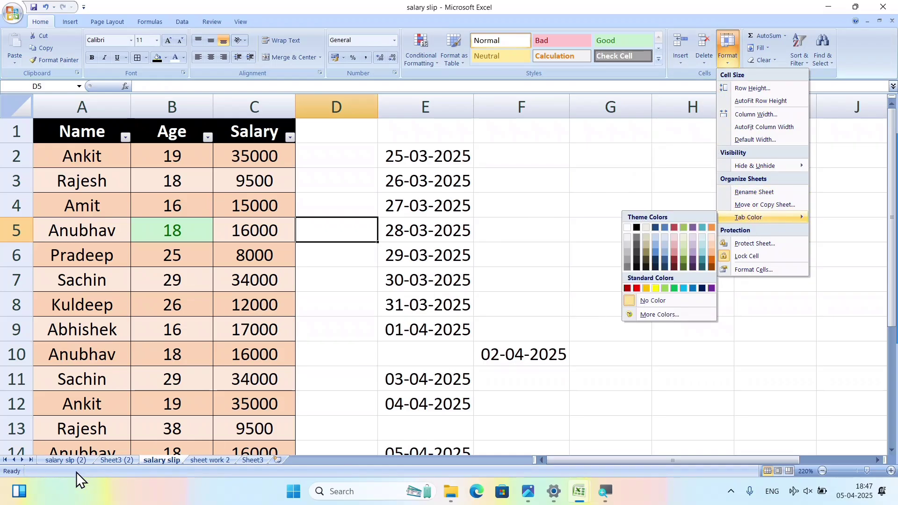
left_click(637, 288)
Go to the salary slip (2) sheet and give its tab a colour.
left_click(106, 460)
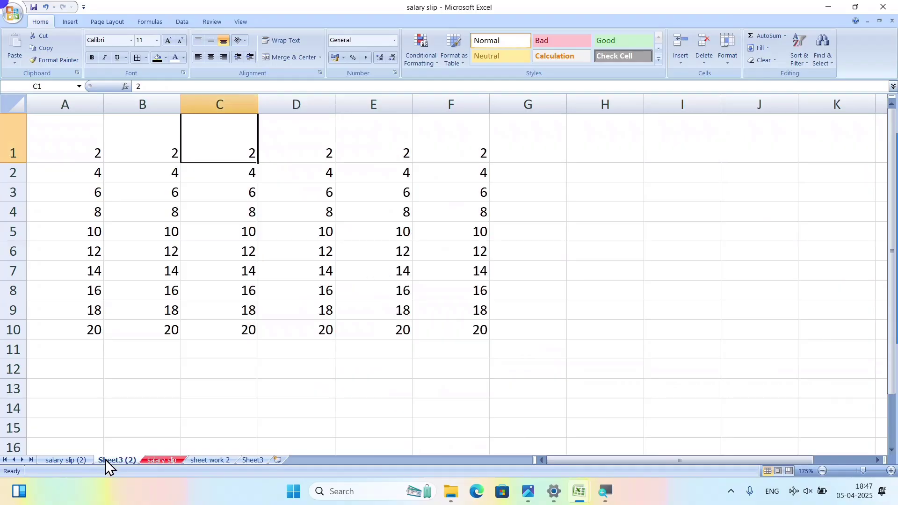
left_click(80, 459)
left_click(117, 459)
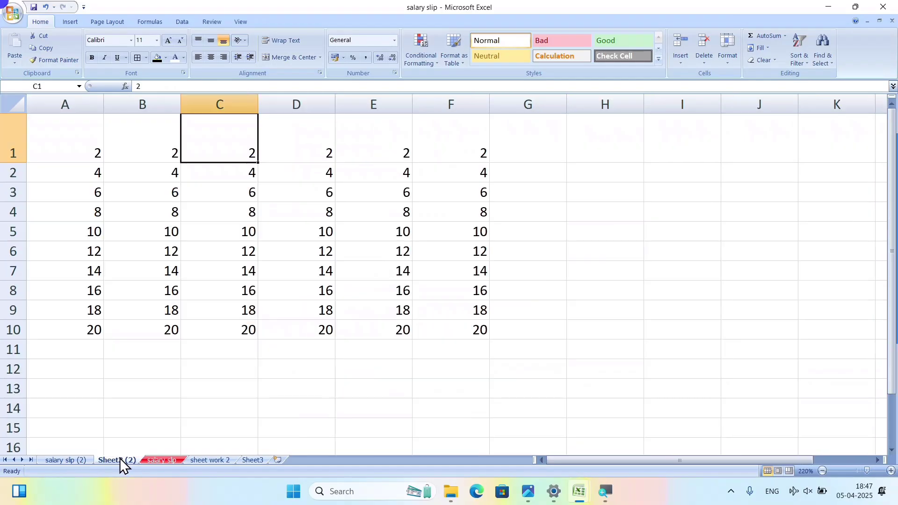
left_click(206, 459)
left_click(248, 460)
left_click(198, 460)
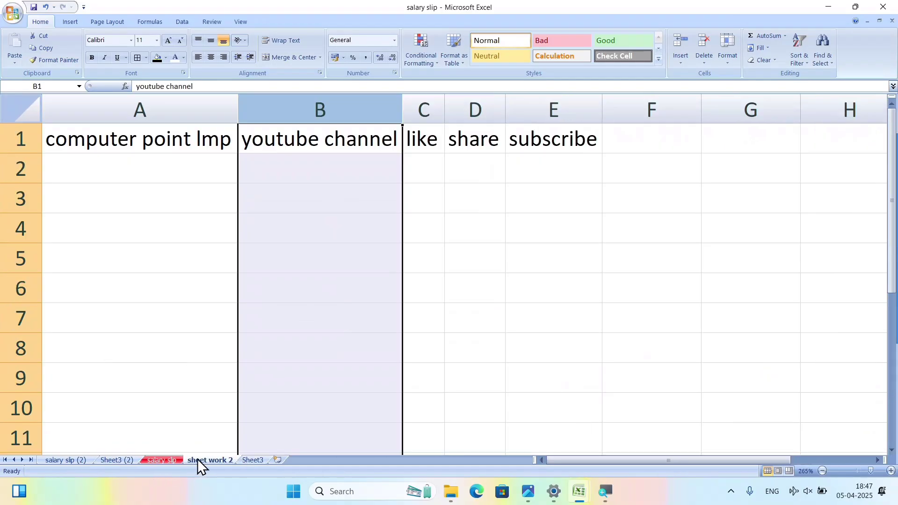
left_click(96, 459)
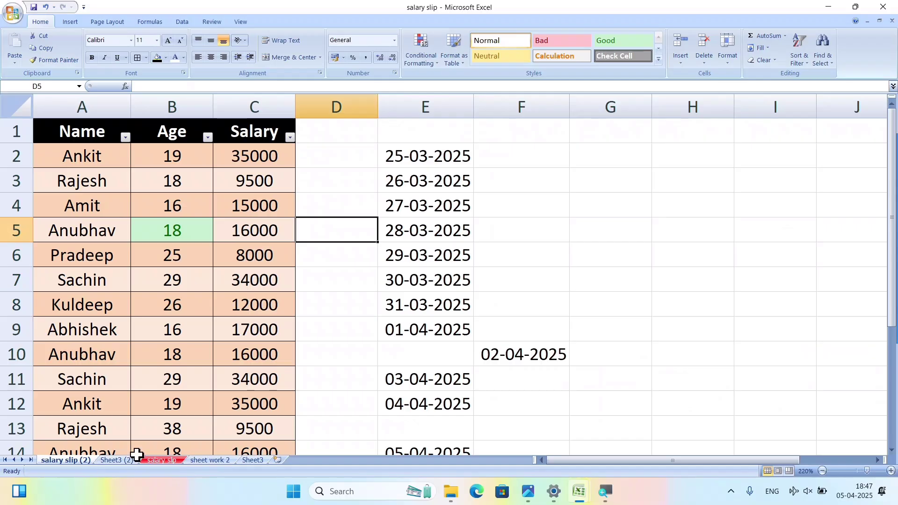
left_click(724, 55)
mouse_move(767, 218)
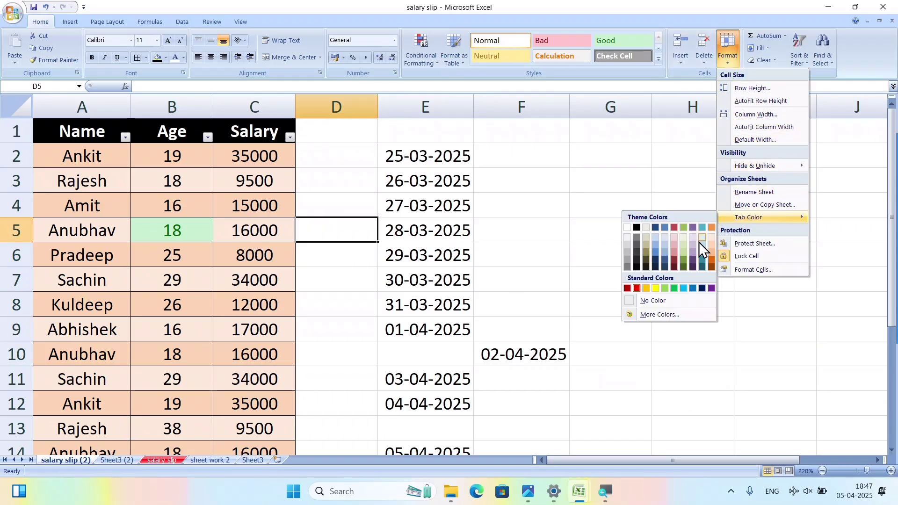
left_click(683, 288)
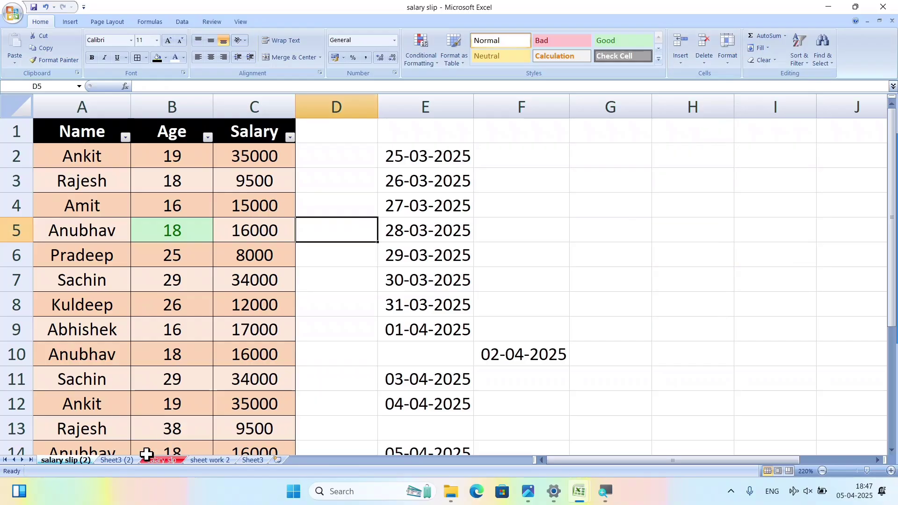
Give the sheet work 2 tab a purple colour, ending on Sheet3 (2).
left_click(131, 459)
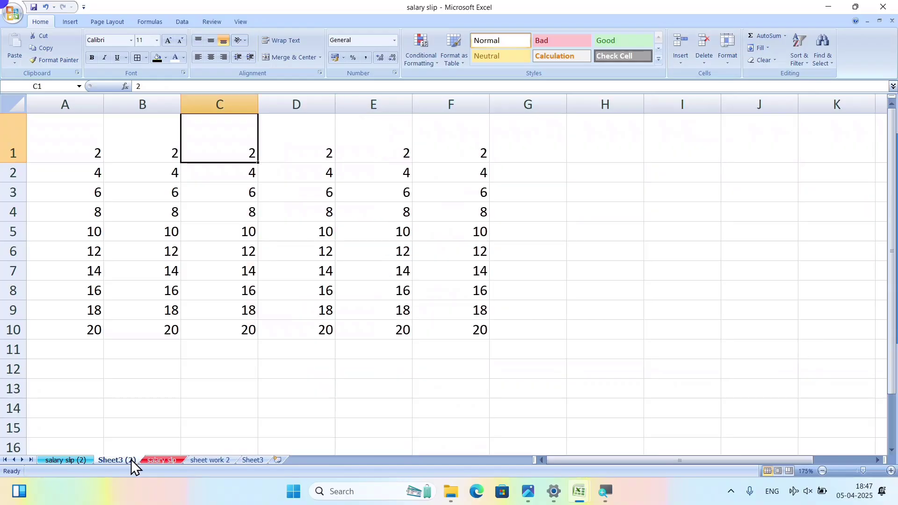
right_click(218, 460)
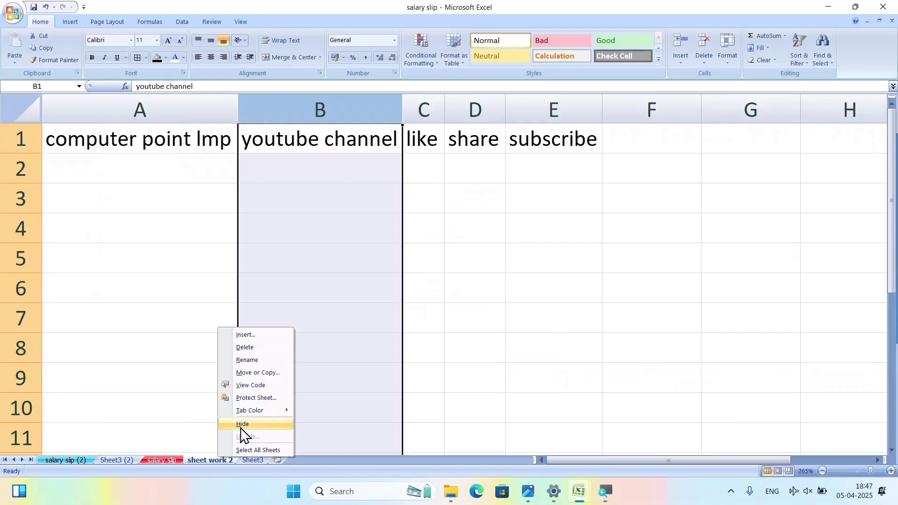
mouse_move(260, 412)
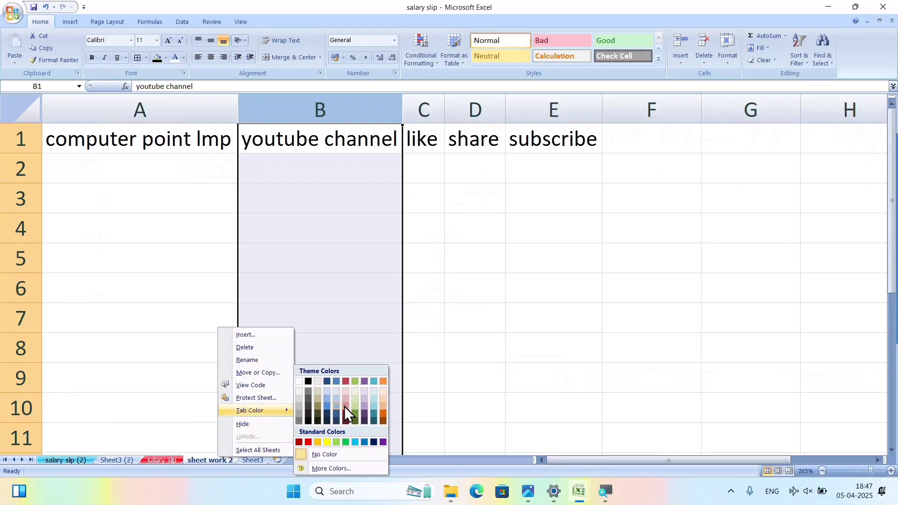
left_click(380, 442)
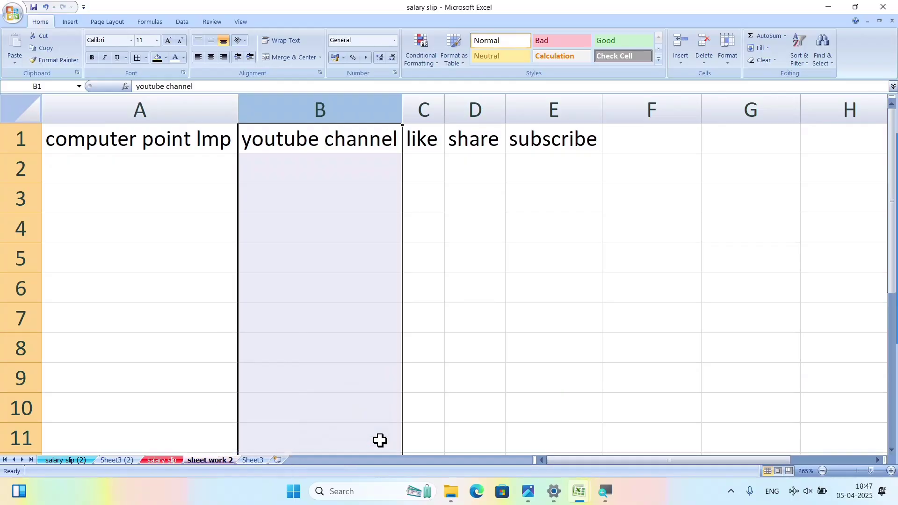
left_click(117, 460)
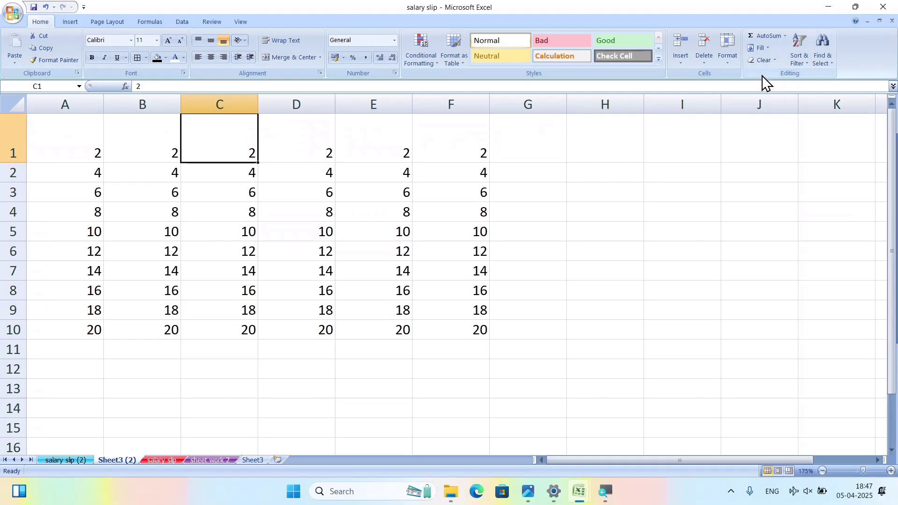
Protect Sheet3 (2) with a password, entering it twice.
left_click(724, 64)
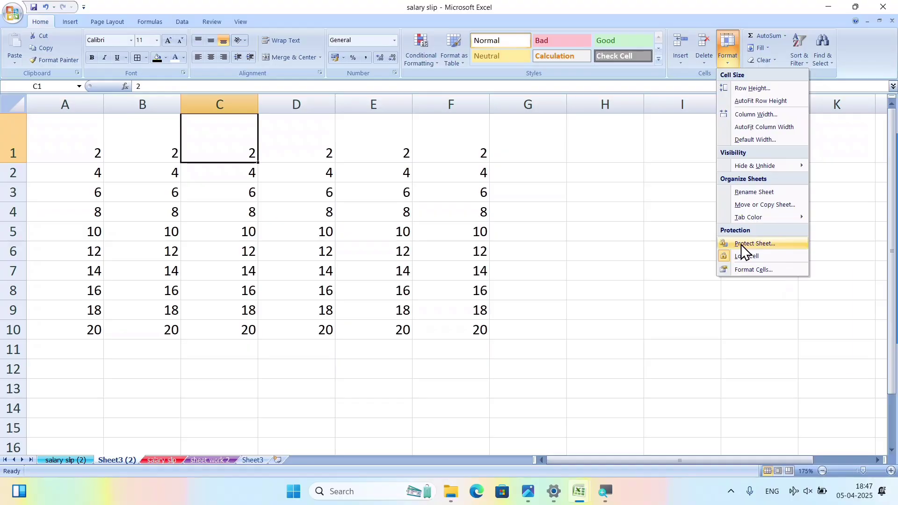
left_click(356, 296)
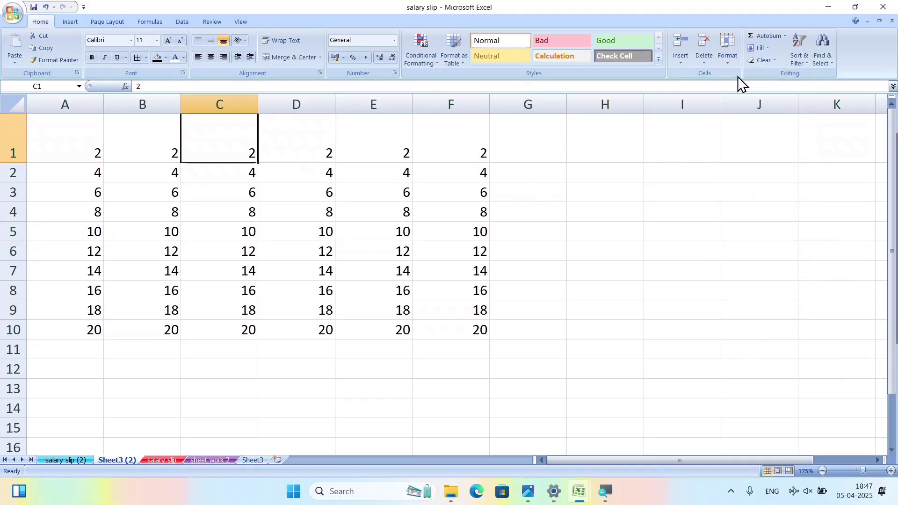
left_click(729, 64)
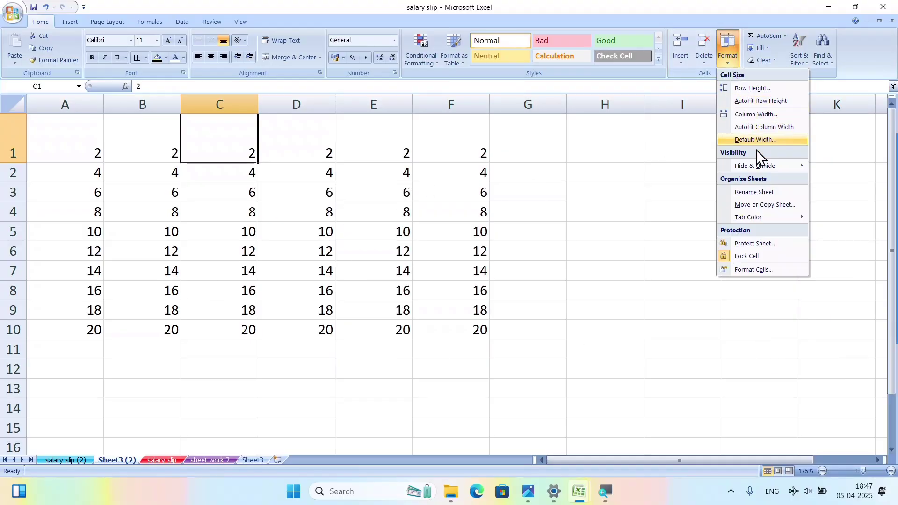
left_click(777, 243)
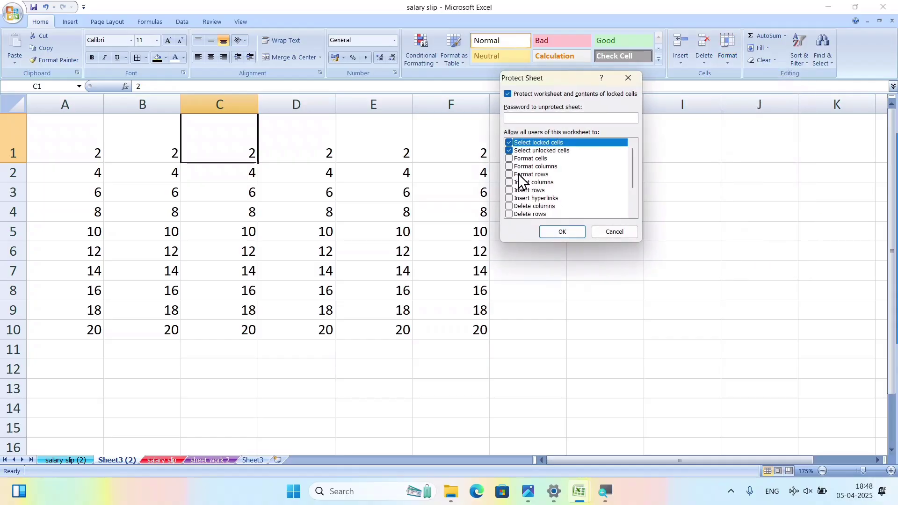
type("12")
left_click(557, 232)
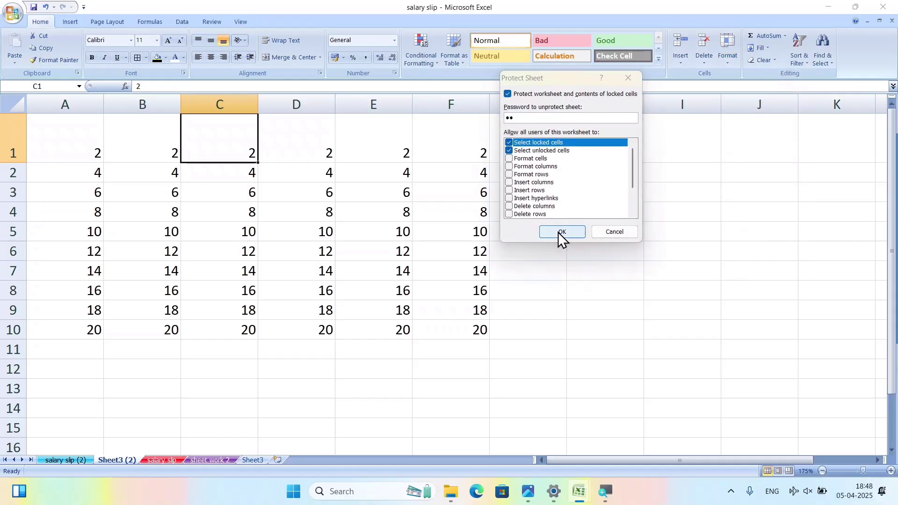
type("12")
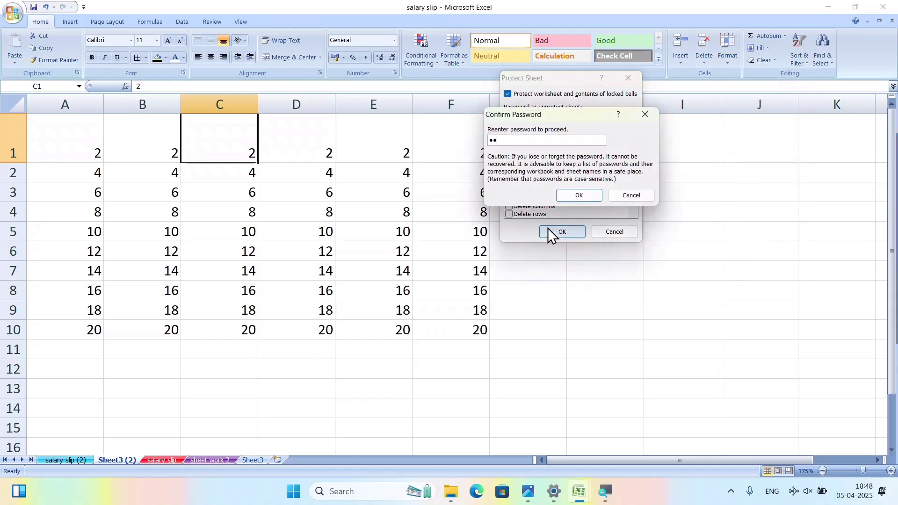
left_click(572, 196)
Test the protection by typing into H5, E6 and H7, dismissing each read-only warning.
left_click(593, 237)
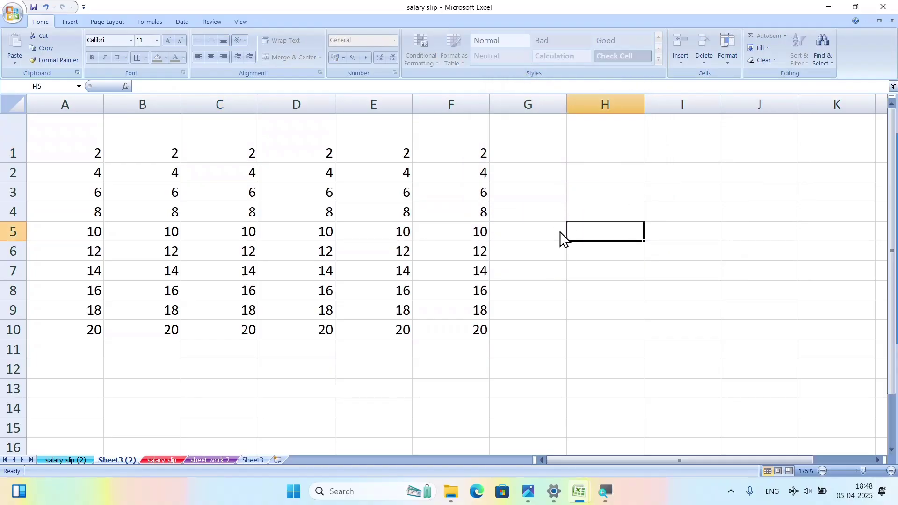
type("a")
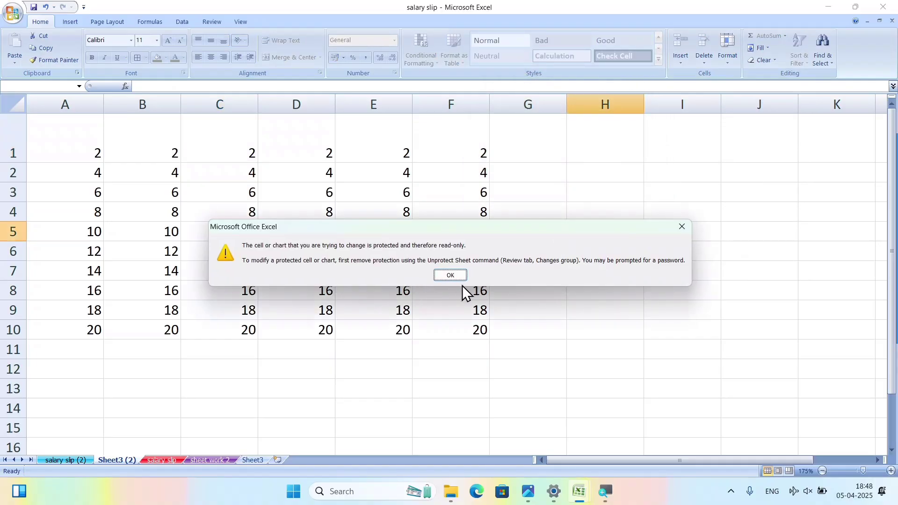
left_click(450, 275)
left_click(355, 252)
type("a")
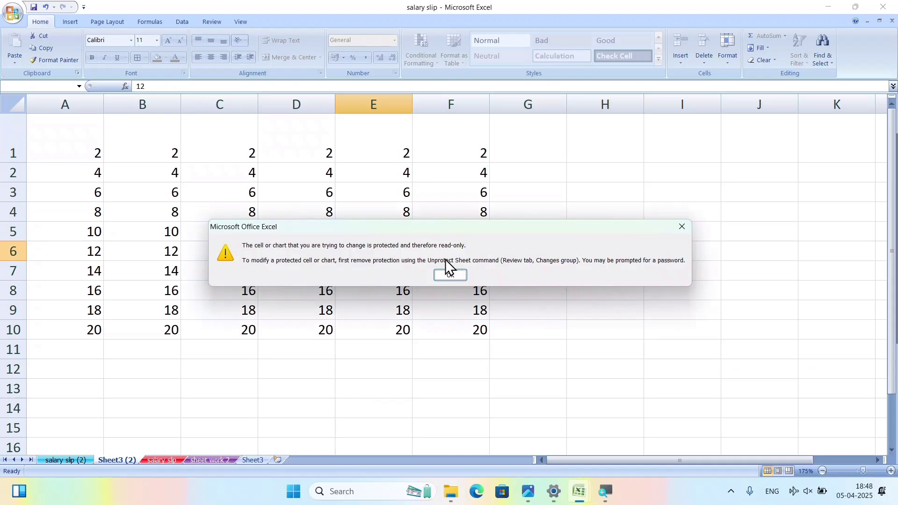
left_click(445, 276)
left_click(573, 271)
type("a")
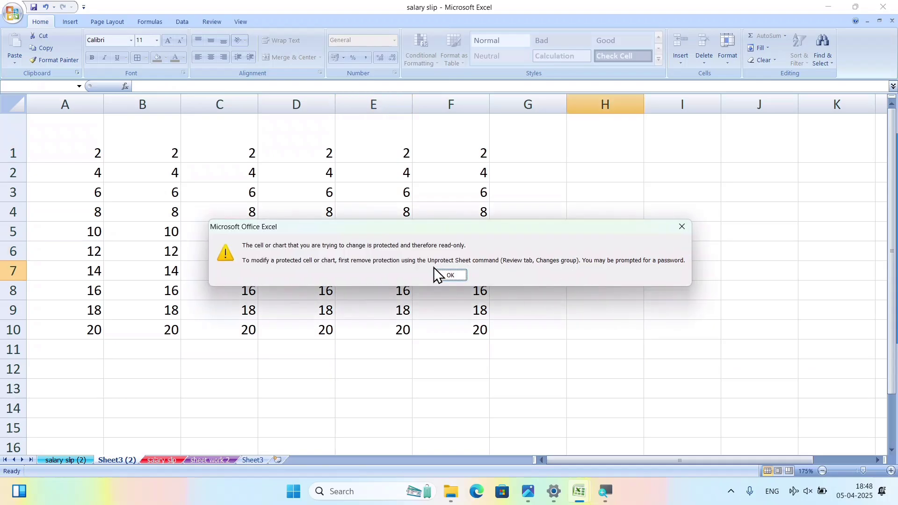
left_click(444, 276)
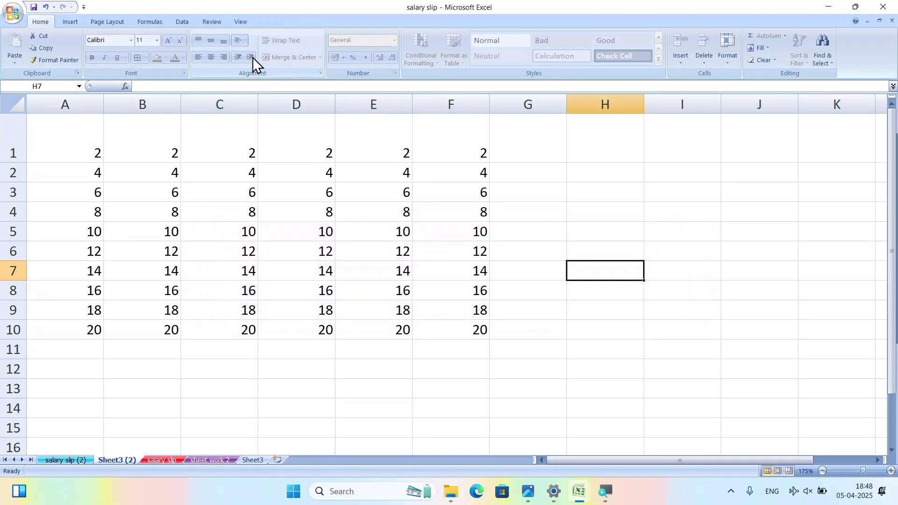
Unprotect Sheet3 (2) with its password so its number cells are editable.
left_click(725, 58)
left_click(762, 243)
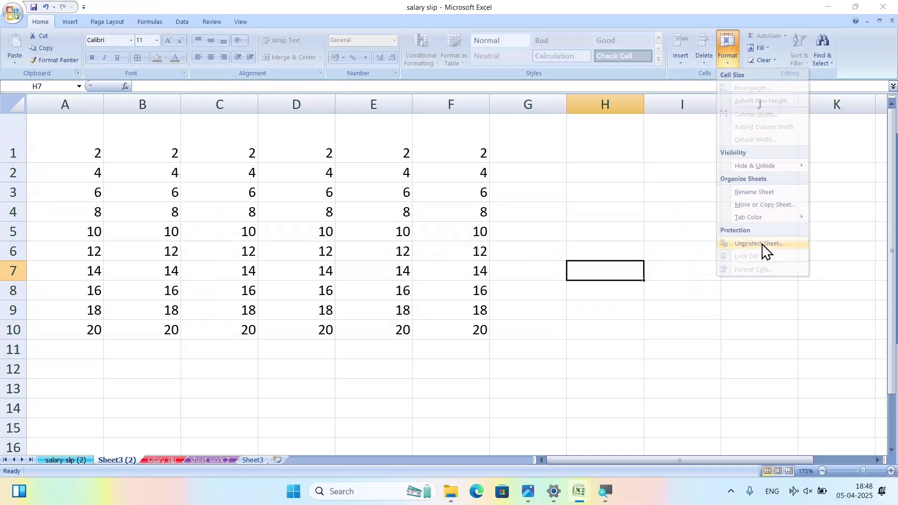
key("Return")
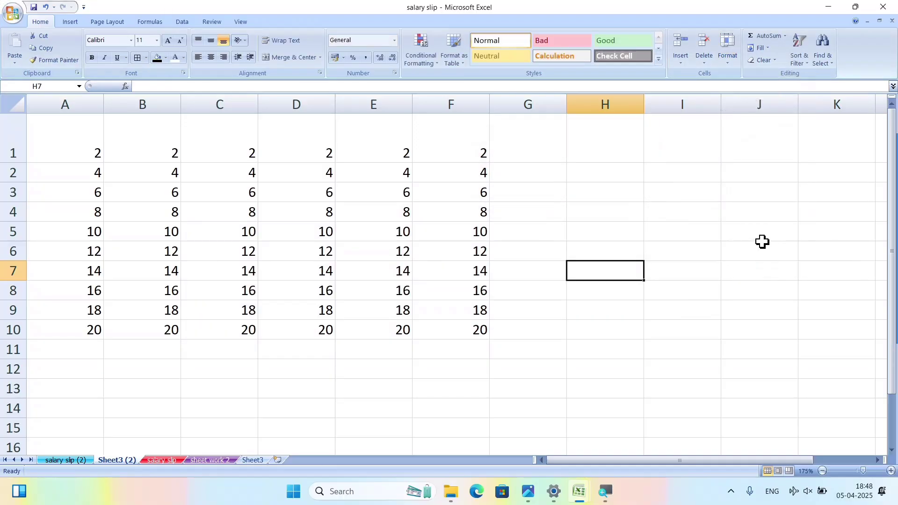
left_click(731, 60)
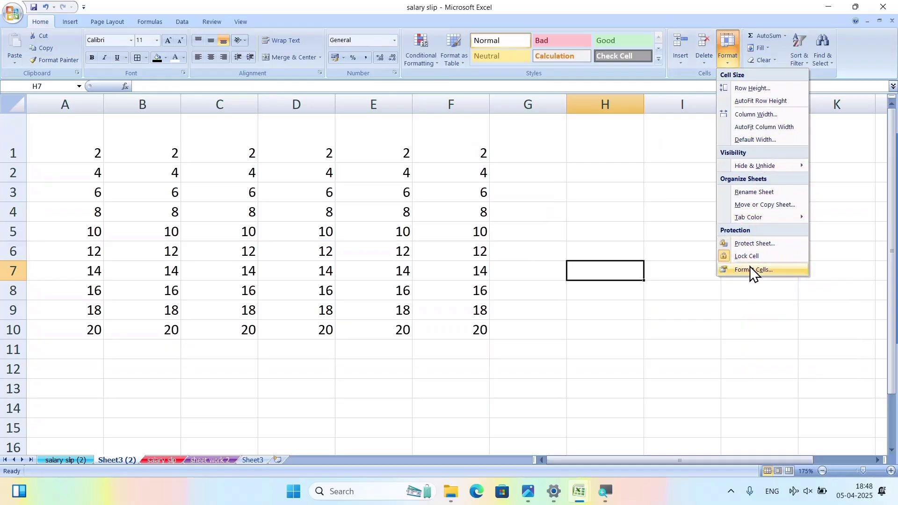
left_click(587, 277)
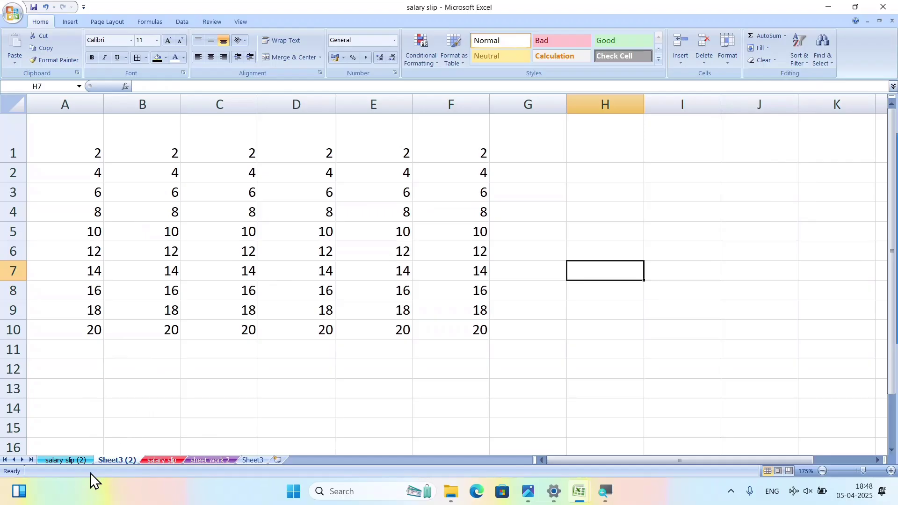
On the salary slip sheet, select Age cells B2:B17 and turn off their Lock Cell setting.
left_click(161, 459)
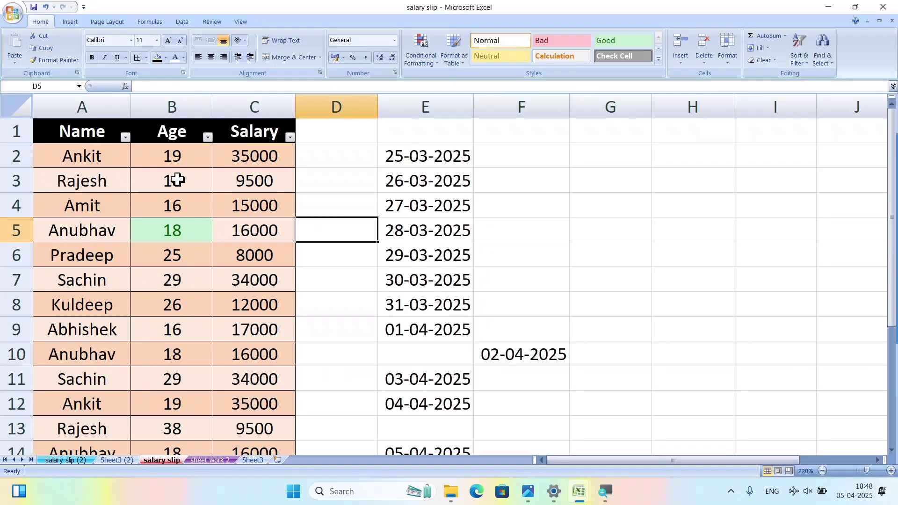
left_click(172, 156)
left_click_drag(172, 157, 176, 402)
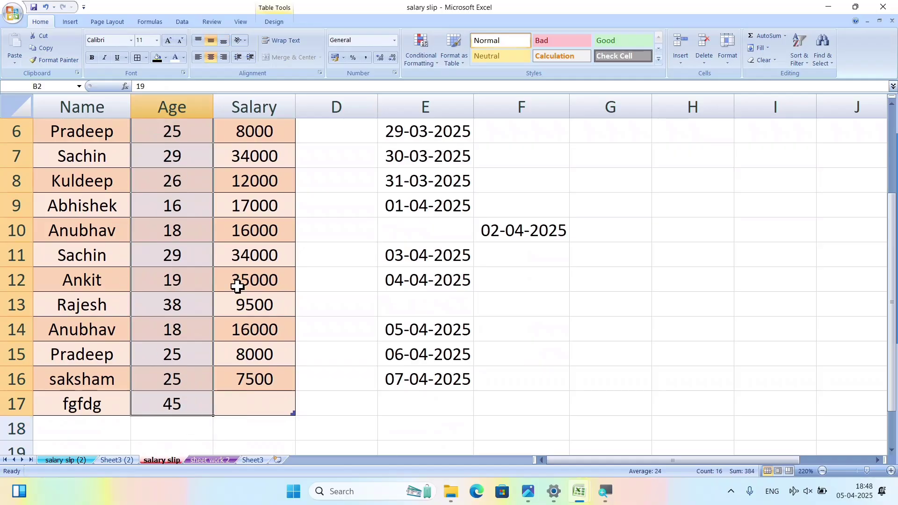
scroll(303, 198, "up", 1)
scroll(303, 198, "up", 1)
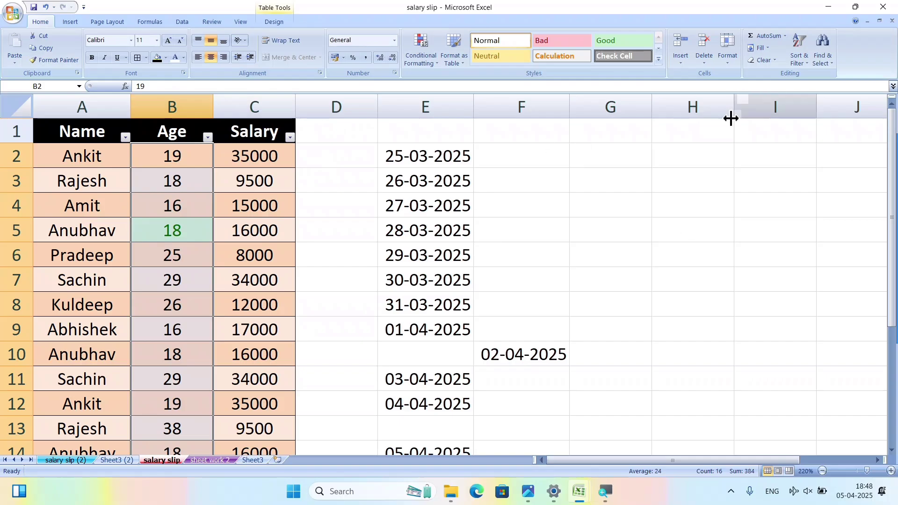
scroll(206, 439, "down", 1)
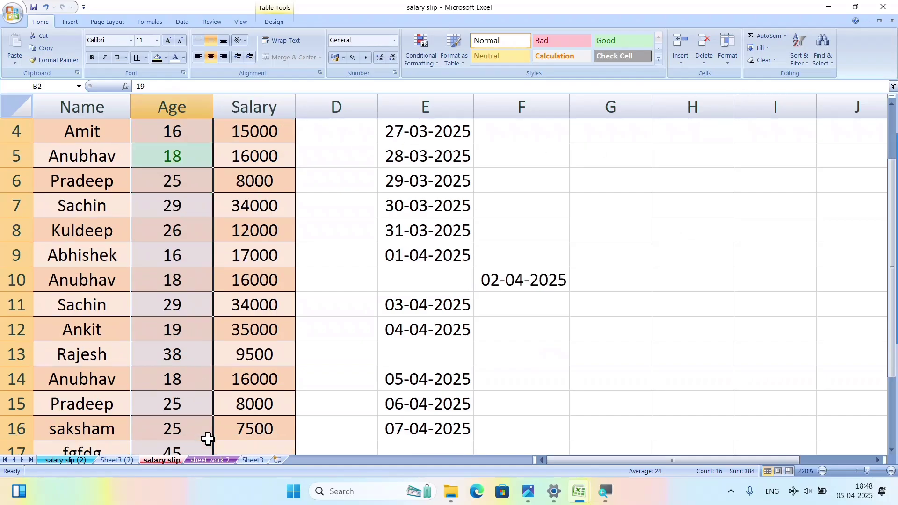
scroll(206, 439, "up", 1)
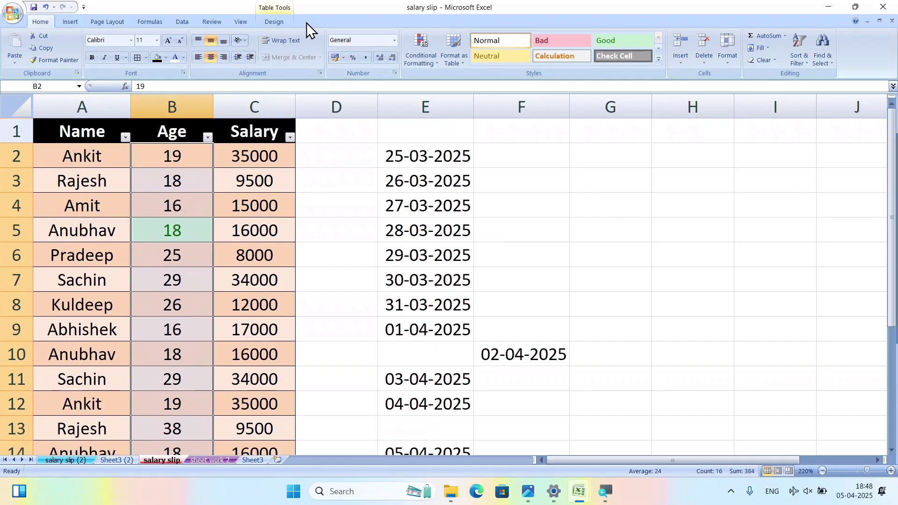
left_click(237, 197)
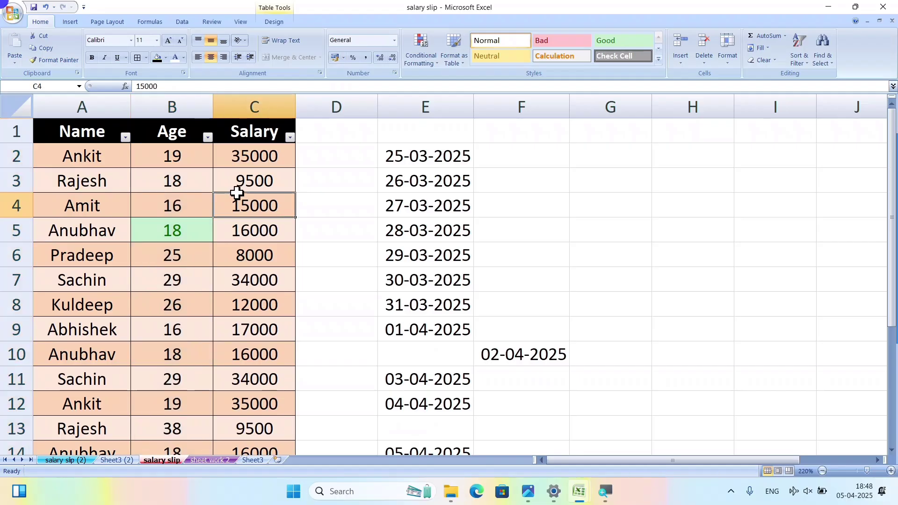
left_click_drag(172, 156, 181, 396)
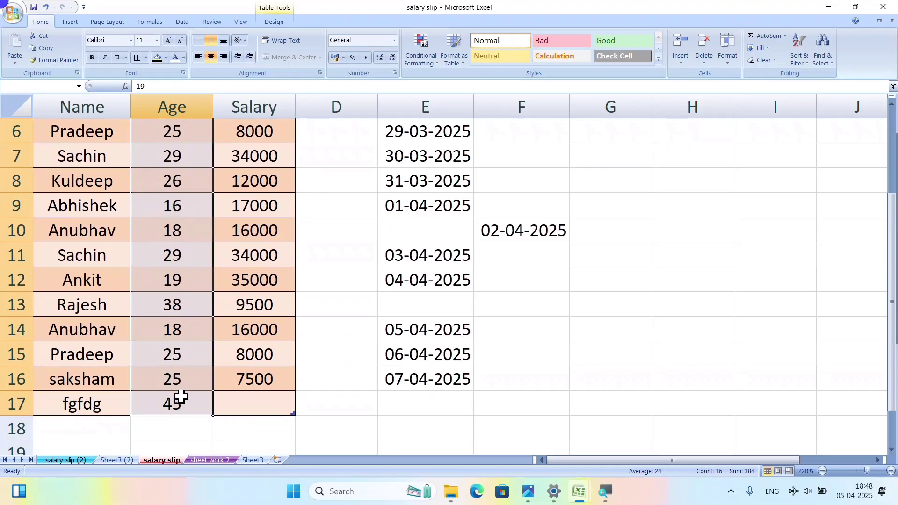
left_click(728, 60)
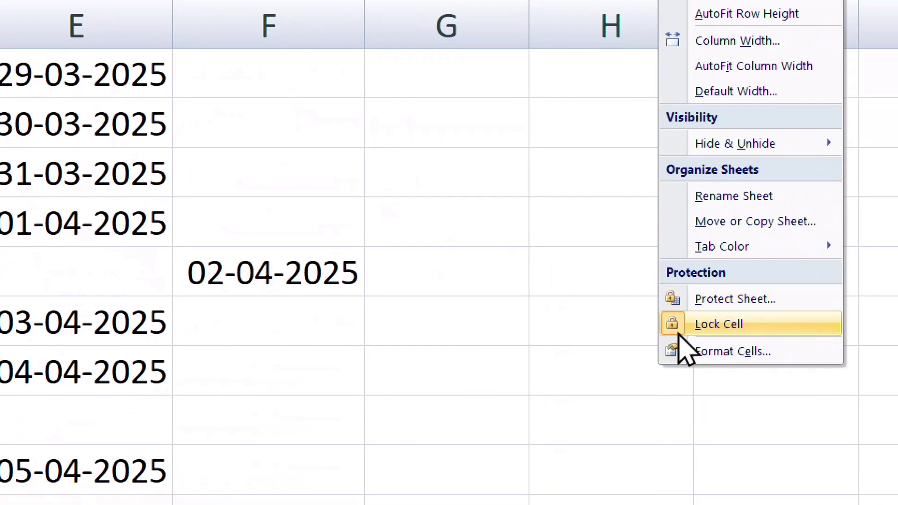
left_click(707, 323)
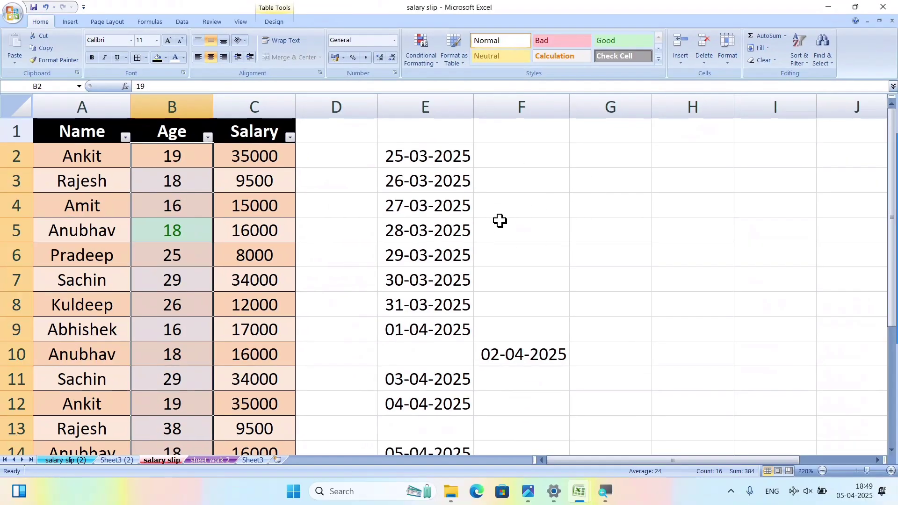
Protect the salary slip sheet with a password, entering it twice.
left_click(727, 61)
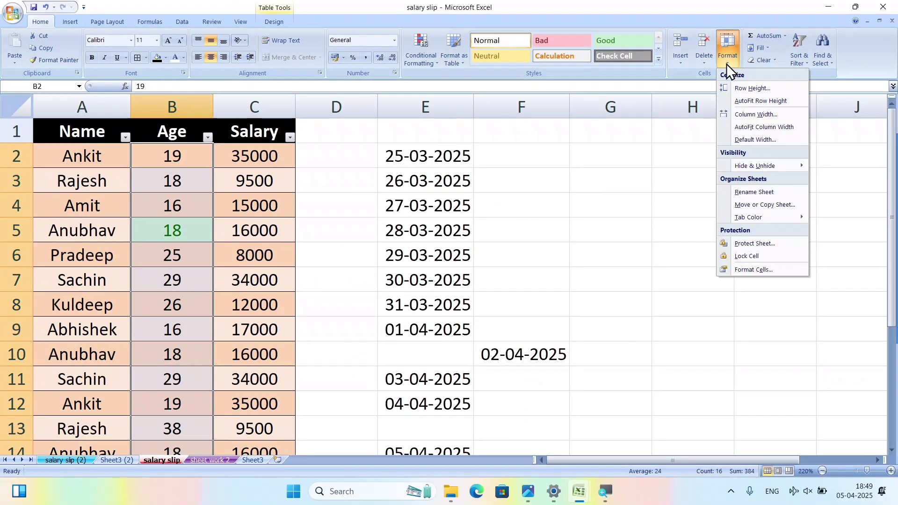
left_click(755, 244)
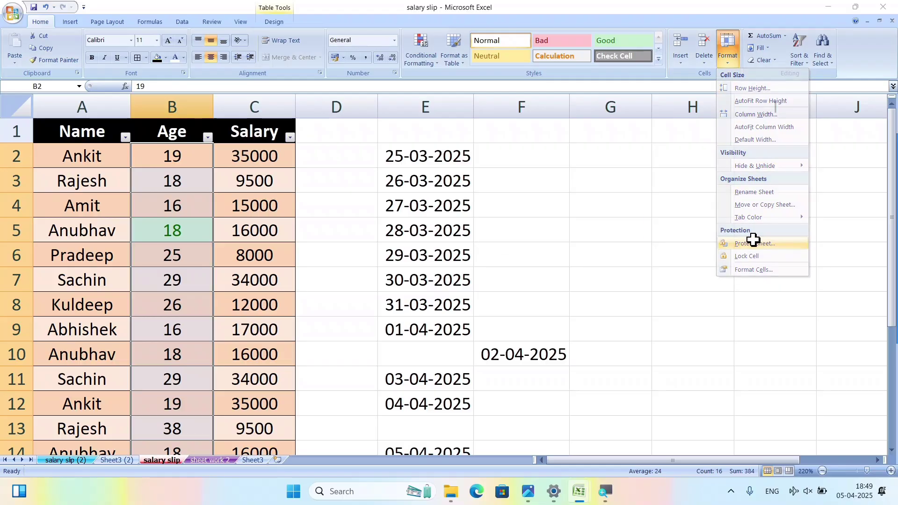
key("Return")
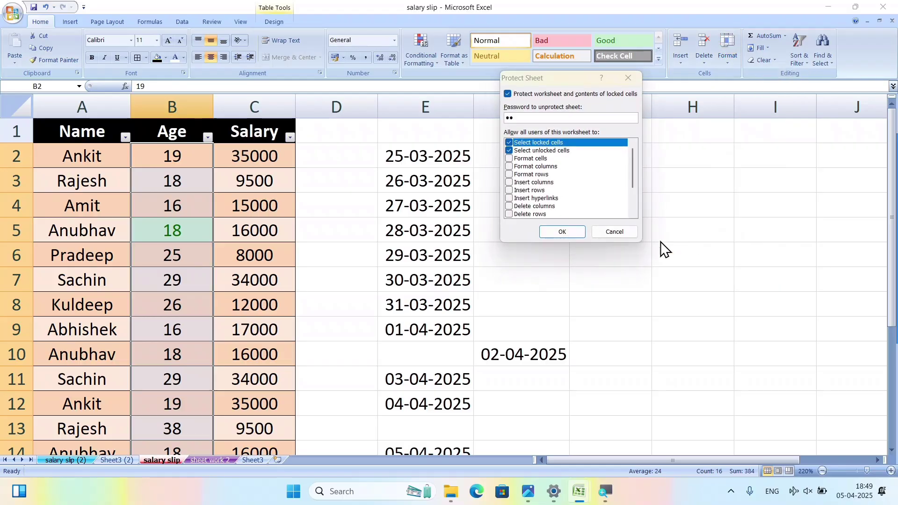
type("••")
key("Return")
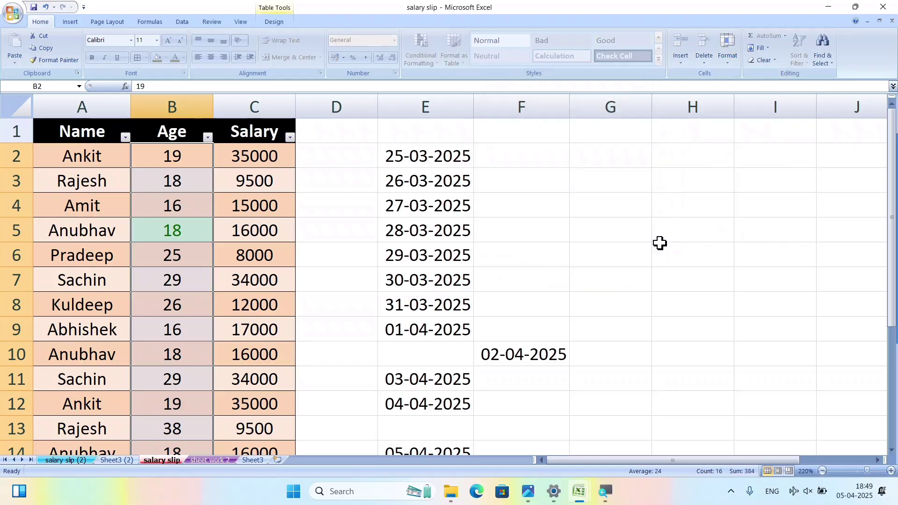
Confirm D7 and F5 reject edits as read-only, then select Age cell B2.
left_click(335, 276)
key("Delete")
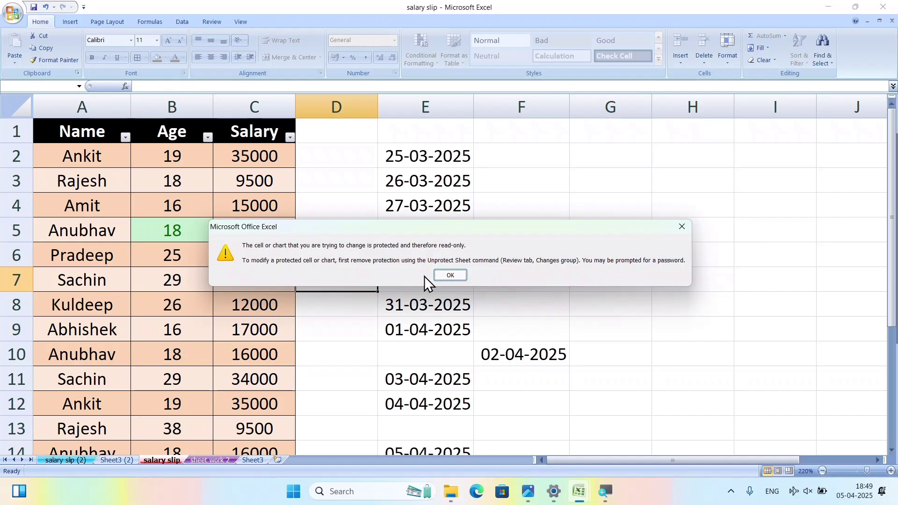
left_click(450, 275)
left_click(547, 233)
key("Delete")
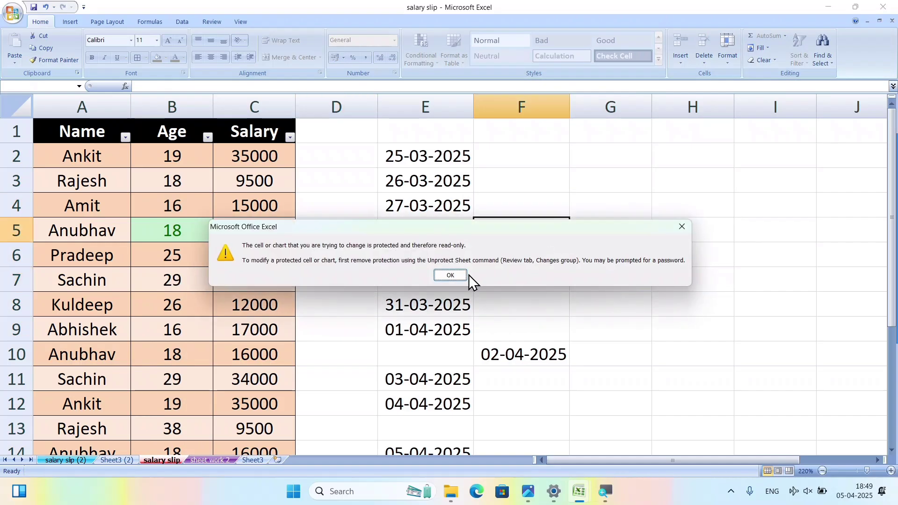
left_click(451, 275)
left_click(183, 150)
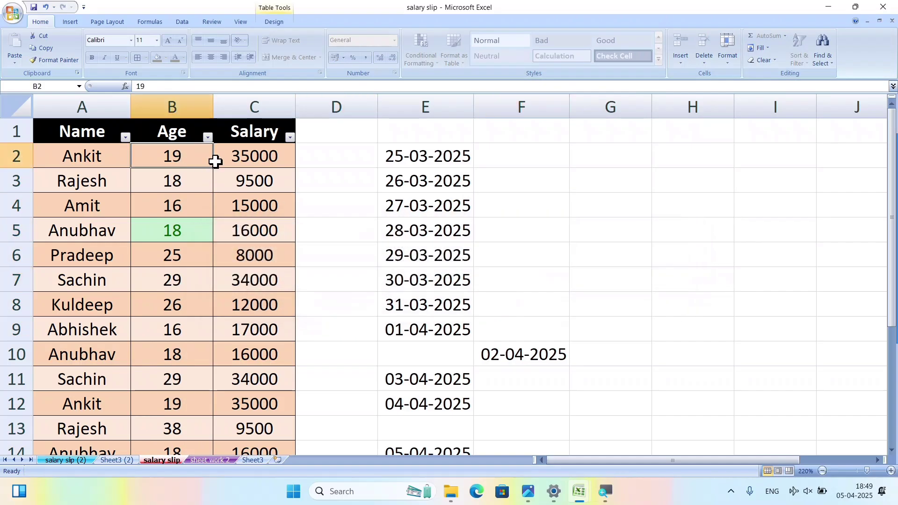
Enter ages 25, 65, 85, 45, 25, 75, 85, 85, 65 into B2:B10, then select B2:B14.
type("25")
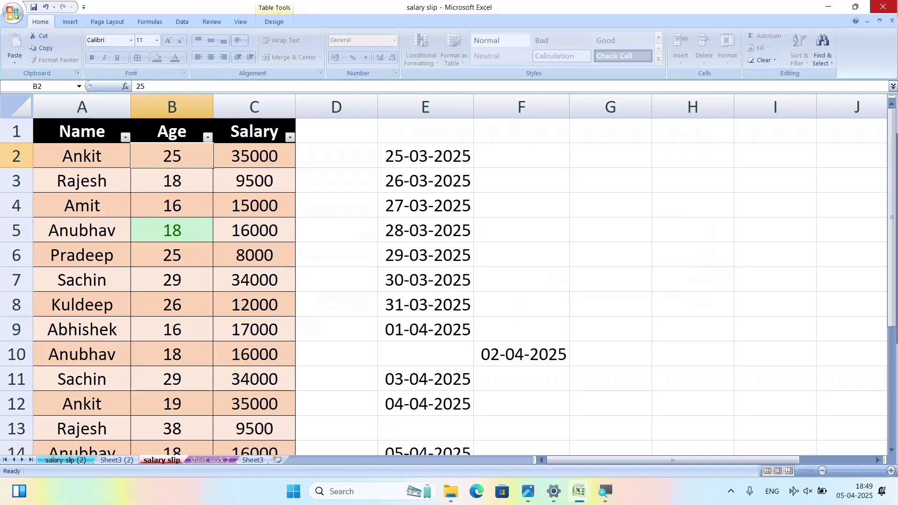
key("Return")
type("65")
key("Return")
type("85 45")
key("Return")
type("745 4")
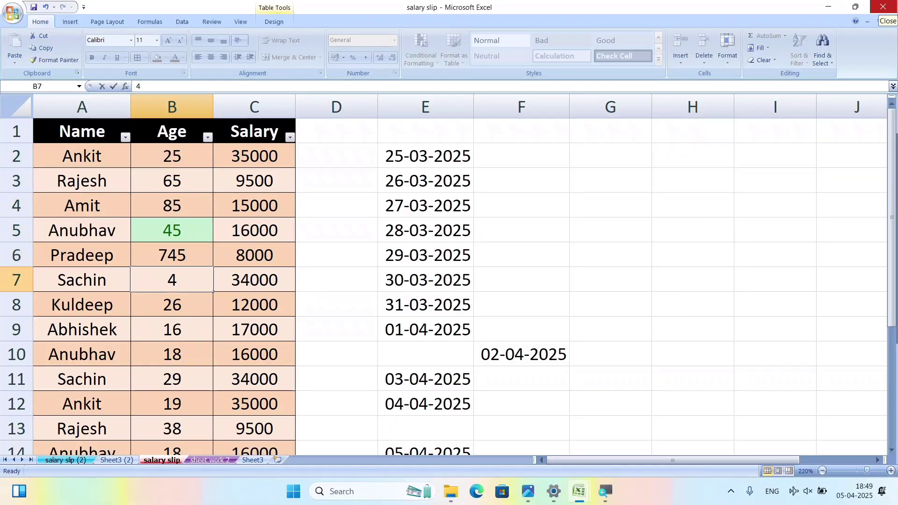
type("5")
key("Up")
type("25")
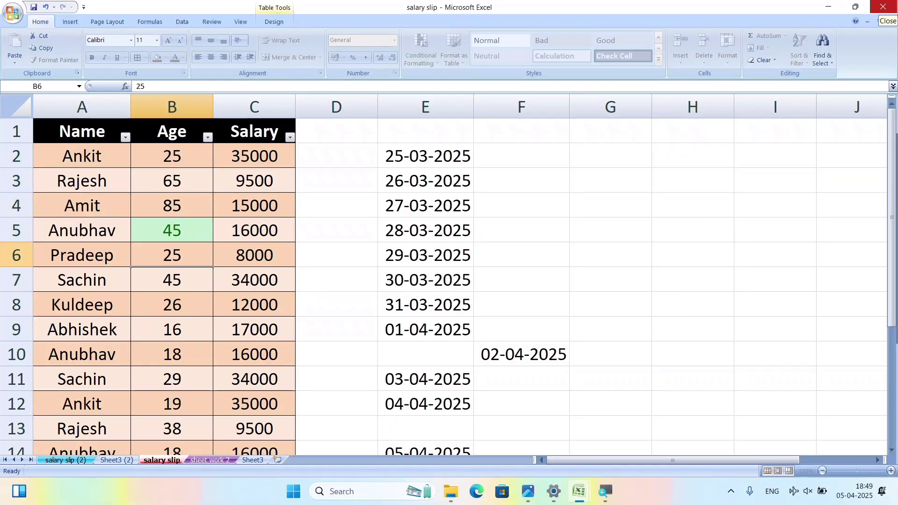
key("Return")
type("75")
key("Return")
type("85")
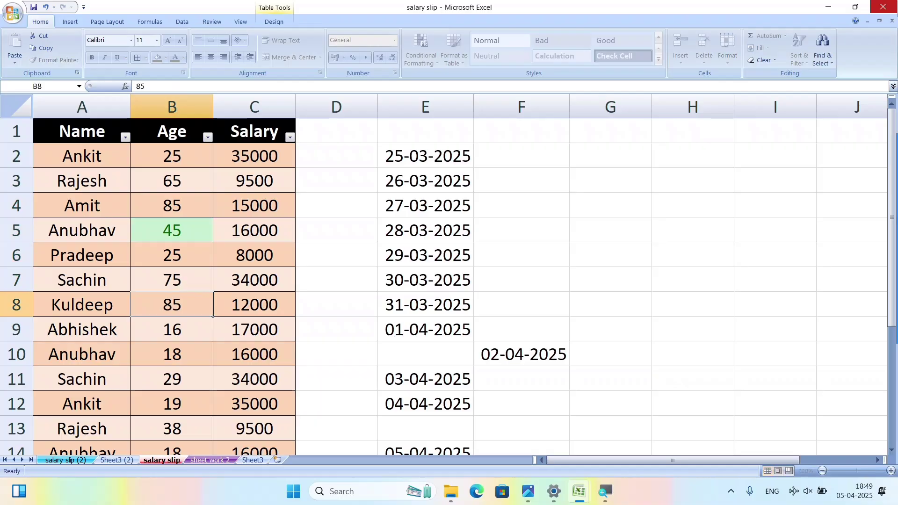
key("Return")
type("85")
key("Return")
type("65")
key("Return")
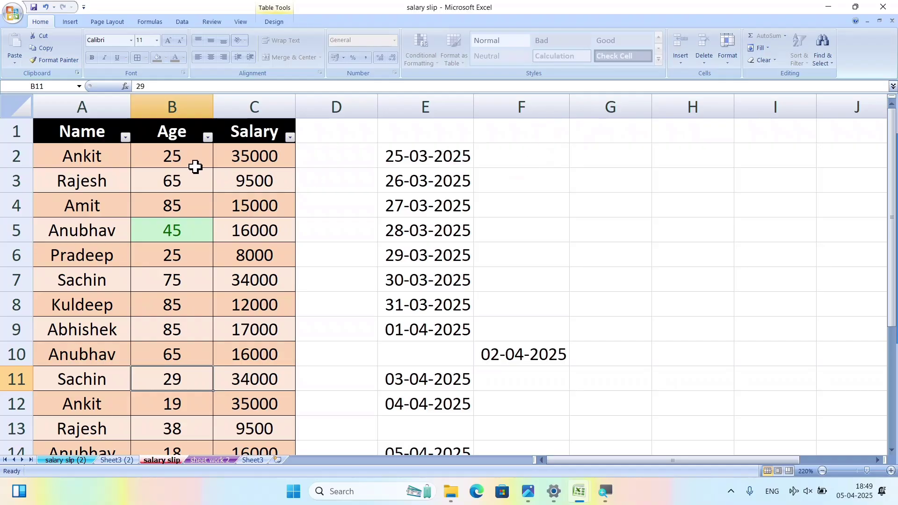
left_click_drag(195, 167, 190, 448)
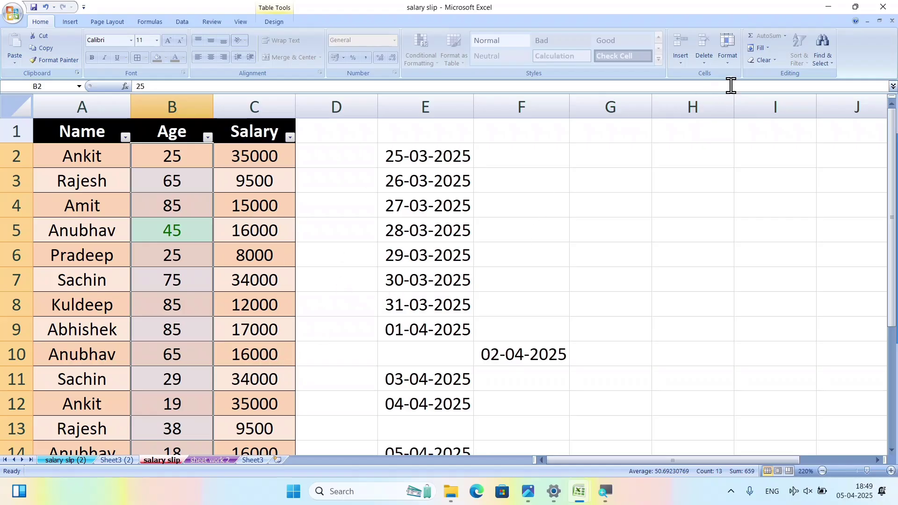
Unprotect the salary slip sheet from the Format menu.
left_click(728, 57)
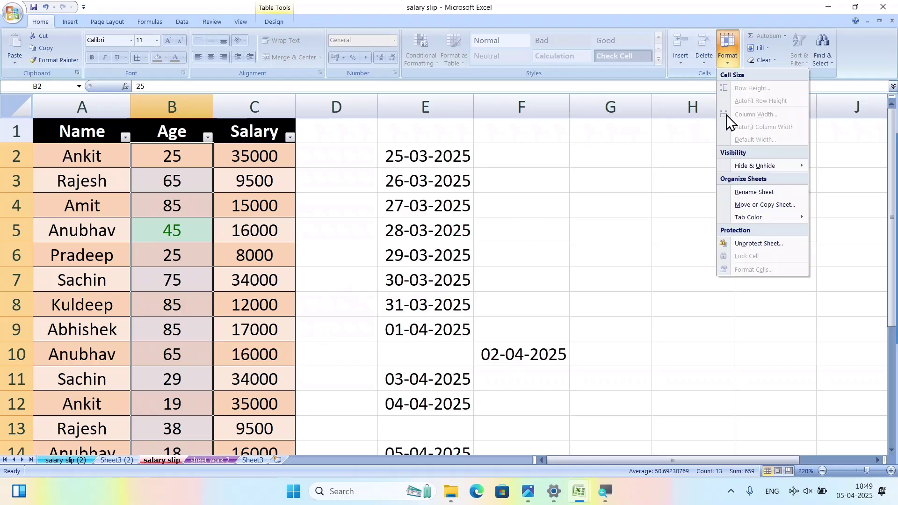
left_click(749, 244)
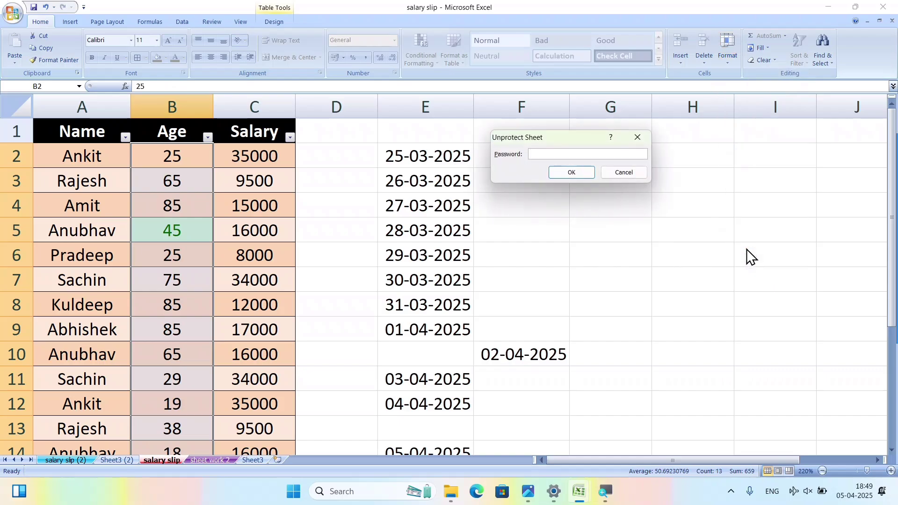
key("Return")
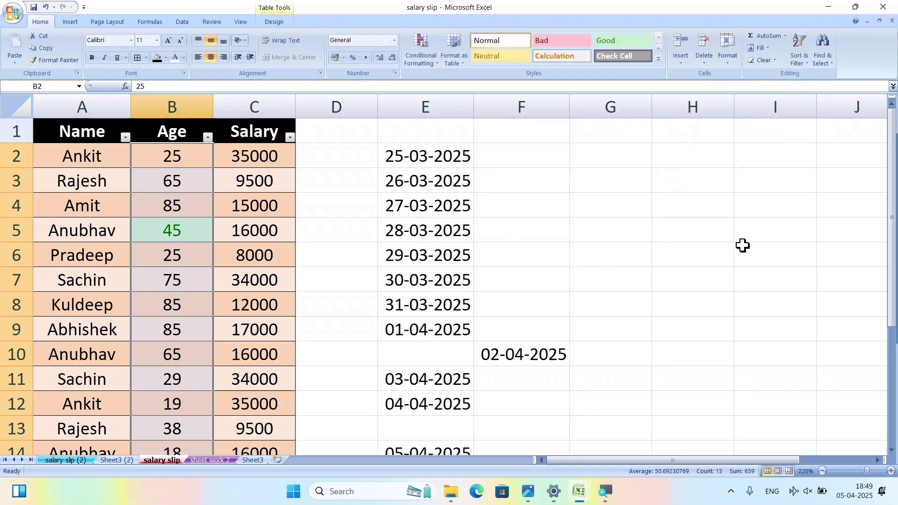
Open and cancel the Format Cells and number format settings, leaving formatting unchanged.
left_click(729, 61)
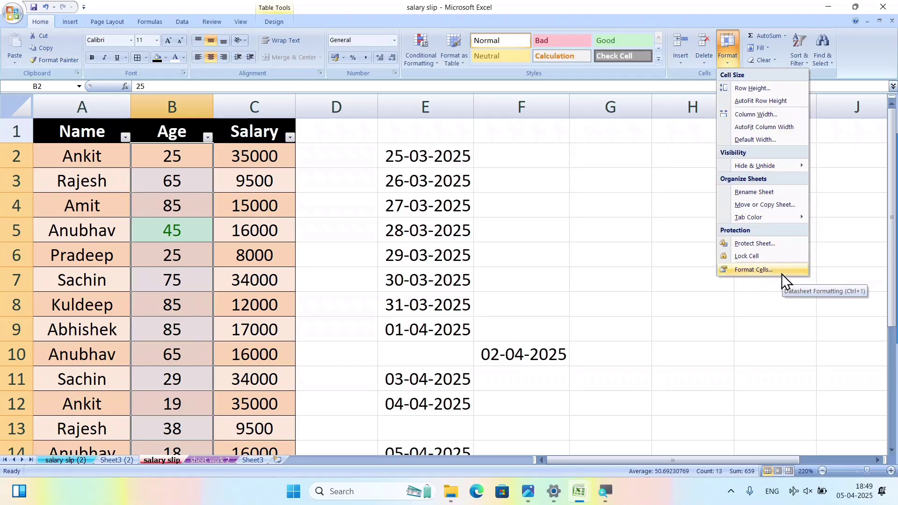
left_click(753, 271)
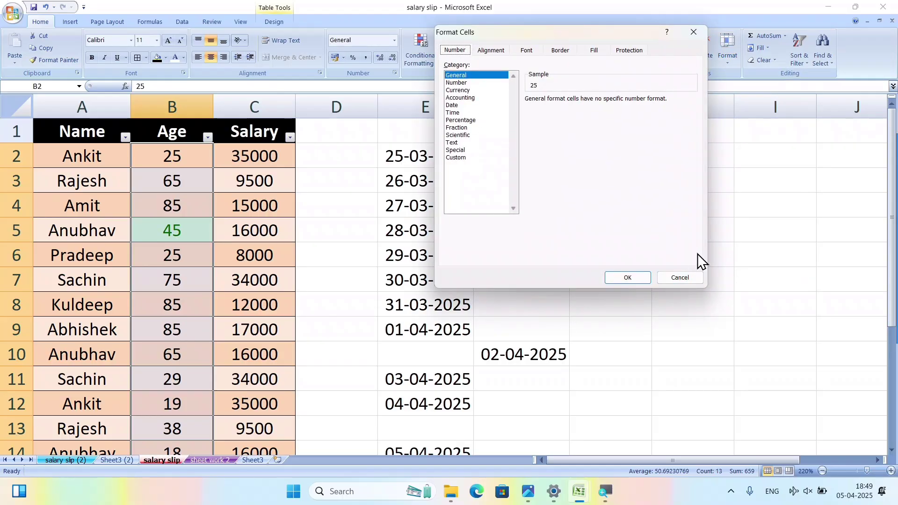
left_click(679, 278)
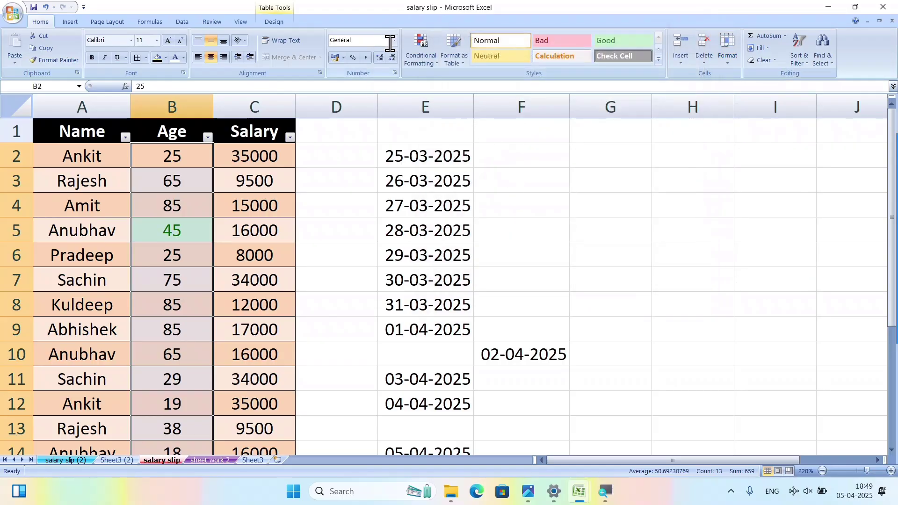
left_click(395, 73)
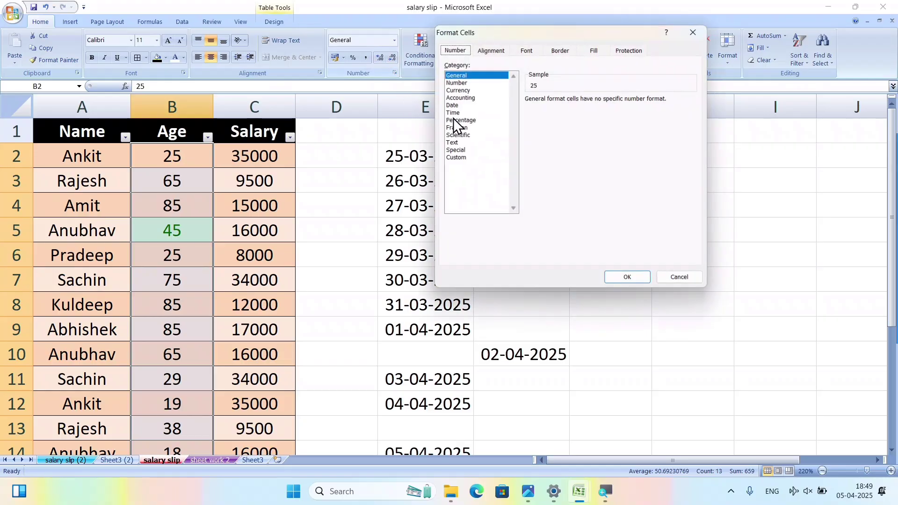
left_click(693, 32)
left_click(728, 54)
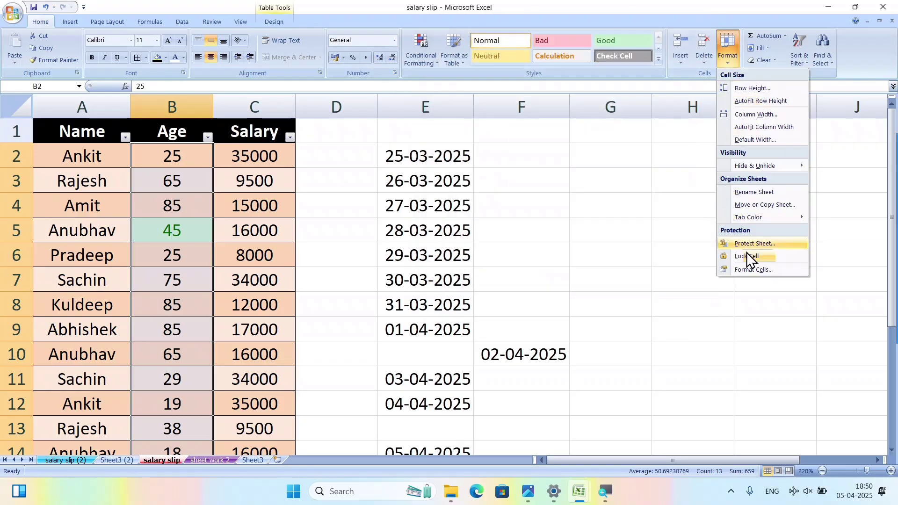
left_click(752, 270)
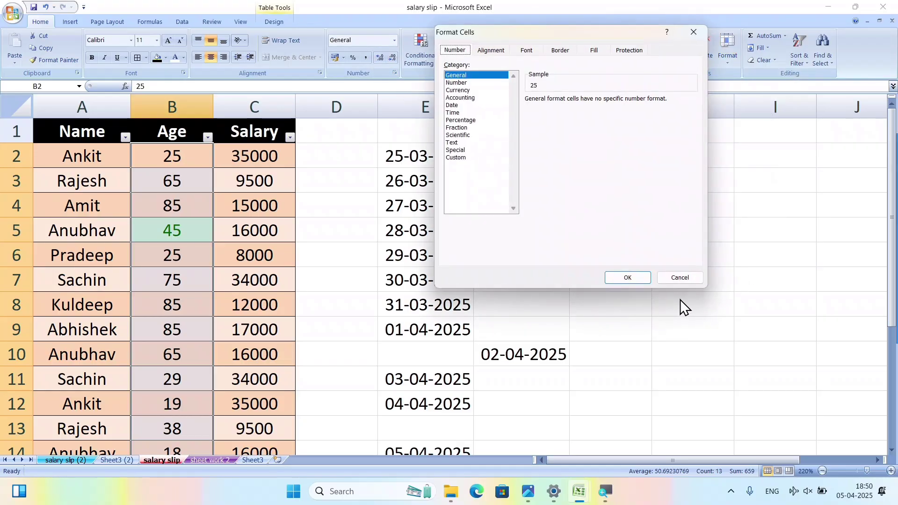
left_click(679, 275)
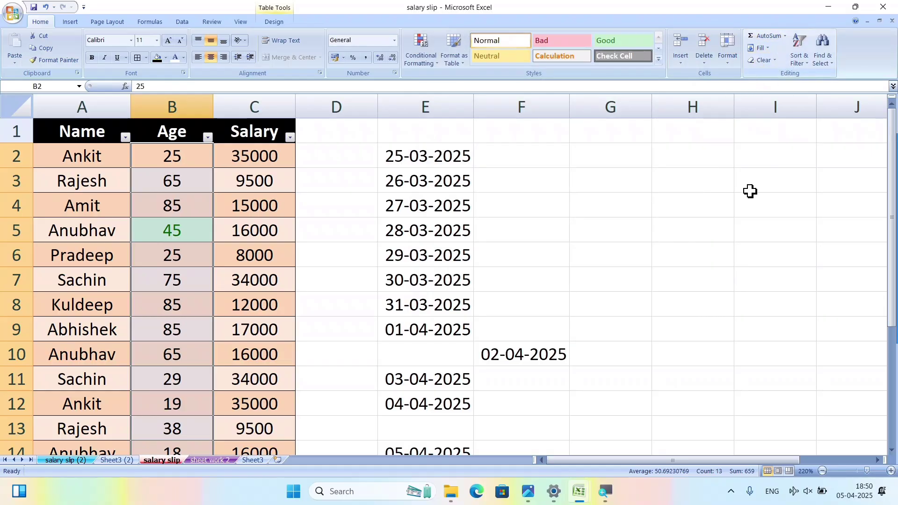
left_click(687, 204)
Enter 25, 65, 85, 74, 85, 95, 45, 85 in G2:G9 and AutoSum them to 559 in G10.
left_click(627, 164)
type("25")
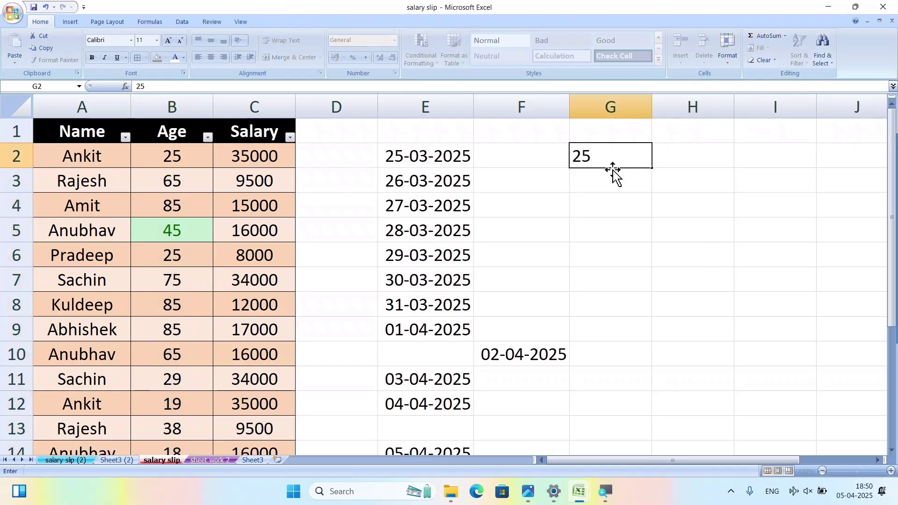
key("Return")
type("65")
key("Return")
type("85")
key("Return")
type("74")
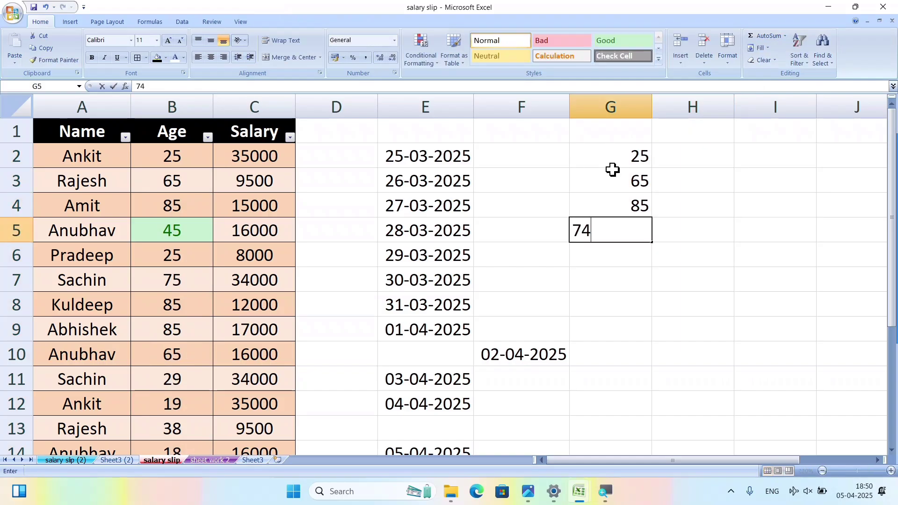
key("Return")
type("85")
key("Return")
type("95")
key("Return")
type("45")
key("Return")
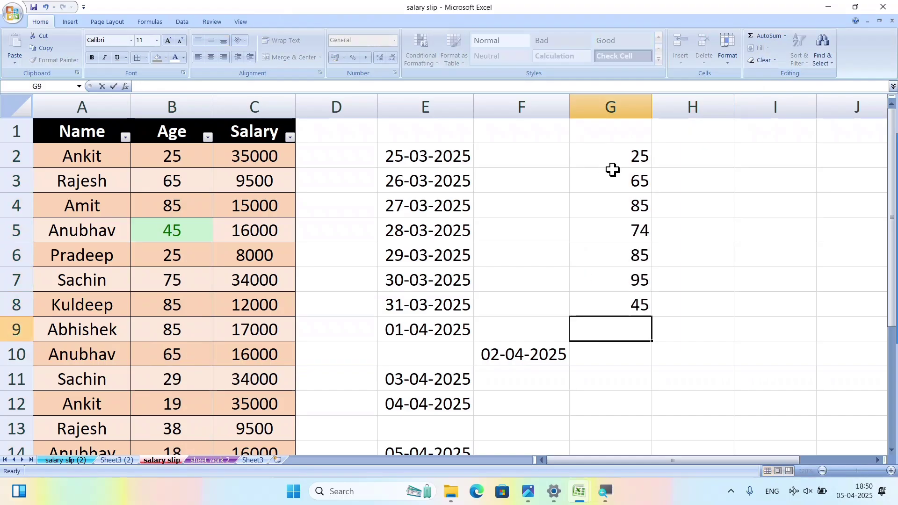
type("85")
key("Return")
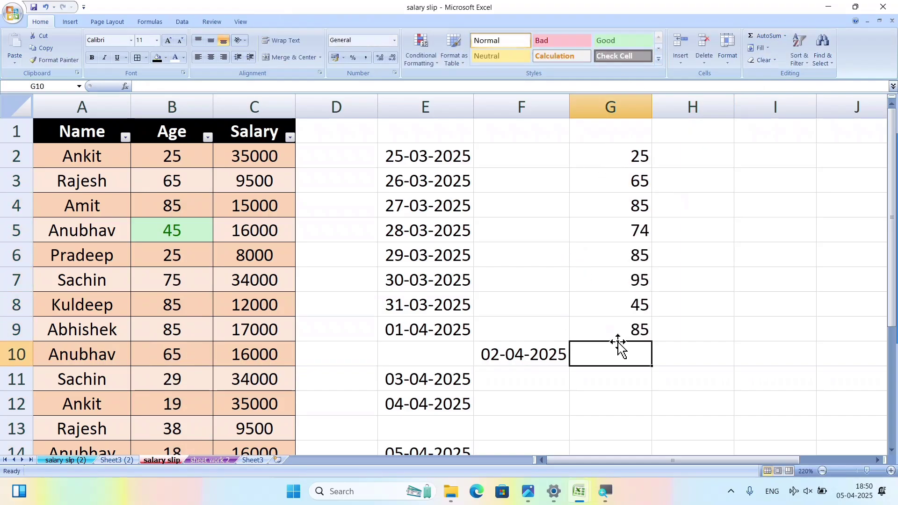
left_click(766, 37)
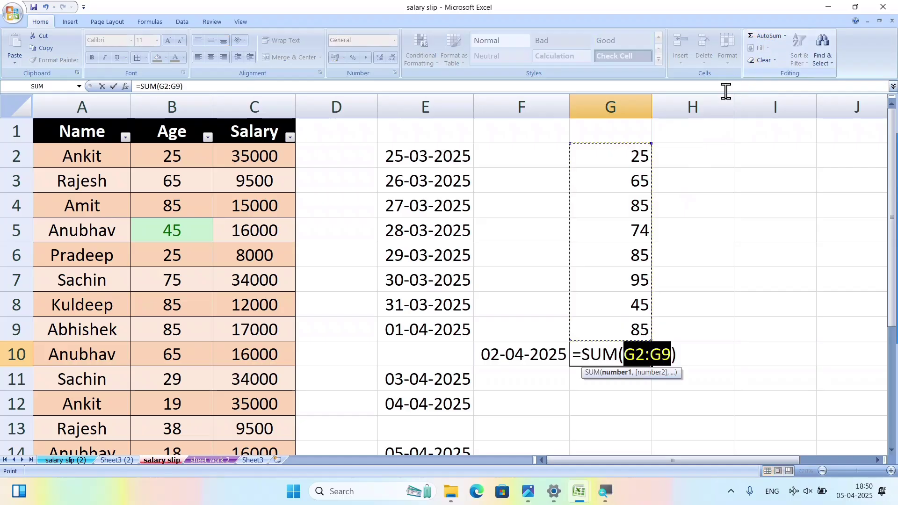
key("Return")
Enter 100 in each of H2:H5 and AutoSum them to 400 in H6.
left_click(701, 159)
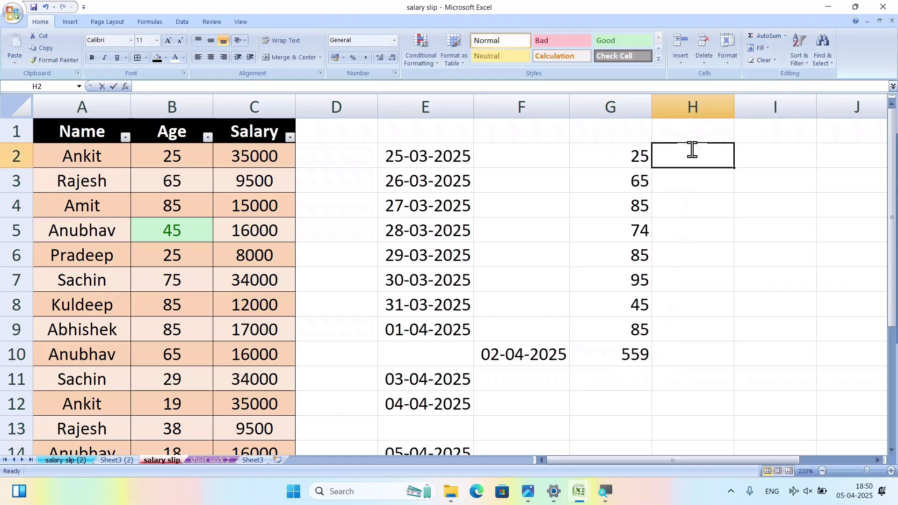
type("100")
key("Return")
type("100")
key("Return")
type("100")
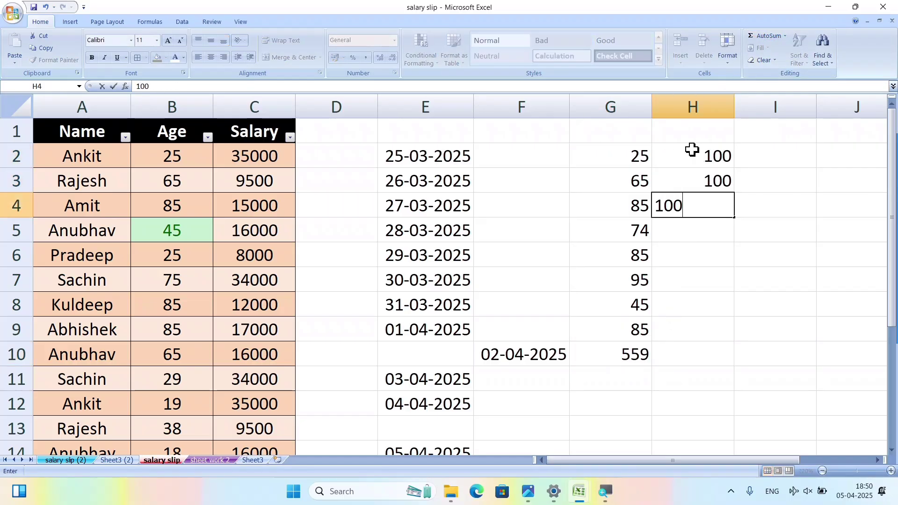
key("Return")
type("100")
key("Return")
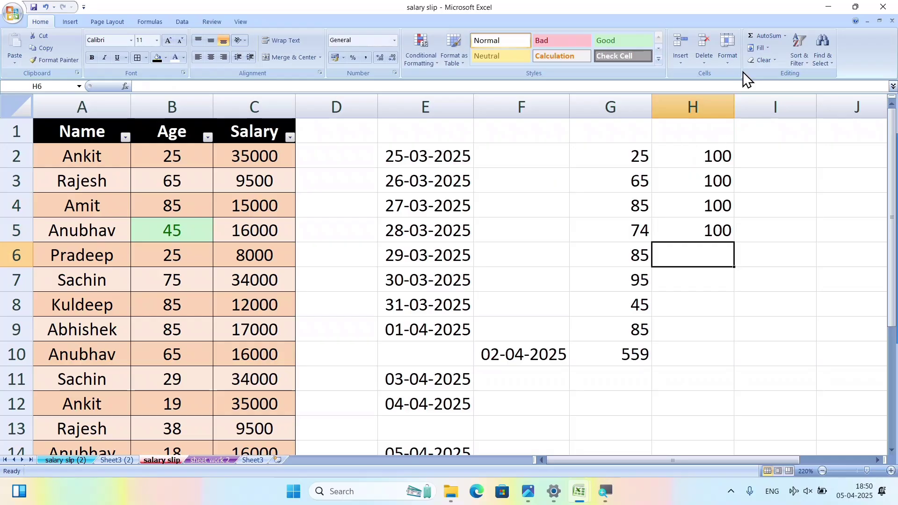
left_click(769, 36)
key("Return")
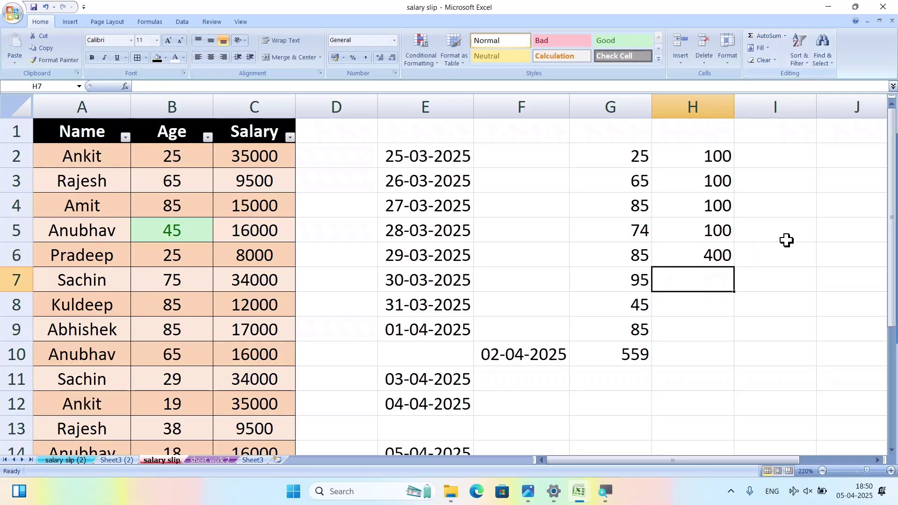
left_click(705, 251)
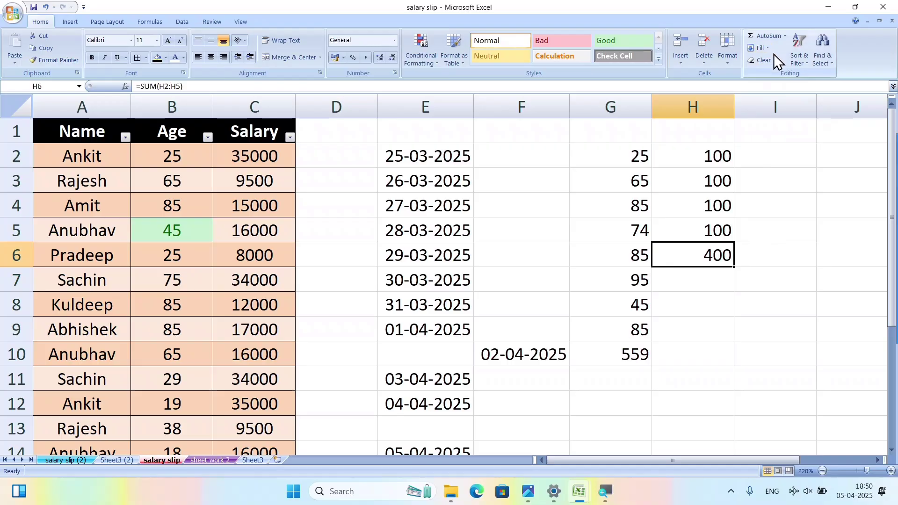
Type nict in E20 and fill it down through E27.
left_click(728, 318)
scroll(722, 321, "down", 7)
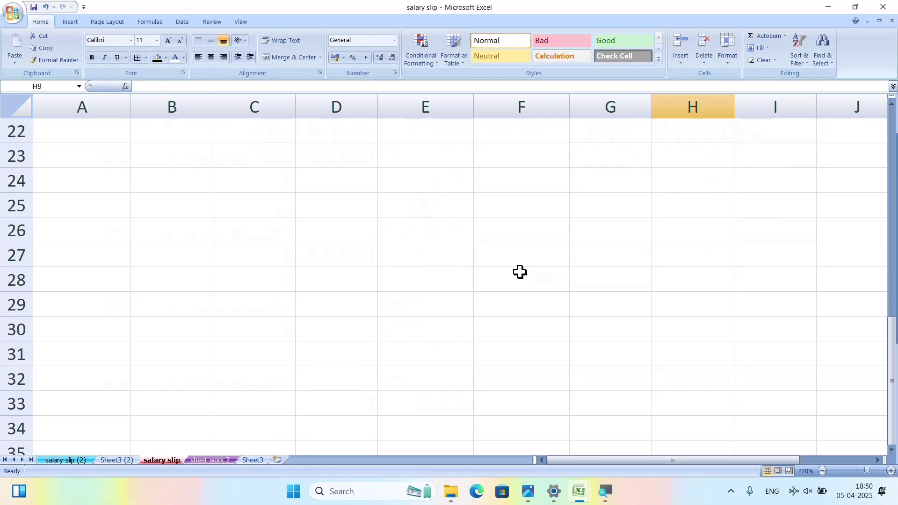
scroll(496, 262, "up", 2)
left_click(435, 236)
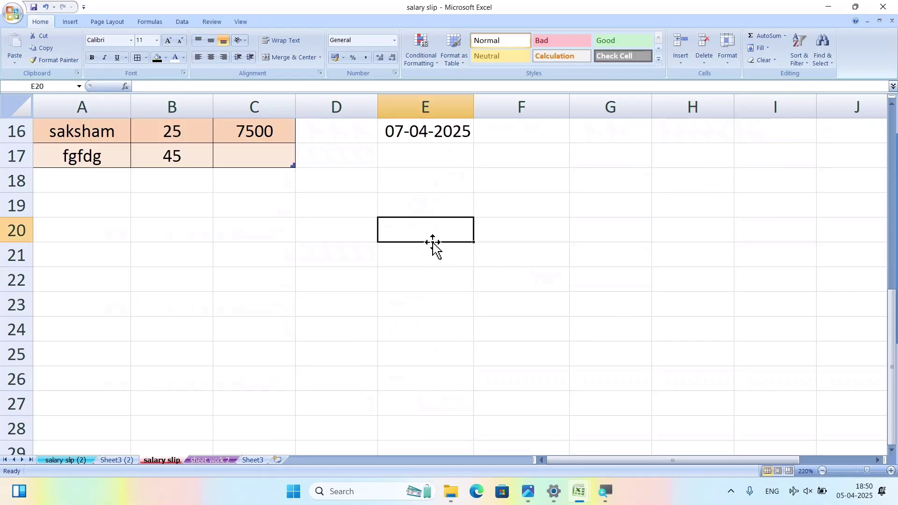
type("nict")
key("Return")
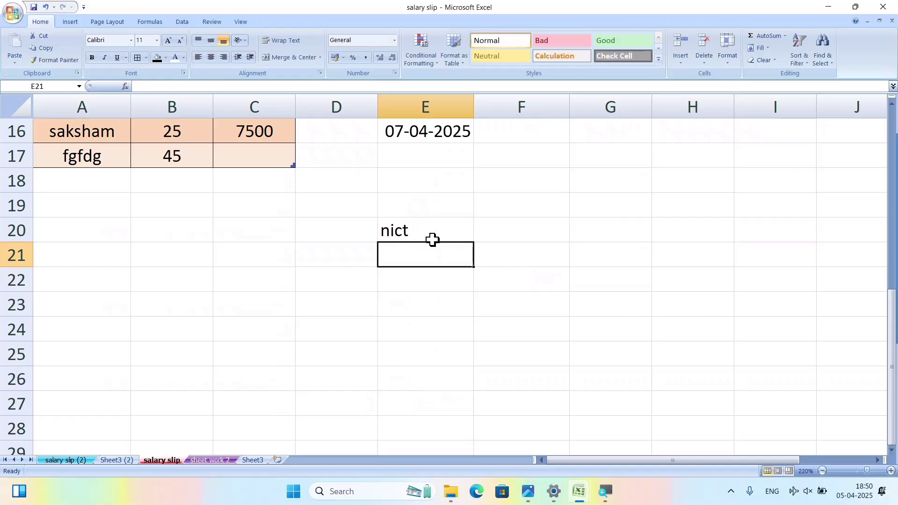
left_click_drag(428, 231, 438, 390)
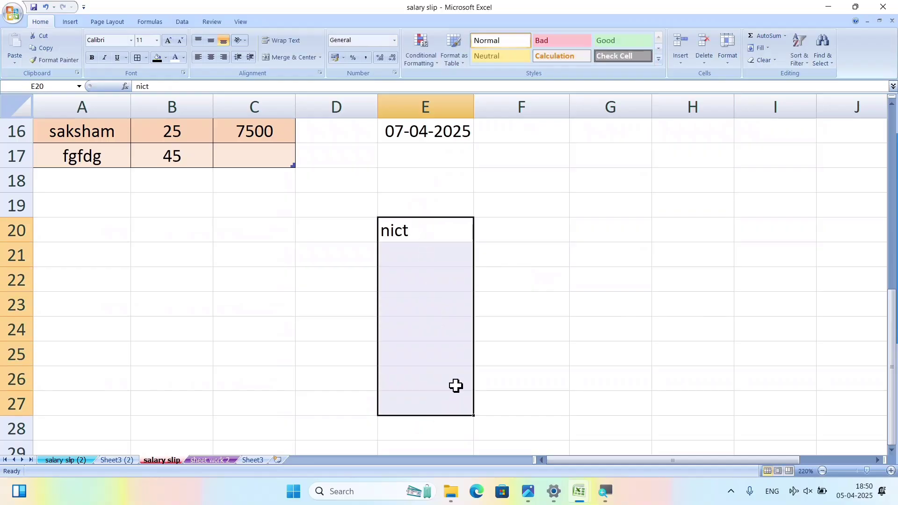
left_click(764, 47)
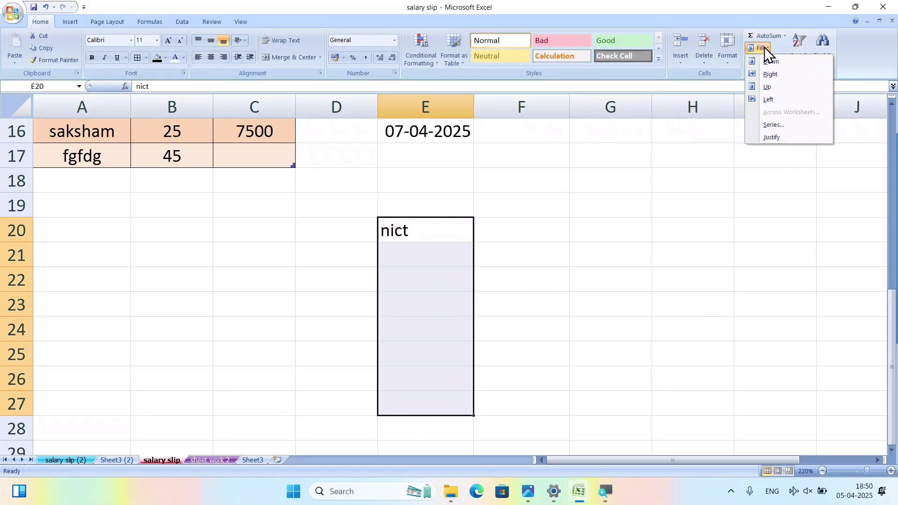
left_click(783, 61)
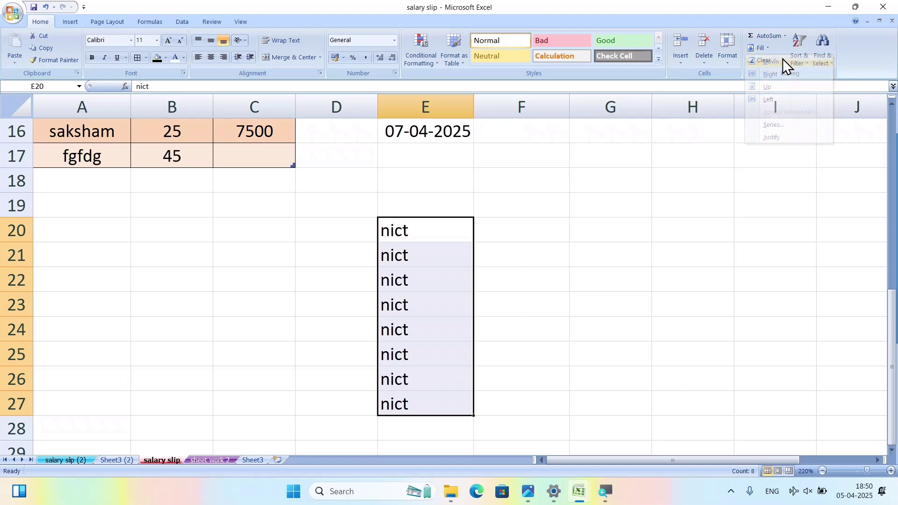
Fill nict right into F20:H27 and left into C20:D27.
left_click_drag(441, 240, 694, 386)
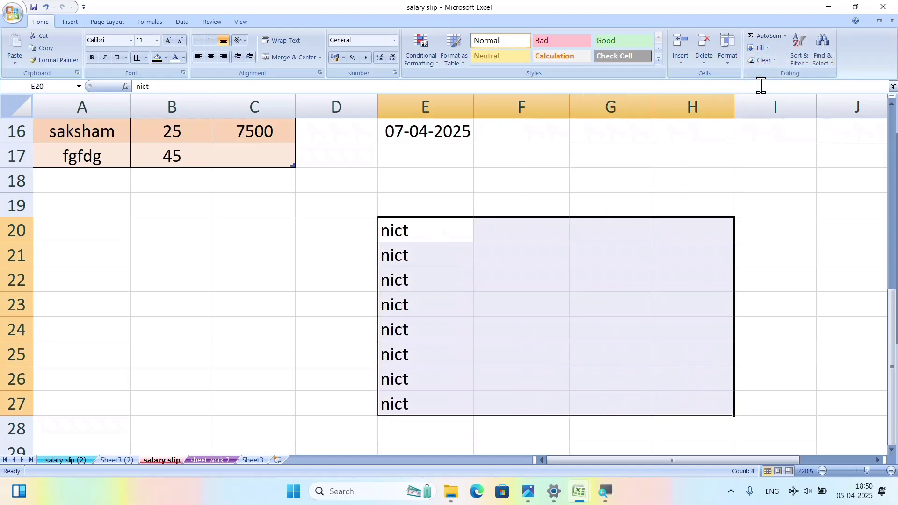
left_click(769, 49)
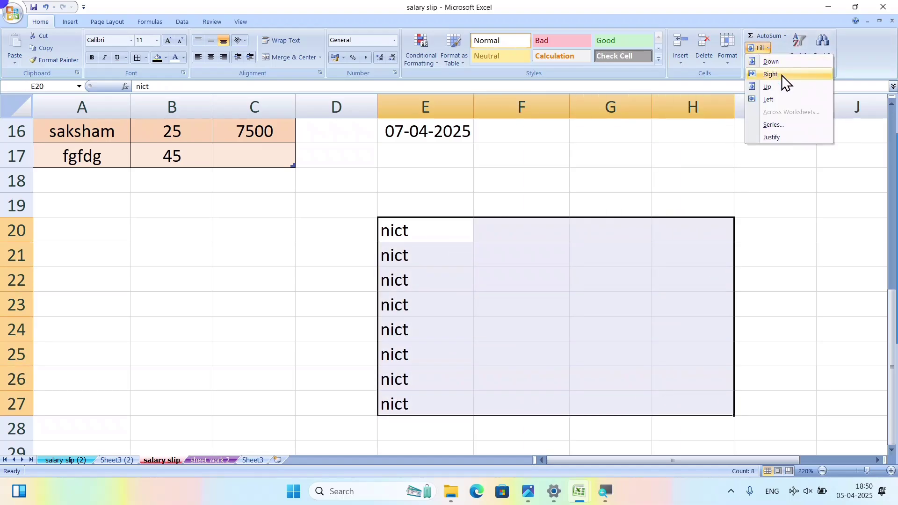
left_click(781, 75)
left_click_drag(417, 227, 220, 411)
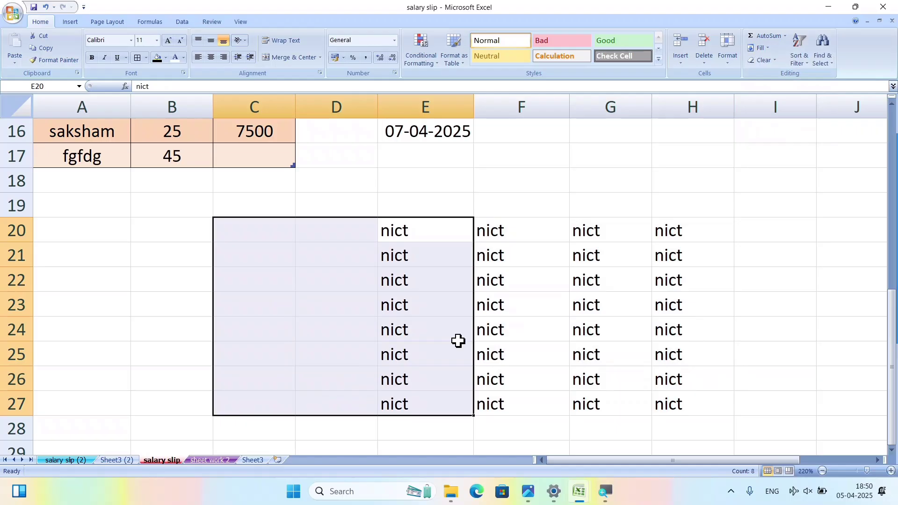
left_click(758, 49)
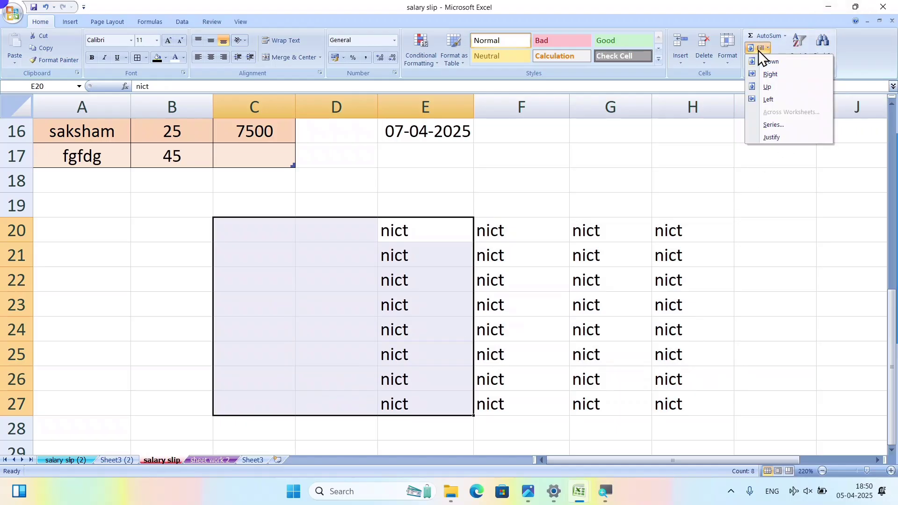
left_click(782, 100)
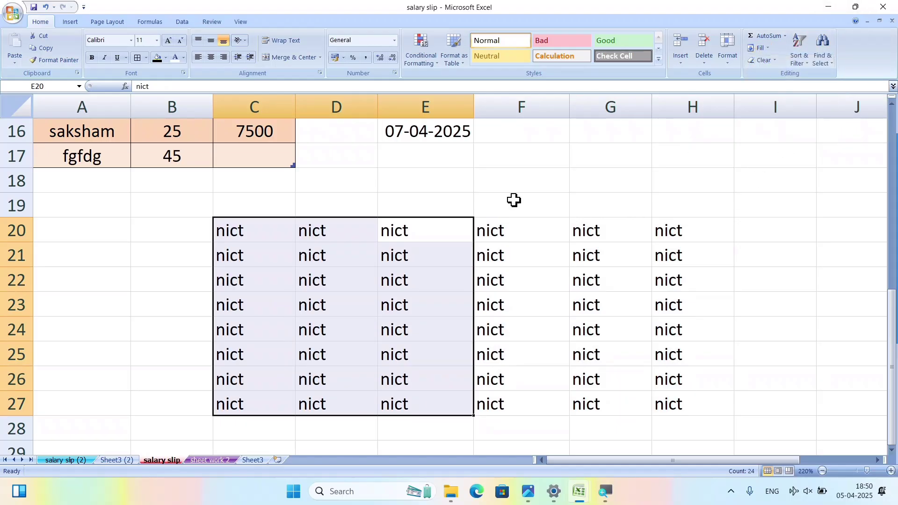
left_click(548, 205)
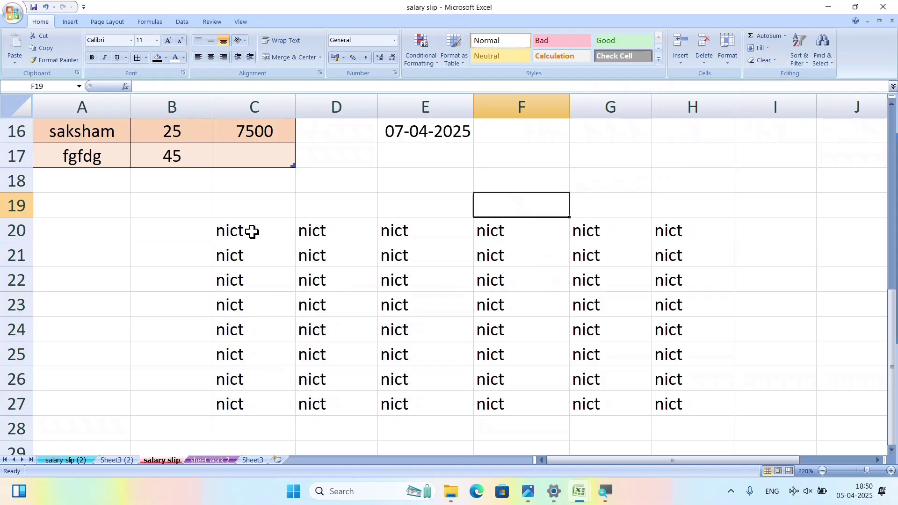
Type computer in D31 and fill it across the block D31:G39.
scroll(432, 428, "down", 3)
left_click(354, 289)
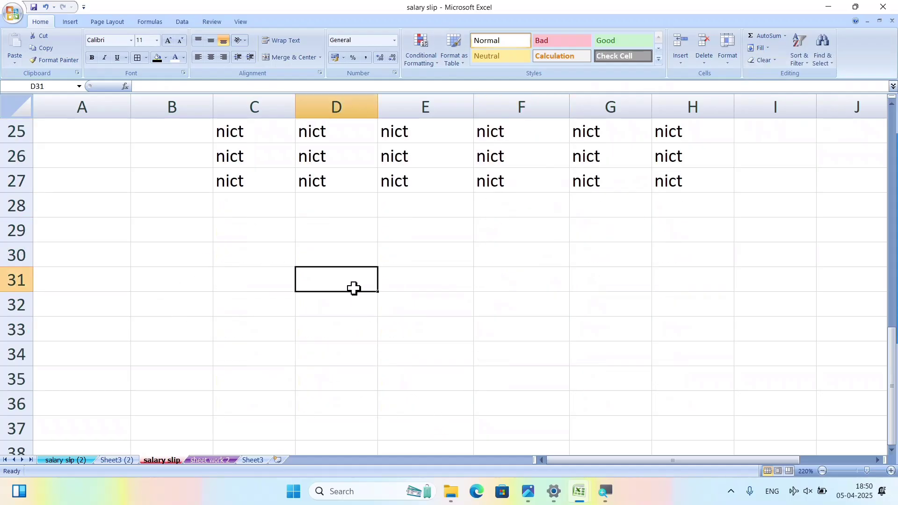
type("k")
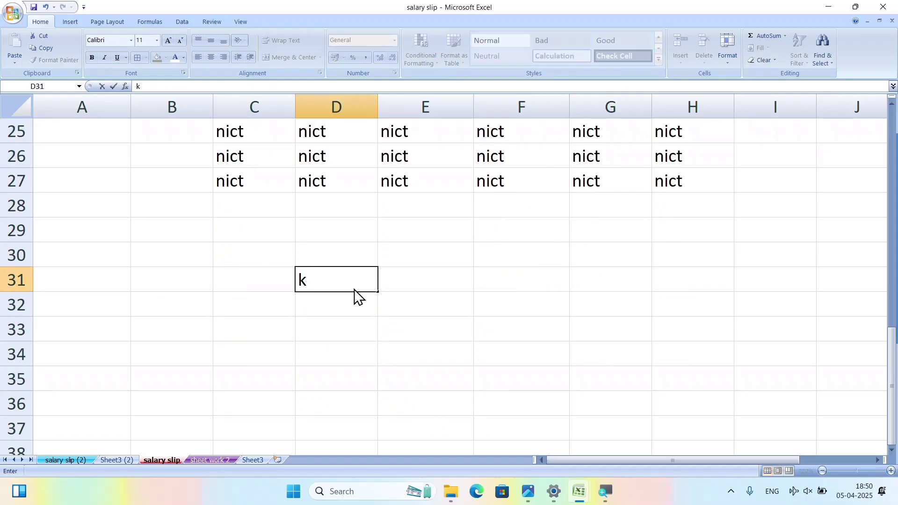
type("omputer")
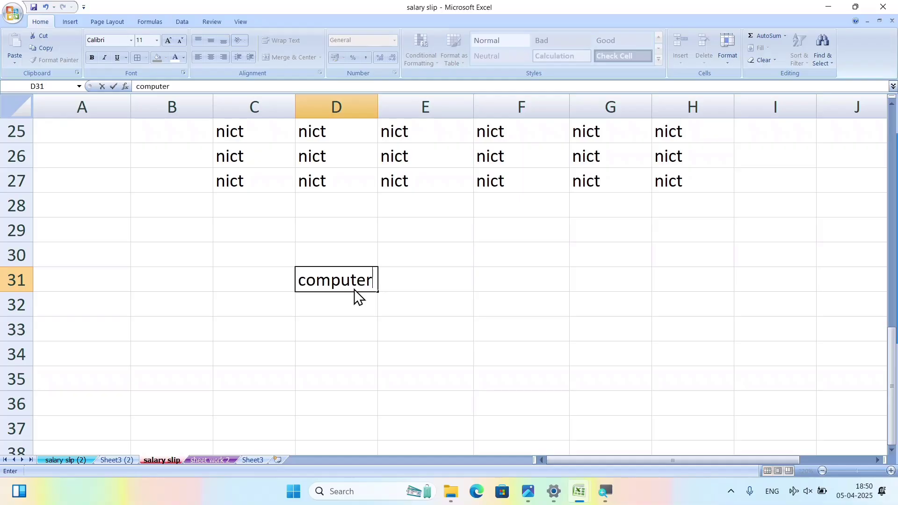
key("Return")
left_click_drag(378, 289, 652, 402)
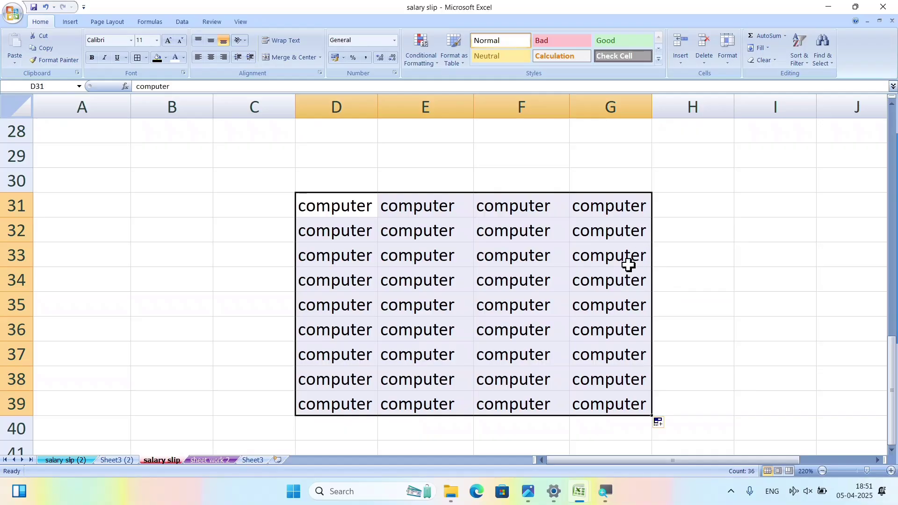
left_click(761, 48)
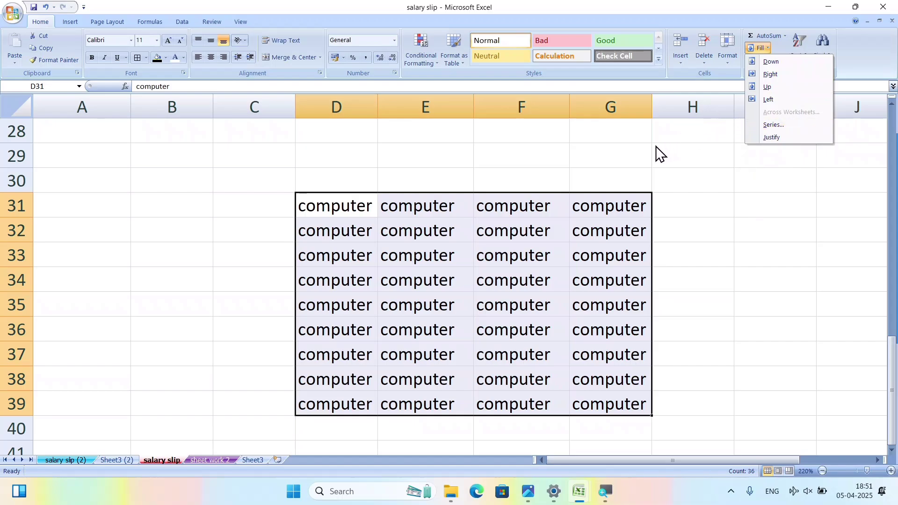
left_click(173, 199)
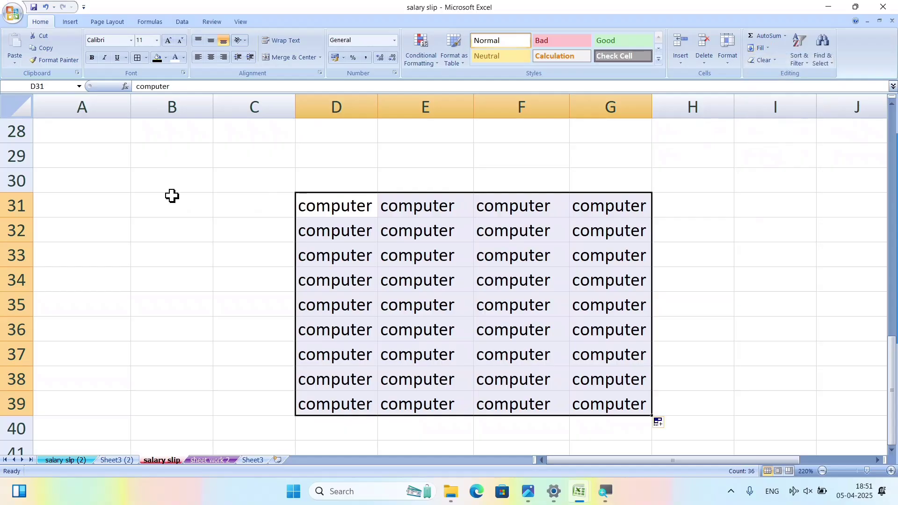
left_click(173, 196)
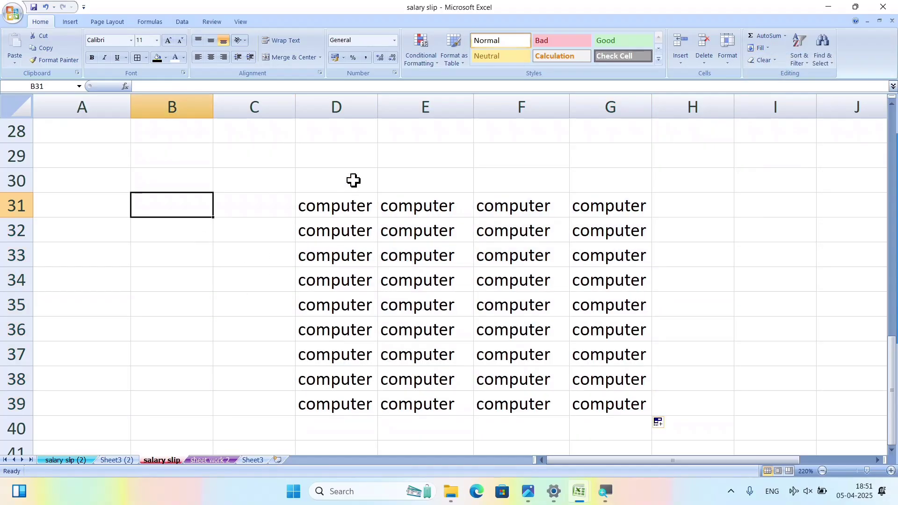
Narrow column D and select an empty cell below the data.
left_click_drag(378, 107, 346, 107)
left_click(172, 312)
scroll(171, 312, "down", 1)
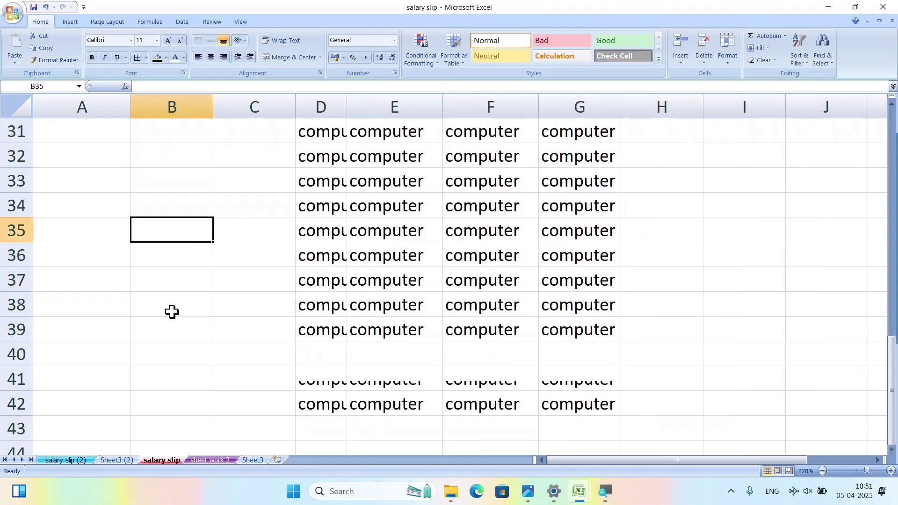
scroll(172, 312, "down", 5)
left_click(243, 225)
Put 1 in C48 and fill a linear column series, step 1, stopping at 100.
left_click(237, 189)
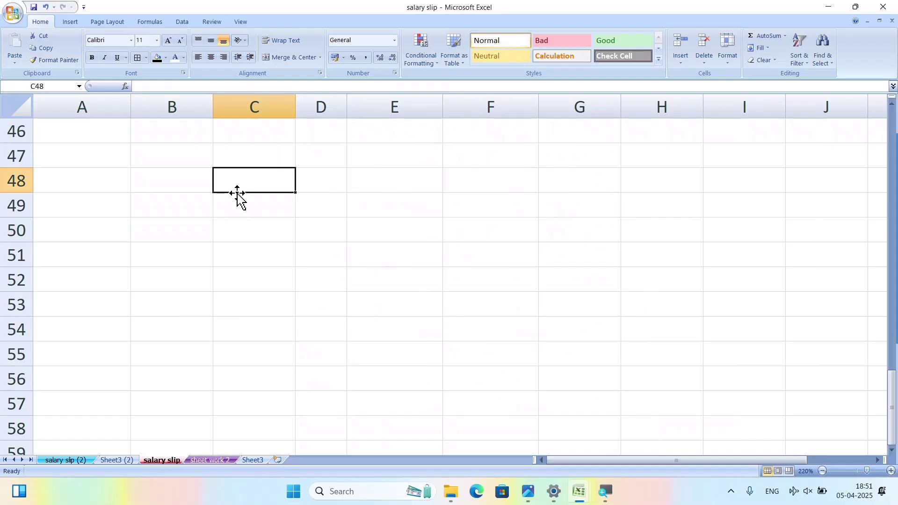
type("1")
key("Return")
key("Return")
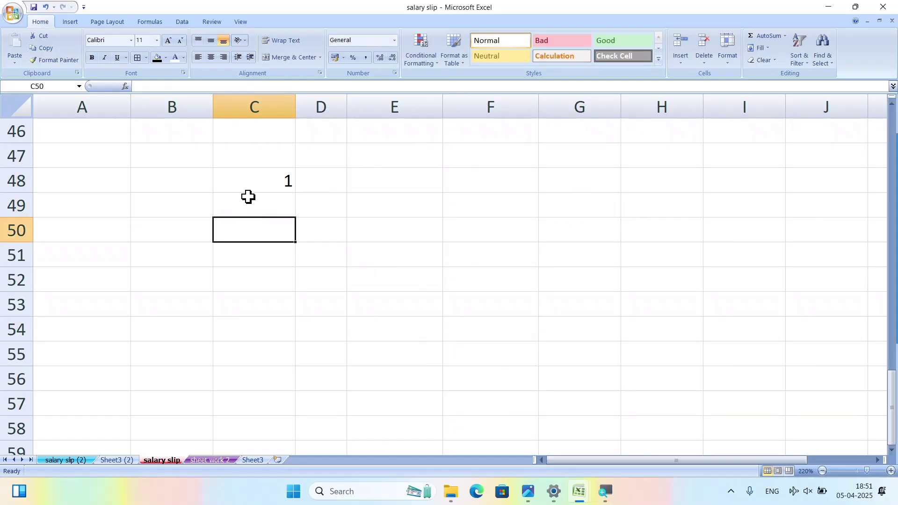
left_click(259, 188)
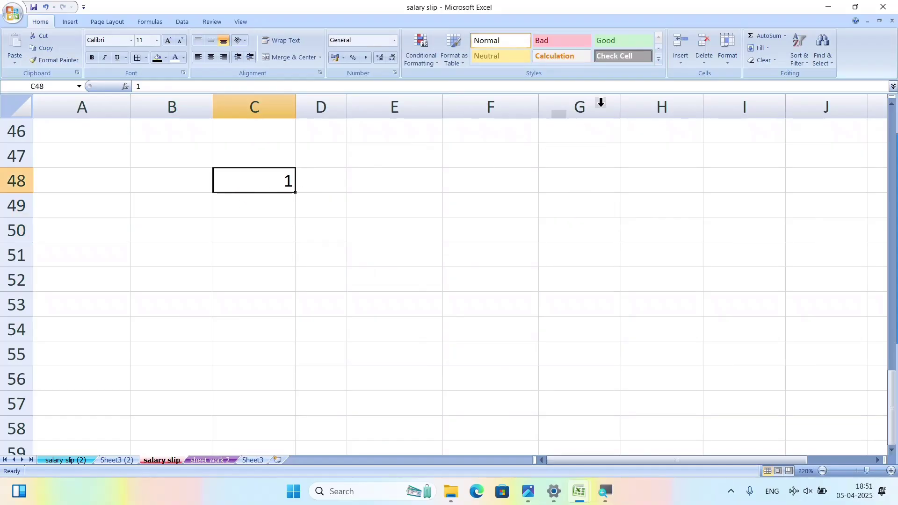
left_click(761, 51)
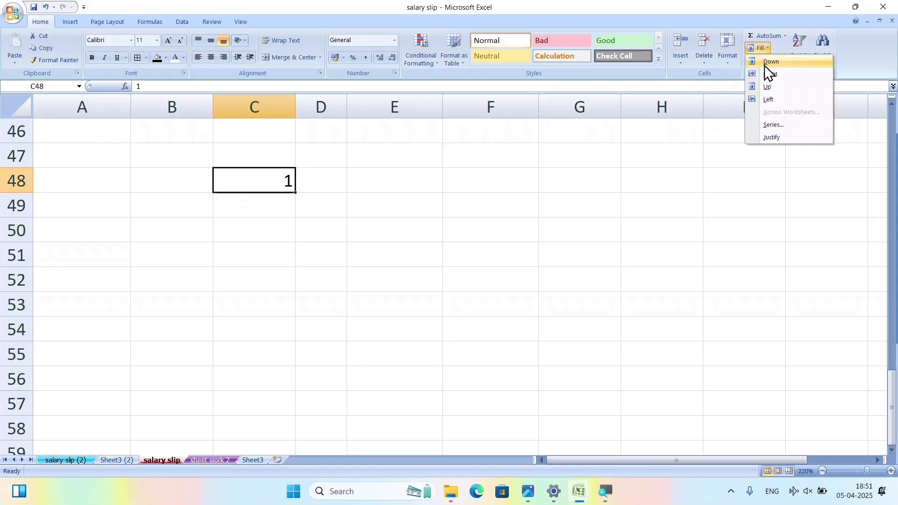
left_click(781, 125)
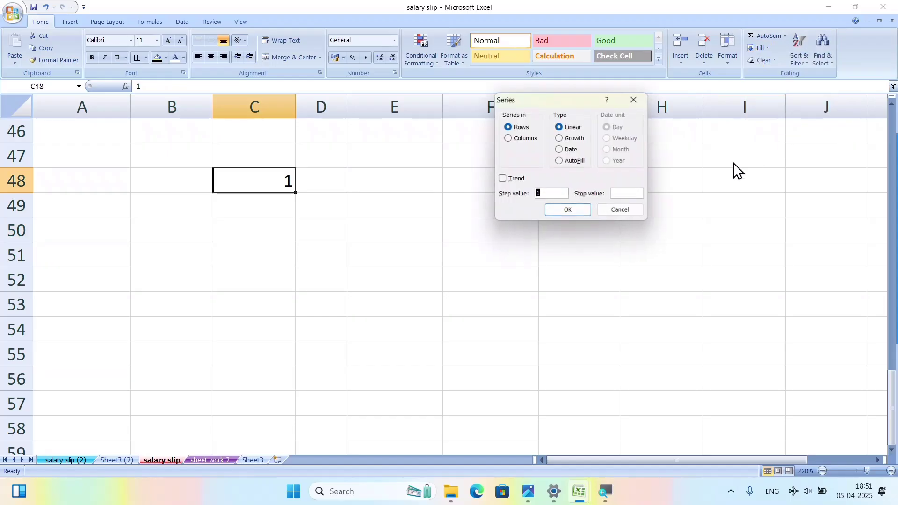
left_click(527, 139)
left_click(632, 193)
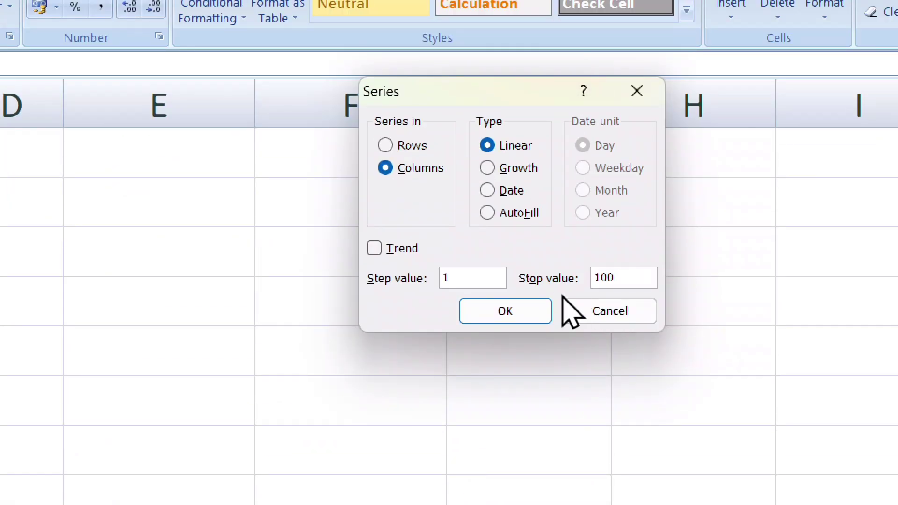
left_click(514, 313)
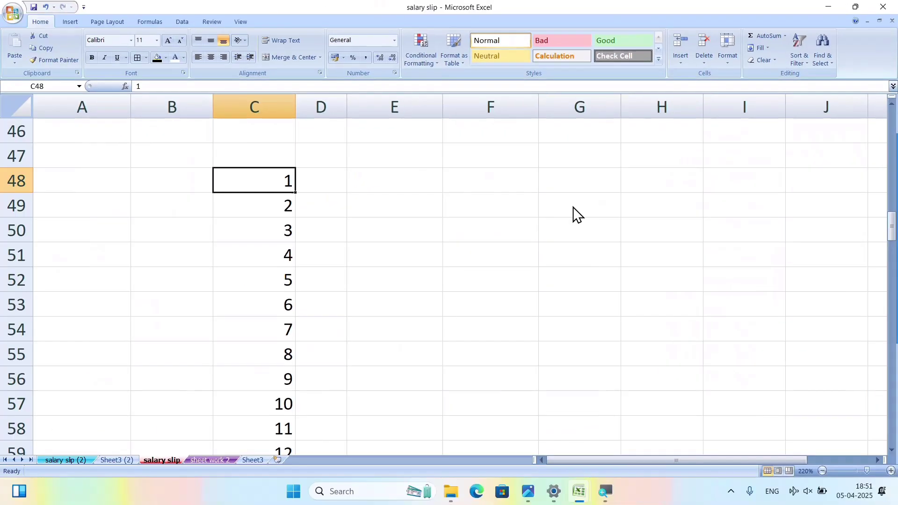
Scroll through column C to inspect the 1–100 number series.
scroll(393, 211, "down", 17)
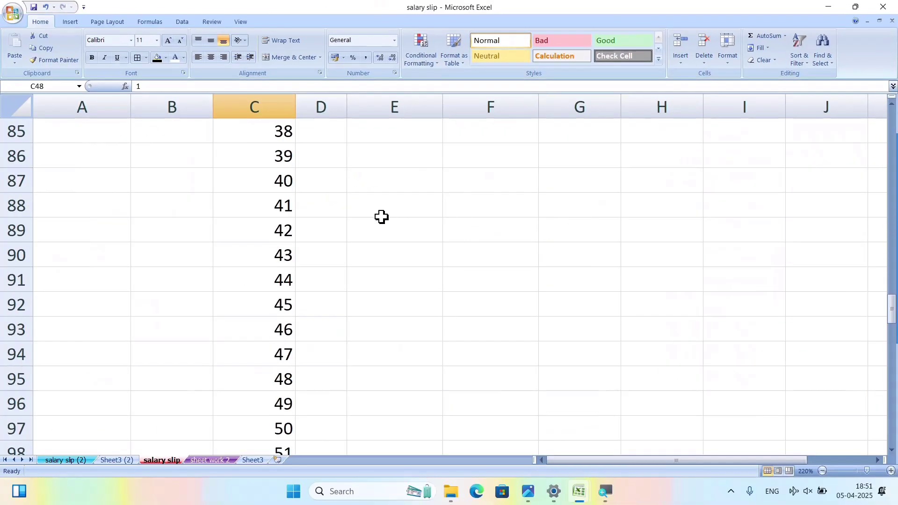
scroll(386, 231, "down", 9)
scroll(389, 241, "up", 15)
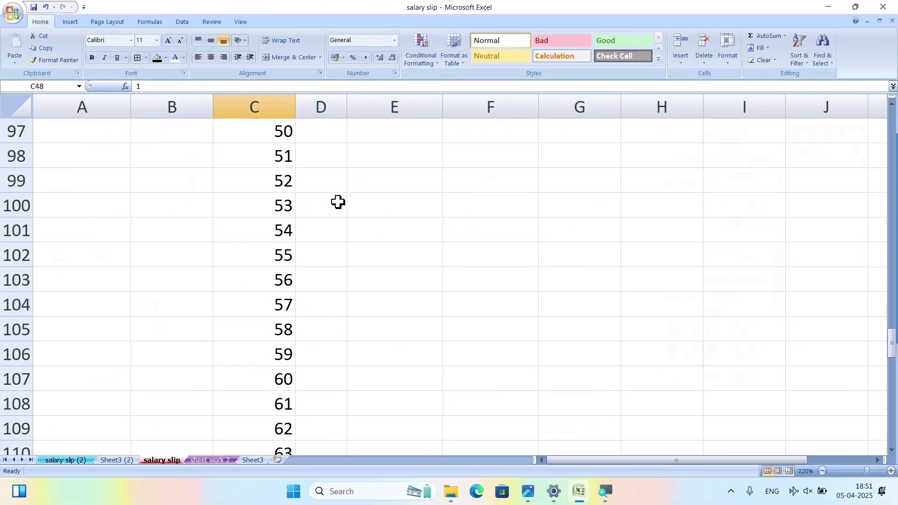
scroll(353, 168, "up", 18)
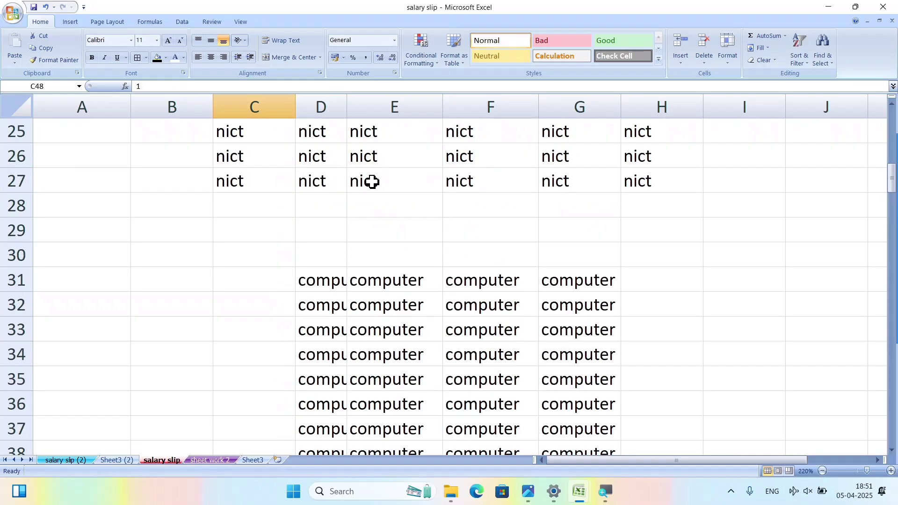
scroll(370, 206, "down", 3)
scroll(286, 281, "down", 20)
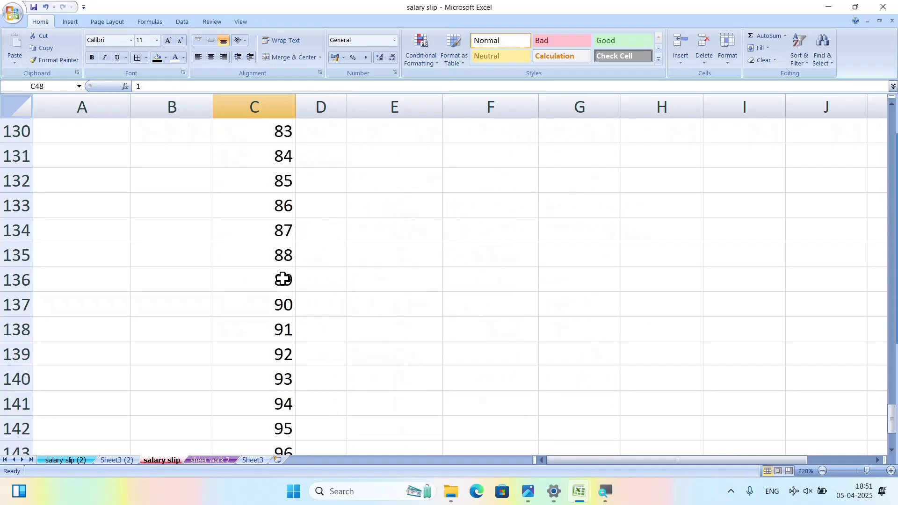
scroll(286, 281, "up", 20)
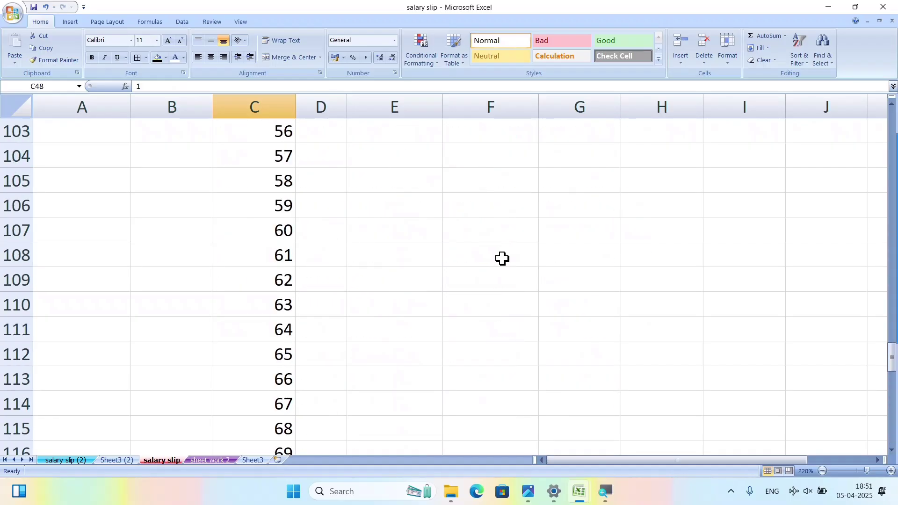
scroll(503, 259, "up", 18)
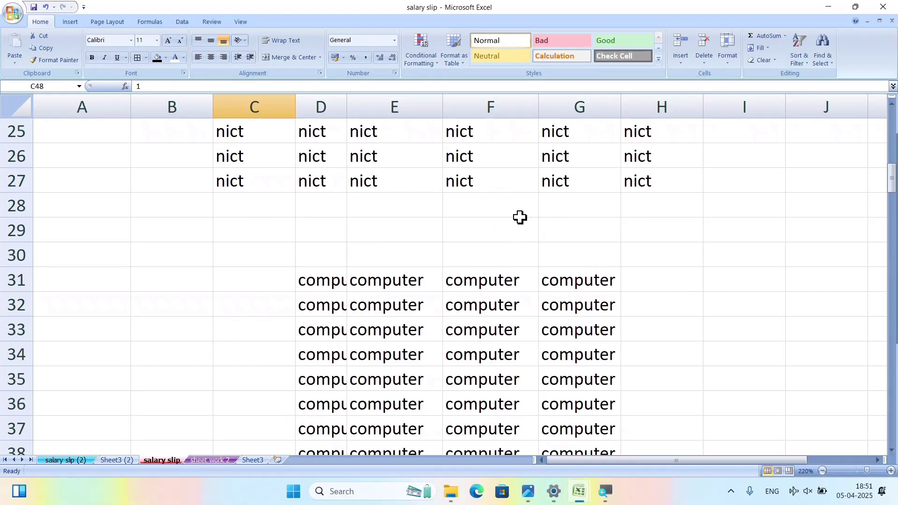
scroll(673, 207, "down", 1)
left_click(706, 206)
scroll(601, 290, "down", 4)
Select the computer block D31:G39 and apply Fill > Justify to merge words into column D.
left_click(515, 226)
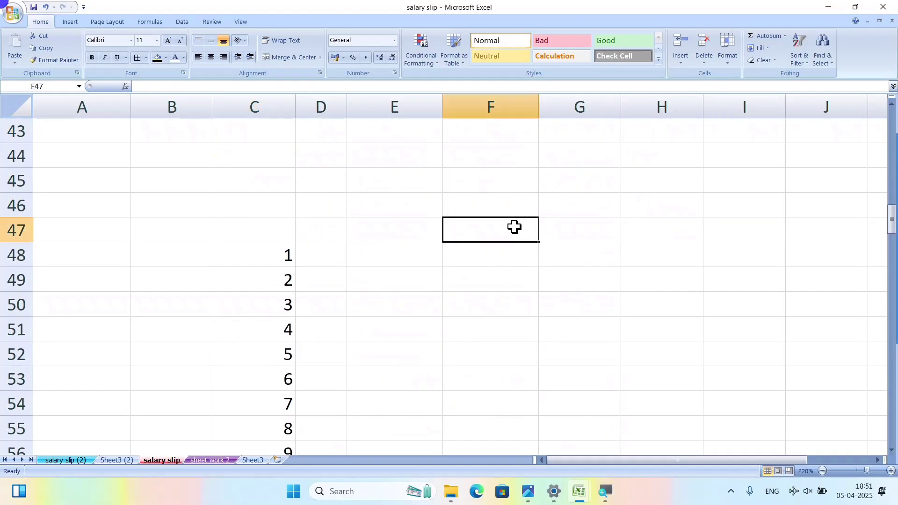
scroll(496, 281, "up", 5)
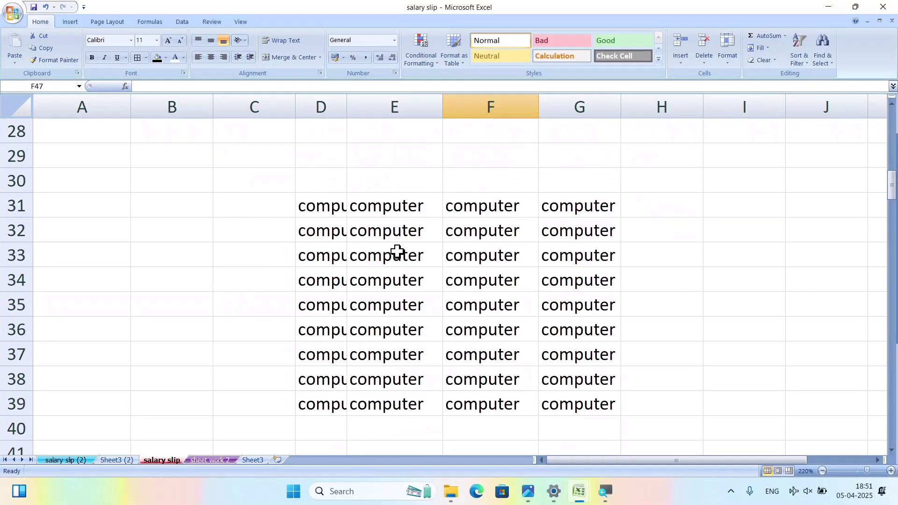
left_click_drag(334, 206, 577, 388)
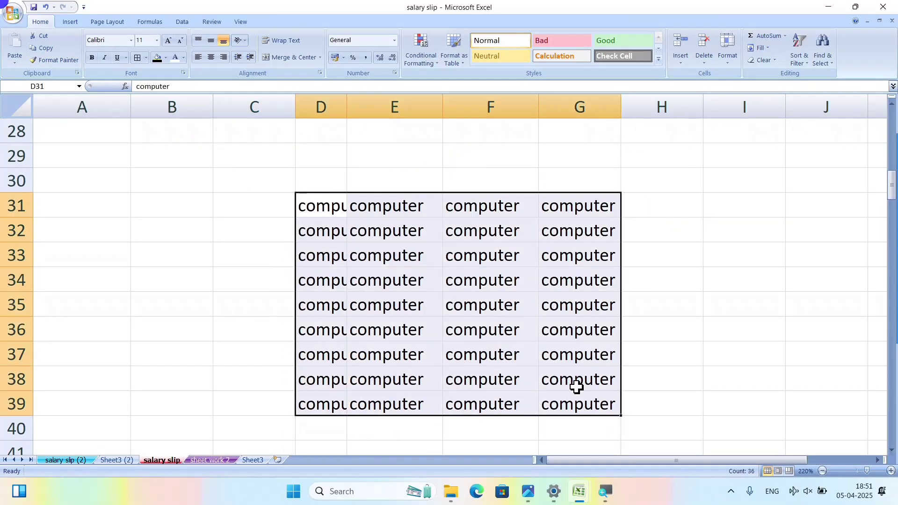
left_click(759, 48)
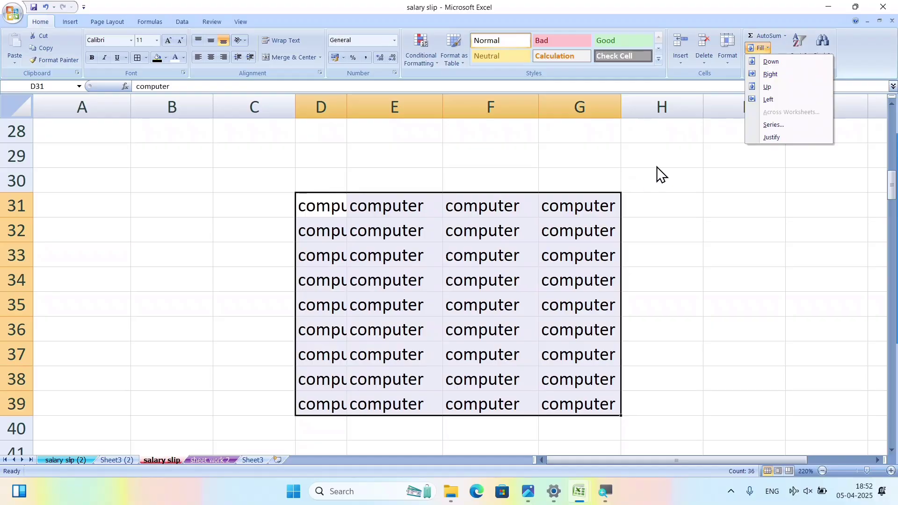
left_click(775, 136)
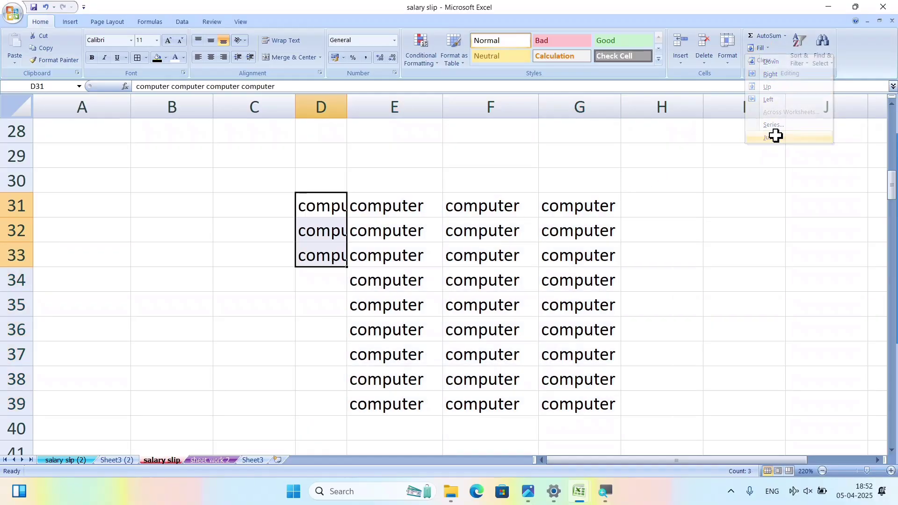
Widen column D to check the joined text in D31, then narrow column E.
left_click(440, 304)
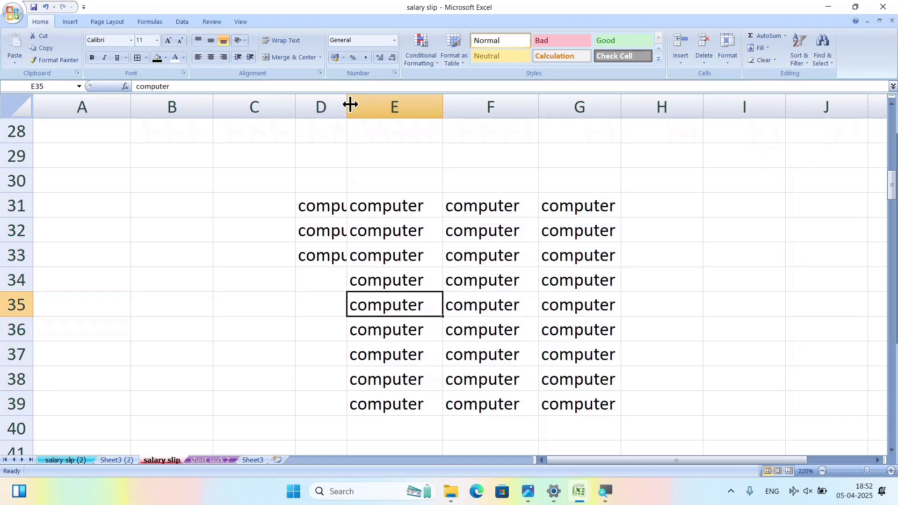
left_click_drag(351, 104, 499, 115)
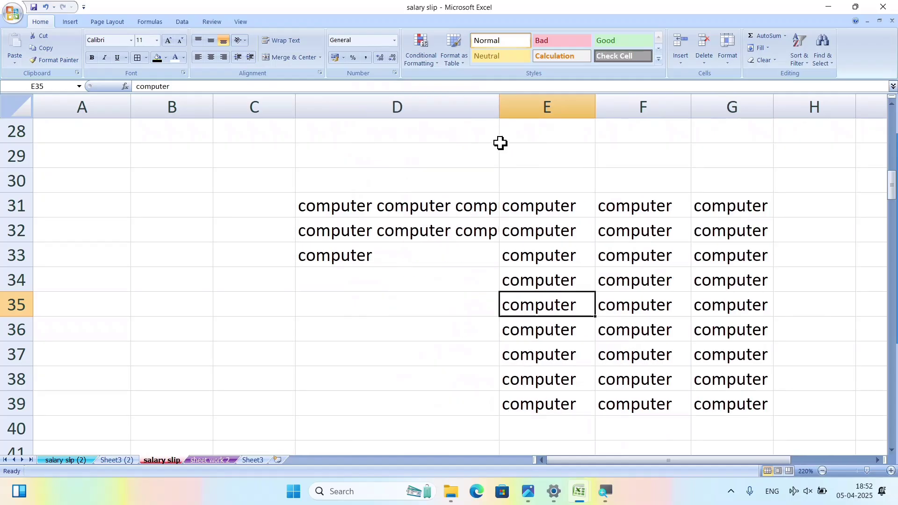
left_click(487, 294)
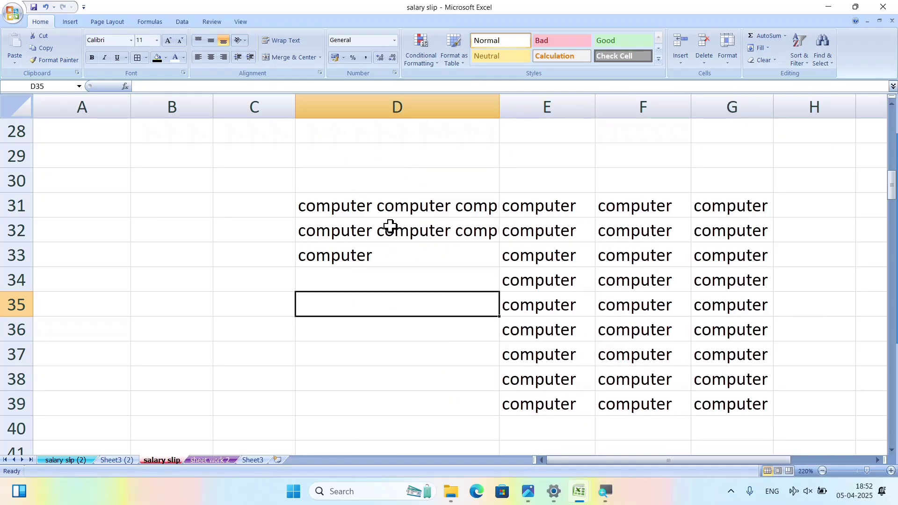
left_click(392, 207)
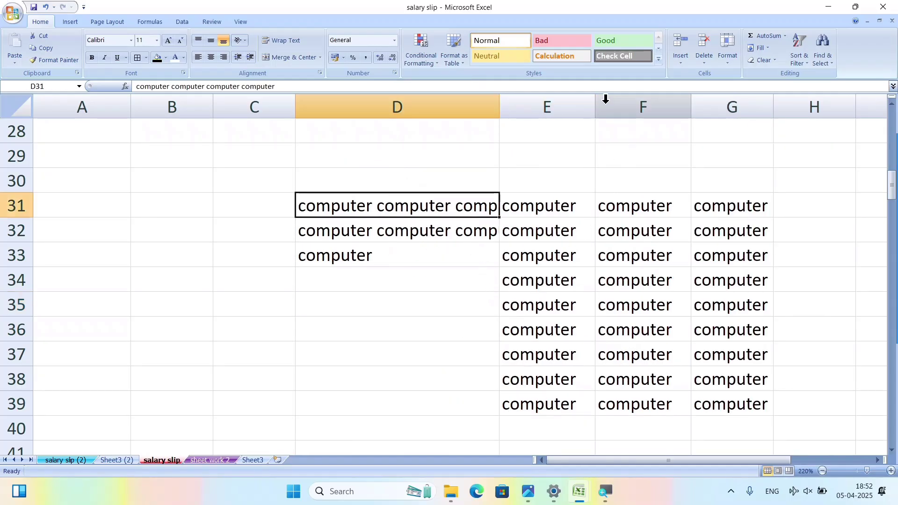
left_click_drag(596, 99, 564, 102)
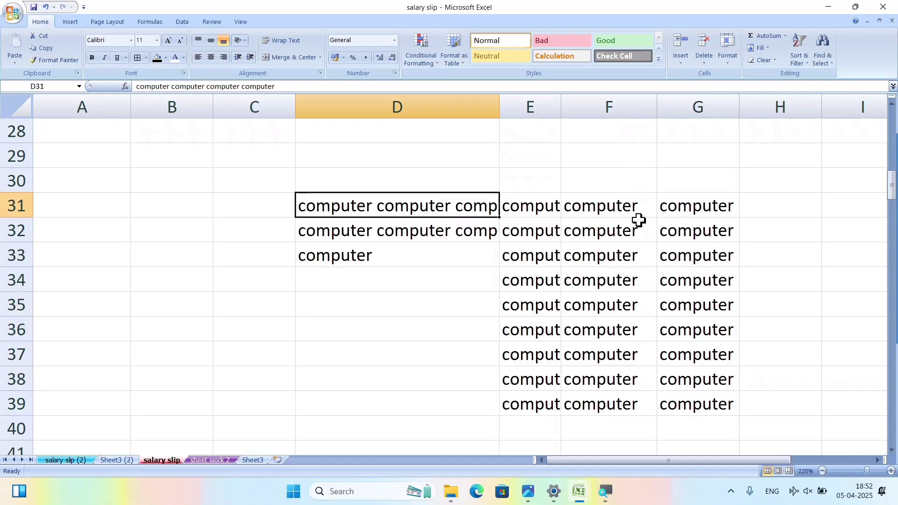
Select the computer words in columns E–F and Justify them into E31:E35.
left_click_drag(530, 206, 601, 402)
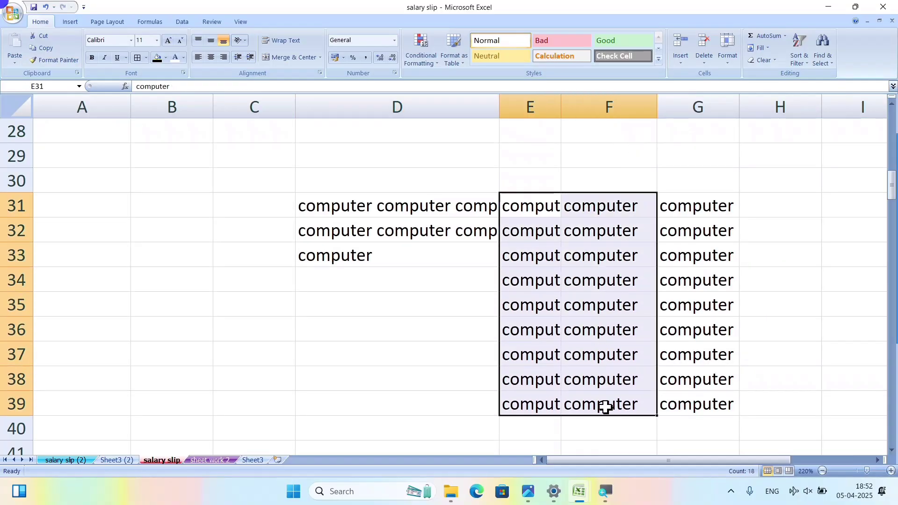
left_click(757, 49)
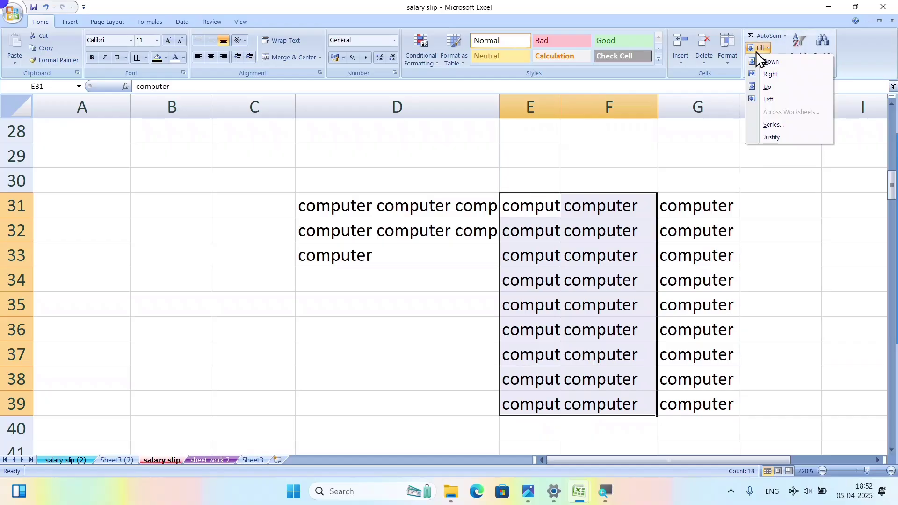
left_click(767, 137)
Check the emptied cells E36:E39 and inspect the combined text in E31.
left_click(625, 374)
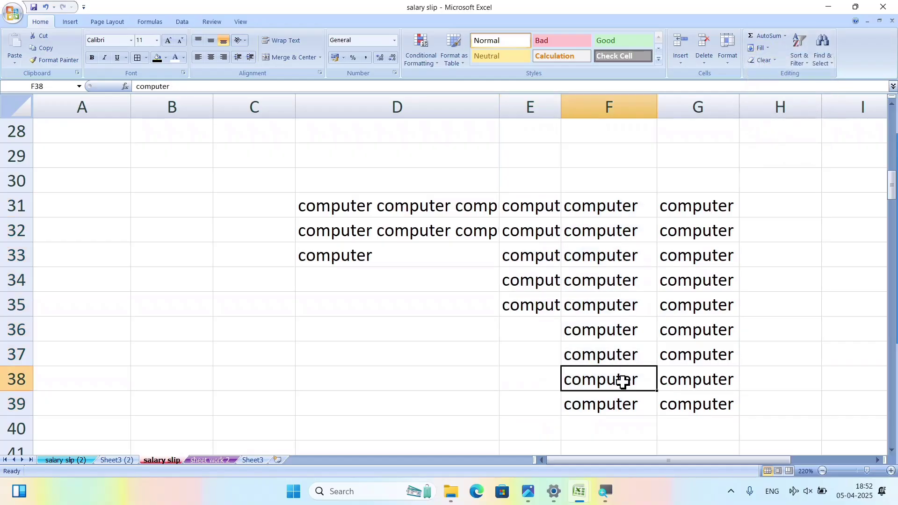
left_click_drag(550, 335, 542, 402)
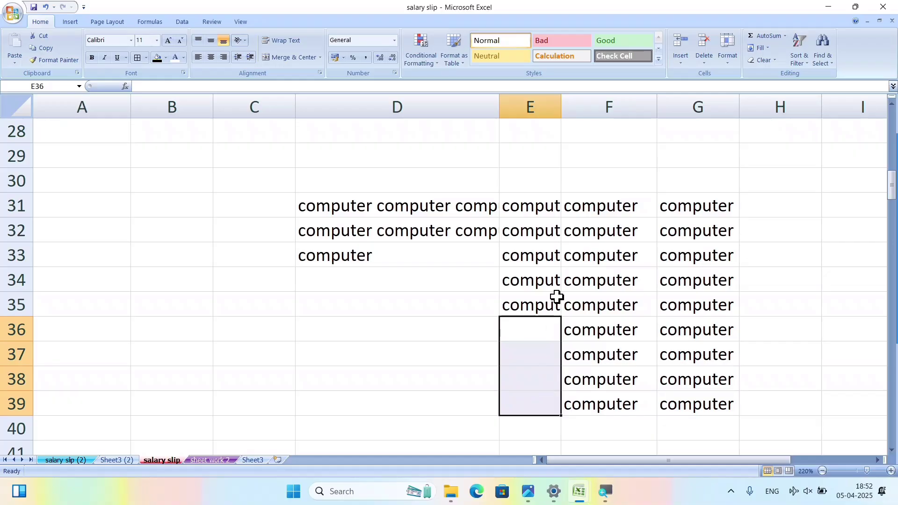
left_click_drag(550, 206, 557, 304)
double_click(551, 206)
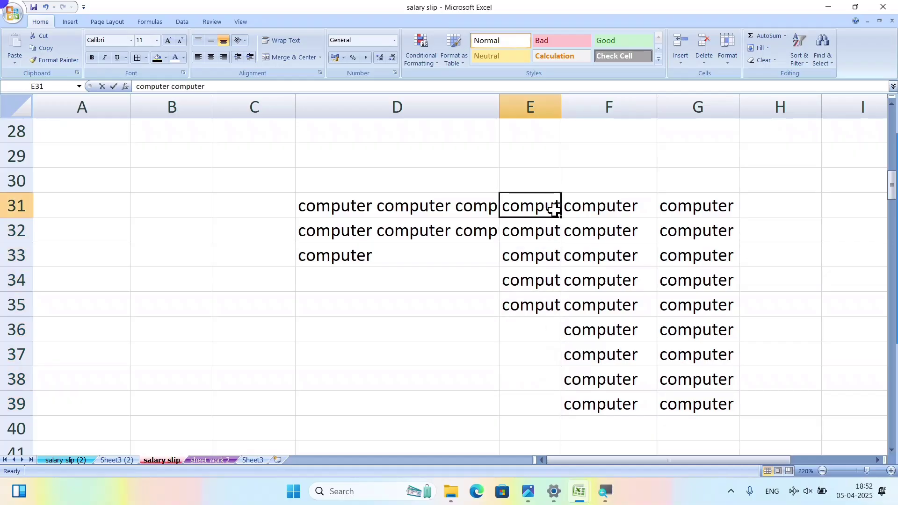
left_click(517, 300)
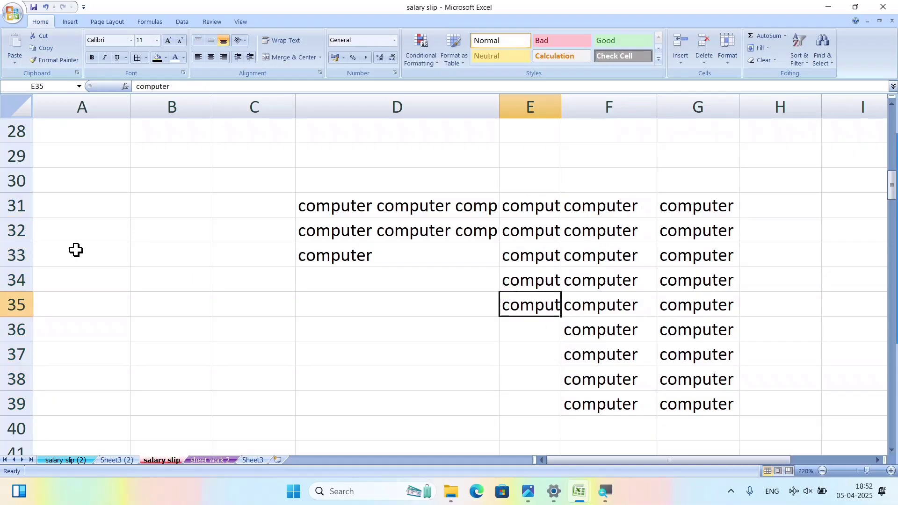
Type computer, point and Imp into A32, A33 and A34.
left_click(56, 220)
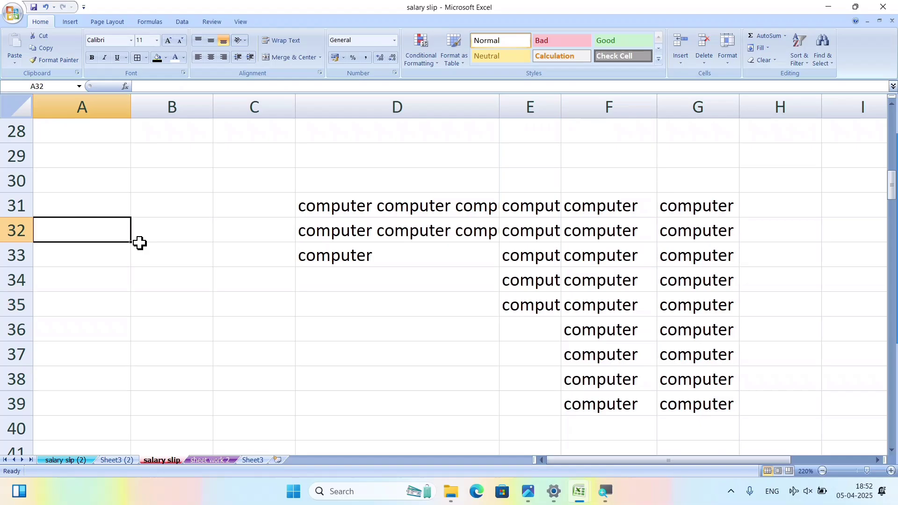
type("c")
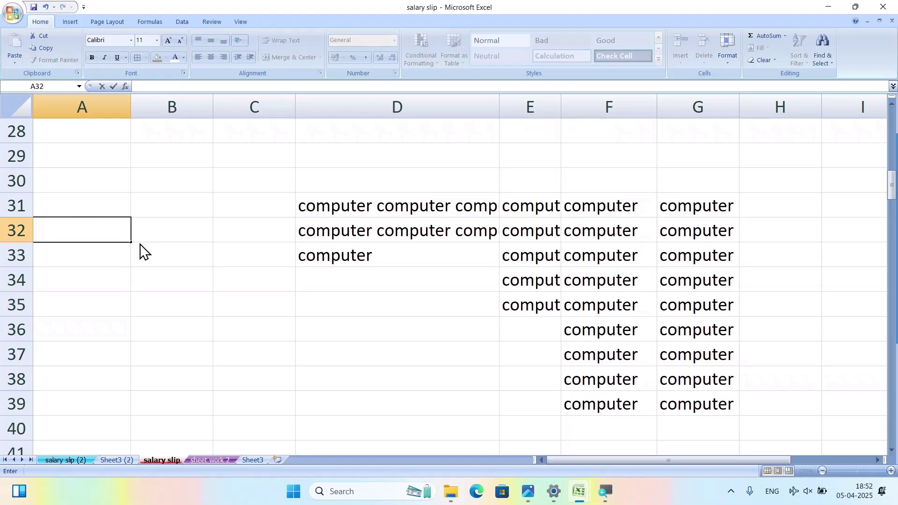
type("omputer")
key("Return")
type("p")
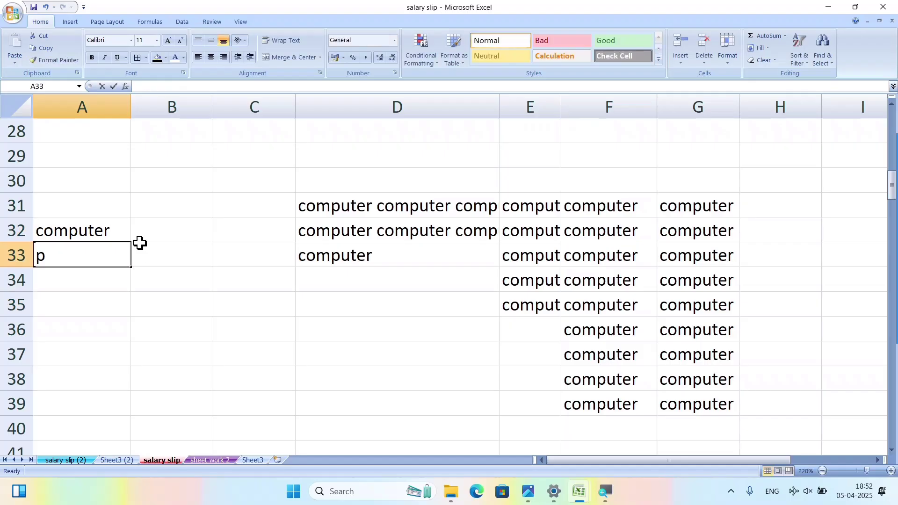
type("oint")
key("Return")
type("I m")
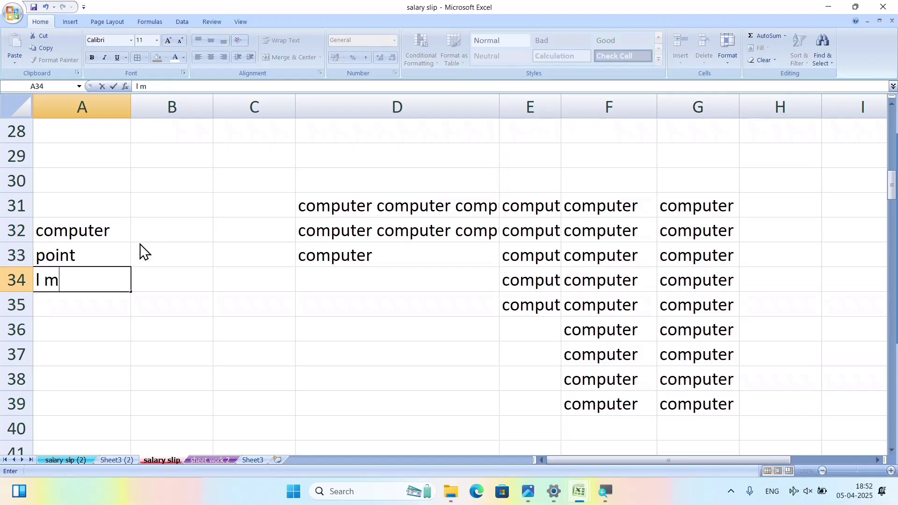
key("BackSpace")
key("BackSpace")
type("mp")
Justify A32:A34 into 'computer' and 'point Imp', then check A33's text.
left_click_drag(110, 239, 120, 273)
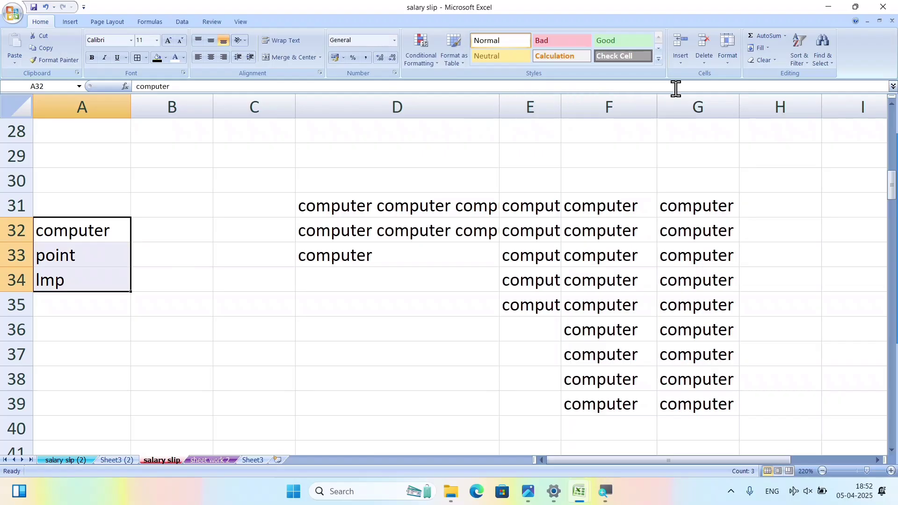
left_click(759, 49)
left_click(769, 136)
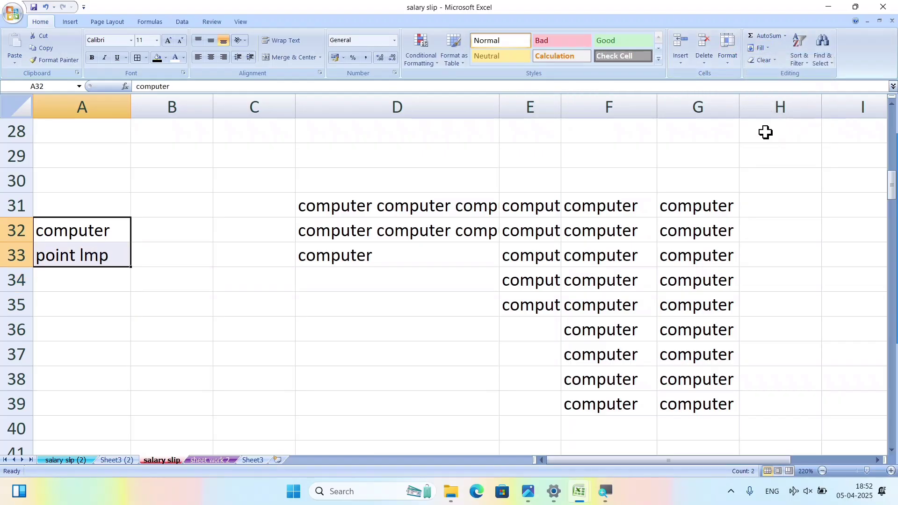
left_click(172, 284)
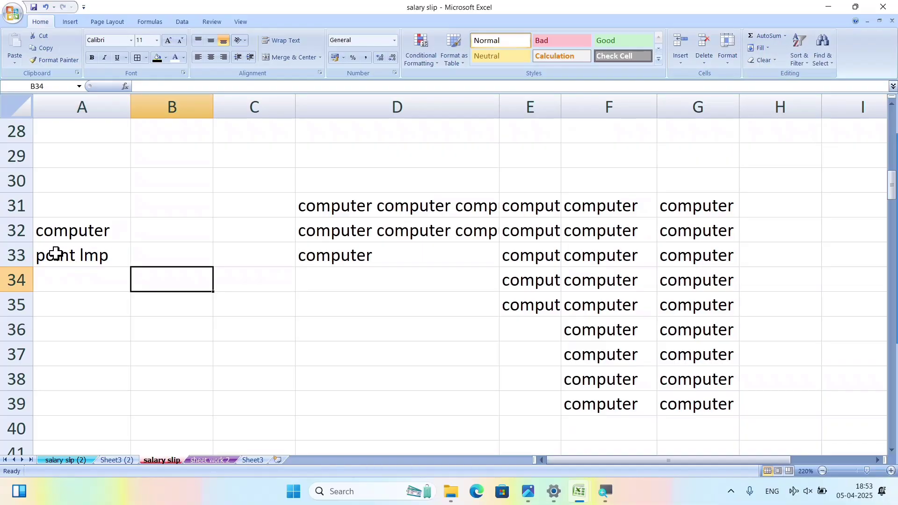
left_click(84, 257)
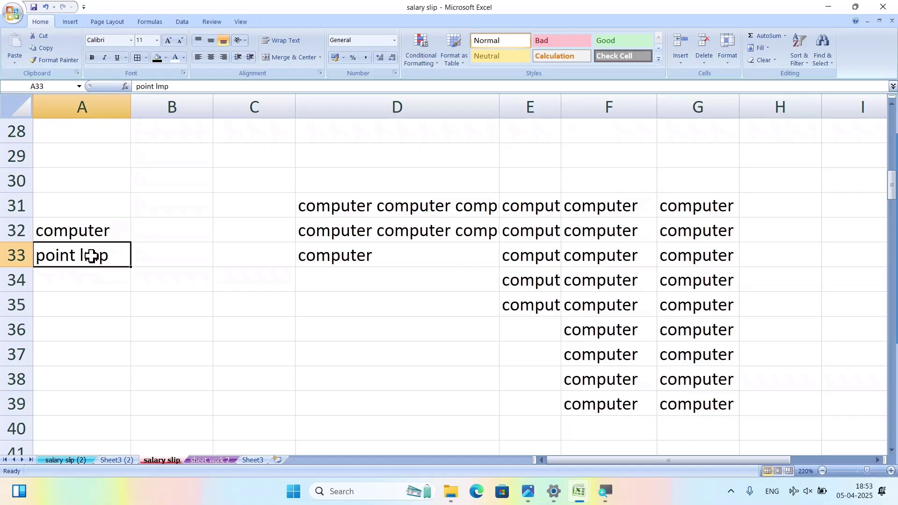
double_click(109, 256)
left_click(100, 312)
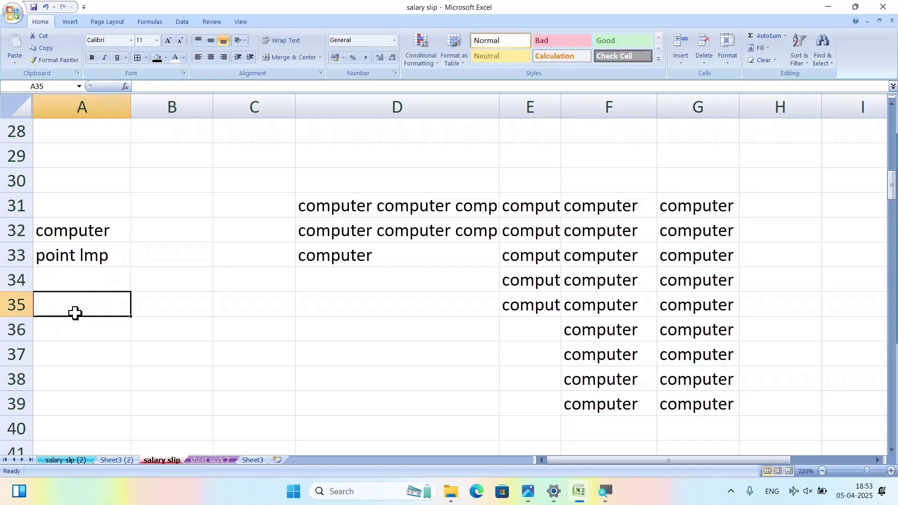
scroll(170, 377, "down", 5)
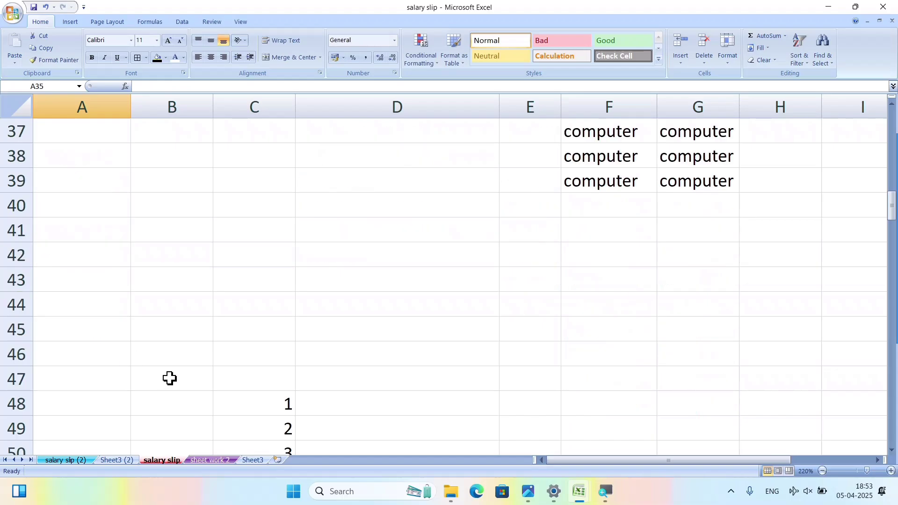
scroll(197, 363, "up", 6)
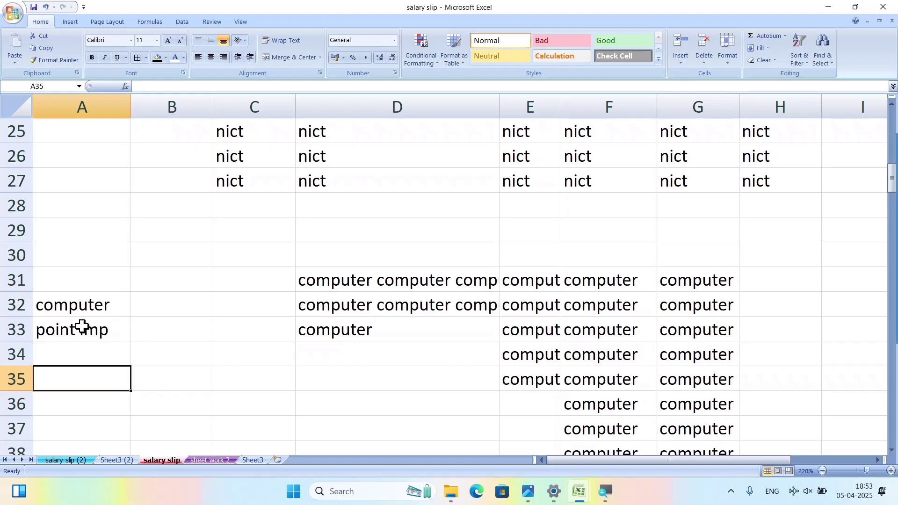
left_click_drag(91, 307, 88, 342)
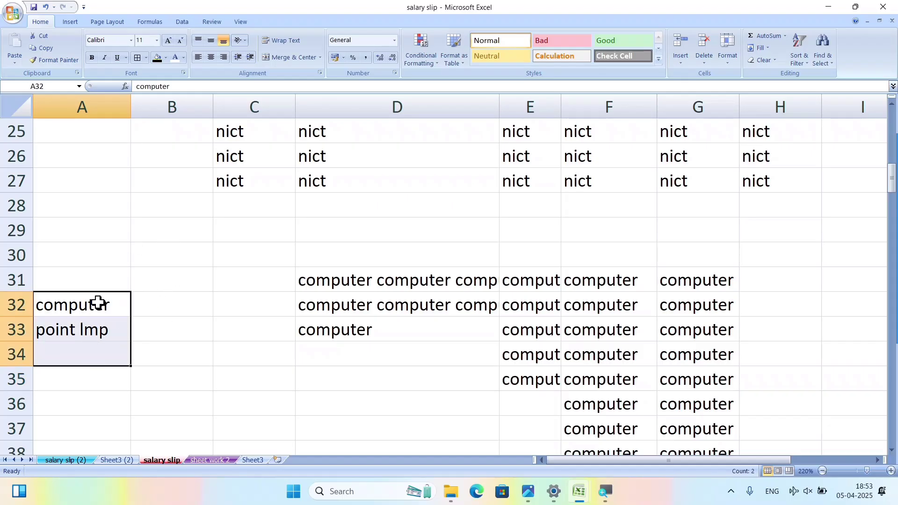
left_click_drag(97, 303, 105, 316)
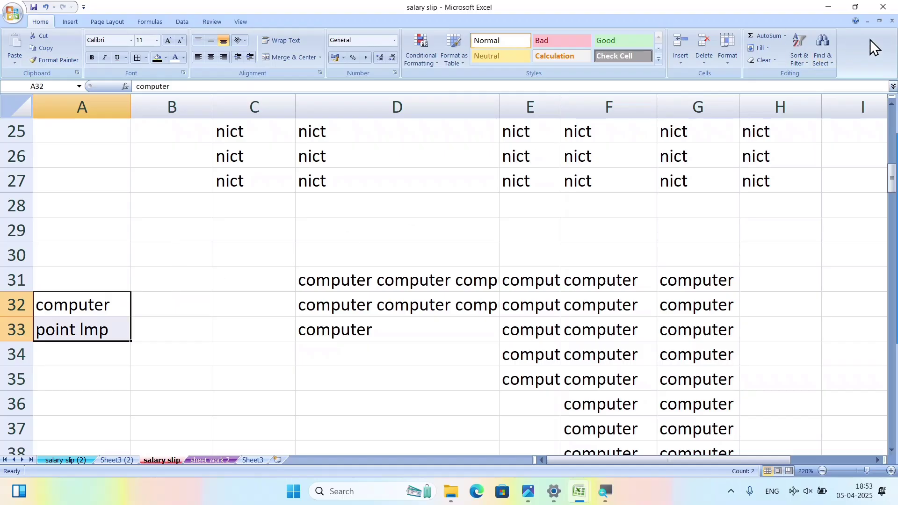
left_click(769, 48)
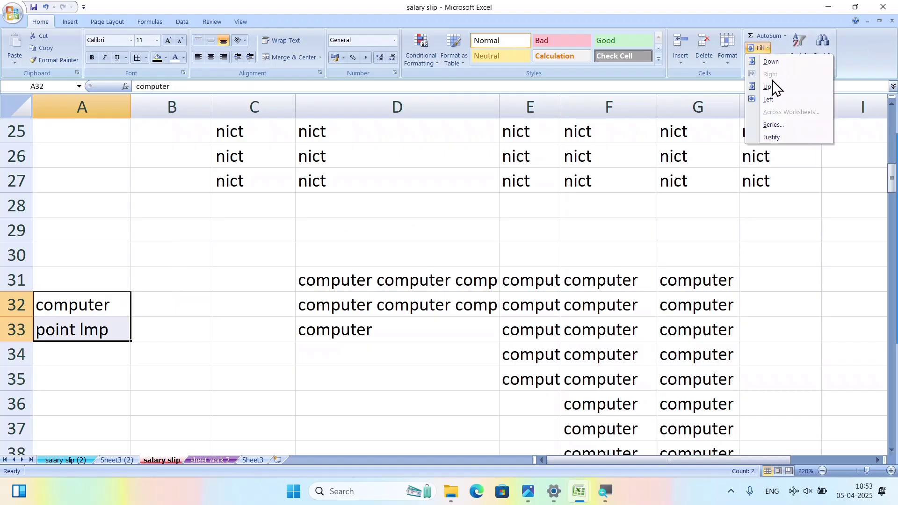
left_click(634, 241)
left_click_drag(279, 251, 744, 468)
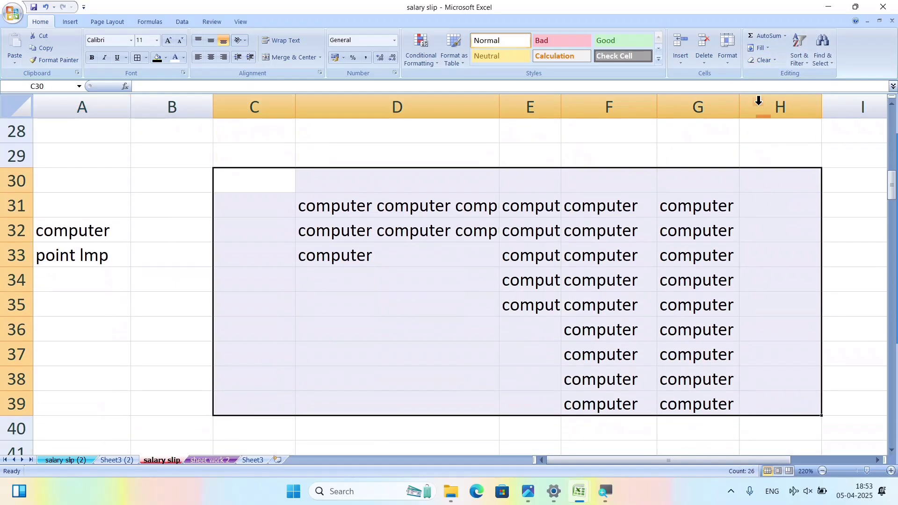
Wipe the Name/Age/Salary table with Clear All, then undo to bring it back.
left_click(776, 62)
left_click(768, 79)
scroll(507, 220, "up", 9)
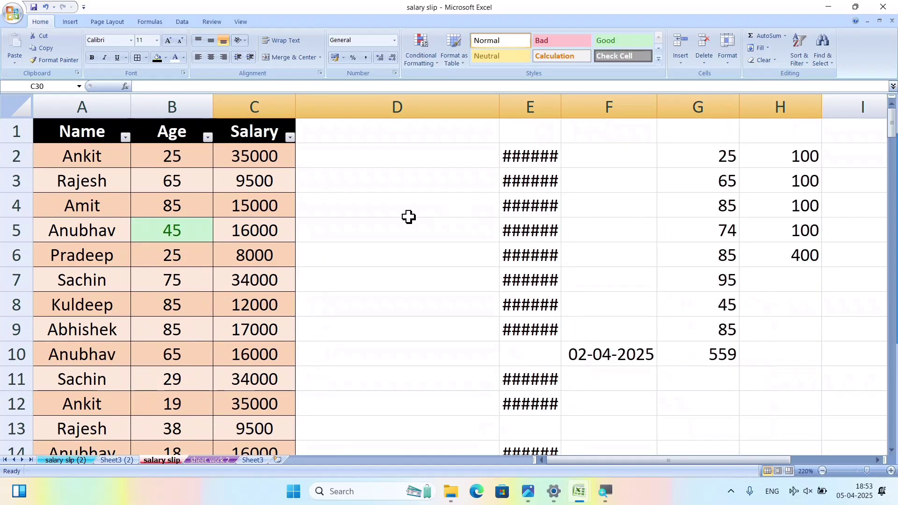
left_click_drag(75, 126, 337, 476)
left_click(767, 61)
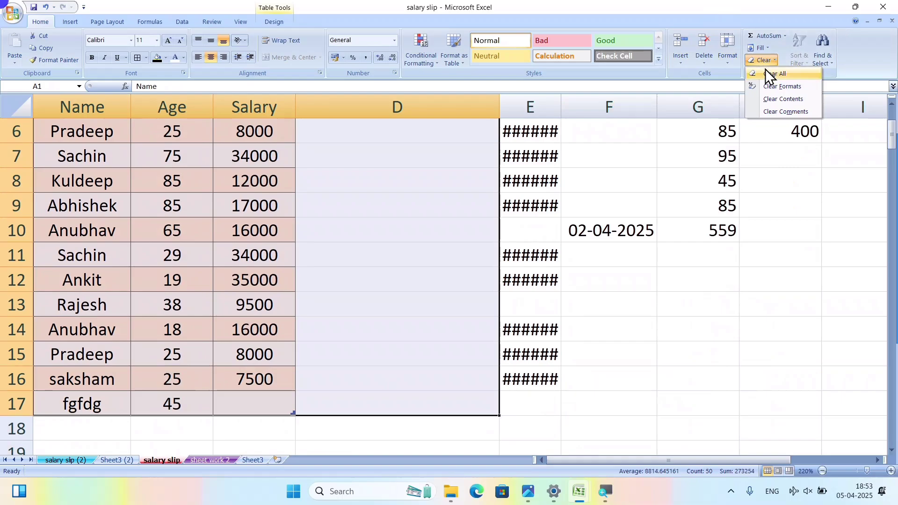
left_click(765, 69)
scroll(259, 163, "up", 2)
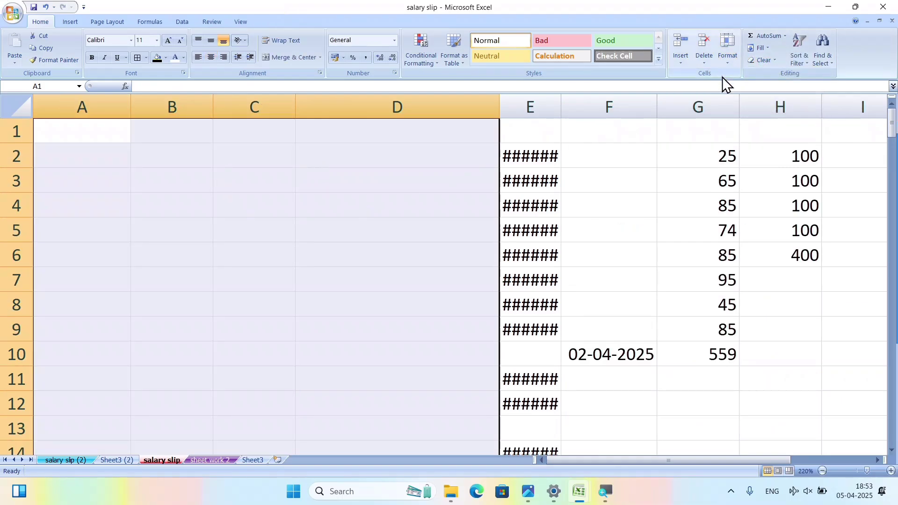
key("ctrl+z")
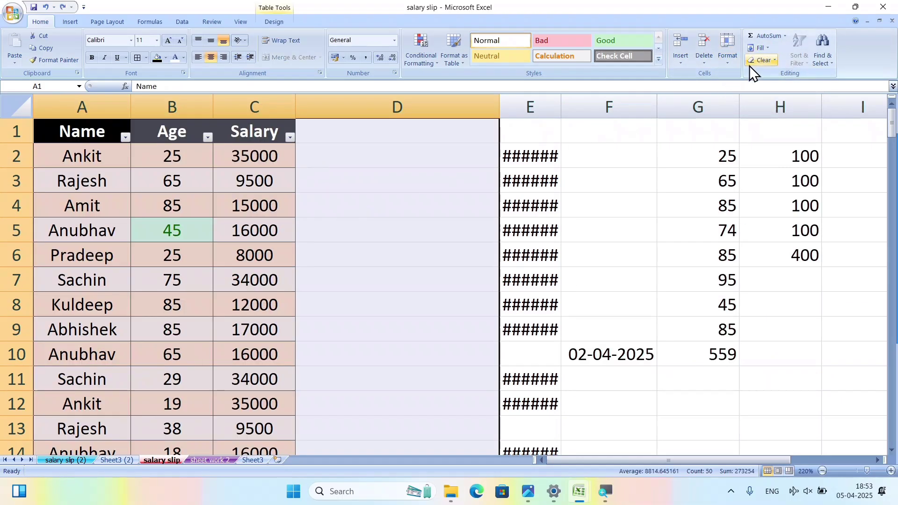
Clear the table's formats and undo that, then clear only its values.
left_click(773, 59)
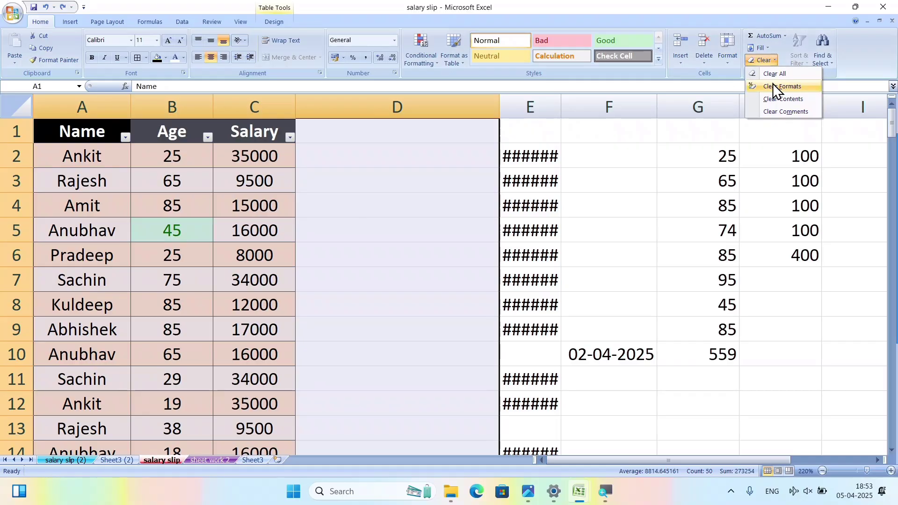
left_click(773, 84)
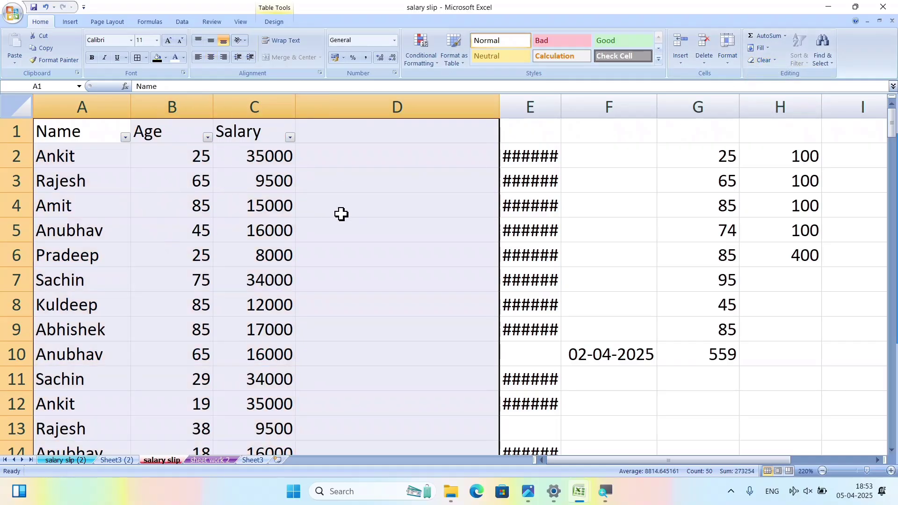
key("ctrl+z")
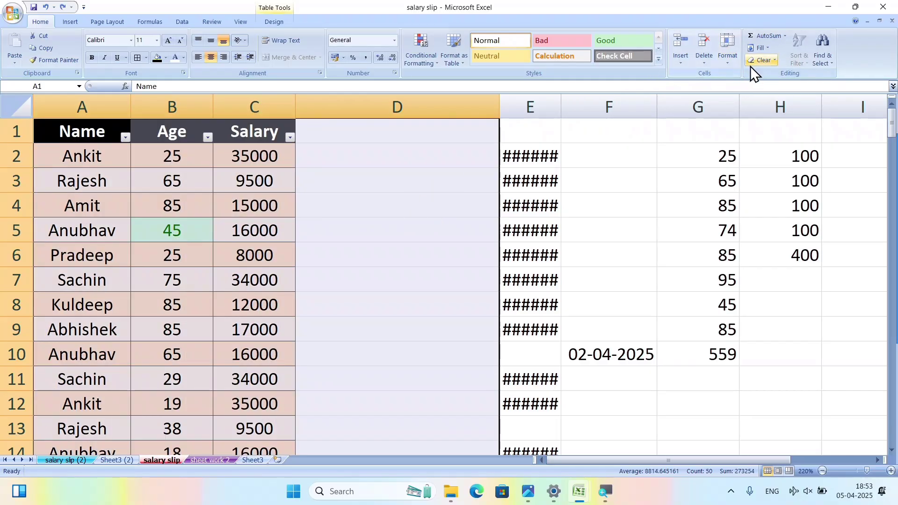
left_click(761, 62)
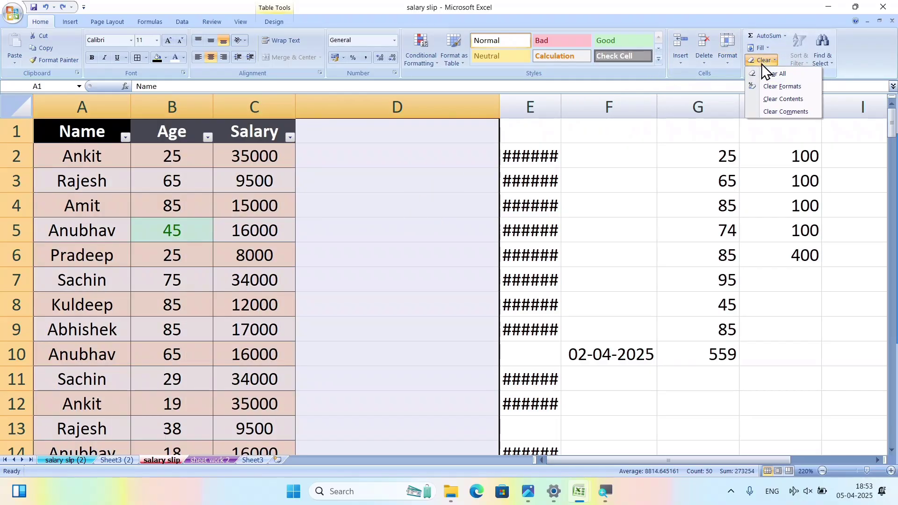
left_click(770, 100)
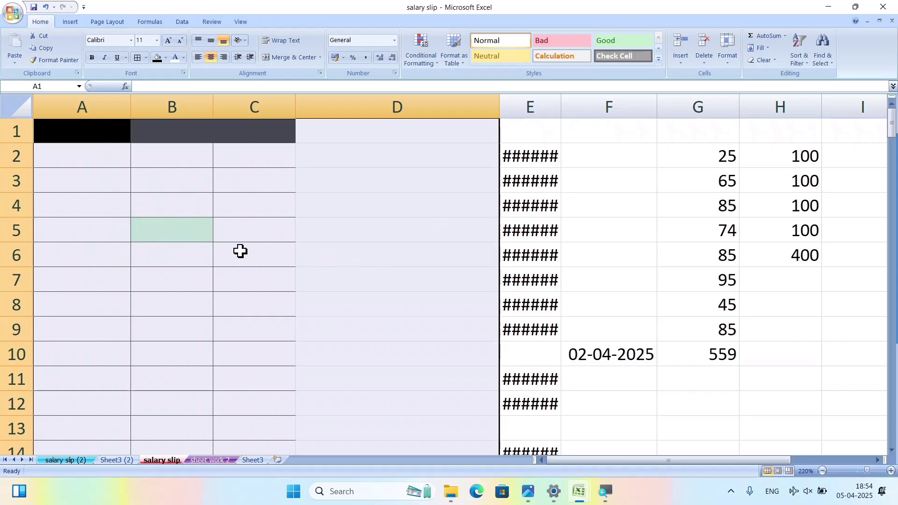
left_click(770, 60)
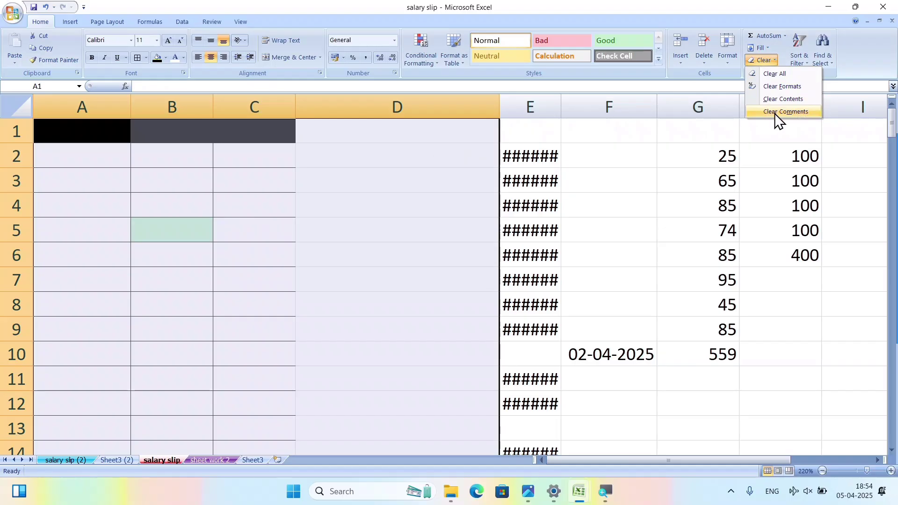
left_click(445, 291)
Undo the contents clearing to restore the table, then select Ankit's cell A2.
left_click(444, 291)
left_click(176, 194)
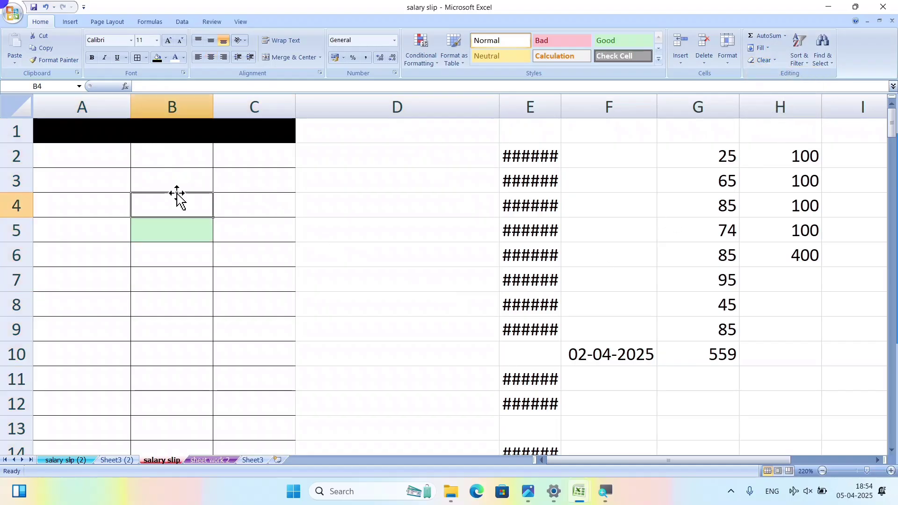
key("ctrl+z")
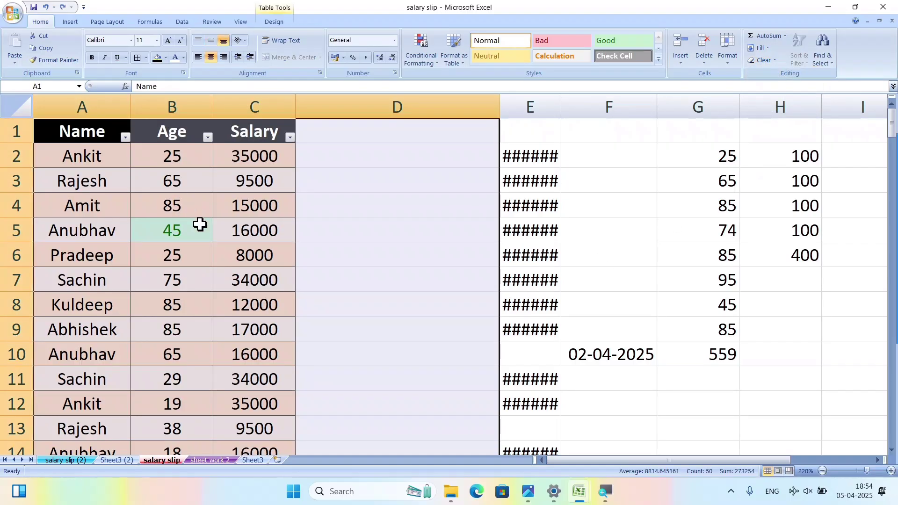
left_click(216, 251)
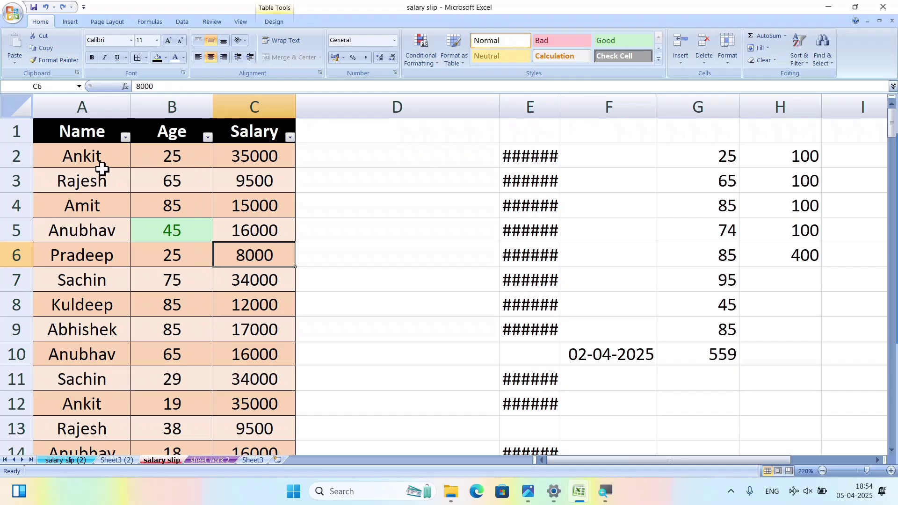
left_click(101, 174)
left_click(110, 156)
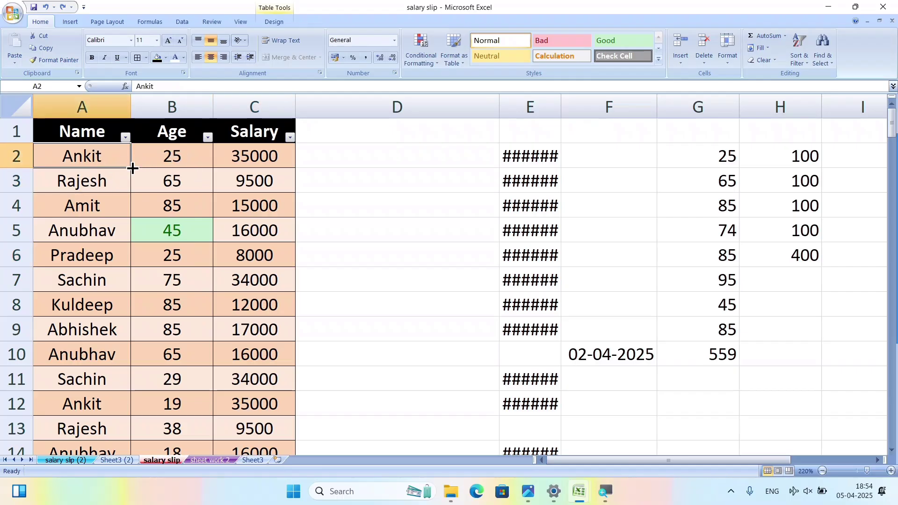
Add the comment 'new joining' to Ankit's cell A2 and check it displays.
right_click(114, 160)
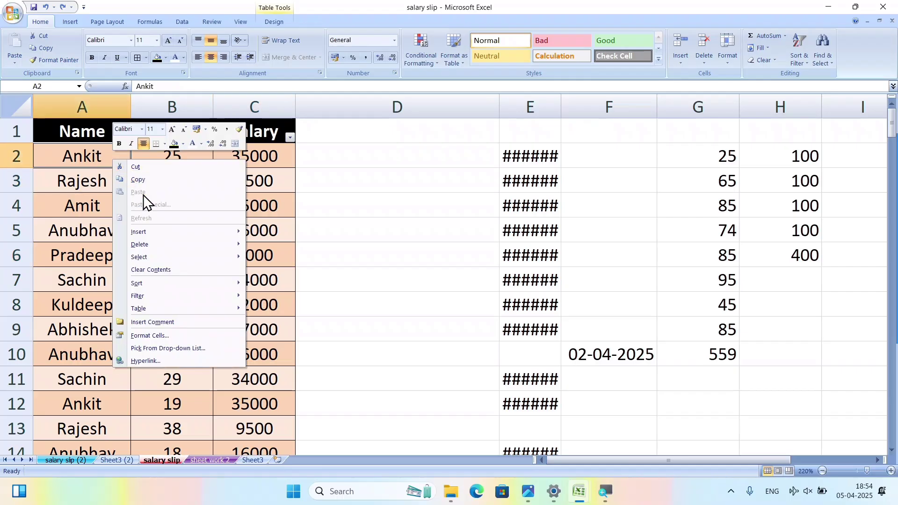
left_click(173, 325)
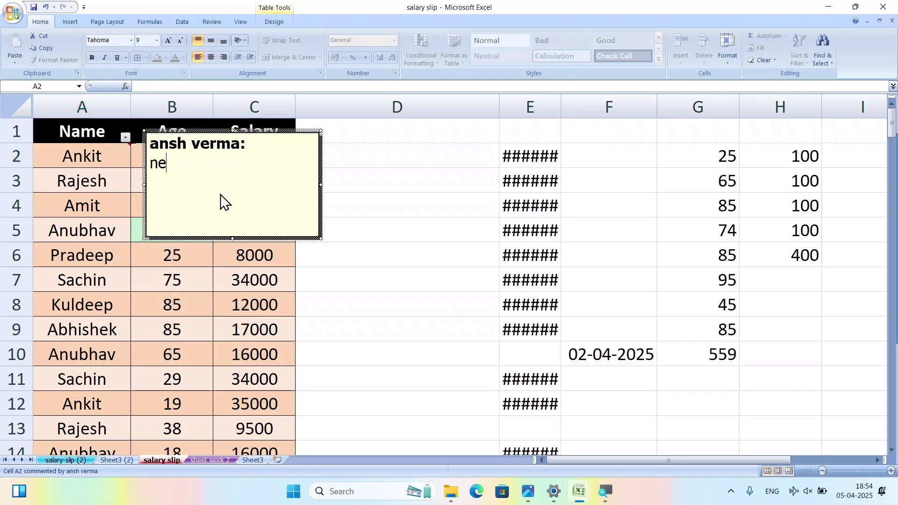
type("new jo")
key("BackSpace")
left_click(342, 303)
mouse_move(88, 161)
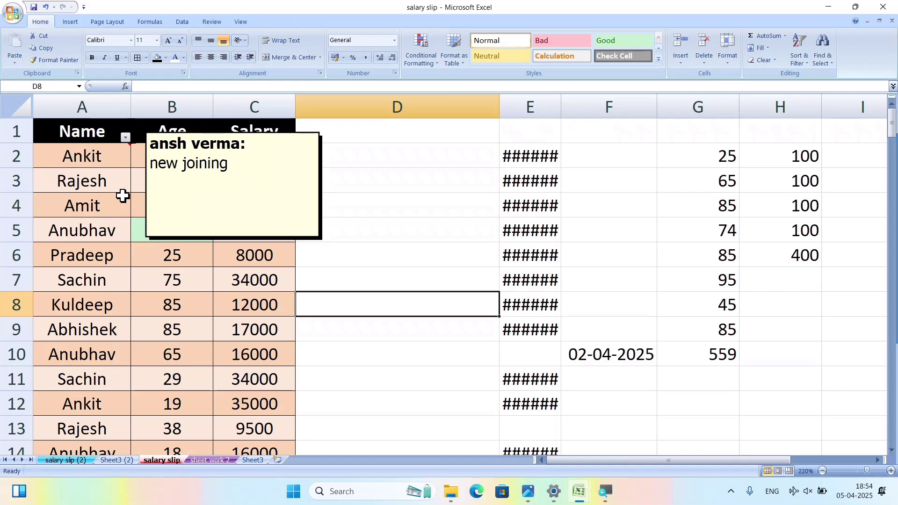
left_click(81, 161)
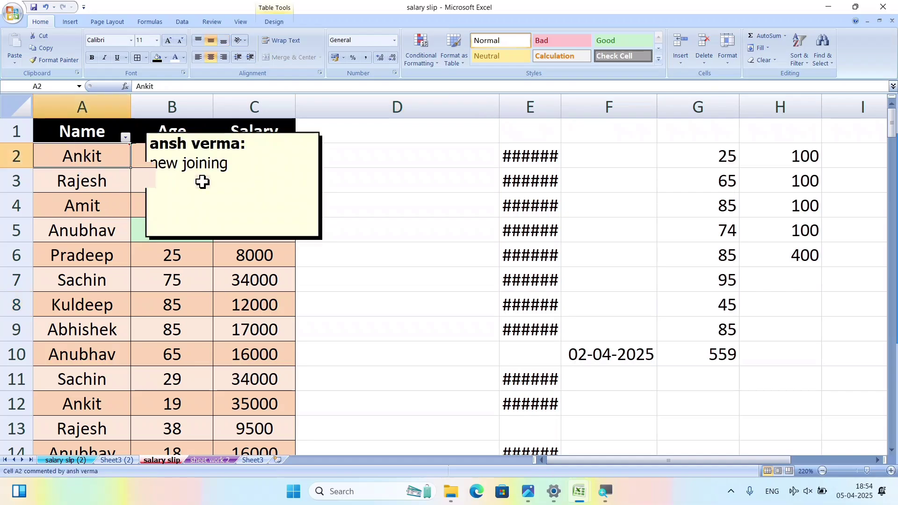
left_click(445, 295)
Remove comments from A1:B8 with Clear Comments, then open and cancel the Age filter.
left_click(77, 133)
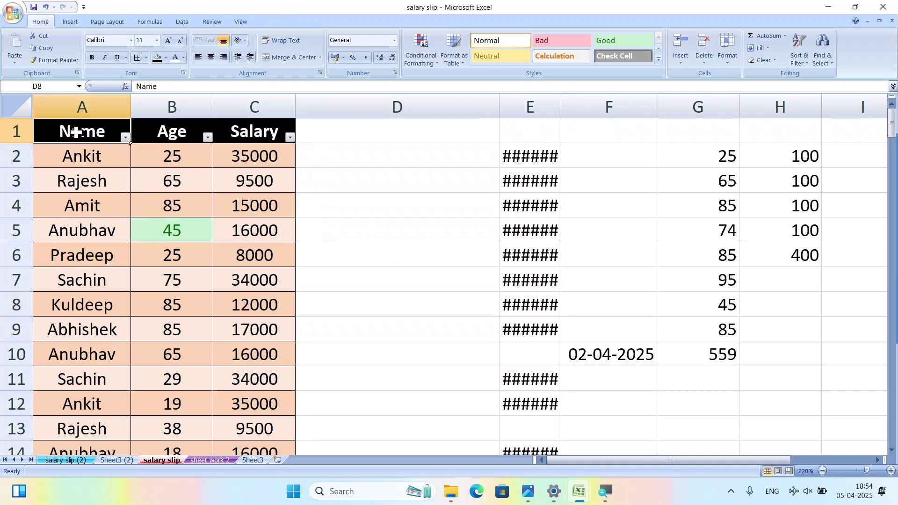
left_click_drag(76, 133, 198, 305)
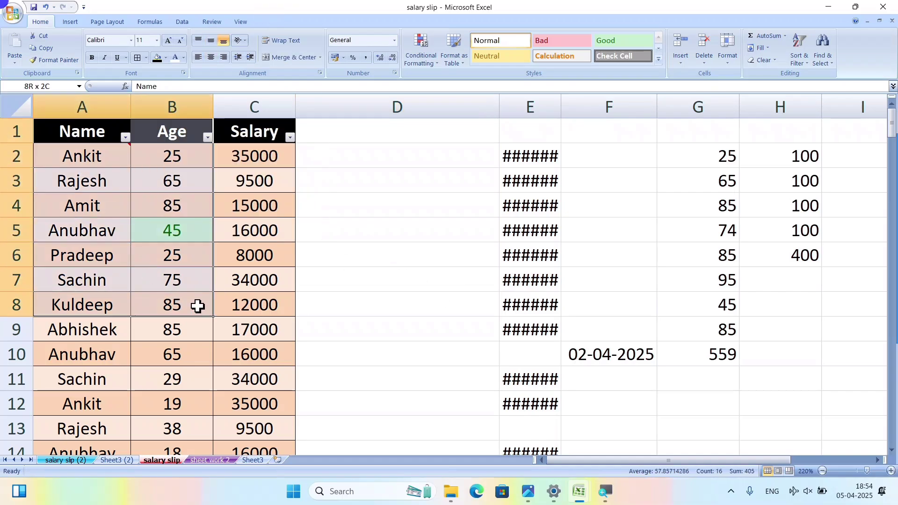
left_click(764, 65)
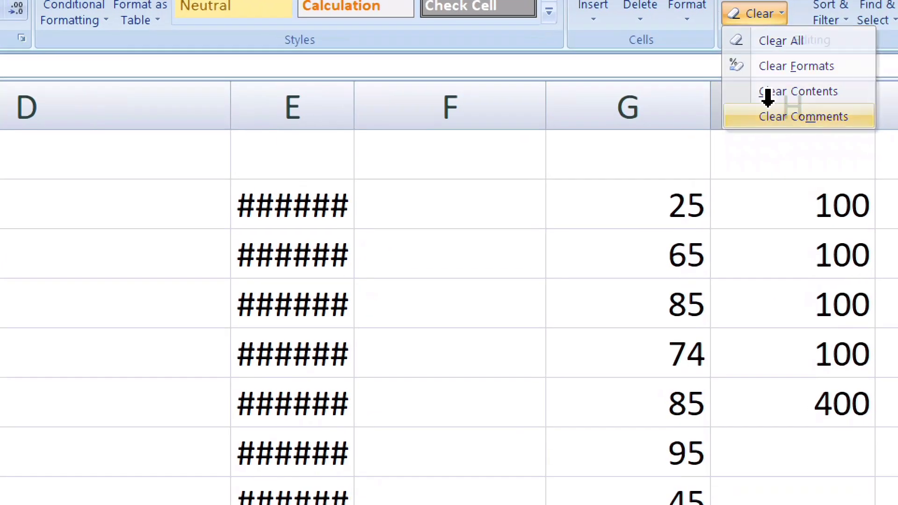
left_click(776, 112)
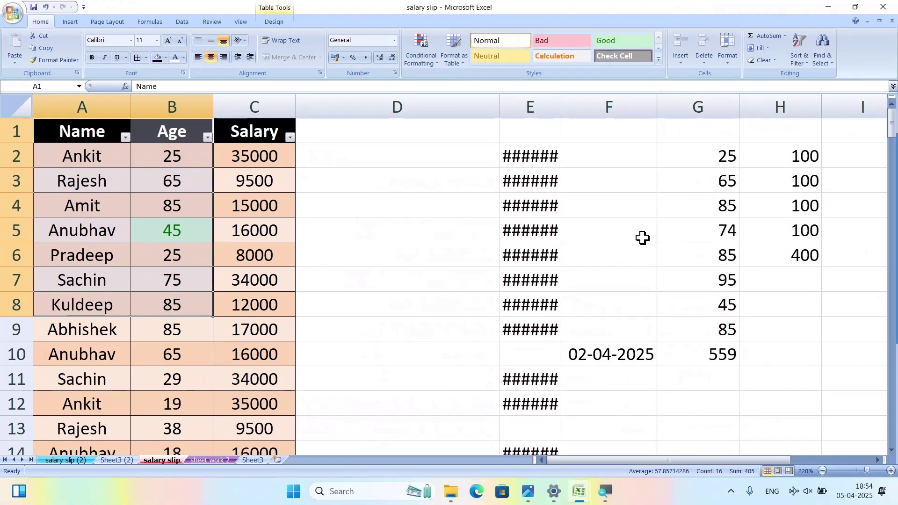
left_click(642, 237)
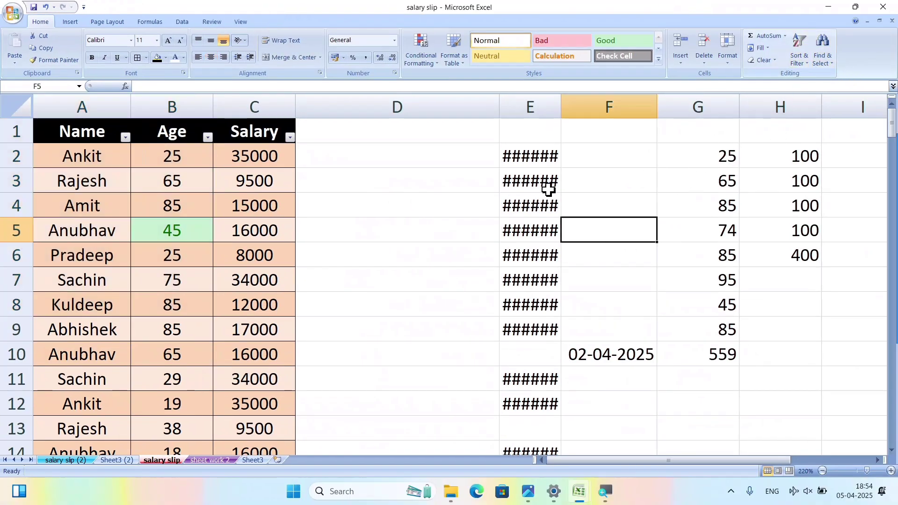
left_click(209, 138)
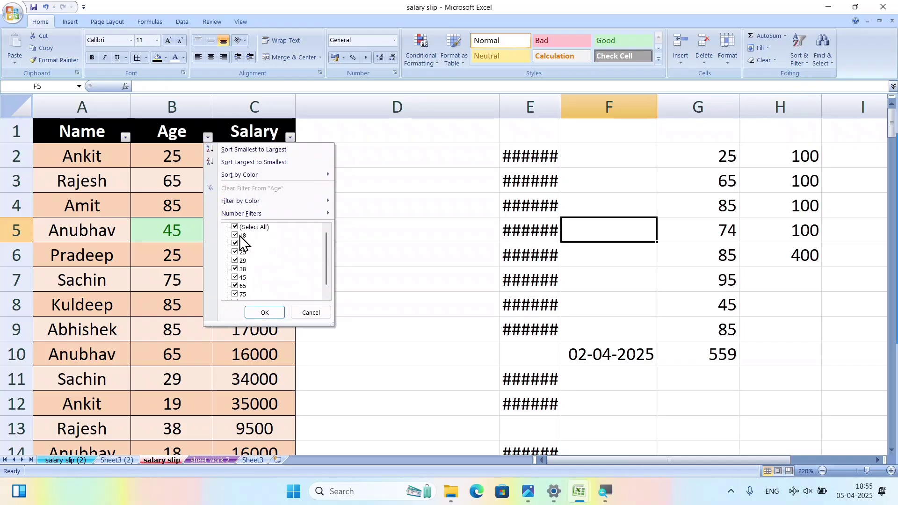
left_click(307, 313)
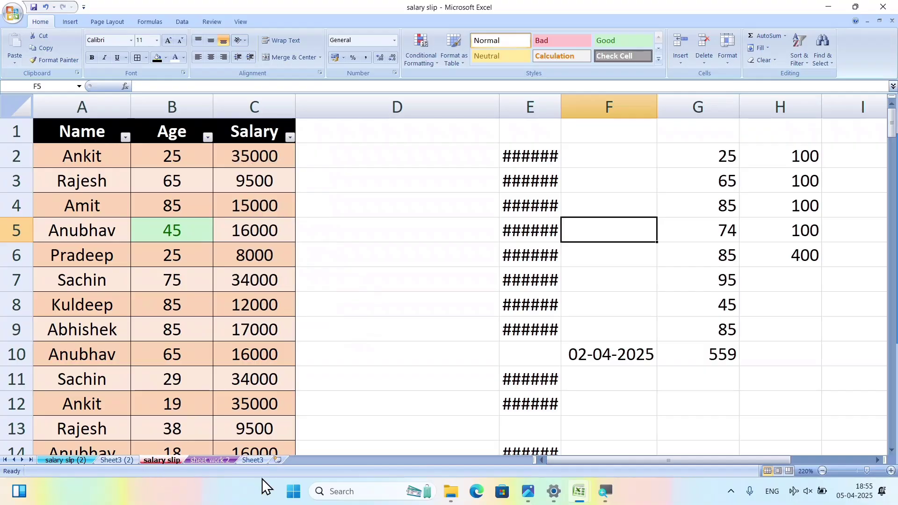
left_click(252, 460)
On a new worksheet, enter the headings 'course' in A1 and 'name' in B1.
left_click(278, 461)
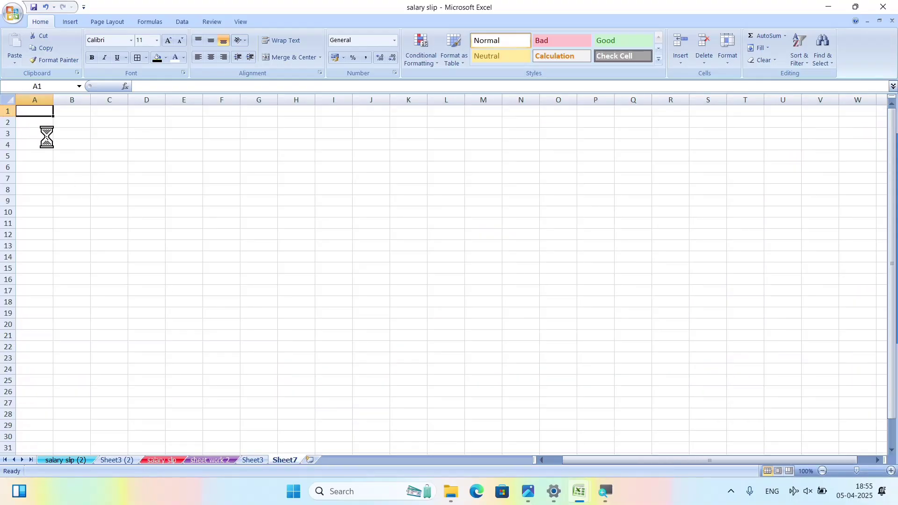
scroll(44, 134, "up", 10, "ctrl")
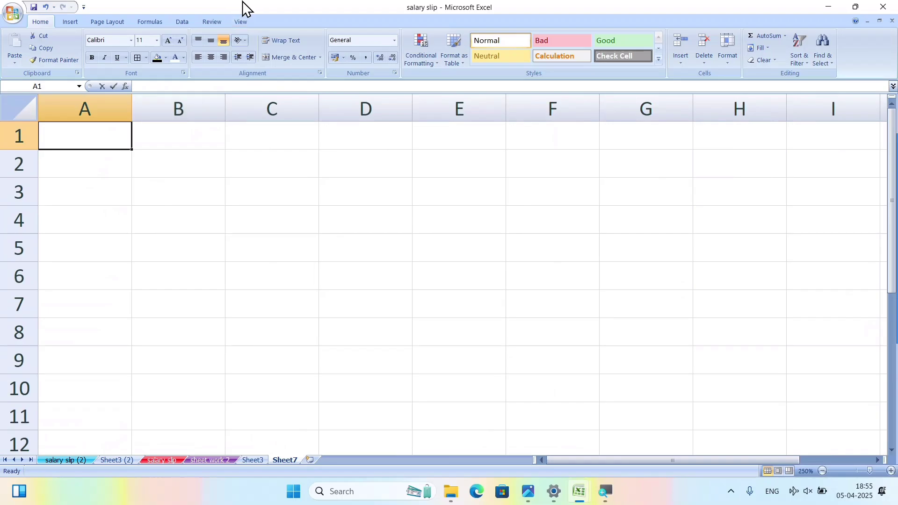
type("courseq")
key("Tab")
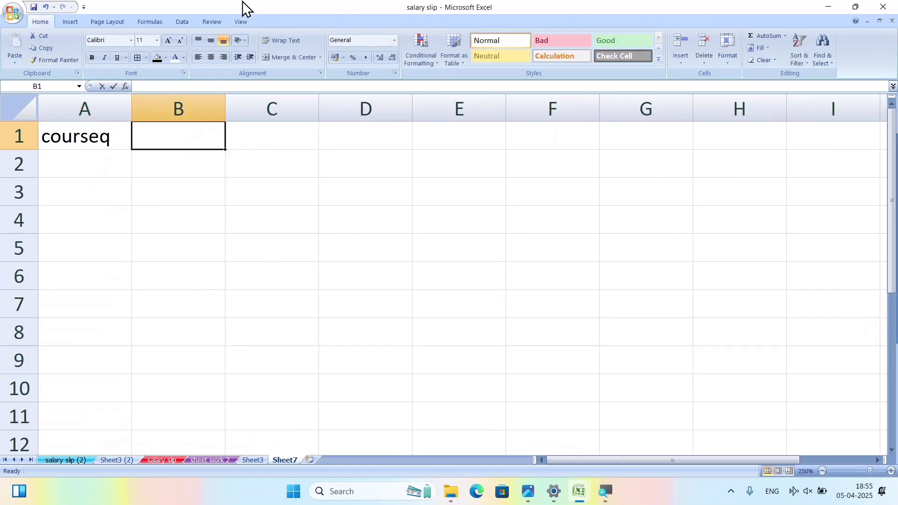
type("name")
key("shift+Tab")
type("course")
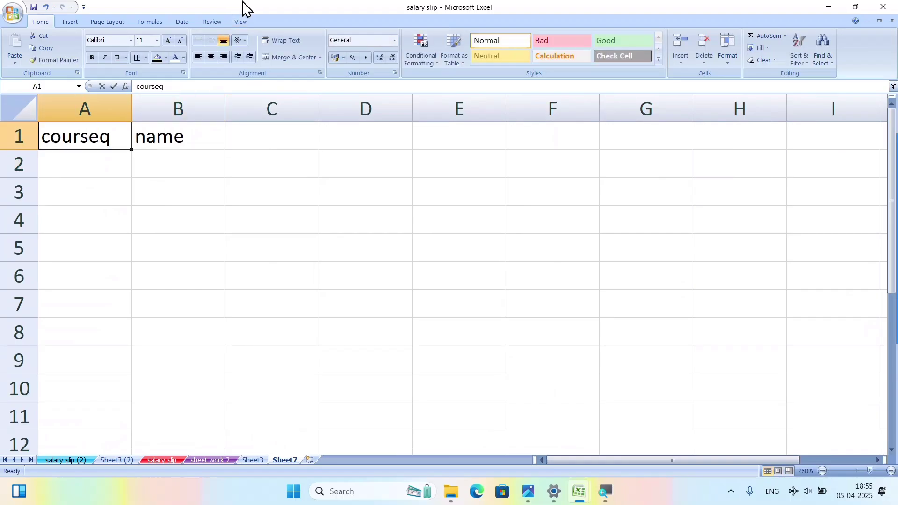
key("Return")
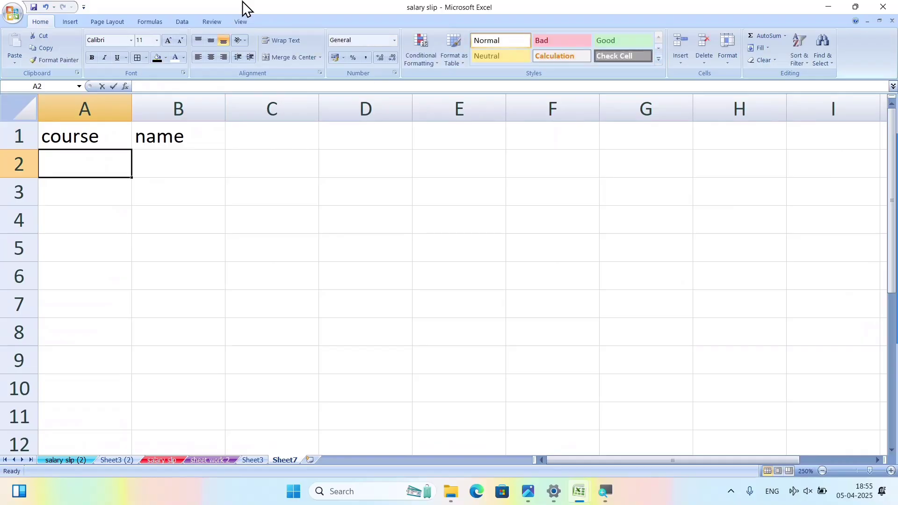
Enter the first course entries tally, adca, tally, adca and ccc down column A.
type("tally")
key("Return")
type("adca")
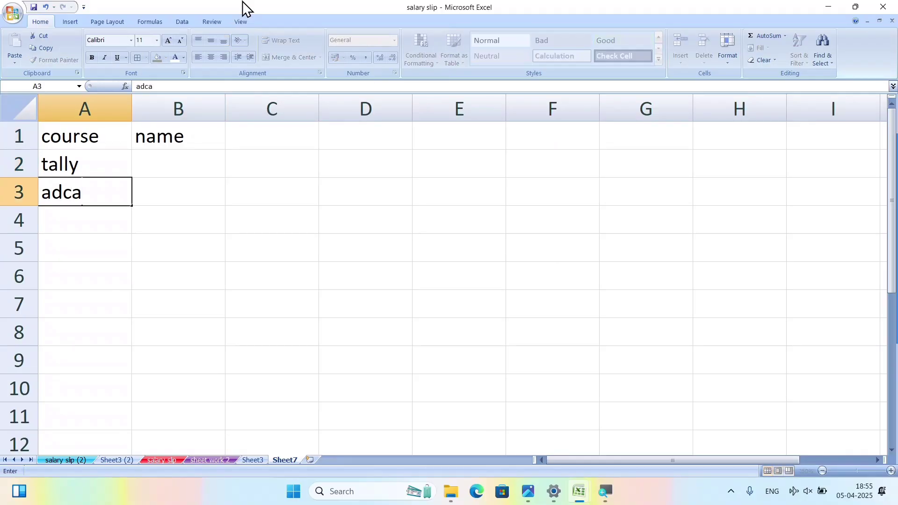
key("Return")
type("tally")
key("Return")
type("adca")
key("Return")
type("adca")
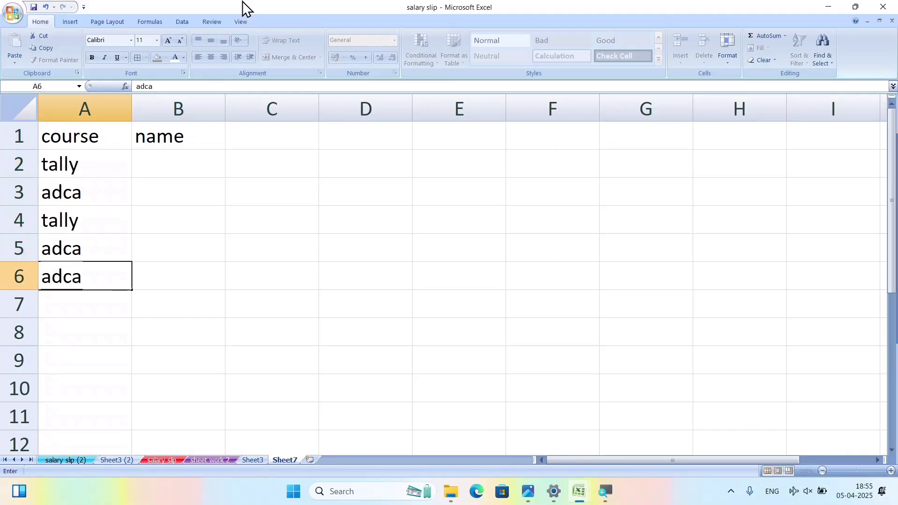
key("Return")
type("adca")
key("Return")
type("course")
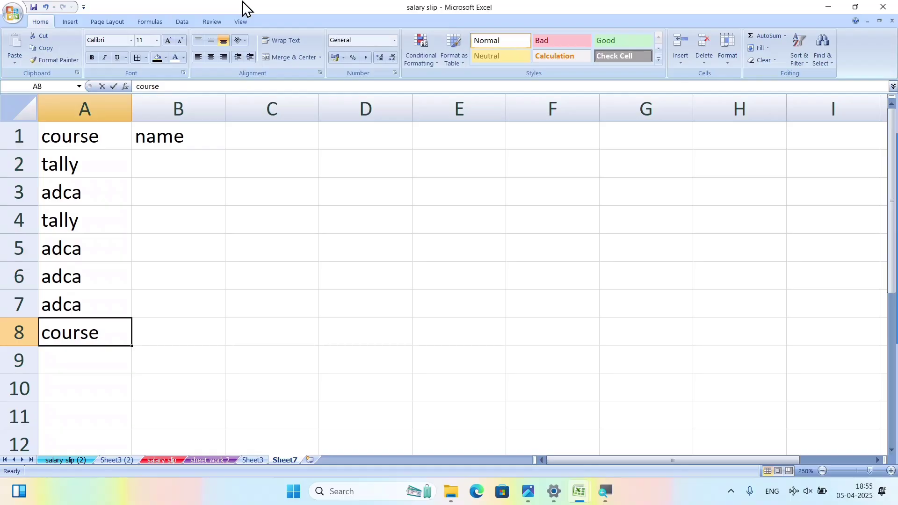
type("ccc")
key("Return")
Finish the course list down to A12 with adca and ccc entries.
type("adca")
key("Return")
type("c")
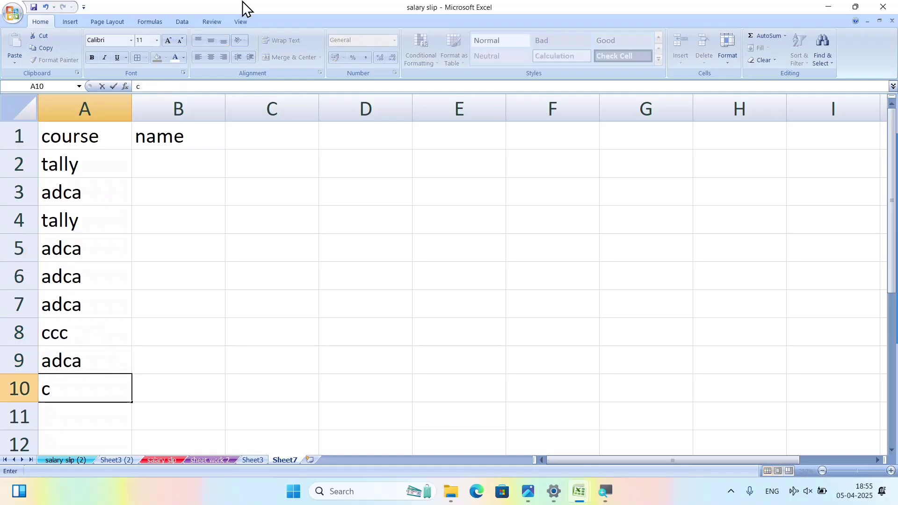
type("cc")
key("Return")
type("c")
key("Return")
type("c")
key("Up")
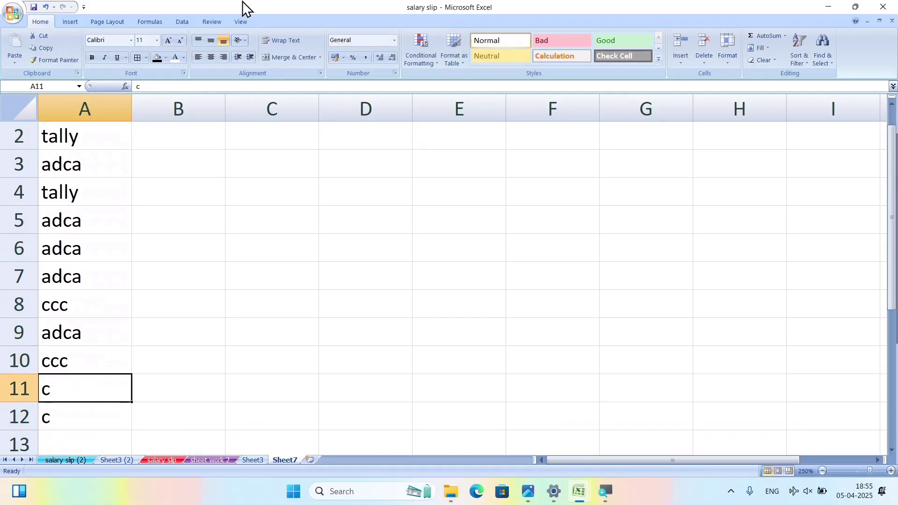
type("ccc")
key("Return")
type("ccc")
key("Up")
key("Up")
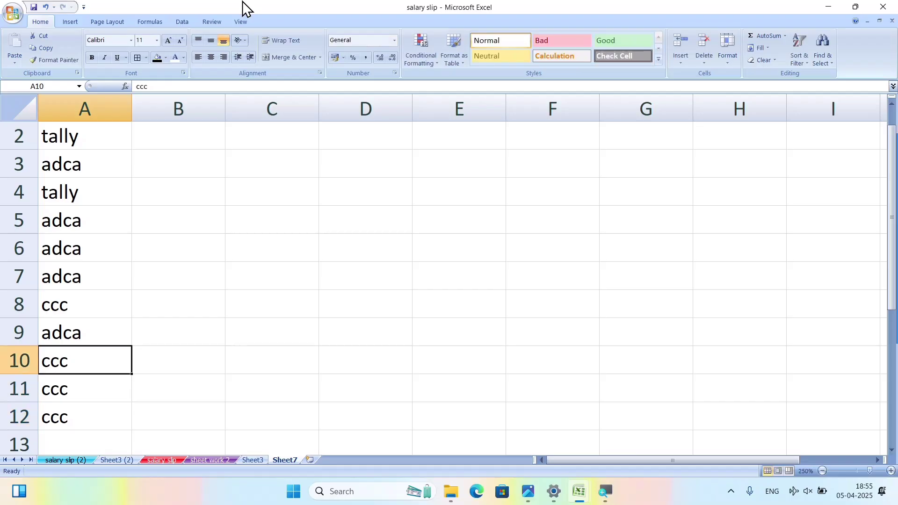
key("Up")
key("Up")
key("Up")
key("Up")
key("Up")
key("Up")
key("Up")
key("Up")
key("Up")
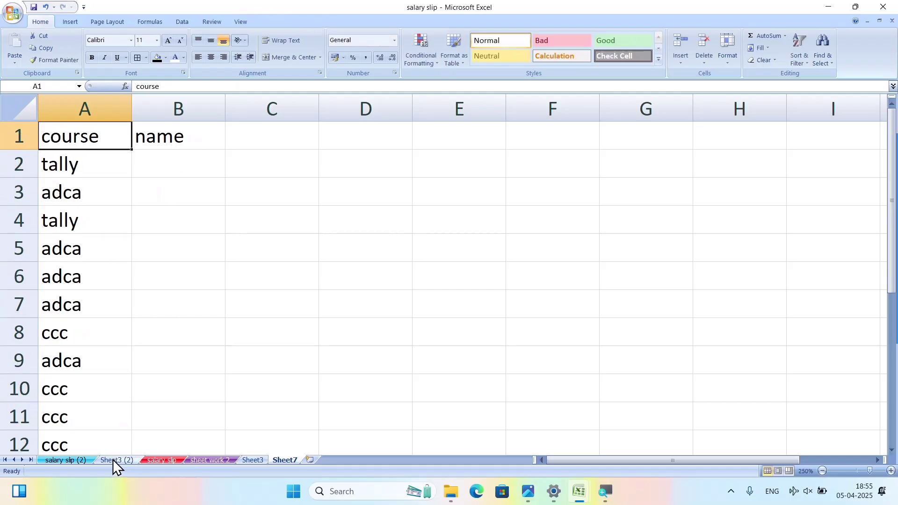
Copy the names from salary slip (2) and paste them into Sheet7 starting at B2.
left_click(70, 461)
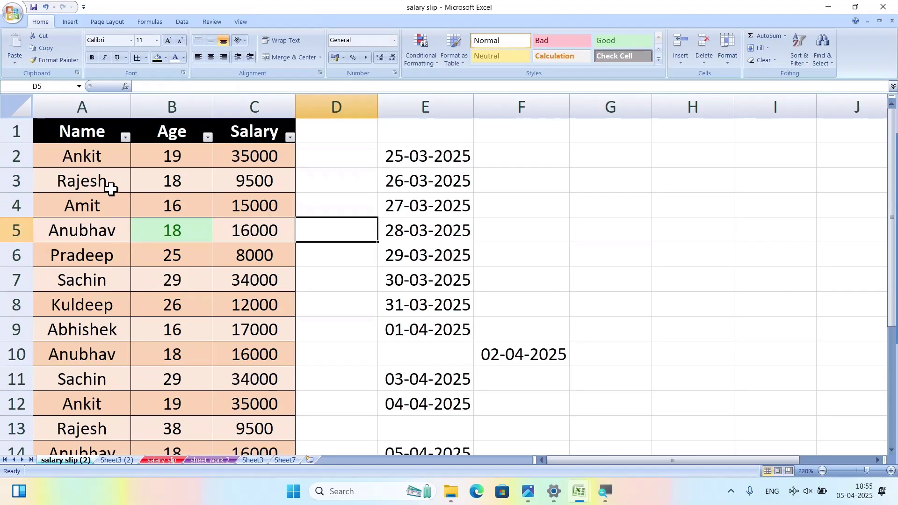
left_click_drag(100, 156, 106, 374)
key("ctrl+c")
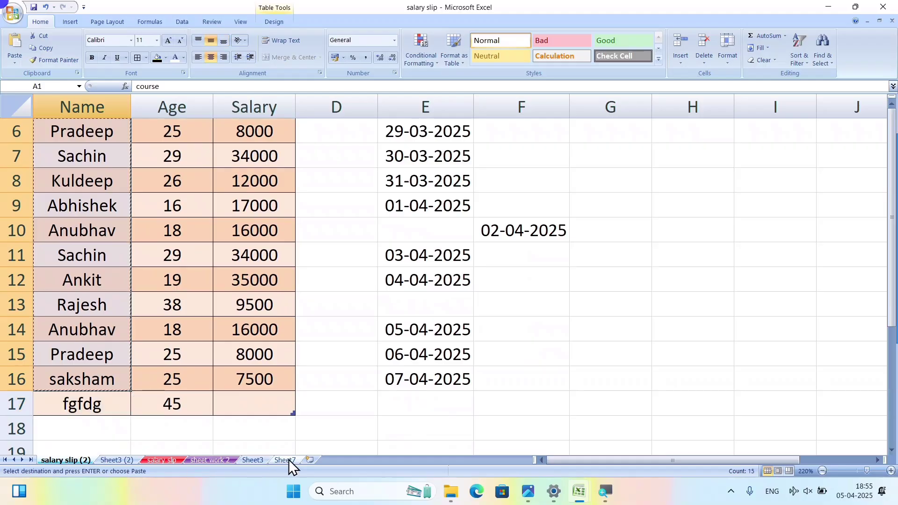
left_click(286, 460)
left_click(163, 168)
key("ctrl+v")
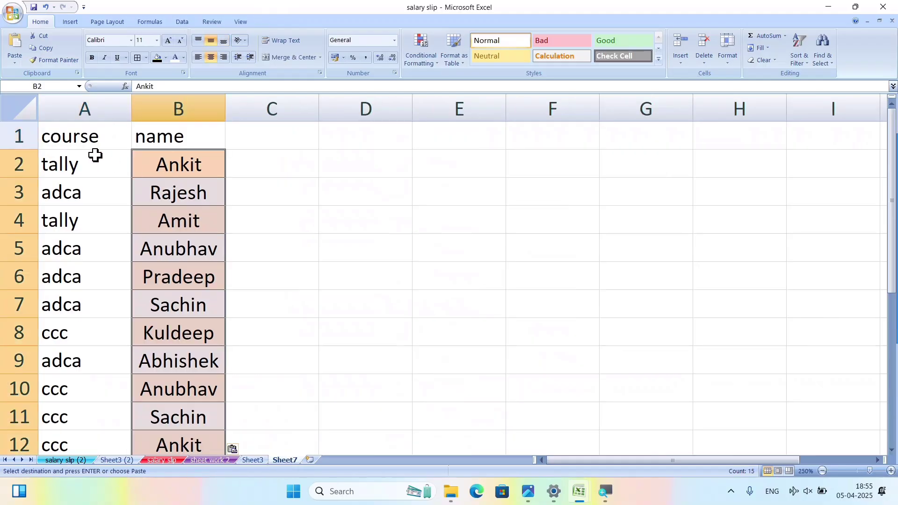
Add courses adca, tally, tally and ccc in A13:A16, then select the whole list.
left_click_drag(105, 143, 196, 402)
left_click(96, 297)
type("adca")
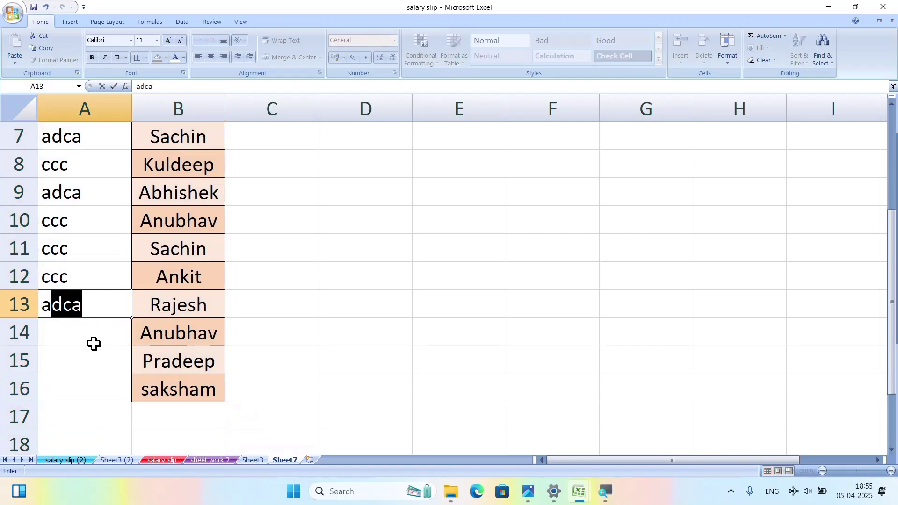
key("Return")
type("tally")
key("Return")
type("ta")
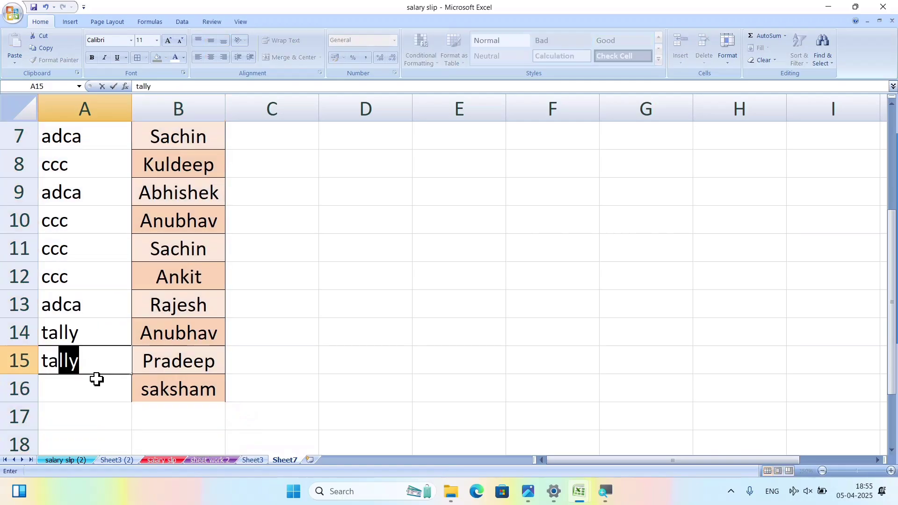
key("Return")
type("ccc")
left_click(278, 380)
scroll(215, 325, "up", 2)
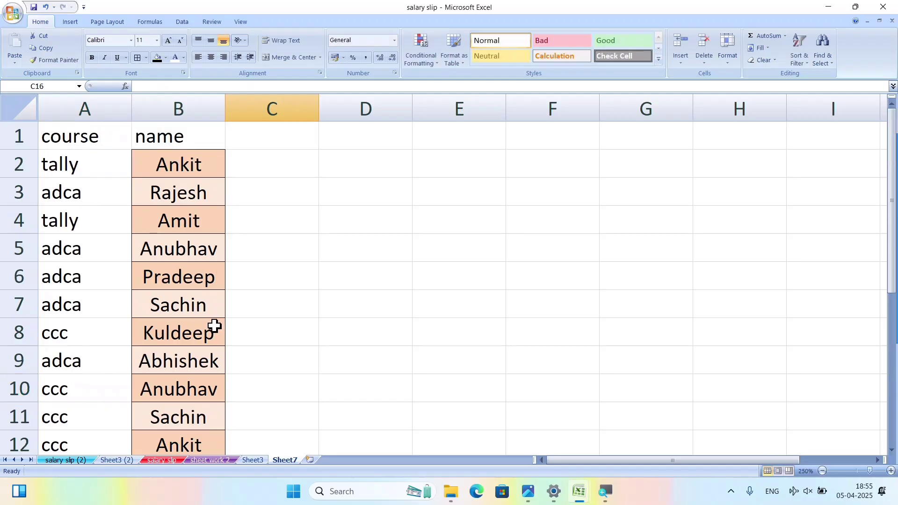
left_click_drag(91, 140, 192, 461)
Fill the selected course and name list with yellow.
scroll(160, 247, "up", 2)
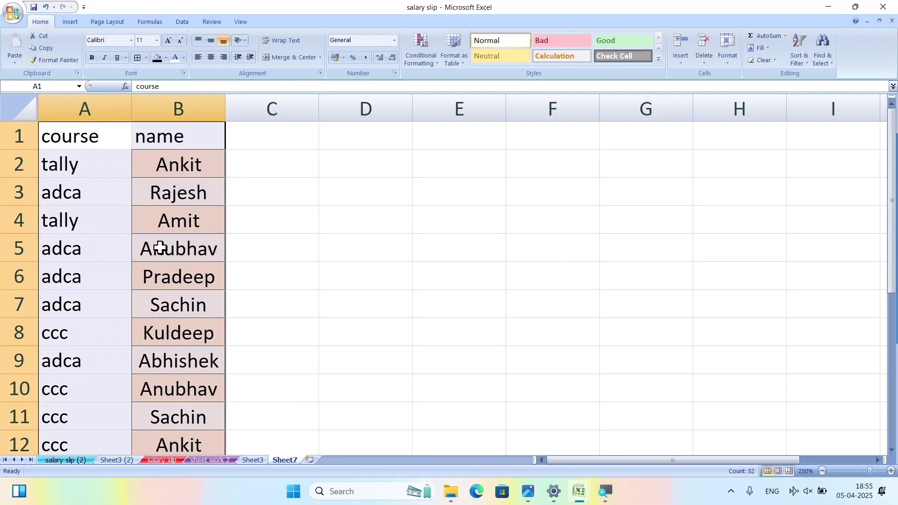
left_click(165, 58)
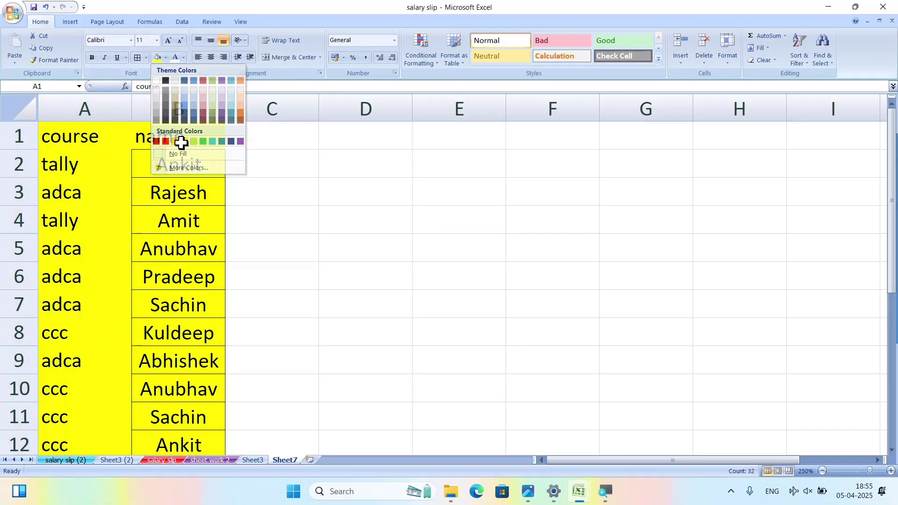
left_click(183, 142)
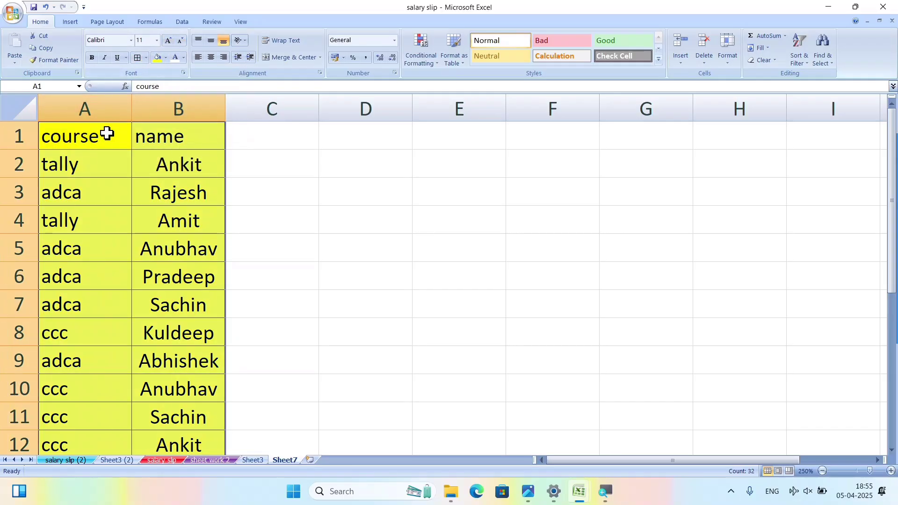
Make the course and name header row bold and centred.
left_click_drag(107, 134, 132, 136)
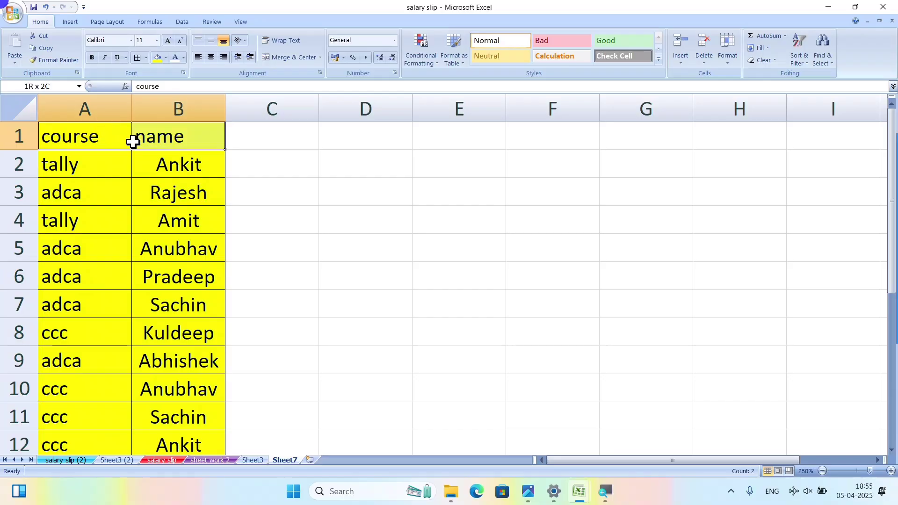
left_click(92, 57)
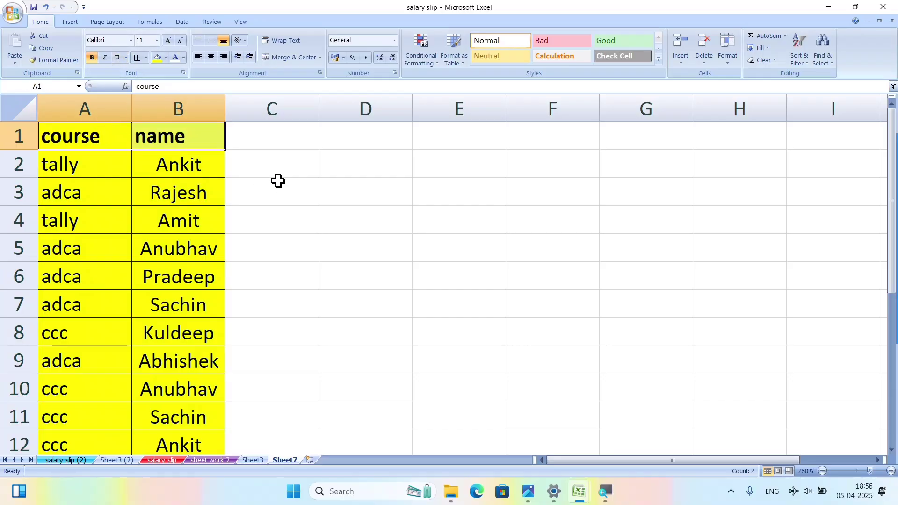
left_click(211, 57)
left_click(300, 238)
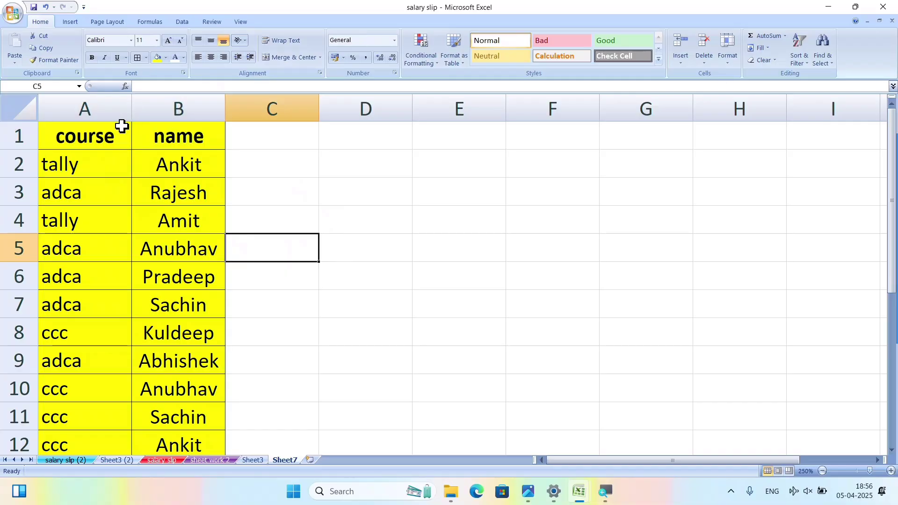
left_click(118, 134)
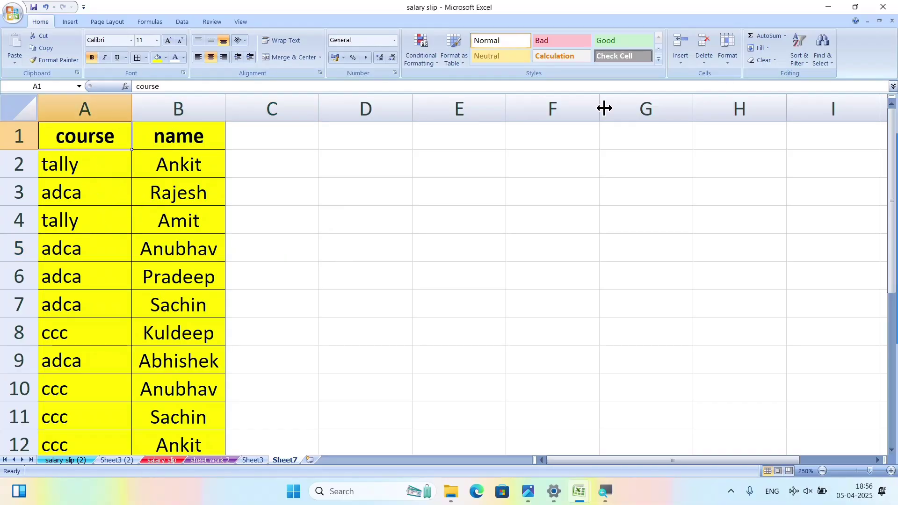
left_click(793, 55)
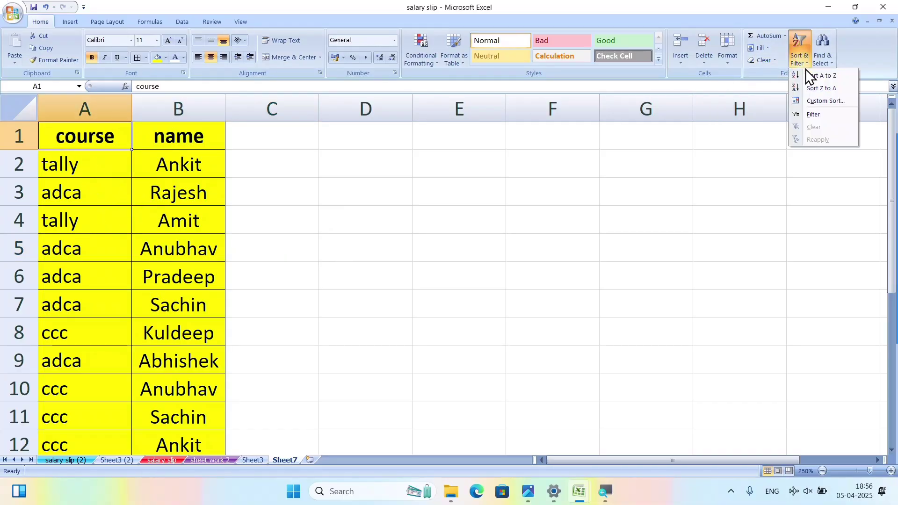
Turn on filtering and filter the course column to show only adca rows.
left_click(809, 113)
left_click(127, 143)
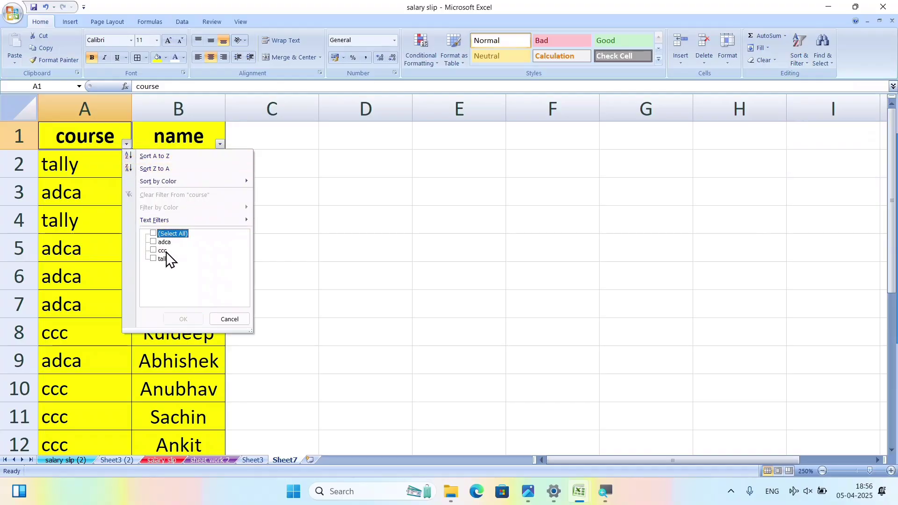
left_click(156, 243)
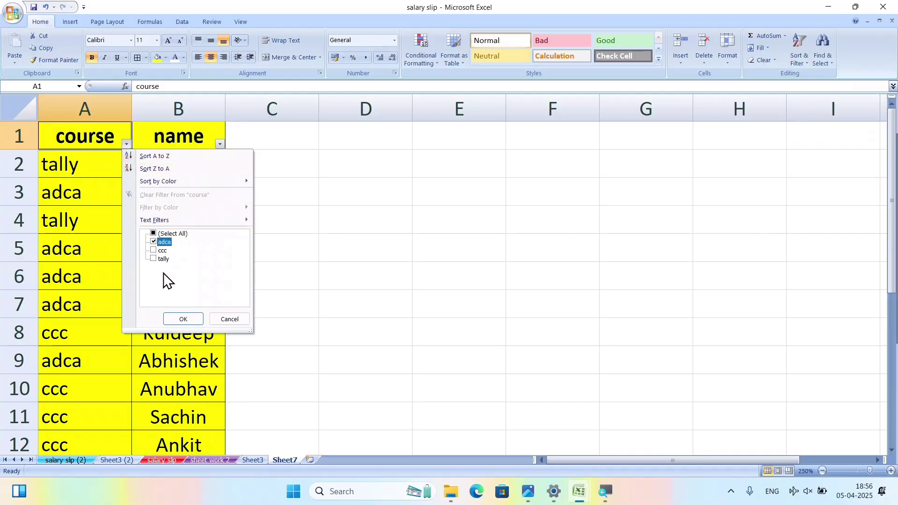
left_click(182, 319)
left_click(107, 176)
left_click_drag(108, 180, 212, 306)
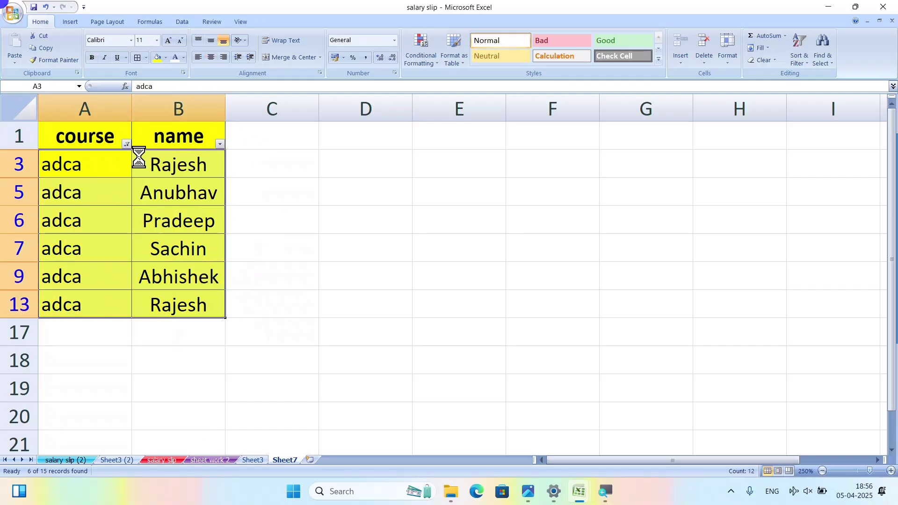
Change the course filter to ccc, then to tally only.
left_click(127, 144)
left_click(159, 242)
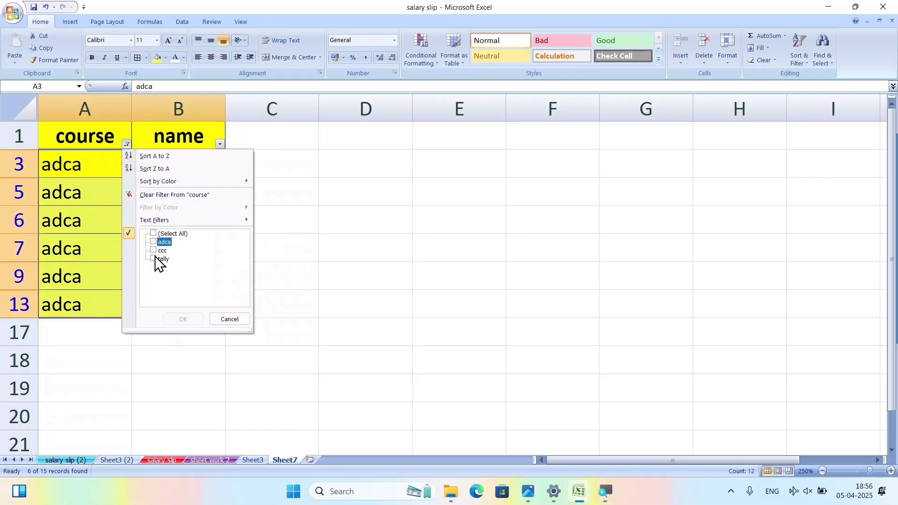
left_click(154, 250)
left_click(187, 321)
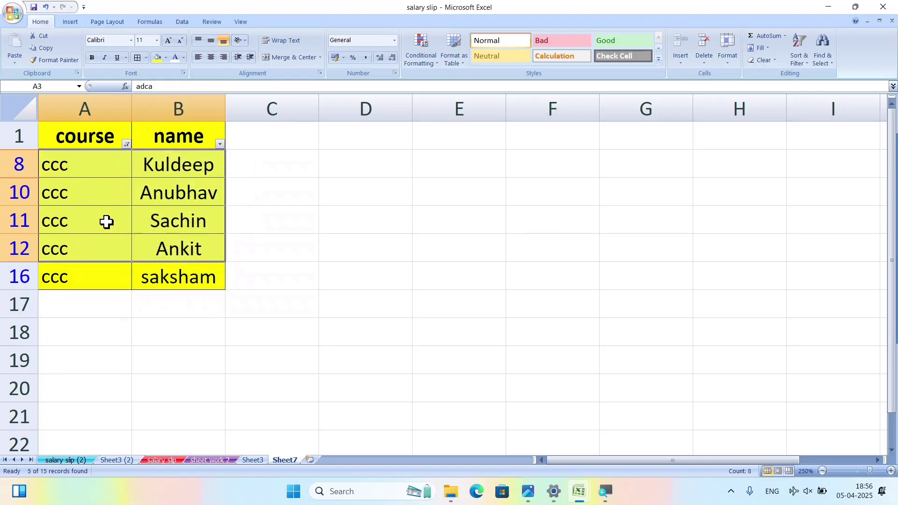
left_click(126, 144)
left_click(153, 259)
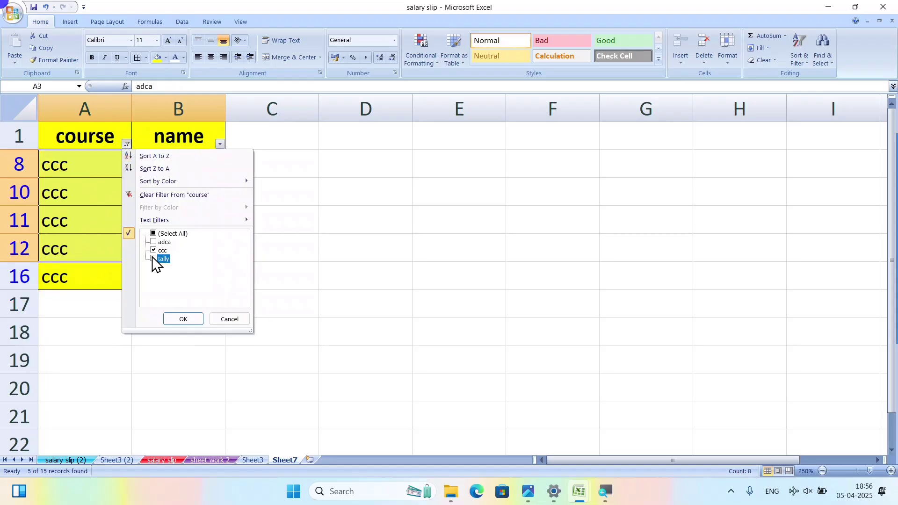
left_click(178, 320)
left_click(247, 233)
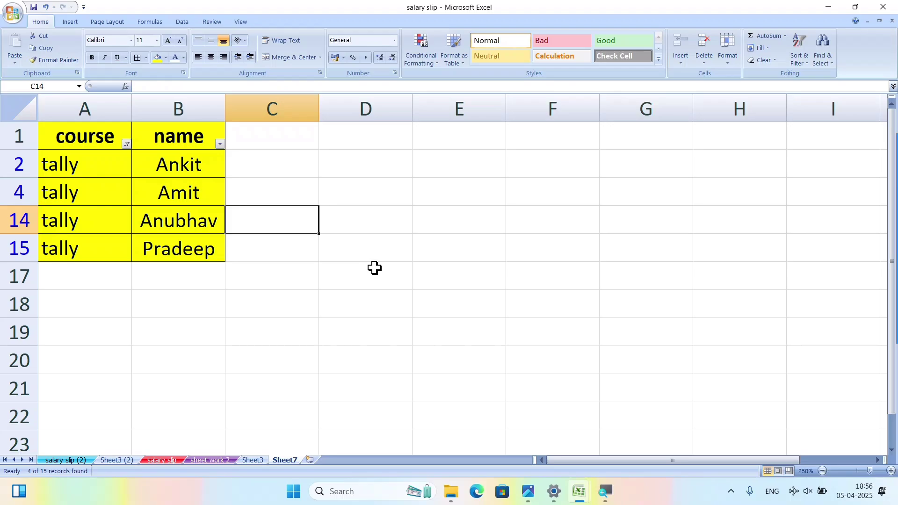
Enter 8, 5, 4 and 6 down column E starting at E2.
left_click(365, 193)
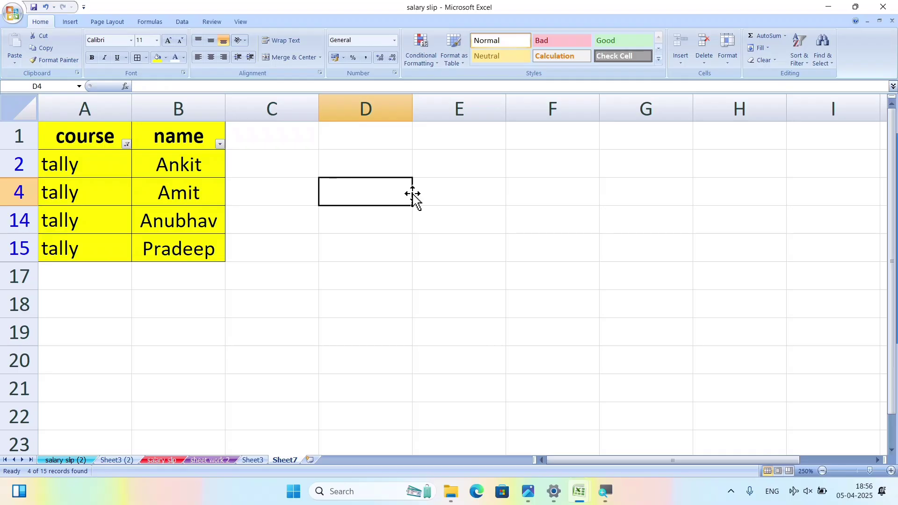
left_click(430, 159)
type("8")
key("Return")
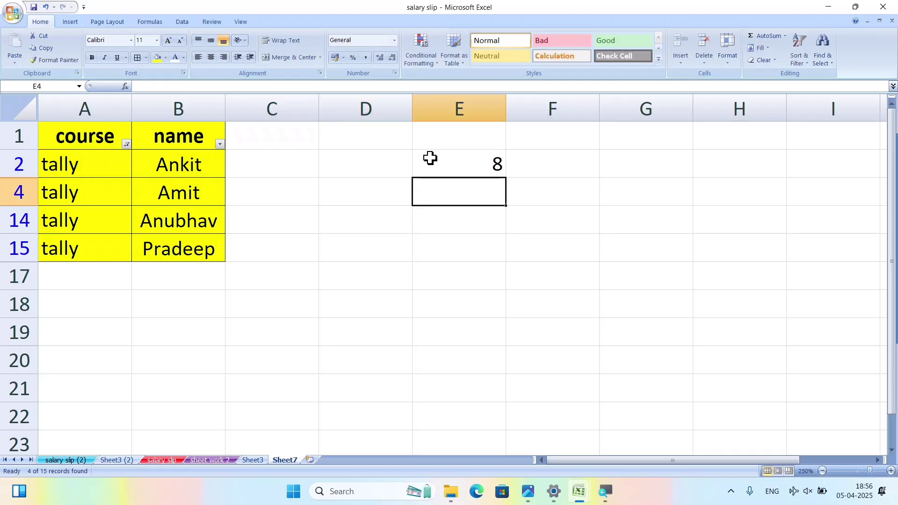
type("5")
key("Return")
type("4")
key("Return")
type("6")
key("Return")
type("8")
key("Return")
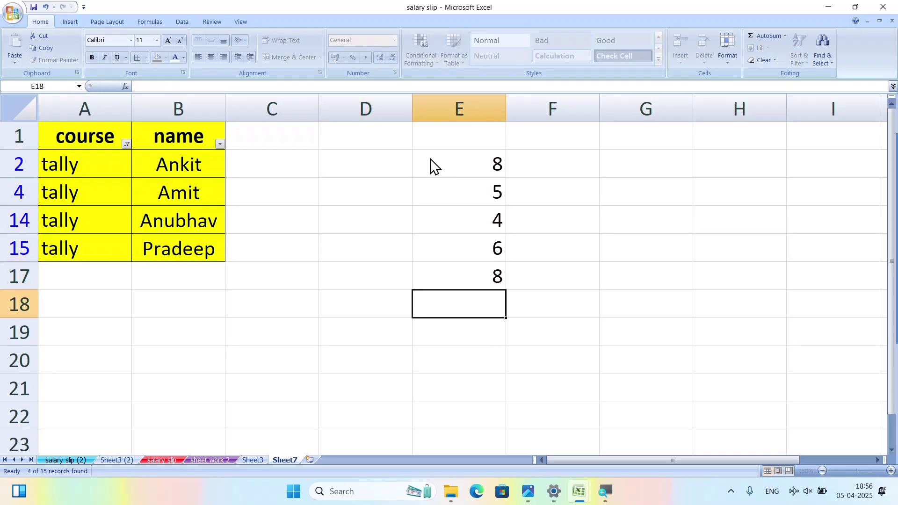
Continue with 9 in E17, then 7, 3, 2 and 1, and select the column E numbers.
key("Up")
key("Down")
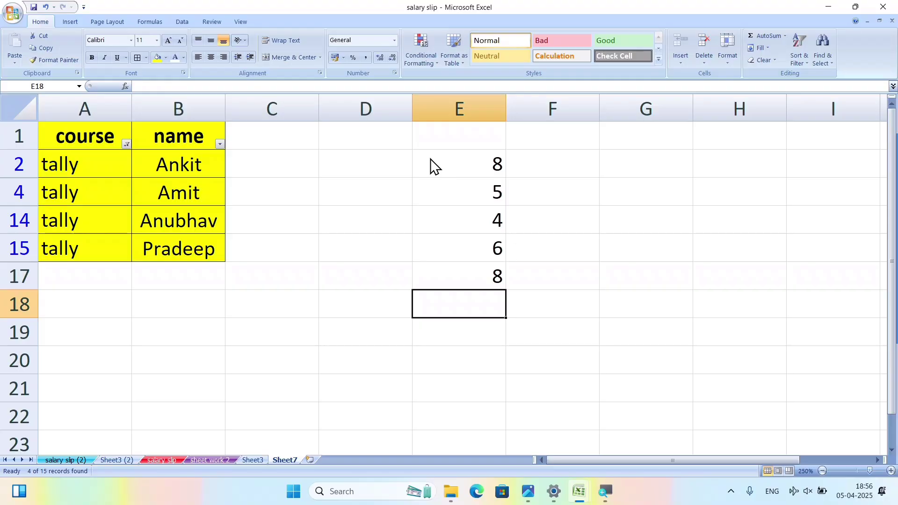
key("Up")
type("9")
key("Return")
type("7")
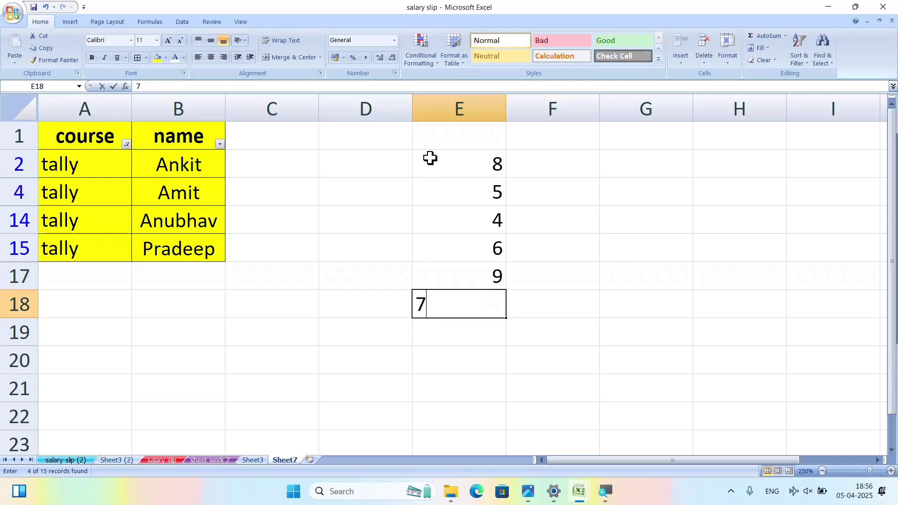
key("Return")
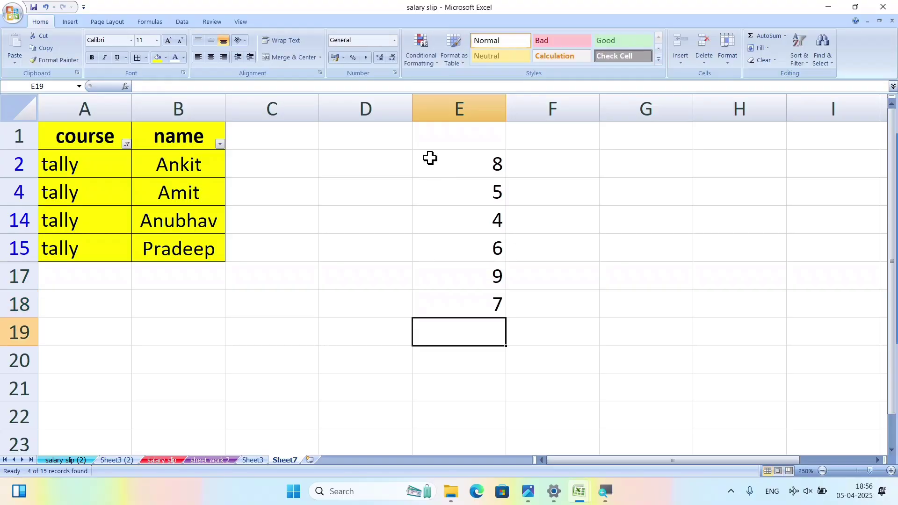
type("3")
key("Return")
type("2")
key("Return")
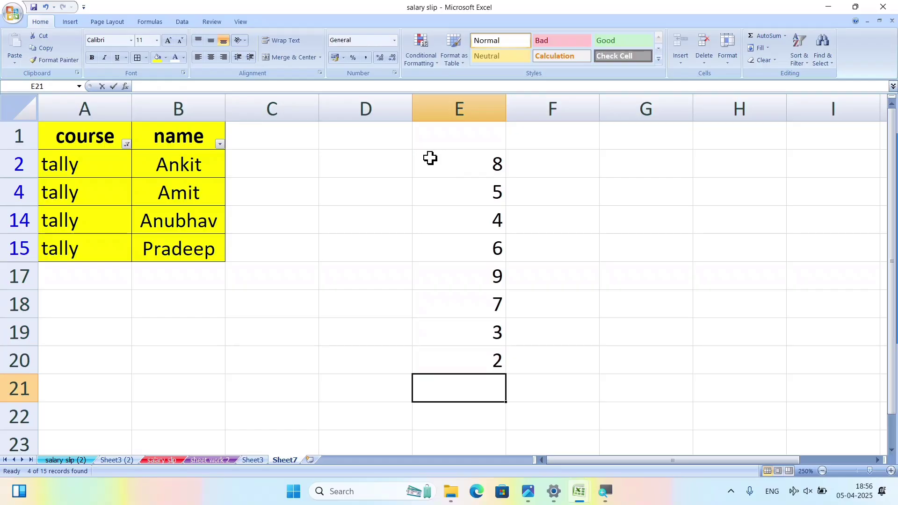
type("1")
key("Return")
left_click_drag(429, 157, 499, 409)
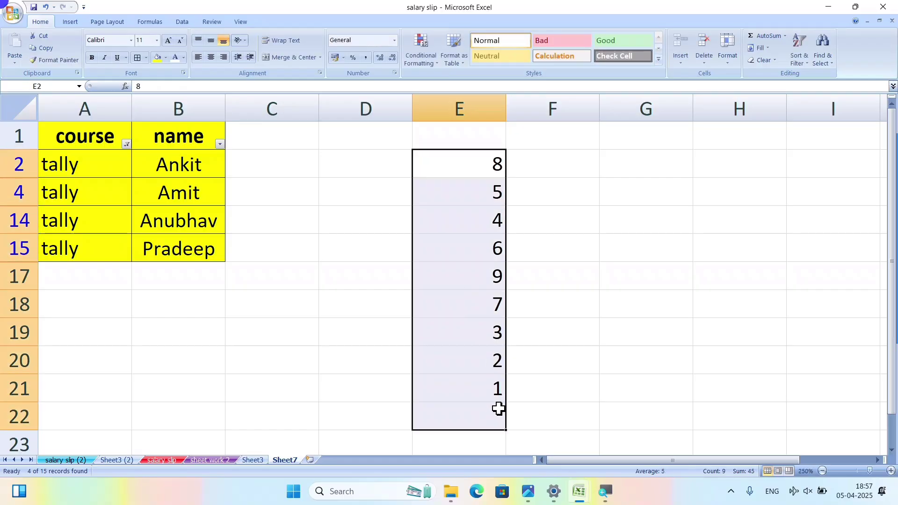
Sort the column E numbers ascending, then descending so they run from 9 down to 1.
left_click(797, 57)
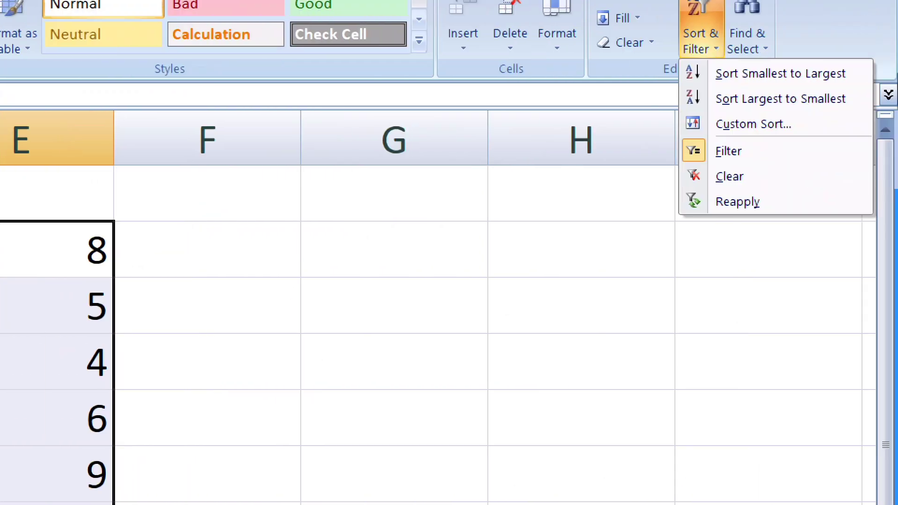
left_click(752, 77)
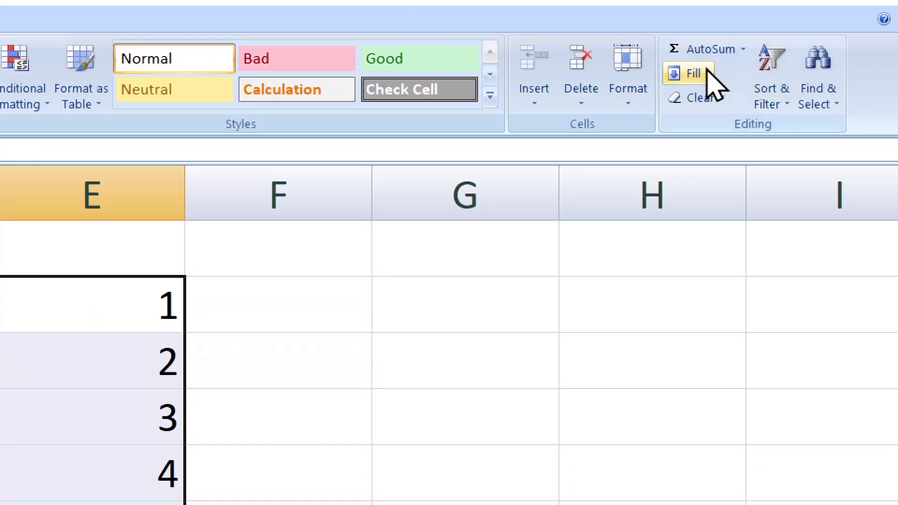
left_click(775, 109)
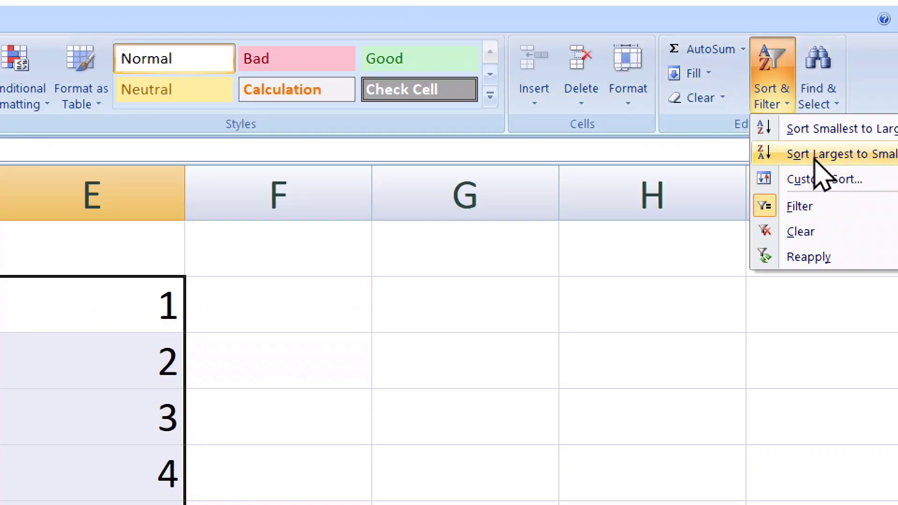
left_click(830, 159)
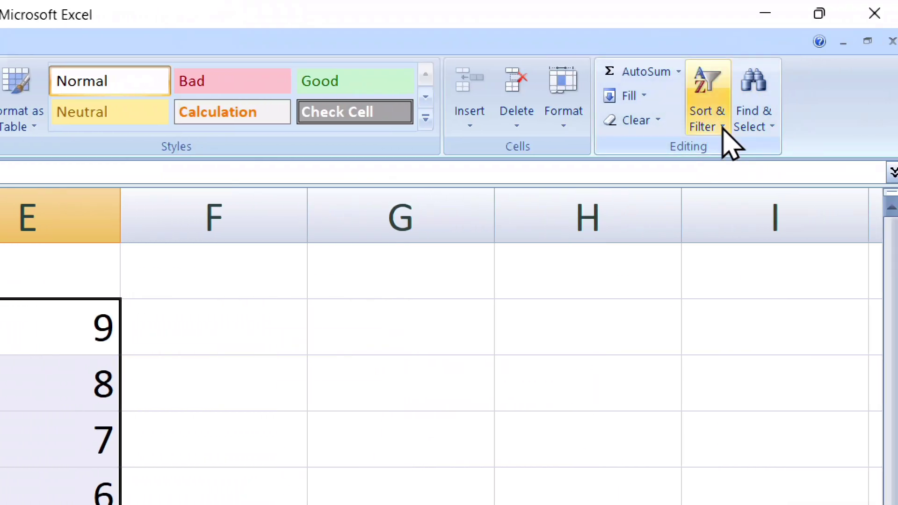
left_click(722, 128)
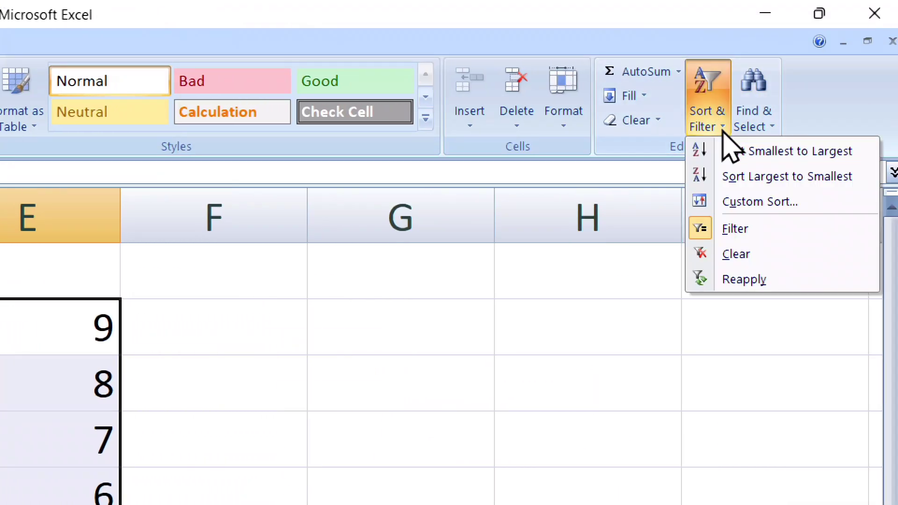
left_click(744, 206)
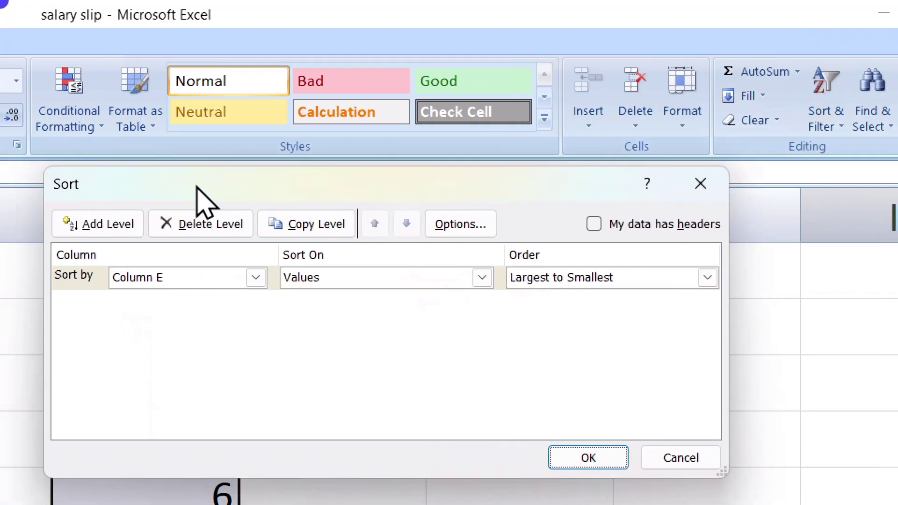
left_click_drag(197, 187, 272, 123)
left_click(331, 213)
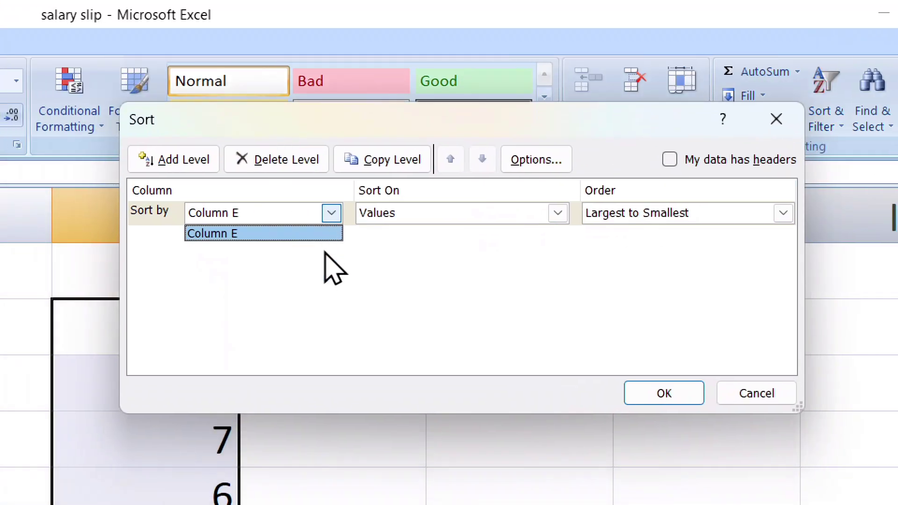
left_click(433, 213)
left_click(437, 215)
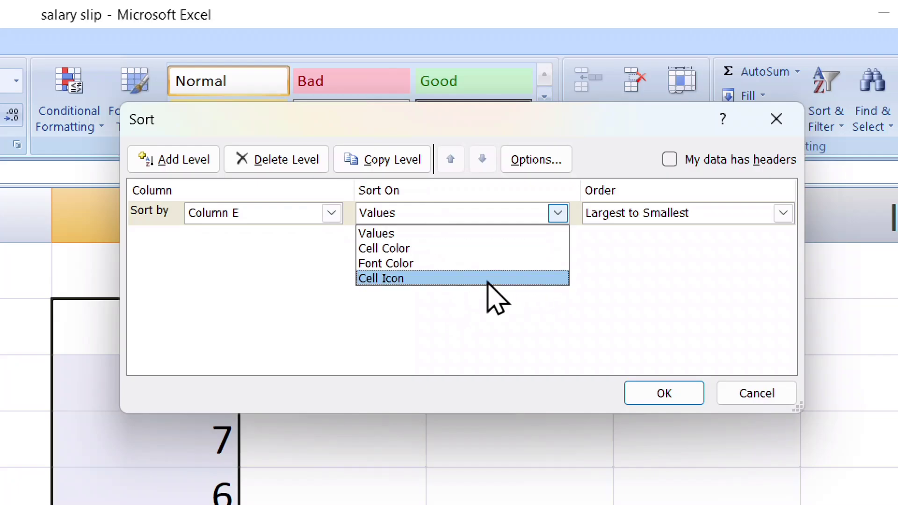
left_click(701, 226)
left_click(747, 405)
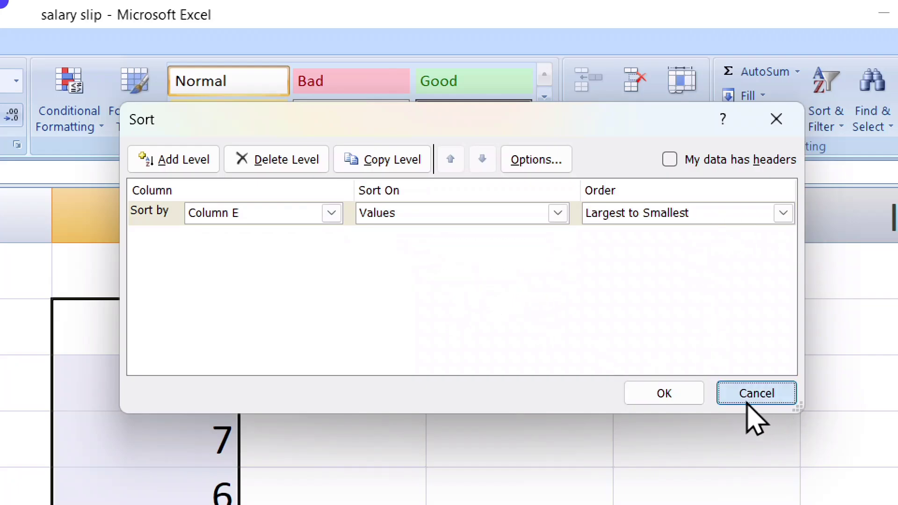
left_click(846, 130)
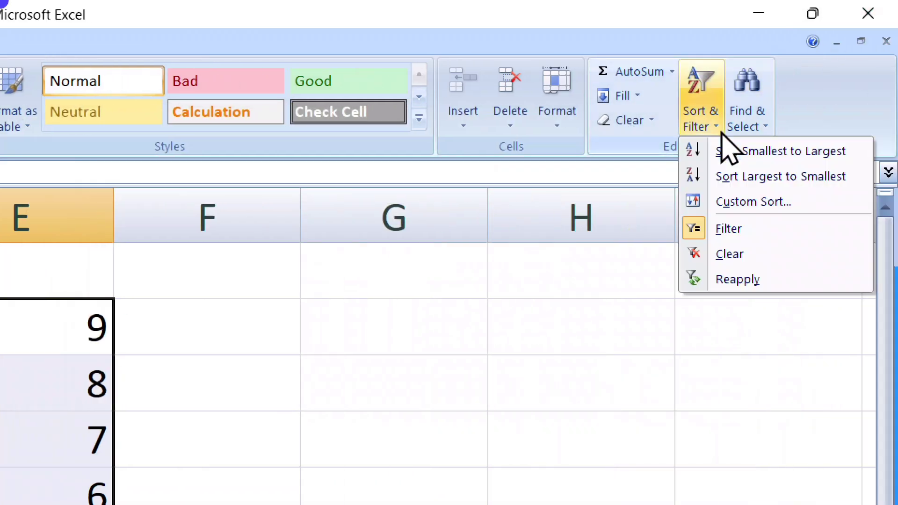
left_click(706, 281)
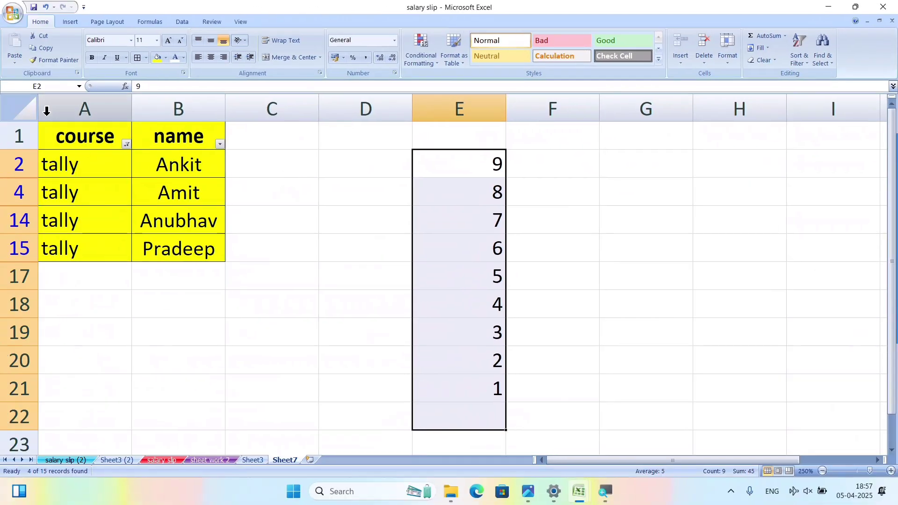
Clear the filter on the course and name headers, then select the names in B2:B16.
left_click_drag(93, 133, 189, 135)
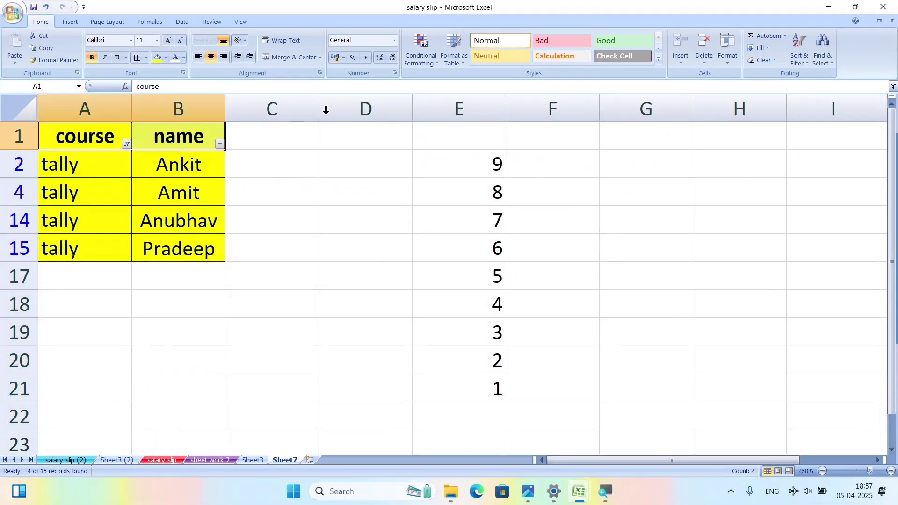
left_click(796, 63)
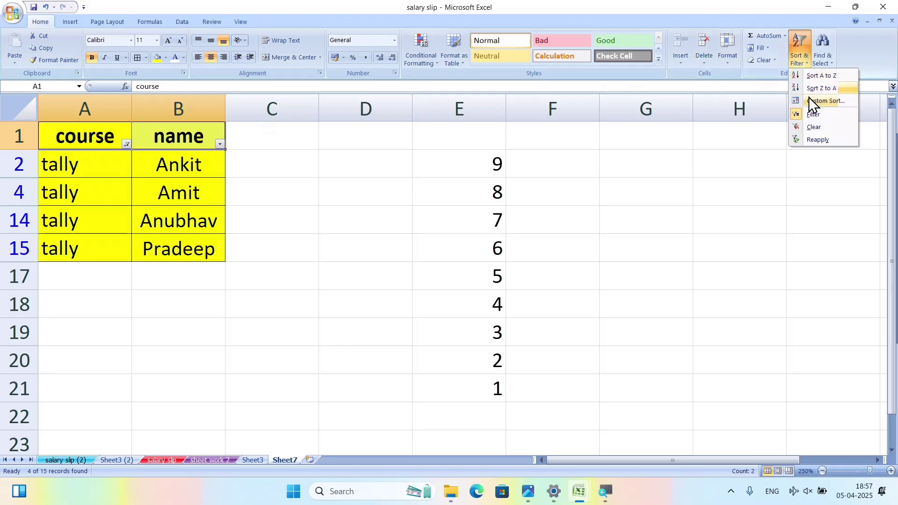
left_click(821, 129)
left_click(797, 60)
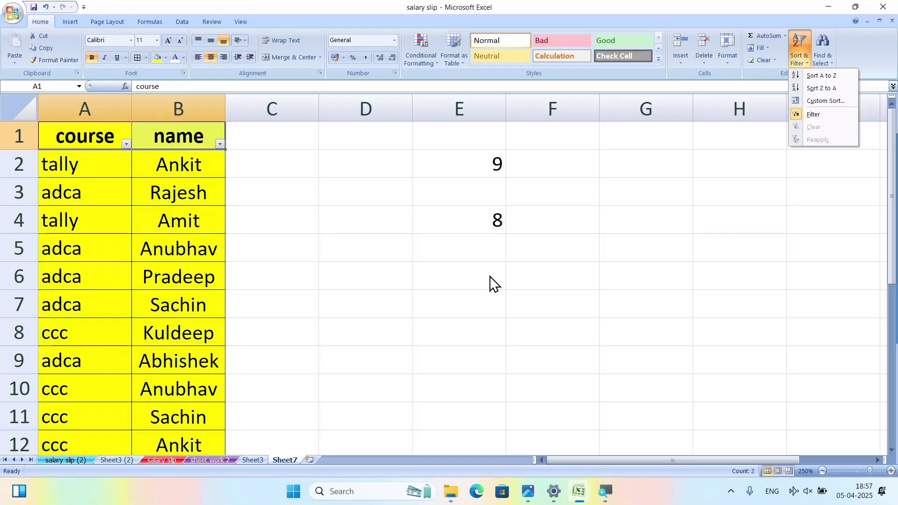
left_click(368, 265)
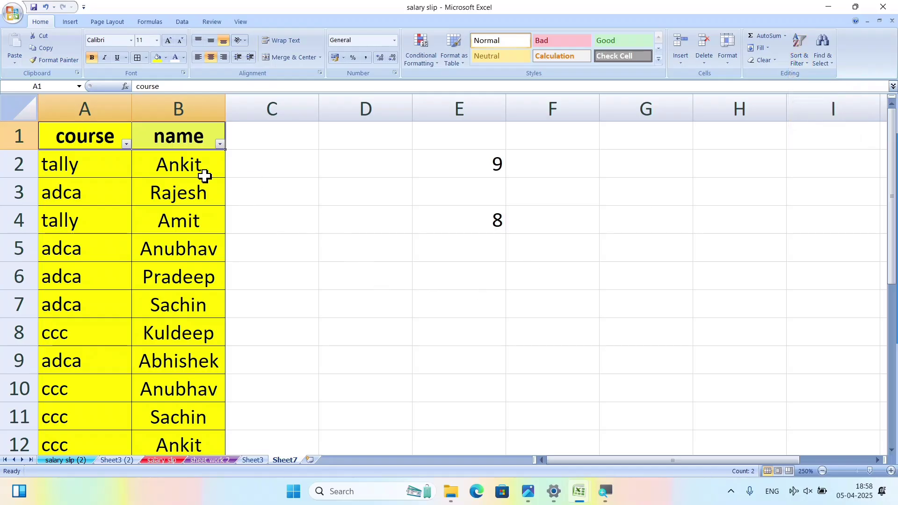
left_click_drag(205, 176, 191, 372)
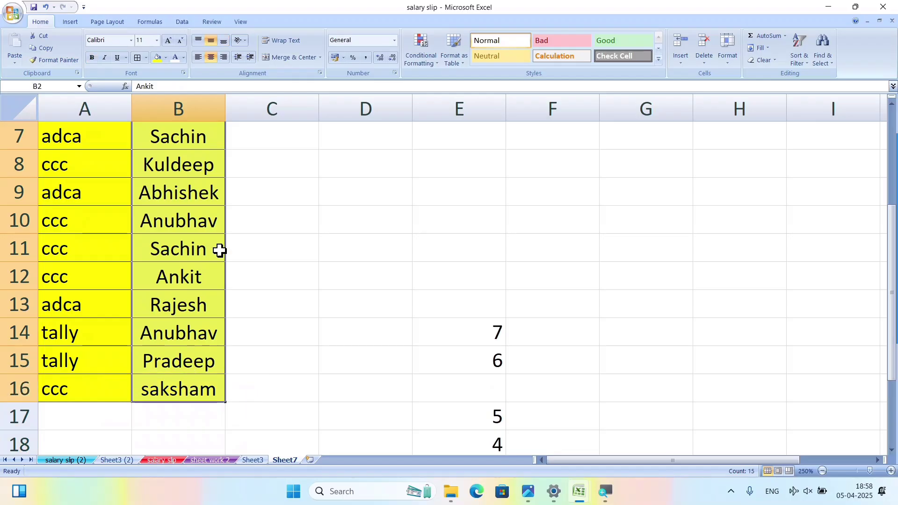
scroll(233, 196, "up", 2)
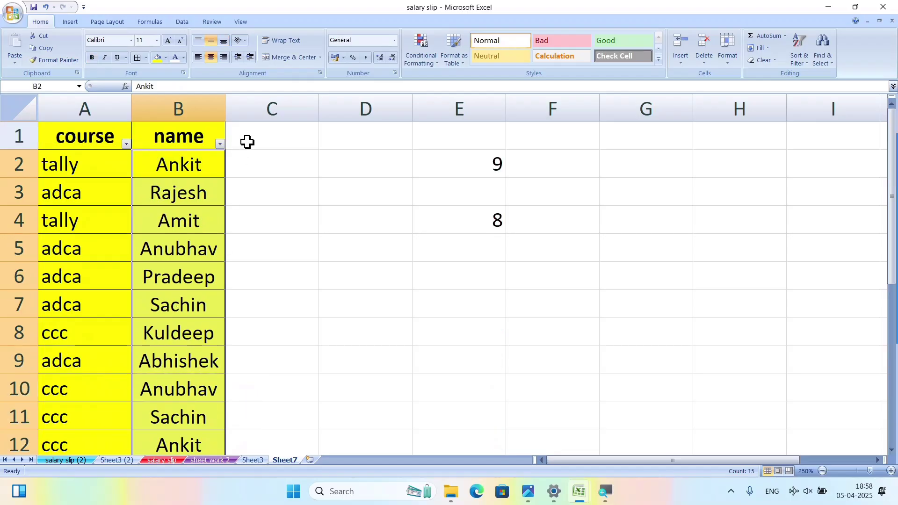
Sort only the selected names A to Z, continuing with the current selection.
left_click(804, 57)
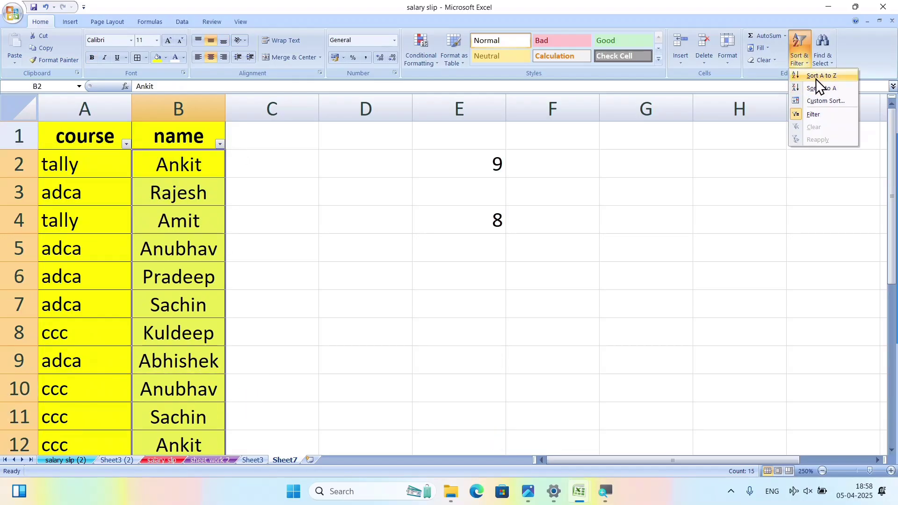
left_click(825, 75)
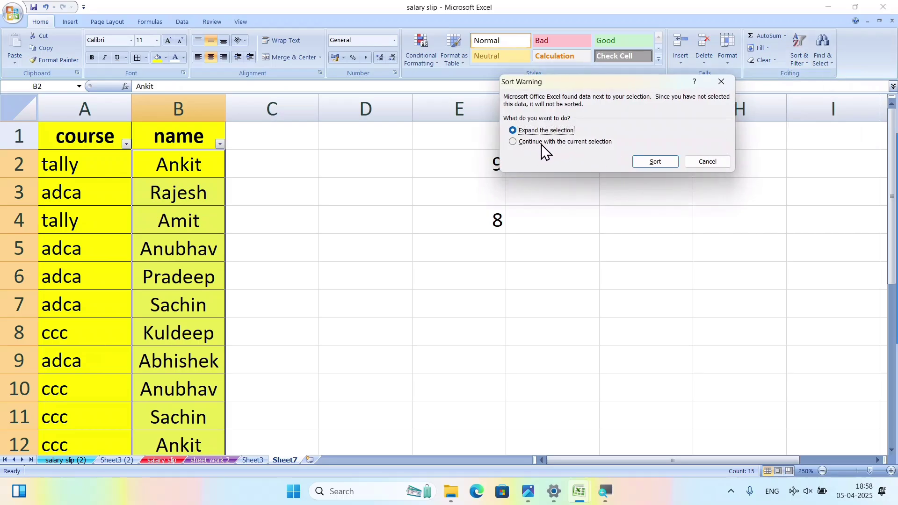
left_click(571, 143)
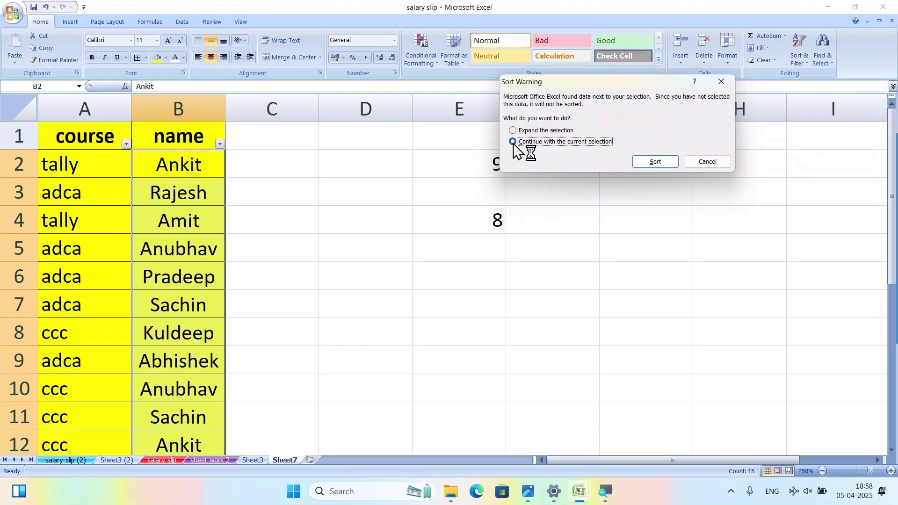
left_click(644, 162)
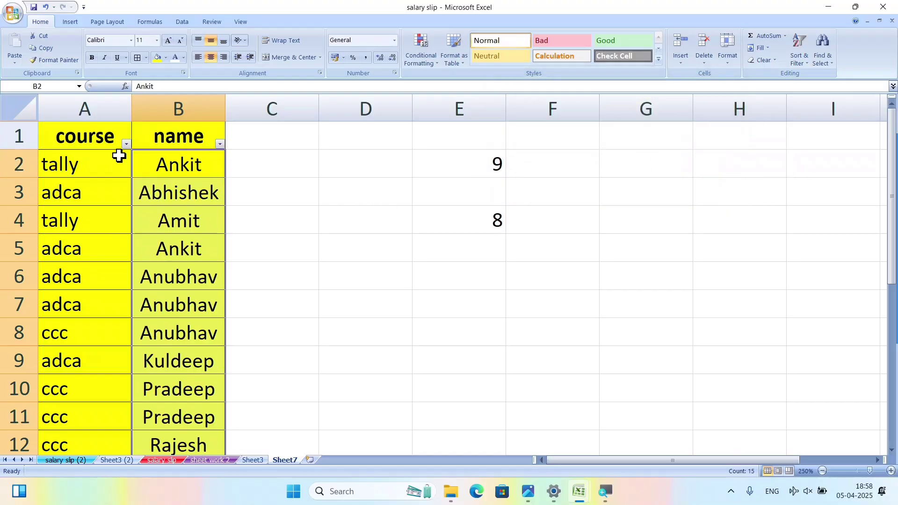
scroll(200, 344, "down", 3)
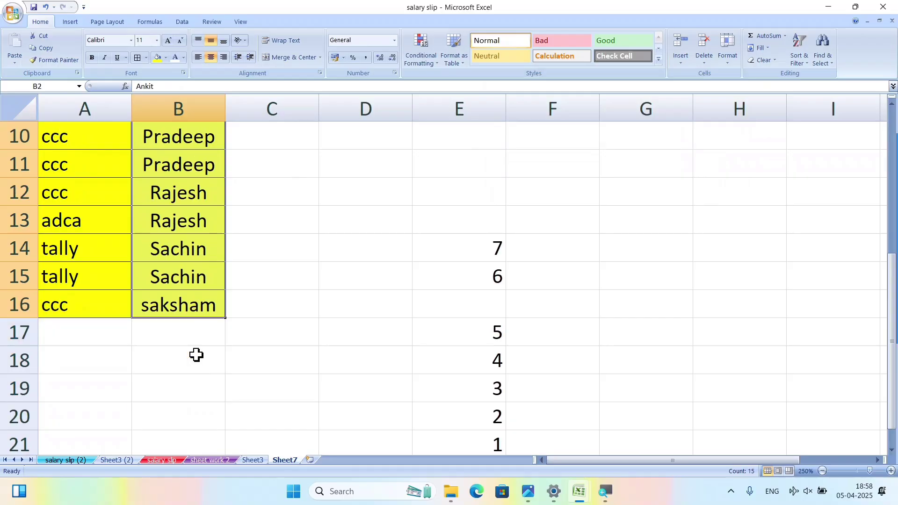
scroll(192, 316, "up", 3)
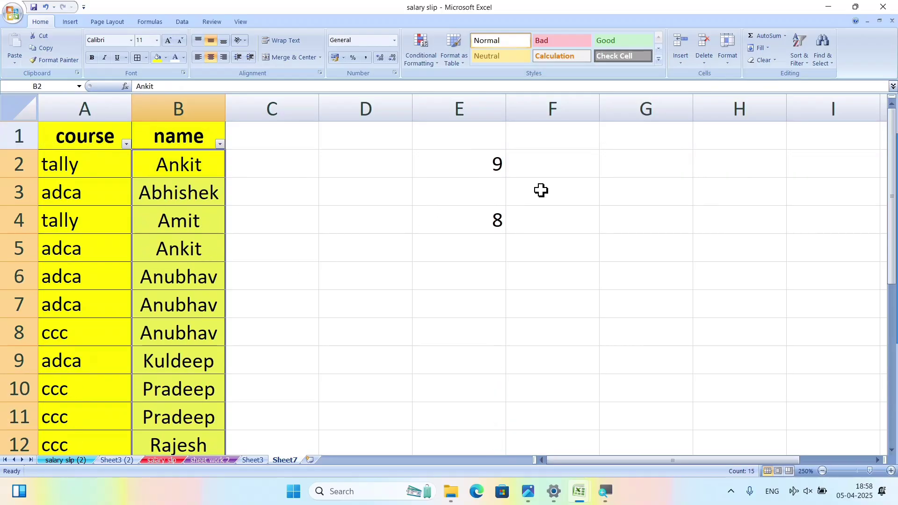
left_click(800, 66)
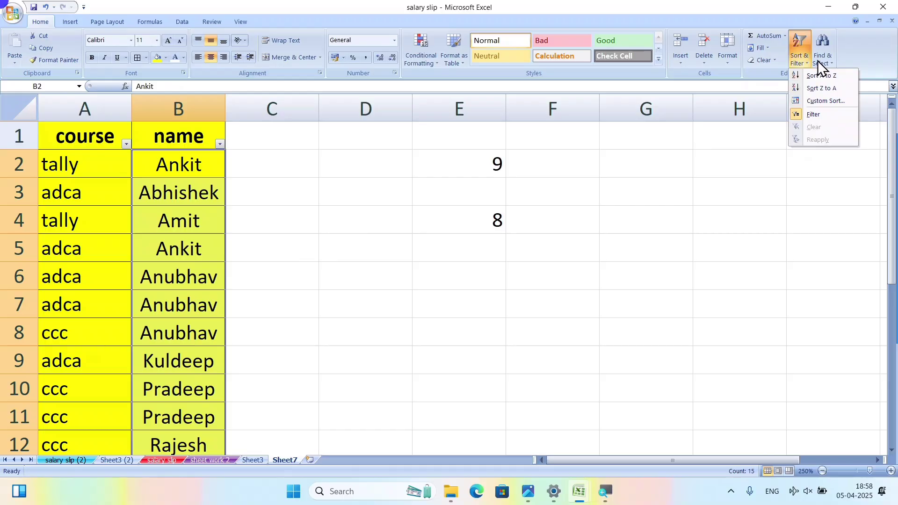
left_click(818, 60)
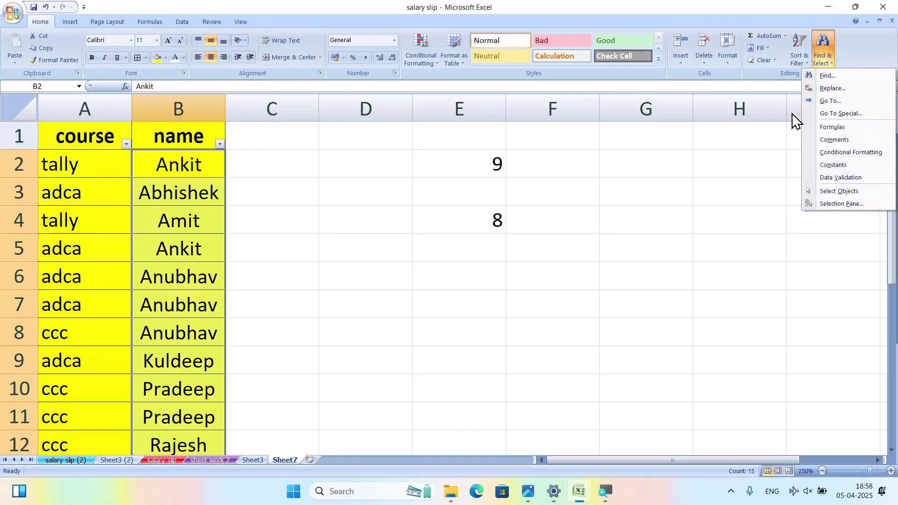
left_click(839, 101)
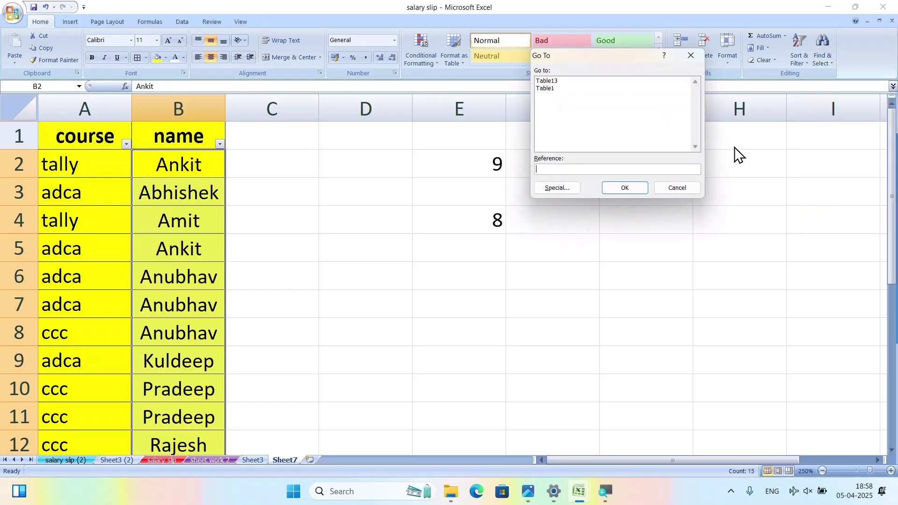
left_click(677, 188)
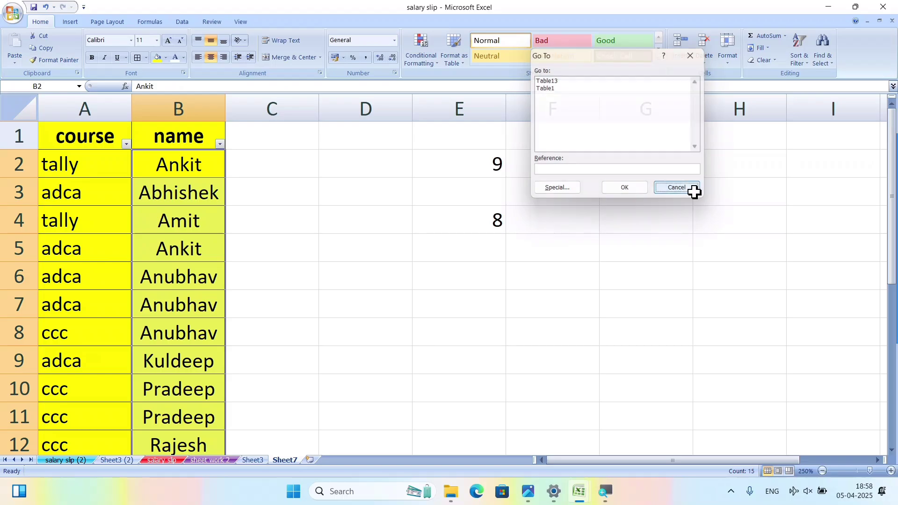
left_click(819, 60)
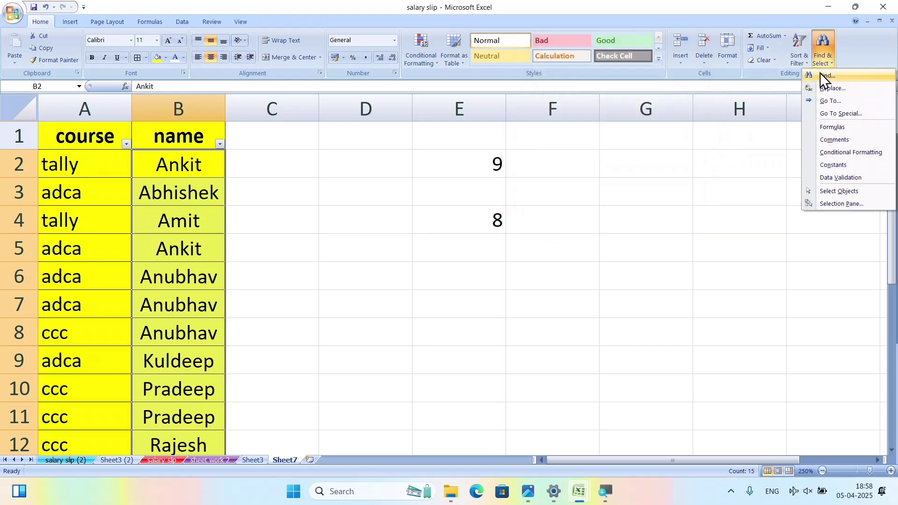
left_click(629, 178)
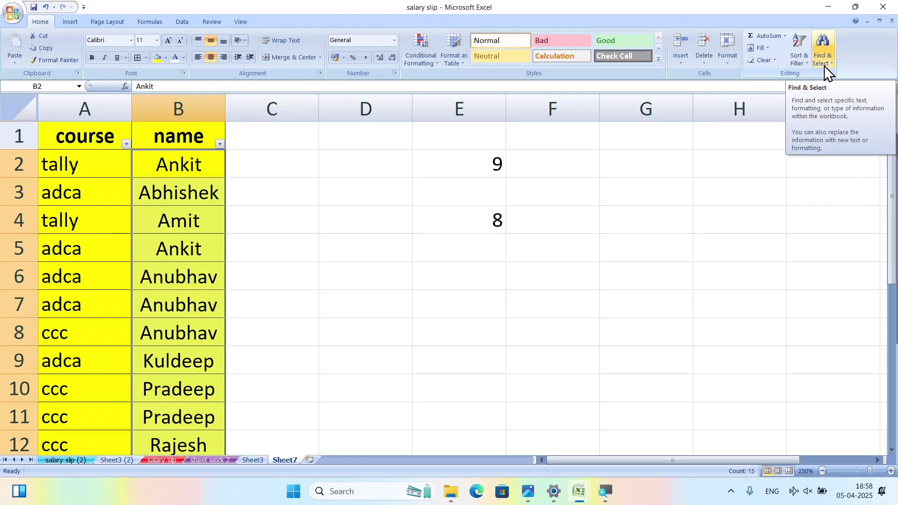
left_click(824, 65)
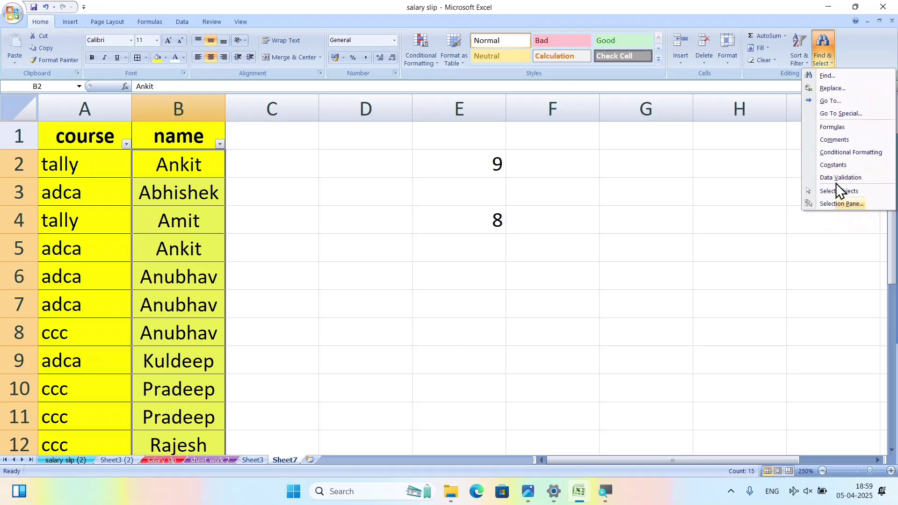
left_click(350, 220)
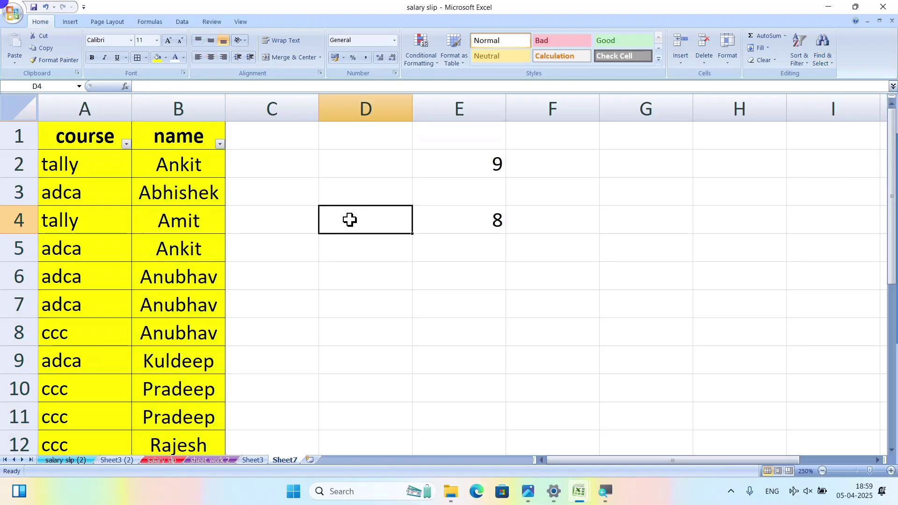